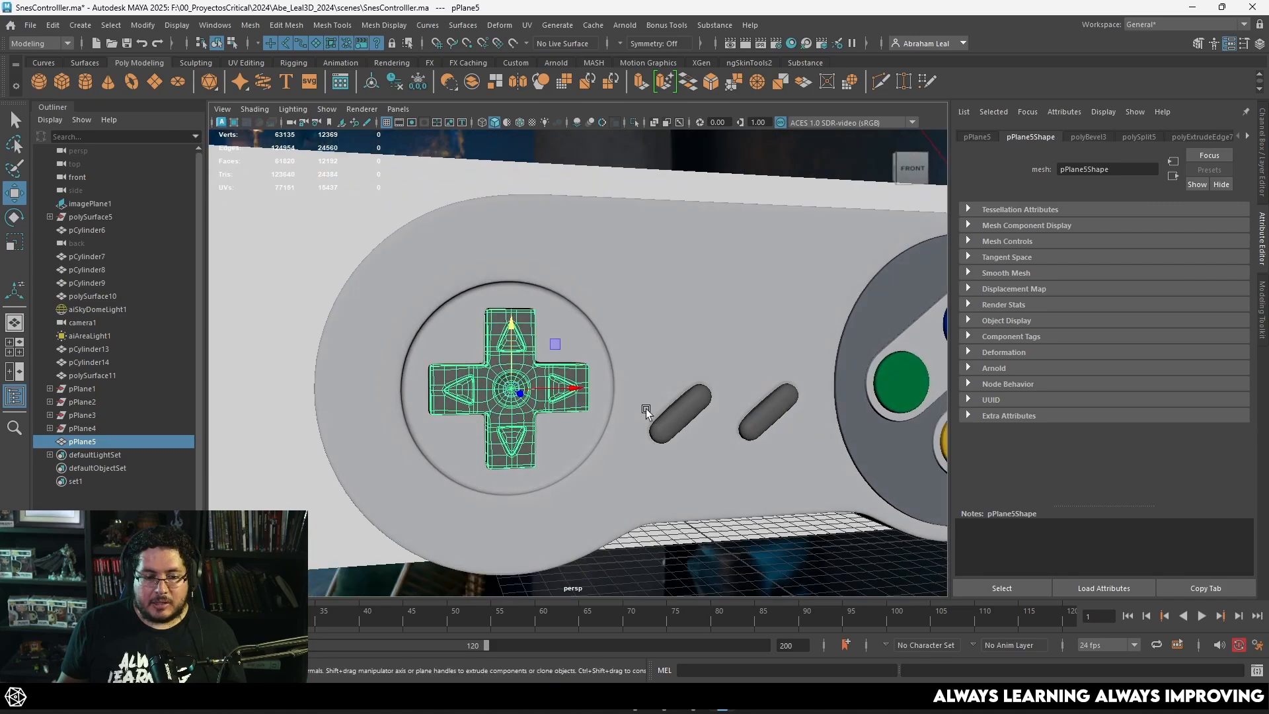
scroll(648, 413, "down", 5)
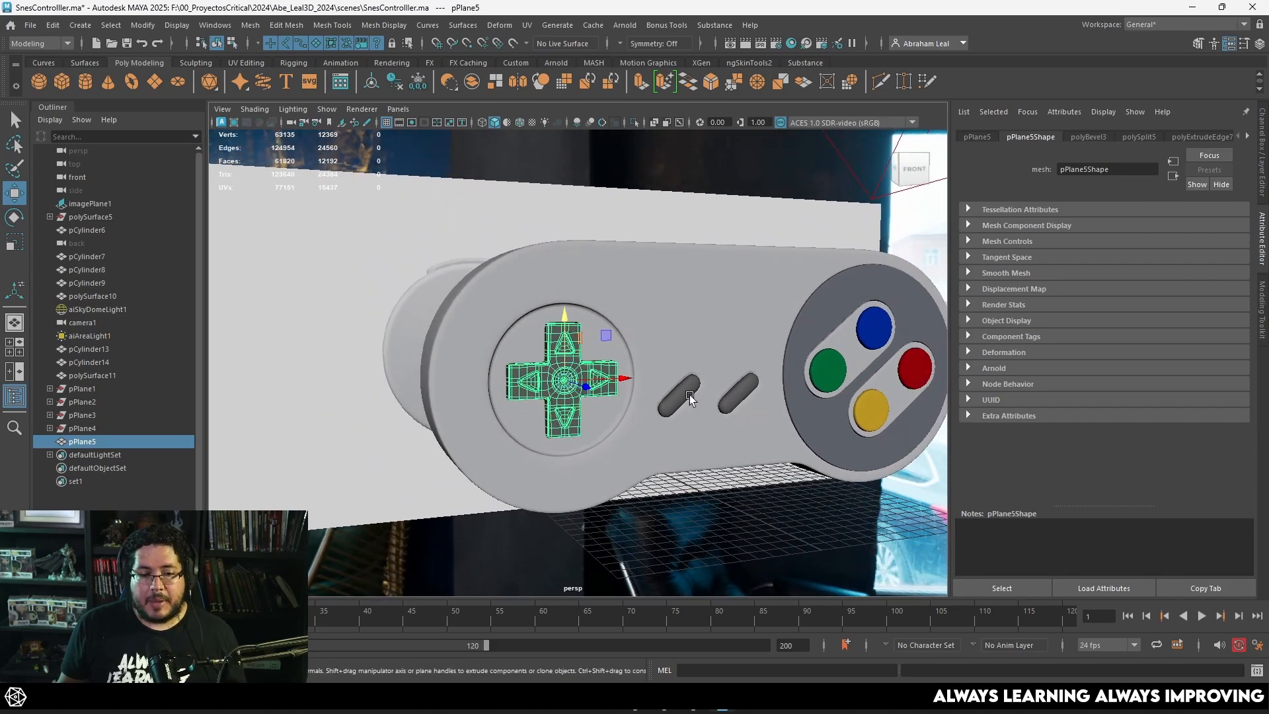
left_click(716, 499)
left_click_drag(717, 498, 701, 456, "alt")
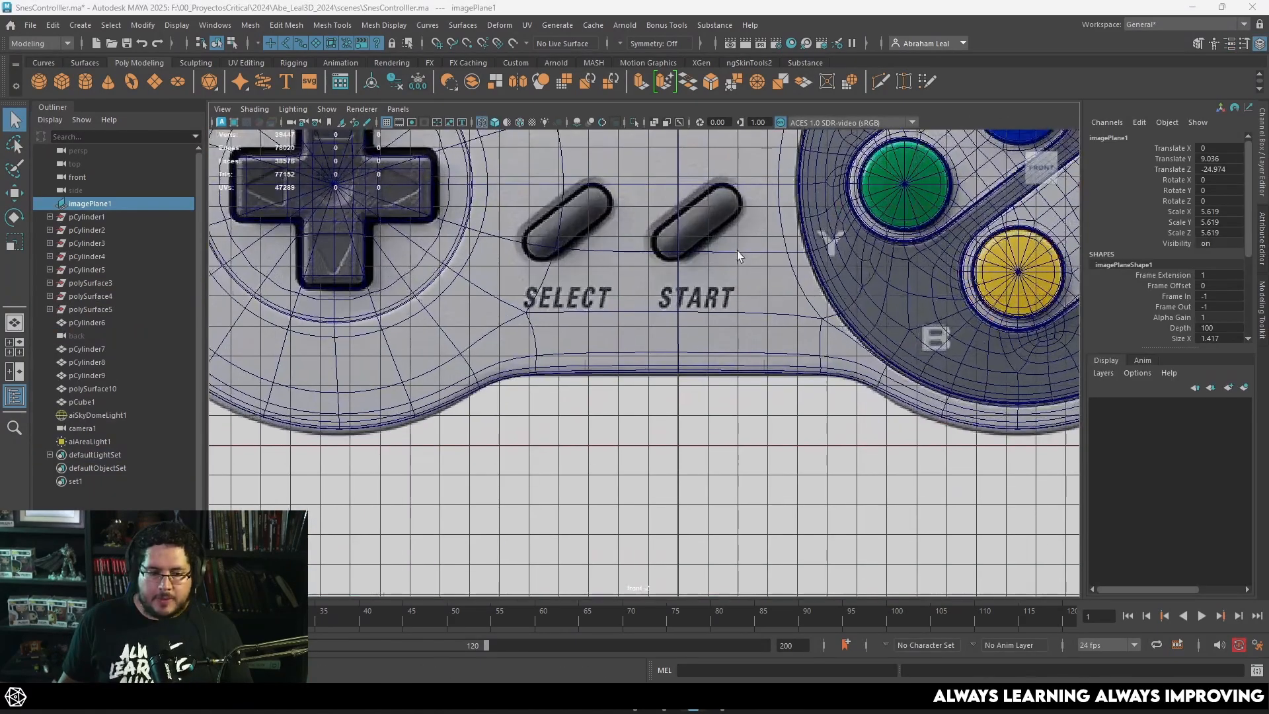
Step: Select the controller's front shell and examine its topology around the reference image's Select and Start buttons in the front view
scroll(660, 353, "up", 5)
scroll(619, 339, "down", 5)
left_click(584, 319)
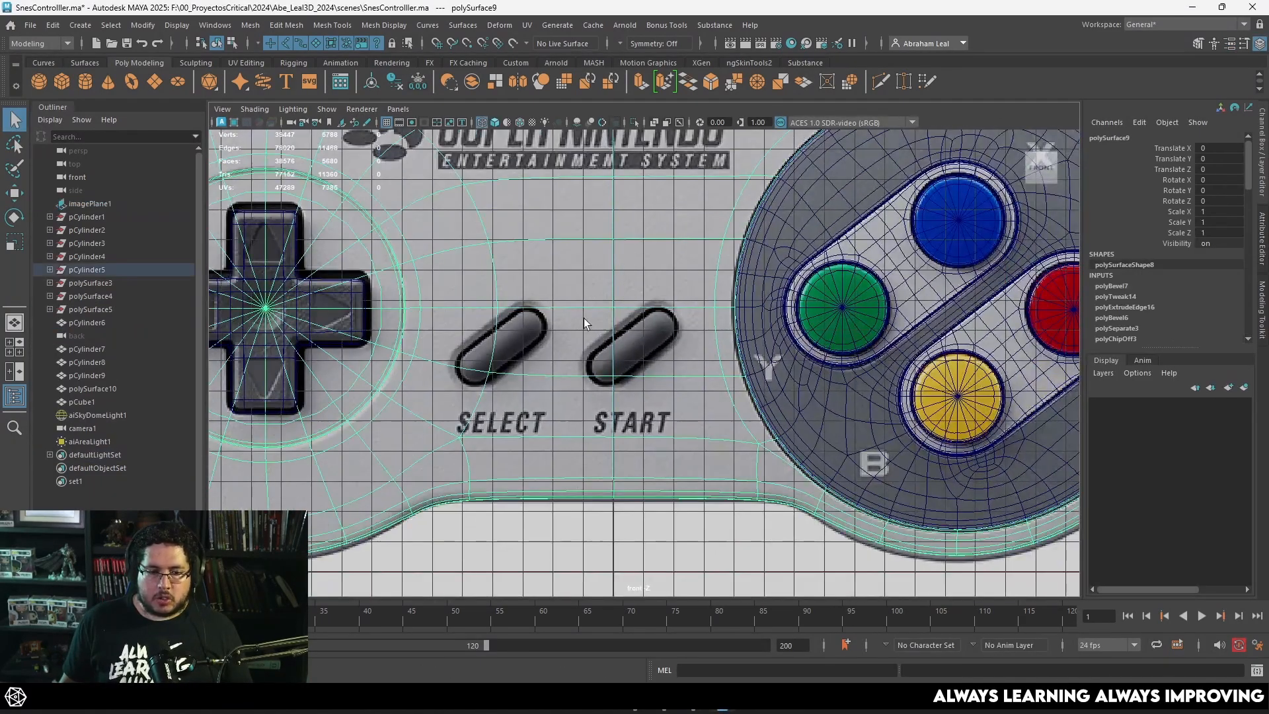
scroll(597, 351, "up", 3)
middle_click_drag(784, 377, 671, 292, "alt")
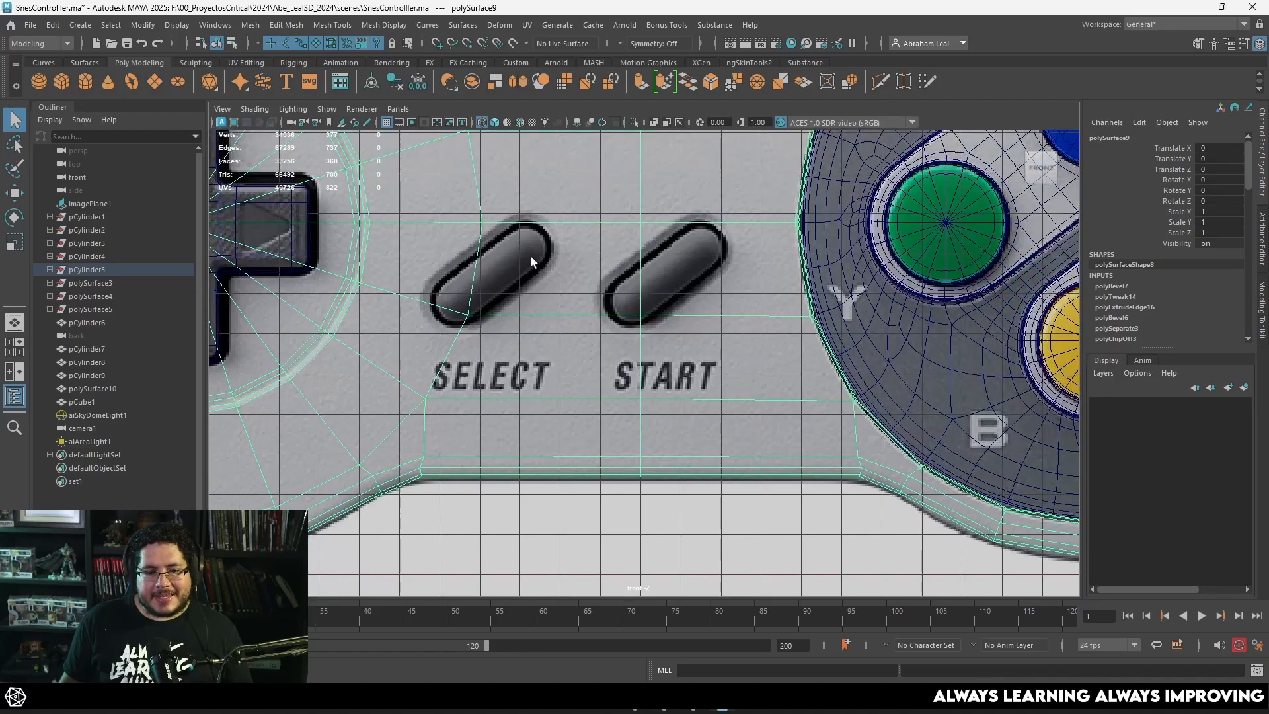
scroll(530, 257, "down", 1)
scroll(604, 323, "down", 2)
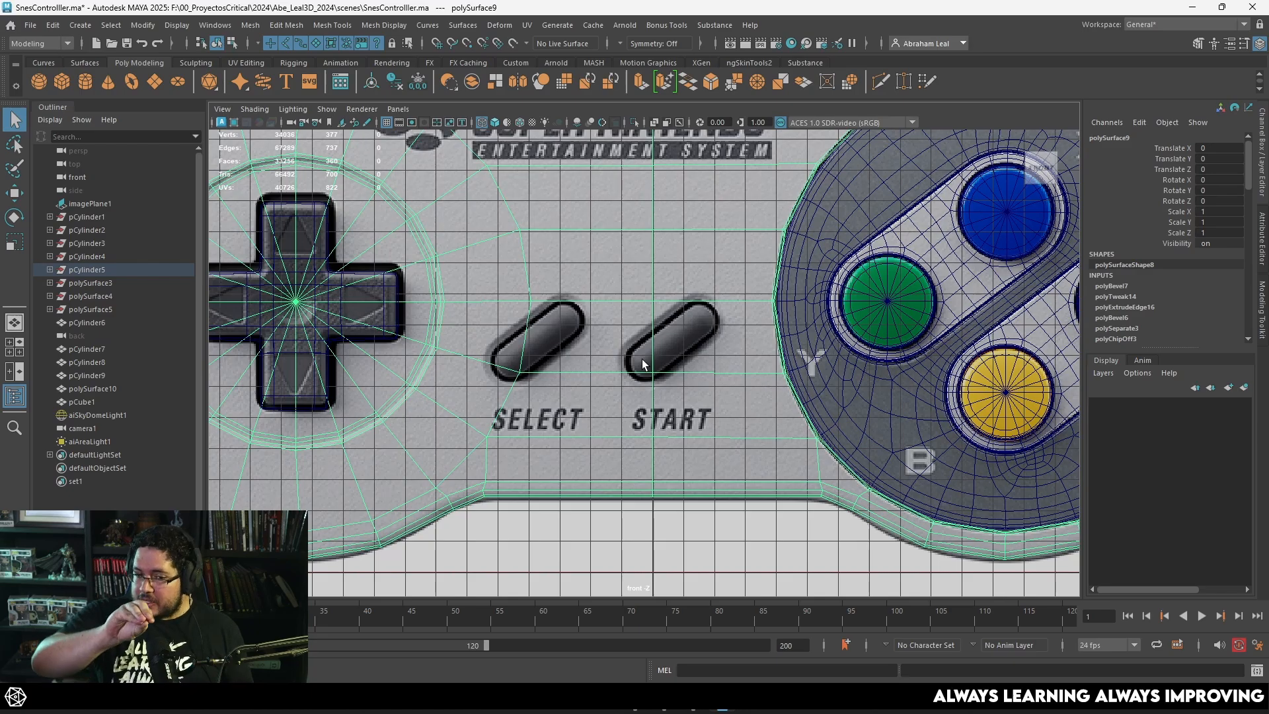
scroll(641, 360, "down", 1)
scroll(619, 327, "up", 2)
scroll(654, 330, "down", 2)
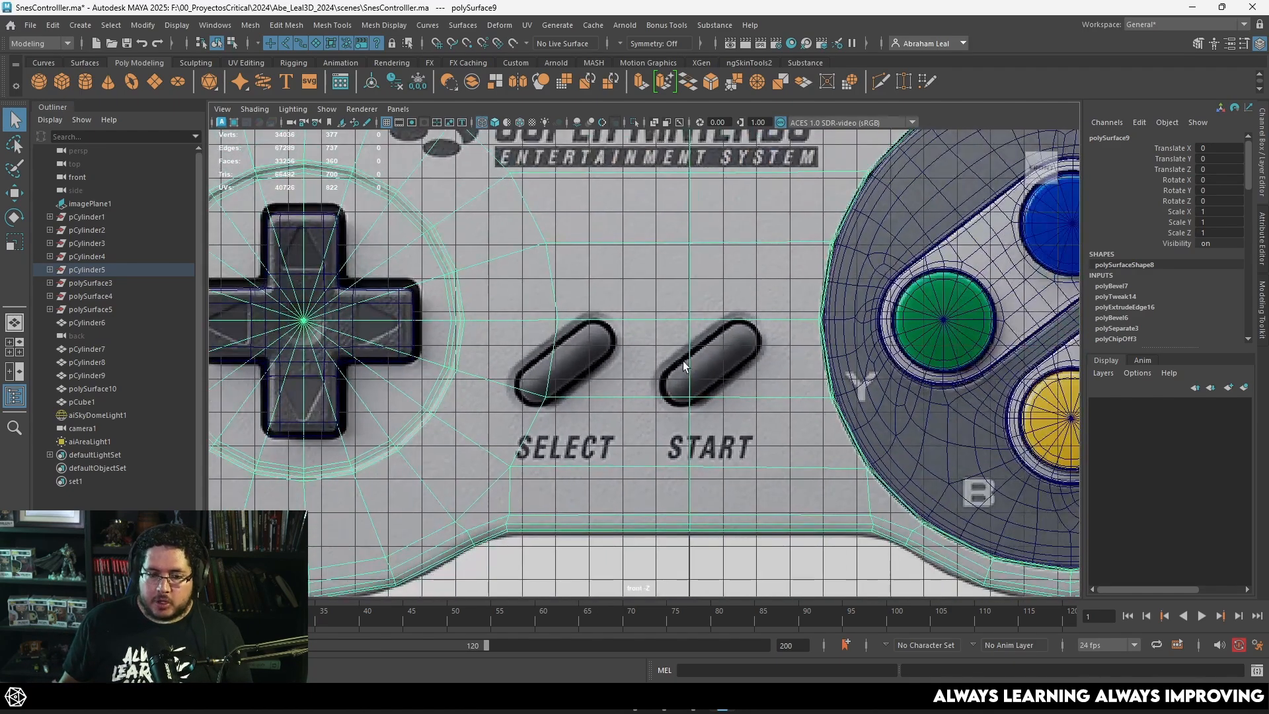
scroll(688, 338, "up", 2)
Step: Delete the vertical edge loop running down the middle of the controller shell
right_click_drag(688, 334, 688, 295)
double_click(703, 245)
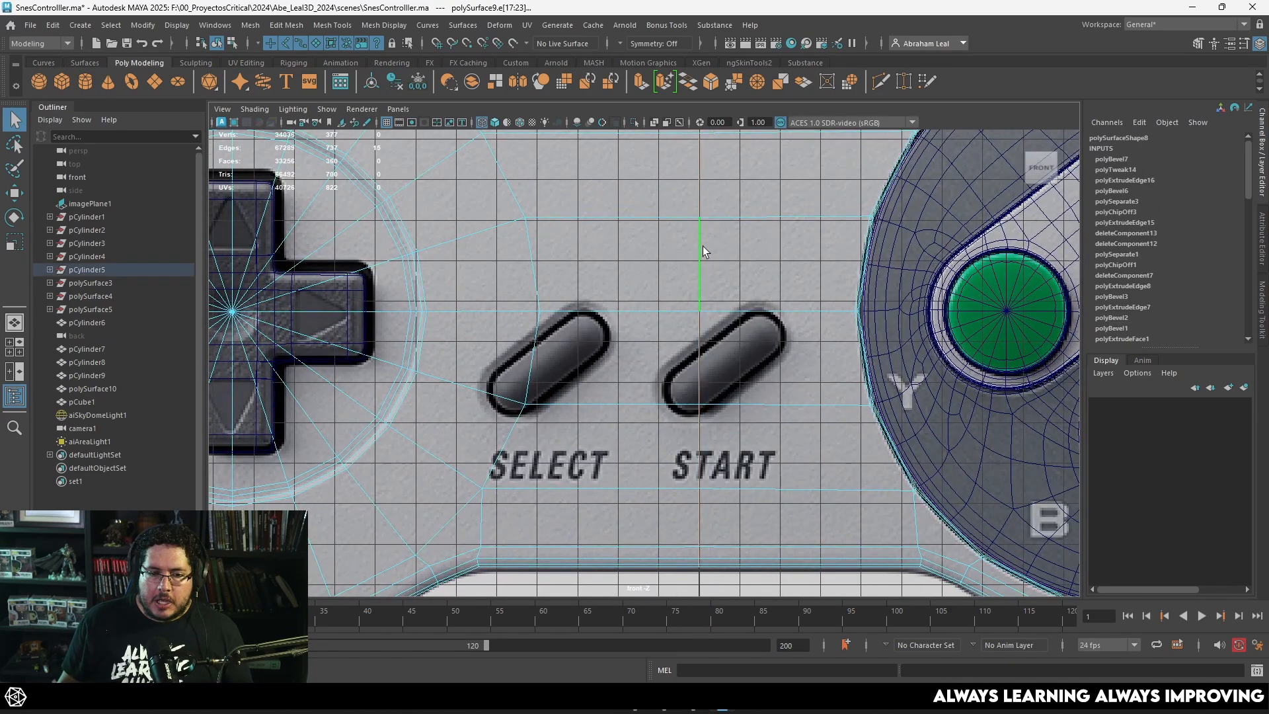
scroll(706, 336, "down", 2)
middle_click_drag(707, 336, 695, 439, "alt")
scroll(695, 423, "down", 2)
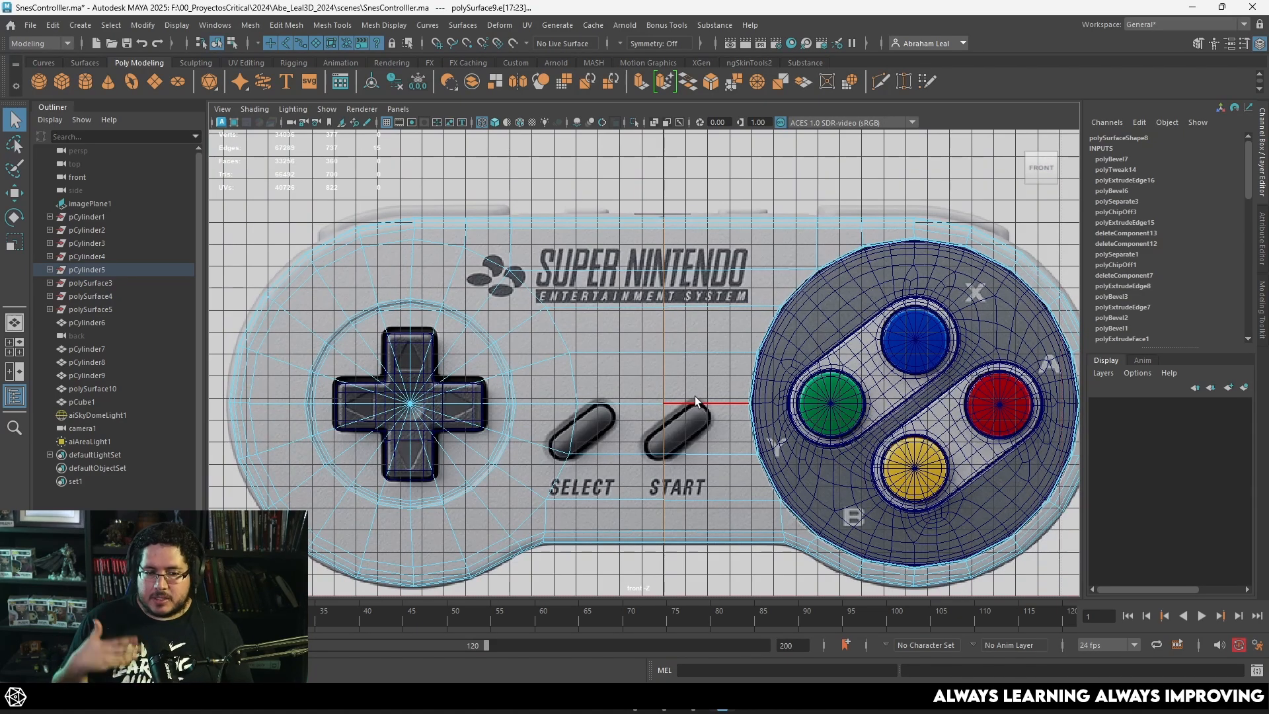
key("Delete")
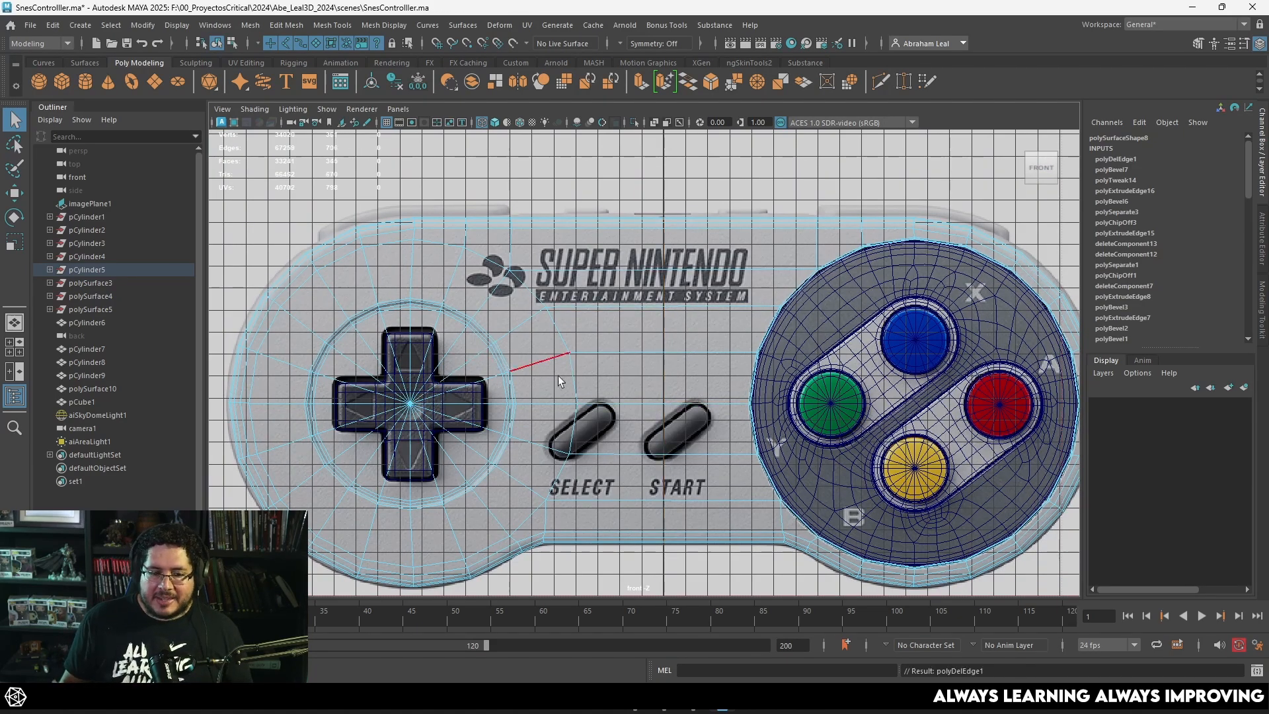
Step: Flatten the three shell vertices beside the Select button into a straight vertical column and shift them left toward the D-pad
scroll(558, 382, "up", 2)
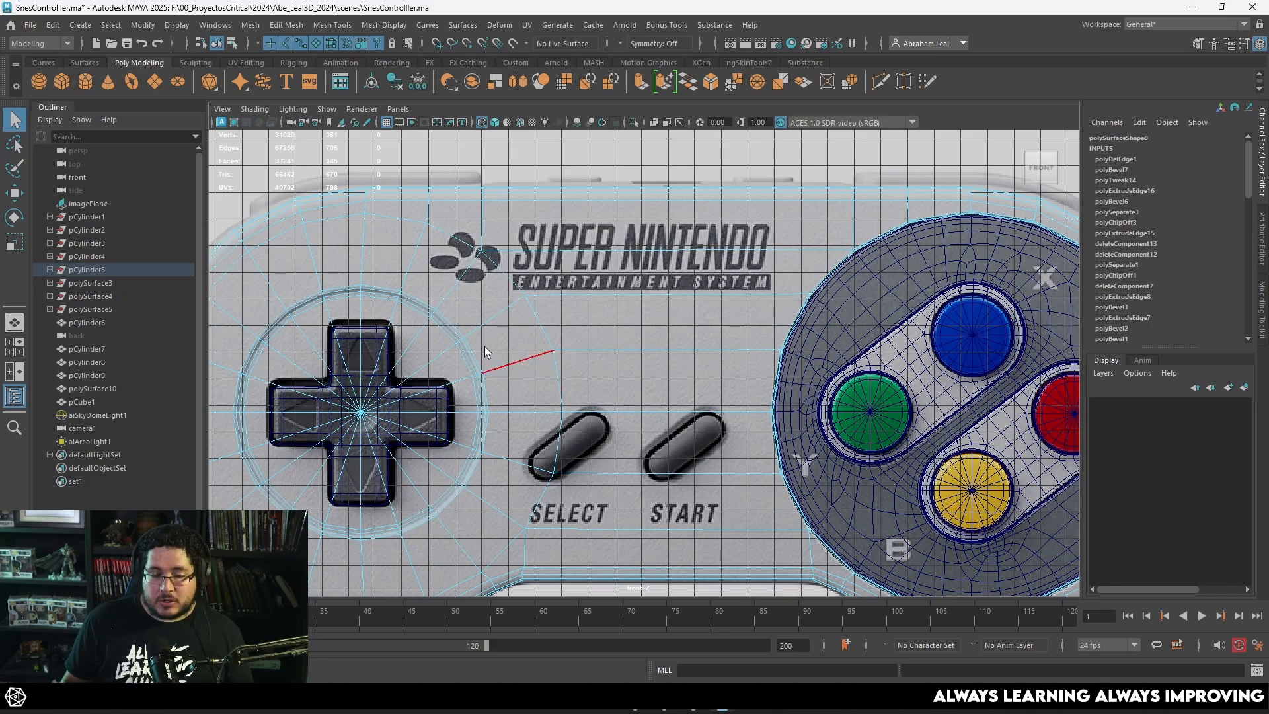
scroll(644, 361, "down", 2)
middle_click_drag(635, 340, 694, 233, "alt")
scroll(692, 236, "up", 2)
middle_click_drag(749, 160, 760, 256, "alt")
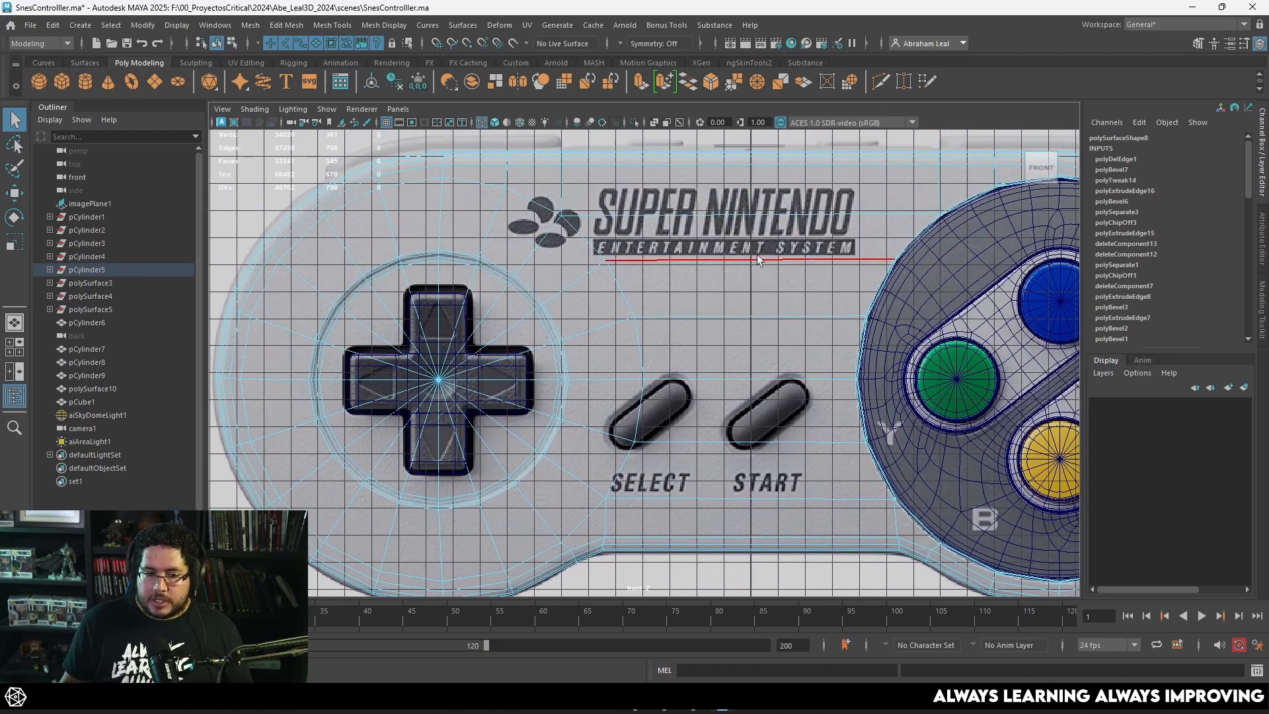
middle_click_drag(659, 377, 662, 292, "alt")
scroll(651, 310, "up", 2)
right_click_drag(642, 318, 593, 300)
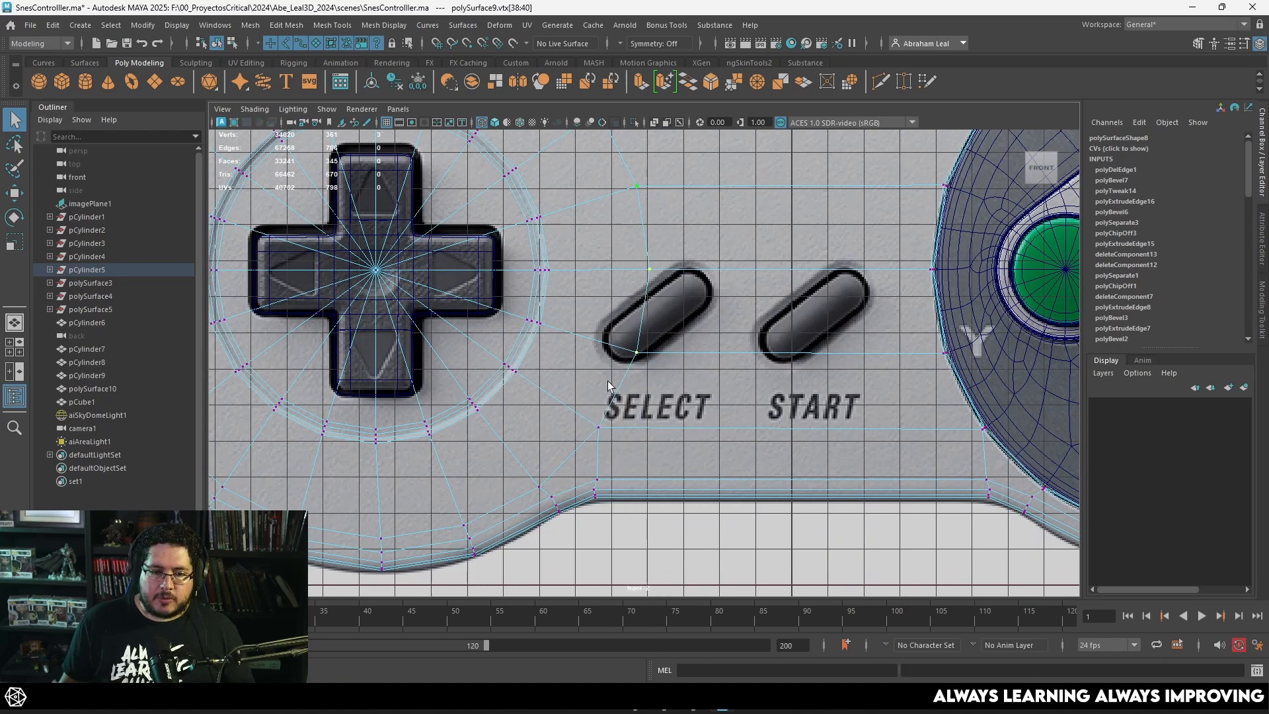
key("r")
left_click_drag(699, 270, 612, 286)
key("w")
left_click_drag(707, 271, 679, 274)
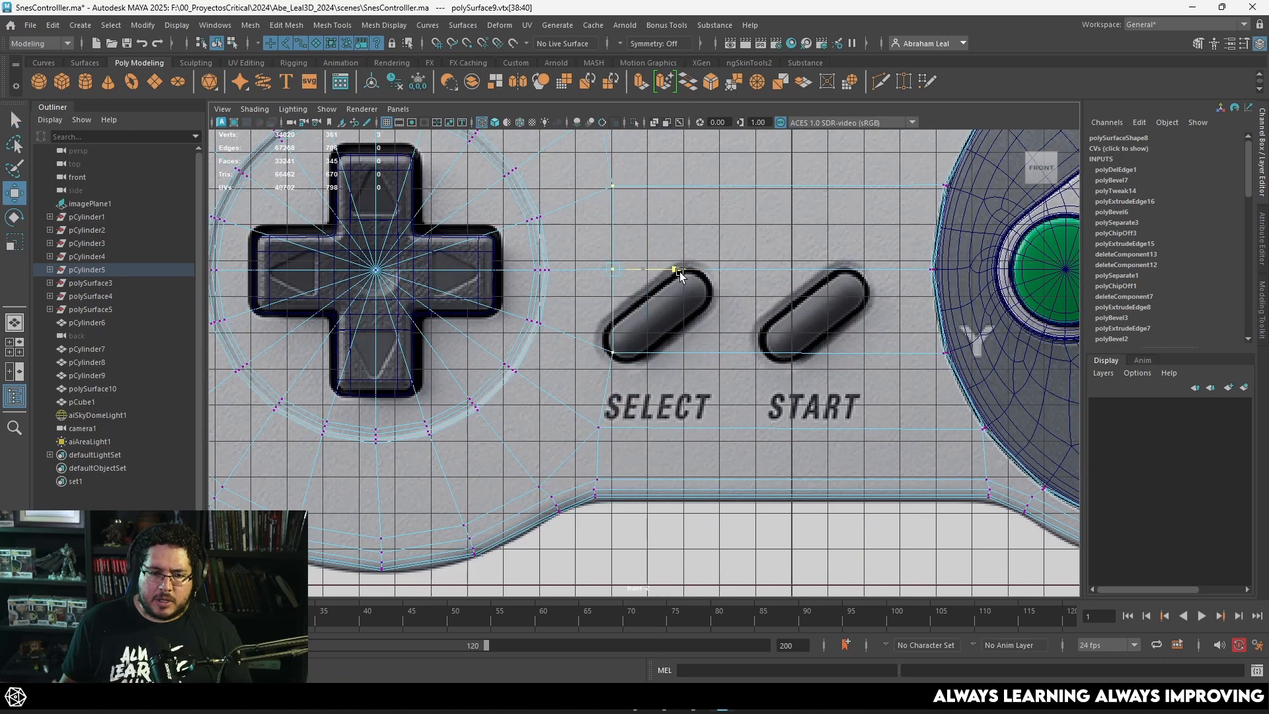
Step: Move the column's lower vertex down and its middle vertex up so the edges clear the Select button
left_click_drag(607, 329, 591, 380)
scroll(611, 384, "up", 3)
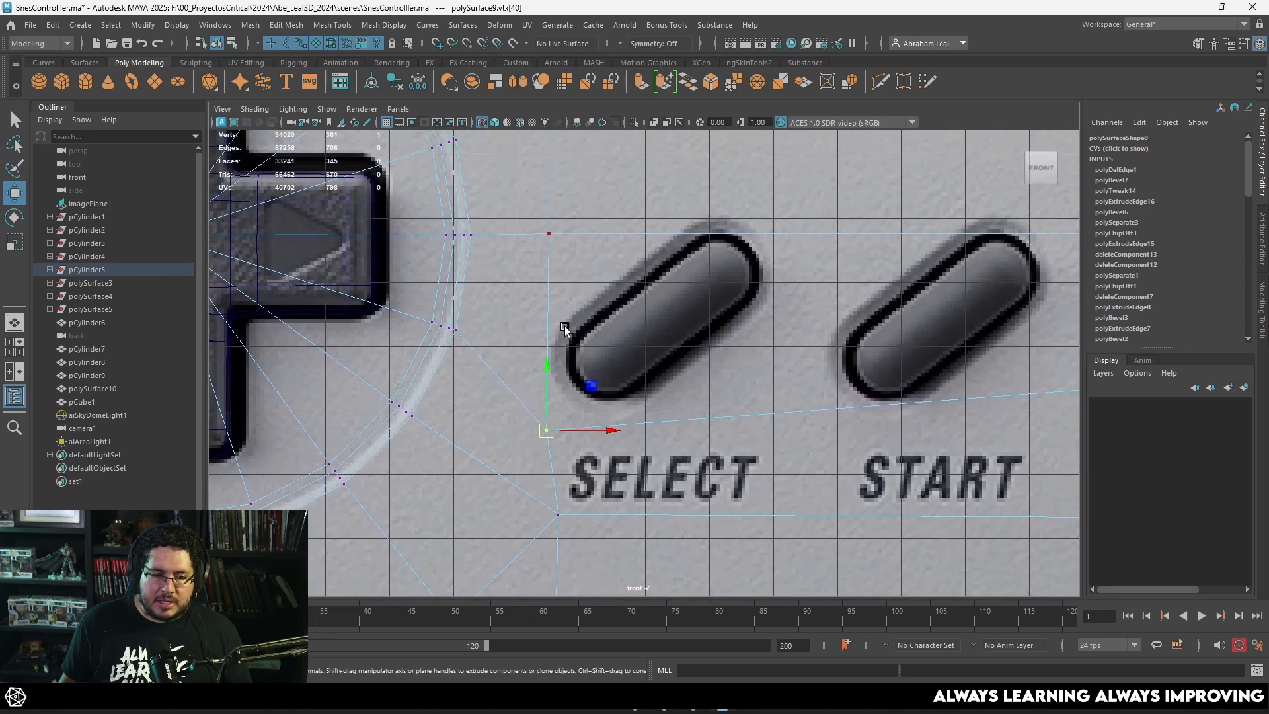
scroll(642, 245, "down", 5)
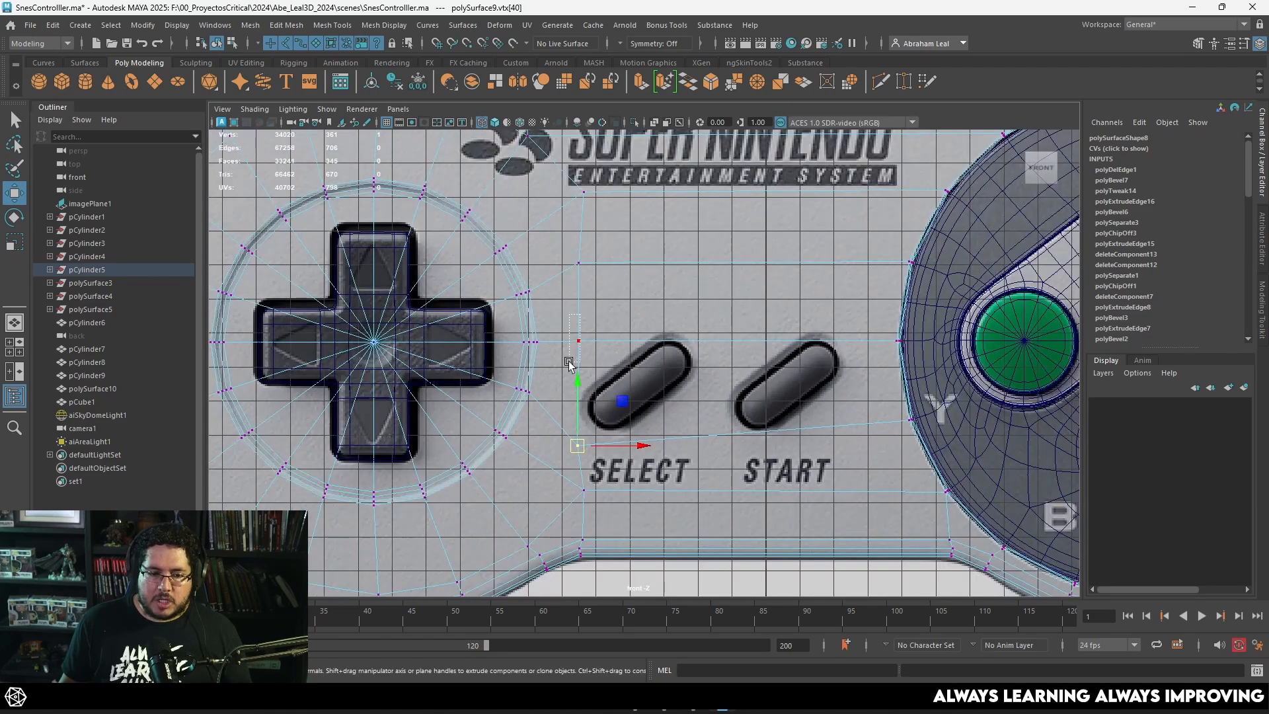
left_click(581, 331)
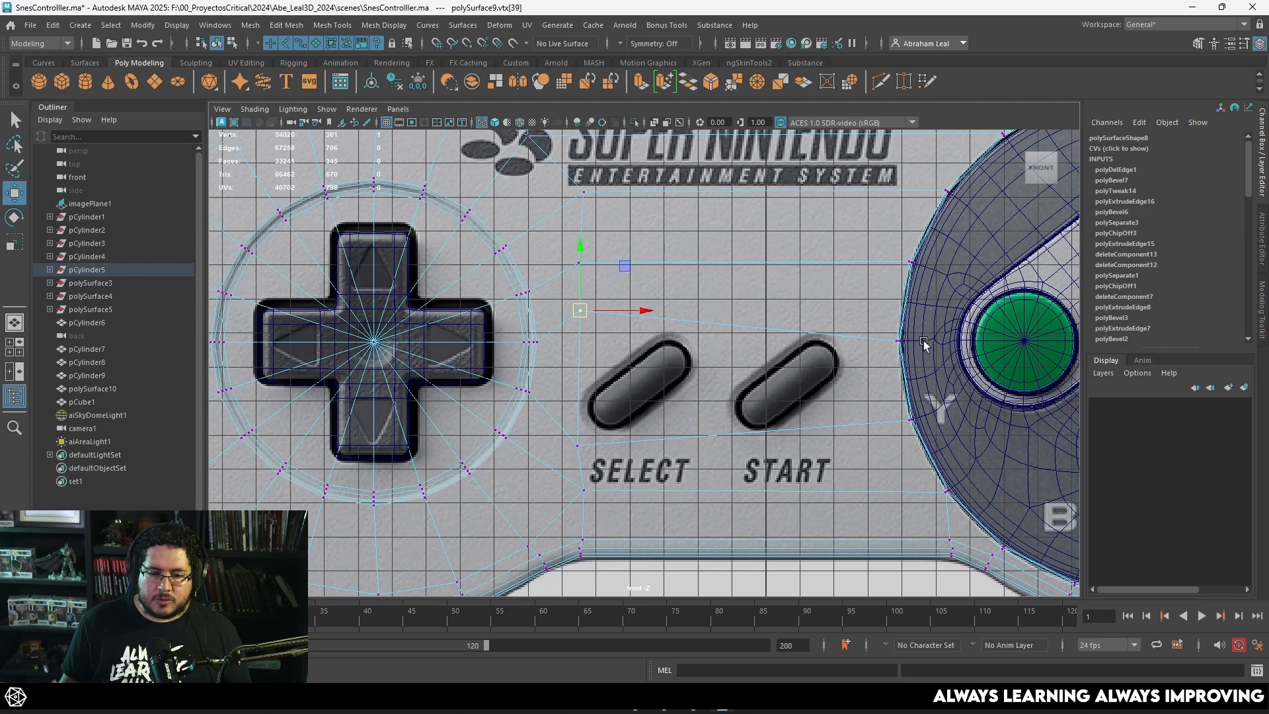
Step: Move the two shell vertices beside the face-button circle away from its rim and check the result with smooth preview
scroll(802, 360, "up", 8)
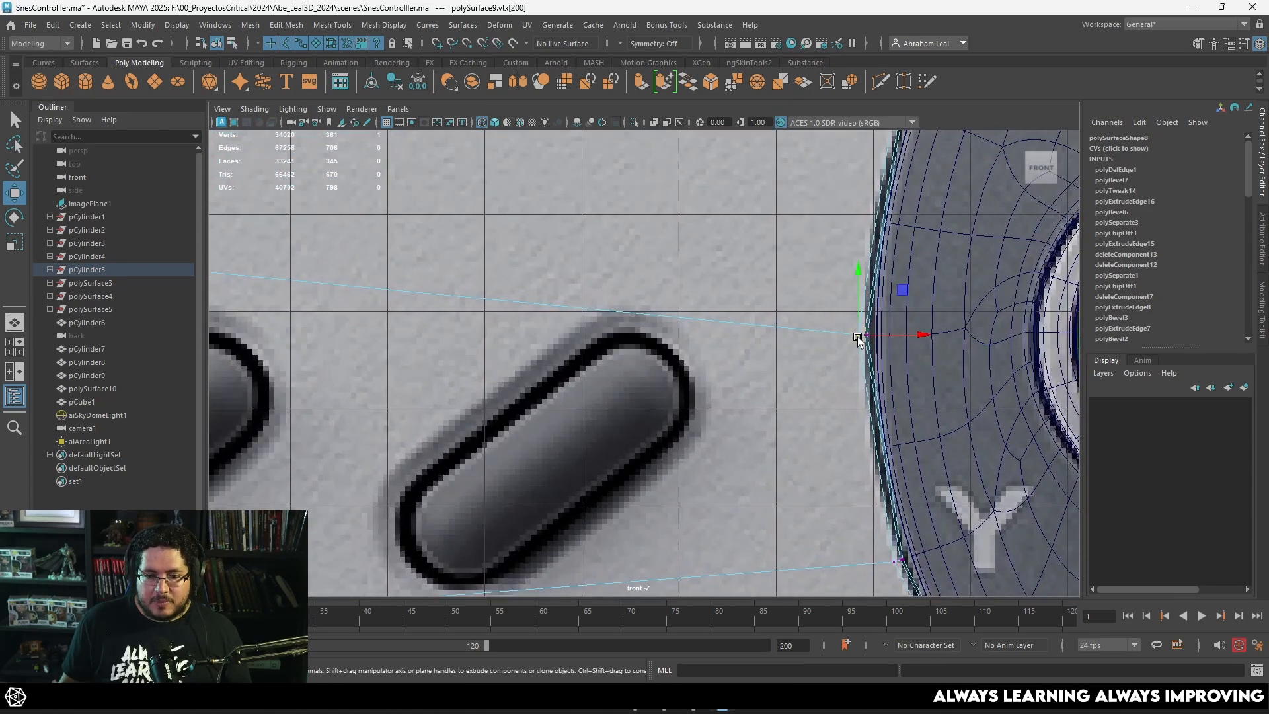
left_click_drag(857, 337, 854, 332)
middle_click_drag(851, 385, 770, 247, "alt")
key("3")
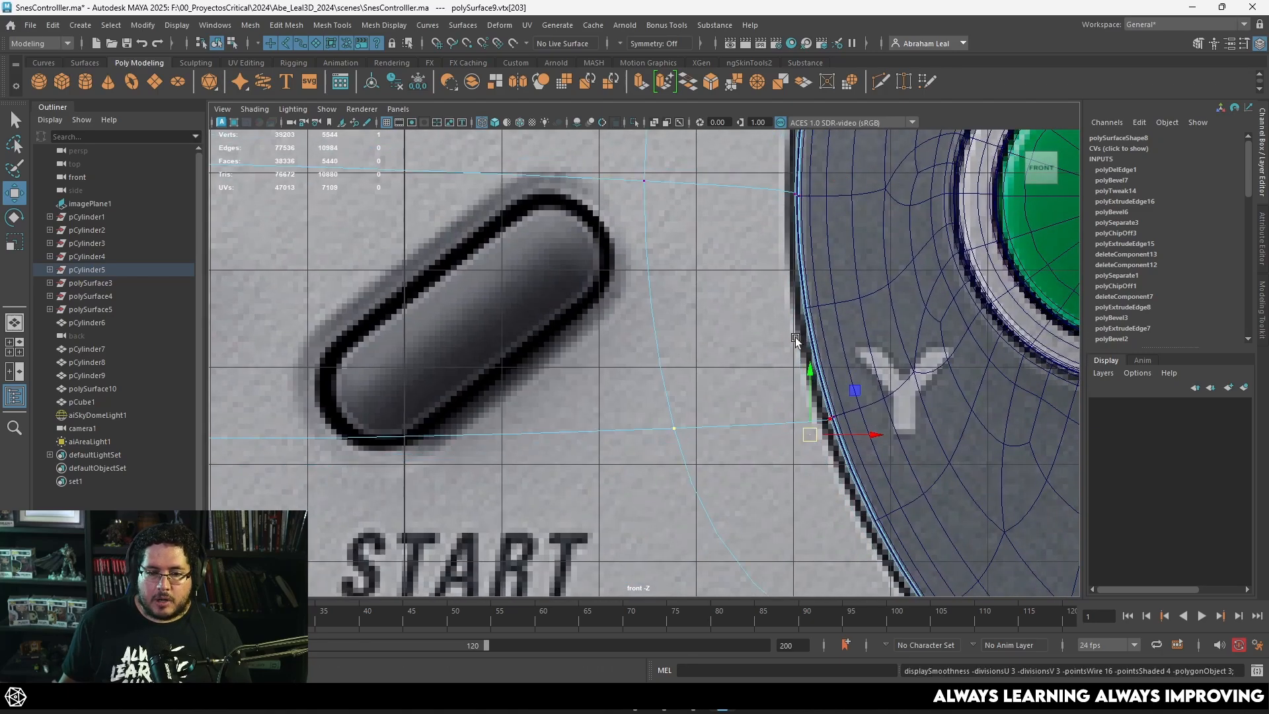
key("1")
Step: Show the whole controller in shaded display and save the scene
key("5")
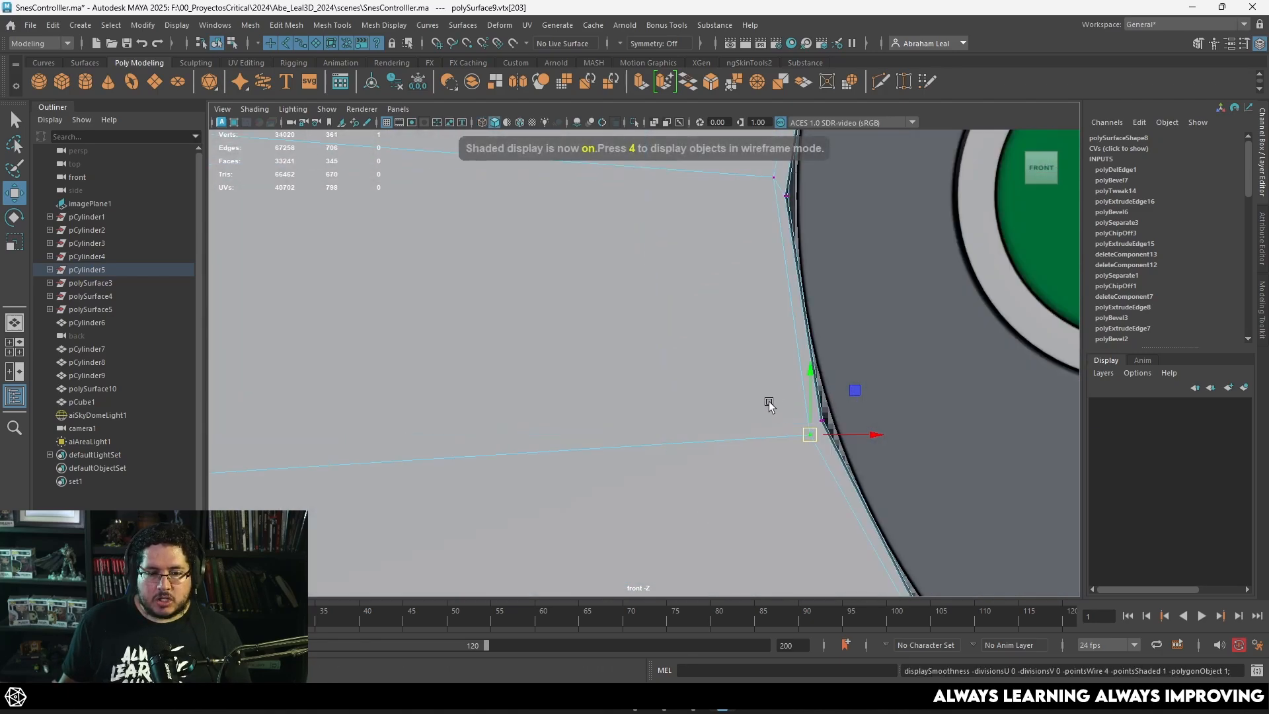
right_click_drag(767, 397, 580, 386, "alt")
right_click_drag(748, 246, 786, 208)
left_click(624, 489)
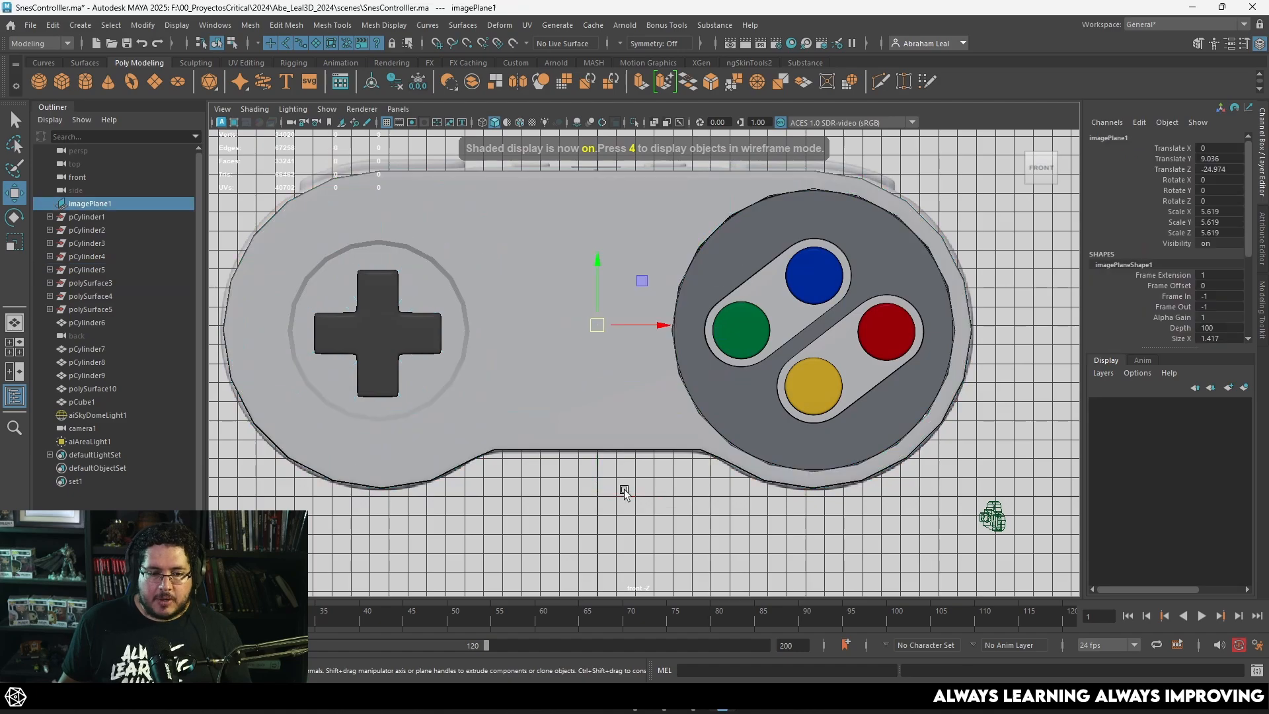
key("ctrl+s")
Step: Delete the construction history and freeze the transformations of all controller parts
right_click_drag(879, 323, 770, 317, "alt")
left_click_drag(918, 215, 440, 467)
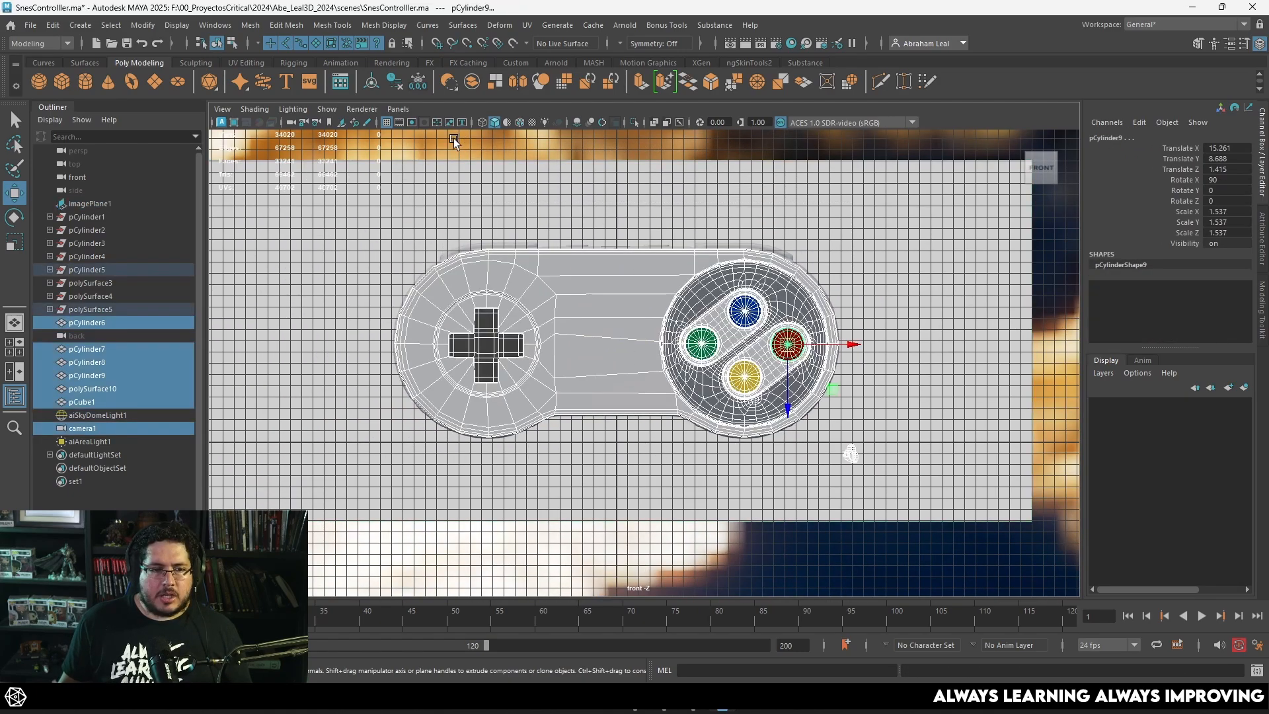
left_click(398, 87)
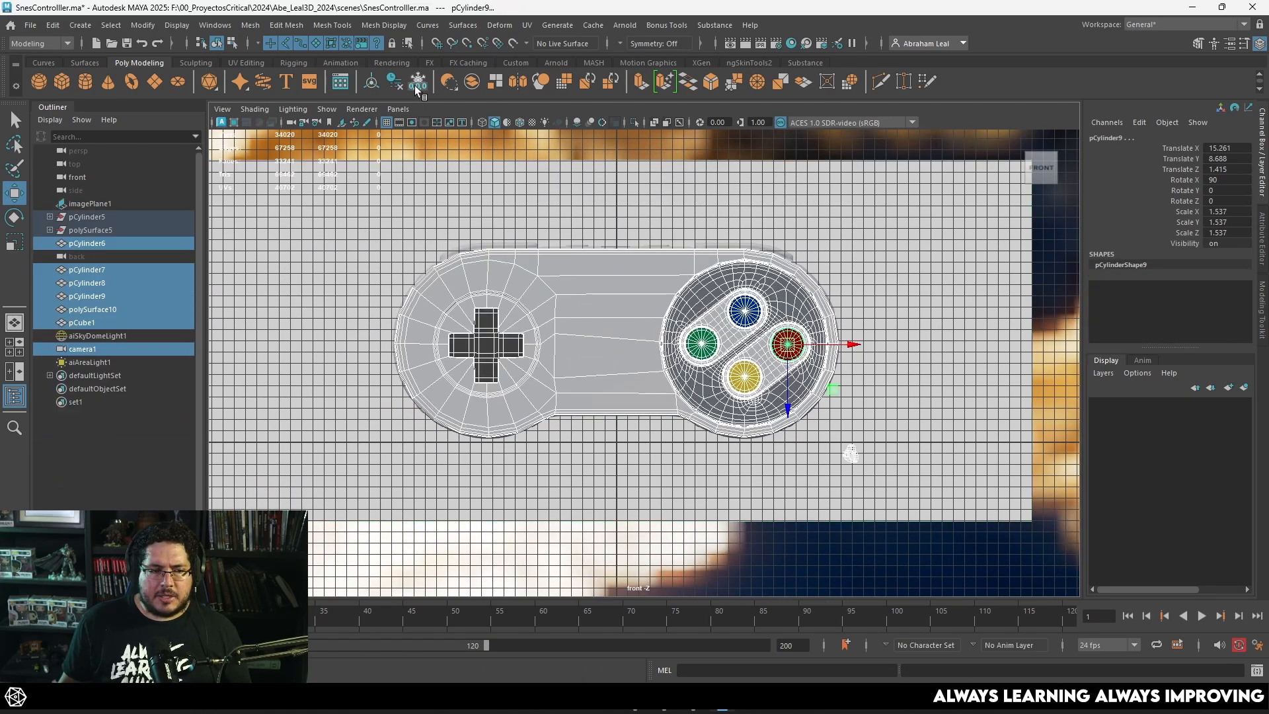
left_click(417, 87)
left_click(572, 206)
Step: Show the shell in wireframe and examine the reference image's Select and Start button shapes up close
scroll(665, 336, "up", 5)
left_click(632, 391)
key("4")
scroll(631, 367, "up", 4)
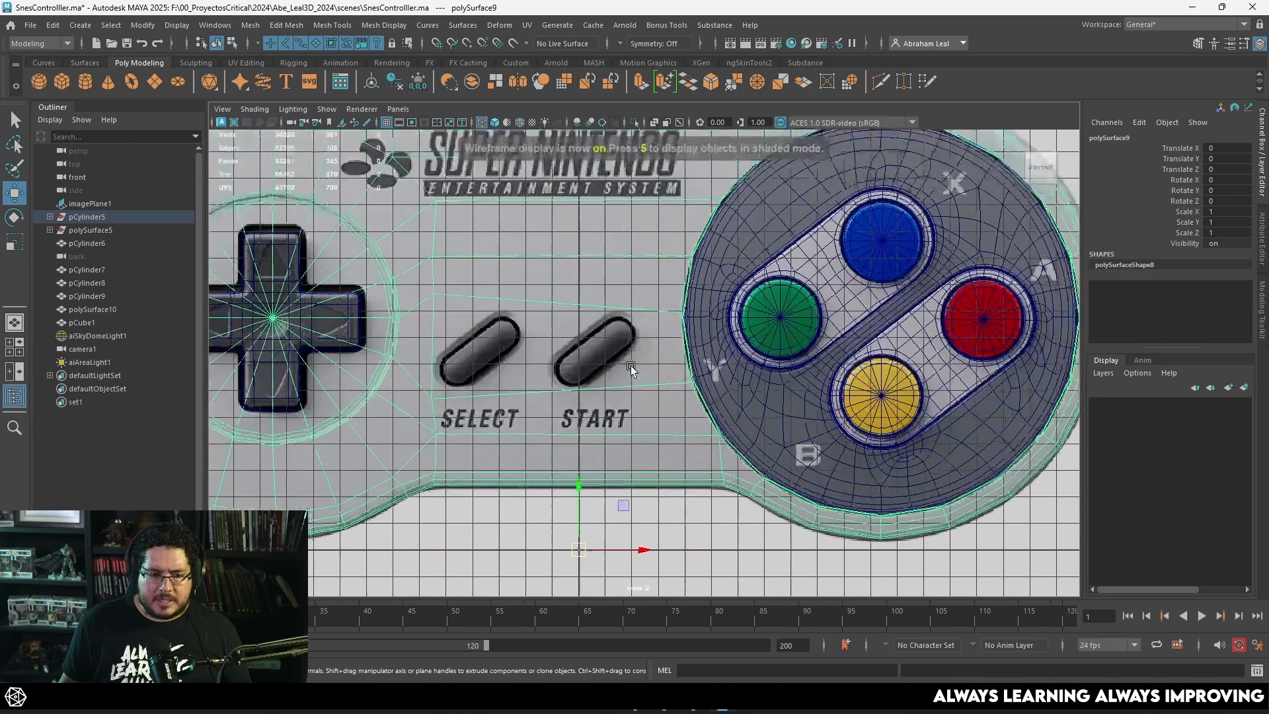
middle_click_drag(631, 366, 722, 377, "alt")
scroll(722, 377, "up", 5)
middle_click_drag(669, 443, 556, 381, "alt")
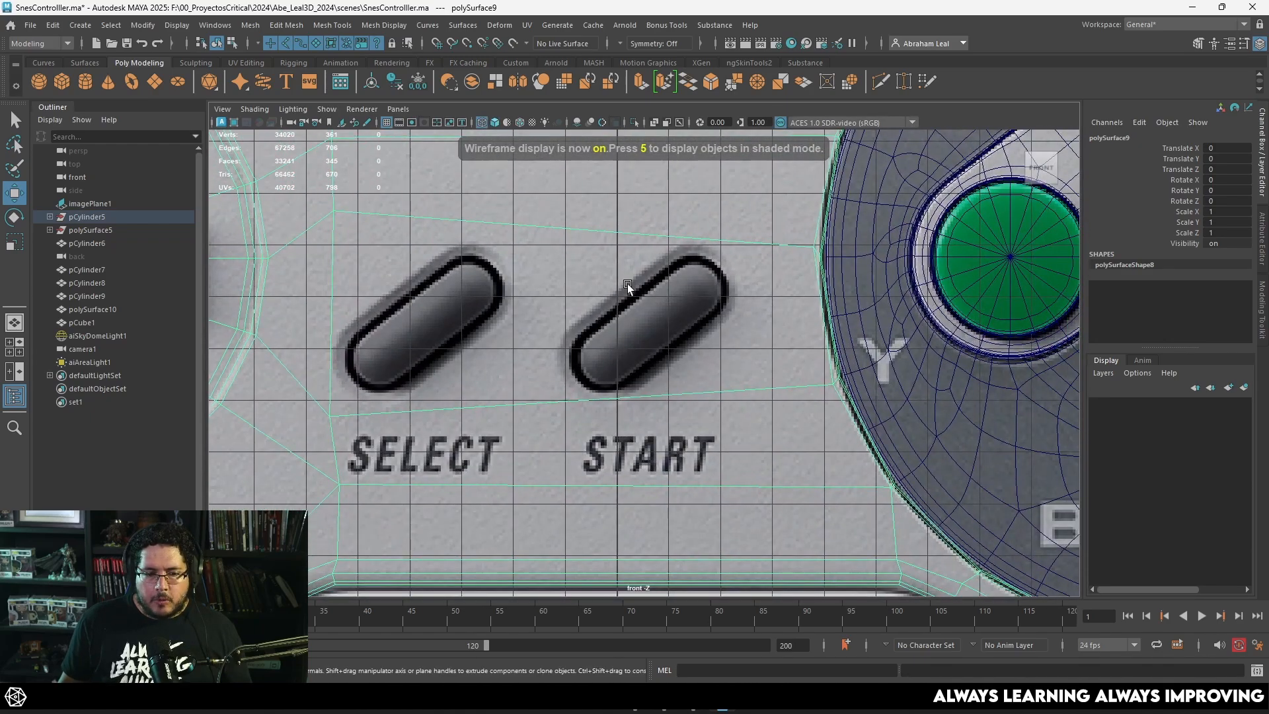
scroll(654, 280, "up", 2)
scroll(526, 260, "down", 4)
scroll(593, 289, "up", 2)
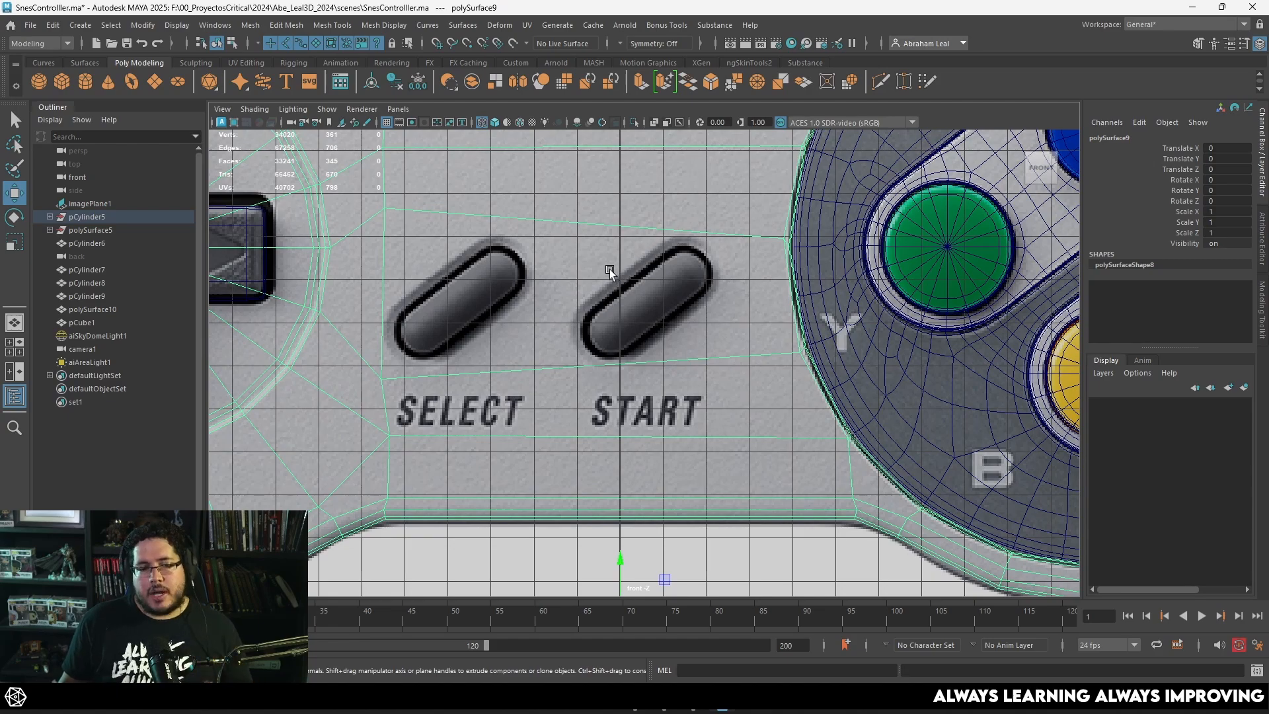
Step: Create a polygon cylinder at the origin and rotate it 90 degrees about X to face the front
left_click(84, 80)
scroll(621, 479, "down", 3)
key("e")
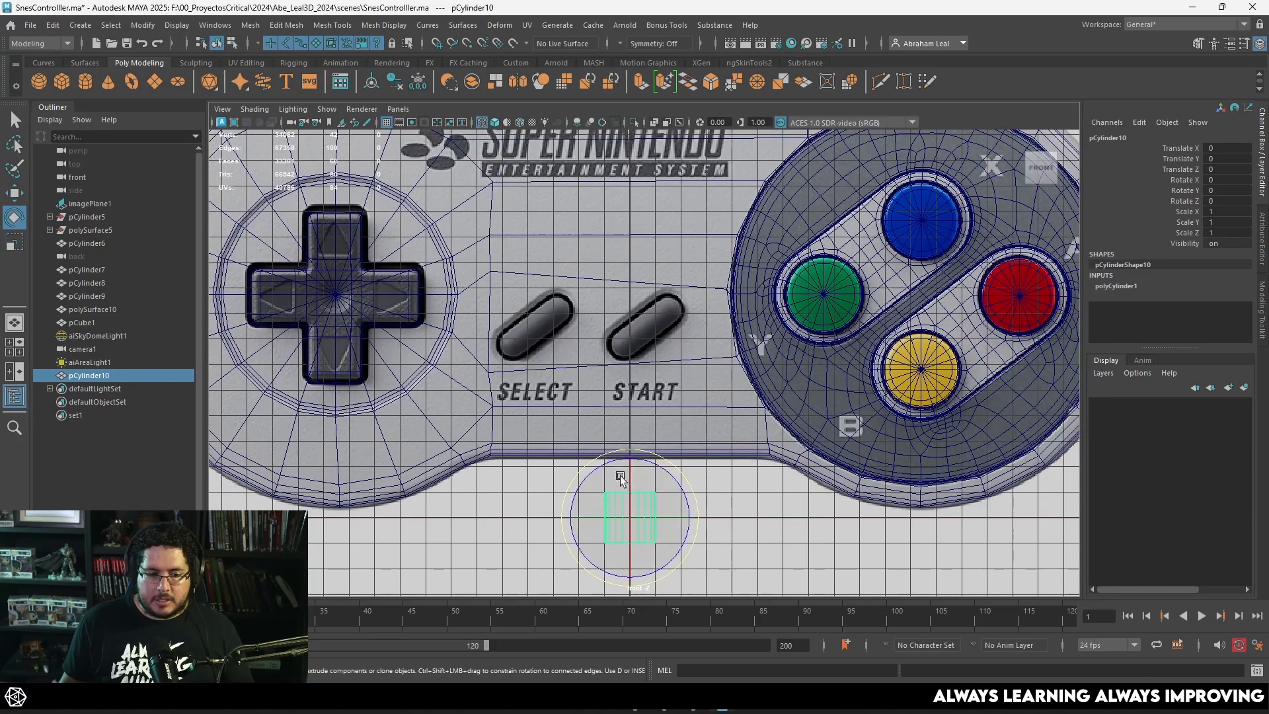
left_click_drag(621, 479, 633, 499)
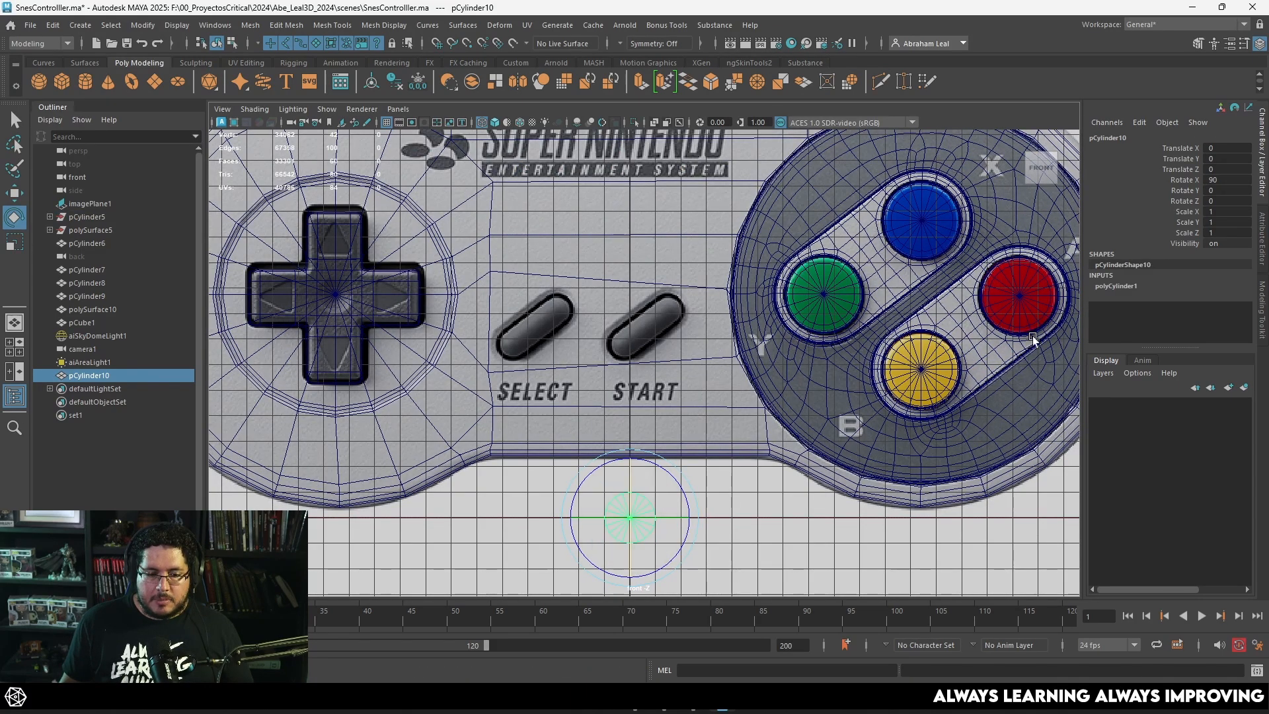
Step: Set the new cylinder's Subdivisions Axis to 8
left_click(1134, 287)
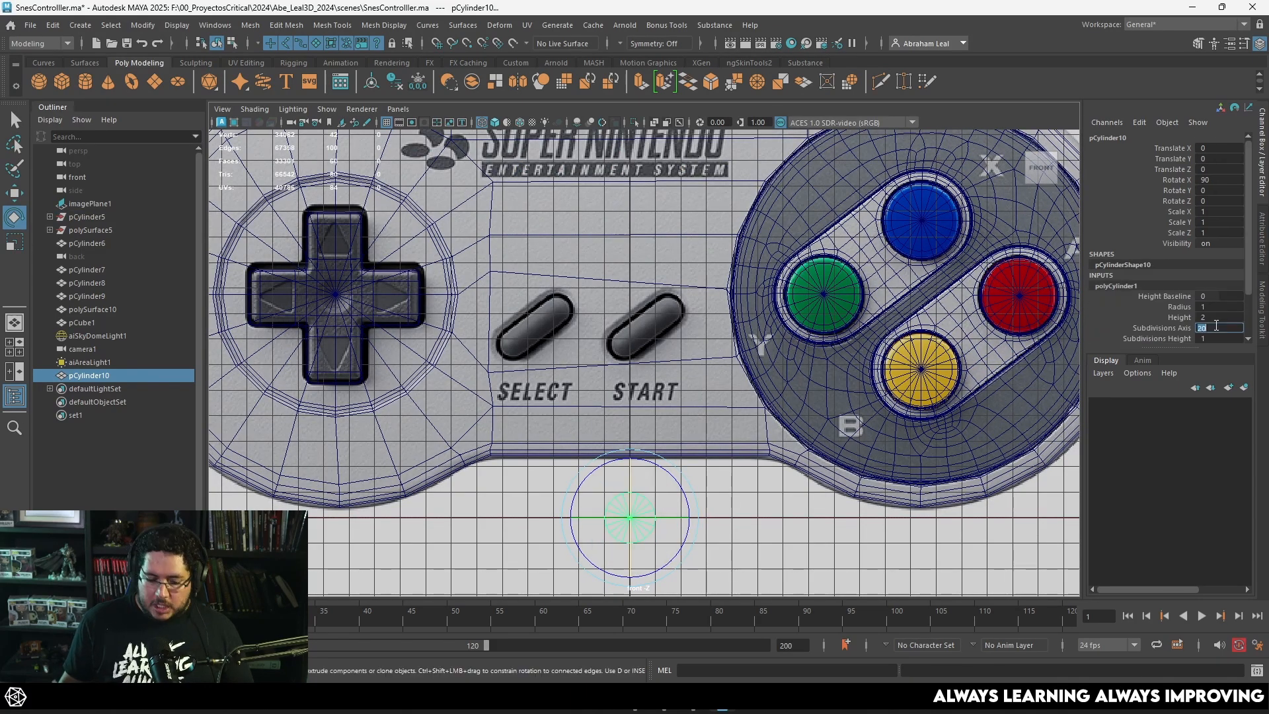
scroll(758, 431, "down", 2)
scroll(635, 464, "up", 6)
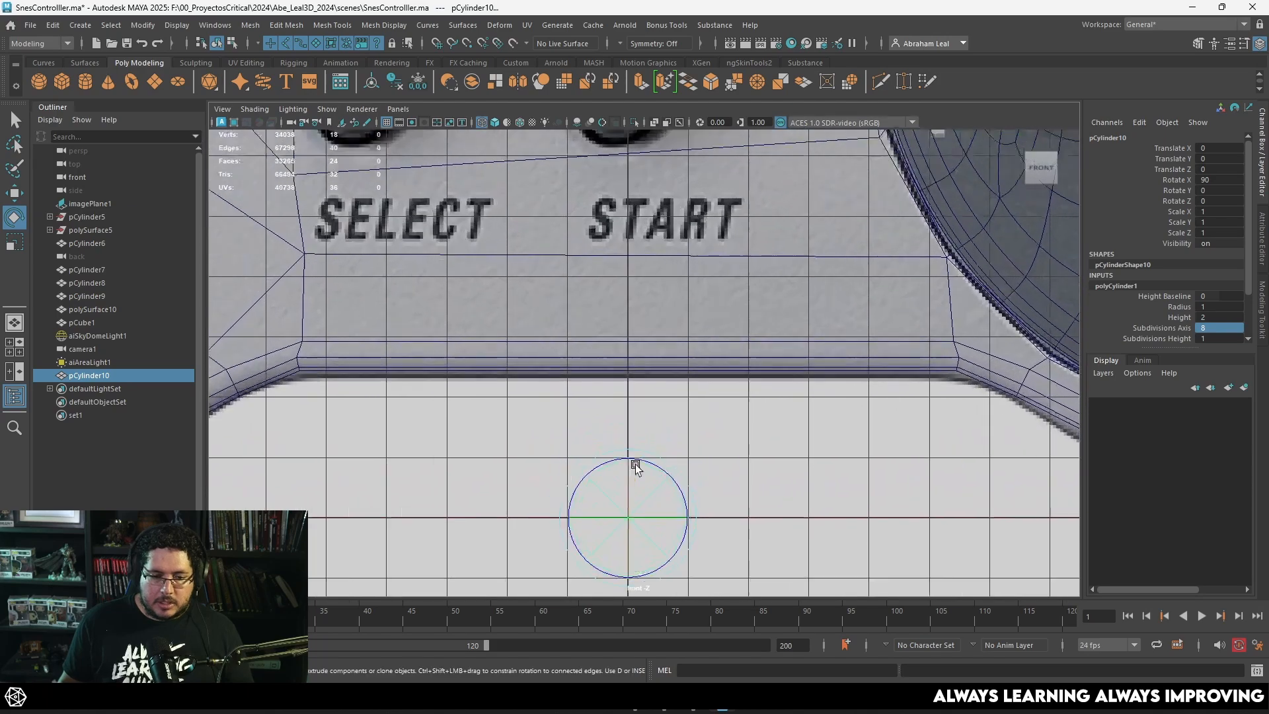
left_click(637, 390)
left_click(637, 389)
middle_click_drag(756, 408, 770, 303, "alt")
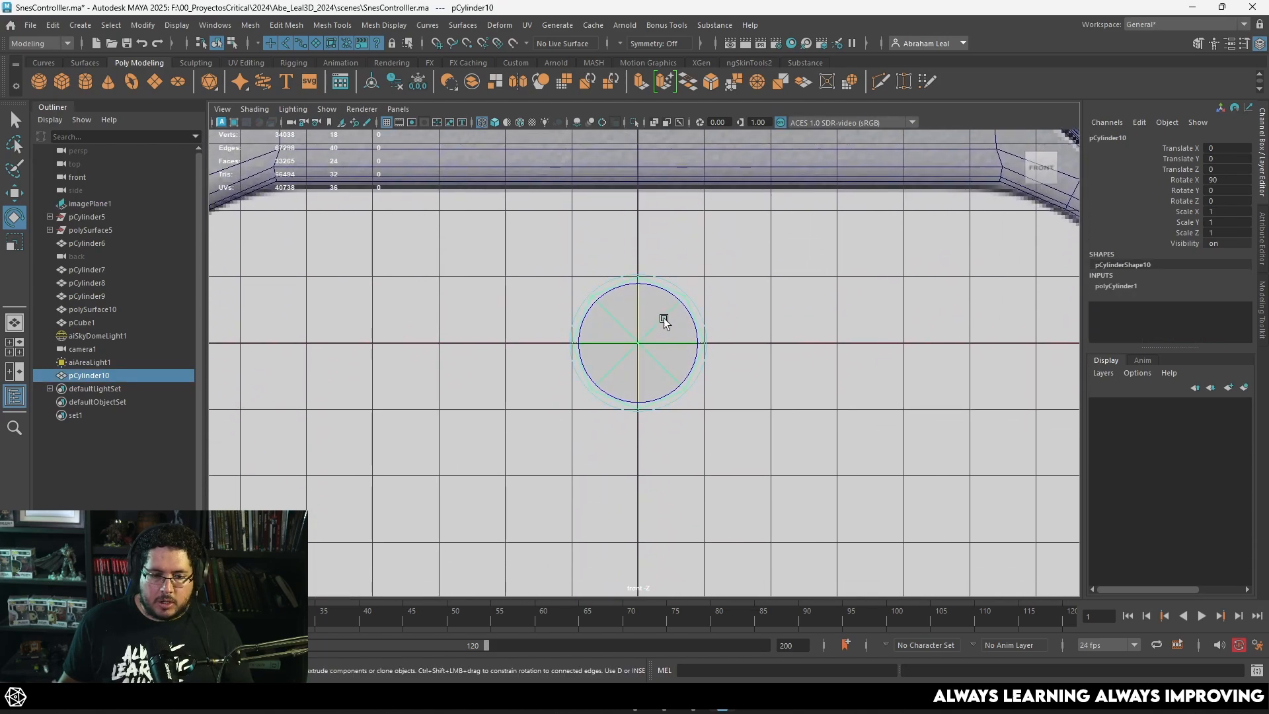
Step: Delete the faces of the cylinder's right half, leaving only the left half
key("q")
right_click_drag(656, 298, 687, 334)
right_click(661, 282)
left_click(653, 283)
right_click_drag(653, 282, 655, 247)
left_click_drag(665, 469, 644, 475)
key("Delete")
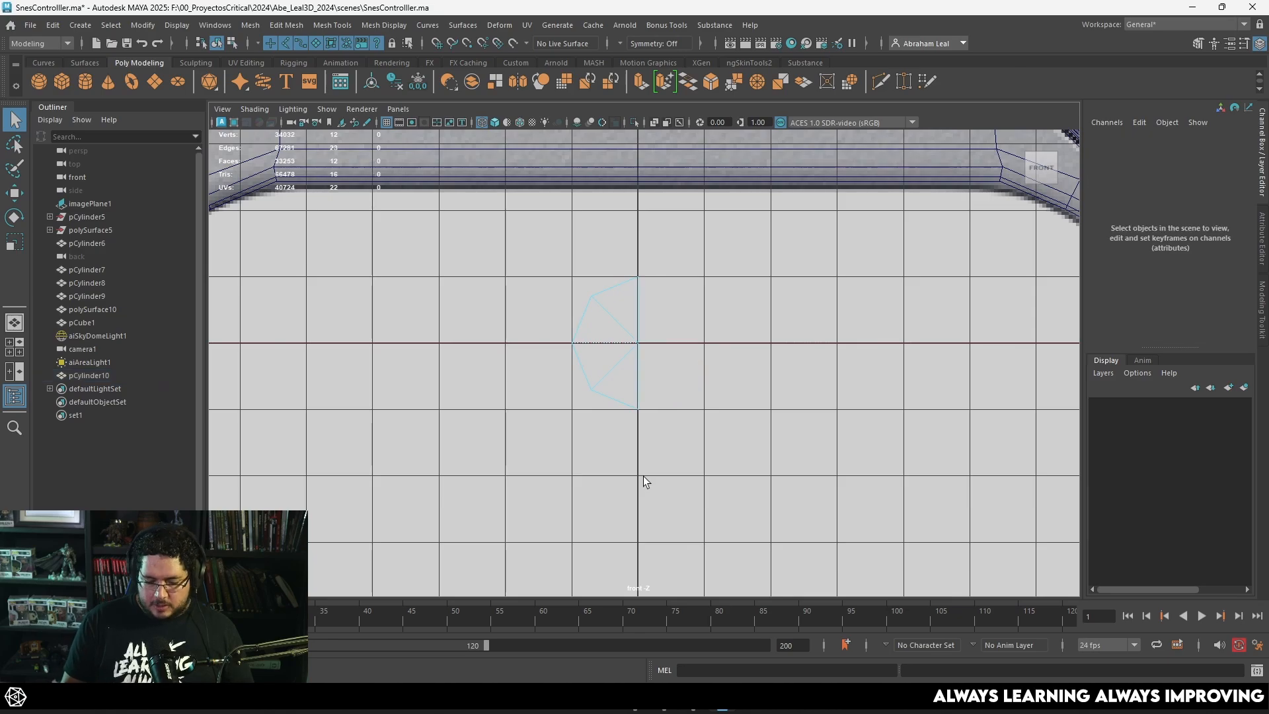
Step: Extrude the open border edges of the half cylinder outward along X to form a straight section, working in shaded perspective
key("space")
key("space")
key("5")
mouse_move(684, 326)
left_mouse_down("alt")
mouse_move(733, 470)
mouse_move(668, 483)
left_mouse_up("alt")
middle_click_drag(627, 502, 594, 448, "alt")
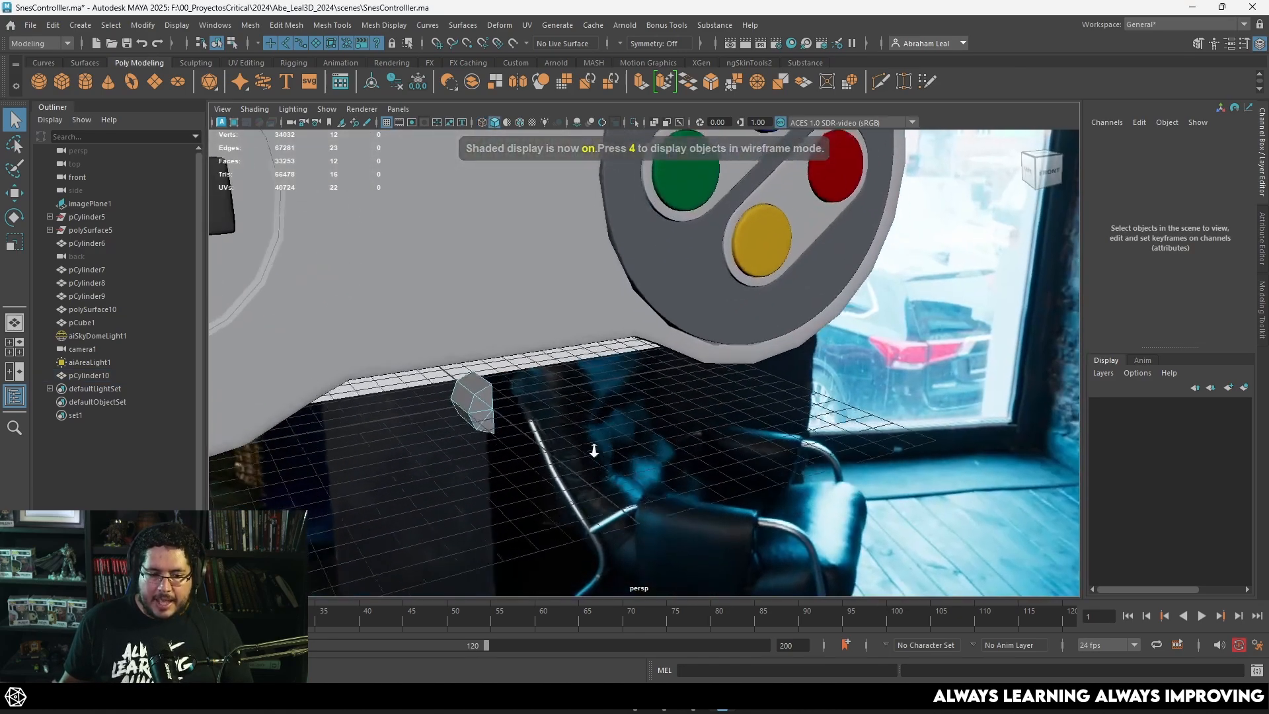
right_click_drag(489, 404, 500, 388)
scroll(486, 390, "up", 3)
right_click_drag(399, 408, 409, 382)
double_click(415, 385)
left_click_drag(414, 389, 651, 441, "alt")
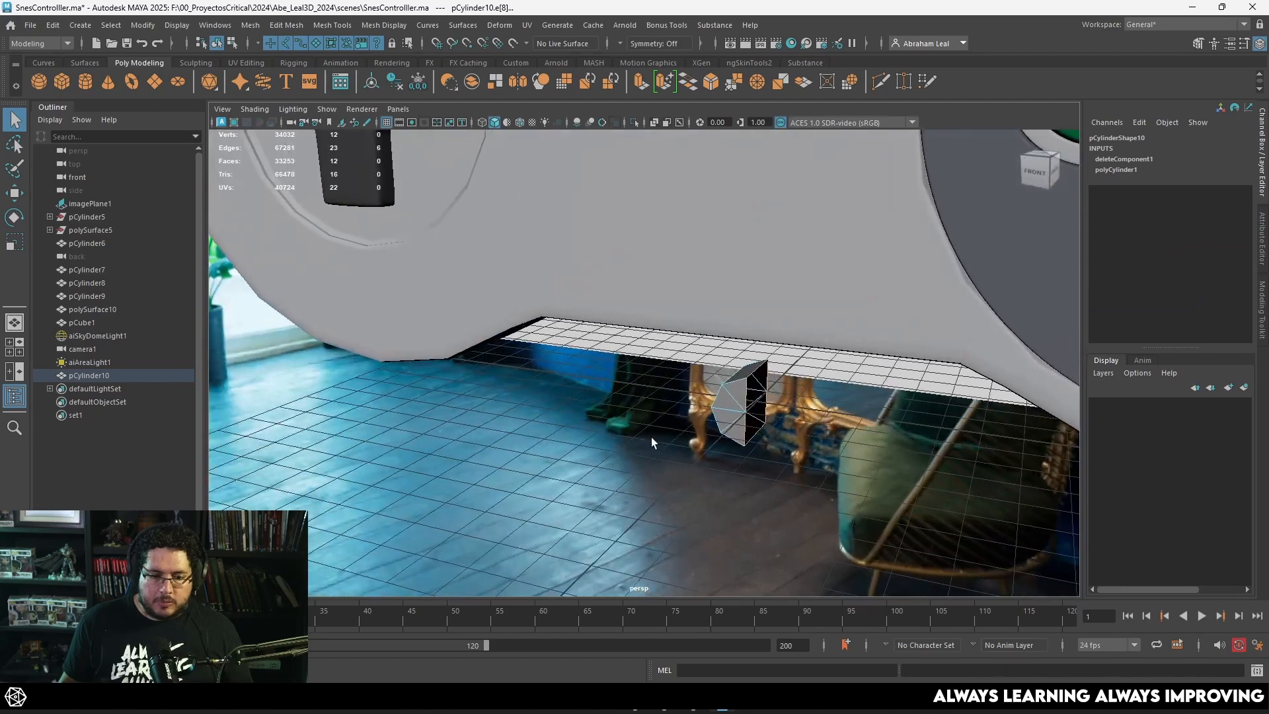
key("ctrl+e")
key("w")
left_click_drag(817, 411, 842, 413)
right_click_drag(756, 405, 812, 400)
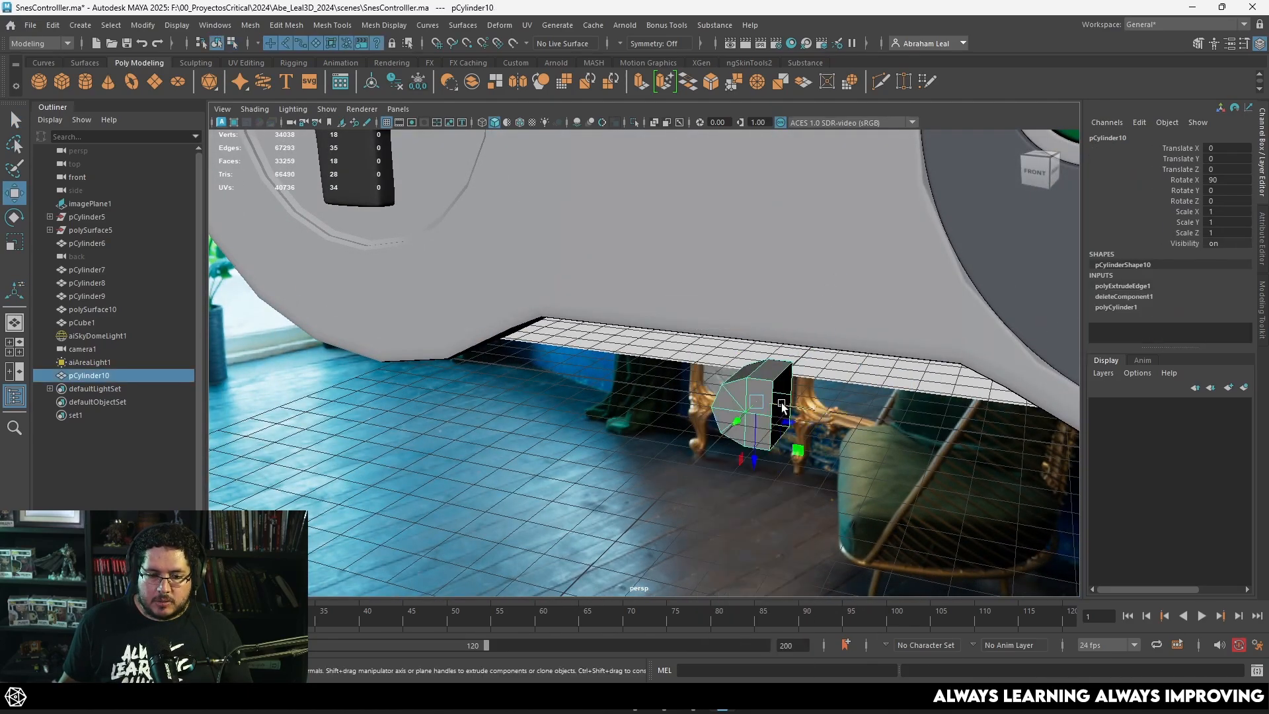
Step: Mirror the half cylinder across X in the positive direction, using Bounding box as the mirror axis position and merging border vertices
key("space")
left_click_drag(782, 407, 794, 441, "alt")
scroll(713, 438, "up", 5)
left_click(675, 312)
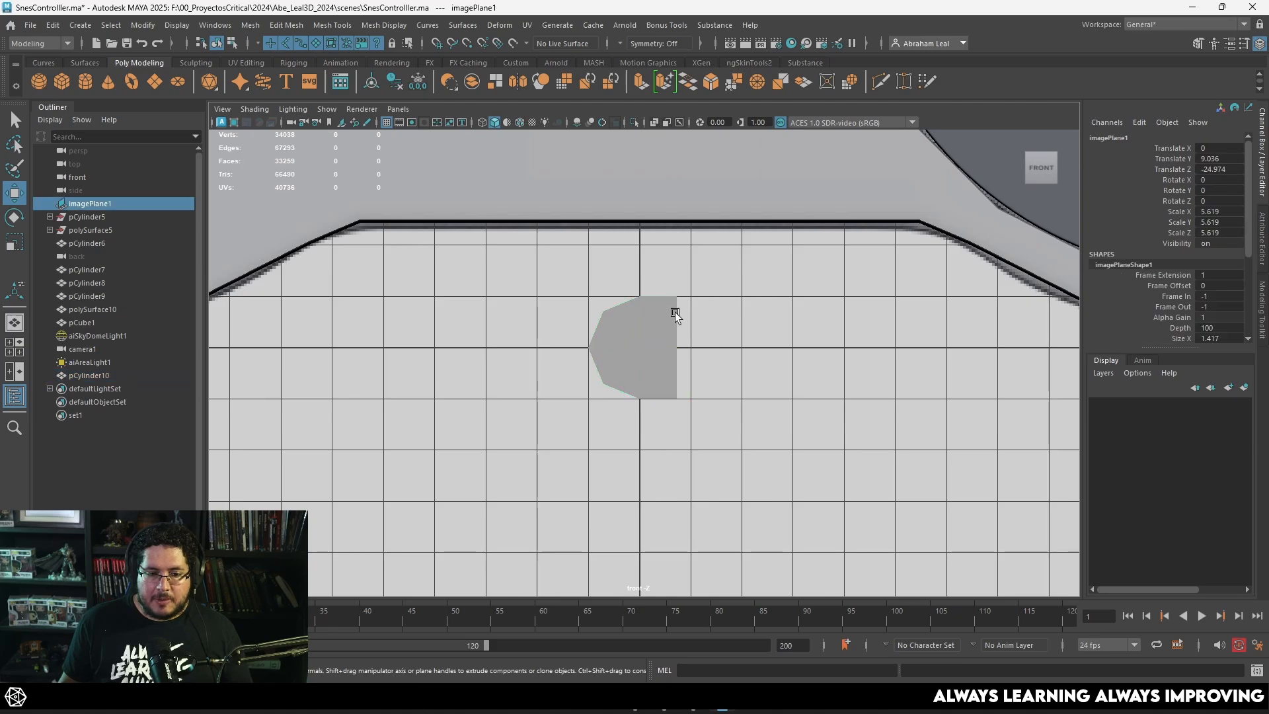
key("ctrl+z")
right_click_drag(671, 315, 733, 449, "shift")
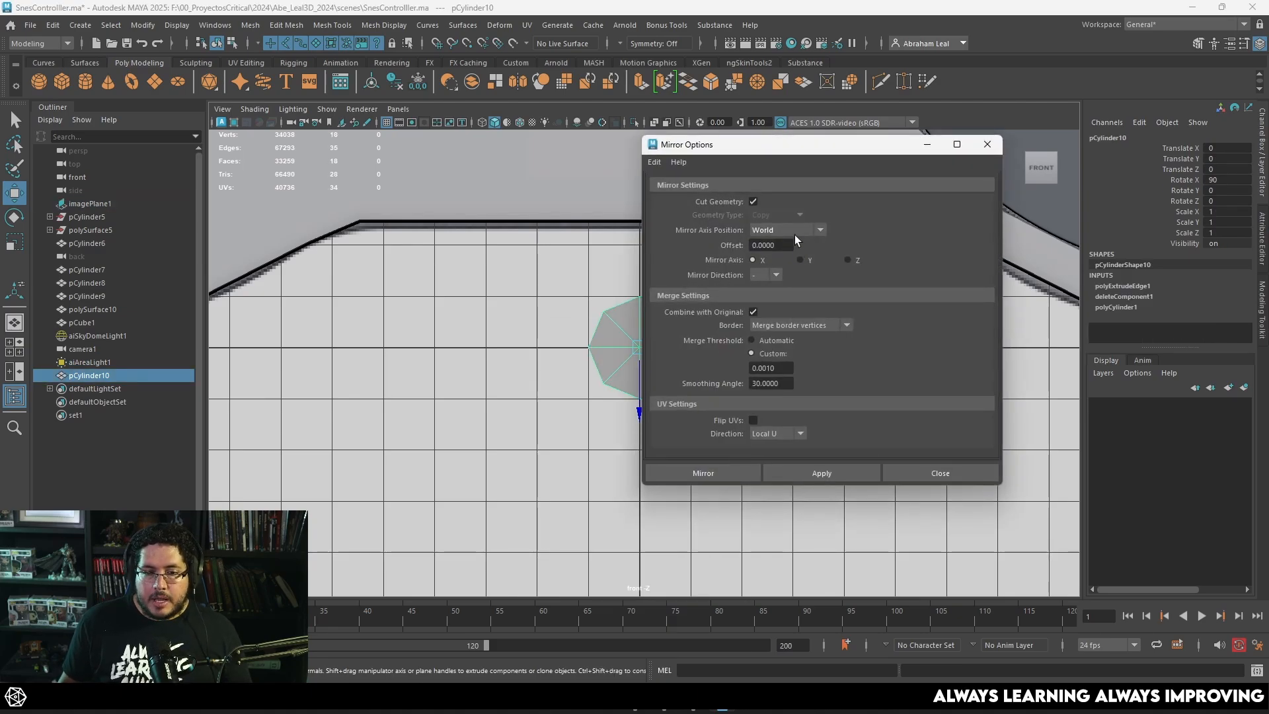
left_click_drag(813, 151, 931, 119)
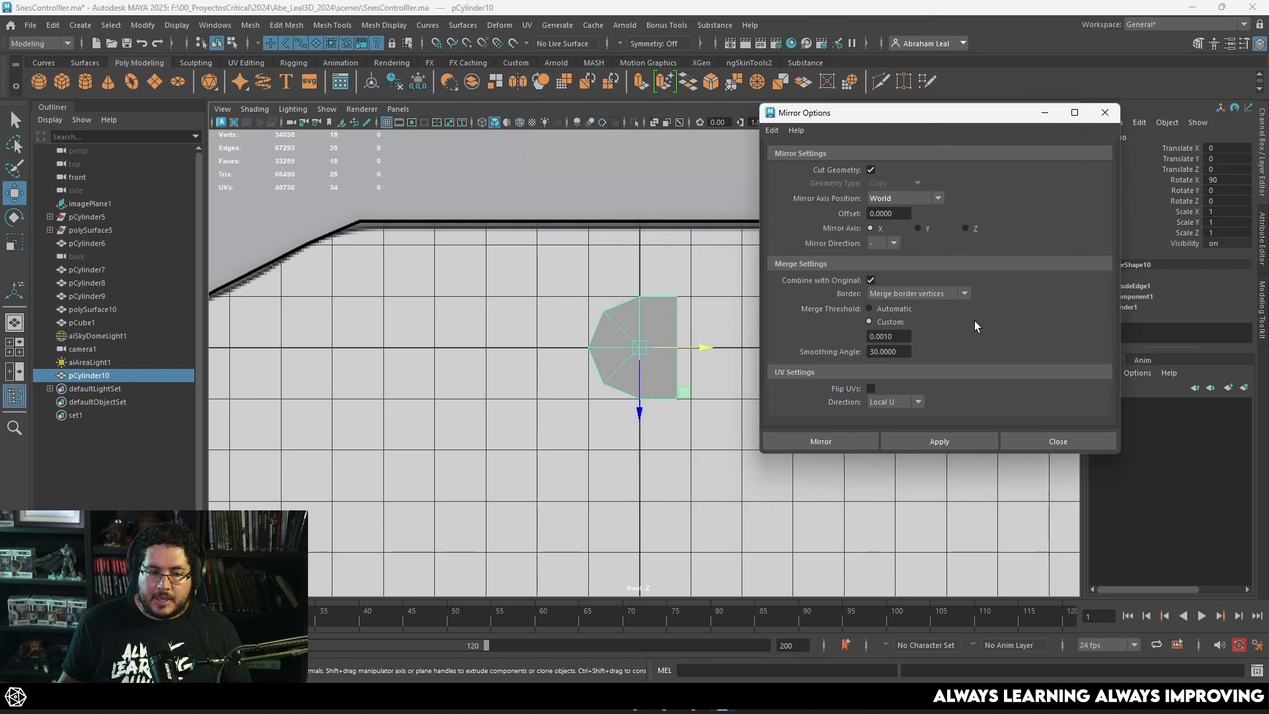
left_click(904, 199)
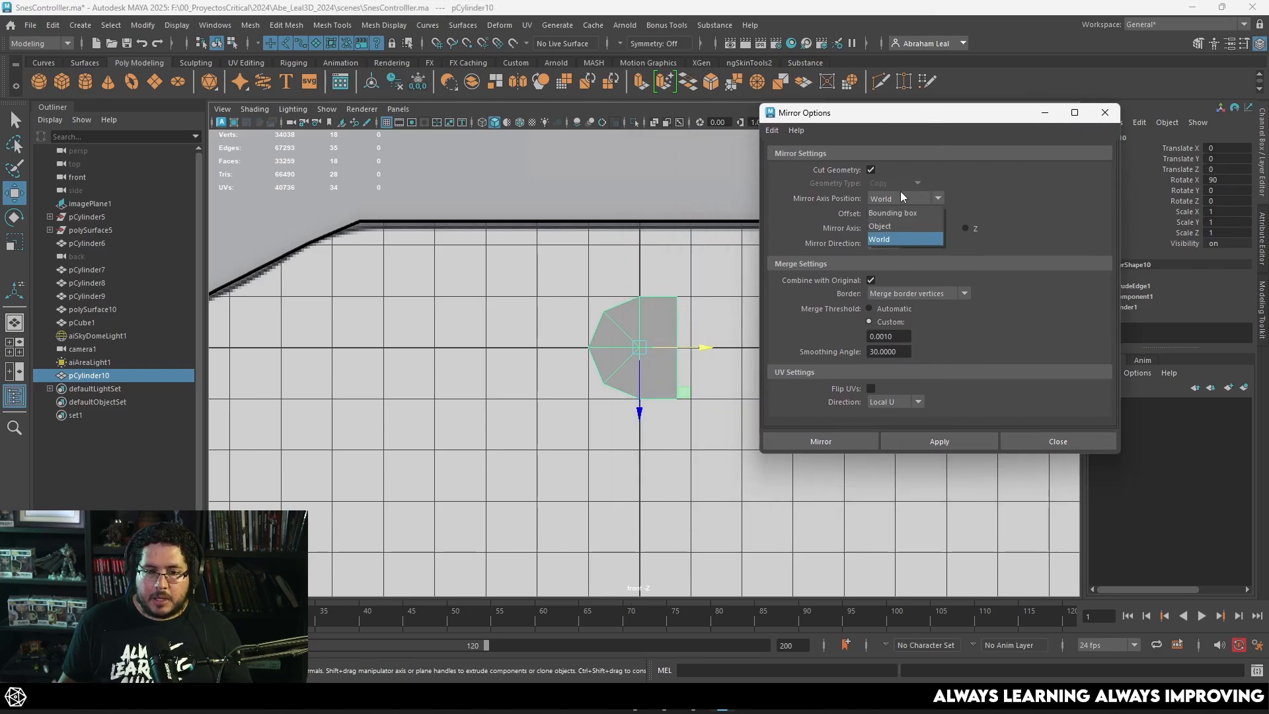
left_click(903, 213)
left_click(939, 441)
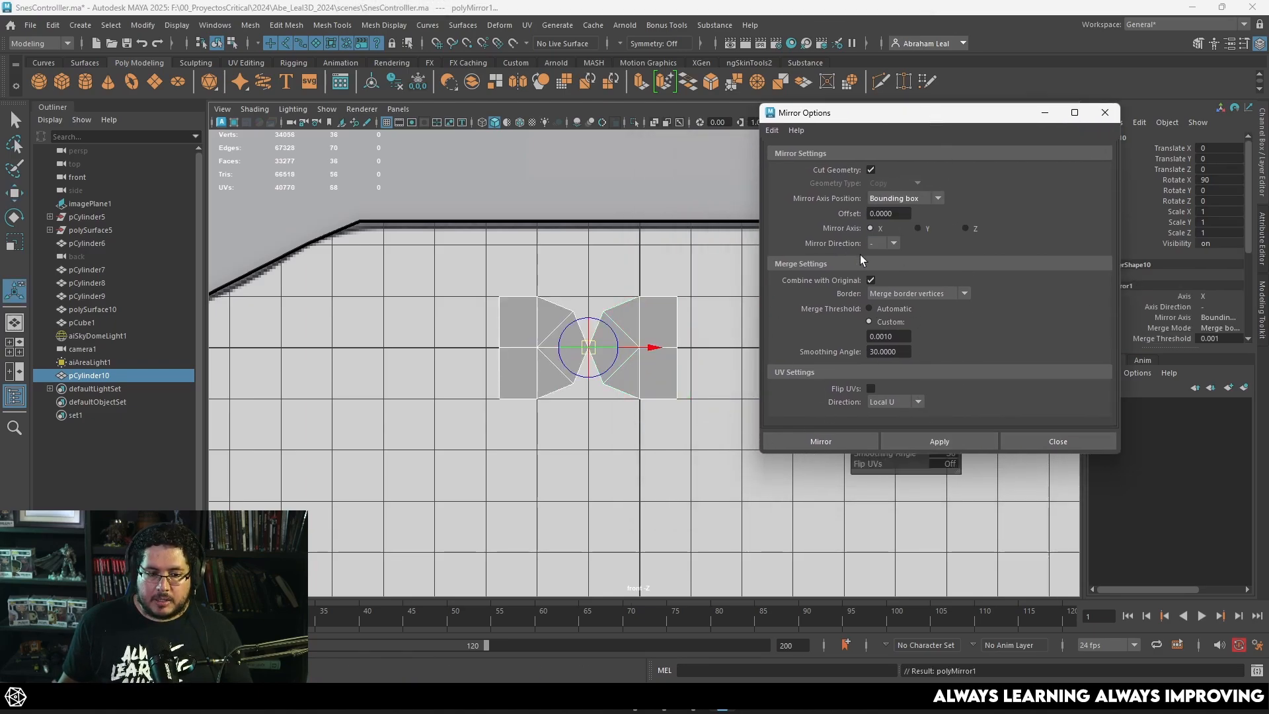
key("ctrl+z")
left_click(932, 440)
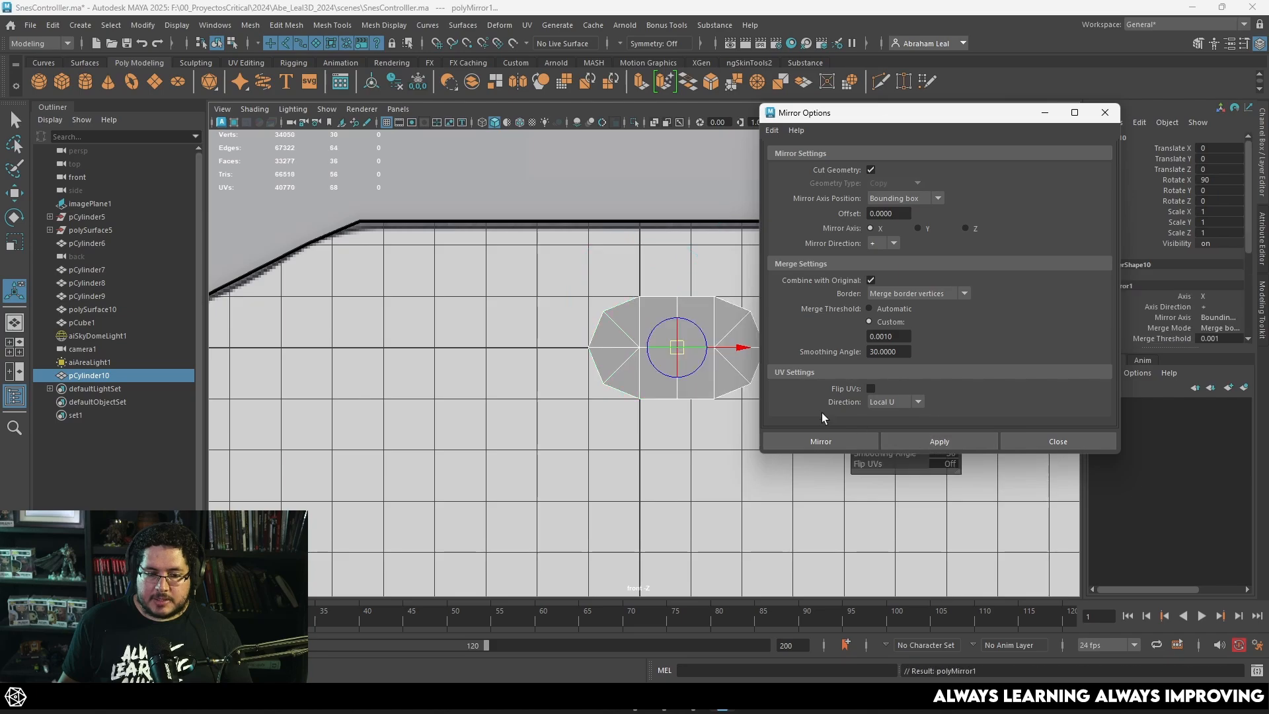
Step: Delete the front and back cap faces of the mirrored pill in wireframe, leaving only its outer side walls
left_click(713, 437)
left_click(705, 362)
middle_click_drag(700, 369, 661, 390, "alt")
scroll(660, 401, "down", 5)
scroll(659, 401, "up", 5)
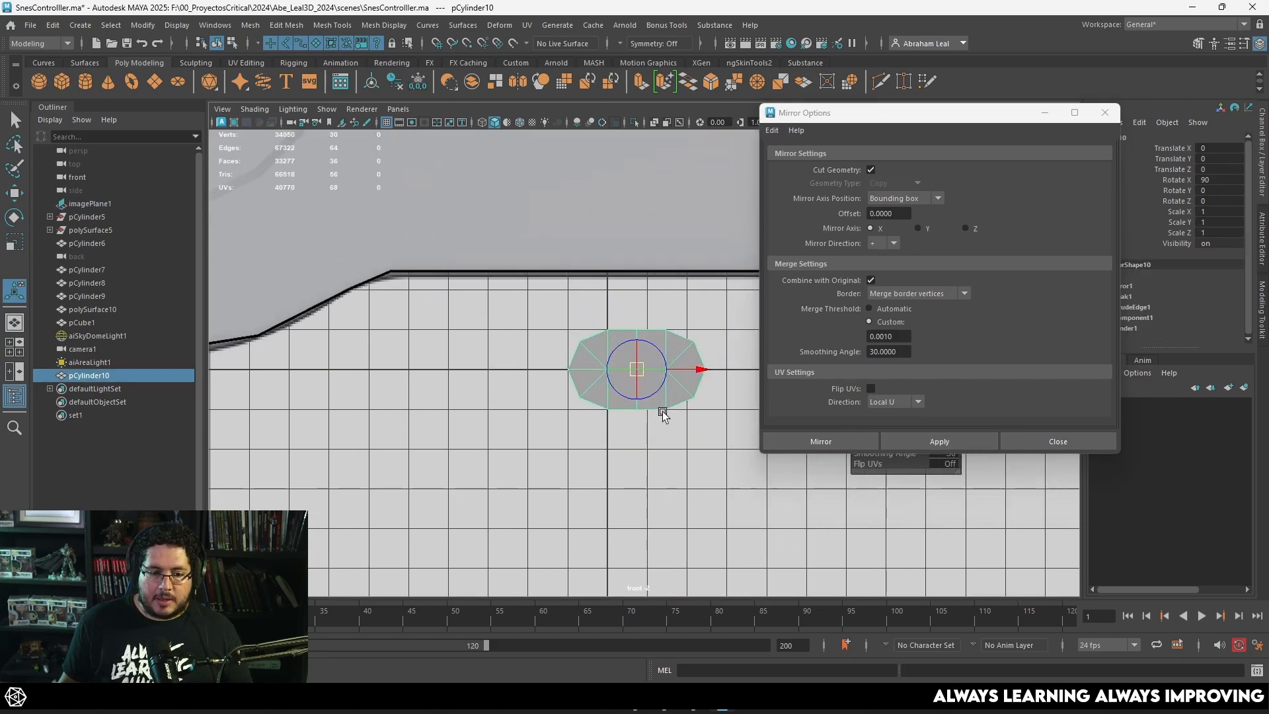
key("4")
right_click_drag(629, 321, 631, 345)
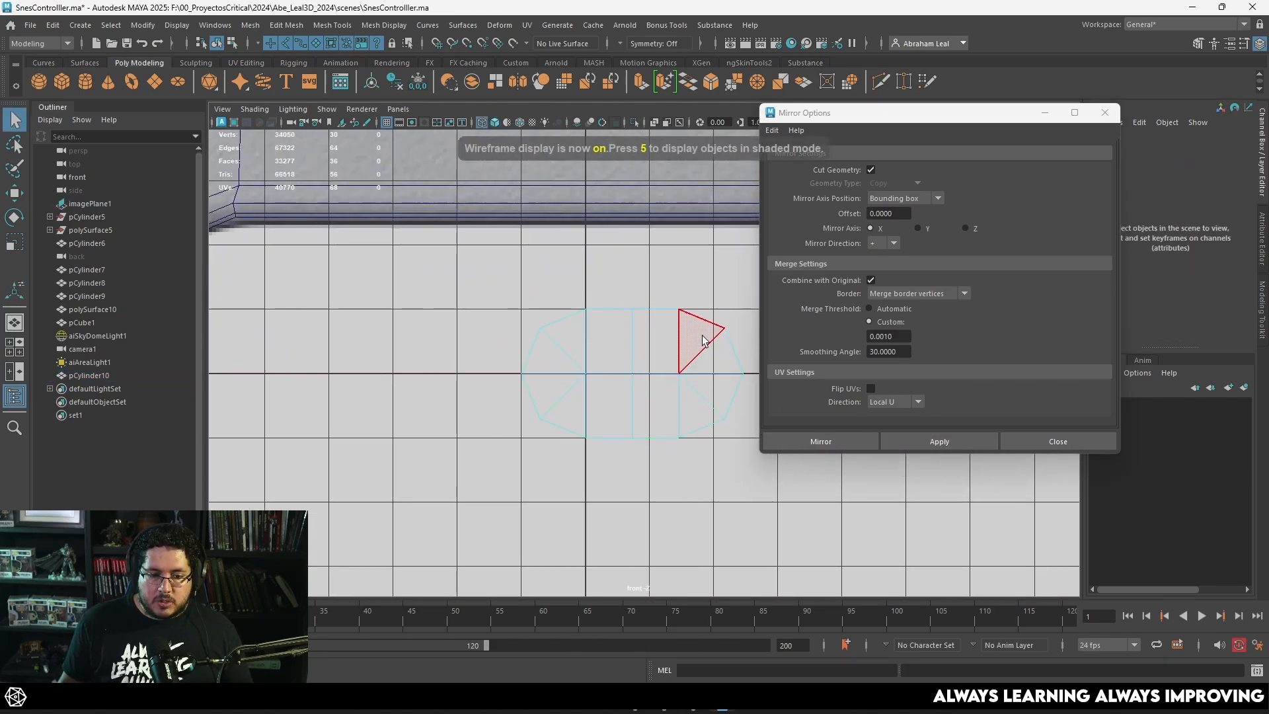
left_click_drag(701, 334, 559, 398)
key("Delete")
Step: Select all side wall faces of the pill and extrude them outward to give the outline a thin border
right_click(597, 296)
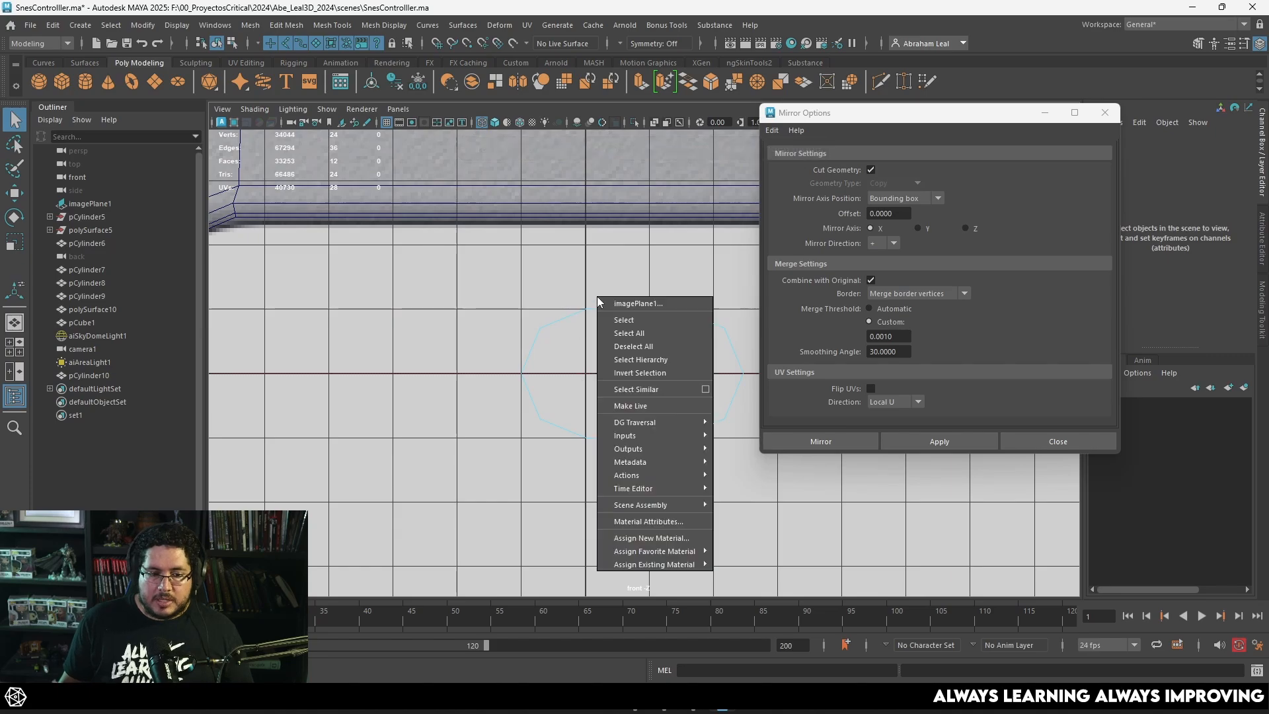
left_click(600, 302)
right_click(590, 314)
left_click(605, 317)
right_click_drag(608, 307, 663, 280)
key("ctrl+e")
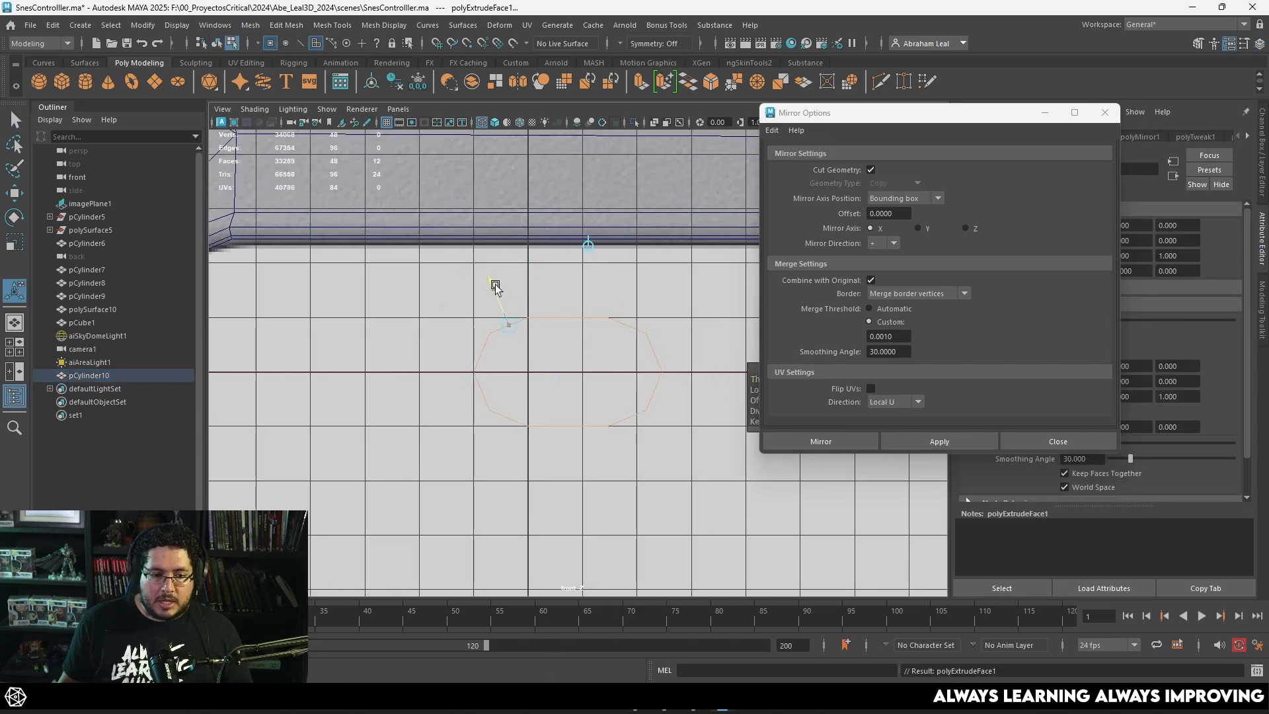
left_click_drag(495, 288, 493, 280)
Step: Delete the surplus extruded wall faces, keeping only a flat pill-shaped ring
key("Delete")
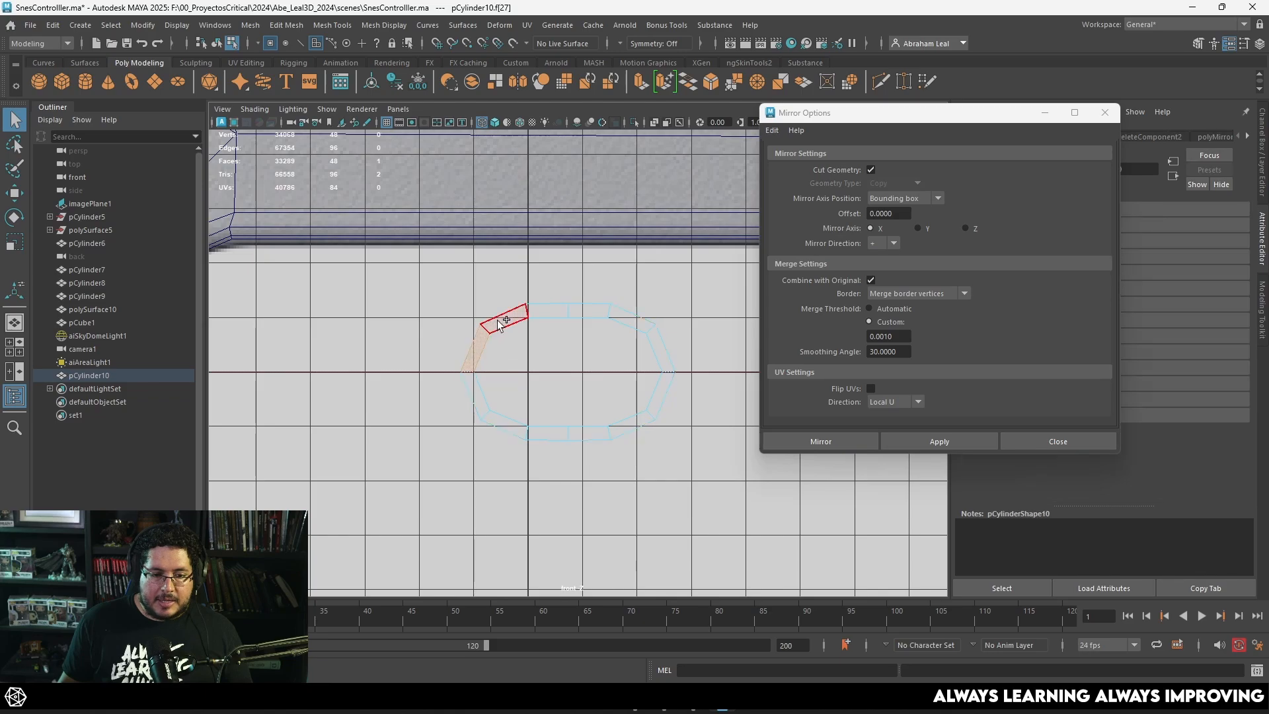
scroll(654, 305, "down", 3)
left_click_drag(446, 462, 447, 462)
key("Delete")
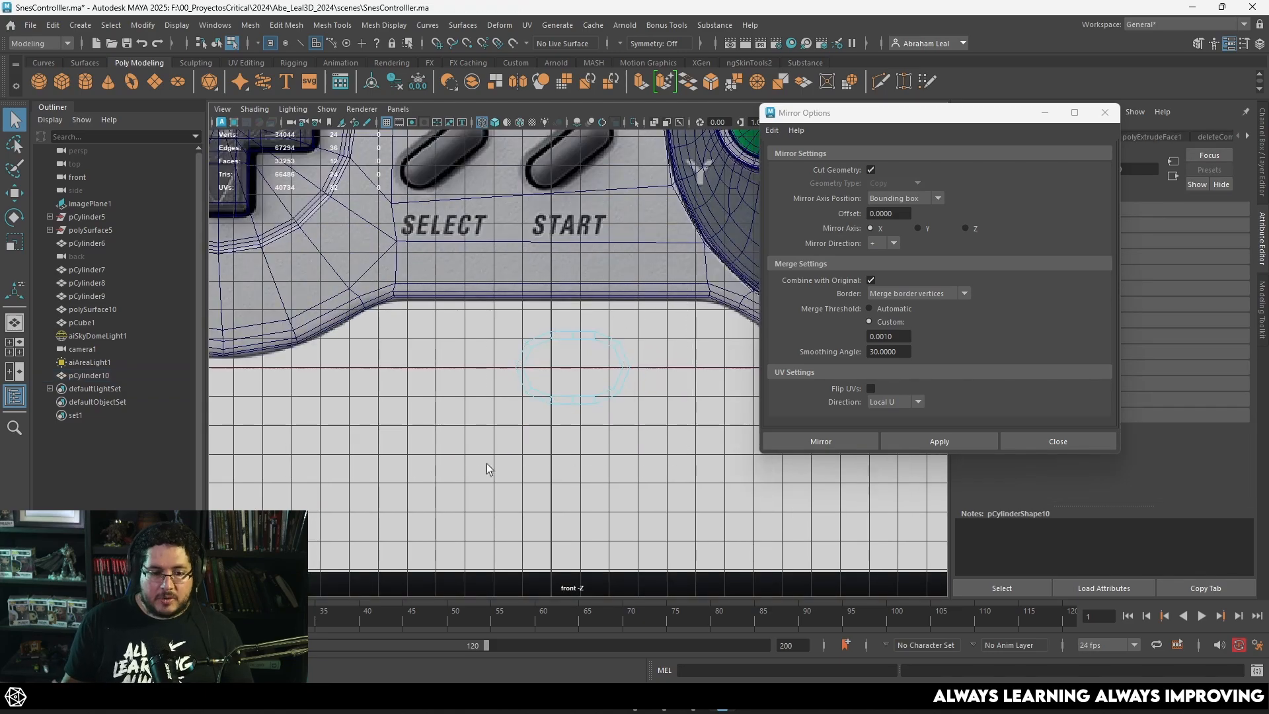
scroll(508, 396, "up", 3)
Step: Move the flat ring onto the Select button of the reference image and close the mirror options
right_click_drag(589, 316, 696, 256)
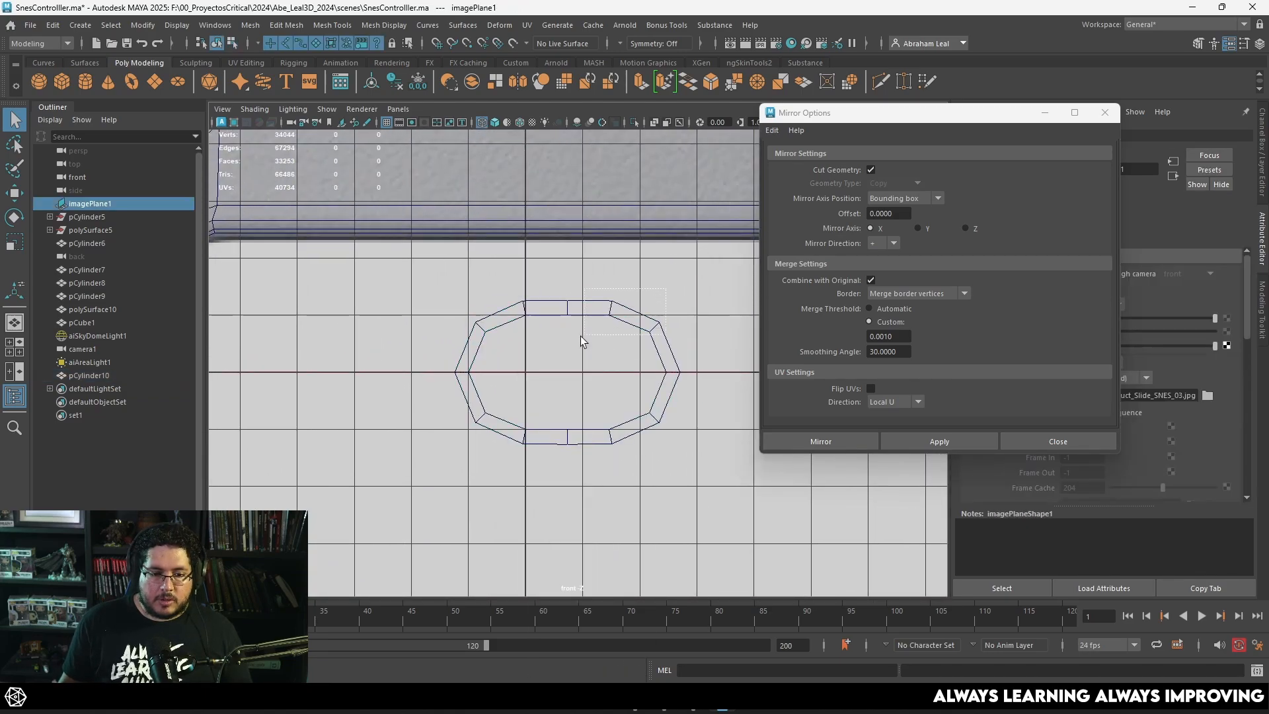
key("w")
scroll(588, 351, "down", 3)
left_click_drag(559, 365, 486, 214)
middle_click_drag(500, 241, 549, 312, "alt")
scroll(621, 407, "up", 5)
left_click(1106, 113)
middle_click_drag(694, 305, 720, 258, "alt")
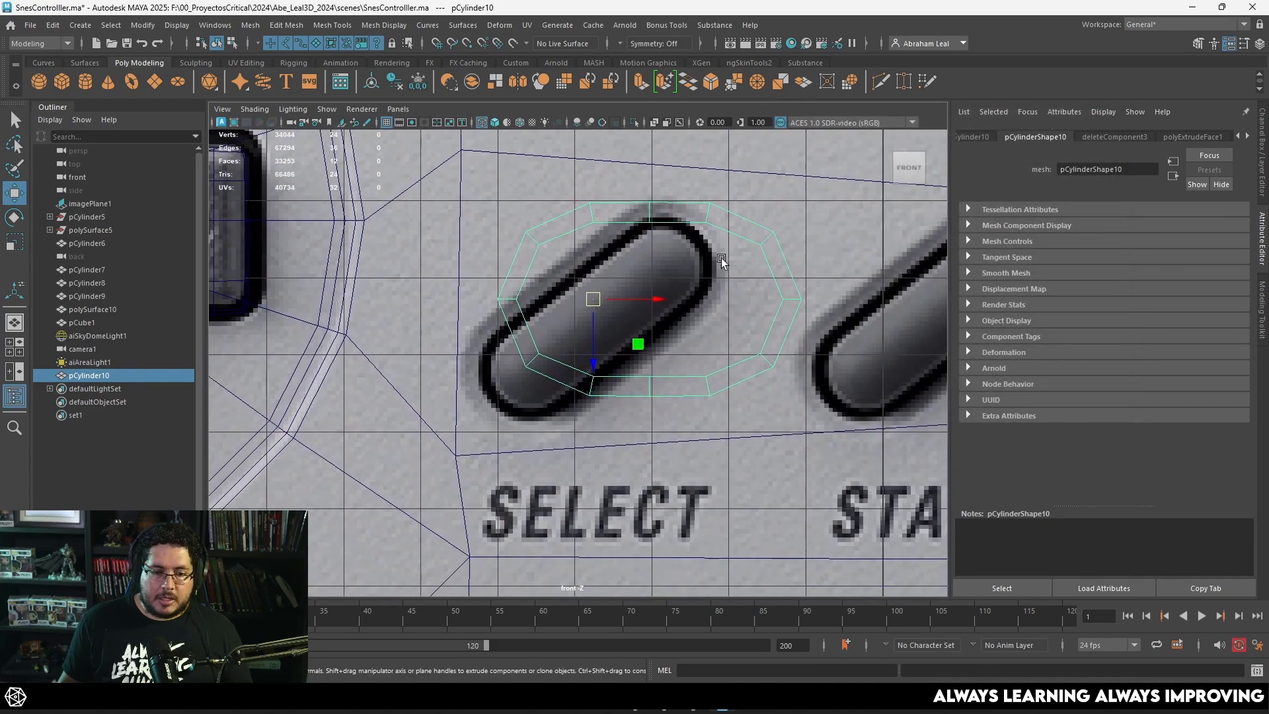
Step: Scale, rotate and reposition the ring so its lower end fits the slanted Select button outline
key("e")
key("r")
left_click_drag(592, 299, 565, 367)
key("w")
key("e")
left_click_drag(606, 323, 563, 306)
key("w")
left_click_drag(579, 376, 565, 333)
key("e")
key("w")
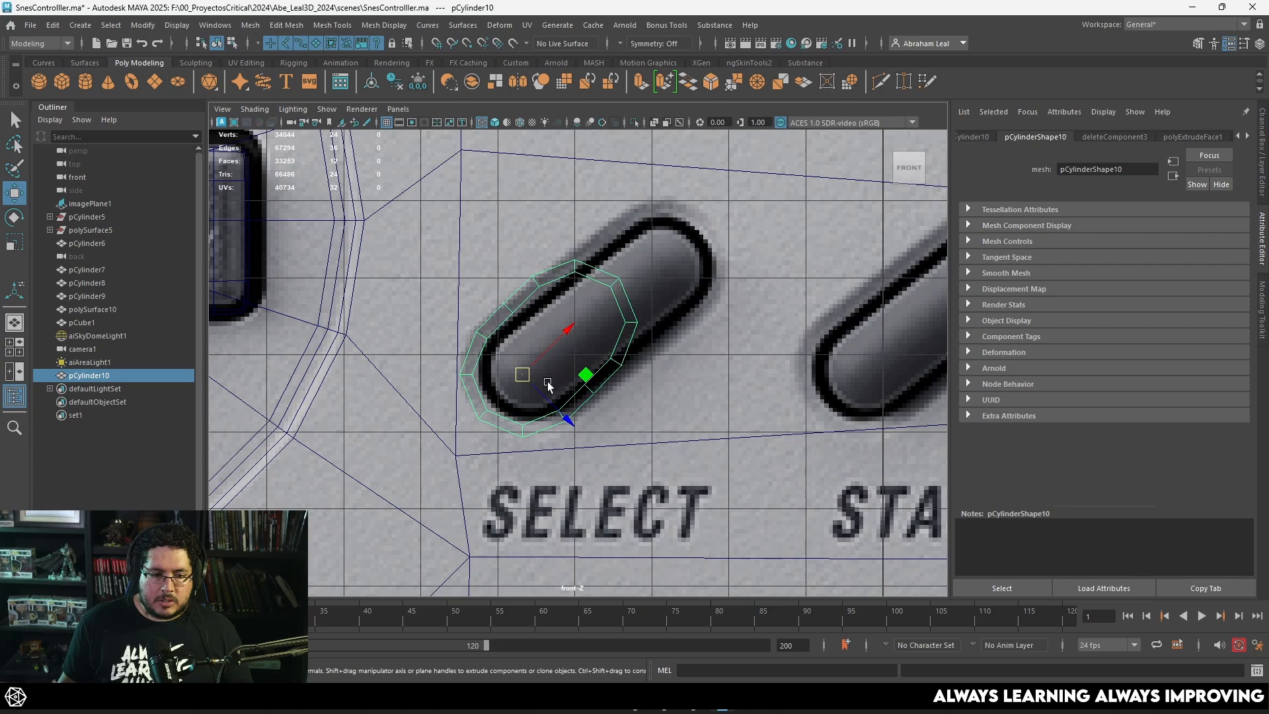
Step: Move the ring's upper end vertices along its slant to stretch it to the Select button's full length
right_click_drag(568, 266, 556, 271)
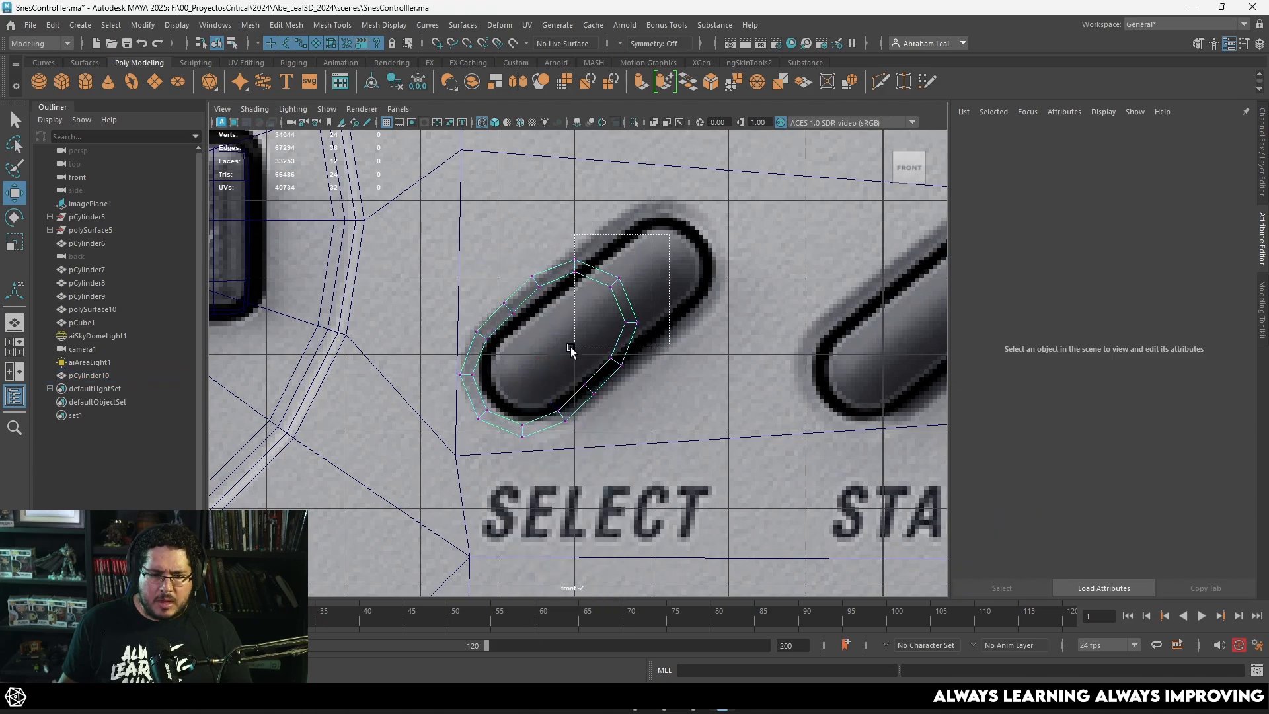
left_click_drag(571, 349, 568, 351)
left_click_drag(615, 316, 675, 249)
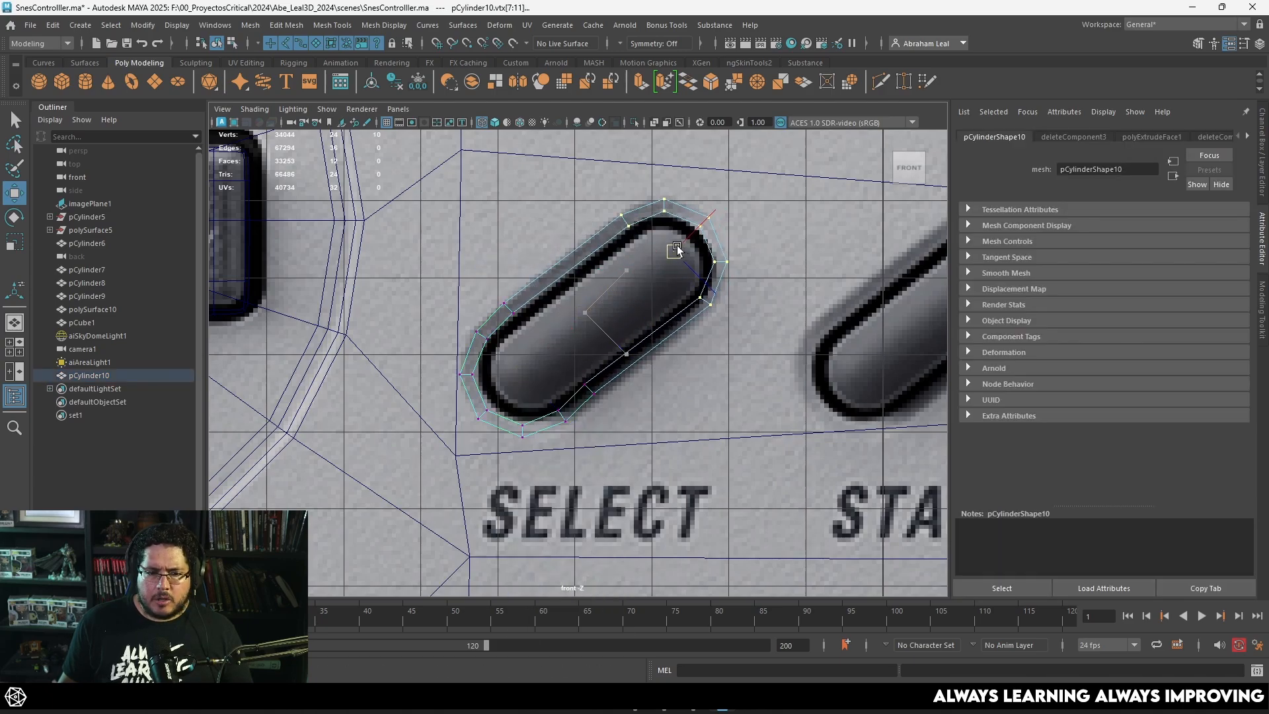
Step: Delete the two short cross edges at the middle of the ring's straight sides
right_click_drag(581, 261, 580, 225)
left_click_drag(506, 305, 594, 391)
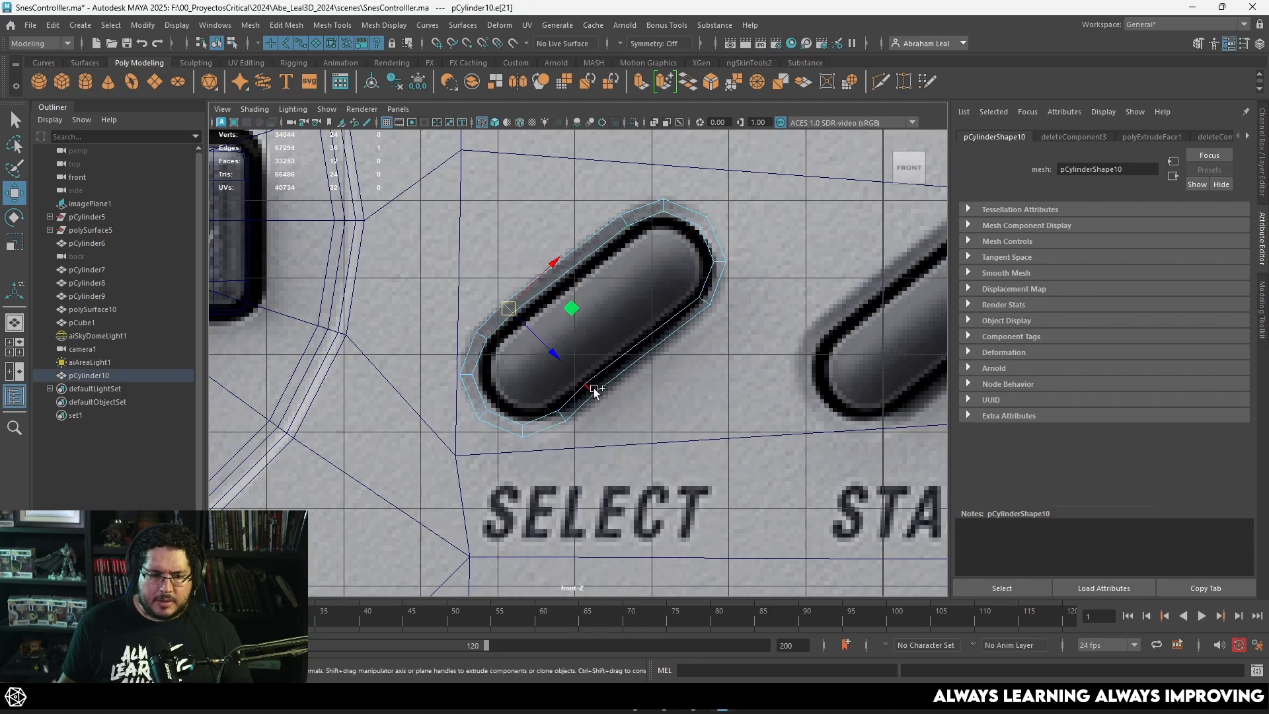
key("Delete")
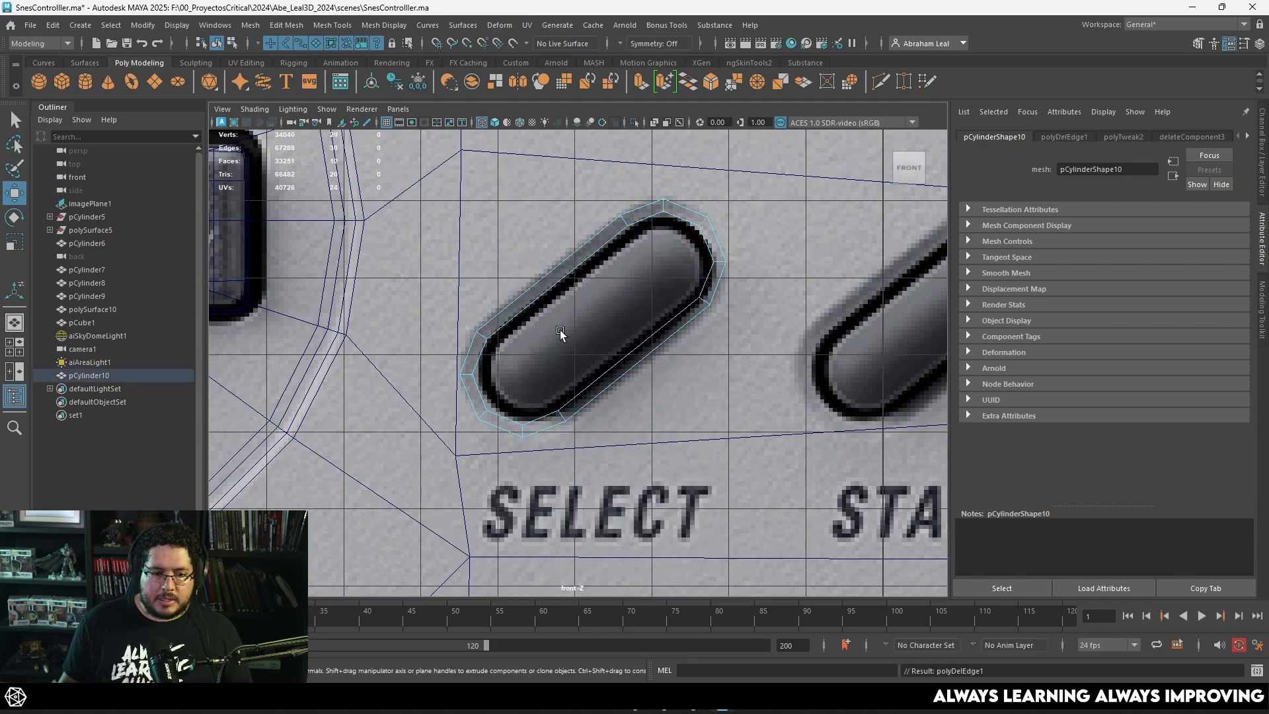
Step: Duplicate the Select ring and place the copy around the Start button of the reference image
scroll(566, 434, "up", 2)
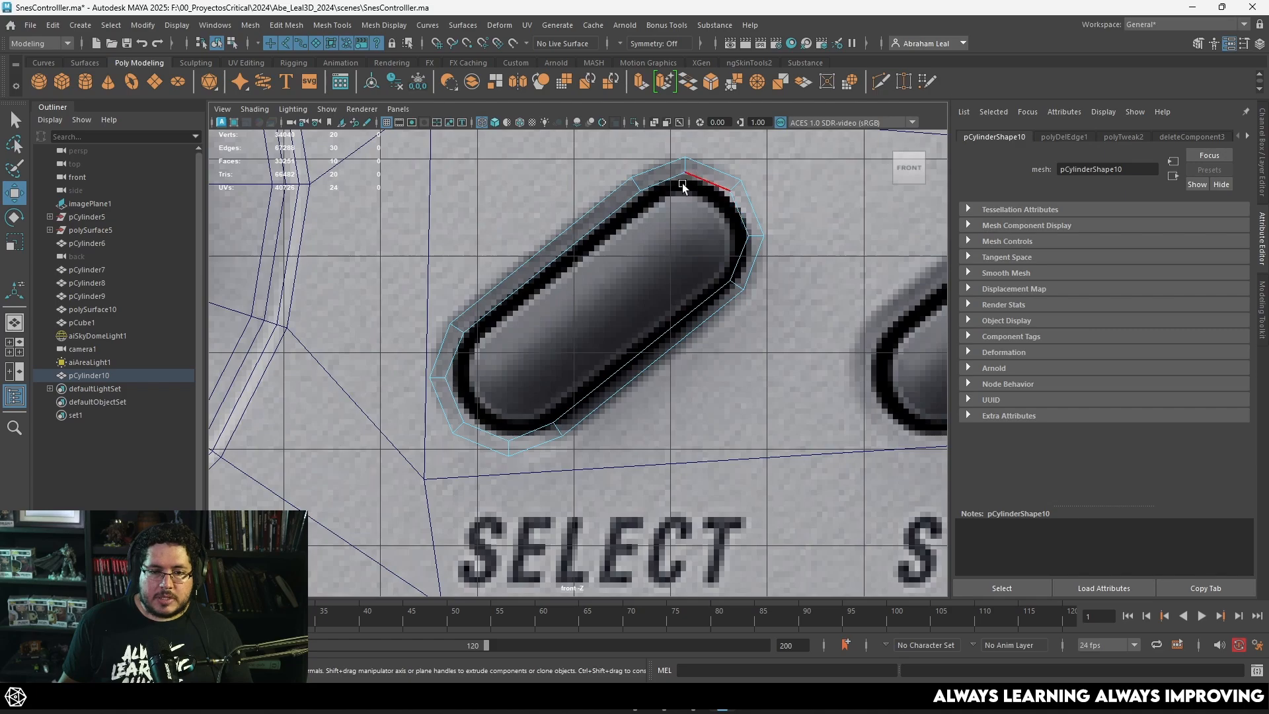
left_click(748, 156)
right_click(736, 175)
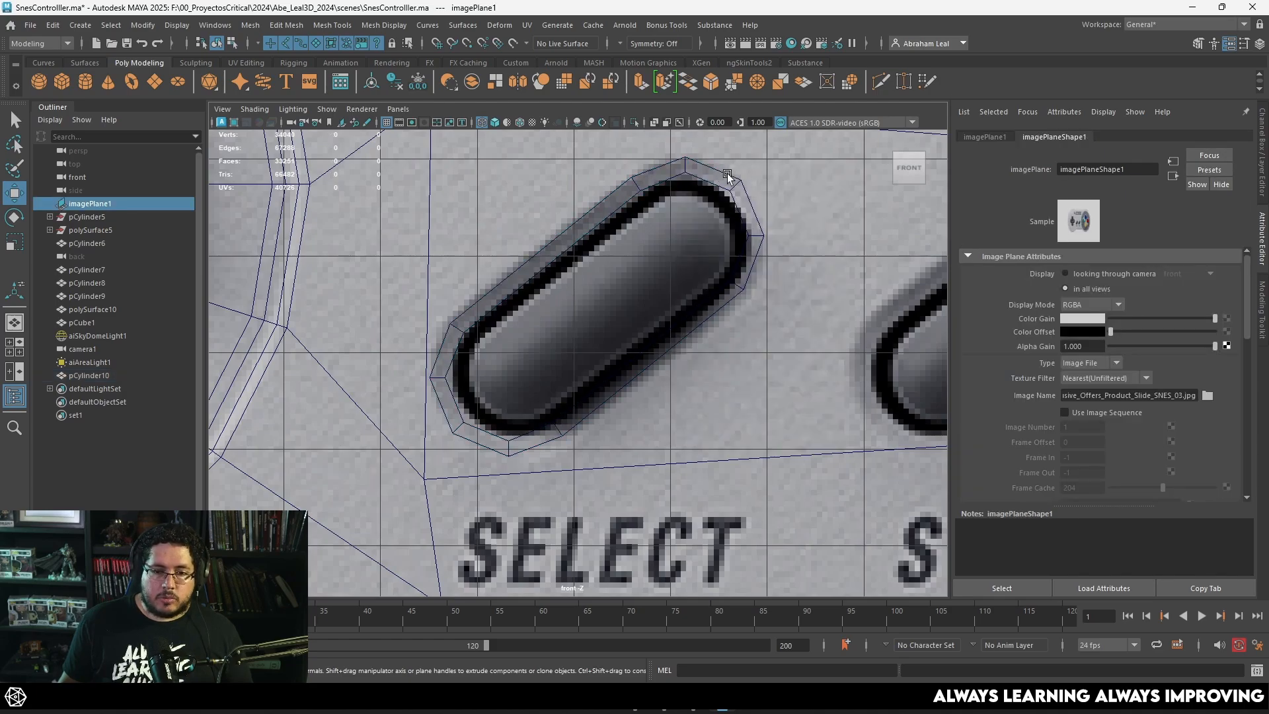
left_click(726, 174)
scroll(713, 251, "down", 6)
scroll(562, 364, "up", 3)
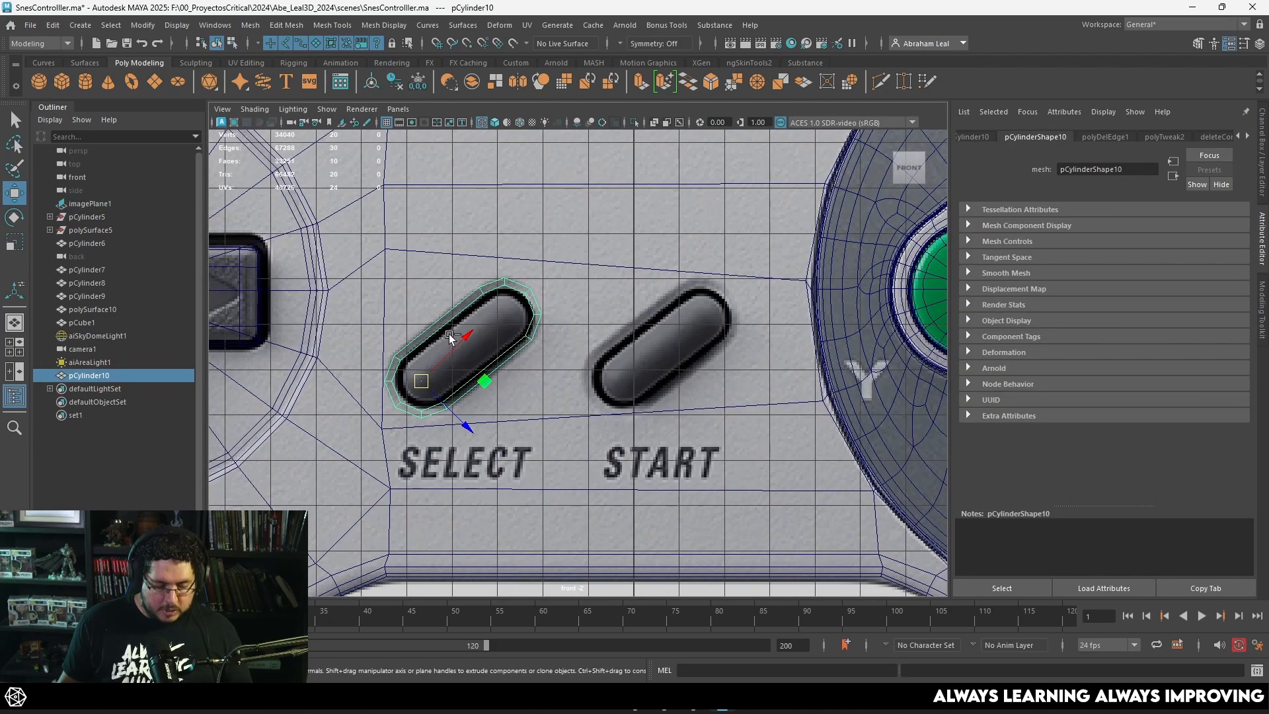
key("ctrl+d")
left_click_drag(430, 380, 626, 385)
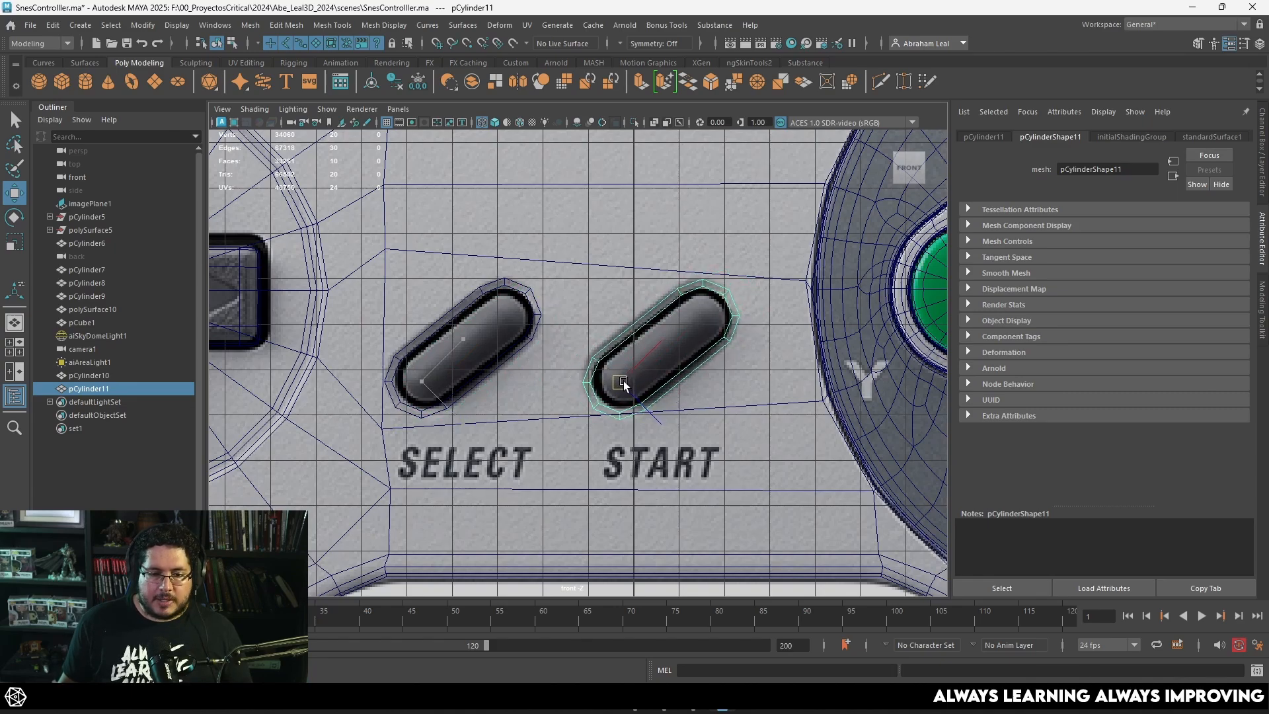
scroll(620, 373, "up", 5)
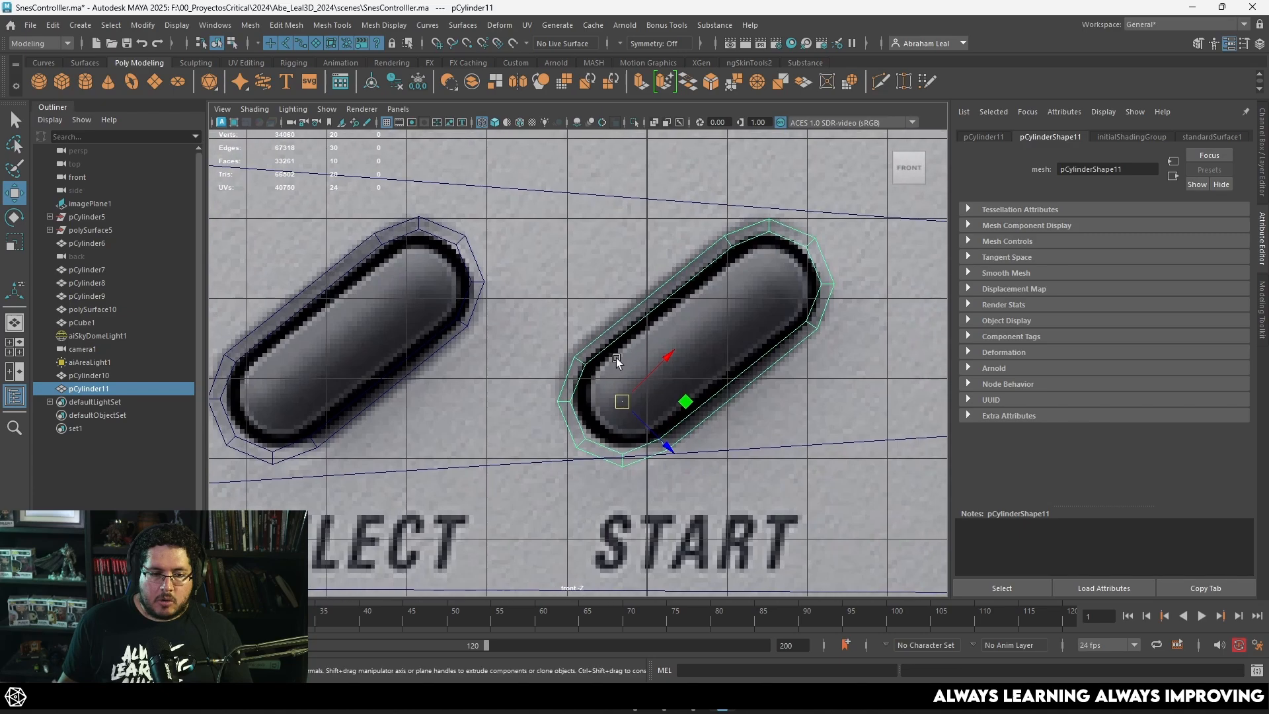
left_click_drag(621, 402, 620, 401)
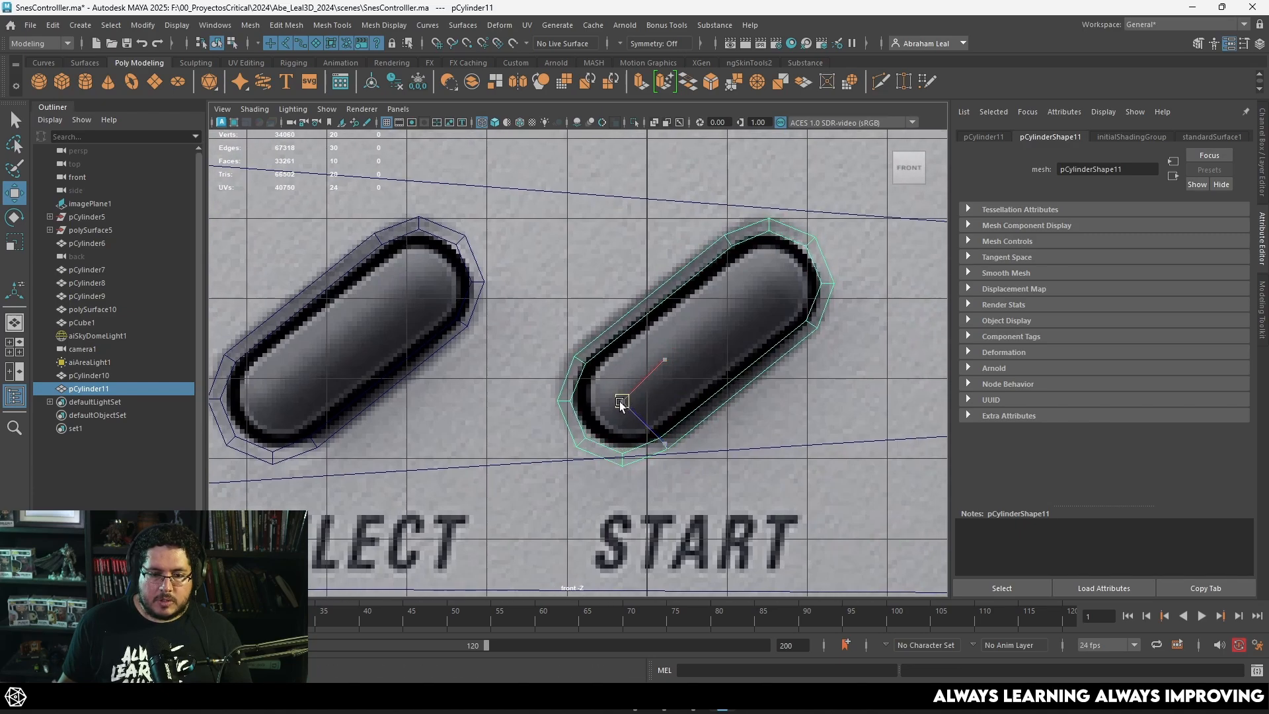
scroll(621, 404, "down", 5)
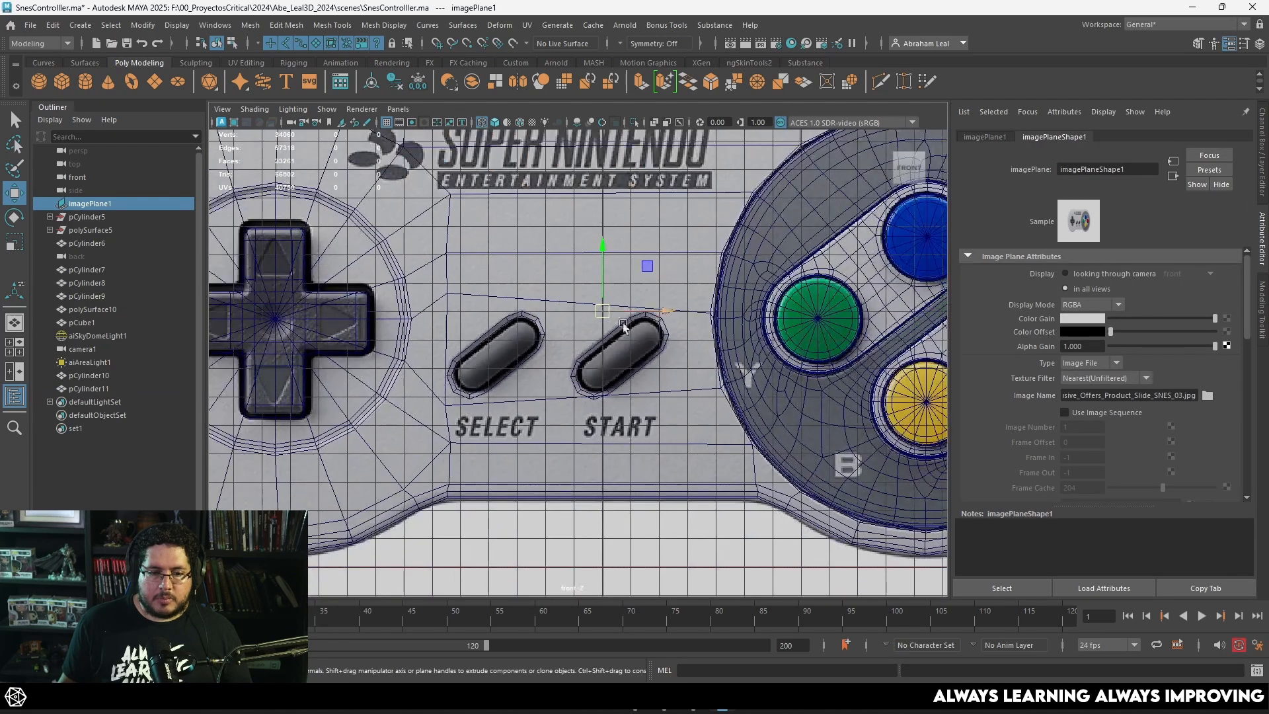
Step: Delete the controller shell's face in front of the Select and Start rings, working in wireframe perspective
left_click(542, 328, "shift")
key("space")
mouse_move(540, 330)
left_mouse_down()
mouse_move(539, 311)
mouse_move(470, 327)
left_mouse_up()
key("5")
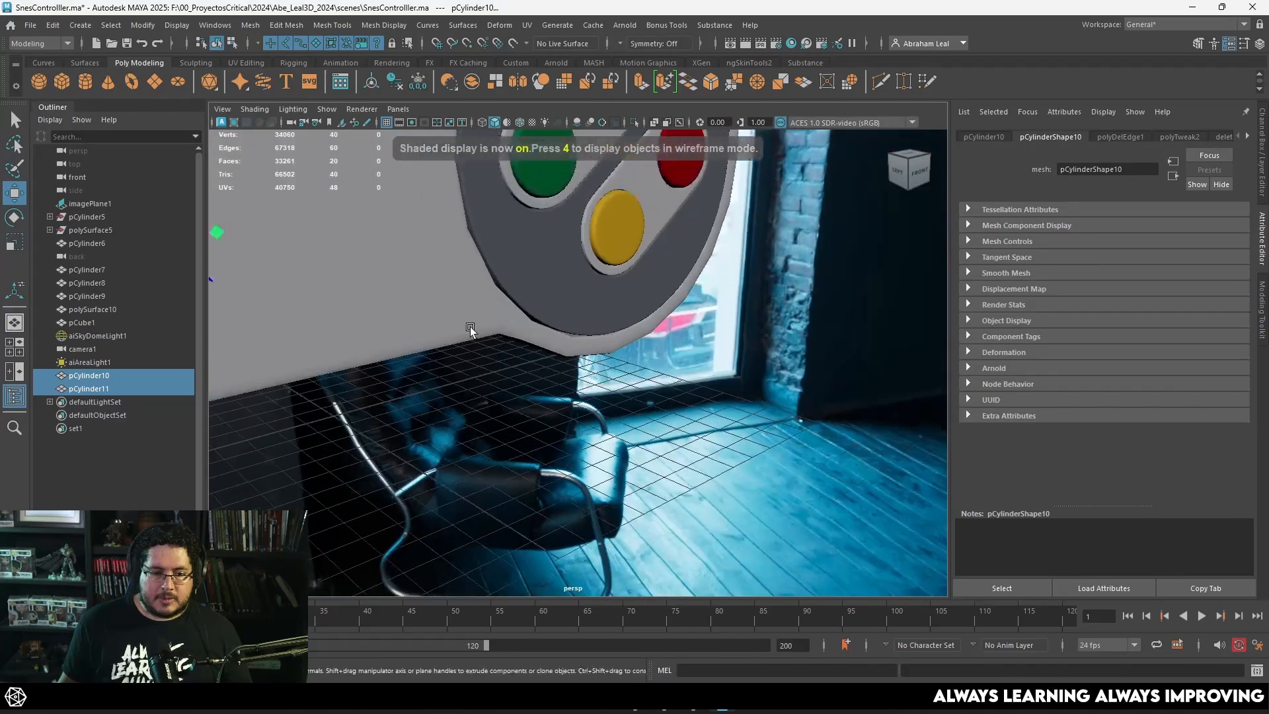
middle_click_drag(470, 327, 572, 348, "alt")
key("4")
left_click(592, 286)
left_click(589, 296)
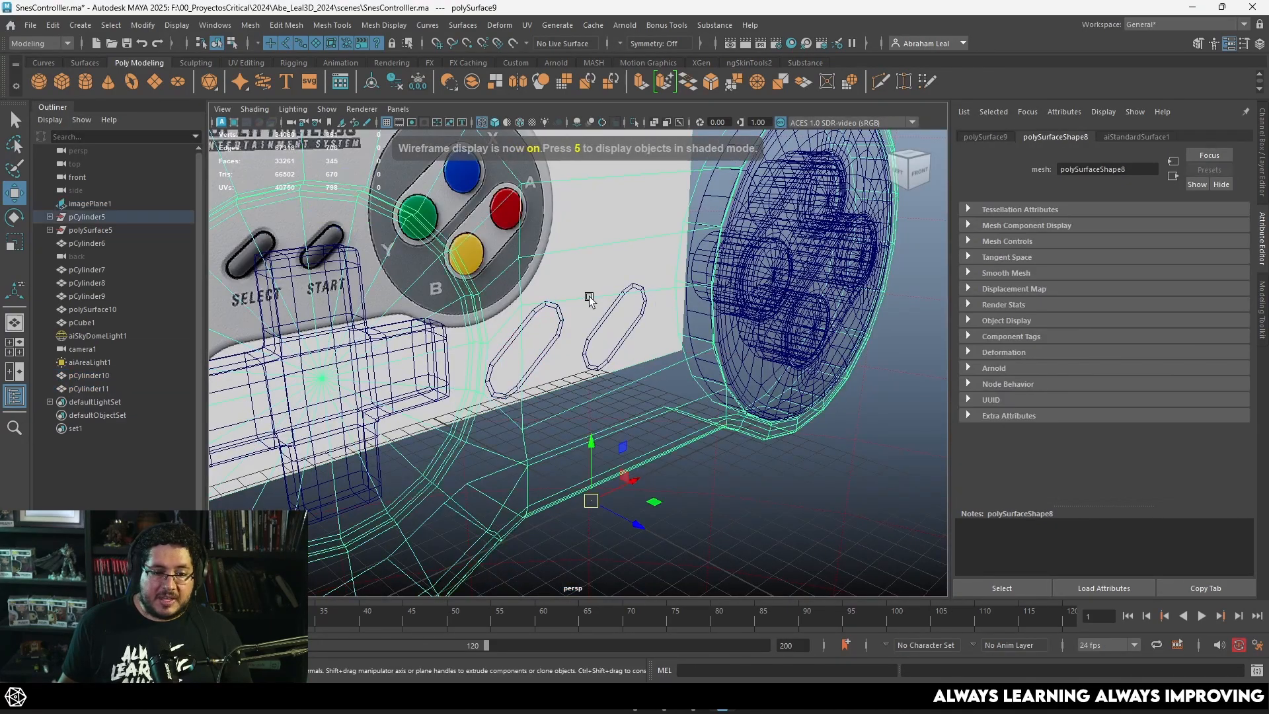
mouse_move(589, 297)
right_mouse_down()
mouse_move(582, 345)
mouse_move(606, 288)
right_mouse_up()
left_click(581, 345)
key("Delete")
Step: Move both button rings forward to the front surface of the controller shell and return to shaded display
left_click(601, 317)
left_click(603, 324)
left_click(561, 329, "shift")
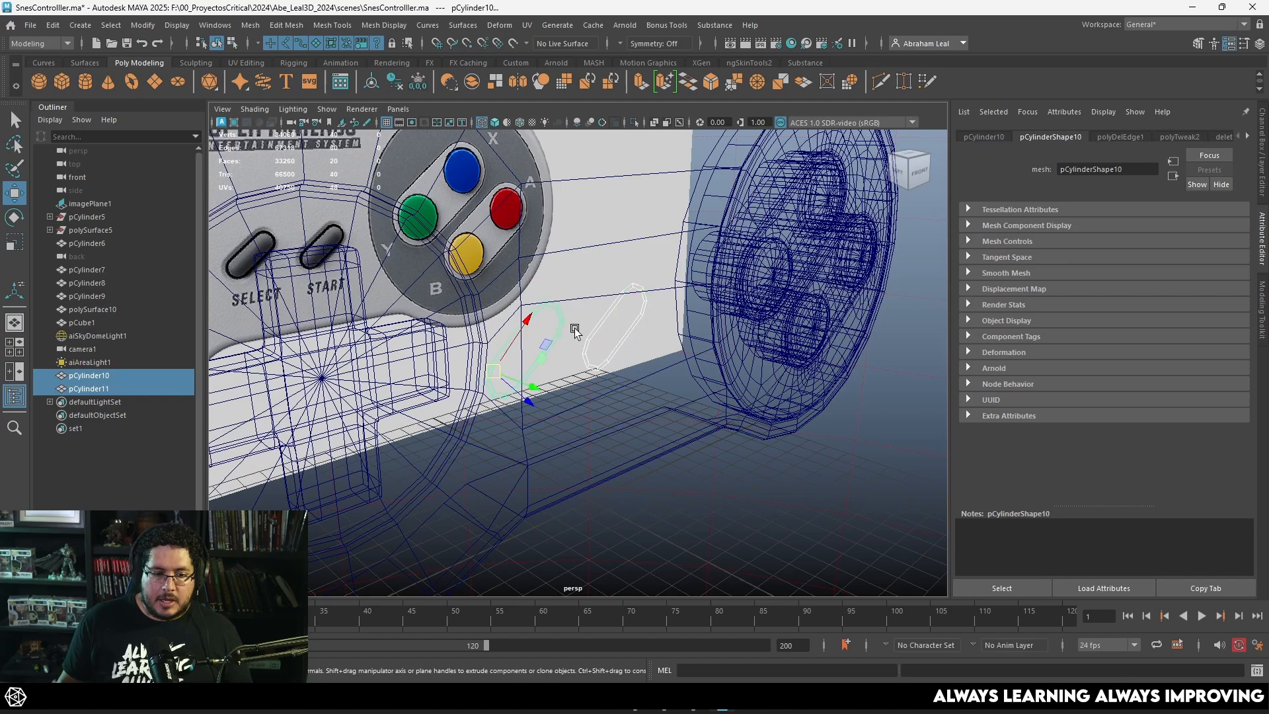
left_click_drag(574, 332, 644, 390, "alt")
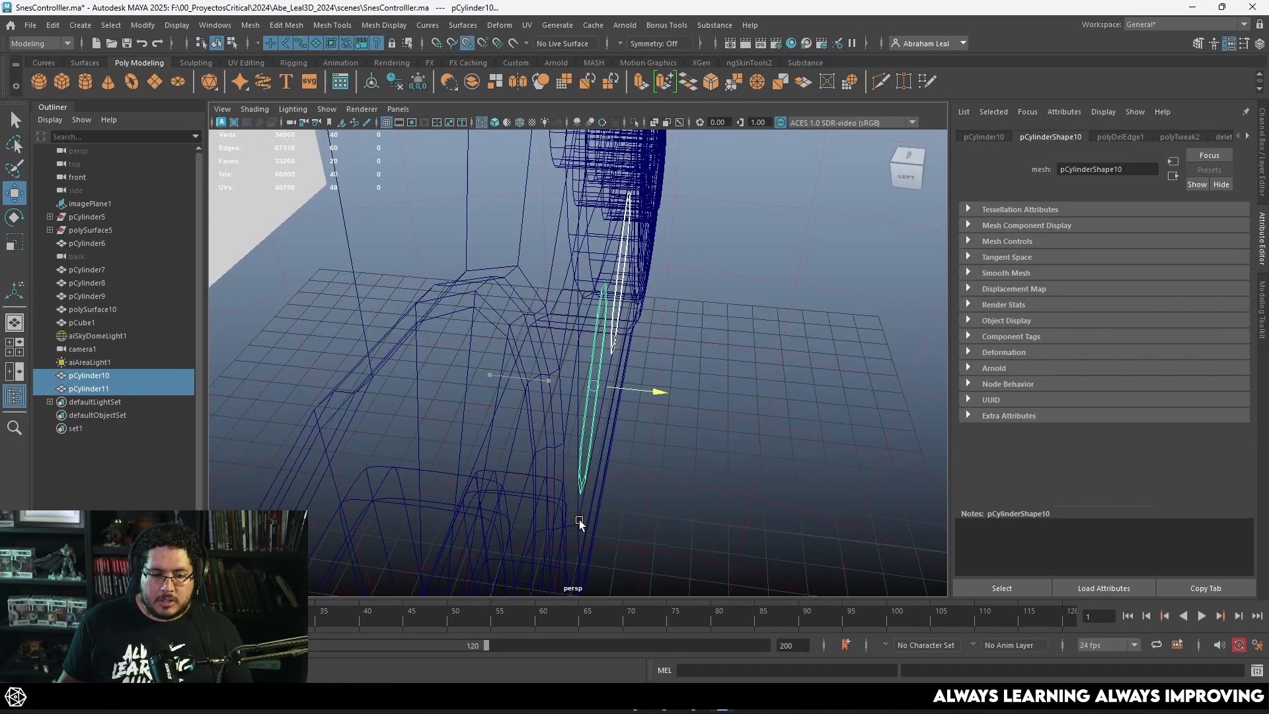
key("5")
Step: Combine the controller shell and the two button rings into a single mesh
mouse_move(696, 431)
left_mouse_down("alt")
mouse_move(638, 365)
mouse_move(509, 365)
mouse_move(632, 347)
mouse_move(652, 377)
mouse_move(646, 337)
left_mouse_up("alt")
left_click(629, 224, "shift")
left_click_drag(728, 320, 650, 341, "alt")
key("f")
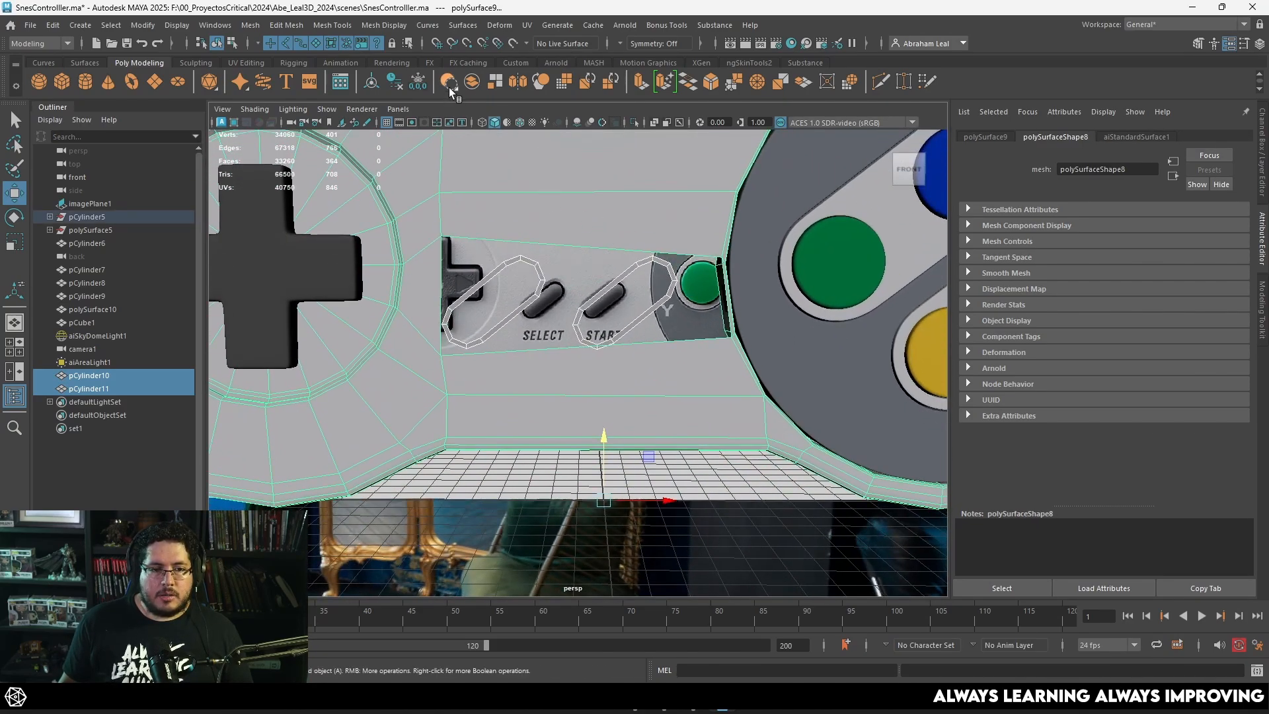
left_click(473, 85)
Step: Examine the two rings and the surrounding shell opening in the front view
left_click_drag(636, 320, 691, 350, "alt")
key("space")
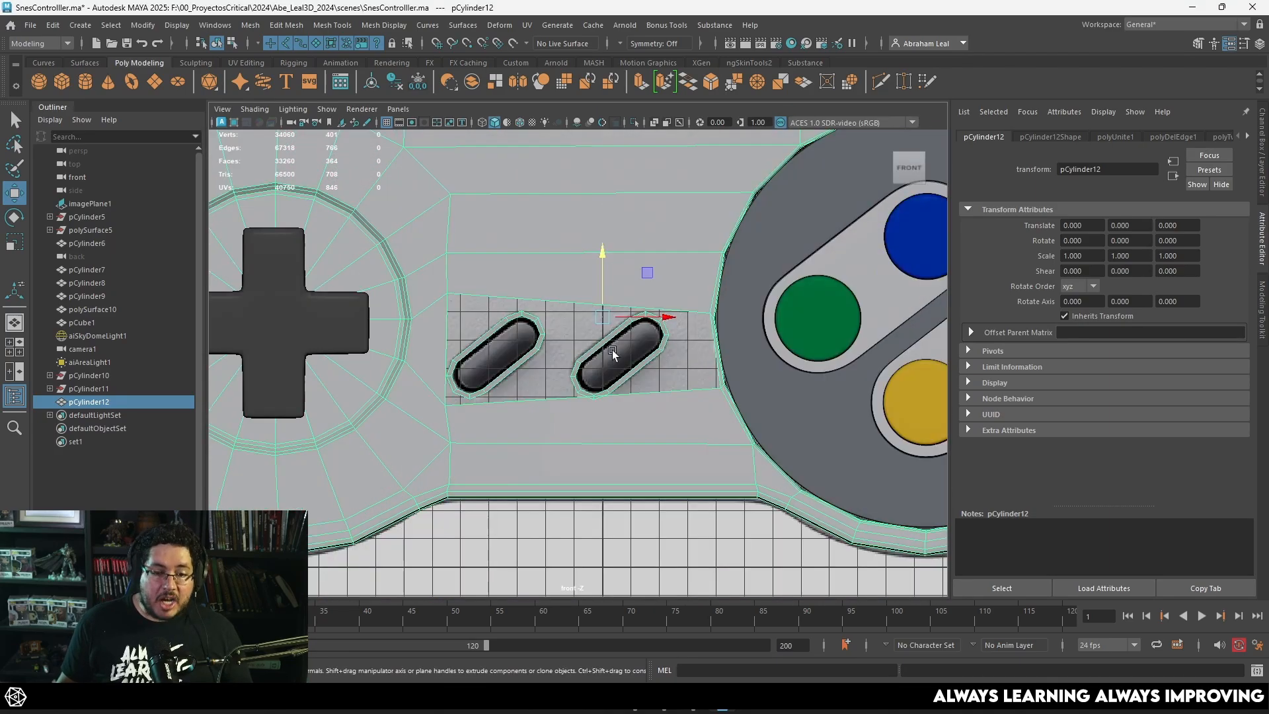
right_click_drag(612, 350, 704, 315, "alt")
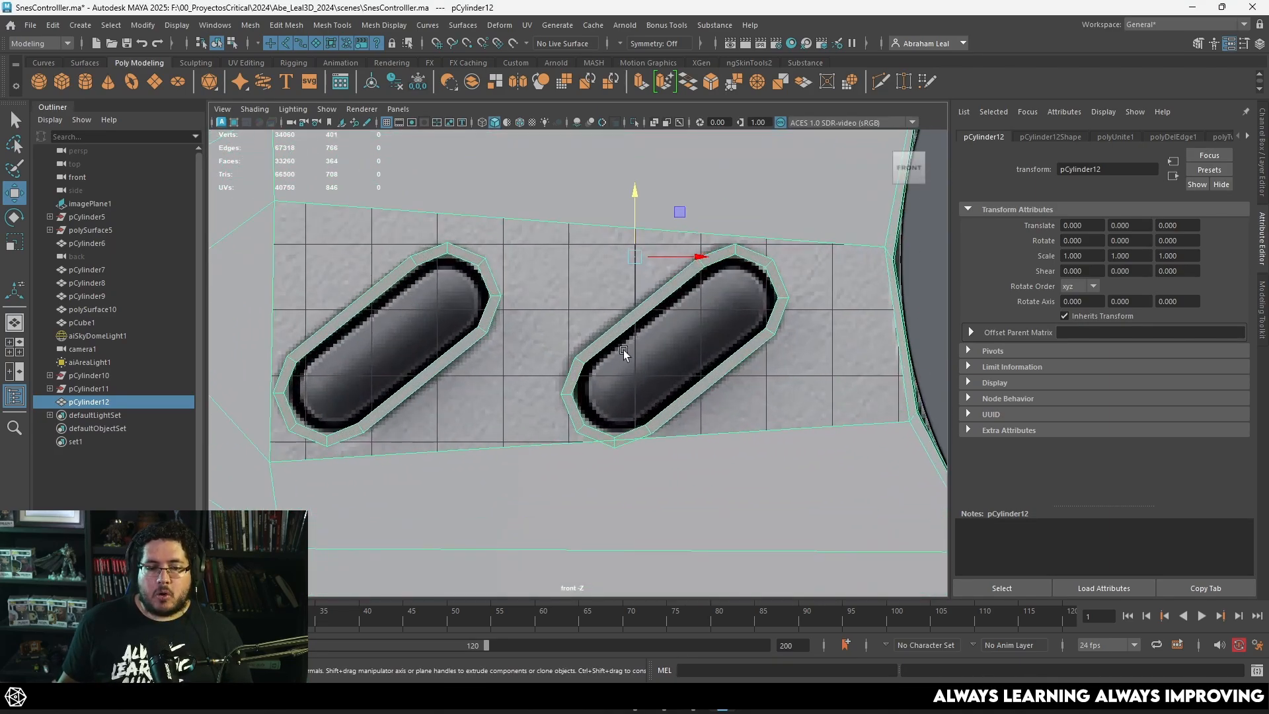
scroll(634, 334, "down", 5)
scroll(513, 311, "up", 3)
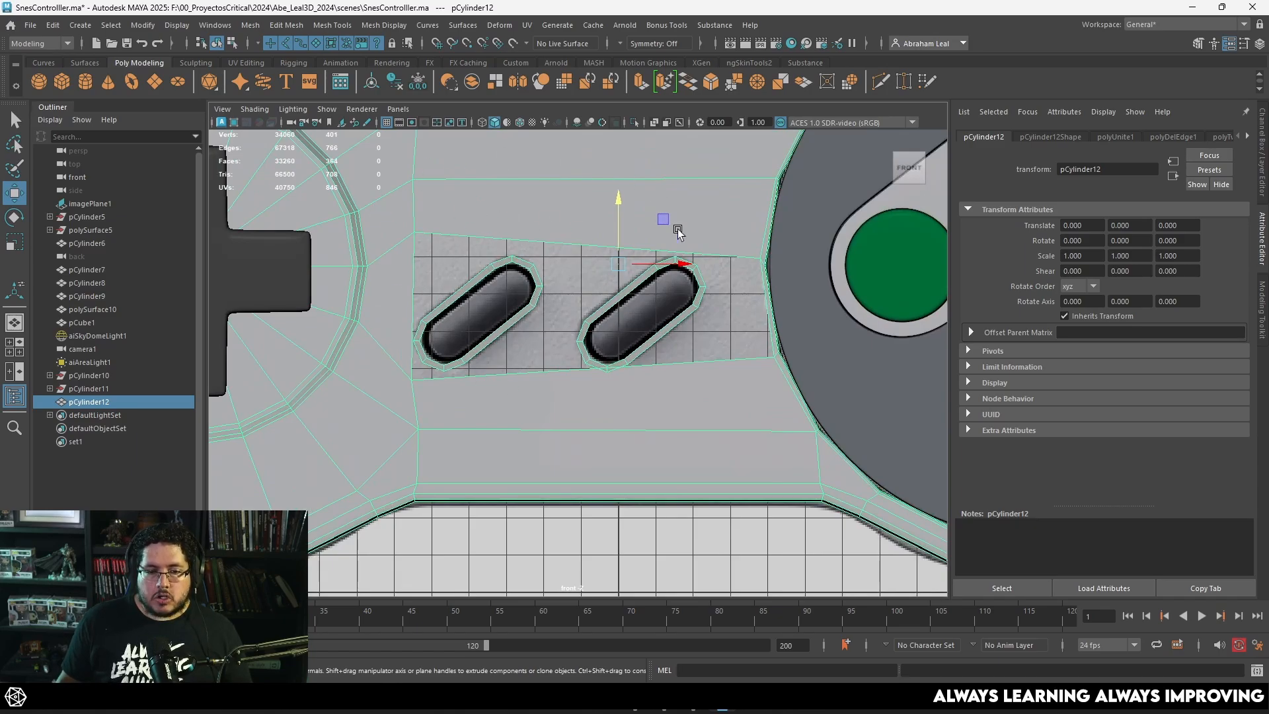
scroll(641, 174, "down", 5)
scroll(752, 283, "up", 6)
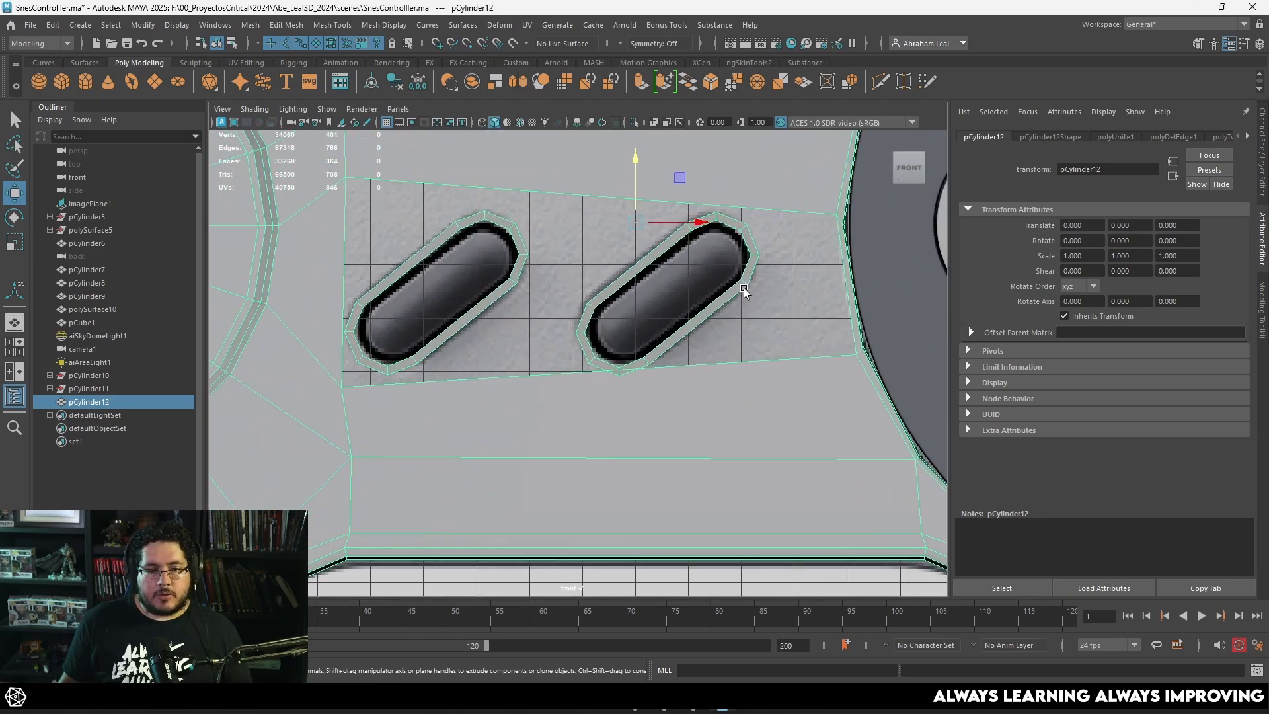
Step: Start Quad Draw on the combined controller mesh and examine the lower edge of the opening around the Select and Start rings
scroll(743, 288, "down", 4)
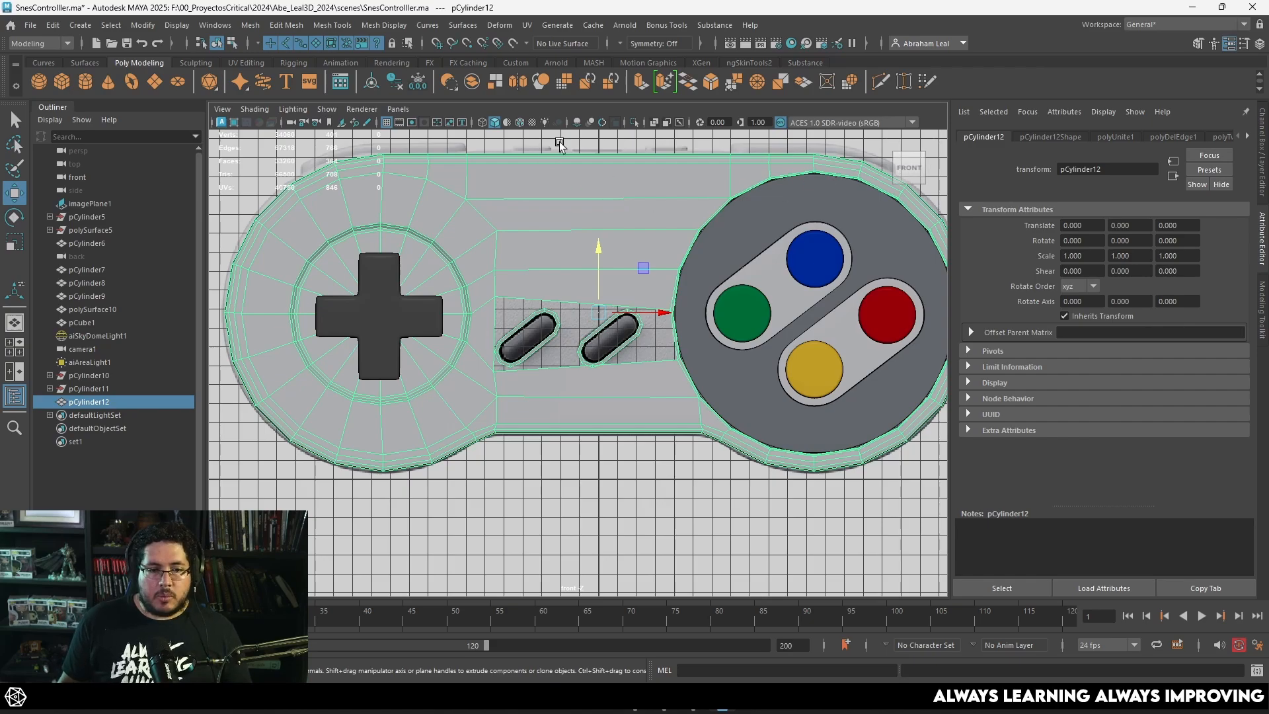
scroll(605, 334, "up", 3)
scroll(605, 280, "up", 3)
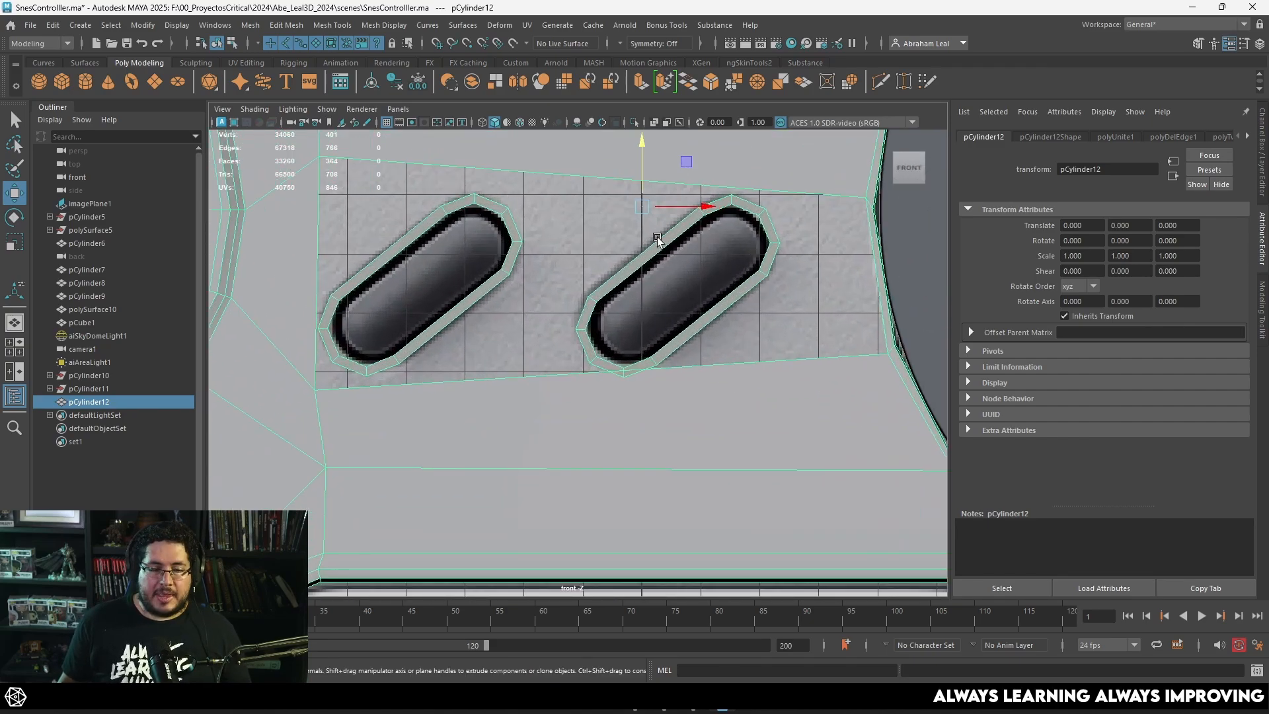
middle_click_drag(776, 347, 692, 251, "alt")
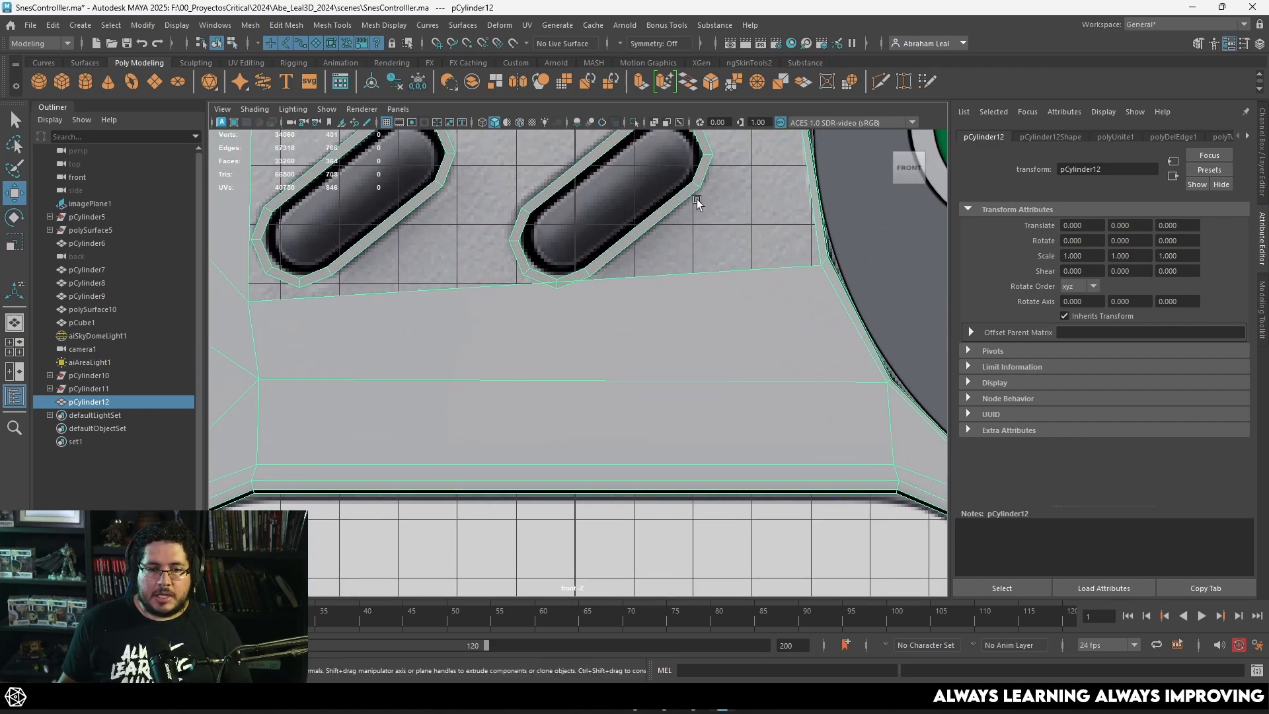
middle_click_drag(697, 202, 634, 316, "alt")
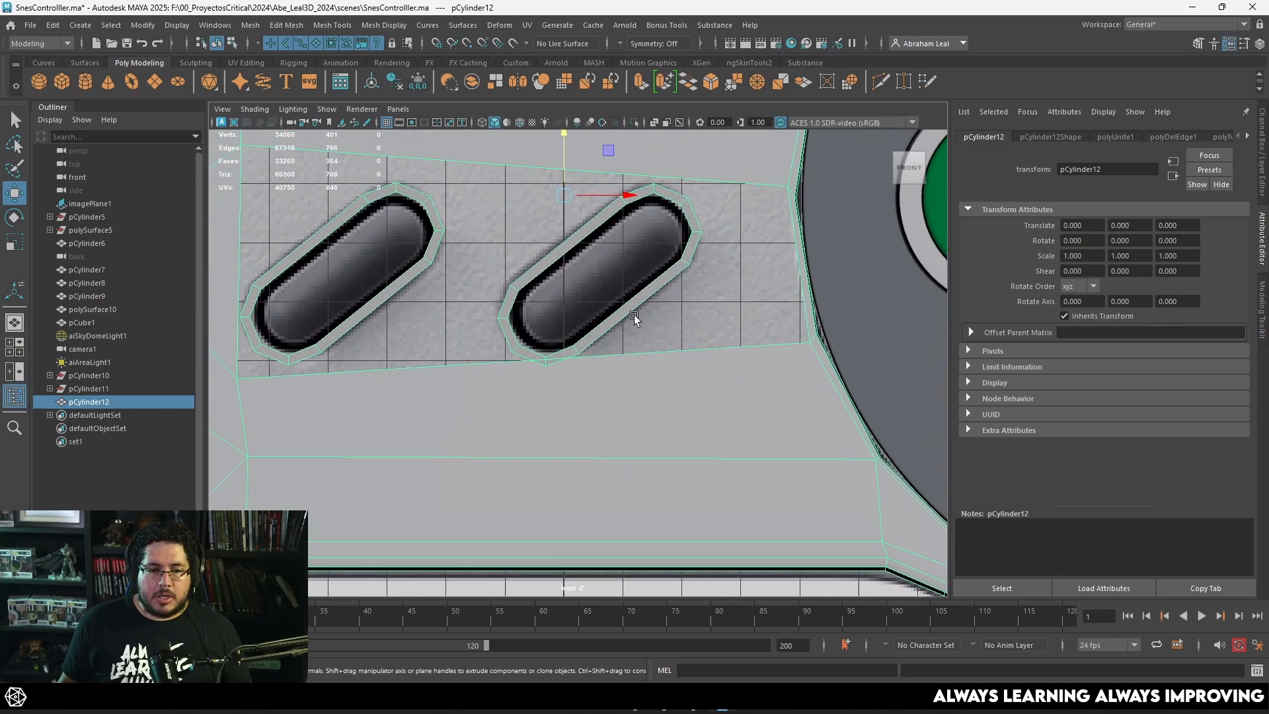
left_click(922, 88)
scroll(760, 342, "up", 2)
middle_click_drag(764, 342, 483, 289, "alt")
scroll(528, 286, "up", 2)
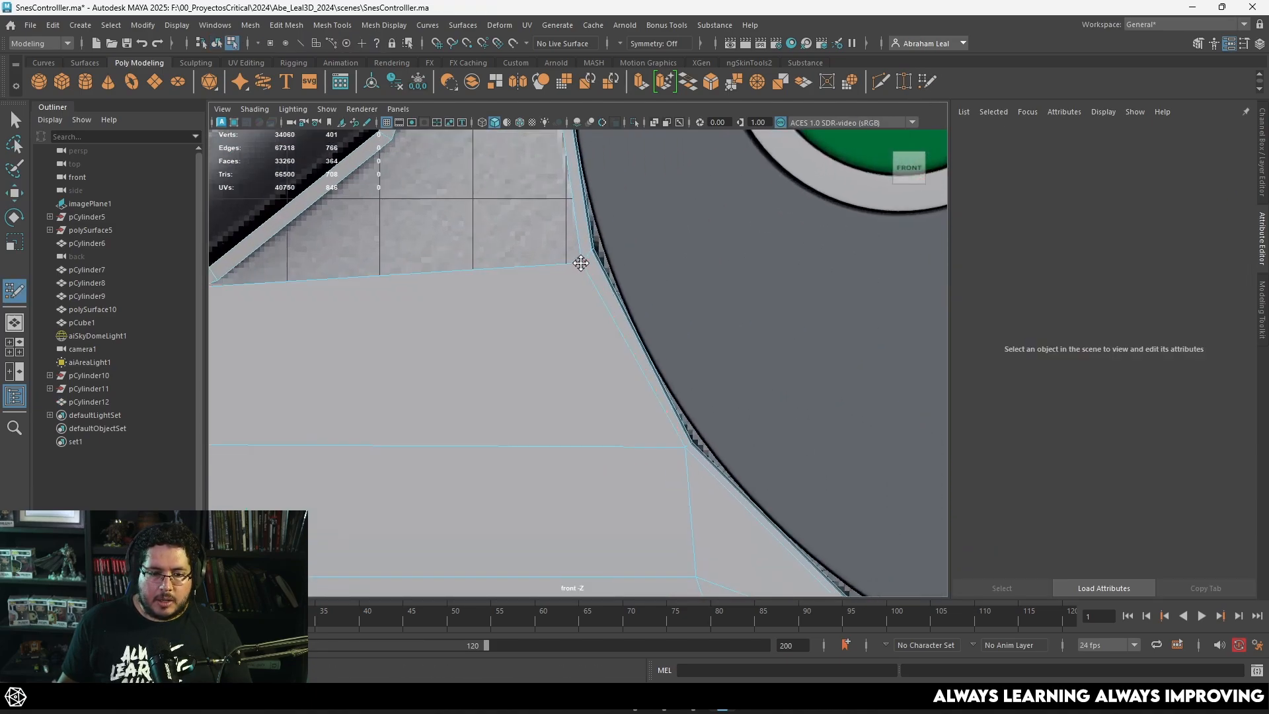
middle_click_drag(347, 301, 555, 329, "alt")
scroll(476, 371, "up", 2)
middle_click_drag(476, 370, 747, 321, "alt")
scroll(661, 322, "down", 5)
middle_click_drag(266, 323, 529, 341, "alt")
scroll(751, 366, "up", 2)
middle_click_drag(751, 365, 543, 343, "alt")
scroll(543, 344, "up", 2)
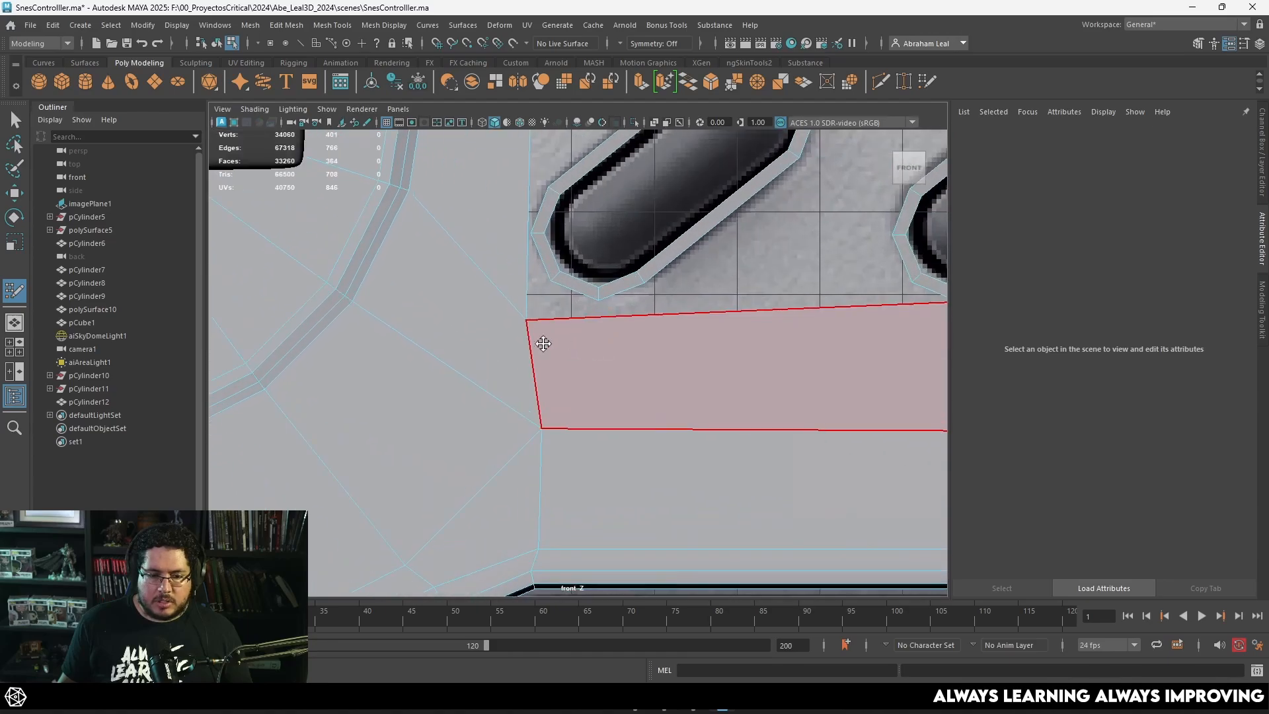
Step: Examine the gaps between the Select and Start rings and the opening's border, especially beside the face-button circle
scroll(585, 334, "down", 2)
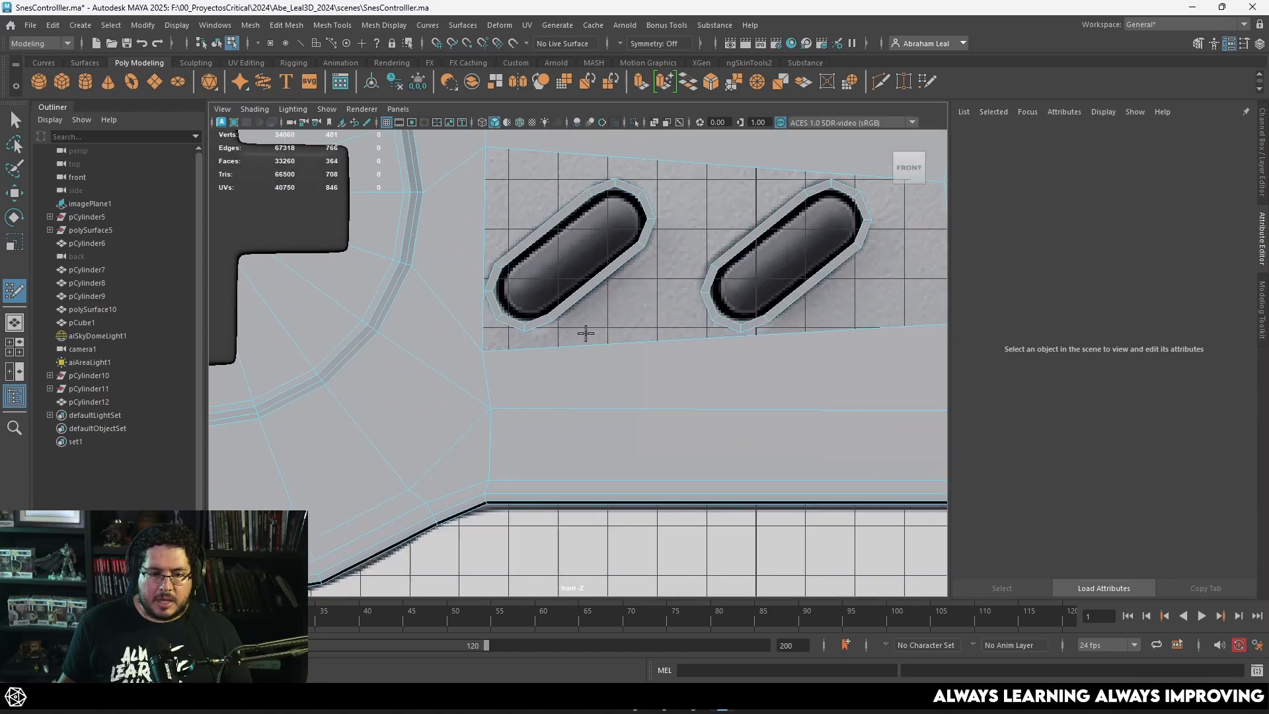
scroll(586, 333, "down", 3)
middle_click_drag(661, 338, 609, 331, "alt")
scroll(609, 331, "up", 3)
middle_click_drag(681, 310, 518, 343, "alt")
scroll(654, 264, "up", 3)
middle_click_drag(673, 234, 639, 313, "alt")
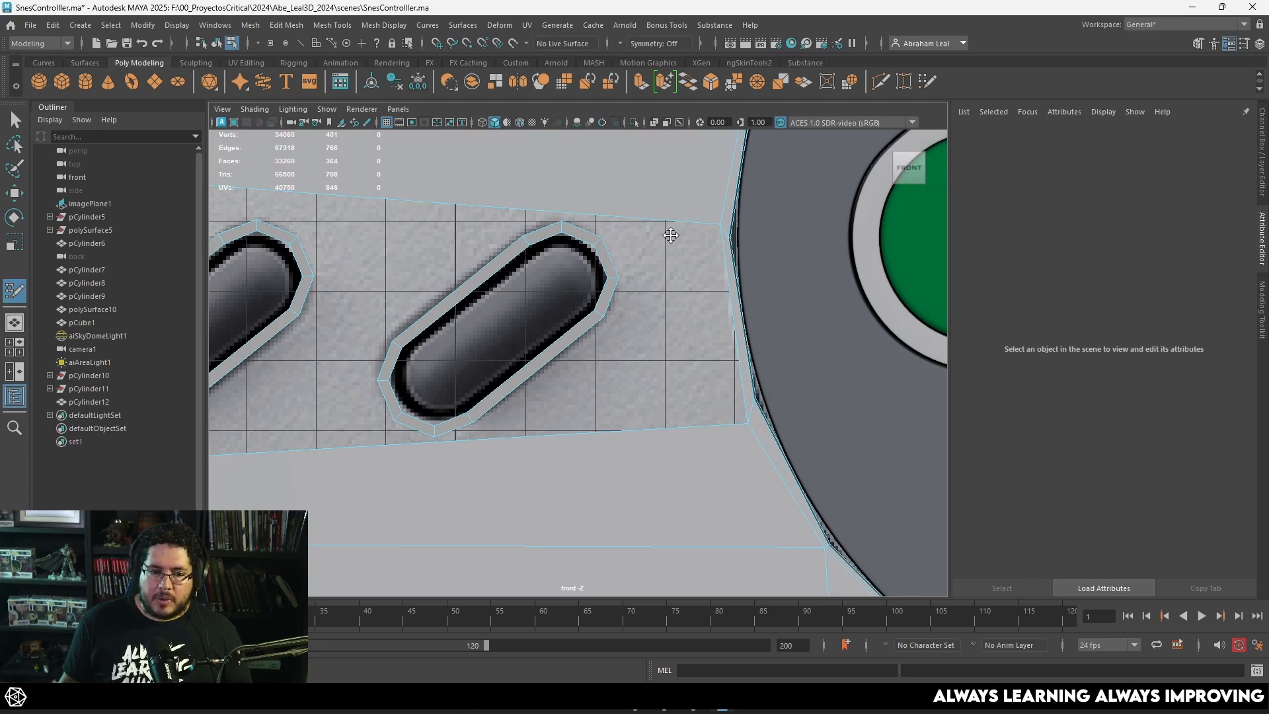
scroll(600, 335, "down", 3)
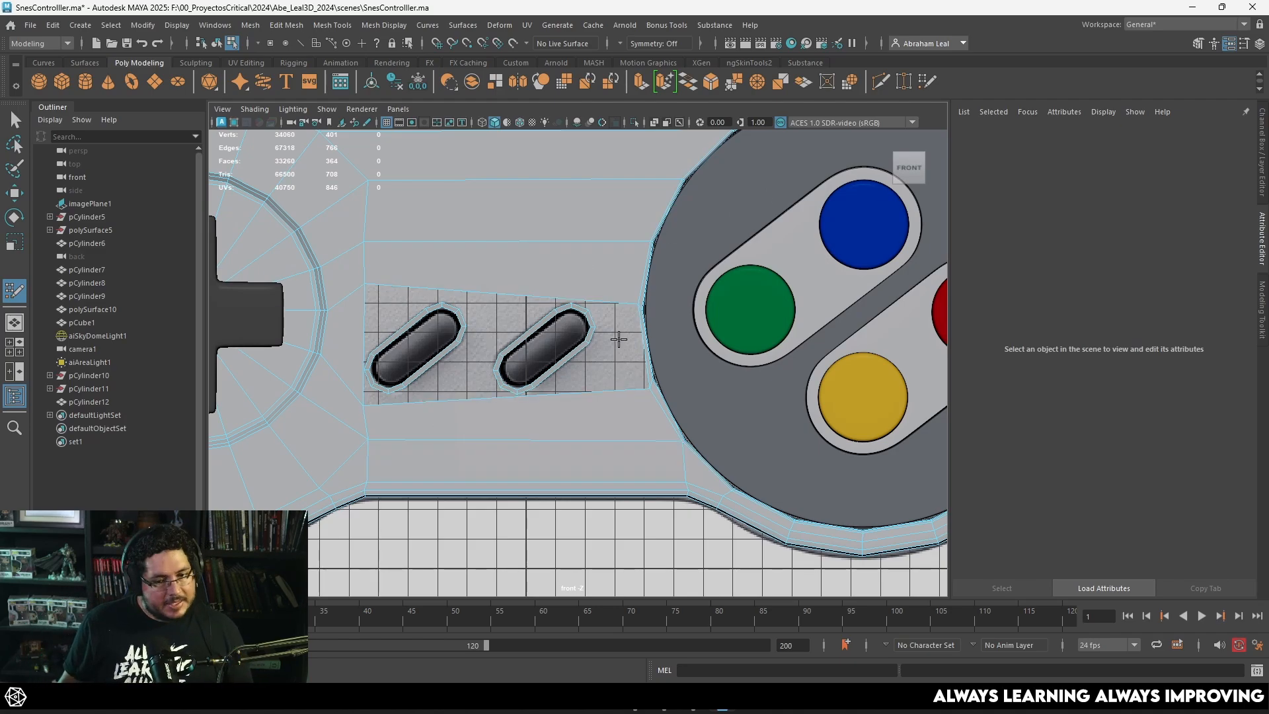
scroll(607, 343, "up", 4)
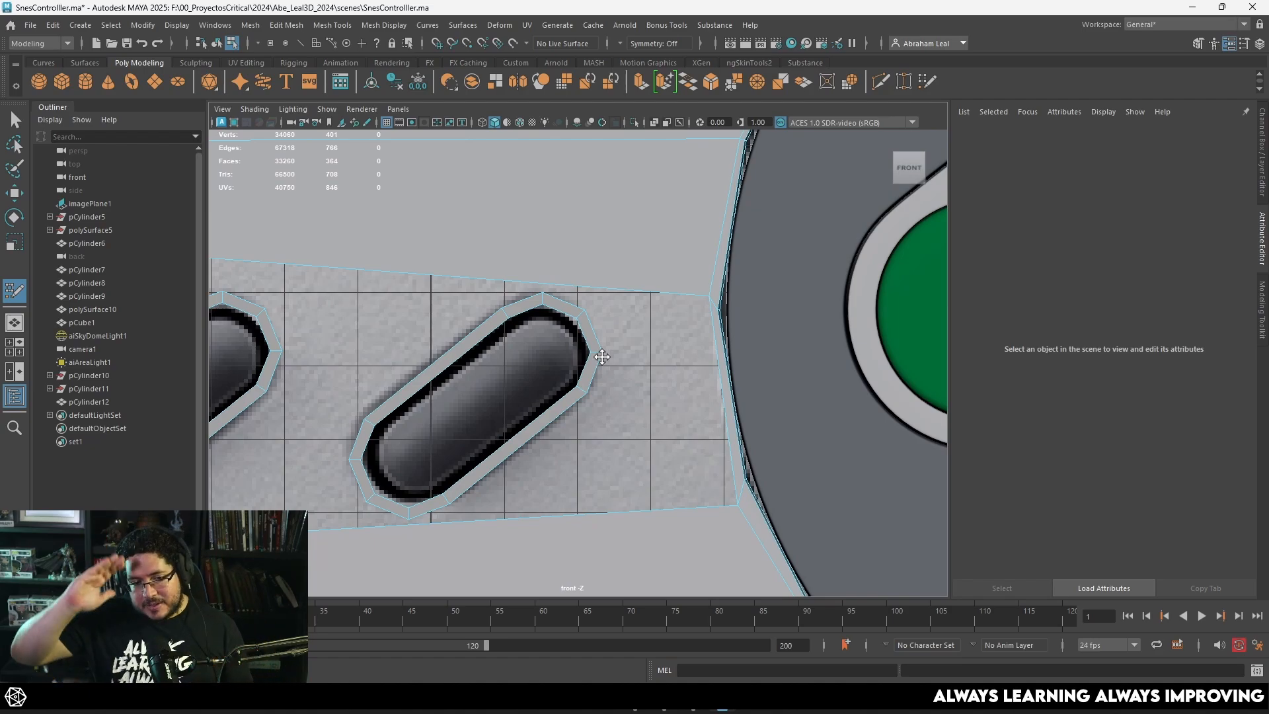
scroll(598, 370, "down", 5)
scroll(600, 337, "up", 2)
scroll(599, 337, "up", 2)
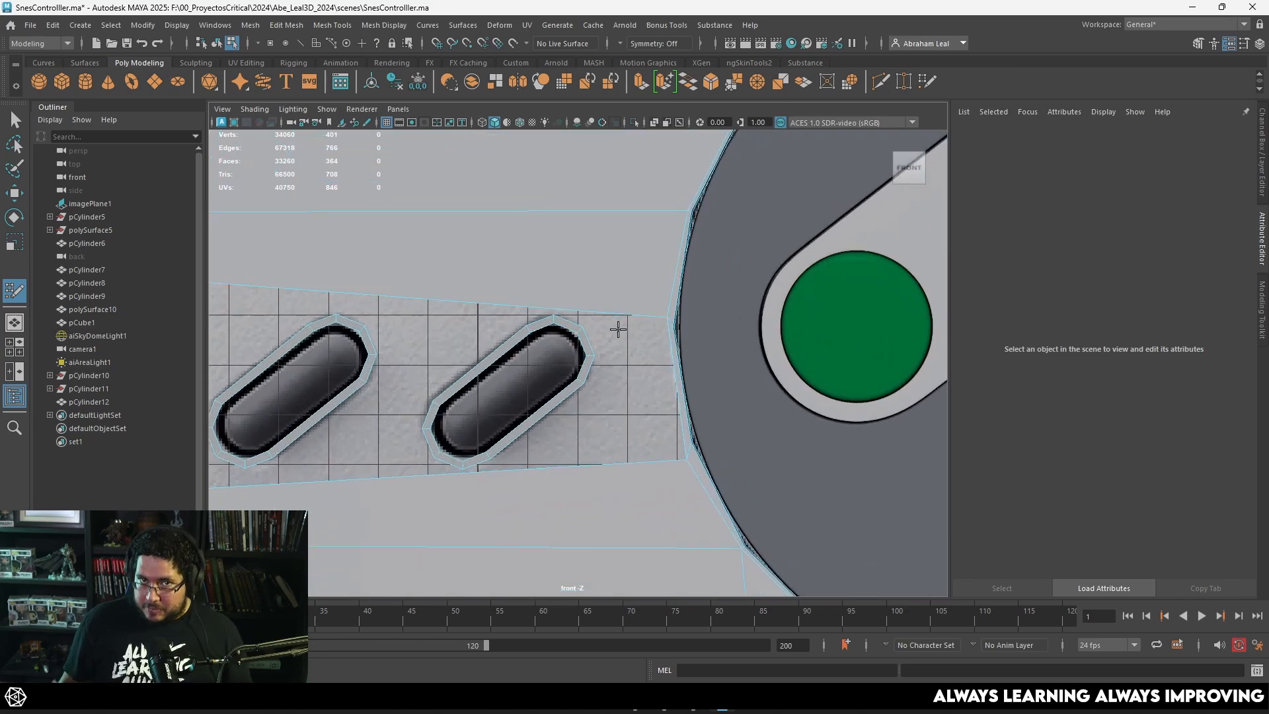
scroll(608, 337, "down", 1)
scroll(593, 346, "up", 2)
scroll(590, 285, "down", 2)
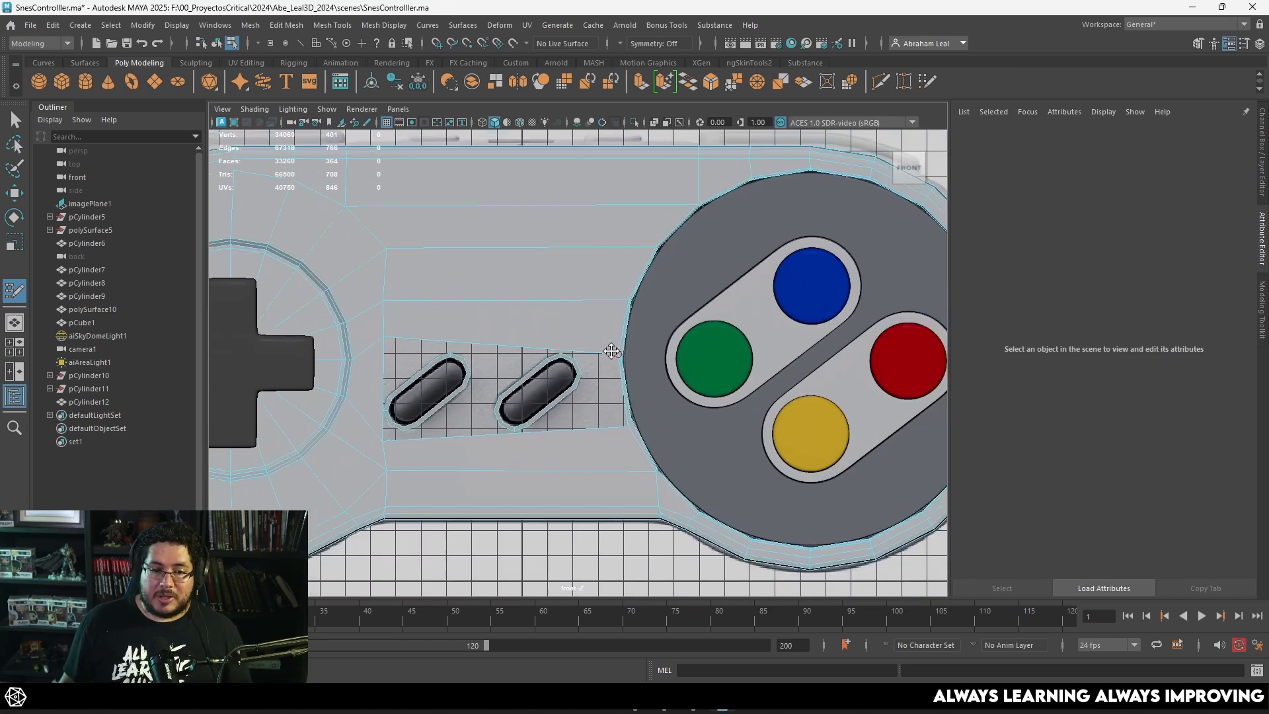
Step: Insert edge loops above and below the opening beside the face-button circle and bridge them with a quad along the opening's end
left_click(605, 293)
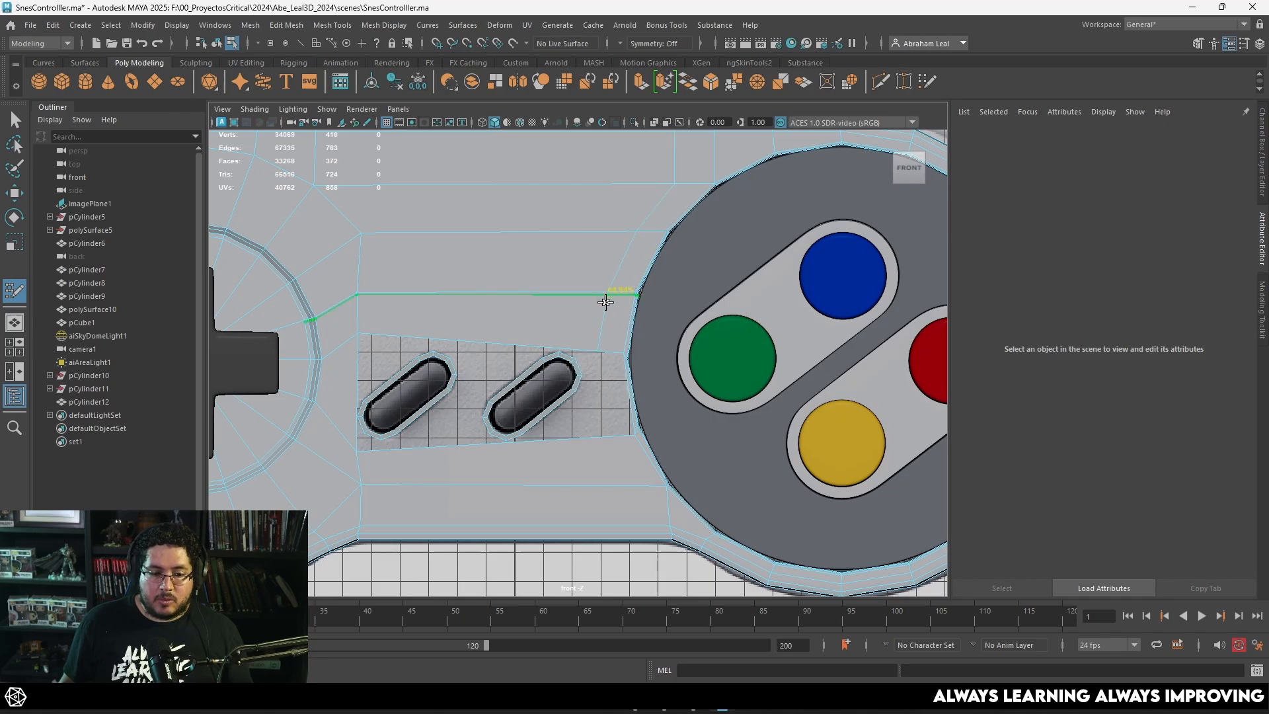
left_click(609, 439)
scroll(619, 380, "up", 2)
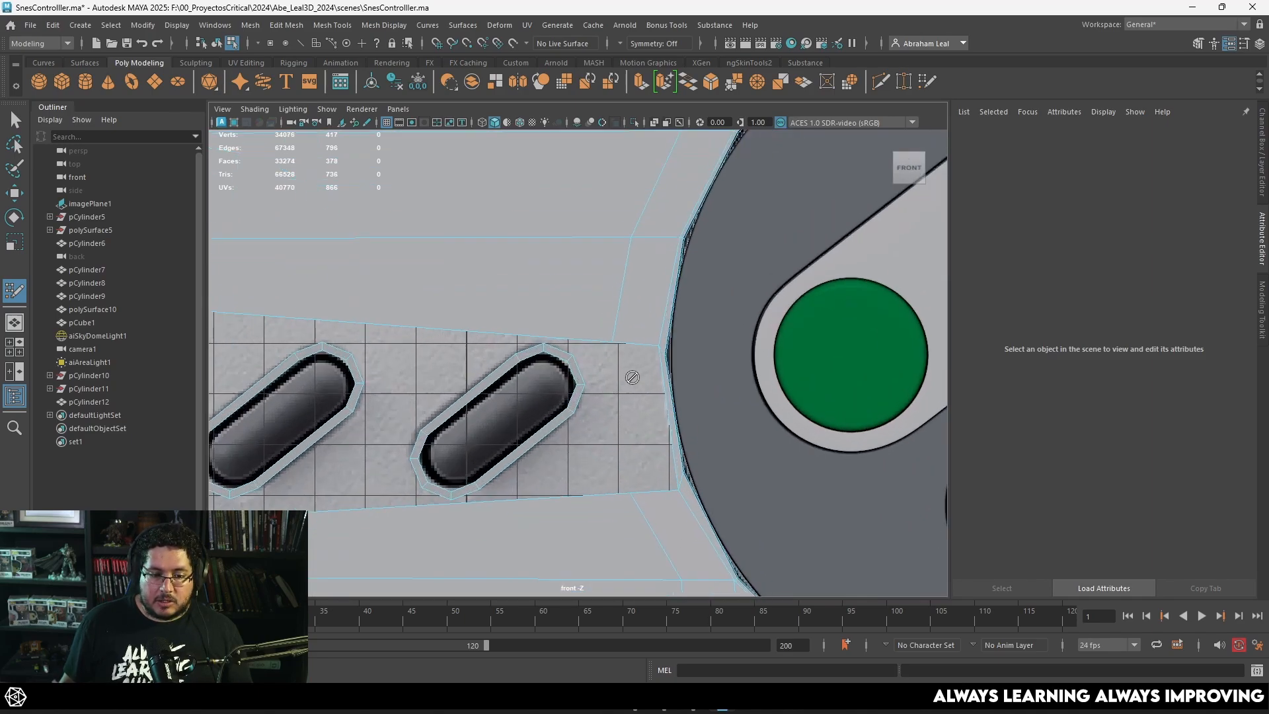
middle_click_drag(654, 430, 616, 356, "alt")
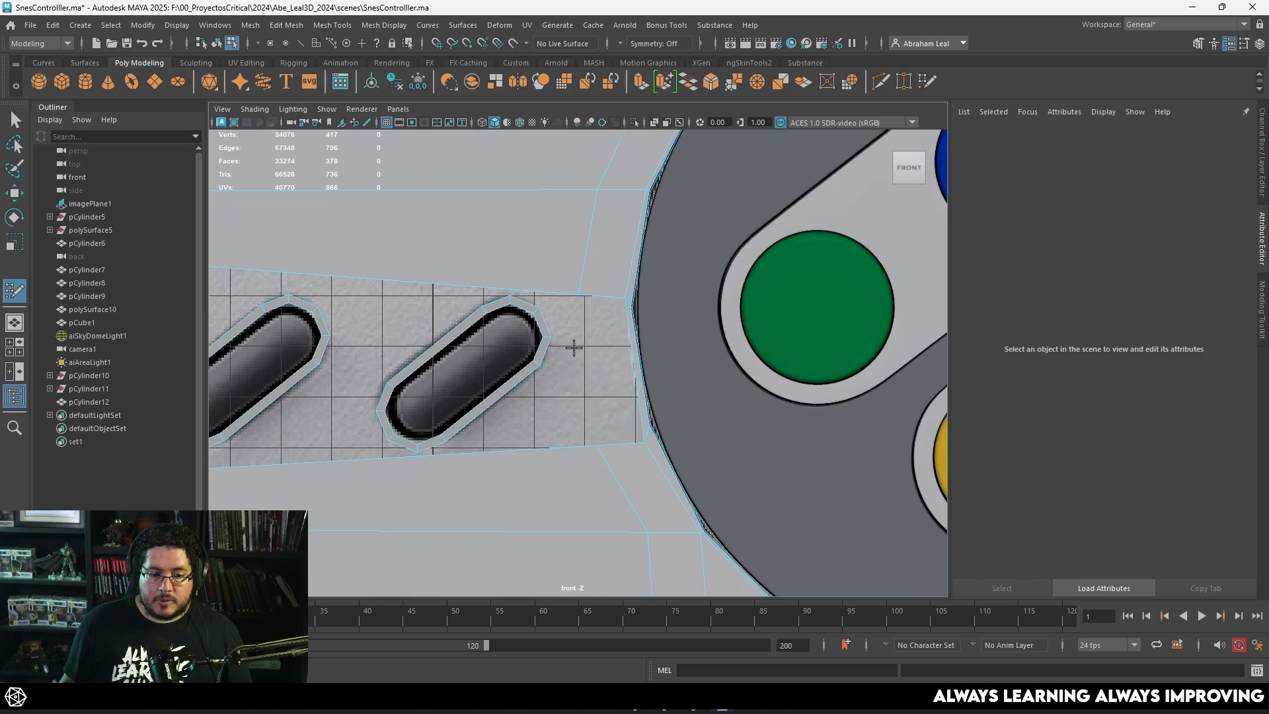
left_click(617, 386, "shift")
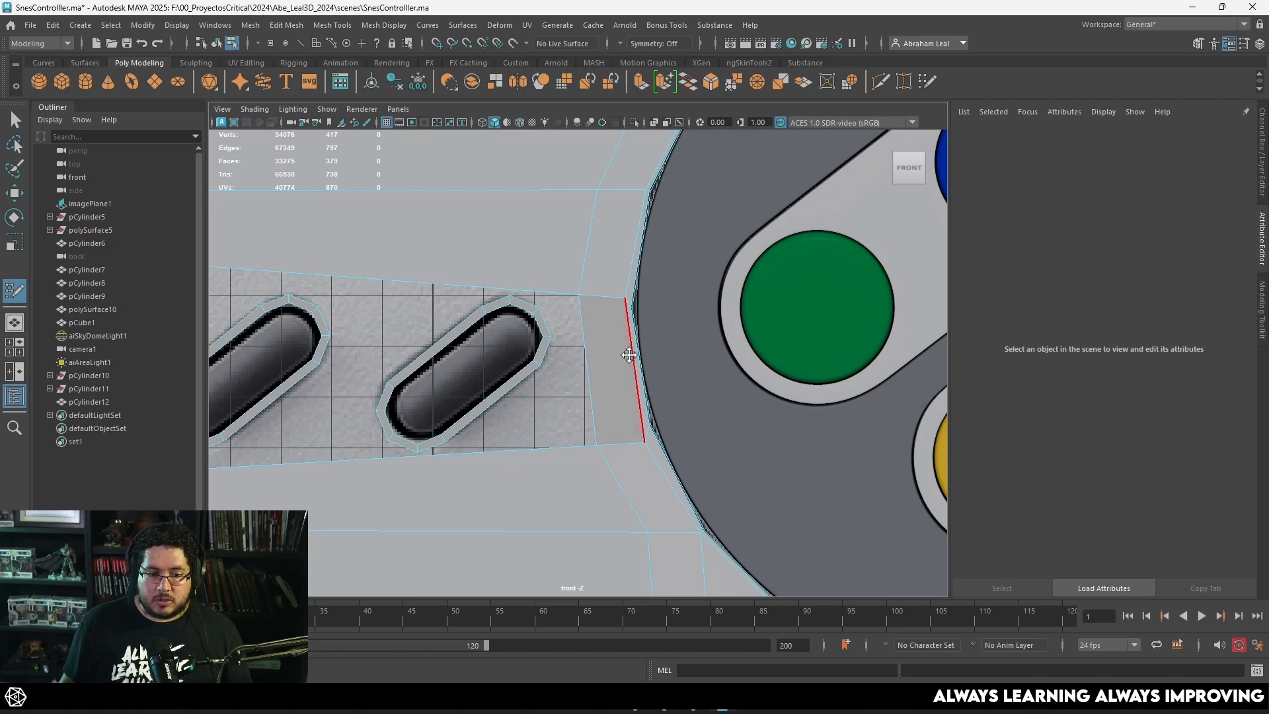
Step: Examine how the Start ring's vertices line up with the new quad and the shell edges around the opening
scroll(558, 388, "down", 2)
scroll(613, 326, "up", 2)
left_click_drag(645, 376, 702, 365, "alt")
key("space")
key("space")
scroll(634, 387, "up", 2)
middle_click_drag(572, 406, 621, 345, "alt")
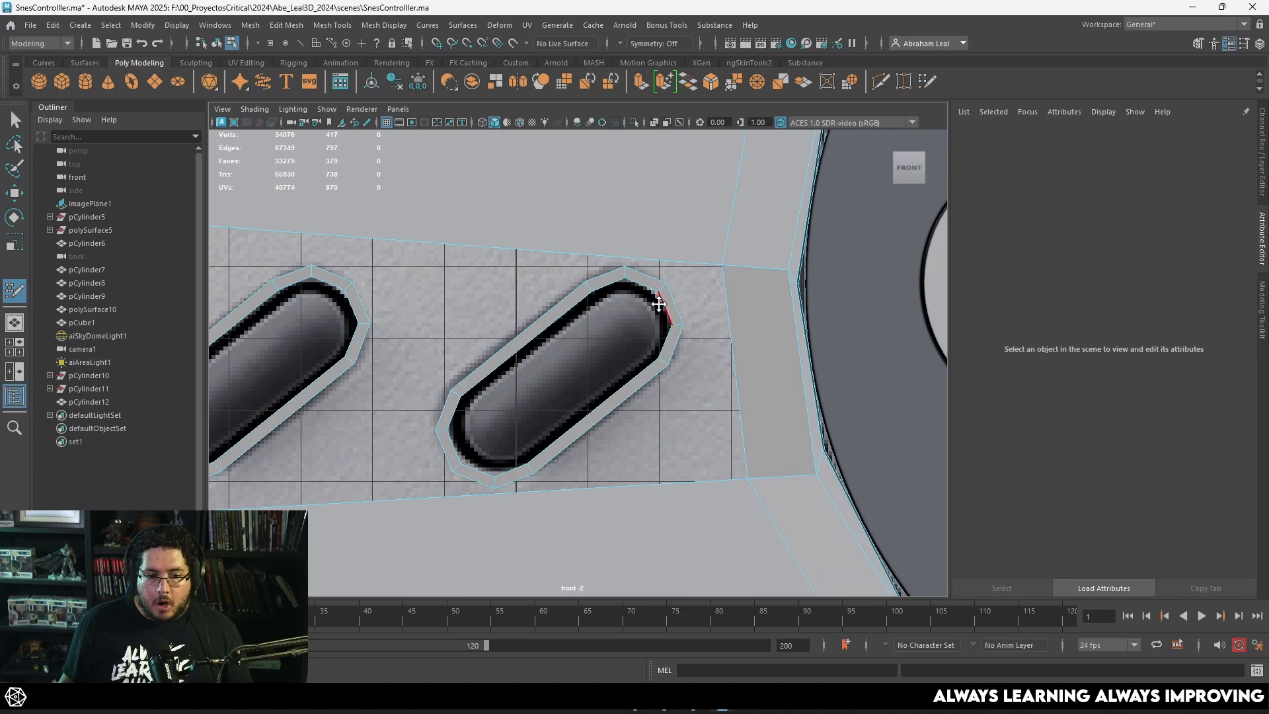
scroll(668, 300, "up", 2)
middle_click_drag(672, 297, 594, 363, "alt")
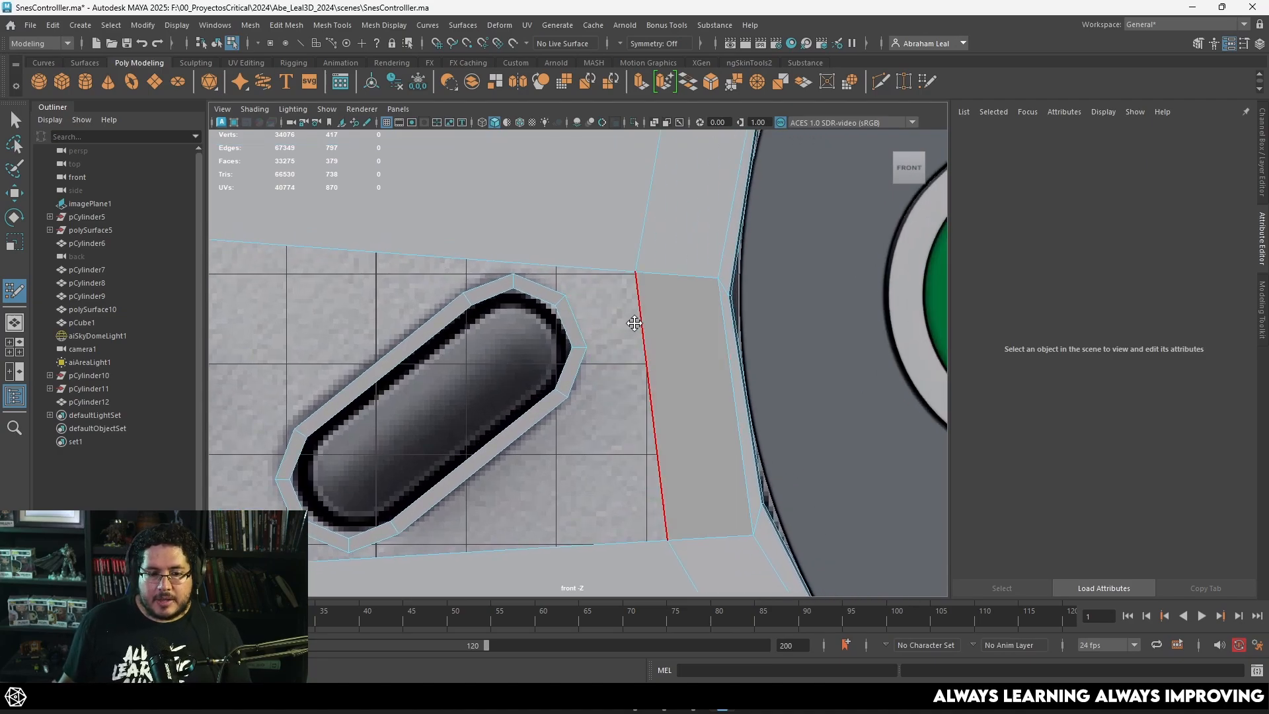
middle_click_drag(615, 413, 610, 328, "alt")
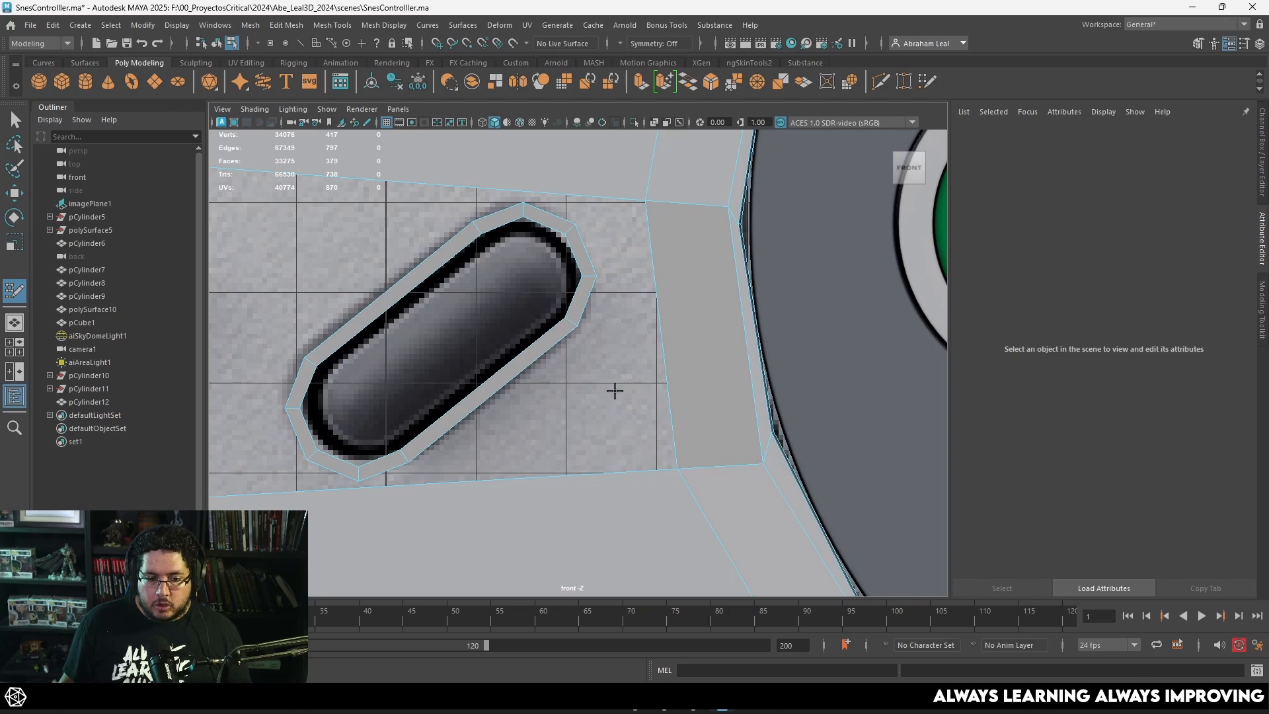
middle_click_drag(614, 391, 618, 367, "alt")
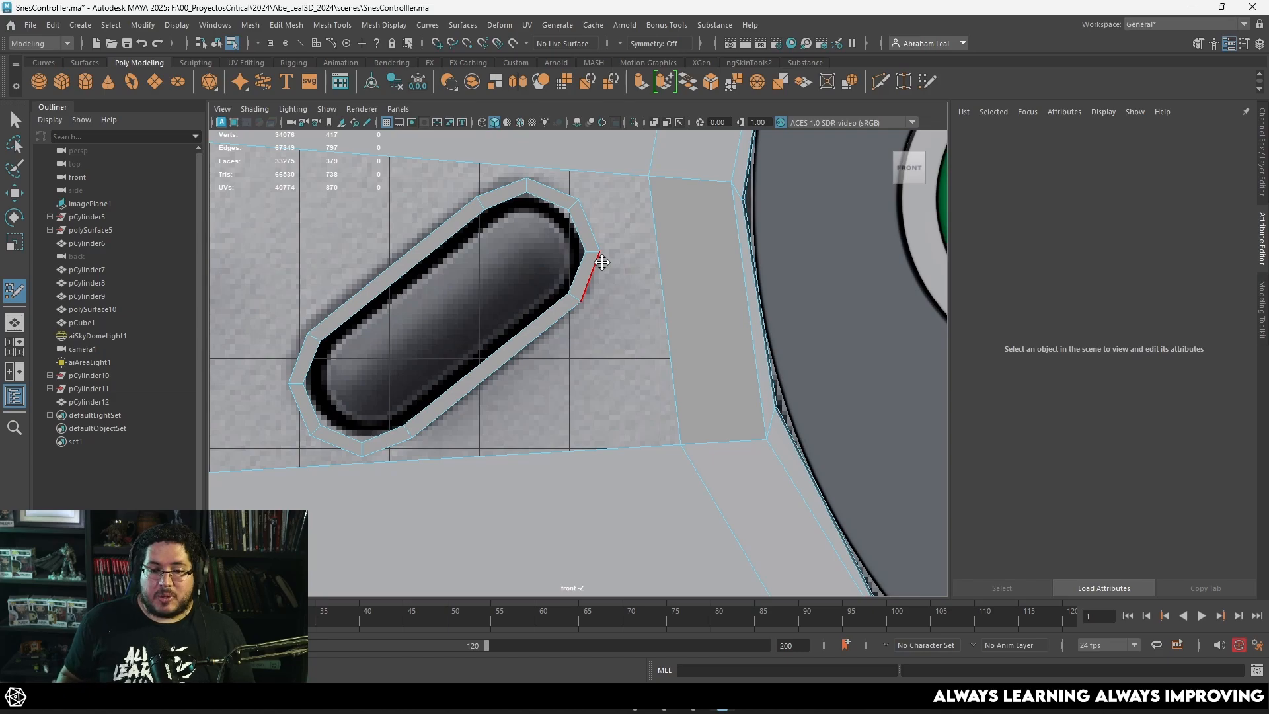
scroll(601, 263, "down", 5)
scroll(454, 302, "up", 3)
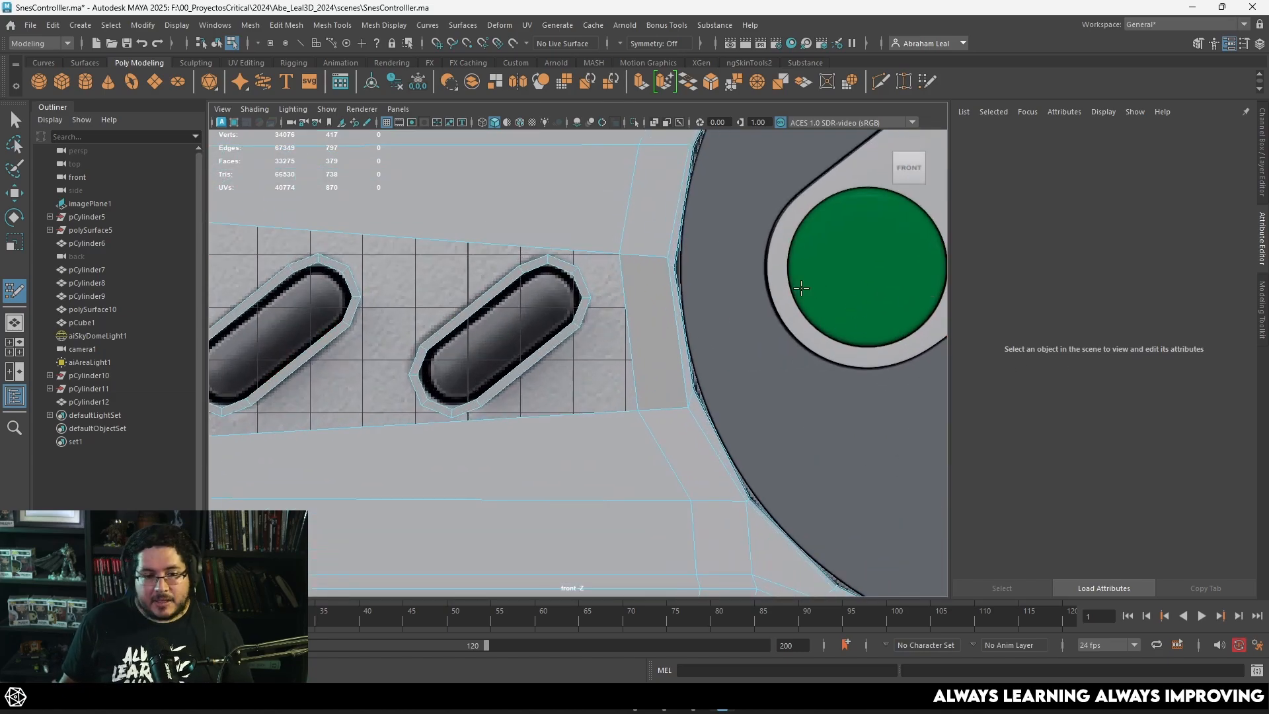
scroll(637, 292, "down", 4)
scroll(592, 333, "up", 4)
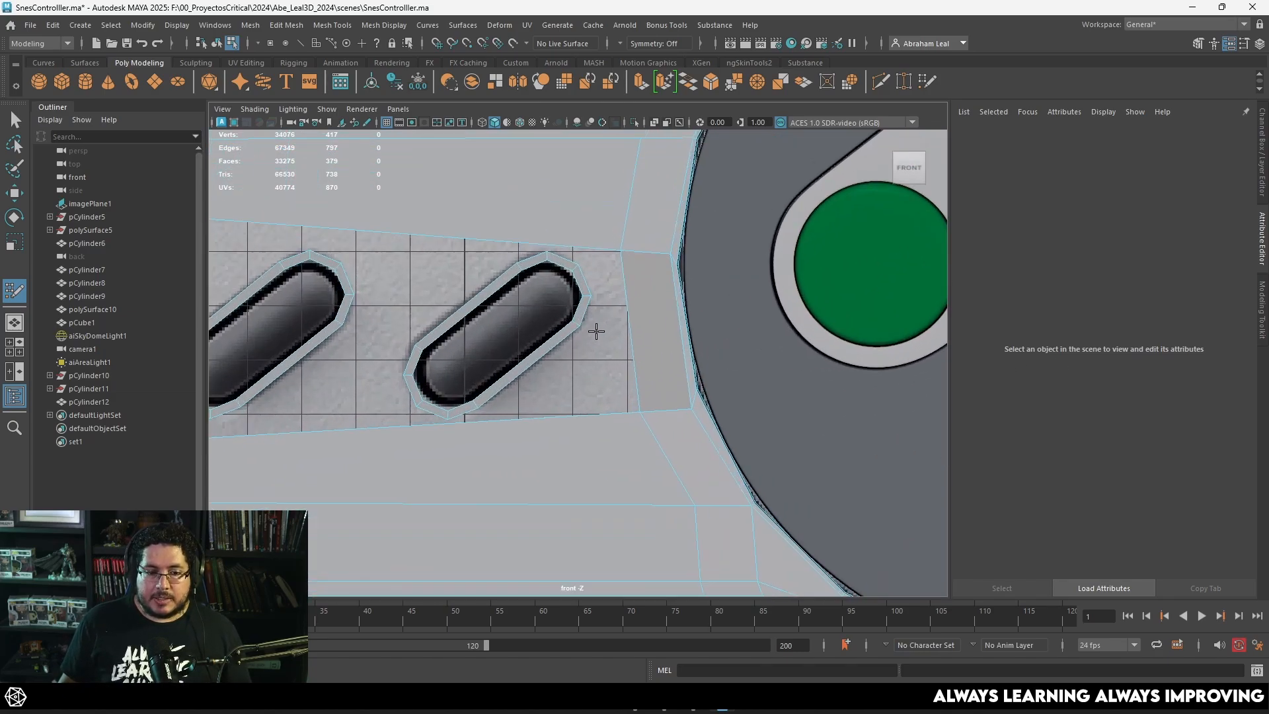
middle_click_drag(596, 332, 628, 357, "alt")
scroll(627, 345, "up", 2)
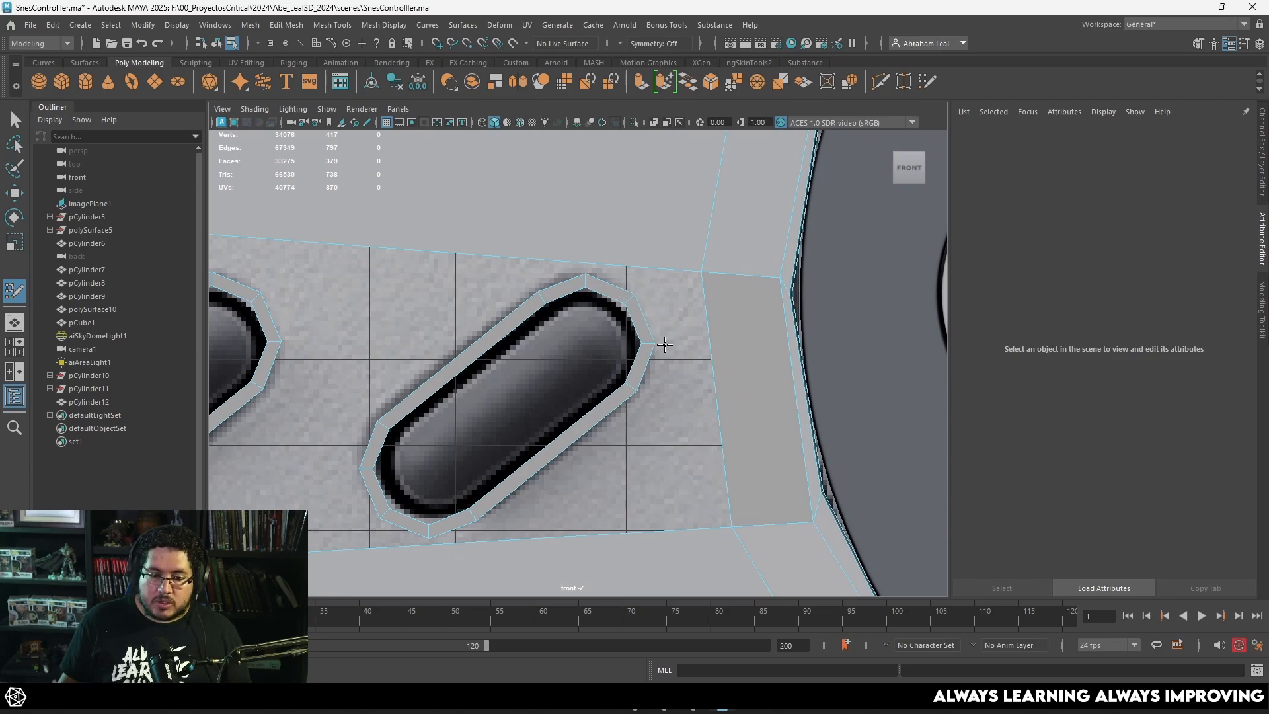
scroll(632, 350, "down", 3)
middle_click_drag(567, 291, 601, 421, "alt")
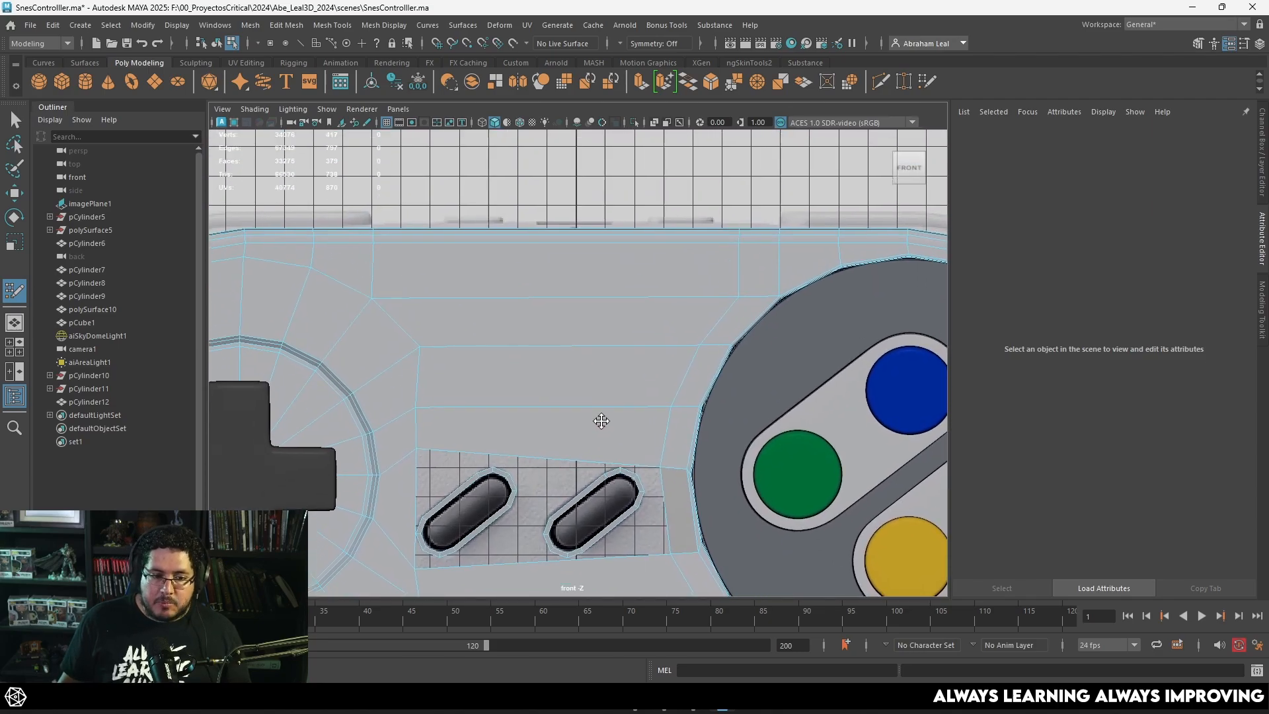
middle_click_drag(490, 431, 496, 284, "alt")
Step: Insert three edge loops in the shell above the Start ring and fill two quads connecting them to the ring's upper end
scroll(618, 318, "up", 3)
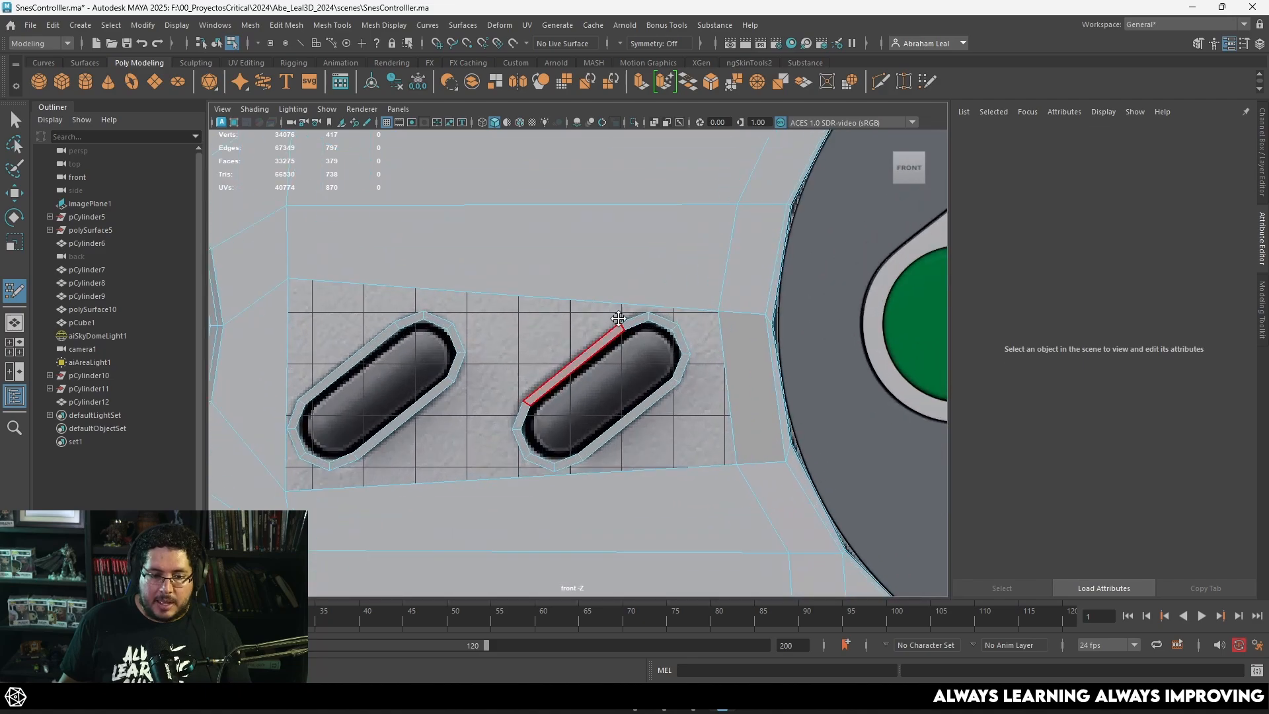
scroll(618, 318, "up", 2)
scroll(595, 344, "up", 3)
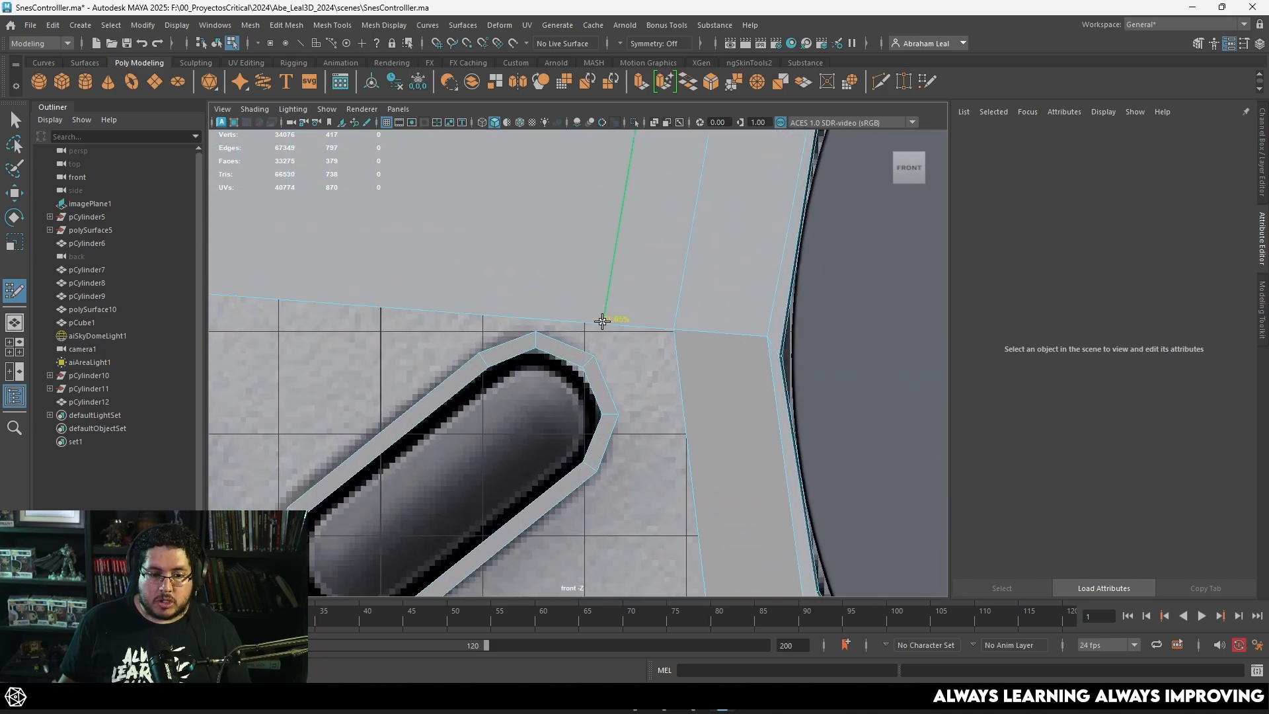
key("super+space")
left_click(541, 319, "ctrl")
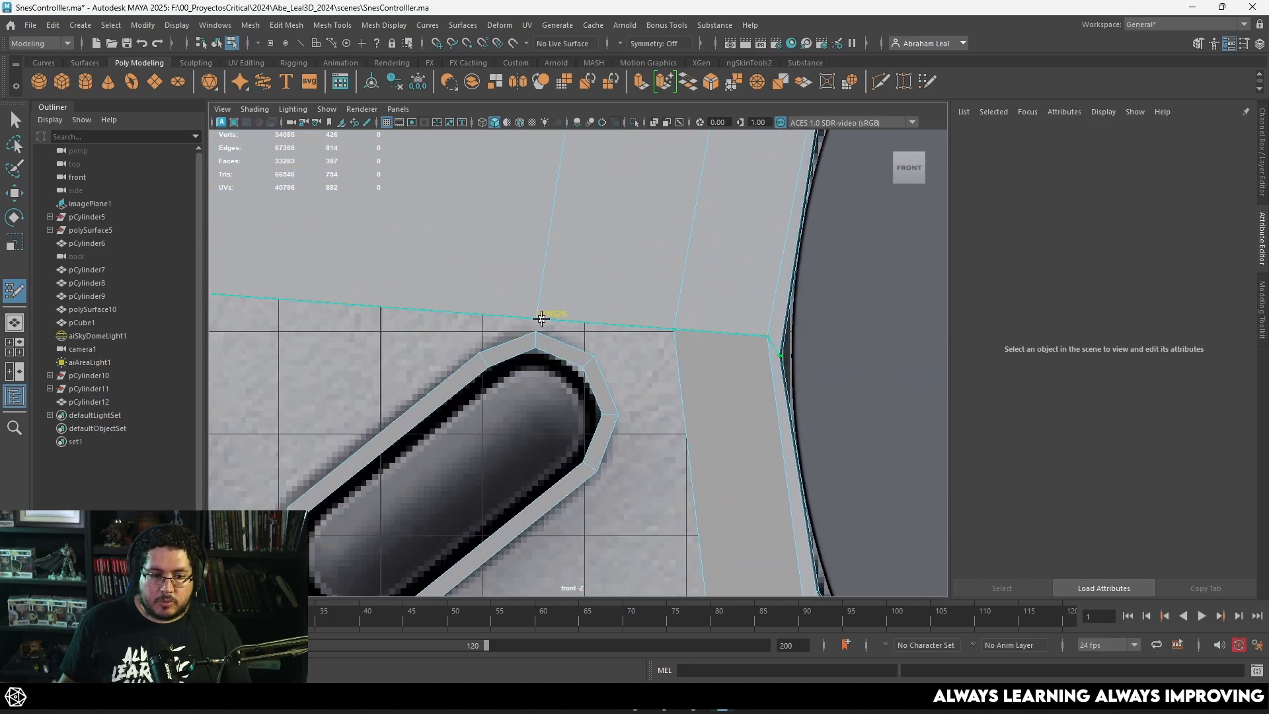
left_click(572, 335, "shift")
middle_click_drag(533, 270, 590, 277, "alt")
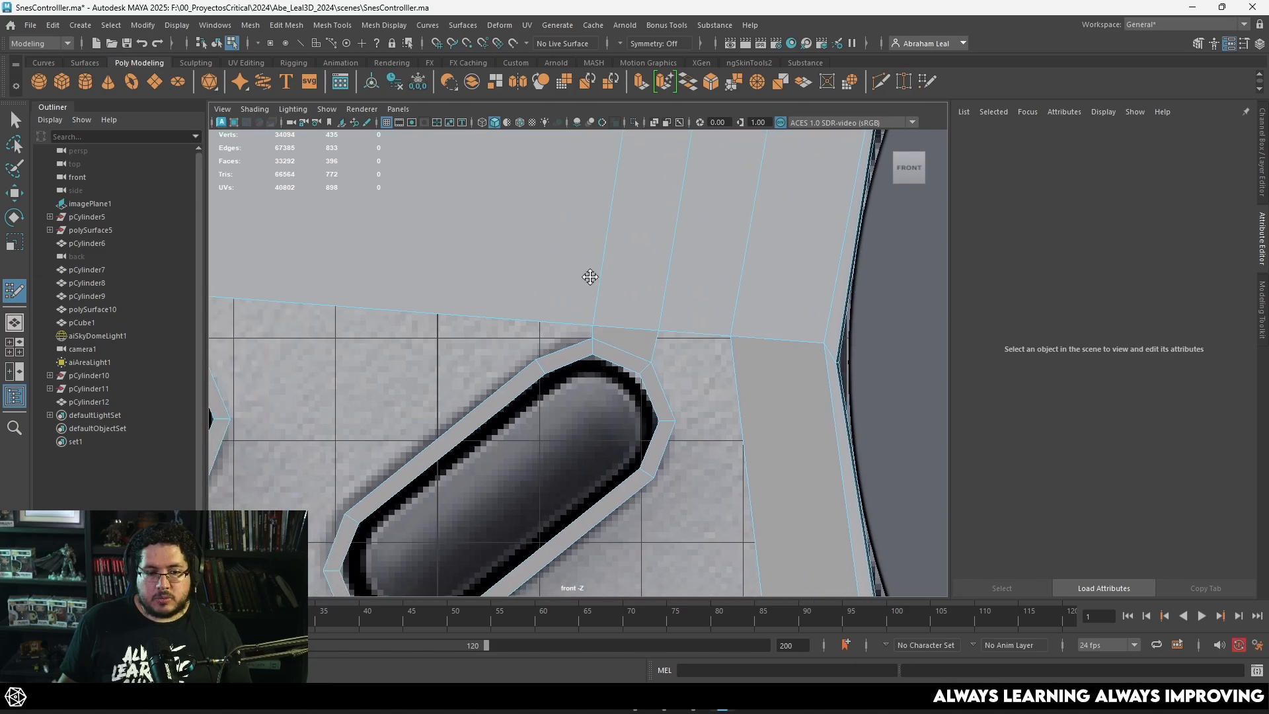
left_click(533, 312, "ctrl")
left_click(553, 334, "shift")
middle_click_drag(553, 334, 558, 326, "alt")
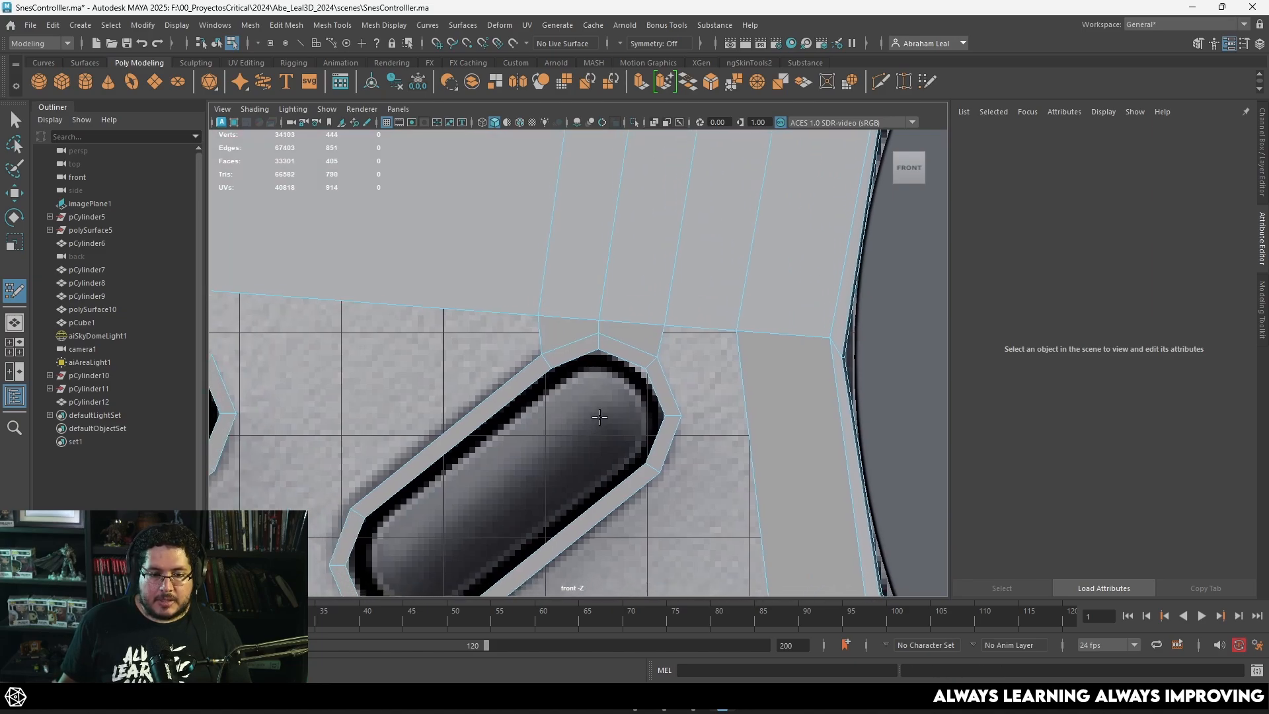
Step: Insert three edge loops in the shell below the Start ring and fill two quads joining them to the ring's lower end
scroll(576, 396, "down", 7)
middle_click_drag(581, 423, 595, 347, "alt")
scroll(581, 376, "up", 4)
scroll(578, 385, "up", 3)
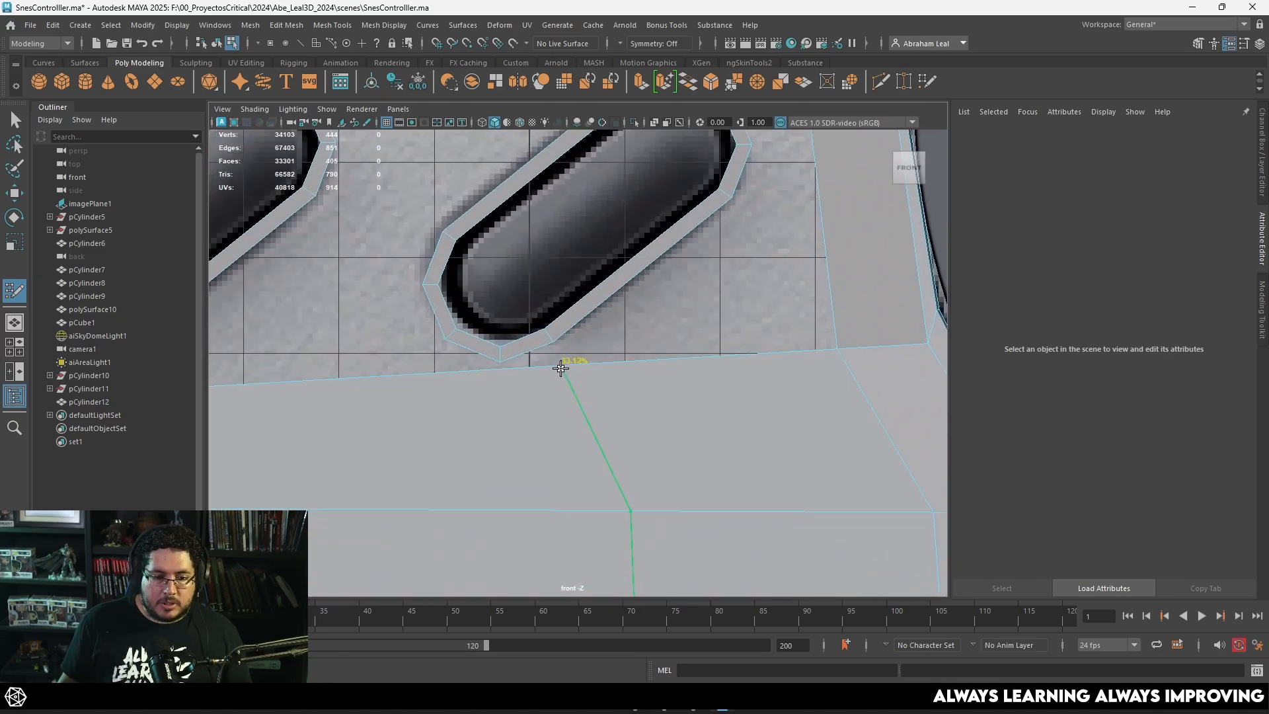
left_click(497, 378, "ctrl")
left_click(446, 375, "ctrl")
left_click(477, 363, "shift")
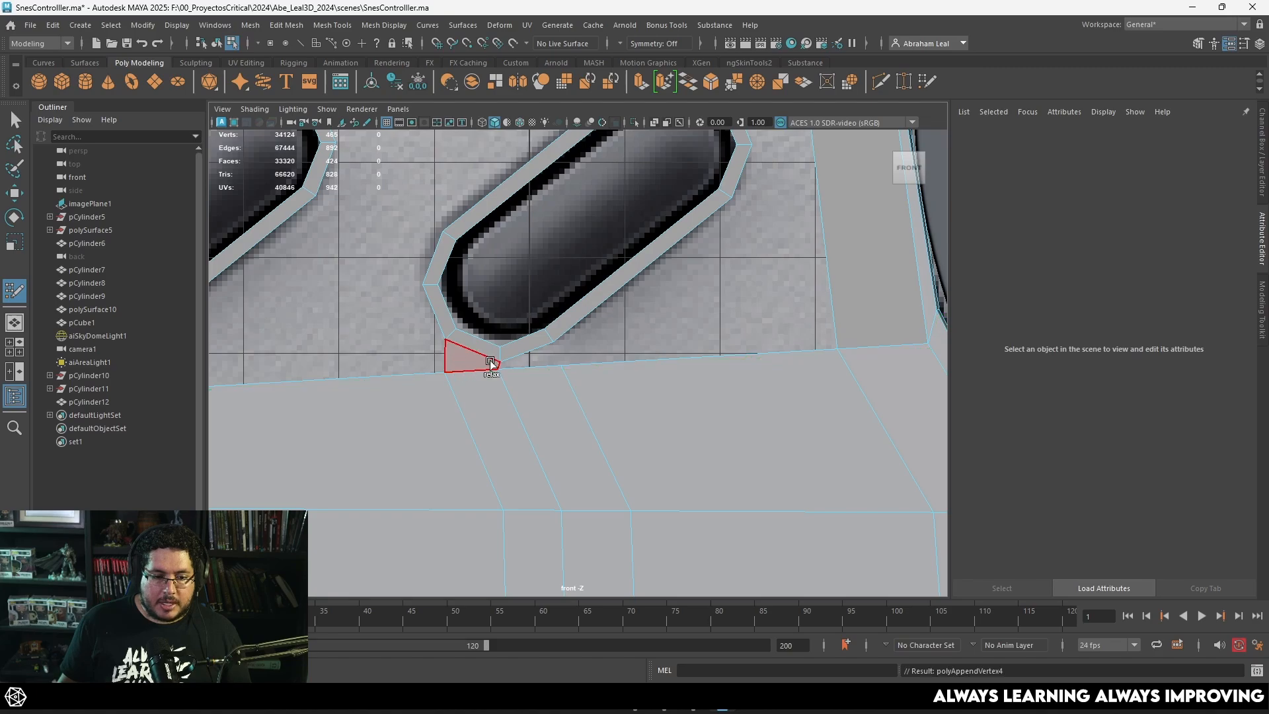
left_click(540, 358, "shift")
Step: Leave Quad Draw and isolate the controller shell in the perspective view to inspect the opening and rings
scroll(581, 380, "down", 6)
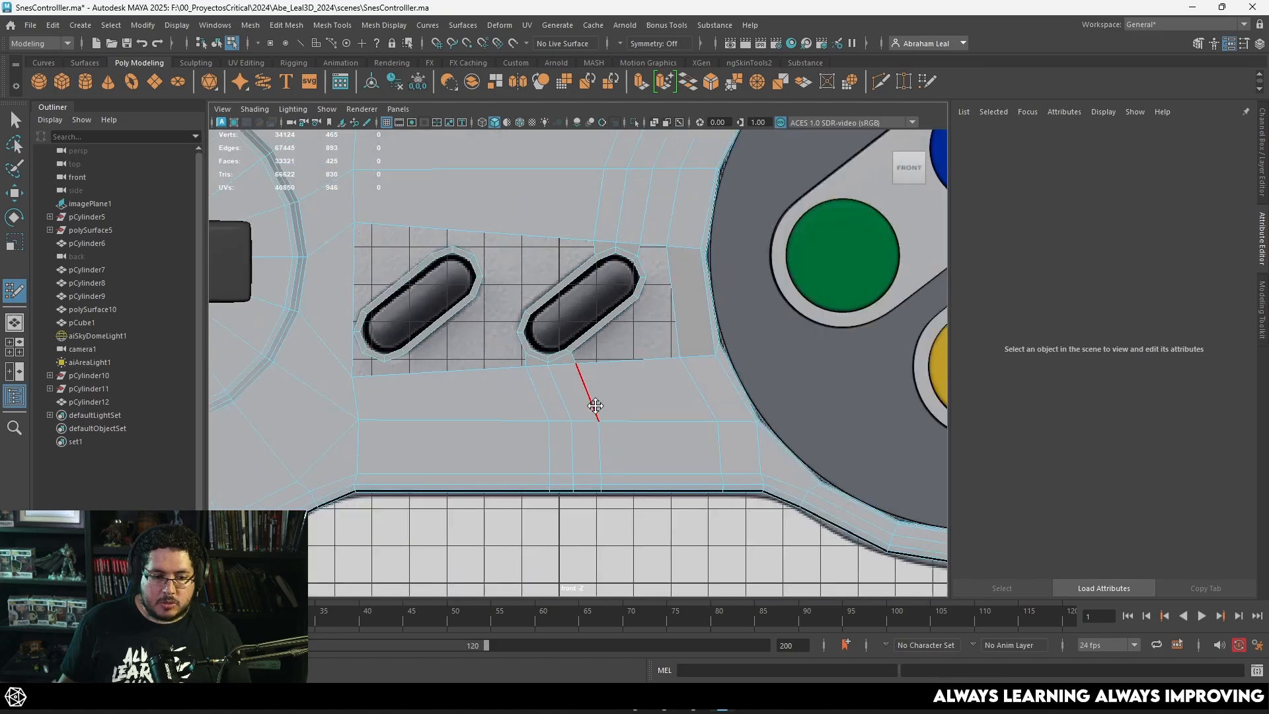
scroll(516, 373, "up", 4)
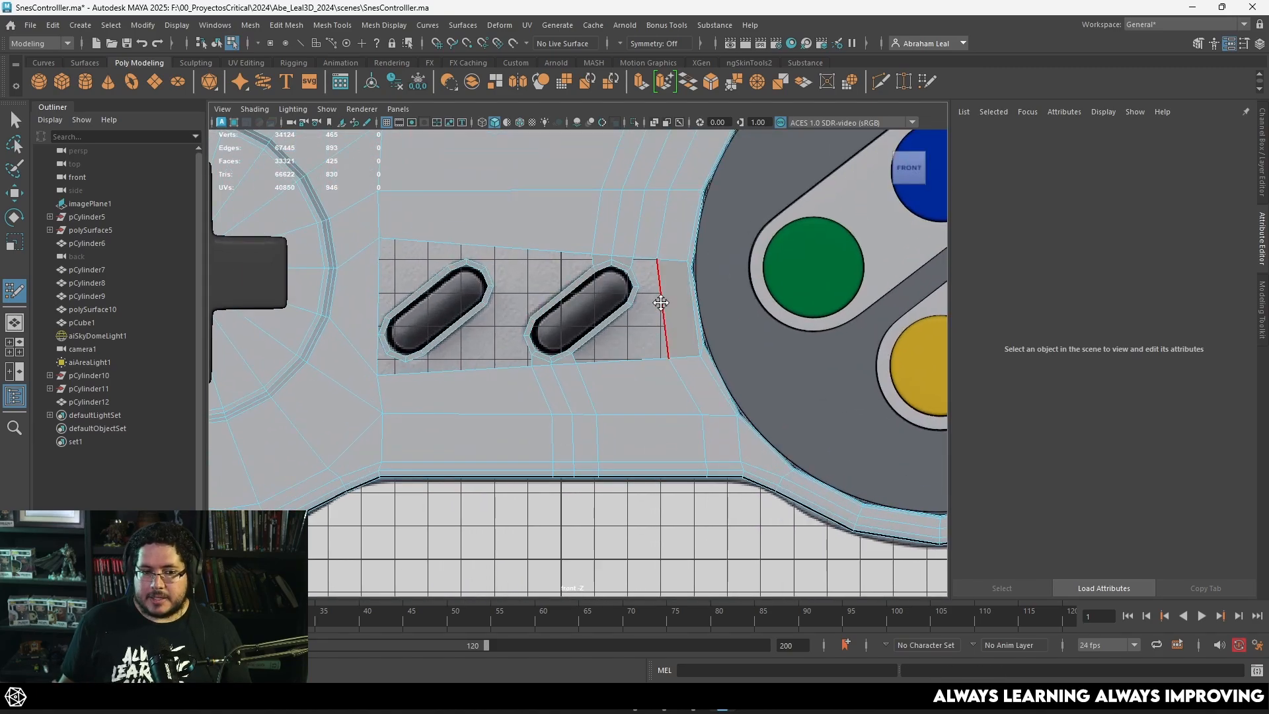
scroll(661, 338, "up", 3)
key("space")
mouse_move(653, 334)
left_mouse_down()
mouse_move(640, 334)
mouse_move(724, 395)
left_mouse_up()
key("q")
right_click_drag(516, 204, 547, 196)
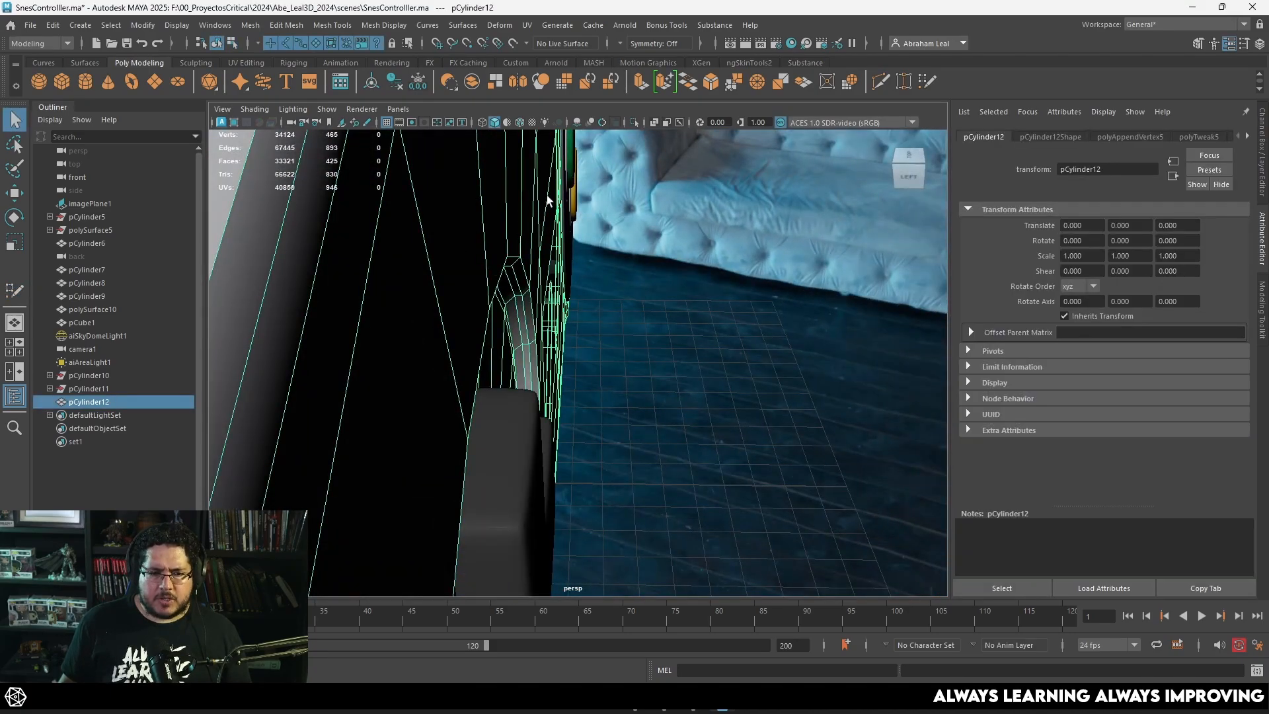
left_click(632, 121)
left_click_drag(628, 205, 581, 187, "alt")
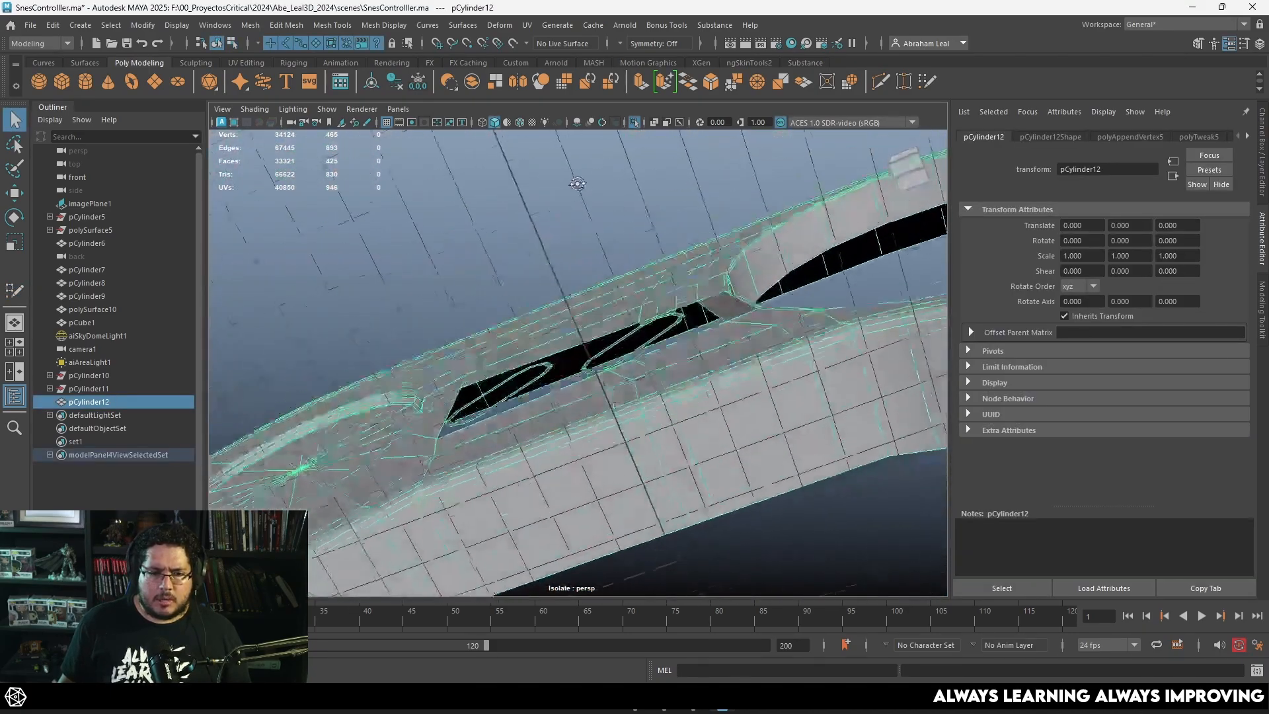
Step: Turn off isolation of the shell and show the Select and Start rings over the reference image in the front view as wireframe
right_click_drag(621, 291, 676, 326, "alt")
left_click_drag(677, 327, 739, 367, "alt")
right_click_drag(739, 366, 722, 340, "alt")
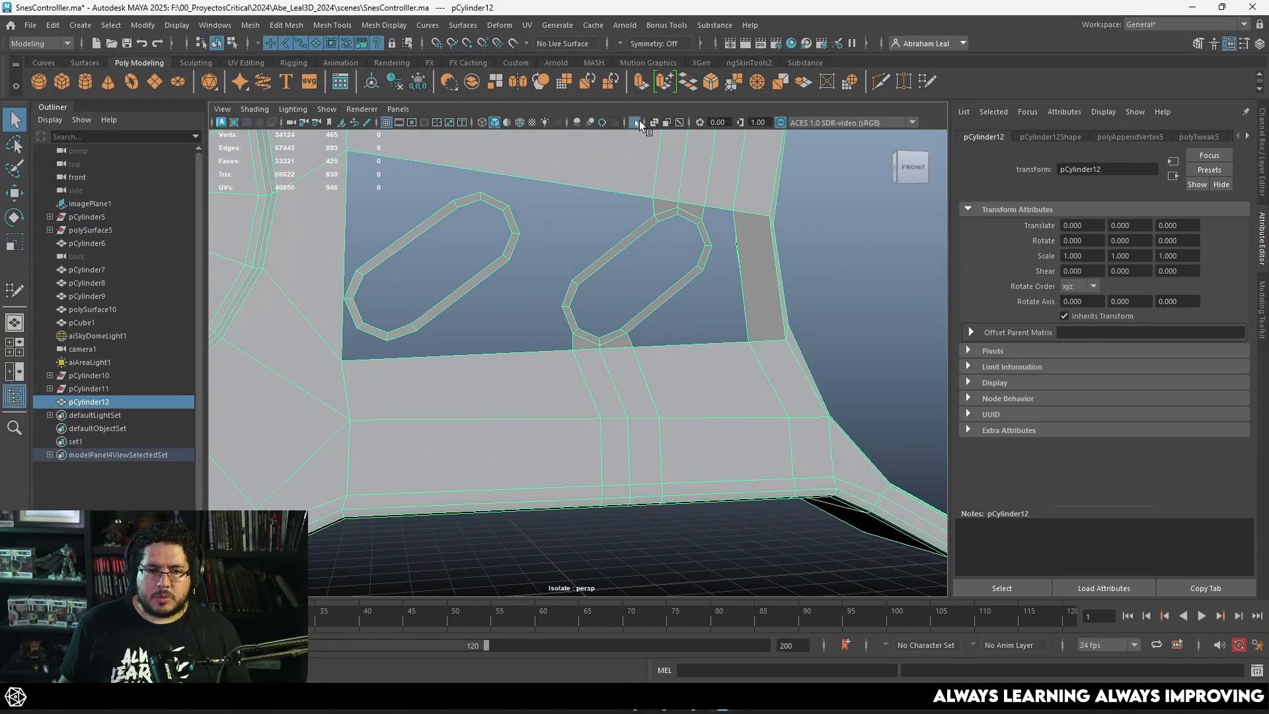
left_click(640, 122)
key("space")
left_click_drag(664, 239, 669, 250)
scroll(623, 290, "up", 2)
middle_click_drag(644, 232, 650, 283, "alt")
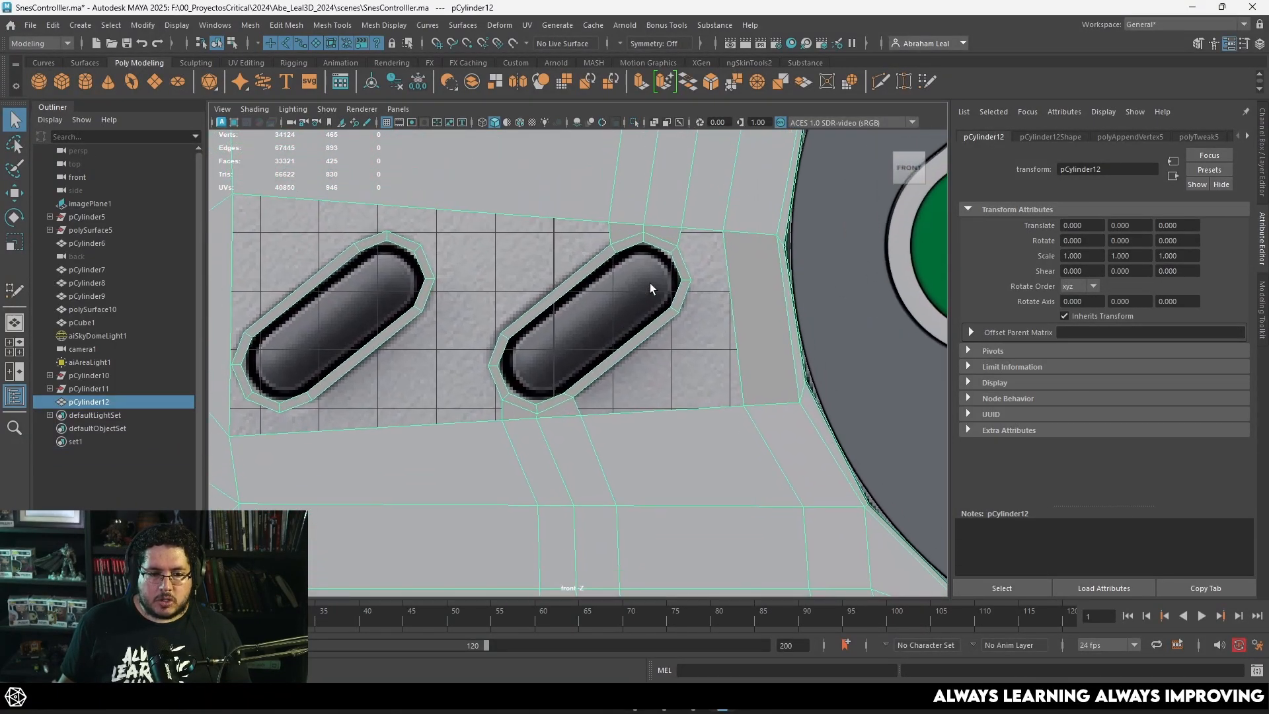
middle_click_drag(494, 299, 555, 345, "alt")
scroll(555, 345, "up", 2)
middle_click_drag(434, 244, 555, 303, "alt")
key("4")
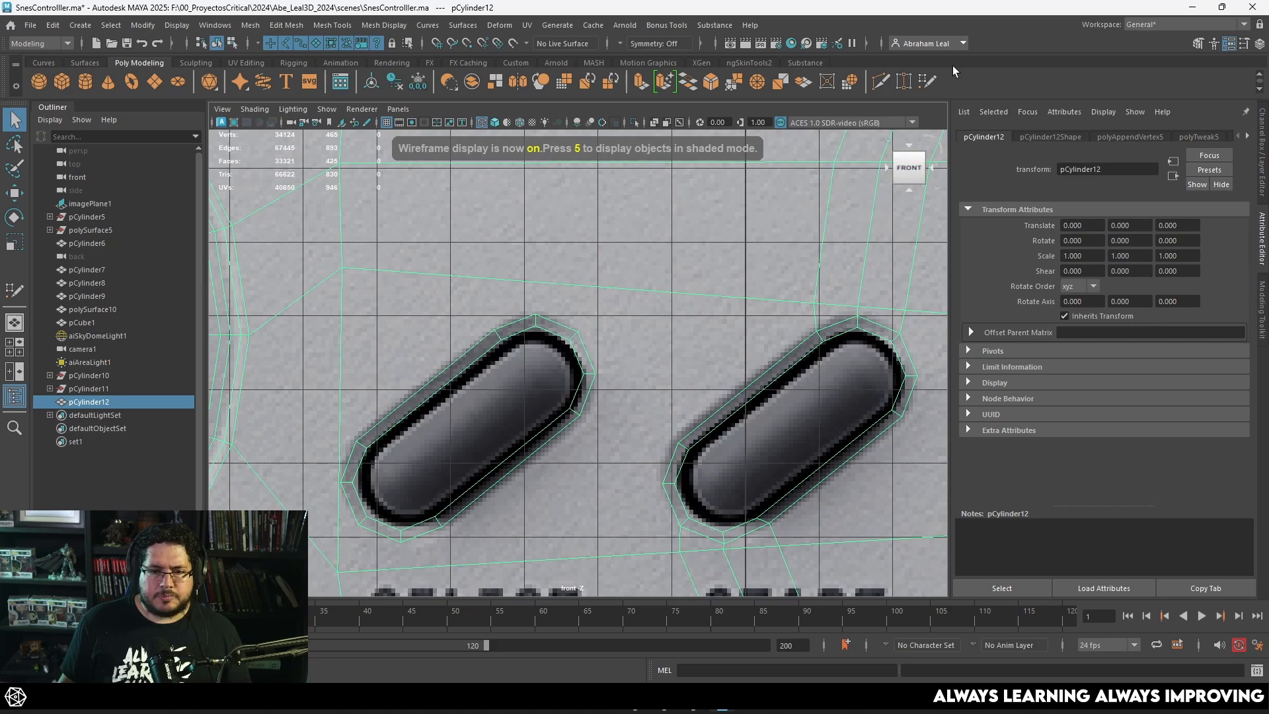
Step: With Quad Draw, insert three edge loops in the shell above the Select ring and fill two quads connecting them to its upper end
left_click(880, 80)
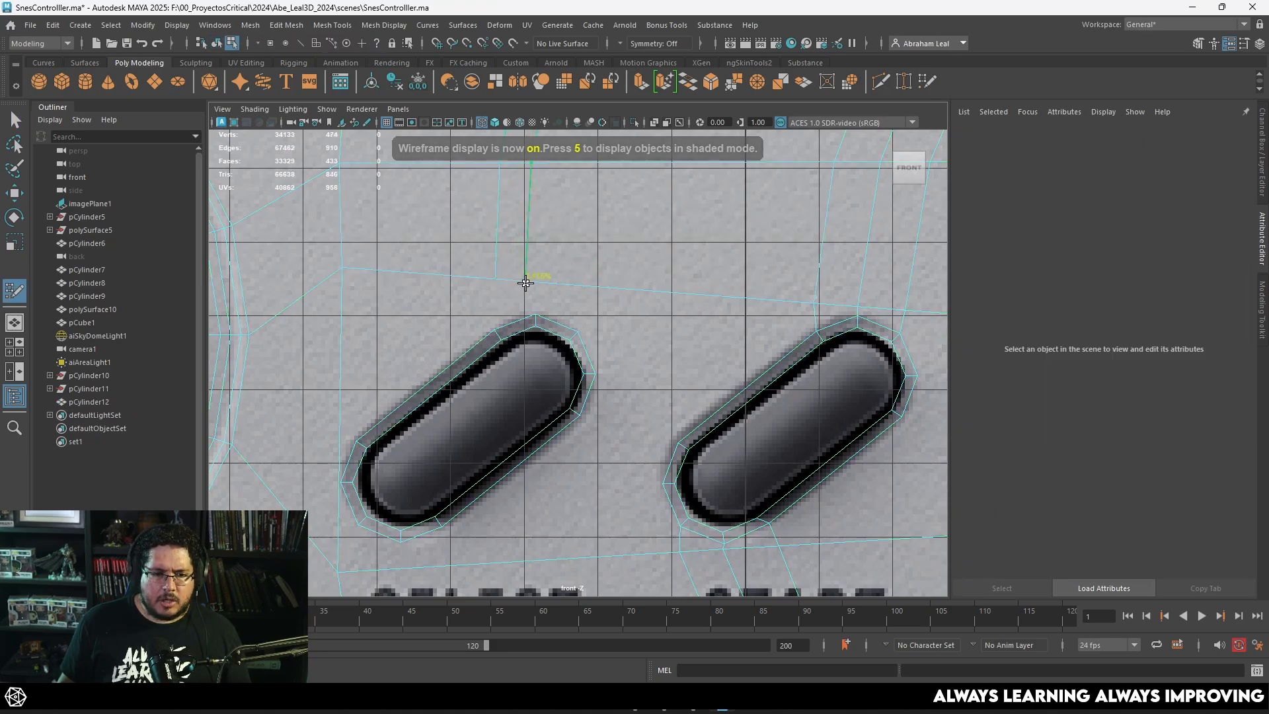
left_click(536, 282, "ctrl")
left_click(586, 284, "ctrl")
left_click(557, 306, "shift")
left_click(516, 297, "shift")
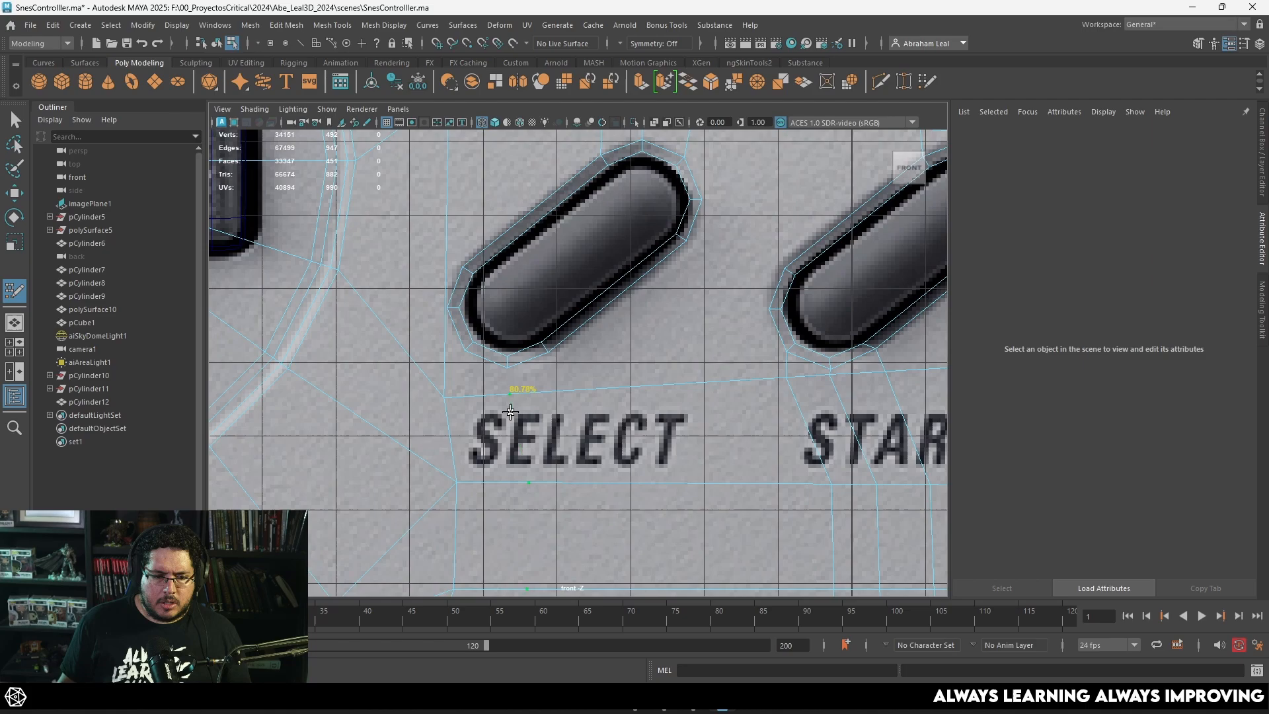
Step: Insert two edge loops in the shell below the Select ring and fill two quads joining the shell to the ring's lower end
left_click(511, 412, "ctrl")
middle_click_drag(523, 379, 550, 338, "alt")
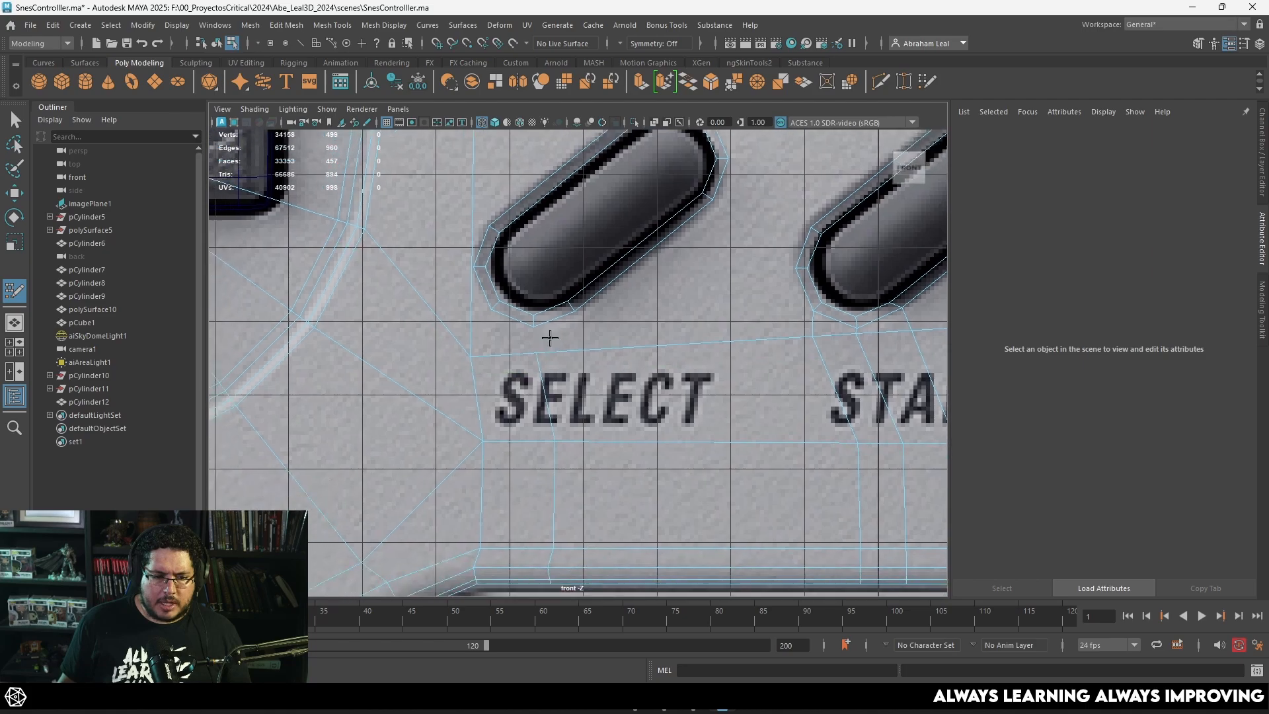
left_click(582, 364, "ctrl")
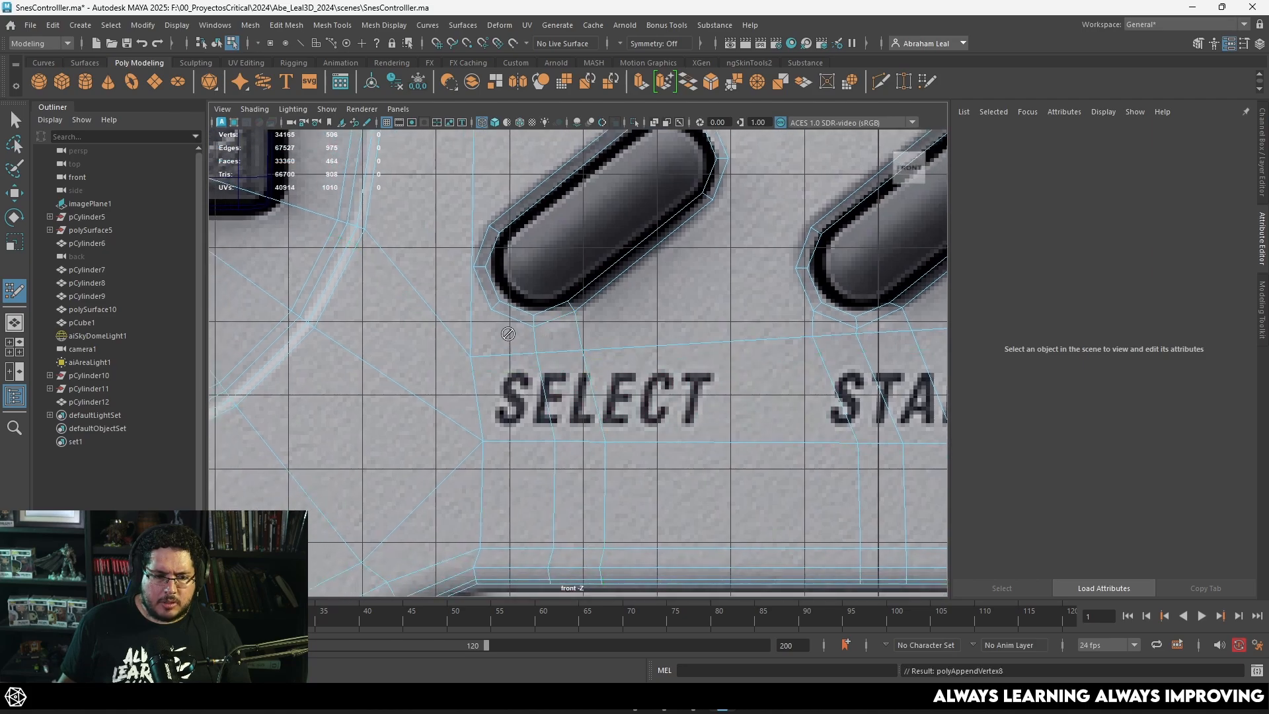
left_click(508, 336, "shift")
Step: Insert an edge loop around the D-pad area and delete the shell face between the D-pad and the Select ring
middle_click_drag(464, 234, 524, 292, "alt")
middle_click_drag(564, 329, 572, 296, "alt")
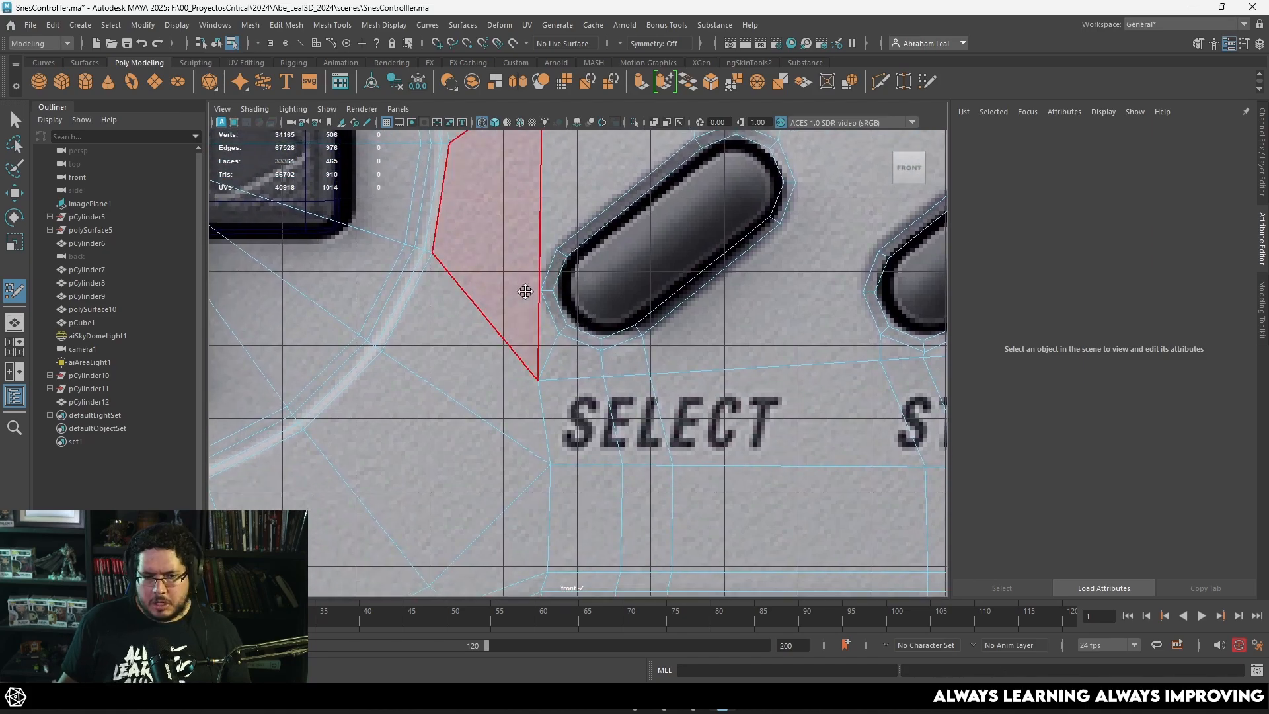
middle_click_drag(655, 284, 612, 356, "alt")
scroll(555, 268, "down", 8)
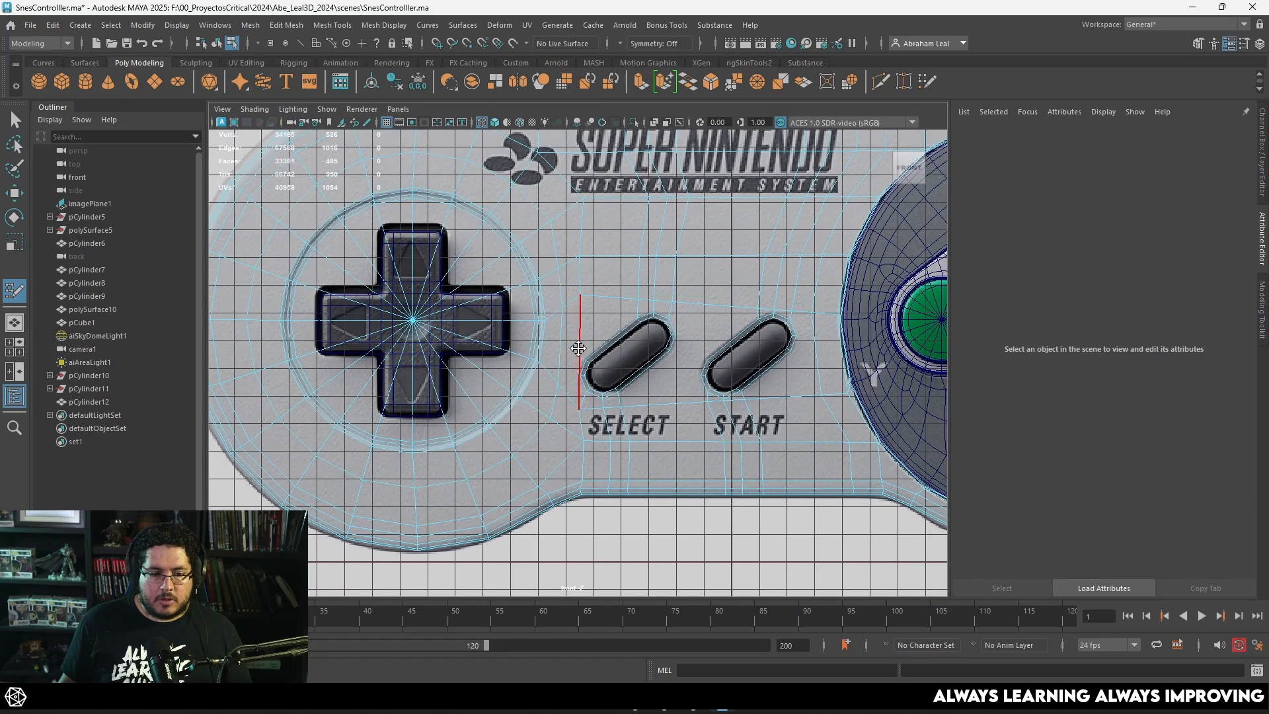
scroll(557, 302, "up", 4)
scroll(544, 263, "down", 3)
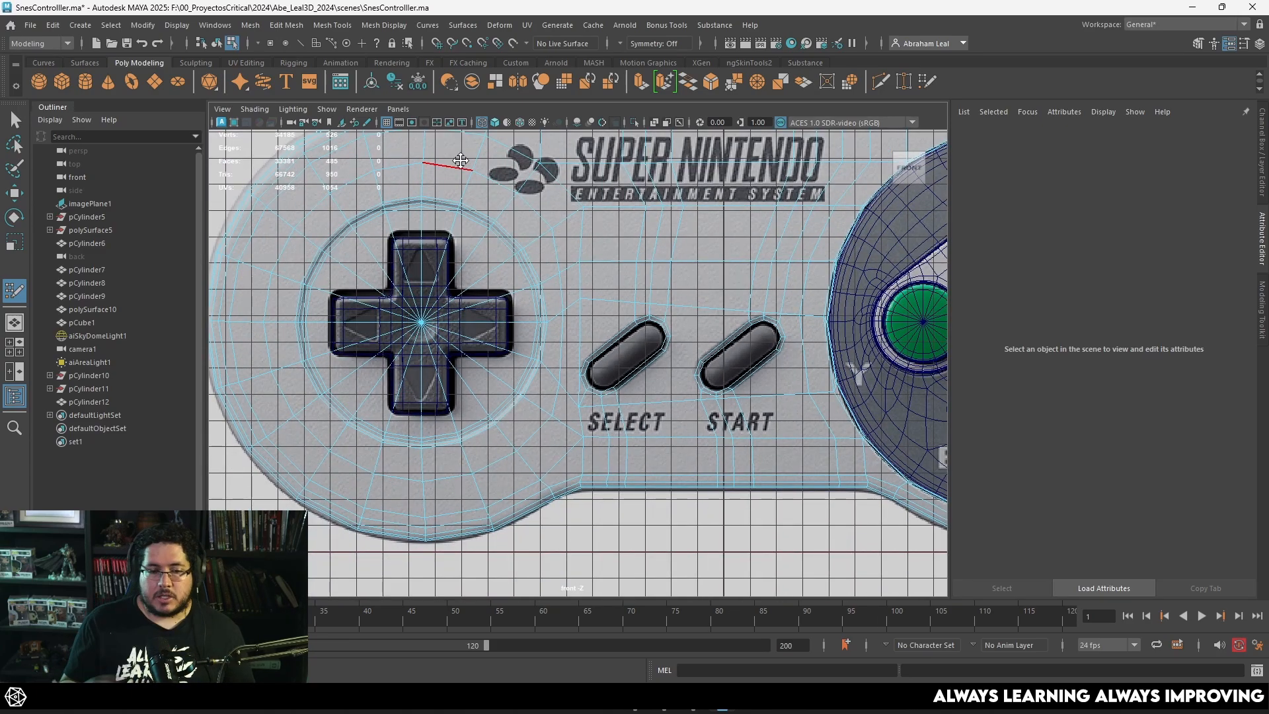
scroll(590, 365, "up", 3)
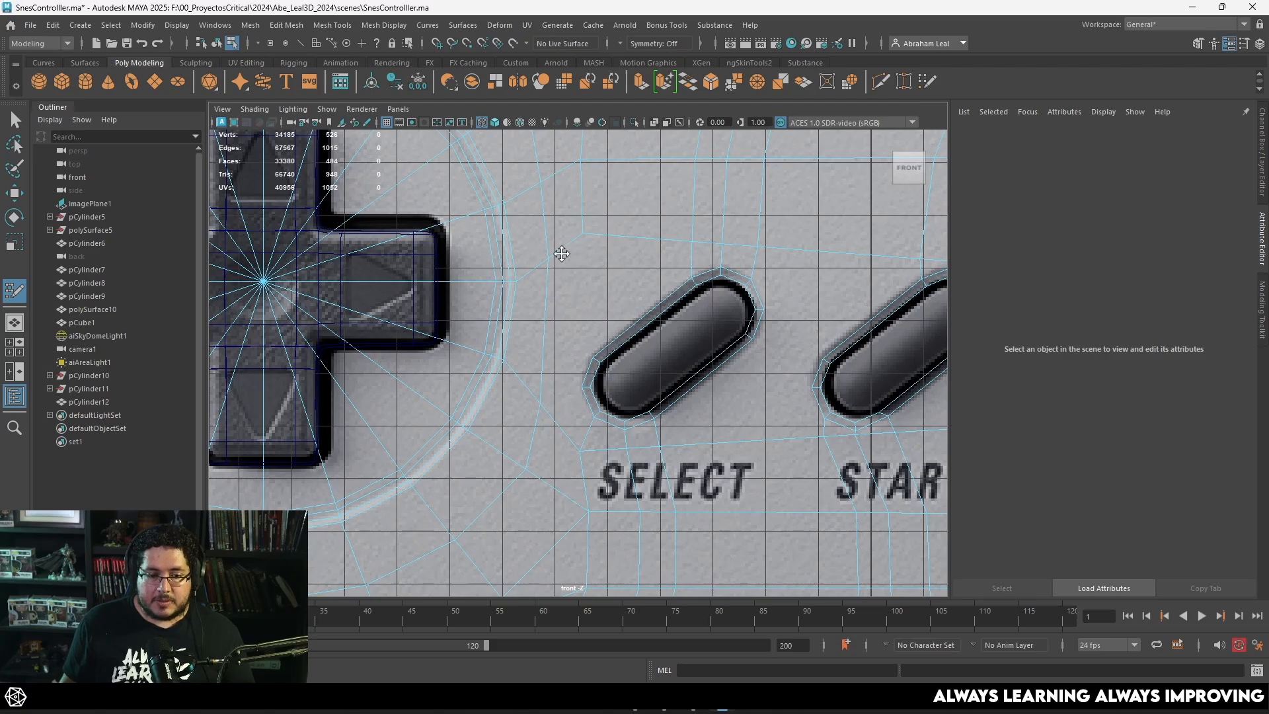
middle_click_drag(630, 263, 618, 301, "alt")
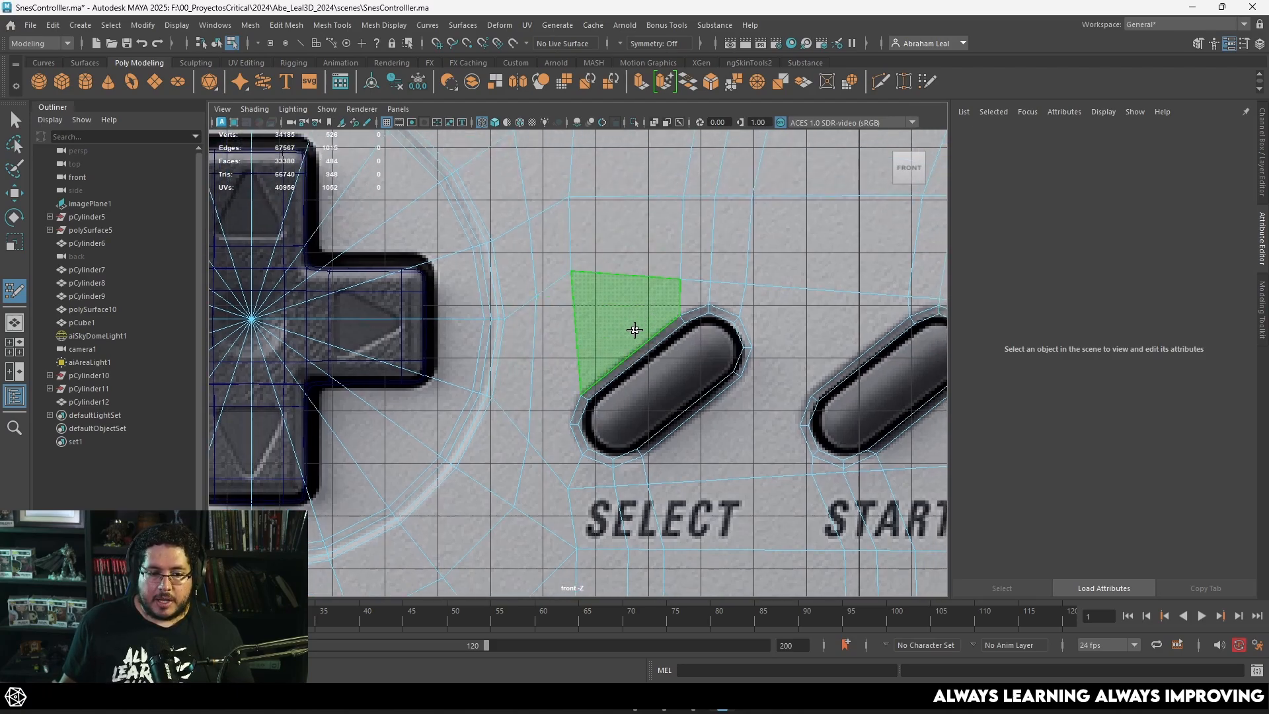
Step: Fill a quad along the Select ring's upper long side and a bridging quad between the Select and Start rings
left_click(635, 330, "shift")
middle_click_drag(719, 455, 652, 335, "alt")
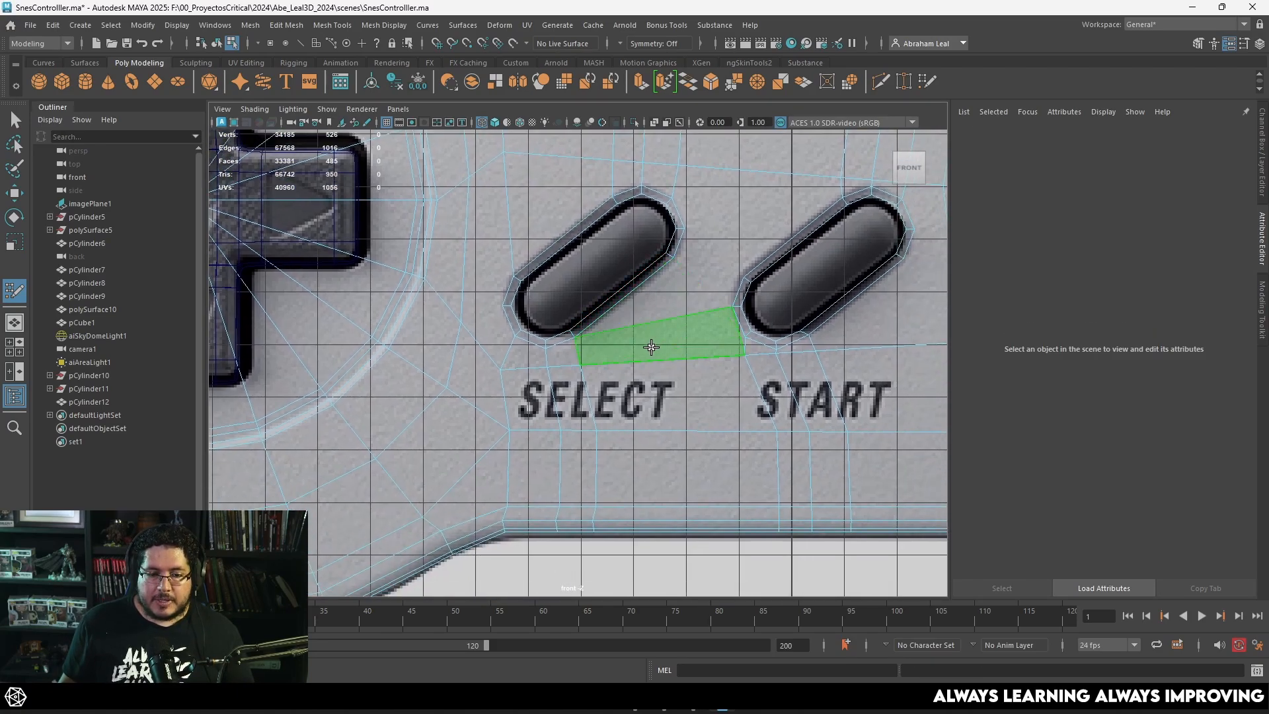
middle_click_drag(645, 283, 640, 366, "alt")
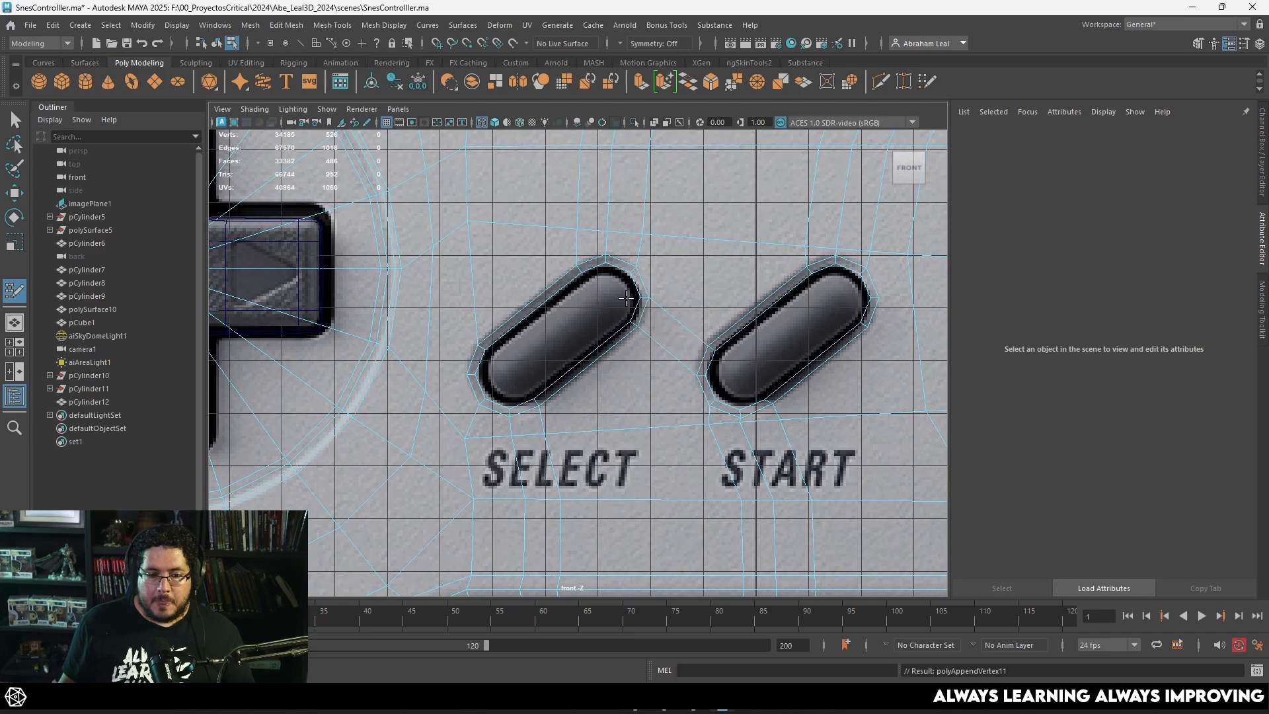
left_click(670, 333, "shift")
Step: Fill the gaps above and below the bridging quad between the Select and Start rings with four faces
scroll(661, 333, "up", 2)
middle_click_drag(658, 333, 603, 271, "alt")
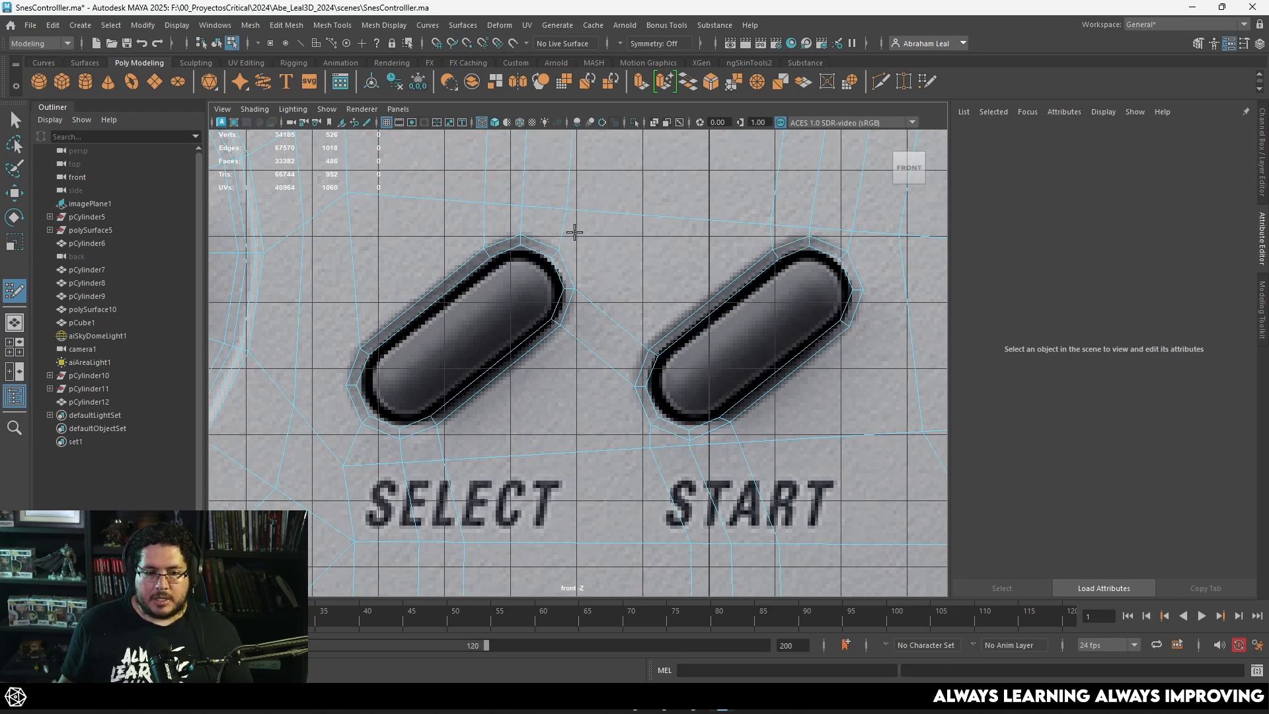
left_click(640, 291, "shift")
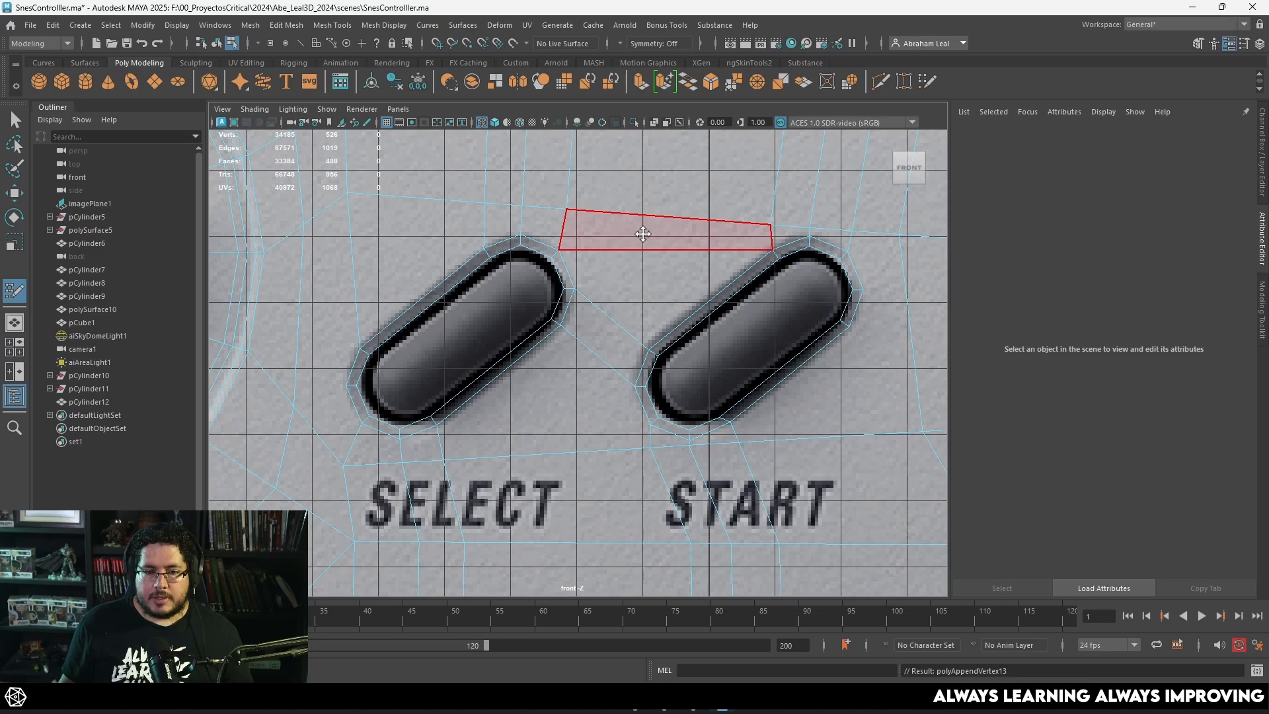
middle_click_drag(632, 318, 648, 231, "alt")
left_click(581, 297, "shift")
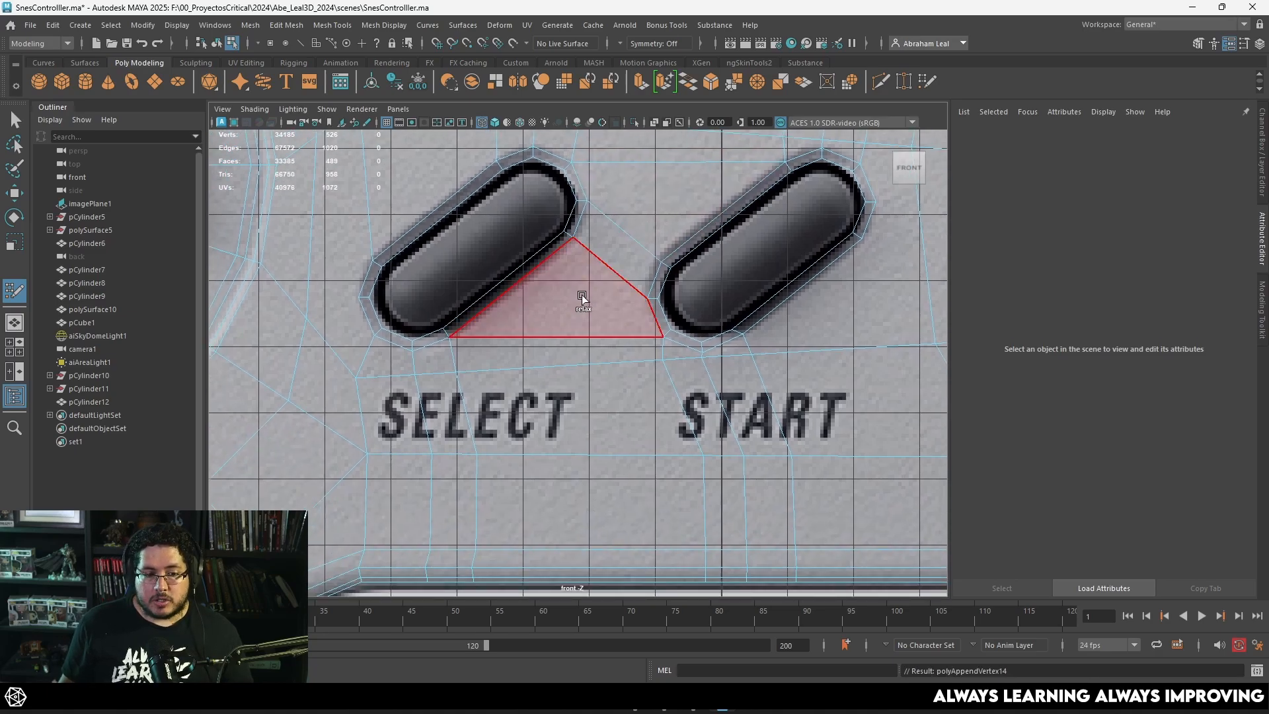
left_click(575, 351, "shift")
Step: Fill the gap along the Start ring's lower long side with a single face reaching the shell's lower edge
scroll(576, 354, "down", 5)
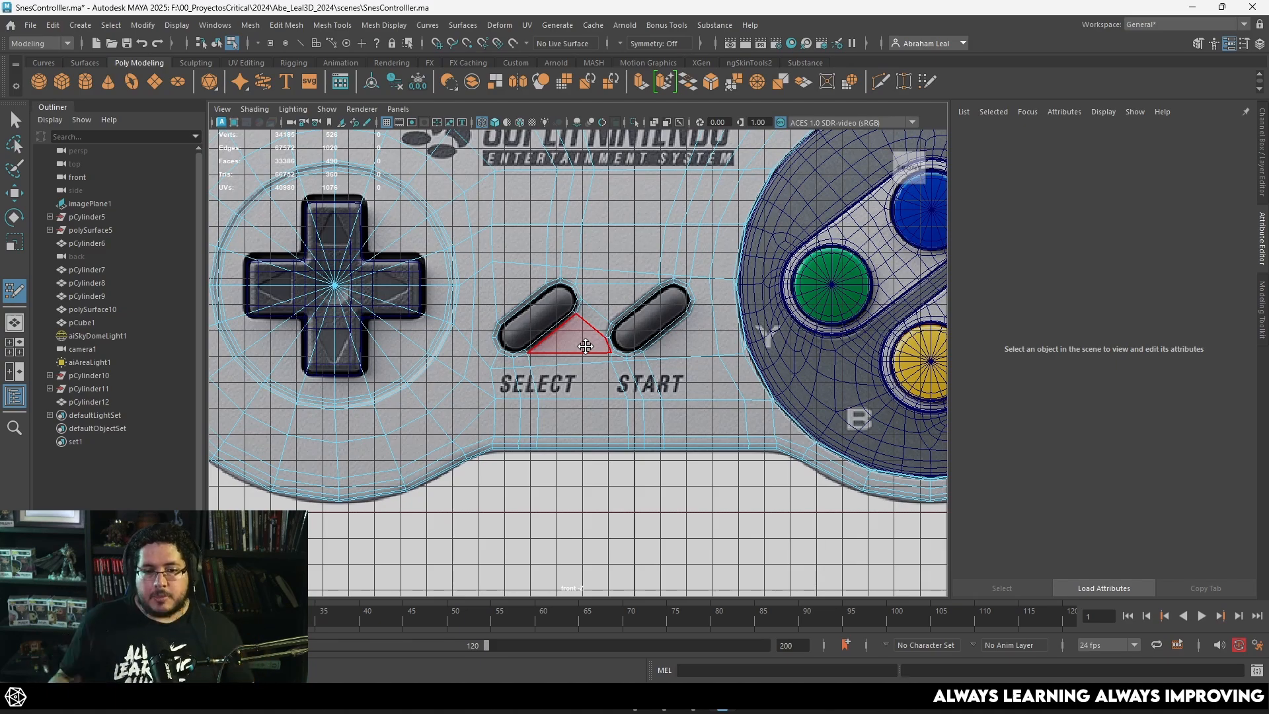
scroll(581, 345, "up", 3)
left_click(712, 341, "shift")
scroll(628, 330, "up", 5)
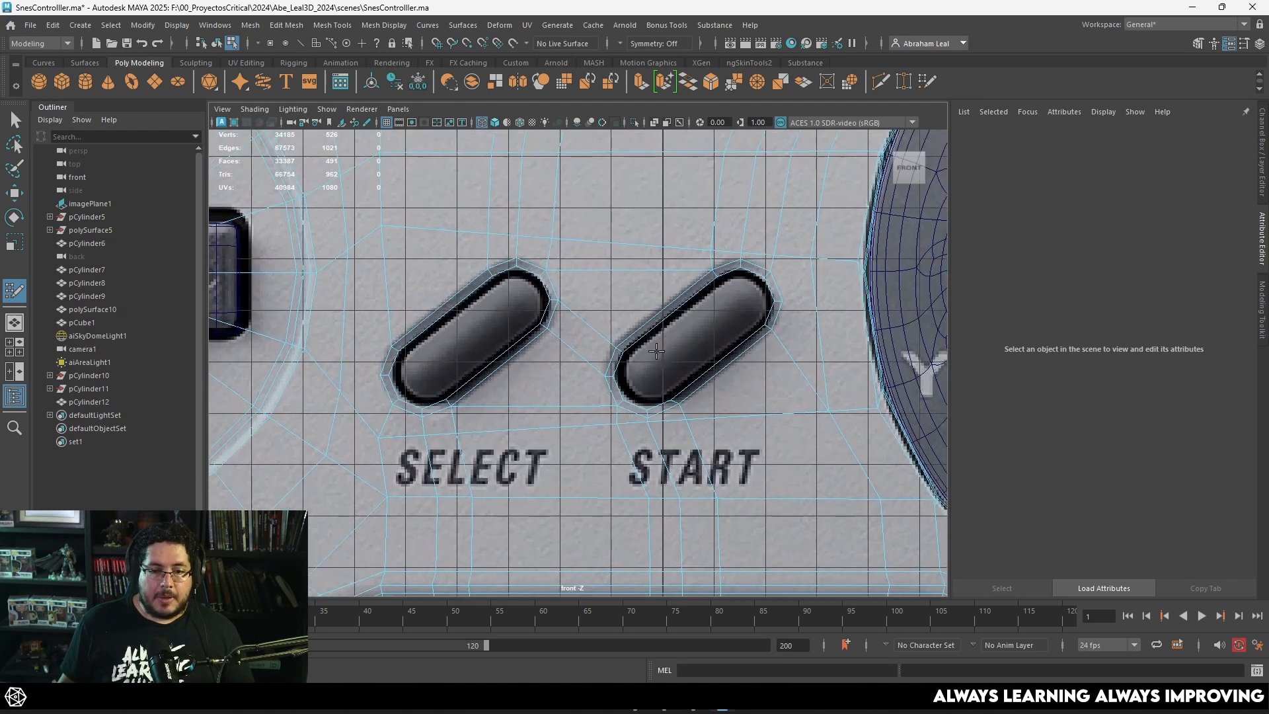
scroll(730, 319, "down", 5)
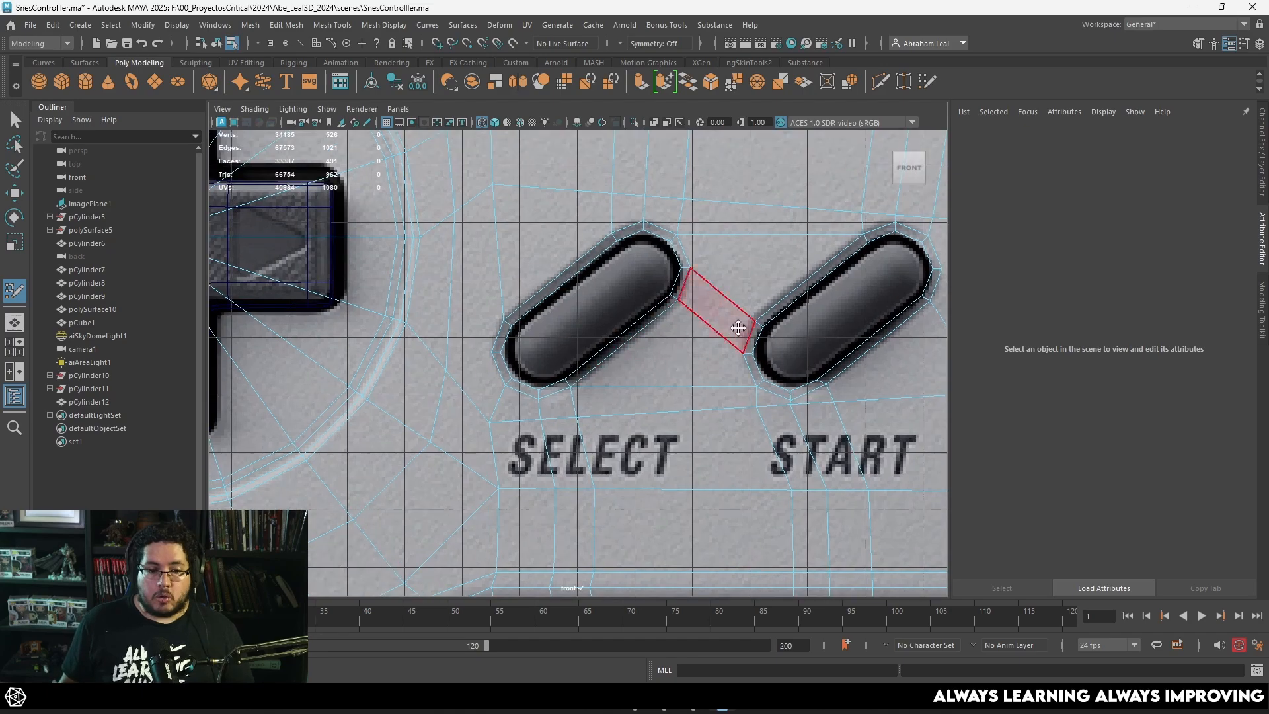
Step: In shaded display, fill two quads closing the gap between the Start ring's upper end and the shell on the face-button side
key("5")
scroll(750, 286, "up", 8)
scroll(750, 287, "up", 4)
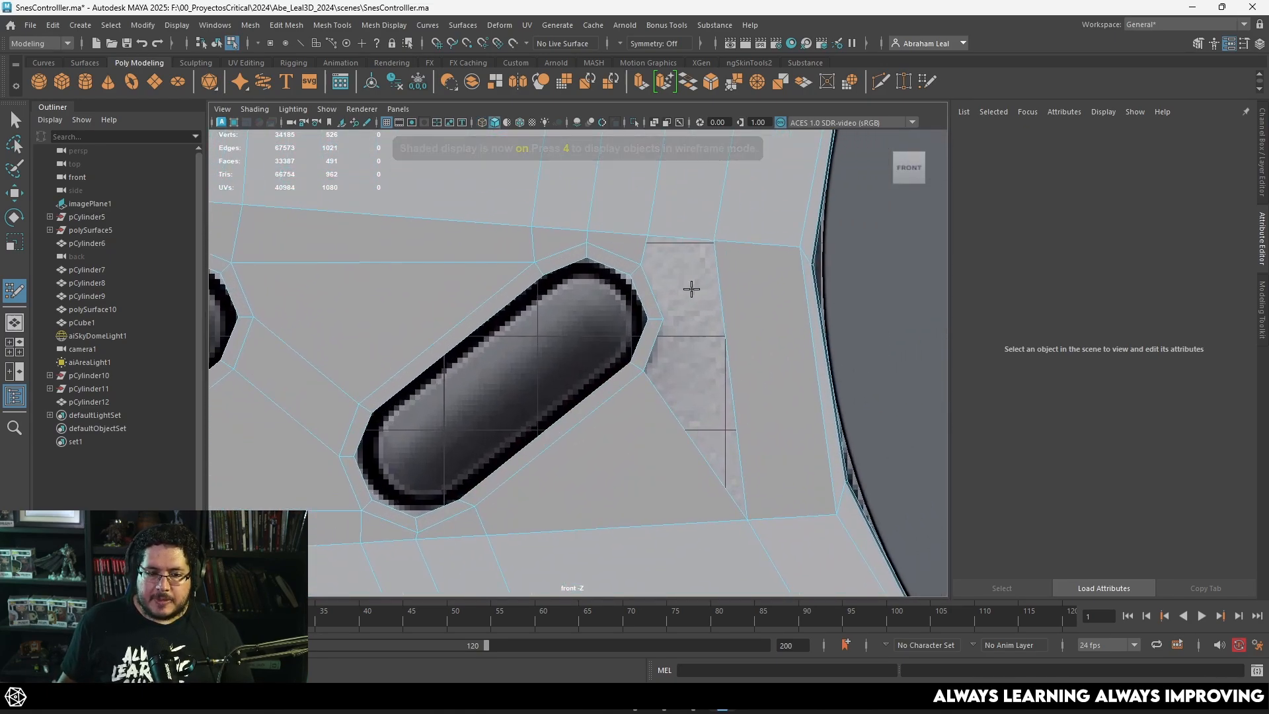
middle_click_drag(688, 286, 643, 322, "alt")
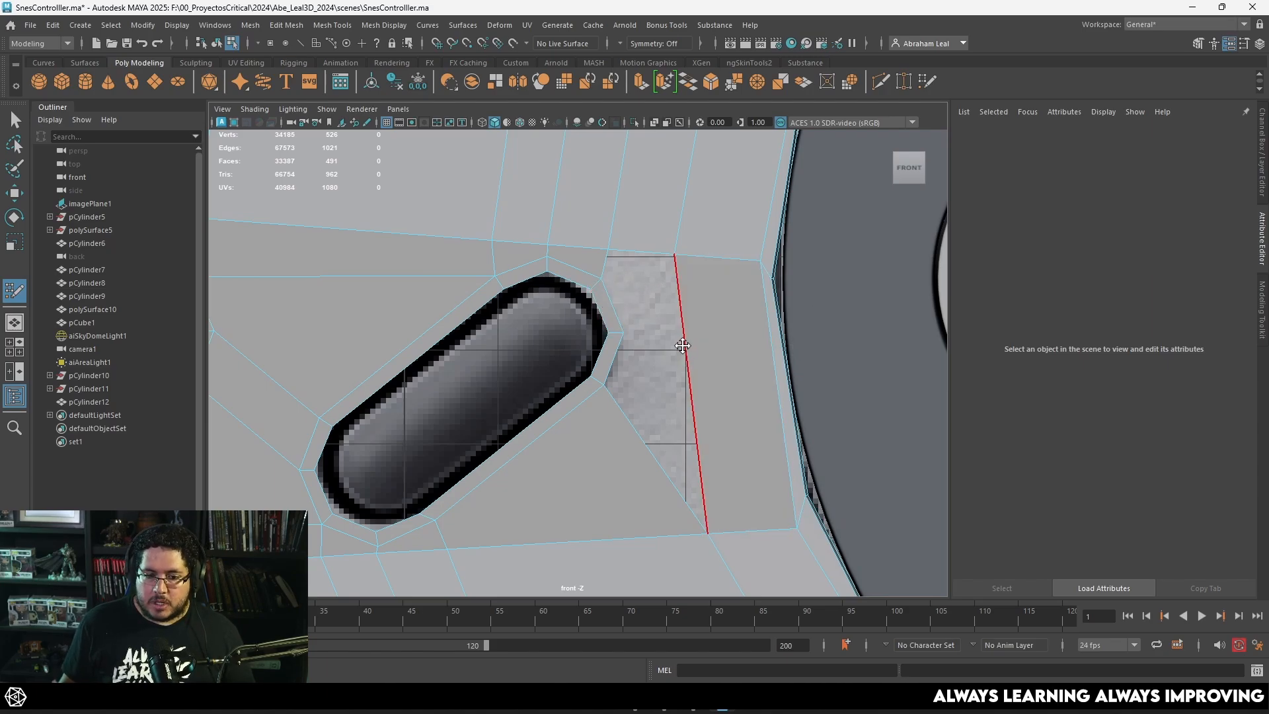
left_click(689, 335, "ctrl")
key("ctrl+z")
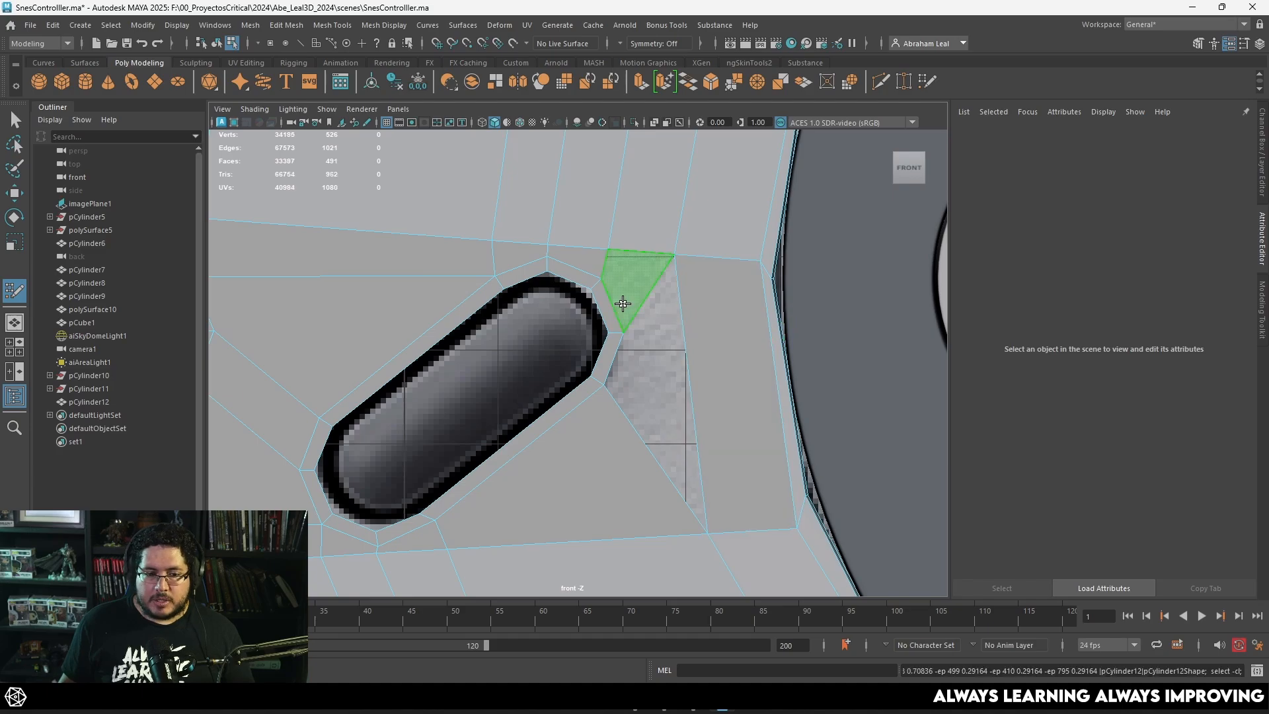
left_click(626, 293, "shift")
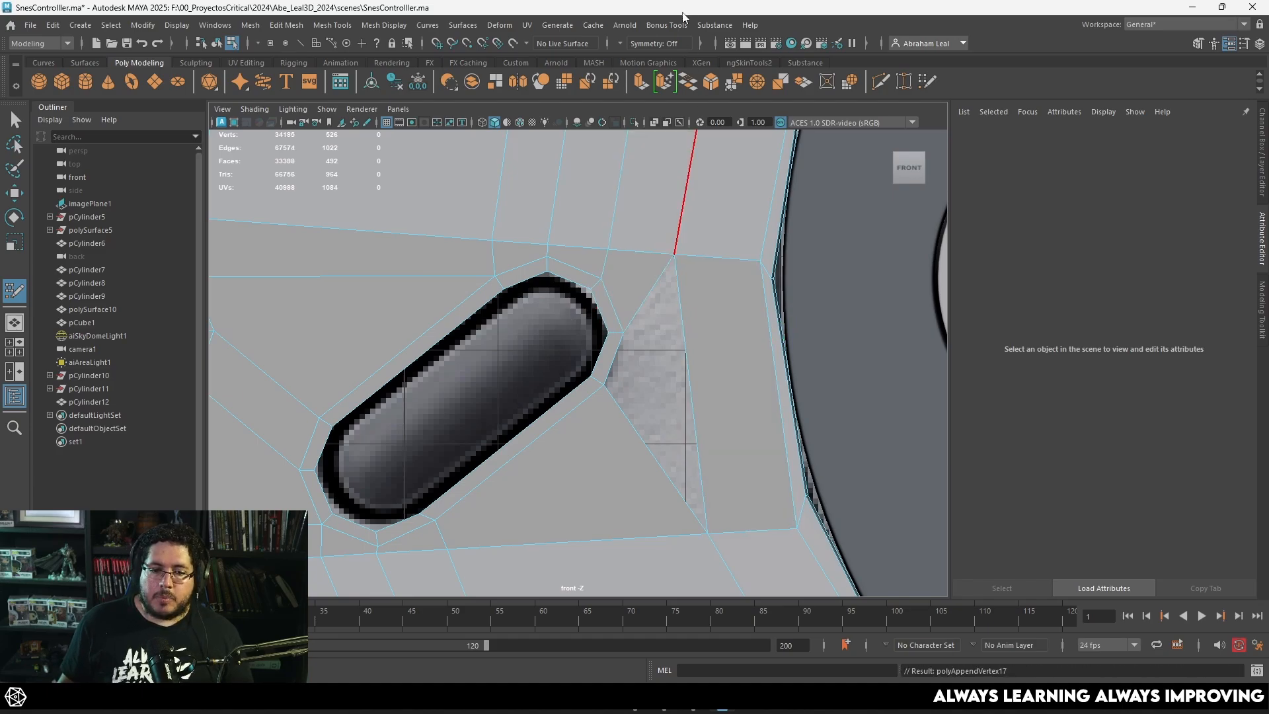
middle_click_drag(650, 275, 661, 198, "alt")
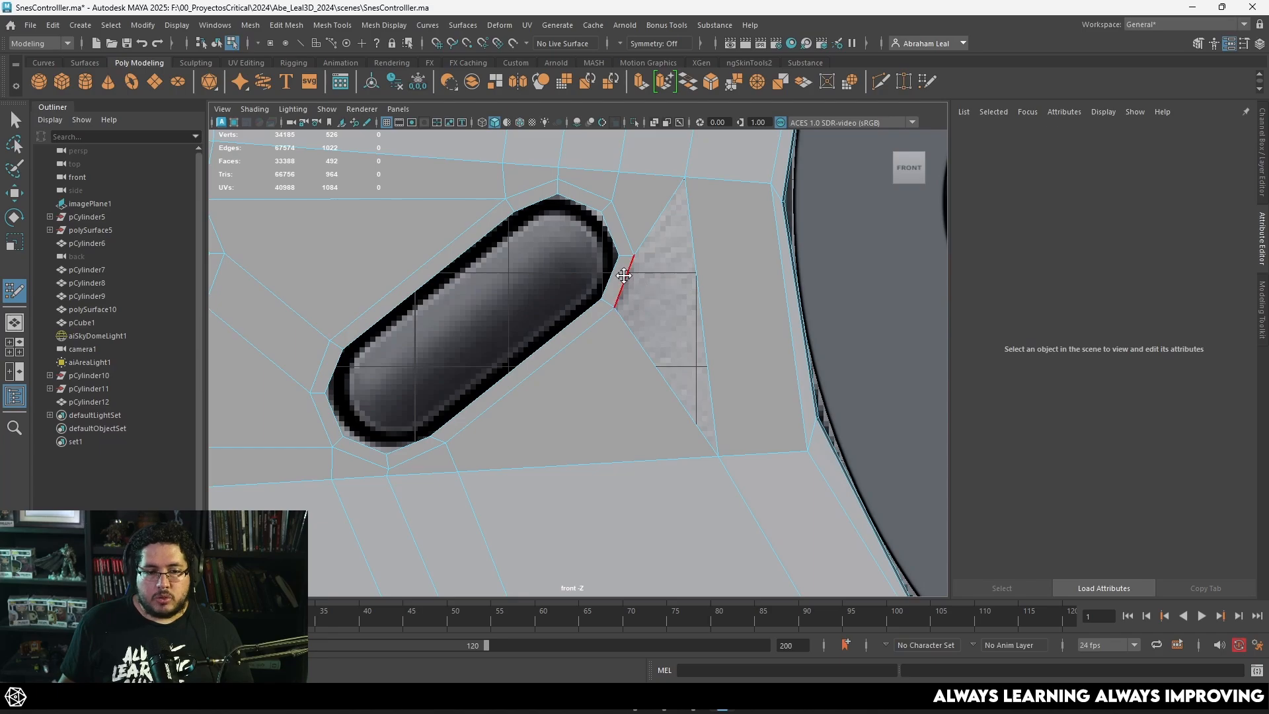
left_click(669, 281, "shift")
Step: Fill a quad joining the Select ring's lower end to the shell corner on the D-pad side
scroll(786, 440, "down", 6)
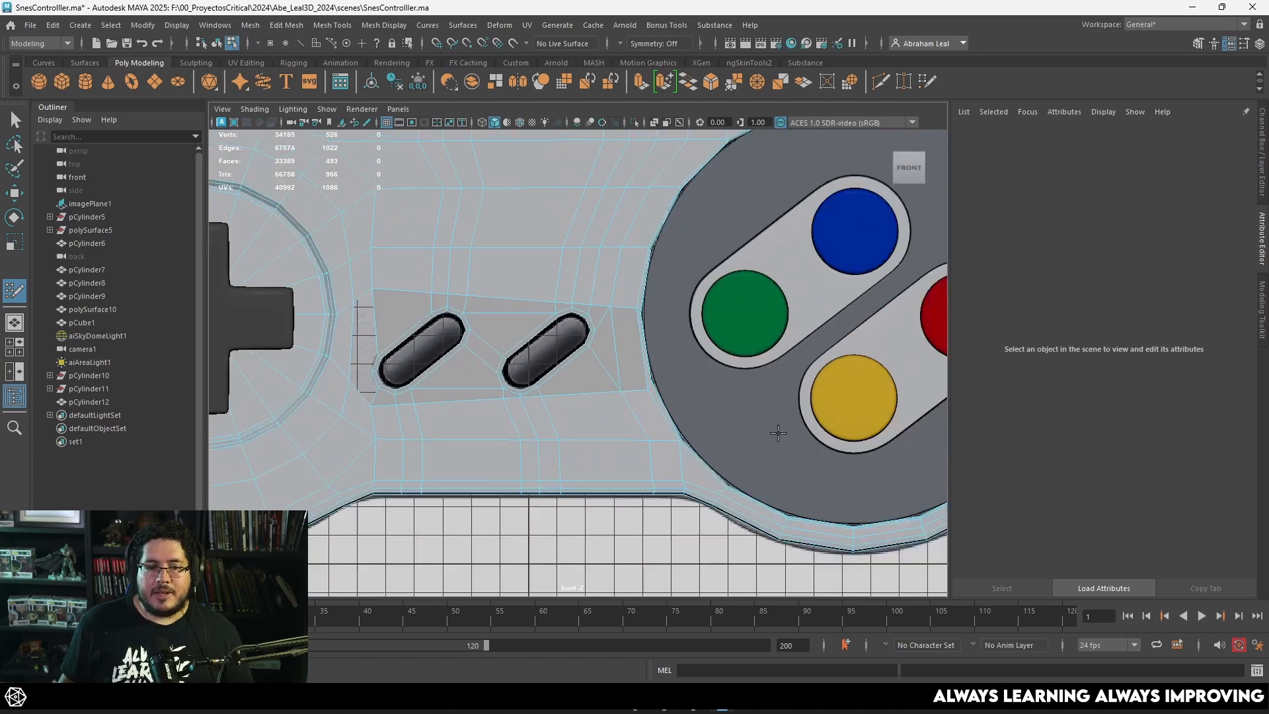
scroll(614, 324, "up", 1)
scroll(594, 310, "up", 2)
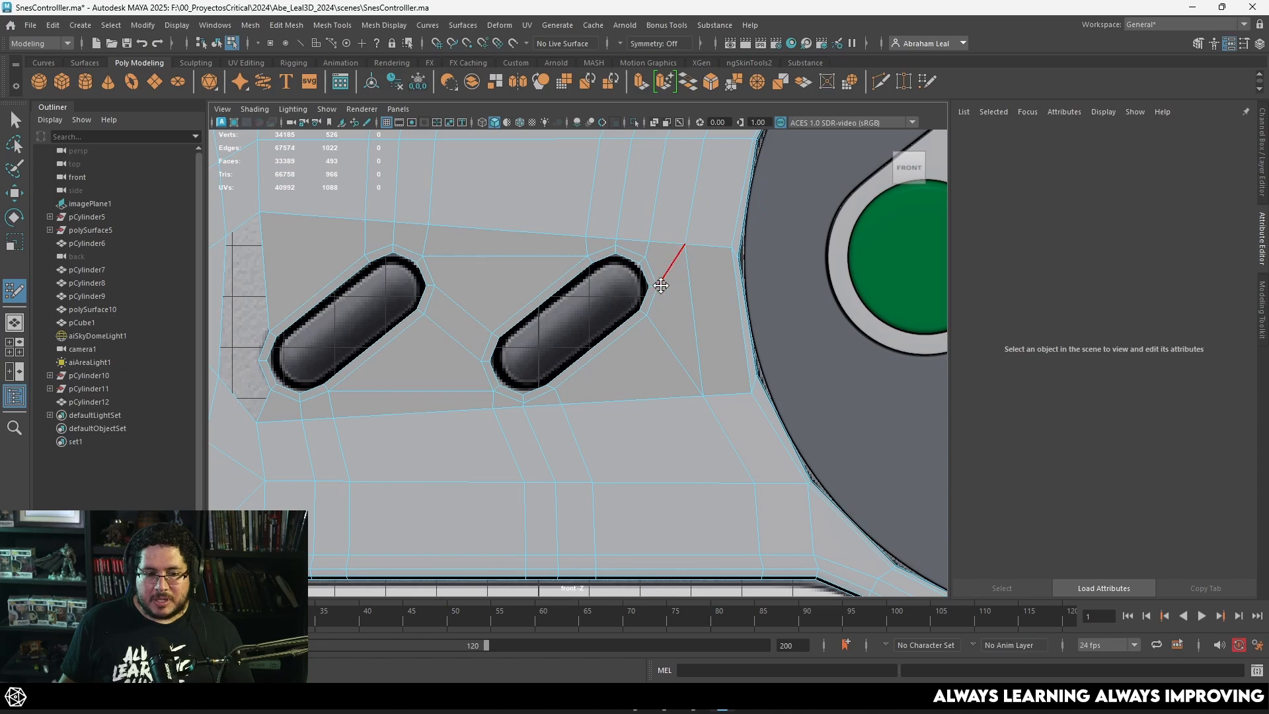
middle_click_drag(451, 300, 683, 327, "alt")
scroll(538, 360, "up", 2)
middle_click_drag(538, 360, 634, 349, "alt")
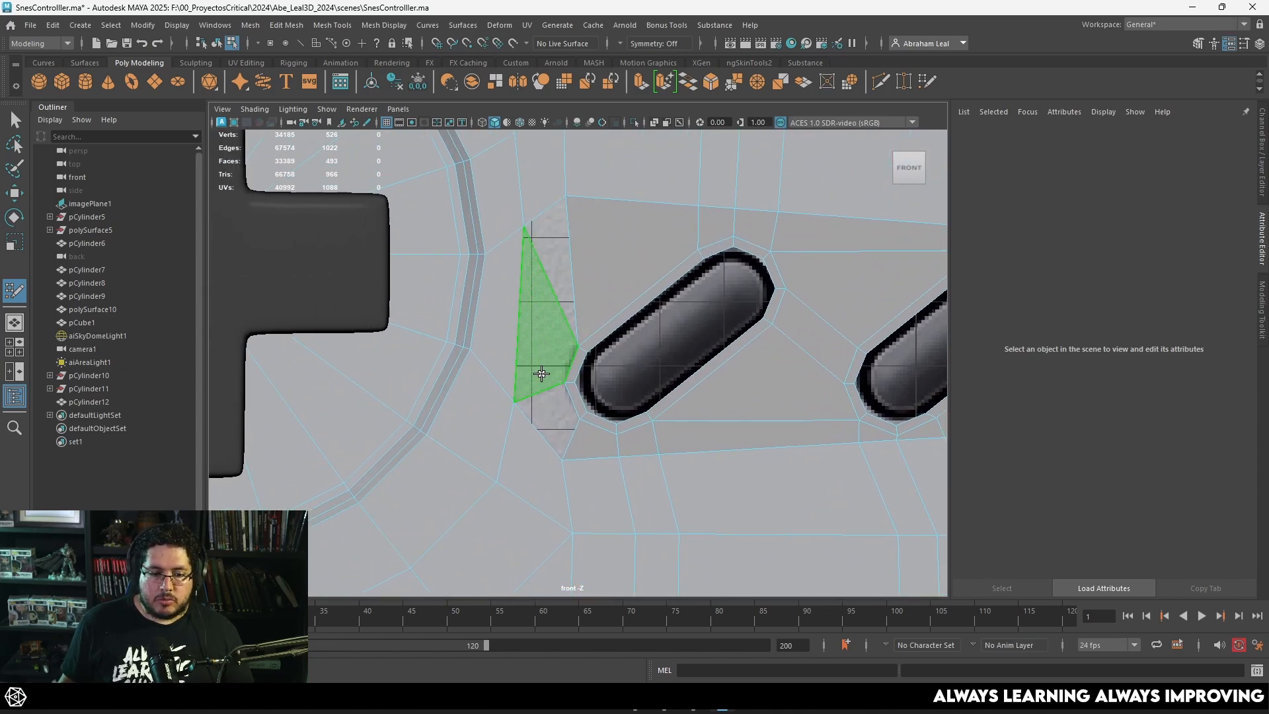
left_click(546, 423, "shift")
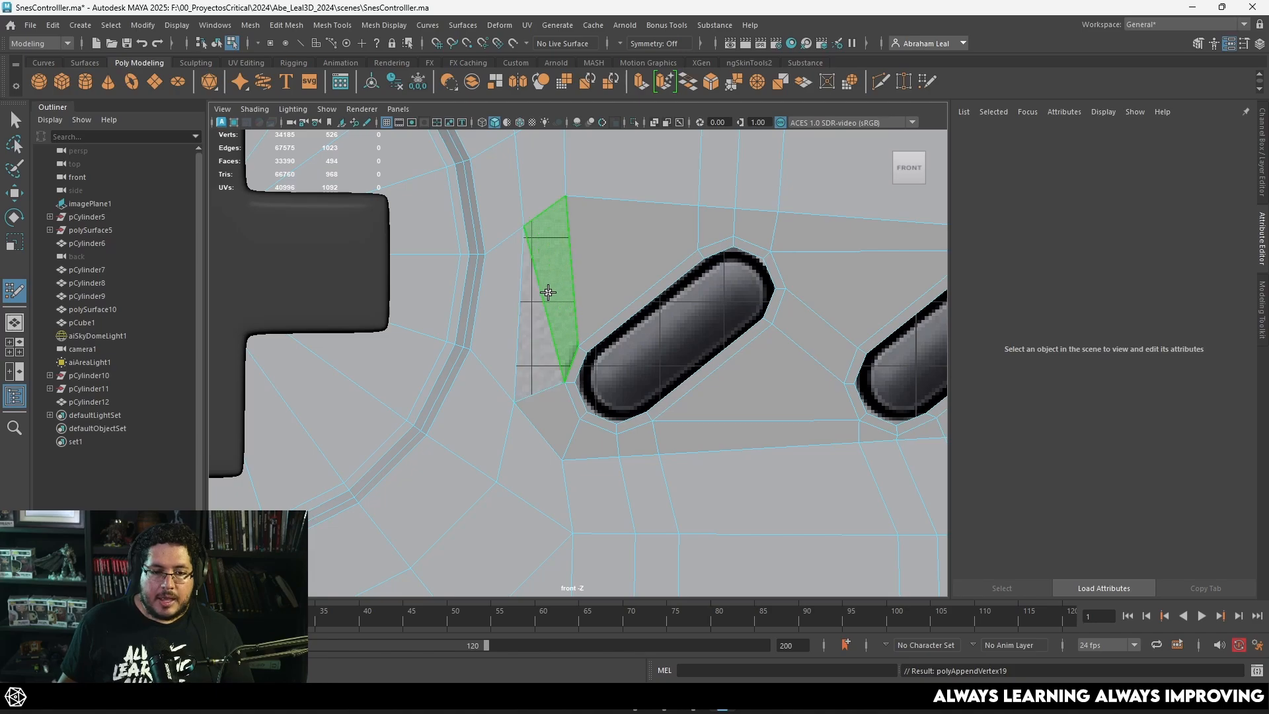
Step: Adjust the shell vertices above the button rings and fill a quad between the Select ring and the D-pad side of the opening
scroll(532, 284, "down", 3)
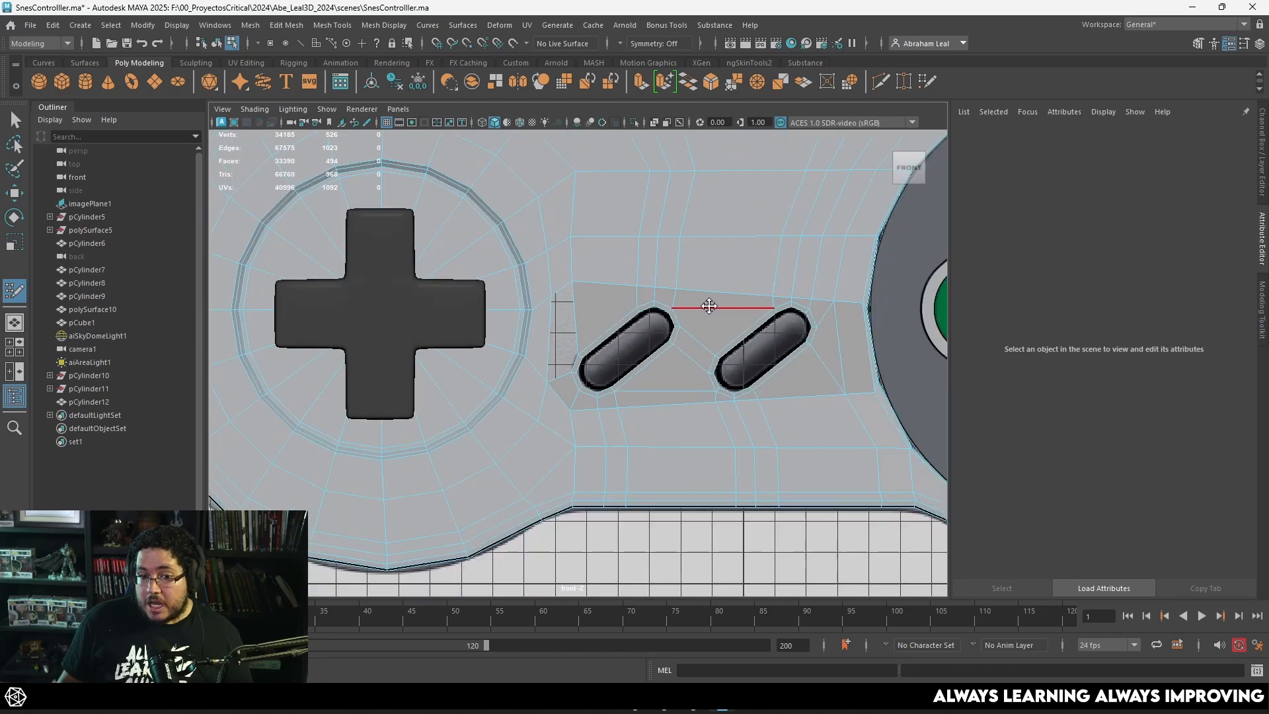
middle_click_drag(699, 306, 567, 283, "alt")
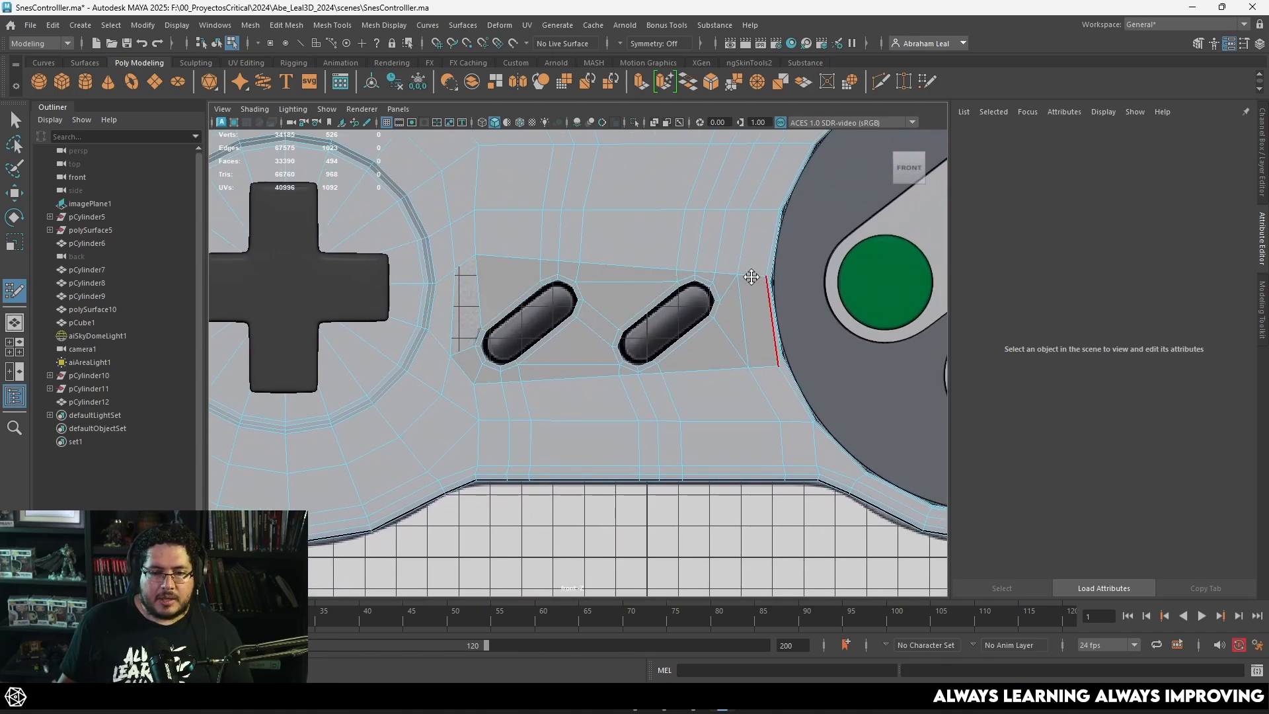
scroll(462, 241, "up", 2)
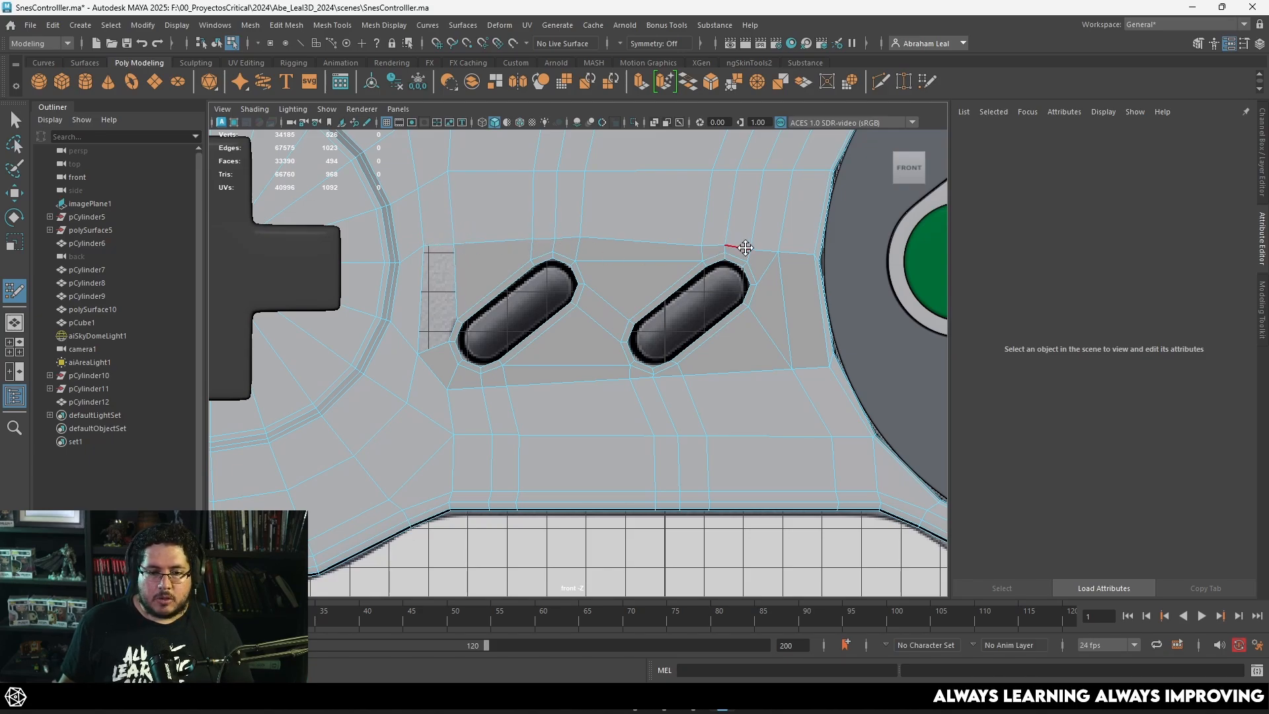
middle_click_drag(403, 271, 571, 323, "alt")
middle_click_drag(455, 281, 134, 227, "alt")
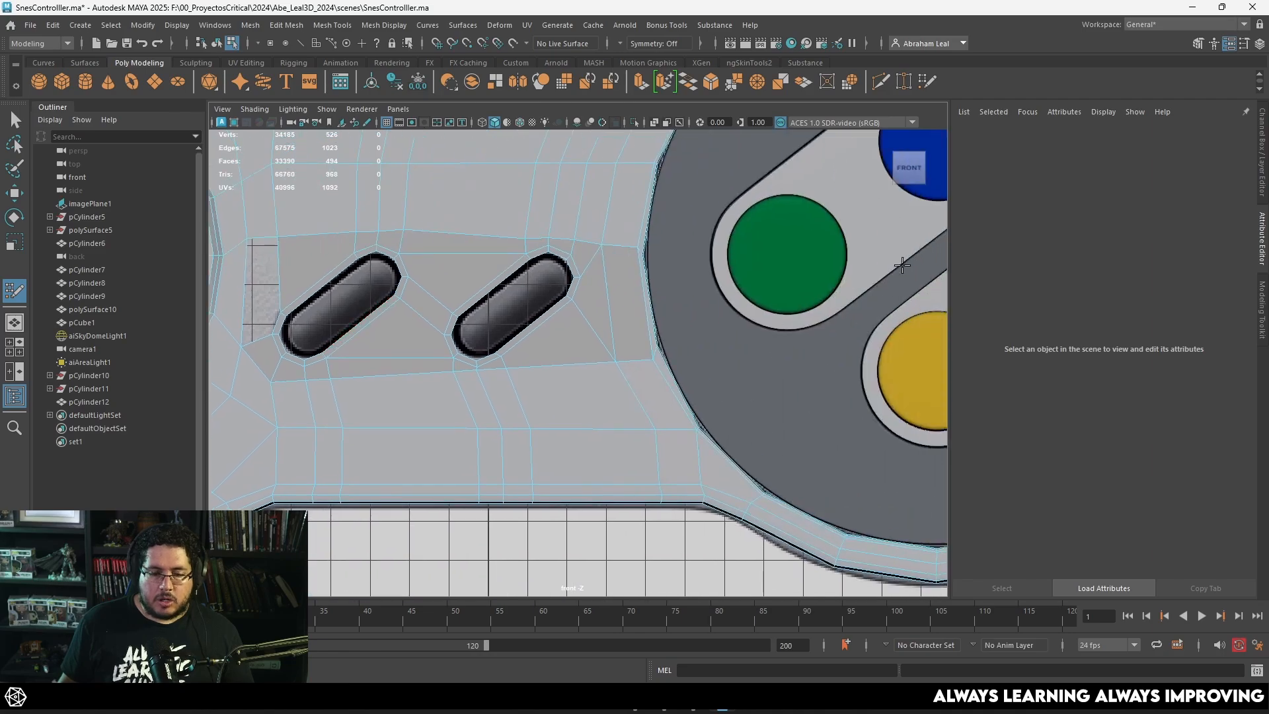
middle_click_drag(524, 355, 671, 357, "alt")
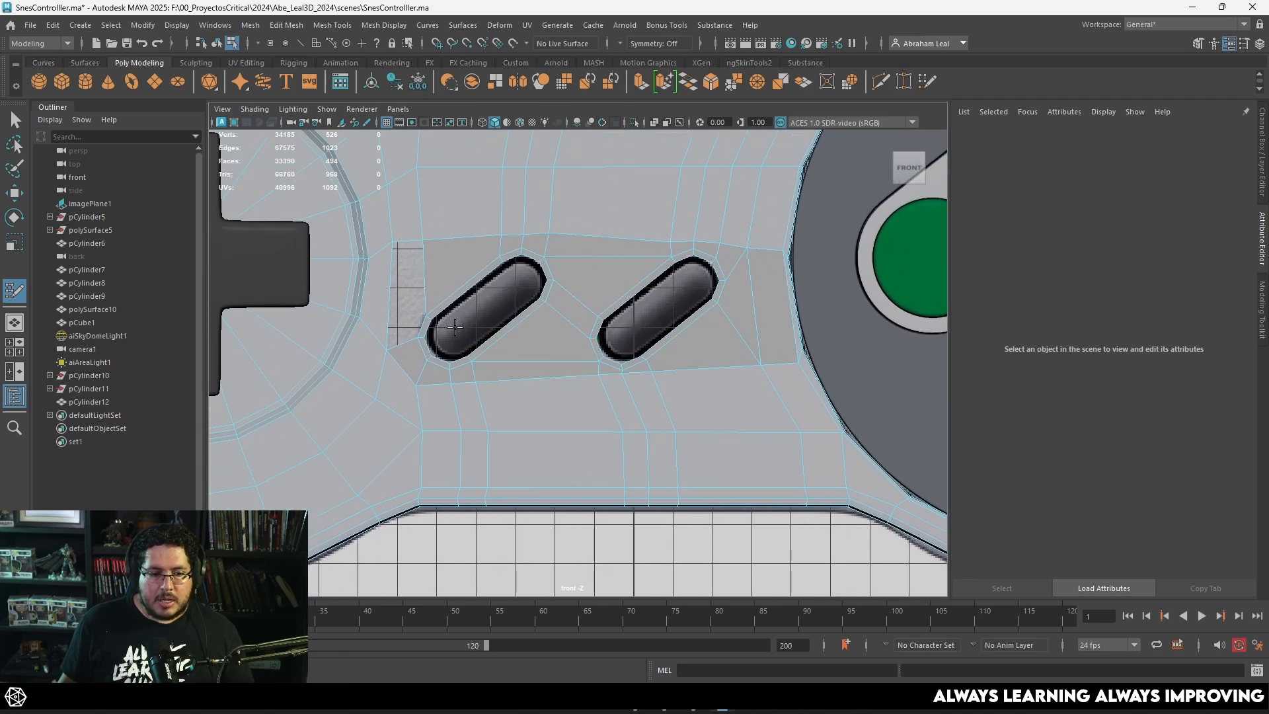
left_click(406, 304, "shift")
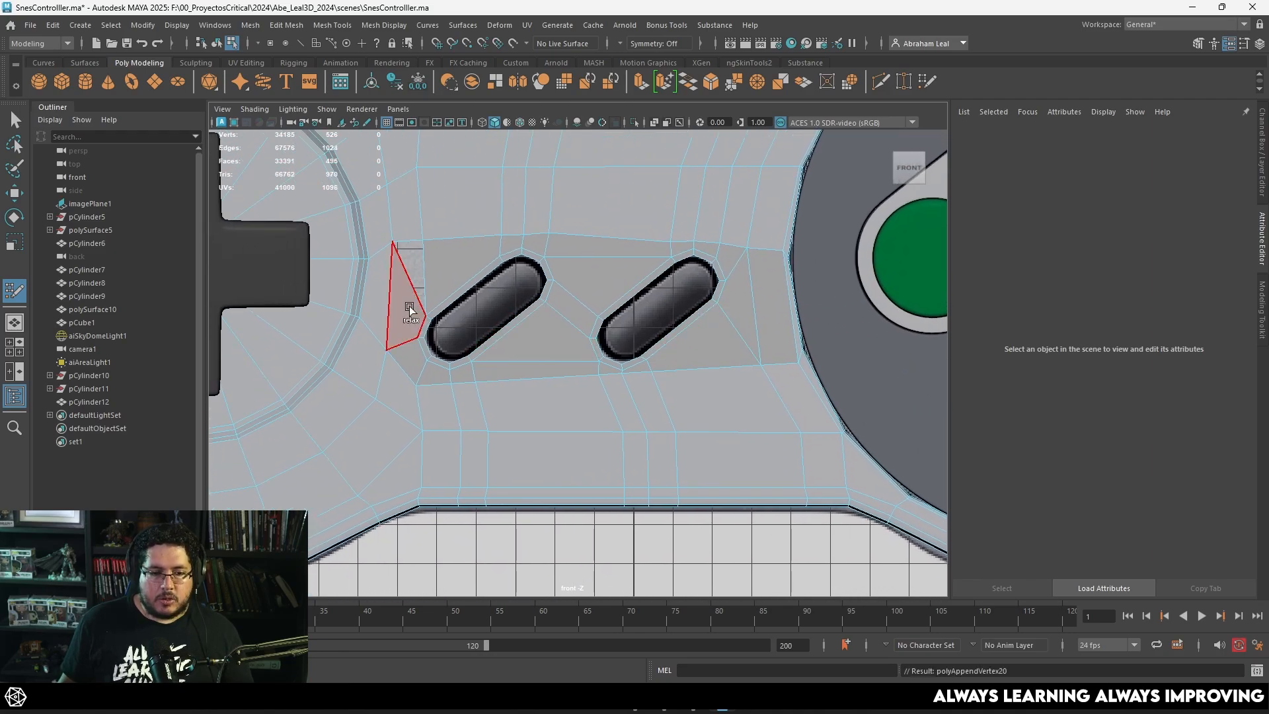
Step: Fill the remaining gap between the Select ring and the D-pad side of the shell with a Quad Draw face
middle_click_drag(456, 307, 545, 353, "alt")
scroll(503, 299, "down", 2)
middle_click_drag(496, 264, 526, 324, "alt")
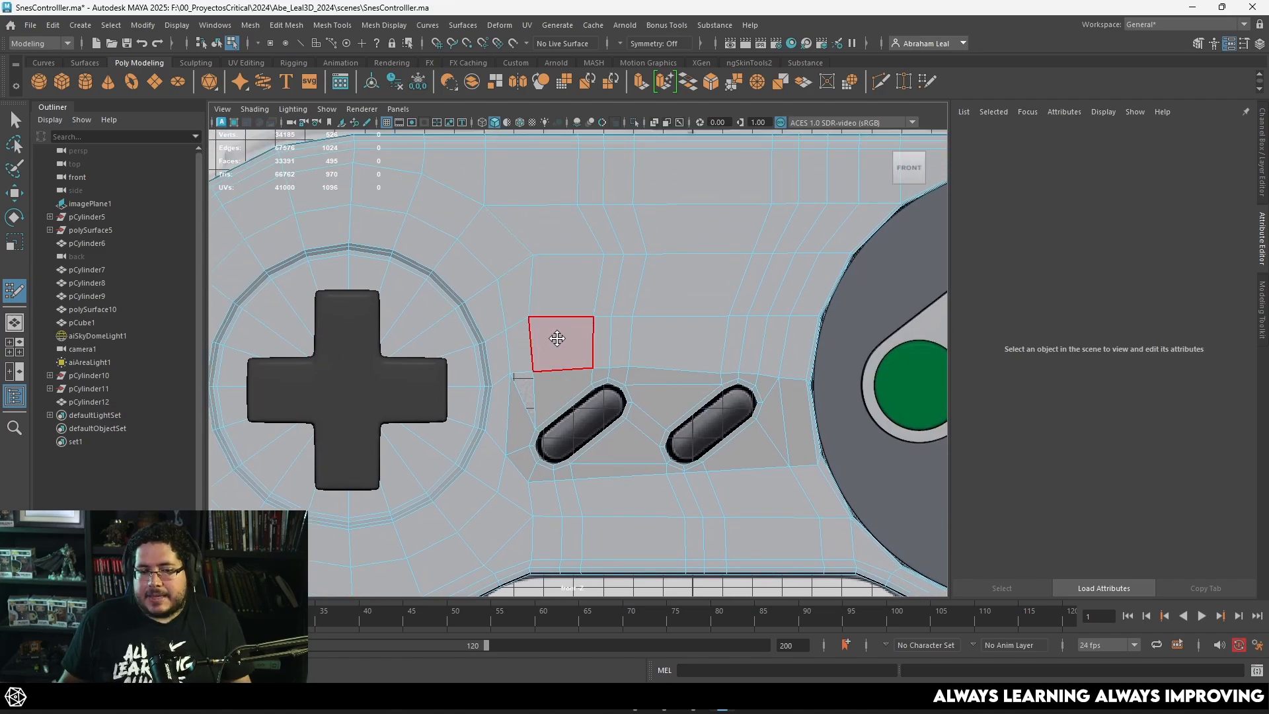
scroll(558, 339, "up", 2)
left_click(492, 395, "shift")
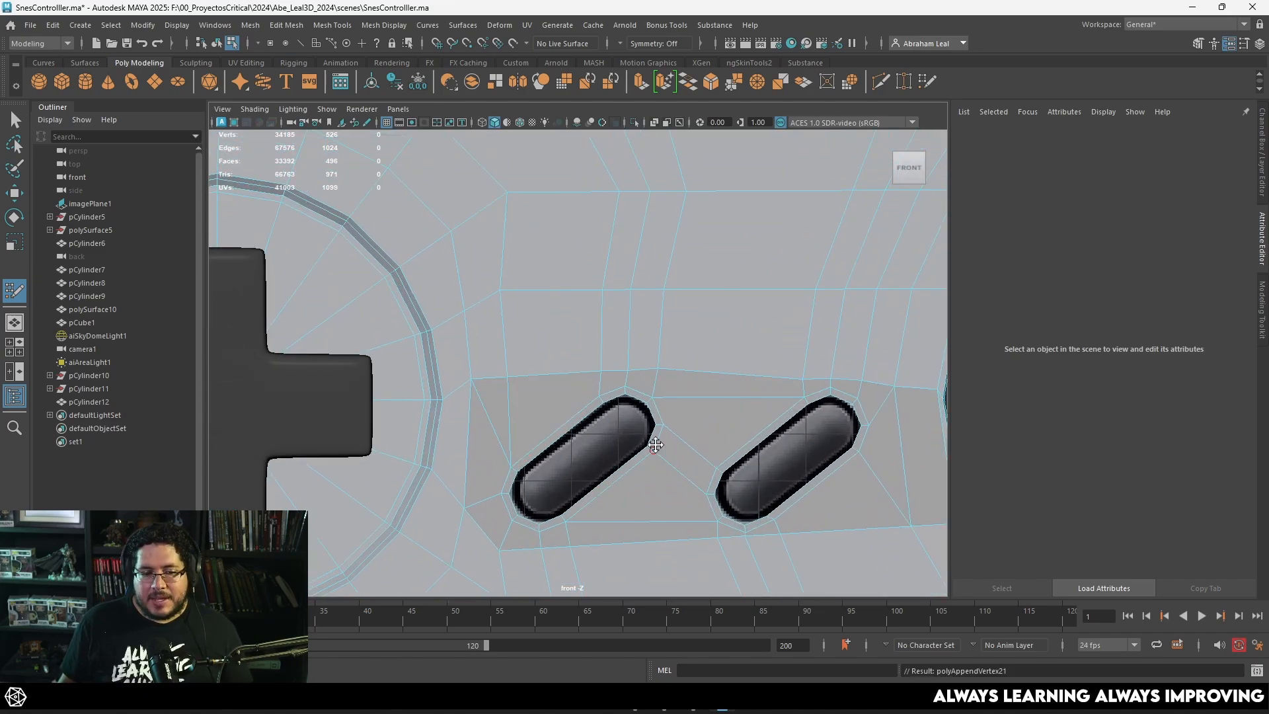
Step: Examine the edge flow around the Select and Start rings and across the surrounding shell in the front view
scroll(651, 439, "down", 2)
scroll(557, 331, "up", 1)
scroll(588, 333, "down", 2)
scroll(568, 377, "up", 2)
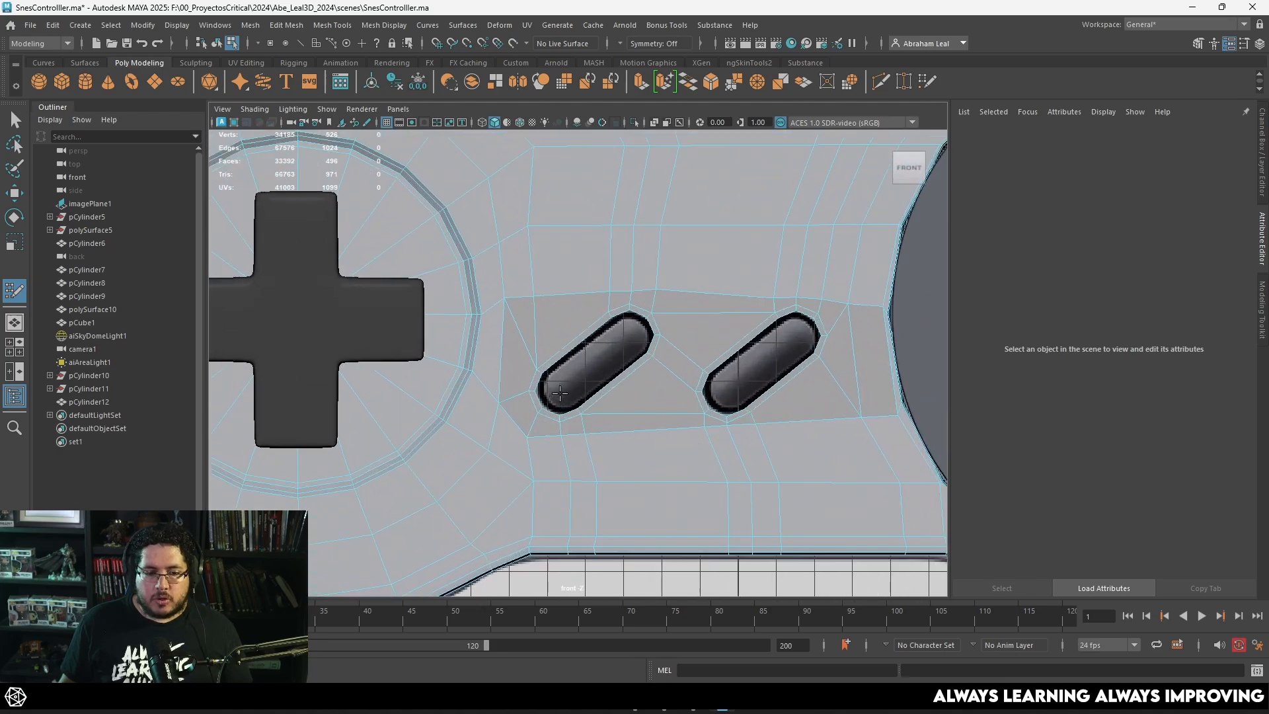
scroll(592, 385, "up", 1)
scroll(545, 366, "up", 1)
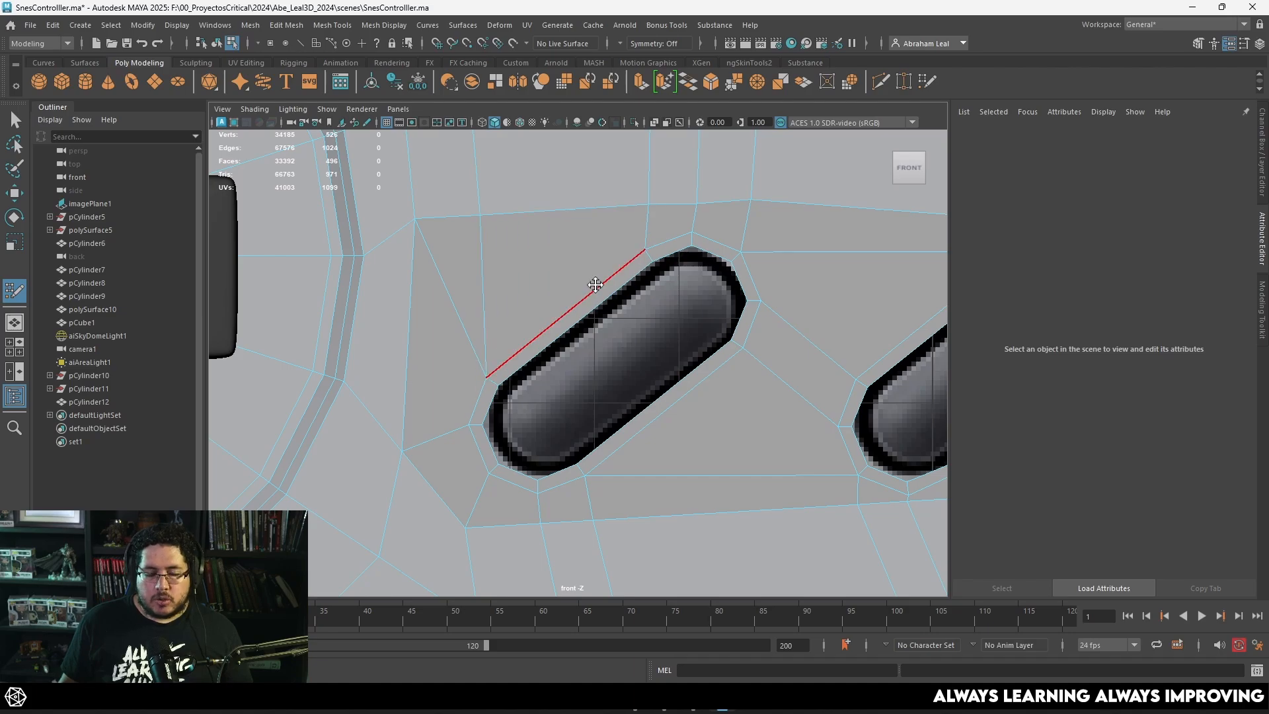
scroll(546, 282, "down", 5)
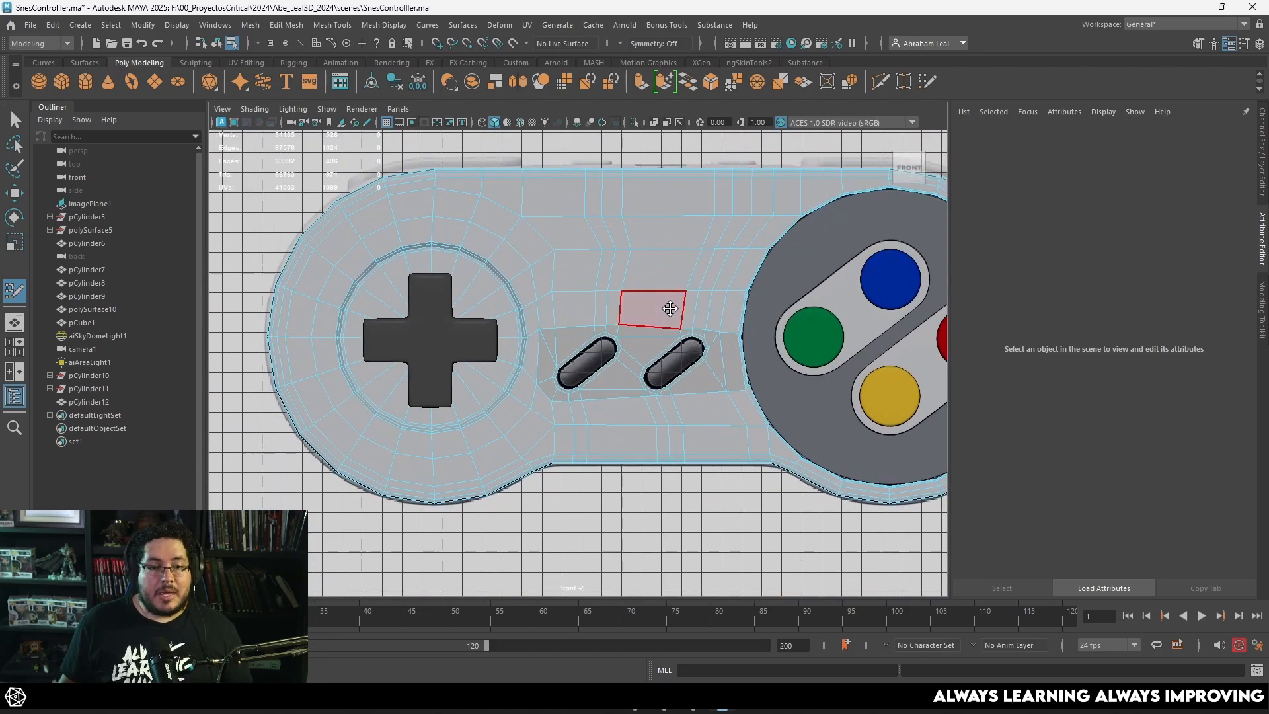
scroll(657, 287, "up", 5)
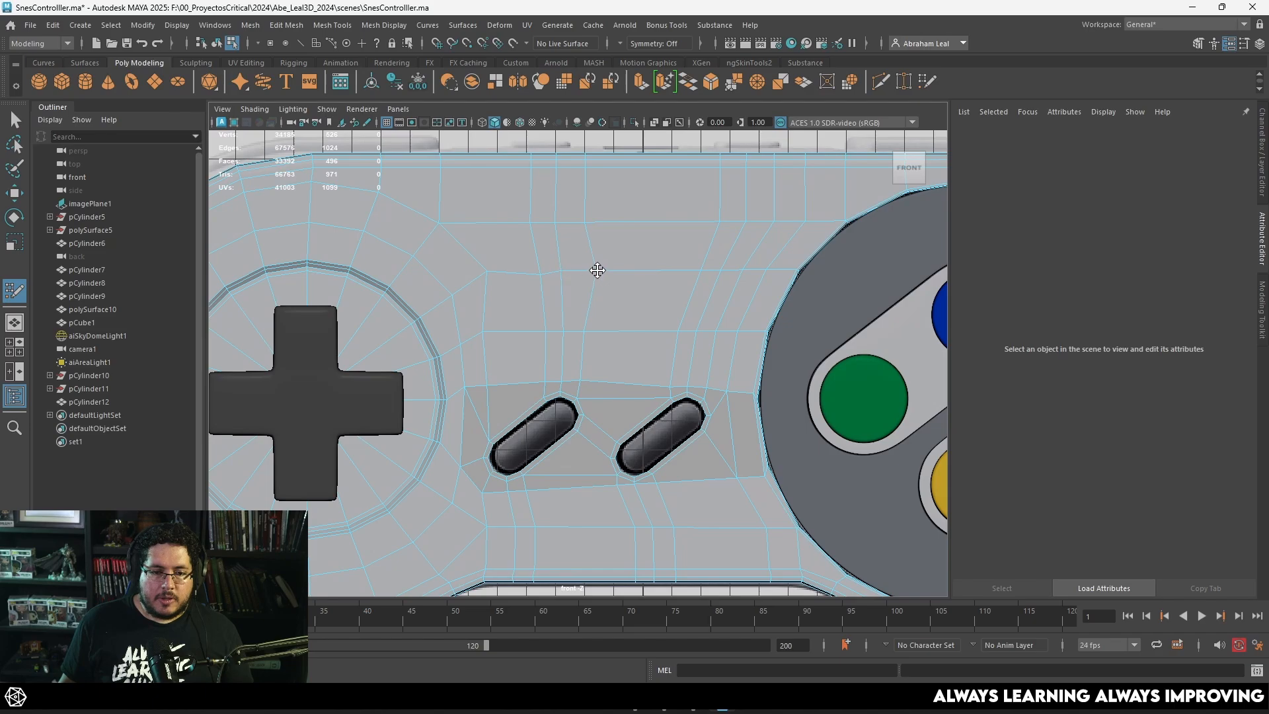
middle_click_drag(583, 274, 599, 263, "alt")
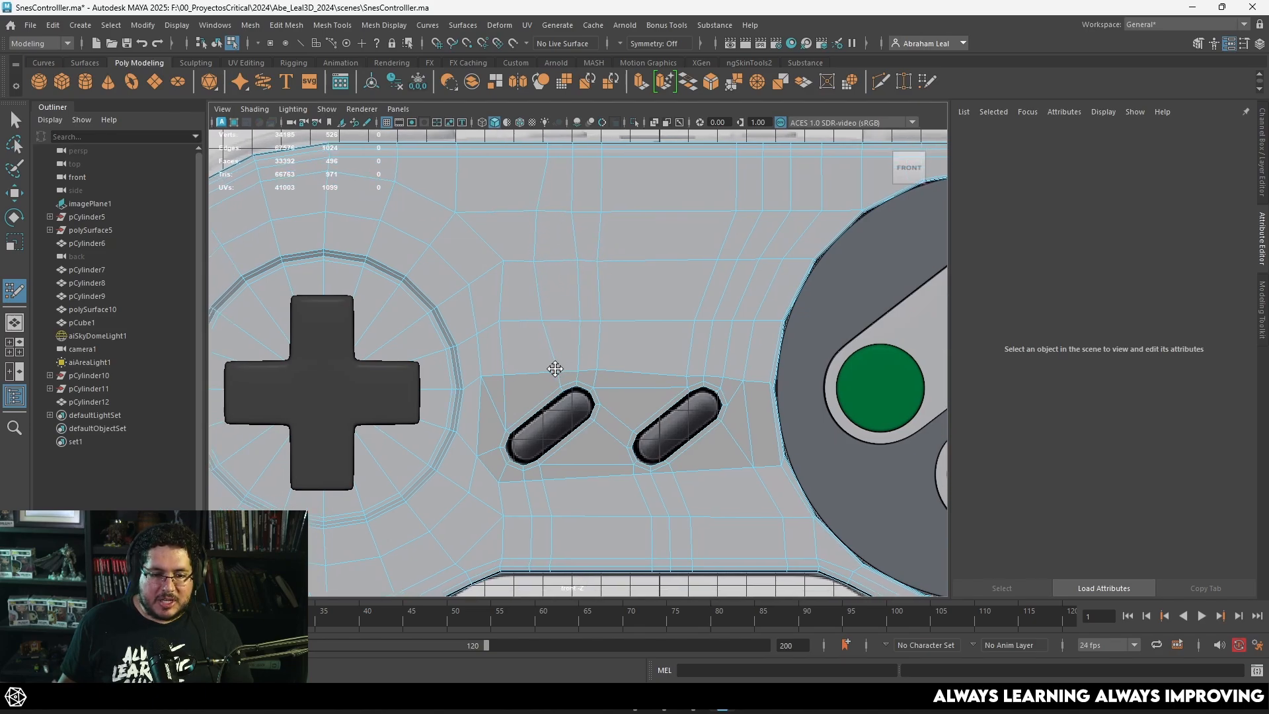
middle_click_drag(667, 333, 592, 273, "alt")
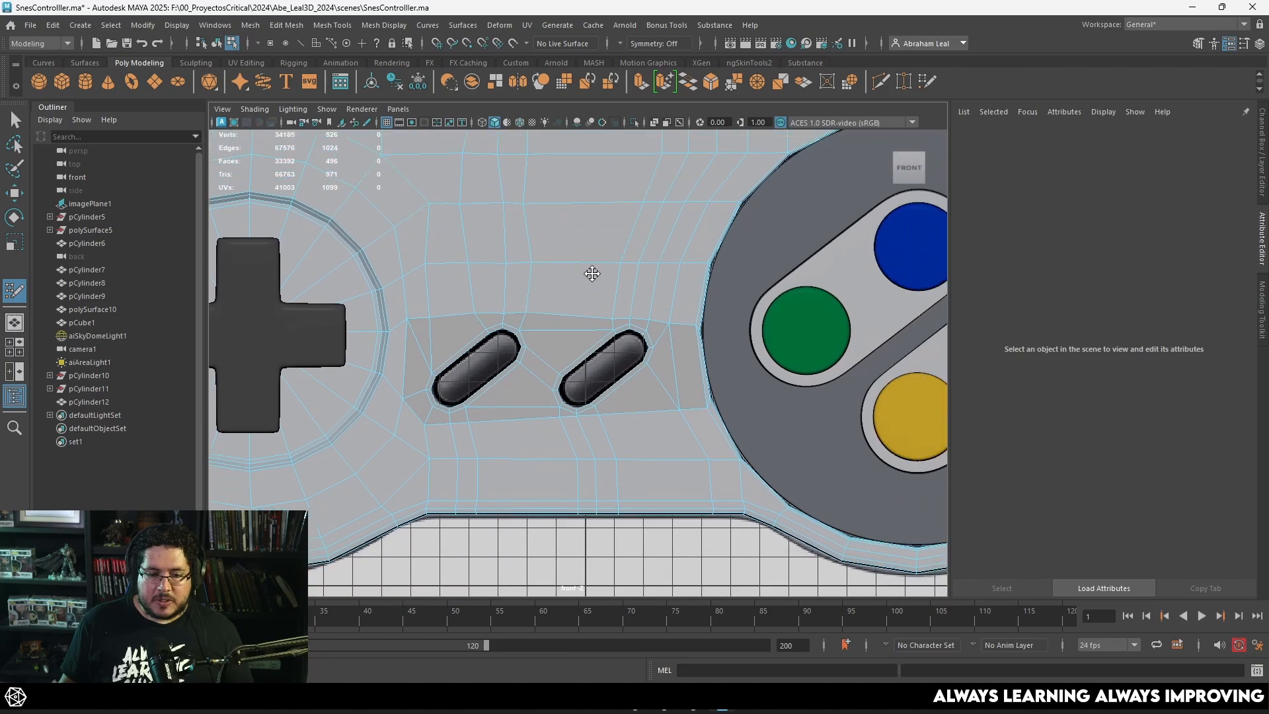
Step: Reposition the shell vertices above and below the Start ring and below the Select ring to even out the surrounding quads
scroll(605, 297, "up", 5)
middle_click_drag(716, 354, 640, 371, "alt")
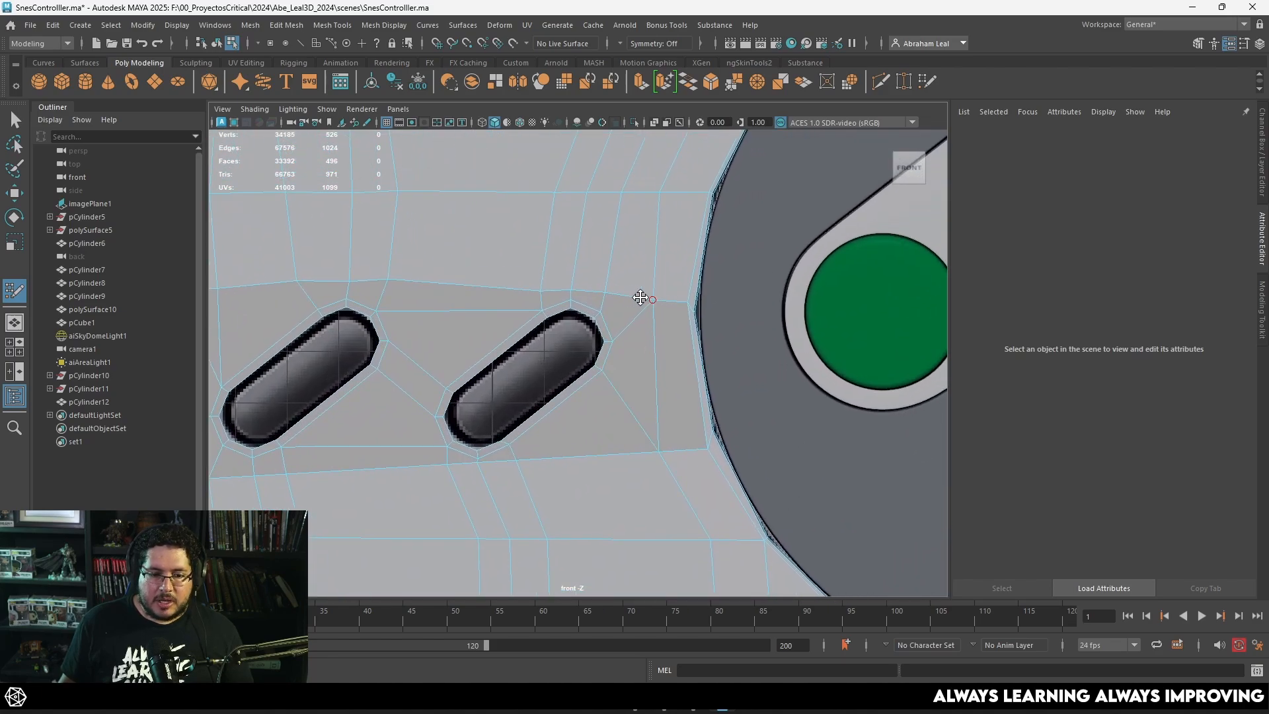
left_click_drag(539, 291, 535, 276)
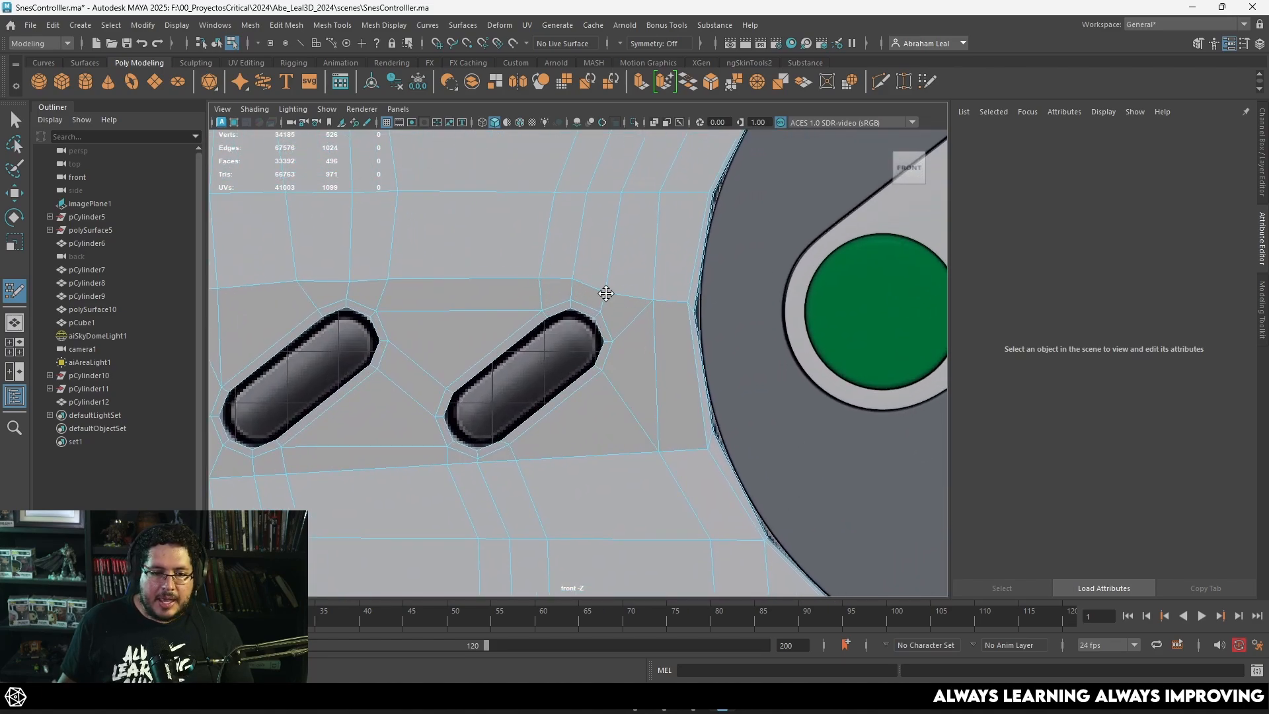
middle_click_drag(605, 322, 624, 261, "alt")
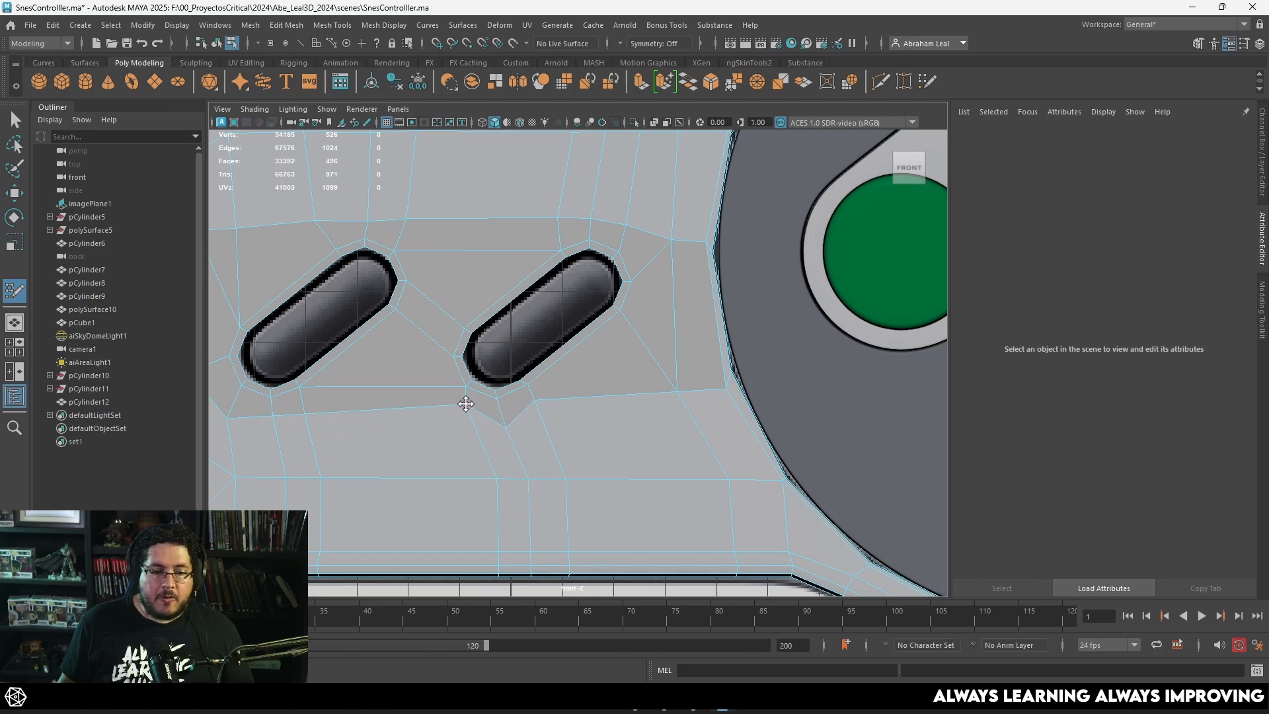
left_click_drag(466, 403, 466, 426)
left_click_drag(537, 401, 548, 423)
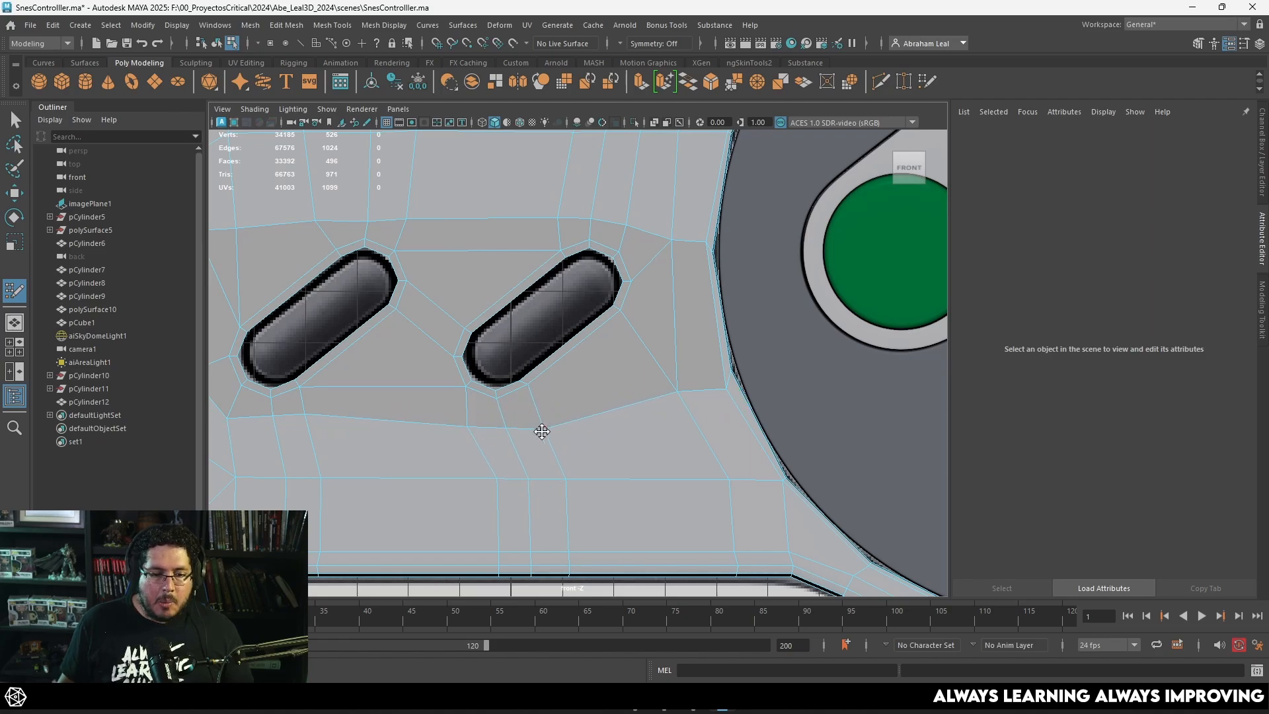
middle_click_drag(303, 438, 507, 415, "alt")
left_click_drag(512, 393, 512, 402)
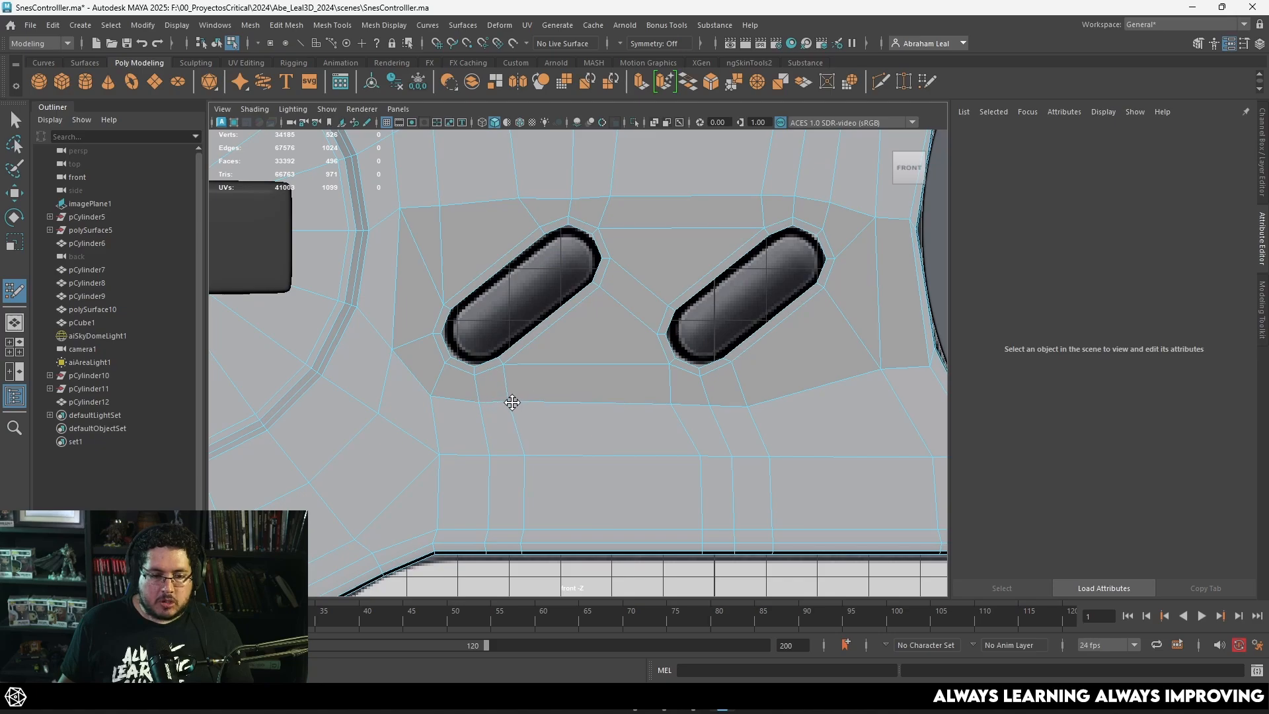
Step: Leave Quad Draw for the shaded perspective view and delete the construction history of the controller shell
scroll(542, 405, "down", 5)
key("space")
mouse_move(663, 395)
left_mouse_down()
mouse_move(669, 362)
mouse_move(589, 231)
left_mouse_up()
key("5")
right_click_drag(588, 232, 593, 212)
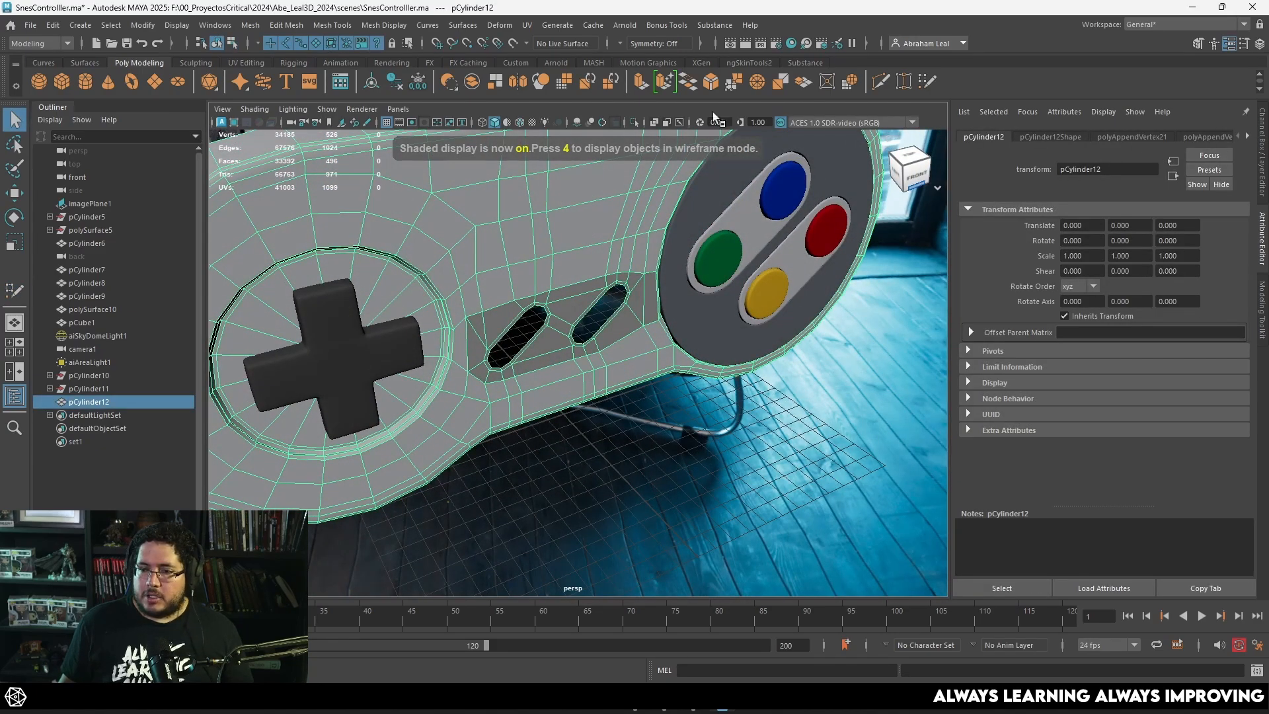
left_click(399, 88)
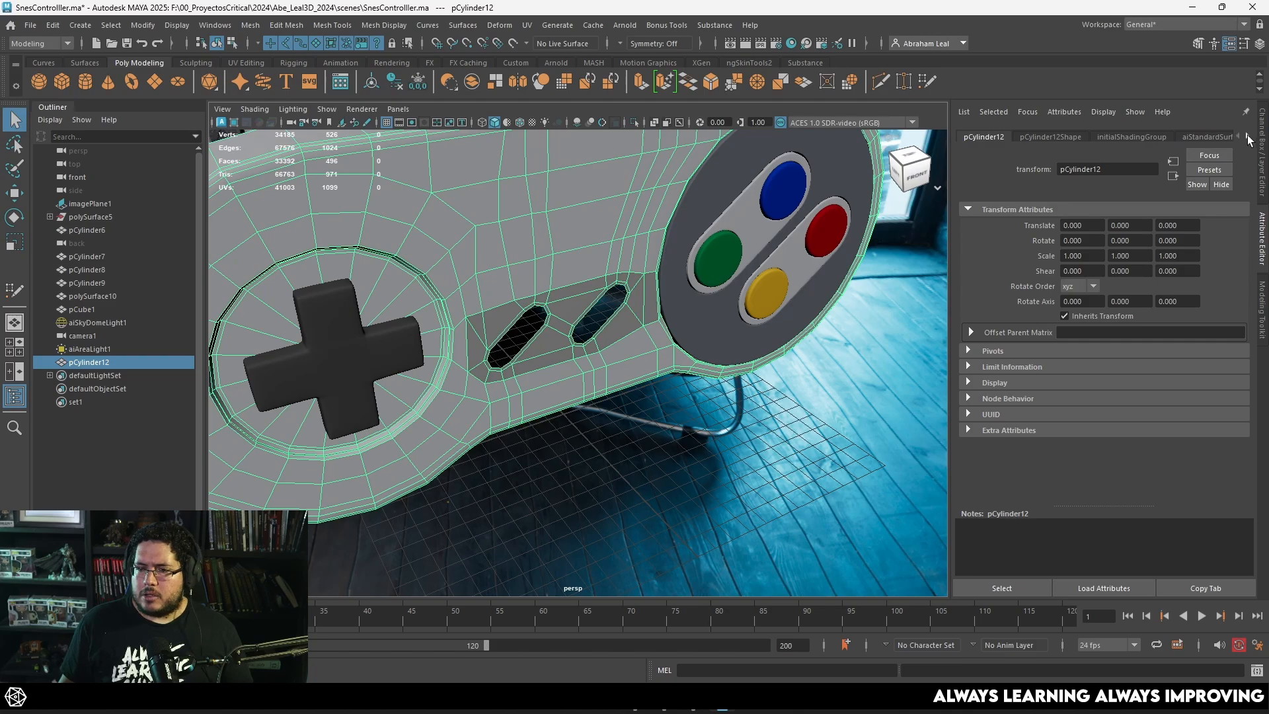
left_click(1248, 137)
Step: Extrude the border edge loops of both the Select and Start openings inward to form their side walls
right_click_drag(538, 180, 640, 545)
left_click(676, 467)
left_click_drag(677, 467, 452, 314, "alt")
left_click(669, 425)
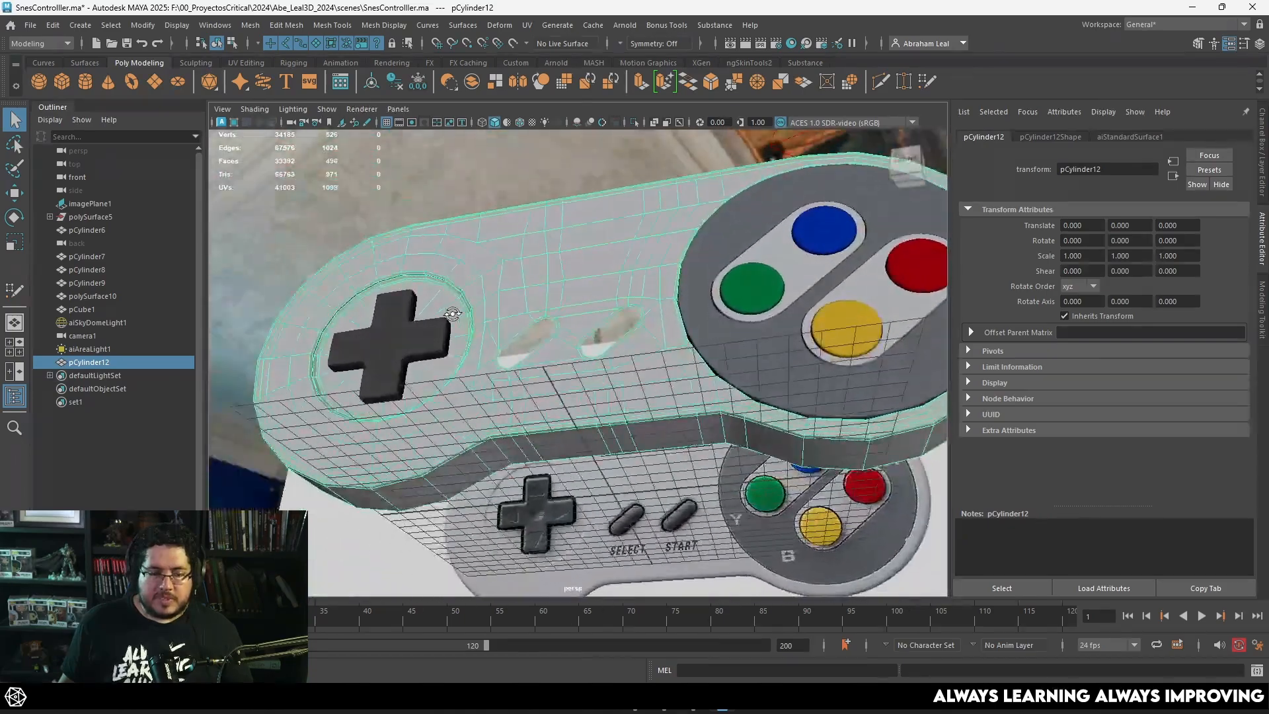
scroll(502, 322, "up", 5)
right_click_drag(470, 263, 474, 251)
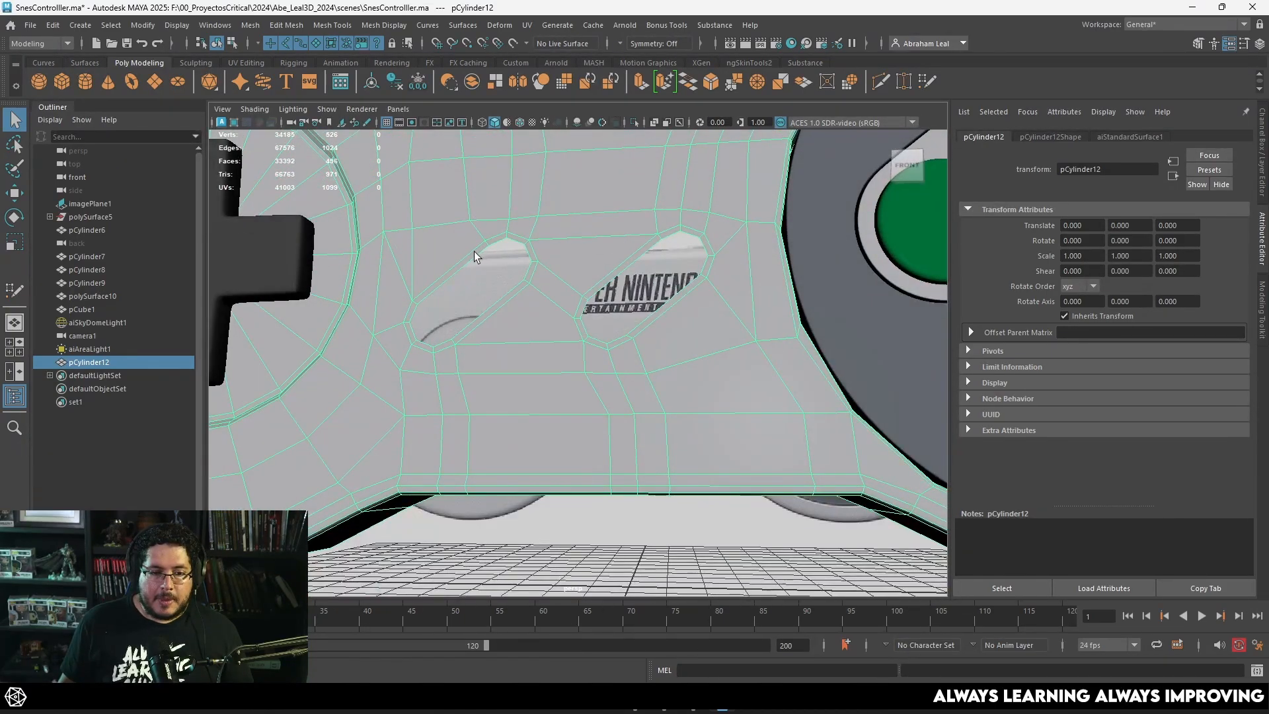
double_click(477, 256)
double_click(637, 265, "shift")
left_click_drag(637, 264, 527, 288, "alt")
key("w")
middle_click_drag(620, 556, 608, 421, "alt")
left_click_drag(627, 416, 603, 368, "alt")
key("ctrl+e")
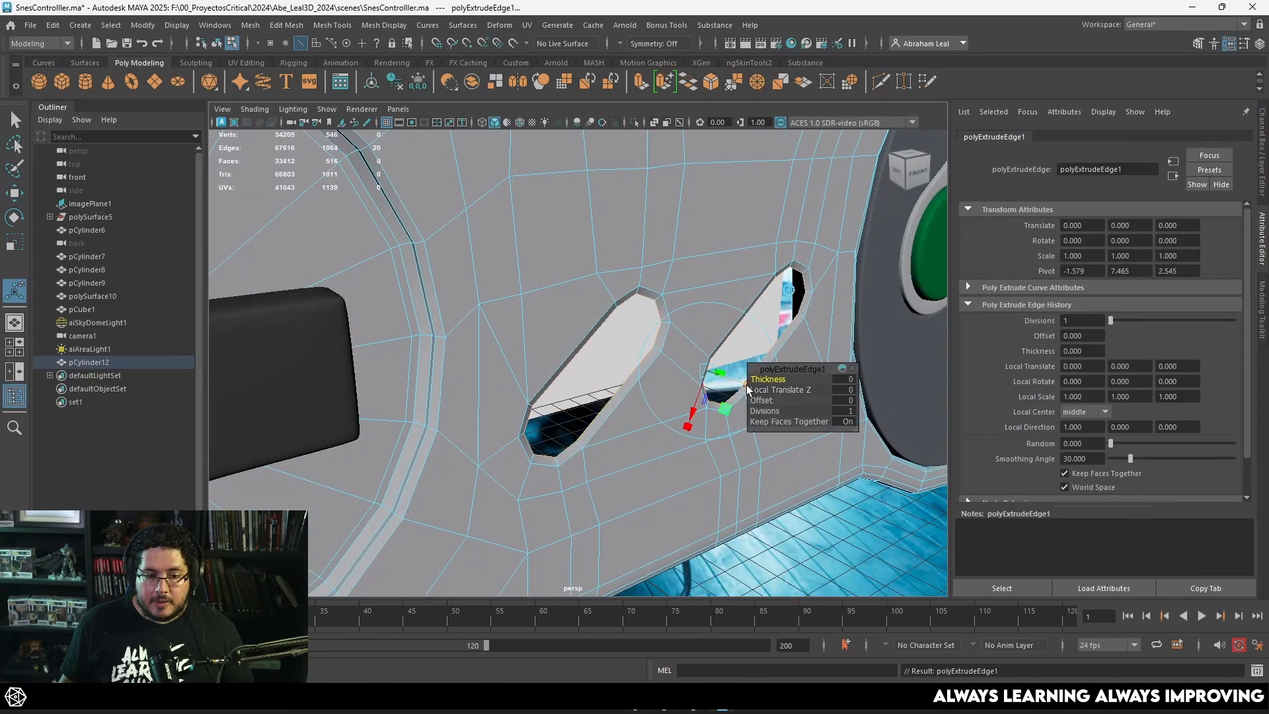
left_click_drag(747, 385, 609, 280)
scroll(661, 260, "down", 5)
Step: Return to object mode and examine the extruded button openings on the whole controller
key("q")
key("F8")
scroll(644, 429, "down", 1)
left_click(649, 439)
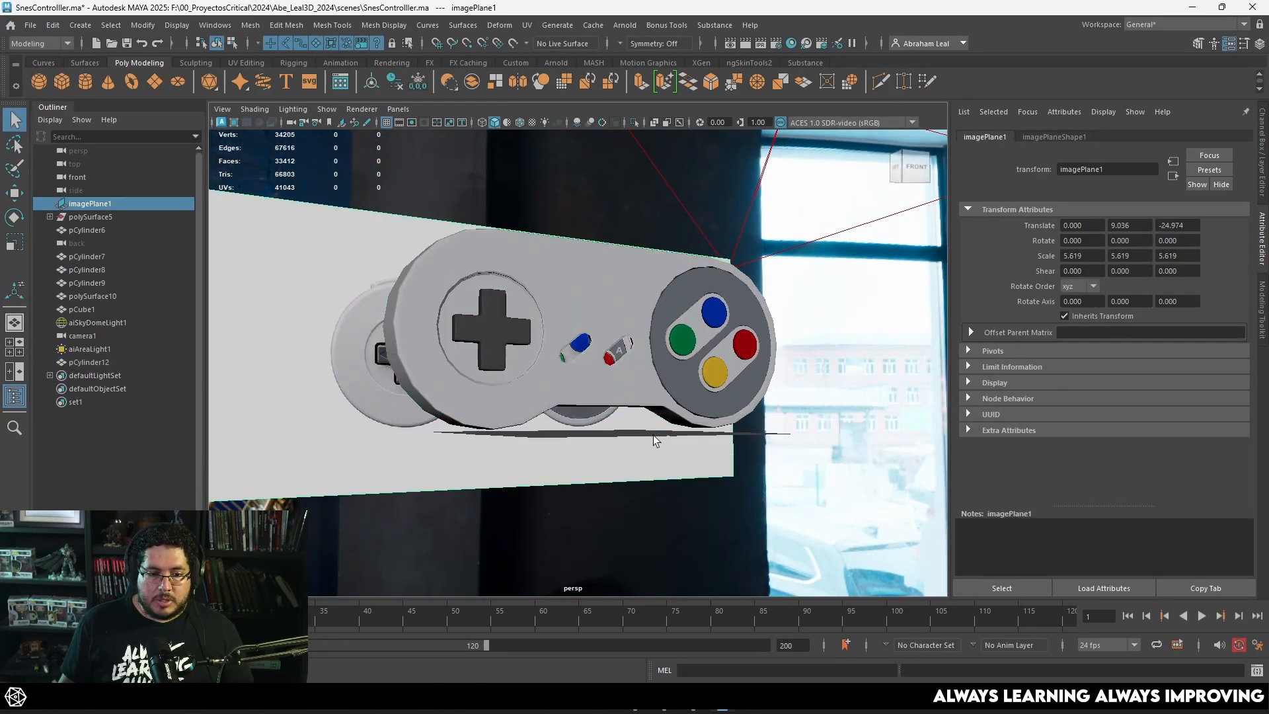
left_click_drag(653, 435, 598, 428, "alt")
left_click(601, 371)
left_click_drag(601, 371, 585, 379, "alt")
scroll(586, 379, "up", 5)
scroll(585, 380, "down", 5)
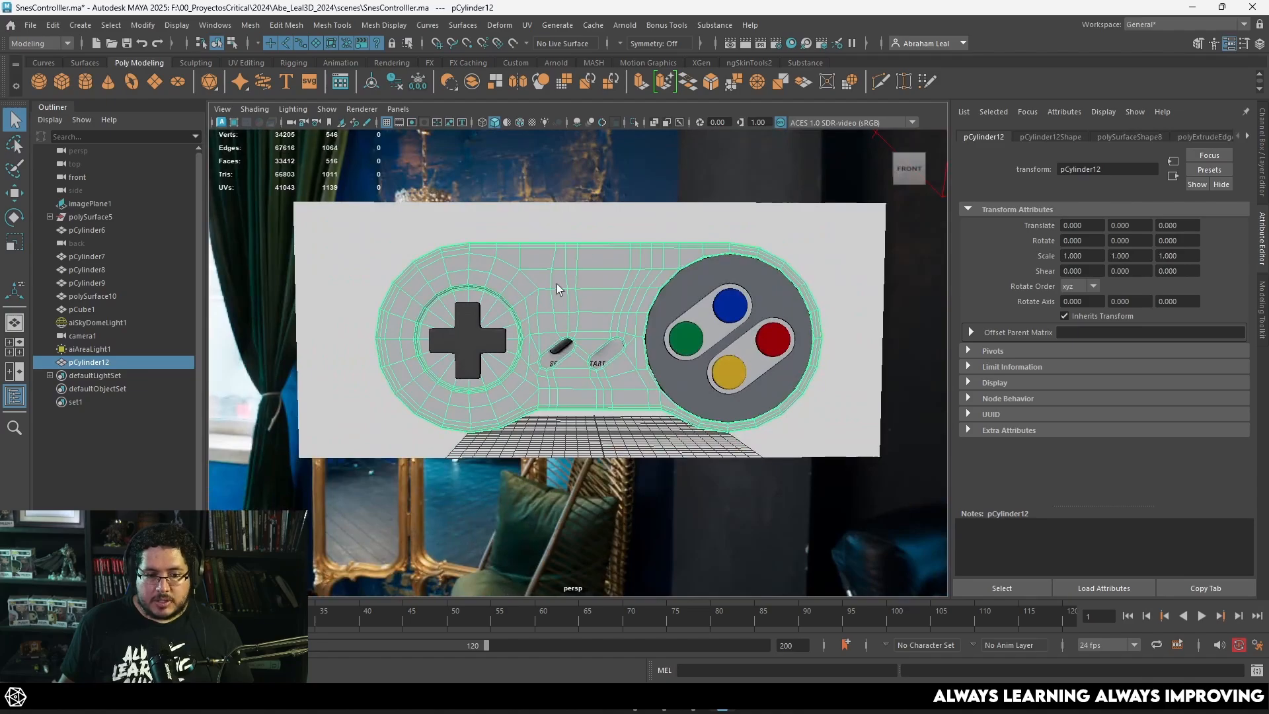
Step: Straighten two neighbouring vertical edge loops above the Select opening by scaling each one flat horizontally
middle_click_drag(557, 284, 587, 371, "alt")
scroll(587, 371, "up", 5)
right_click_drag(589, 304, 589, 270)
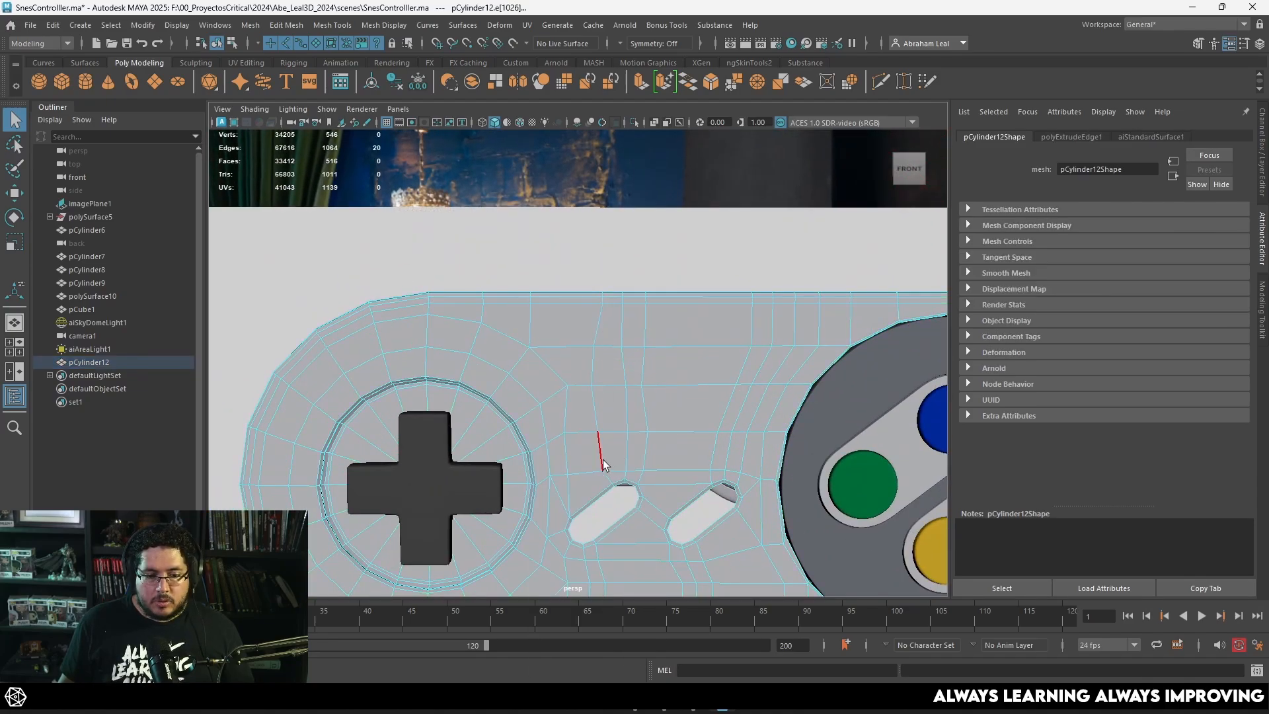
left_click_drag(604, 328, 624, 365, "alt")
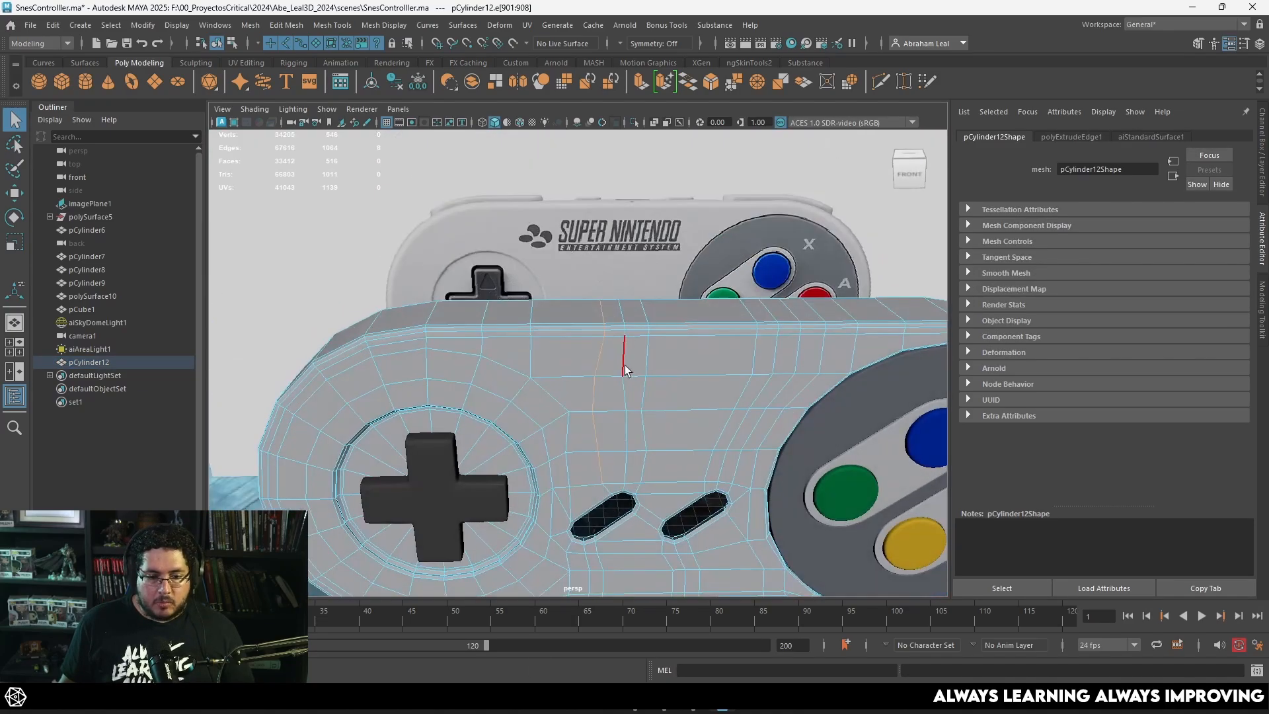
key("r")
left_click_drag(608, 423, 628, 446, "alt")
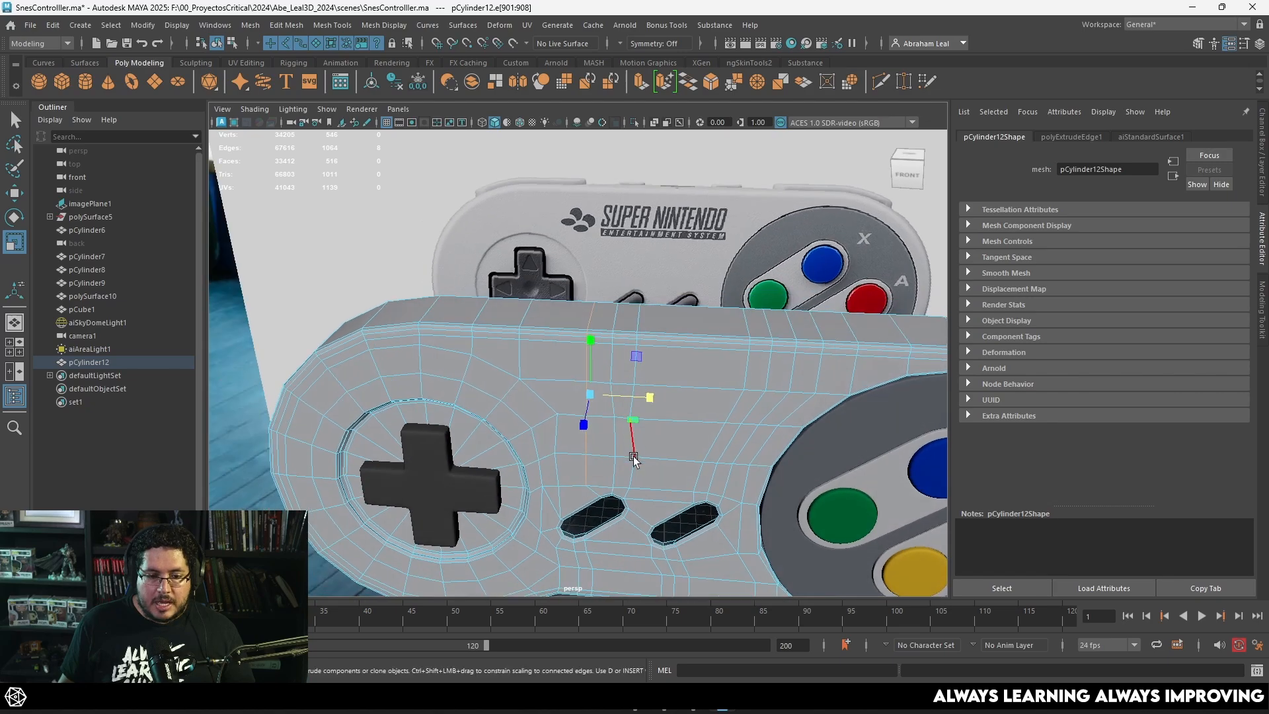
left_click(616, 419)
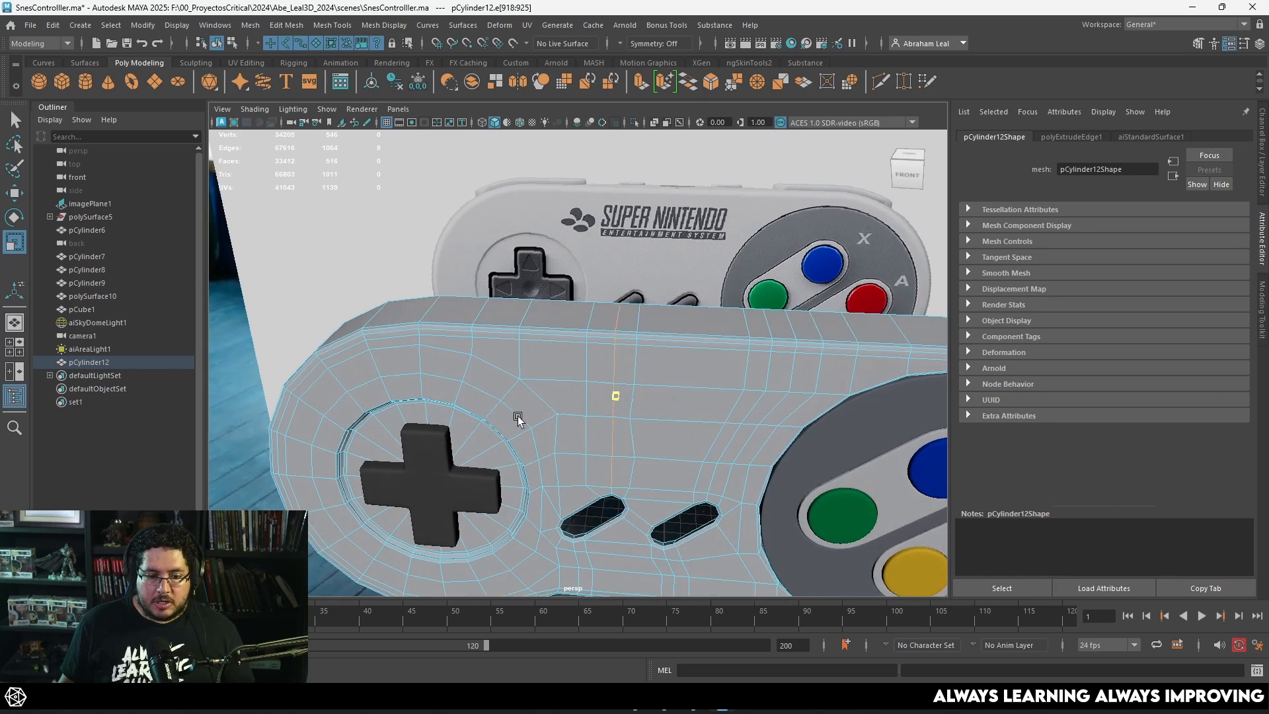
Step: Straighten the next vertical edge loop toward the Start opening and adjust its horizontal position
left_click(644, 330)
double_click(642, 326, "shift")
mouse_move(692, 399)
left_mouse_down()
mouse_move(661, 404)
mouse_move(702, 398)
left_mouse_up()
key("w")
left_click_drag(702, 398, 701, 379, "alt")
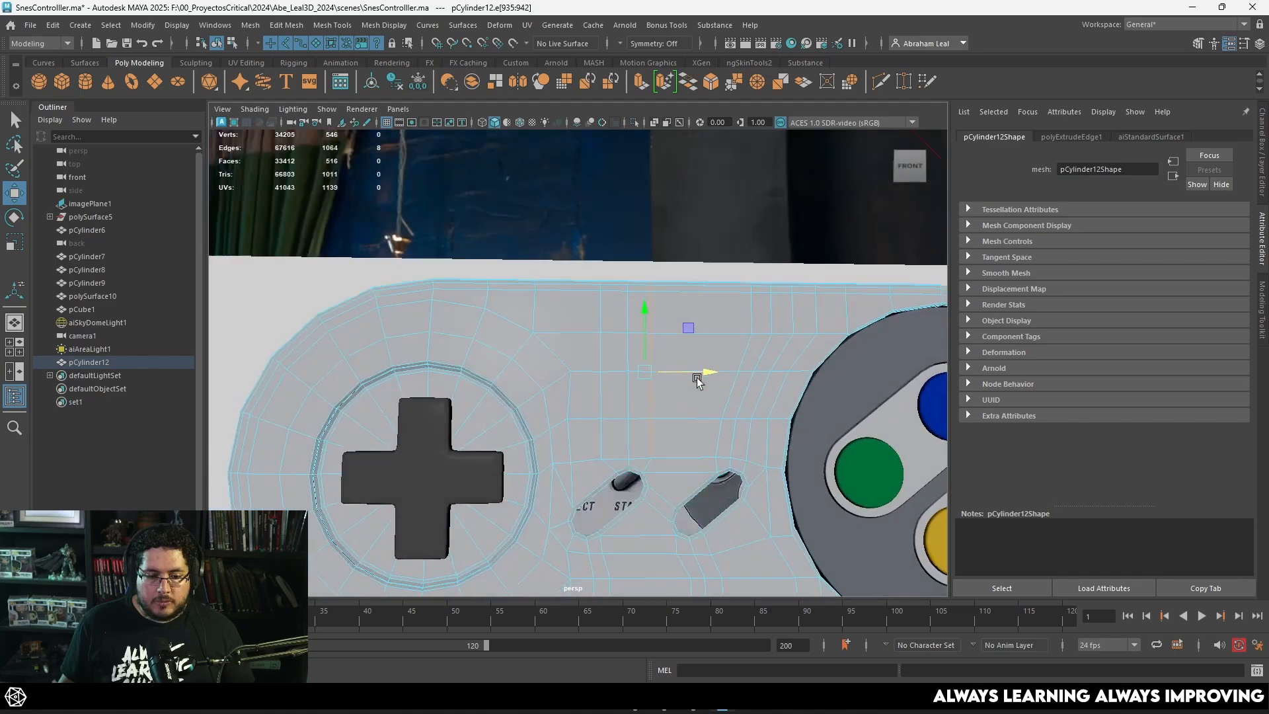
Step: Examine the edge flow around the Select opening up close
middle_click_drag(701, 379, 687, 294, "alt")
scroll(661, 391, "up", 1)
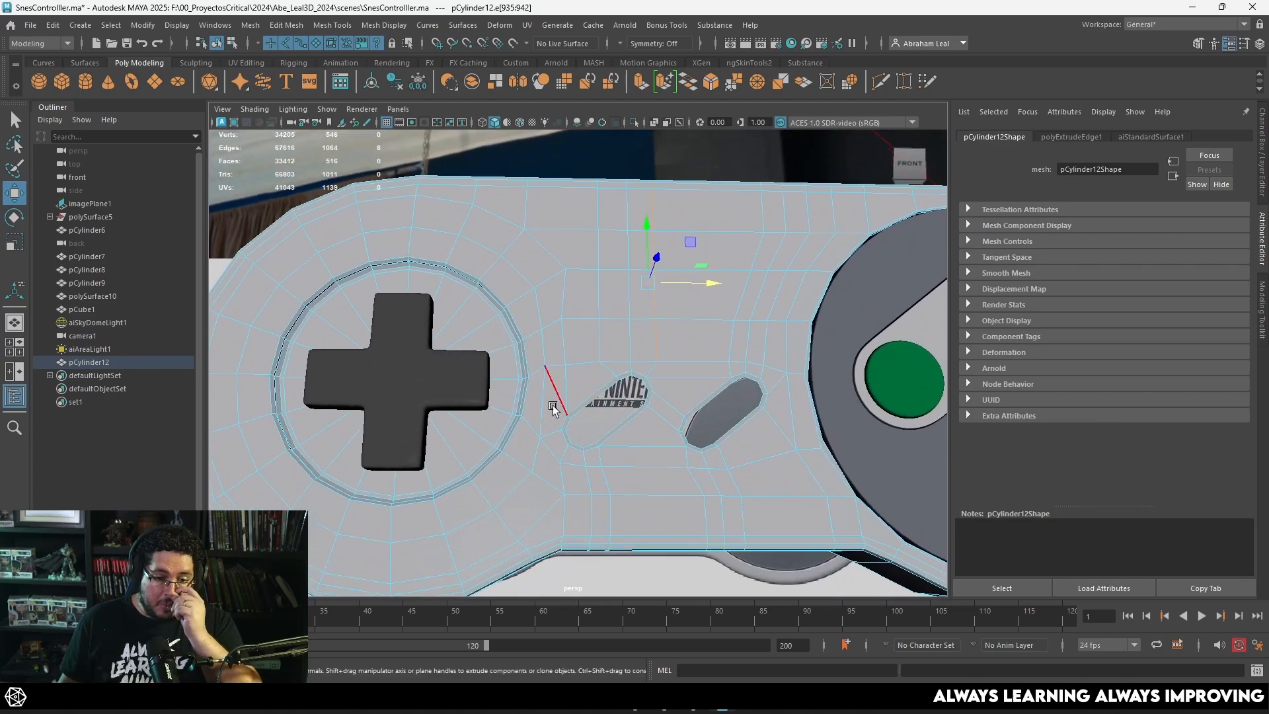
scroll(615, 405, "up", 4)
scroll(611, 405, "down", 5)
scroll(586, 427, "up", 5)
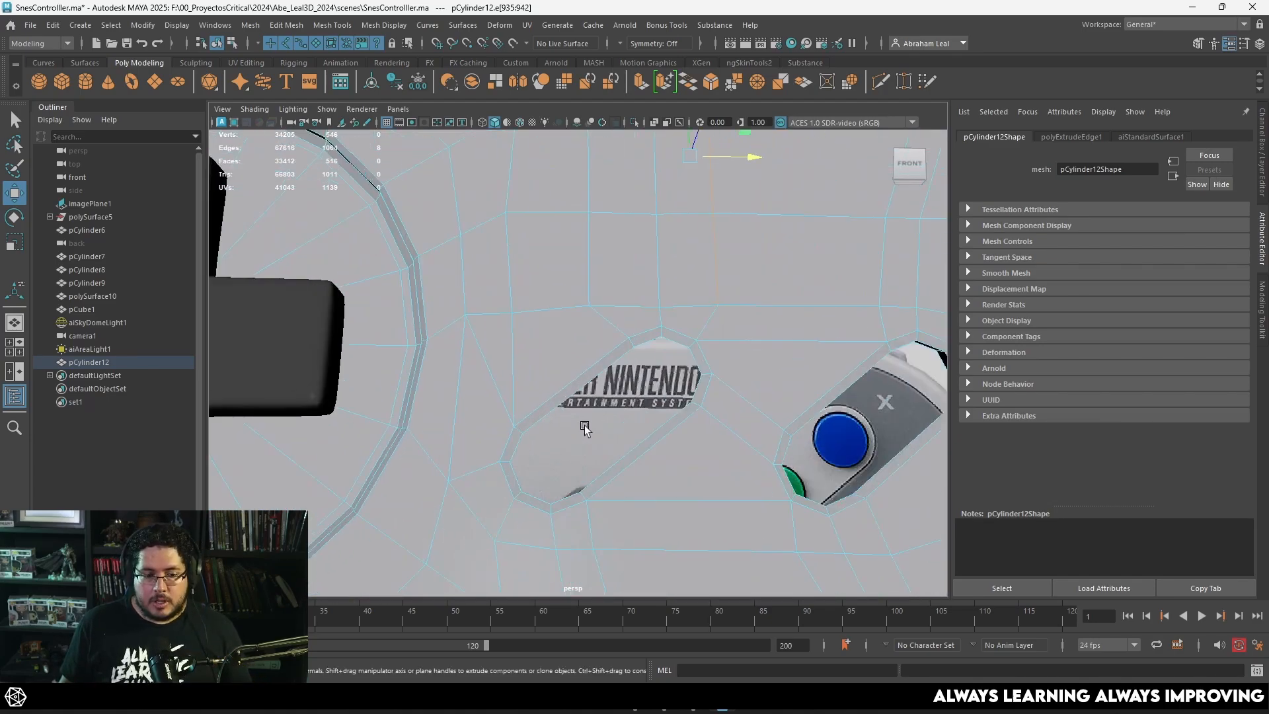
middle_click_drag(546, 359, 576, 309, "alt")
scroll(529, 339, "down", 5)
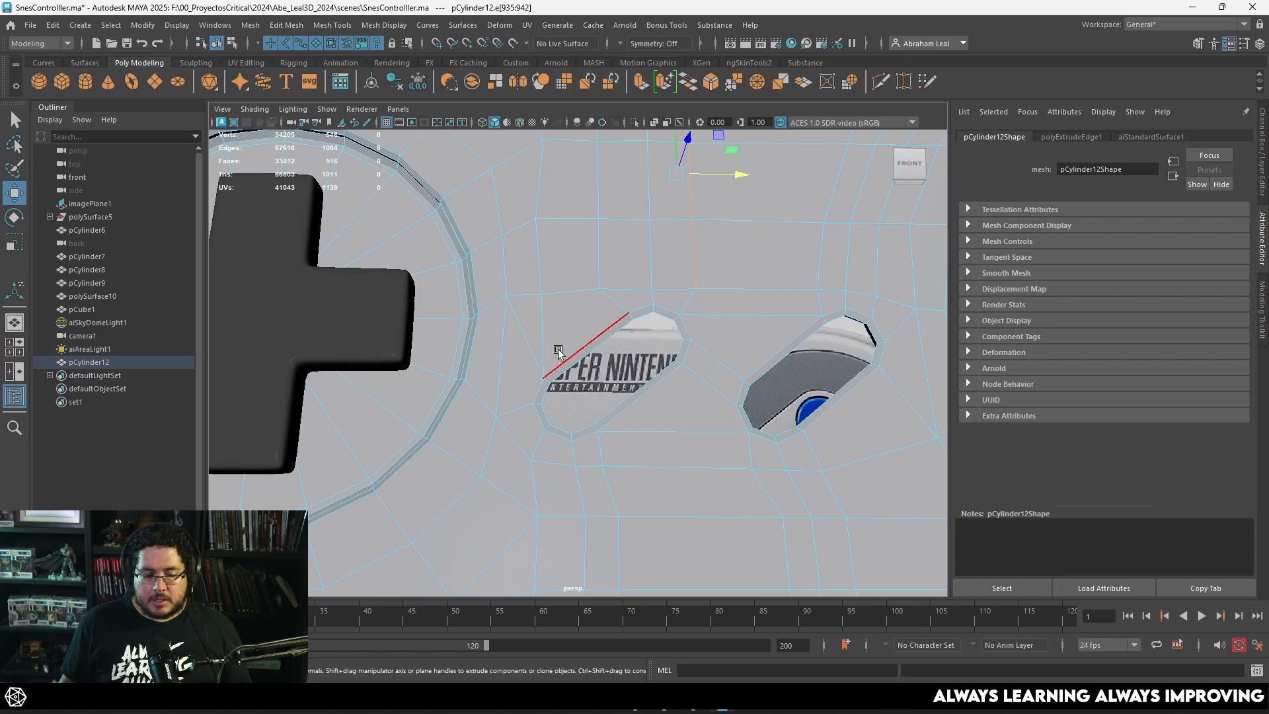
Step: Check the shell in smooth mesh preview, then return it to the unsmoothed display
scroll(557, 353, "down", 5)
left_click_drag(559, 354, 581, 396, "alt")
right_click_drag(637, 356, 713, 283)
scroll(724, 278, "down", 5)
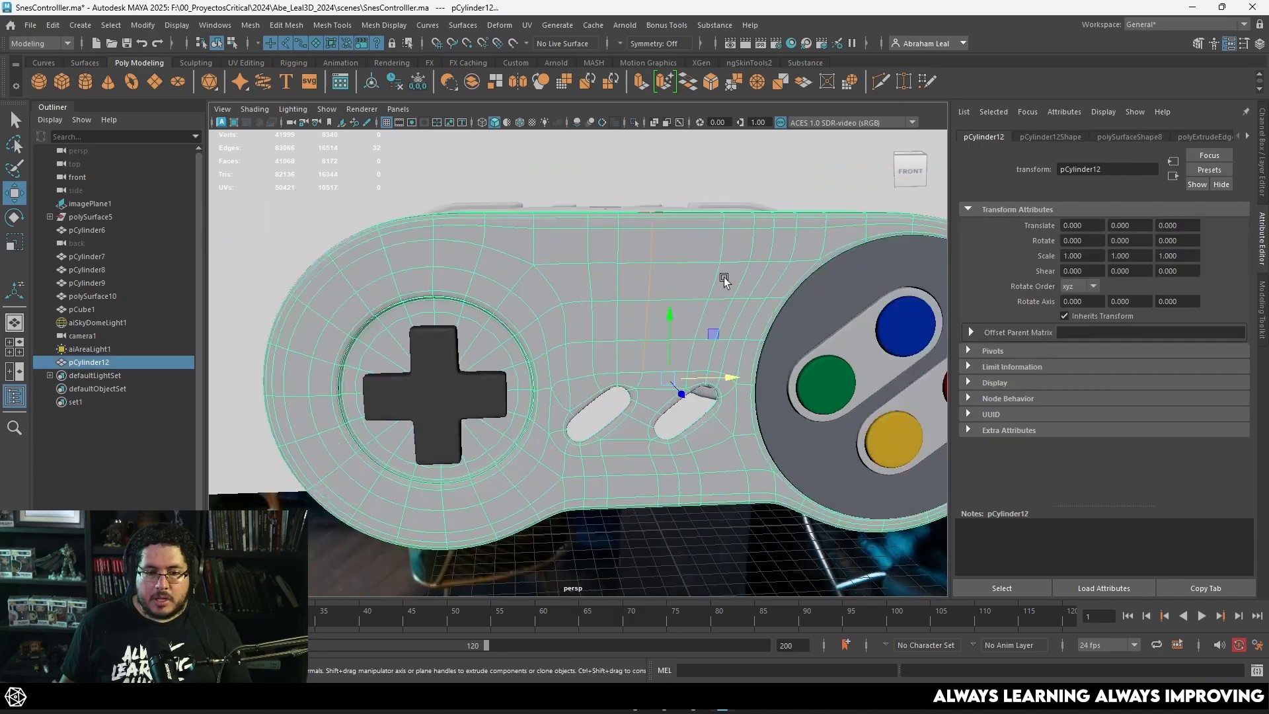
left_click(722, 533)
left_click_drag(722, 532, 685, 485, "alt")
scroll(629, 399, "up", 5)
left_click(664, 403)
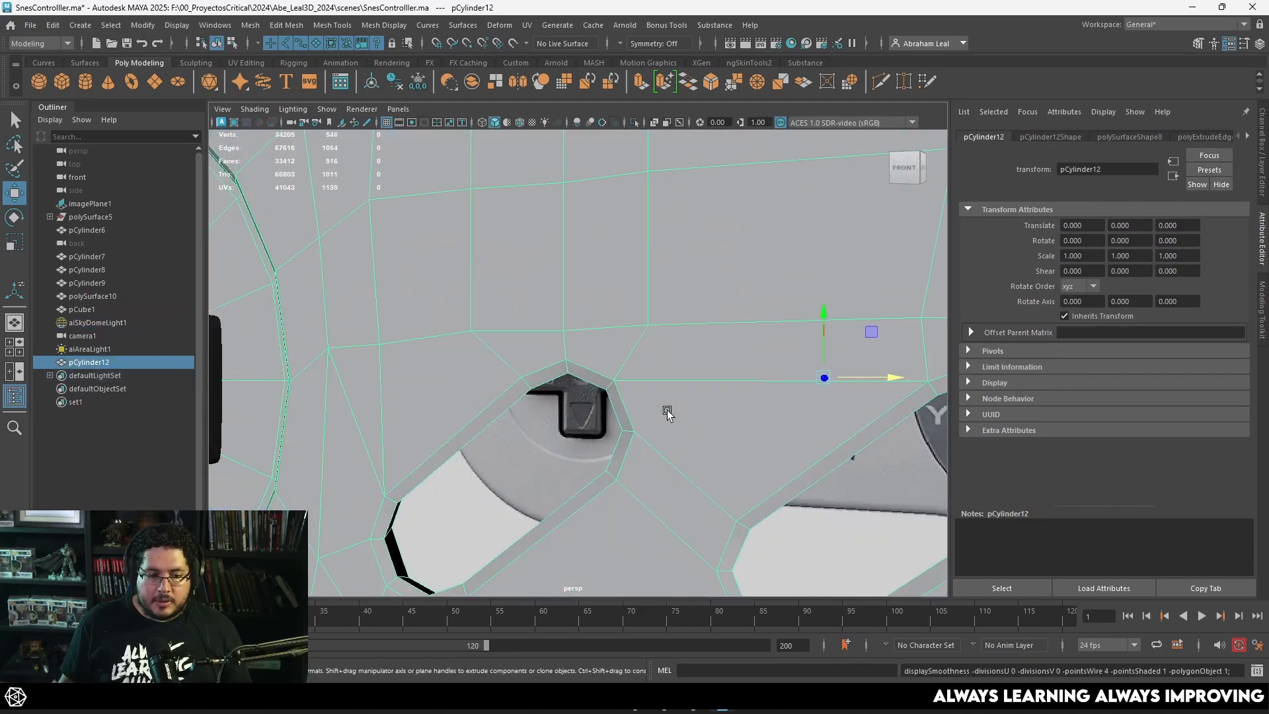
Step: Try to bevel the rim edges along the upper side of the Select opening
left_click_drag(664, 403, 580, 297, "alt")
right_click_drag(567, 263, 568, 241)
left_click(553, 262)
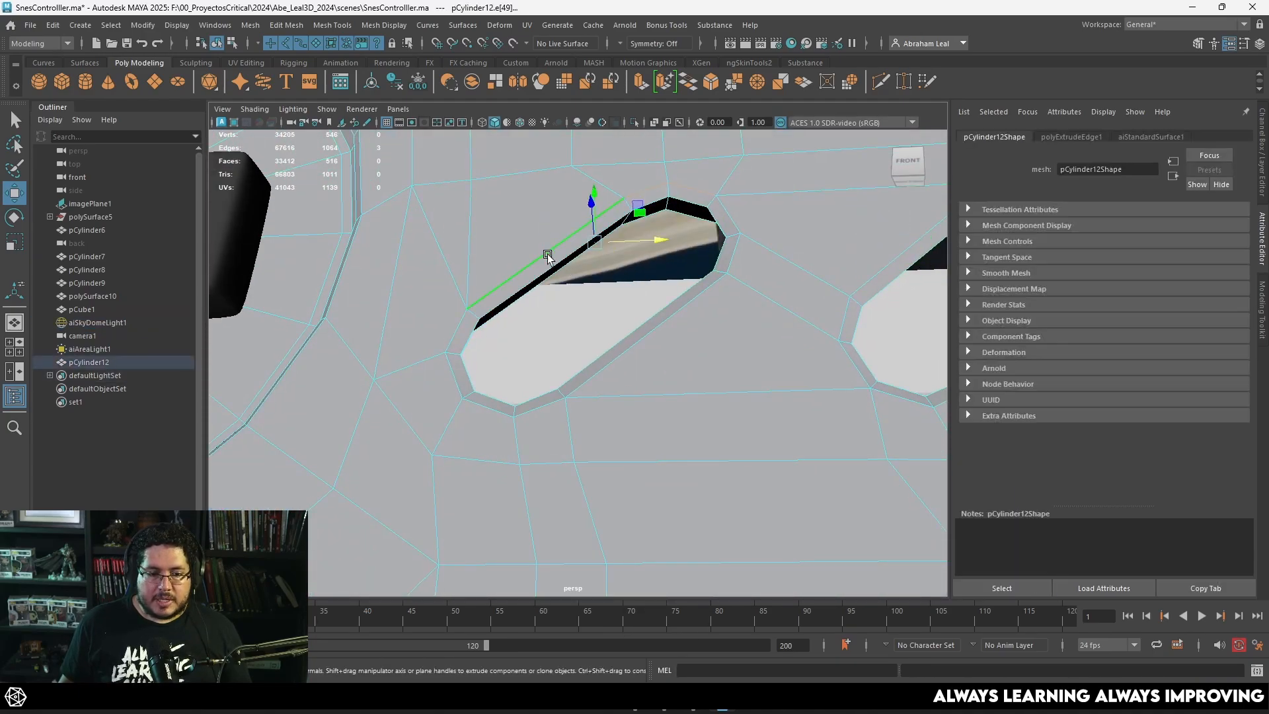
left_click(709, 83)
key("ctrl+z")
Step: Insert supporting edge loops around the rim and inner wall of the button openings with the Multi-Cut tool
right_click_drag(726, 173, 872, 114)
left_click(880, 82)
scroll(619, 285, "up", 5)
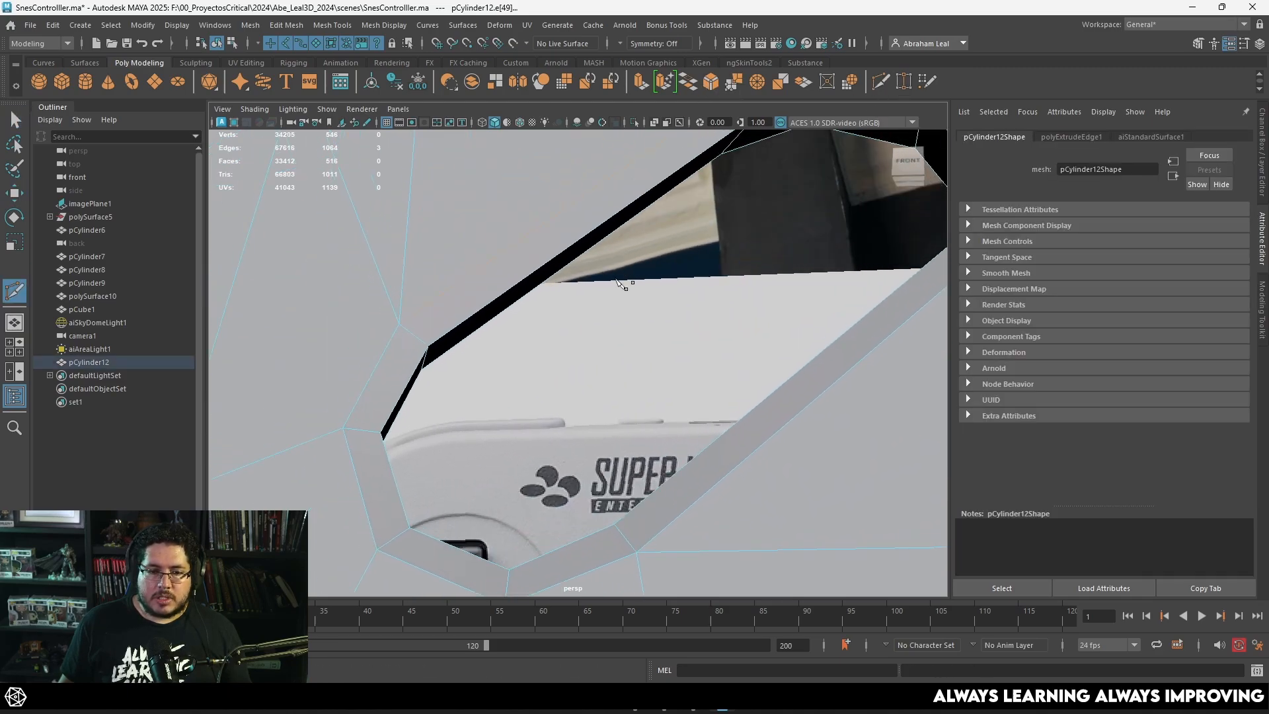
left_click(402, 326, "ctrl")
left_click_drag(454, 352, 328, 275, "alt")
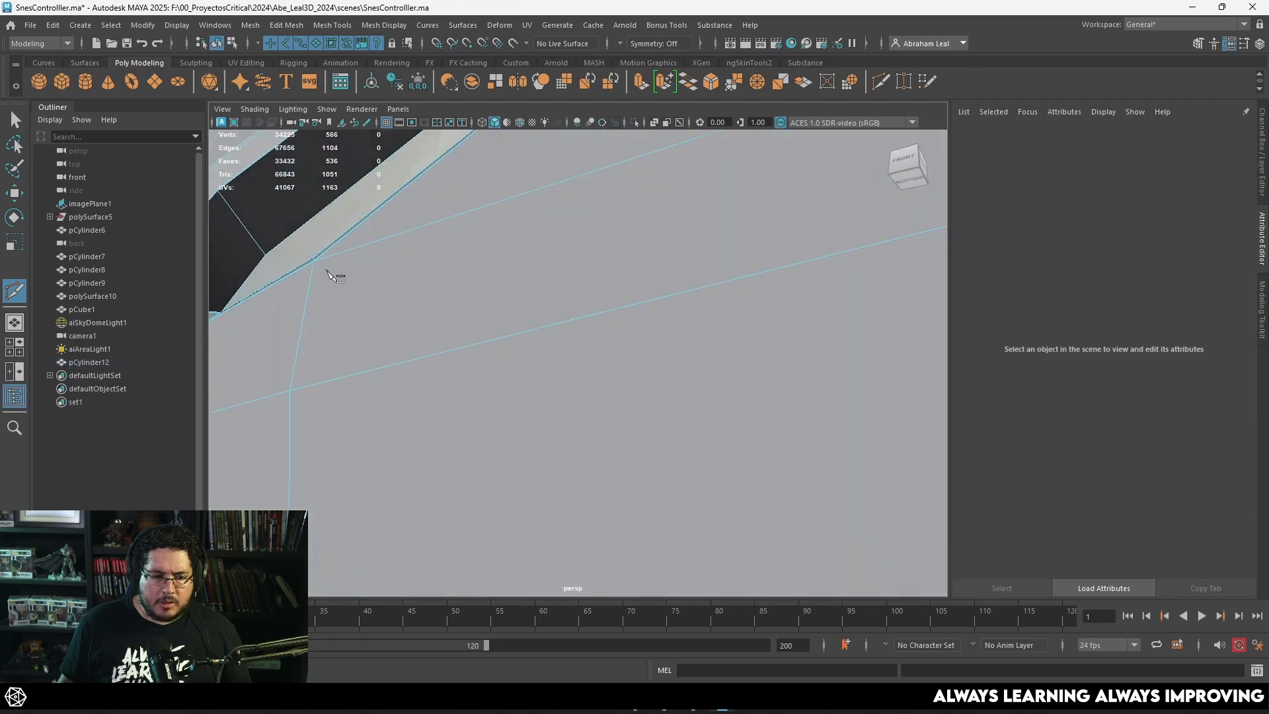
middle_click_drag(329, 275, 462, 363, "alt")
left_click(372, 336, "ctrl")
scroll(436, 347, "down", 6)
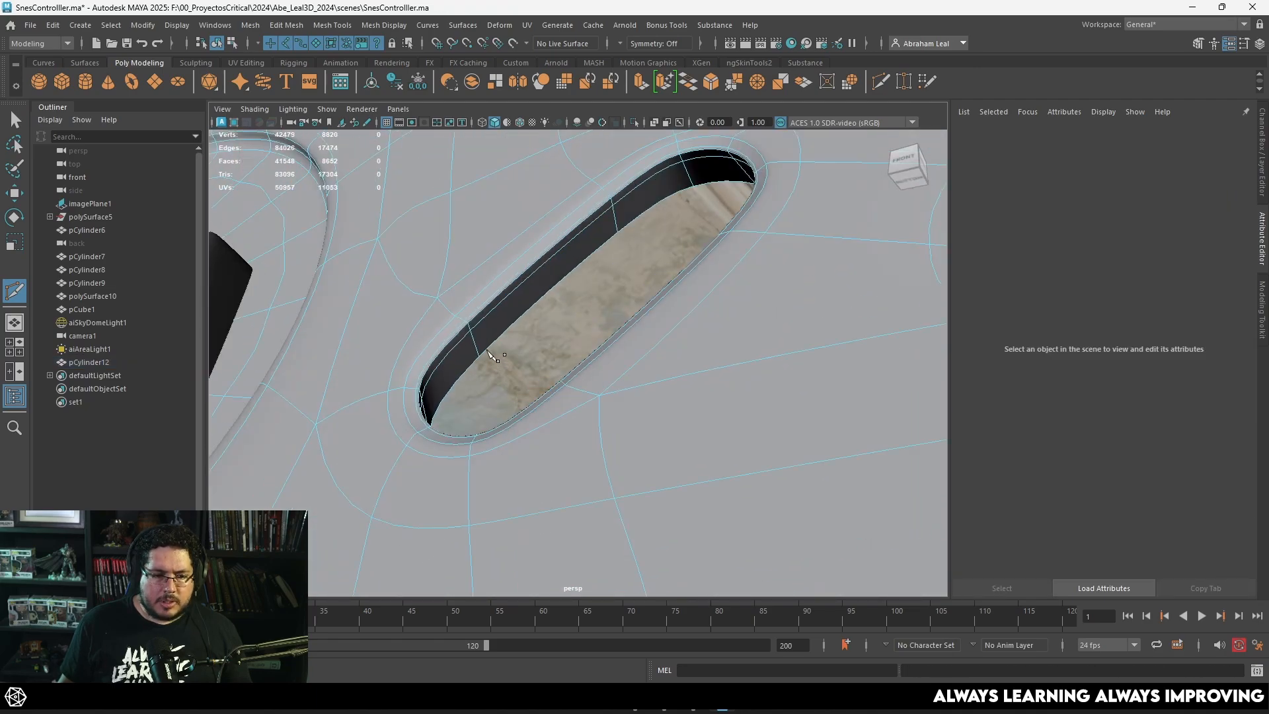
Step: Leave the Multi-Cut tool and check the whole controller with the shell in smooth mesh preview
key("q")
right_click_drag(459, 304, 529, 285)
key("3")
scroll(532, 291, "down", 6)
left_click_drag(532, 292, 689, 460, "alt")
left_click(729, 558)
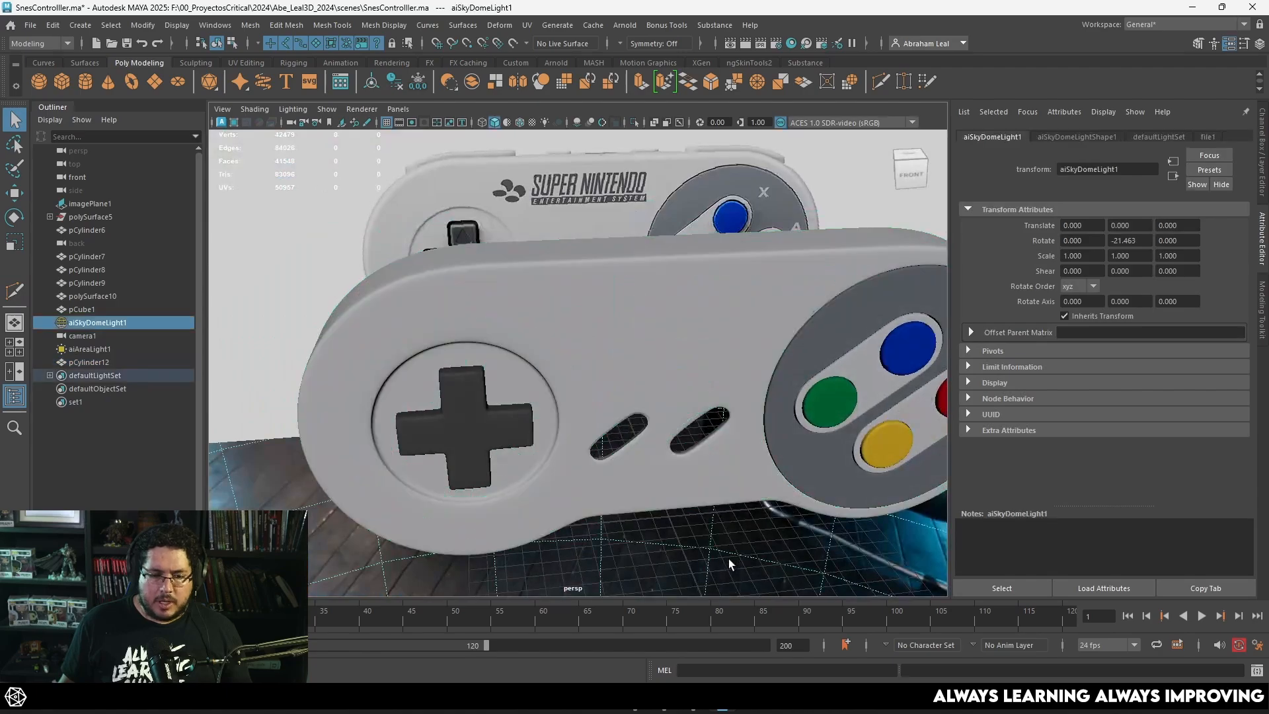
Step: Select the controller shell and return it to the unsmoothed display
middle_click_drag(728, 558, 633, 468, "alt")
right_click_drag(633, 467, 762, 552, "alt")
left_click_drag(762, 553, 704, 403, "alt")
right_click_drag(704, 403, 768, 483, "alt")
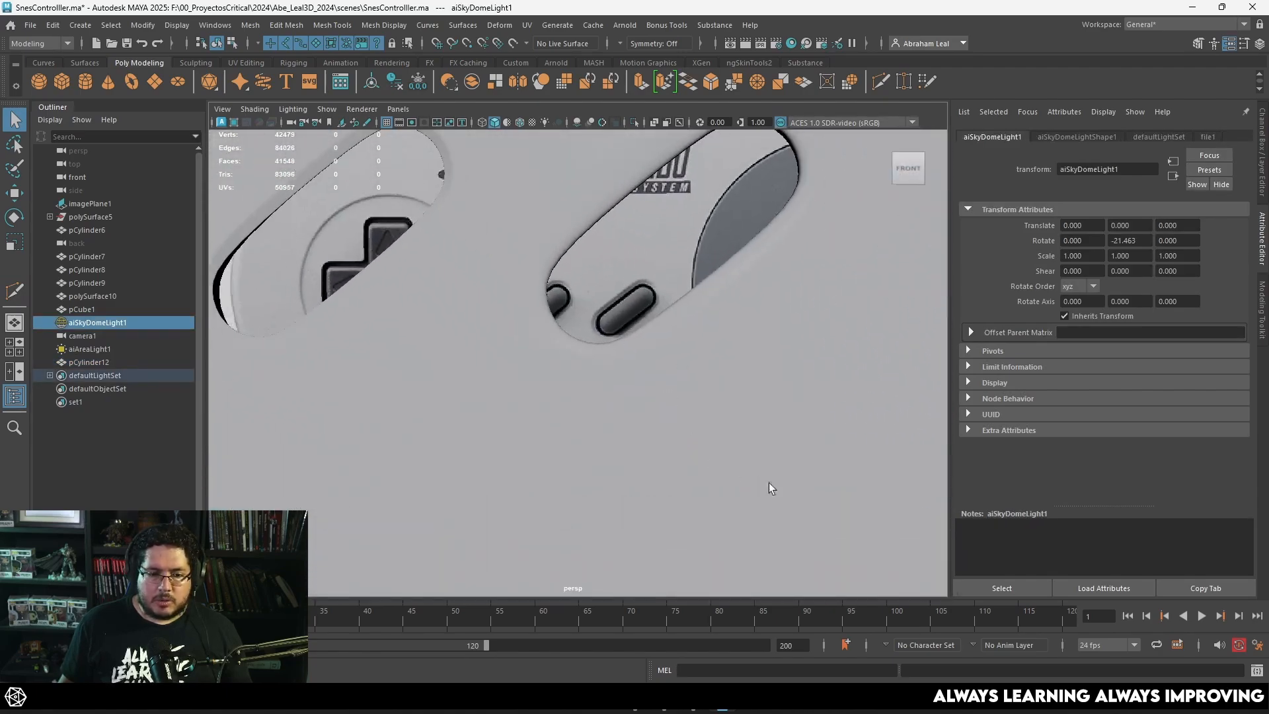
left_click_drag(614, 370, 532, 321, "alt")
left_click(550, 423)
key("1")
Step: Insert supporting edge loops around the rim and inner wall of the button opening that lacks them, using the Multi-Cut tool
scroll(442, 350, "up", 5)
scroll(433, 334, "down", 5)
scroll(490, 311, "up", 4)
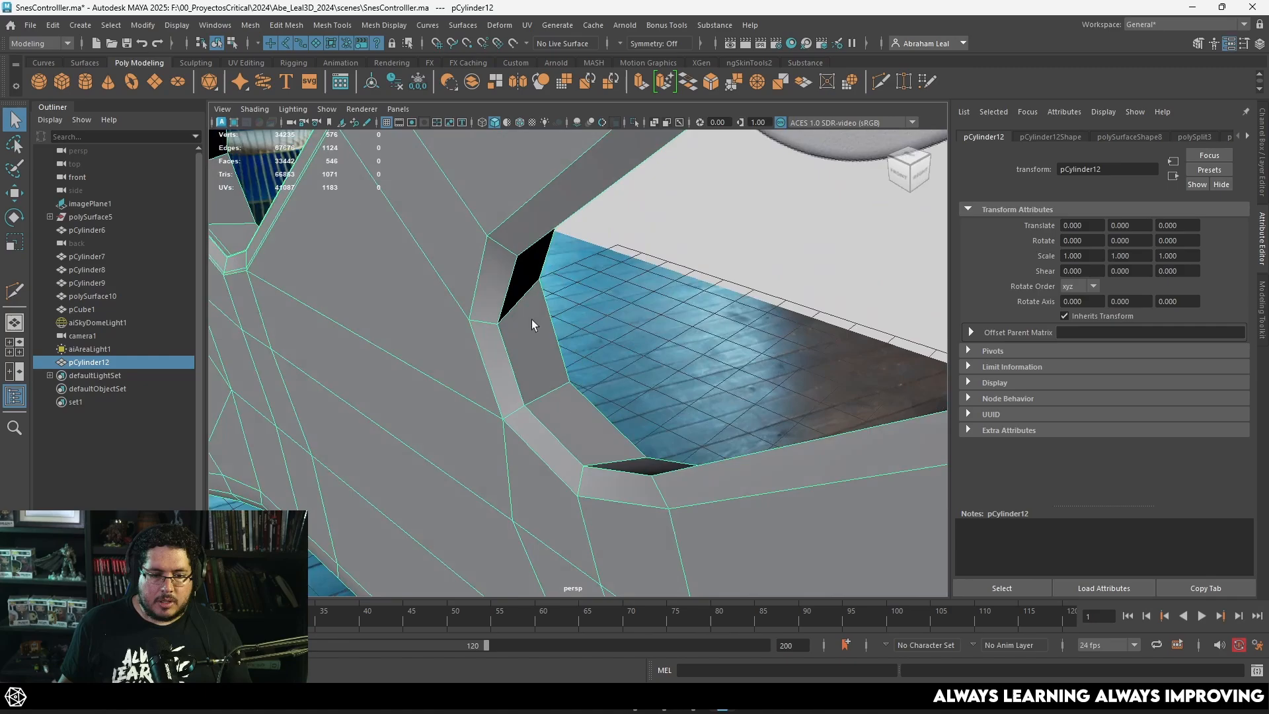
key("ctrl+shift+x")
left_click(470, 319, "ctrl")
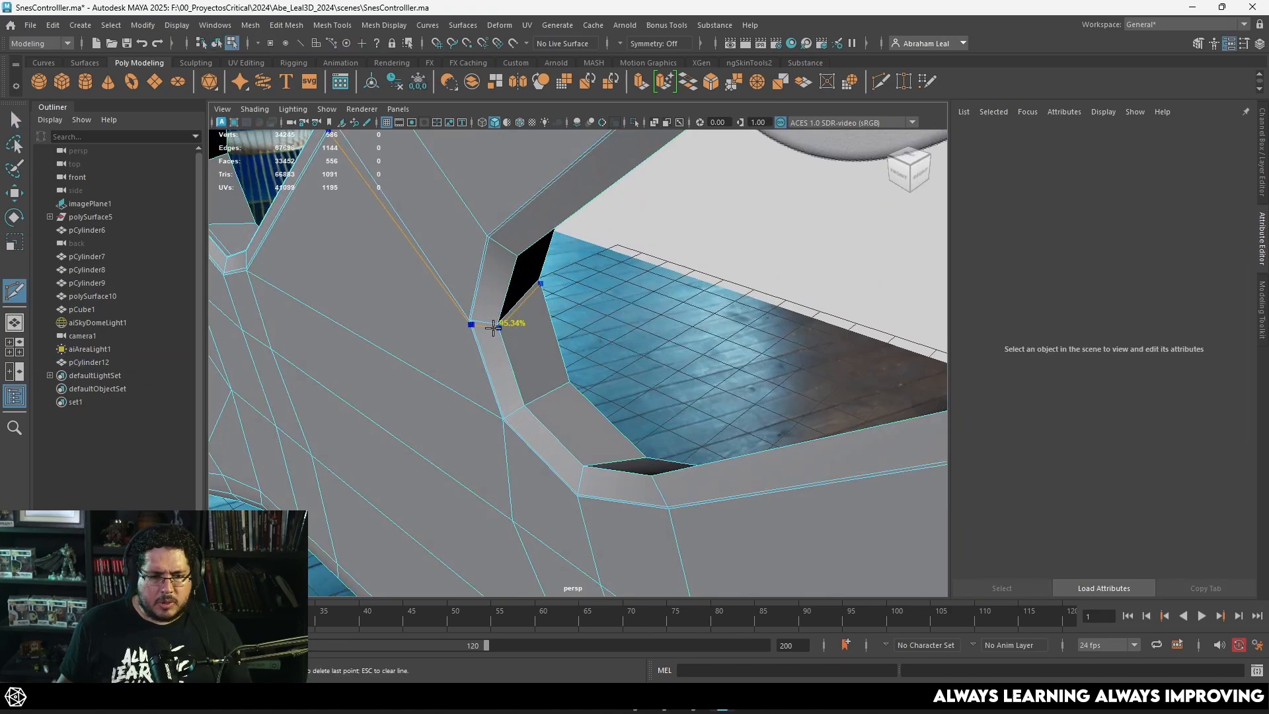
left_click(495, 320, "ctrl")
left_click_drag(495, 320, 479, 318, "alt")
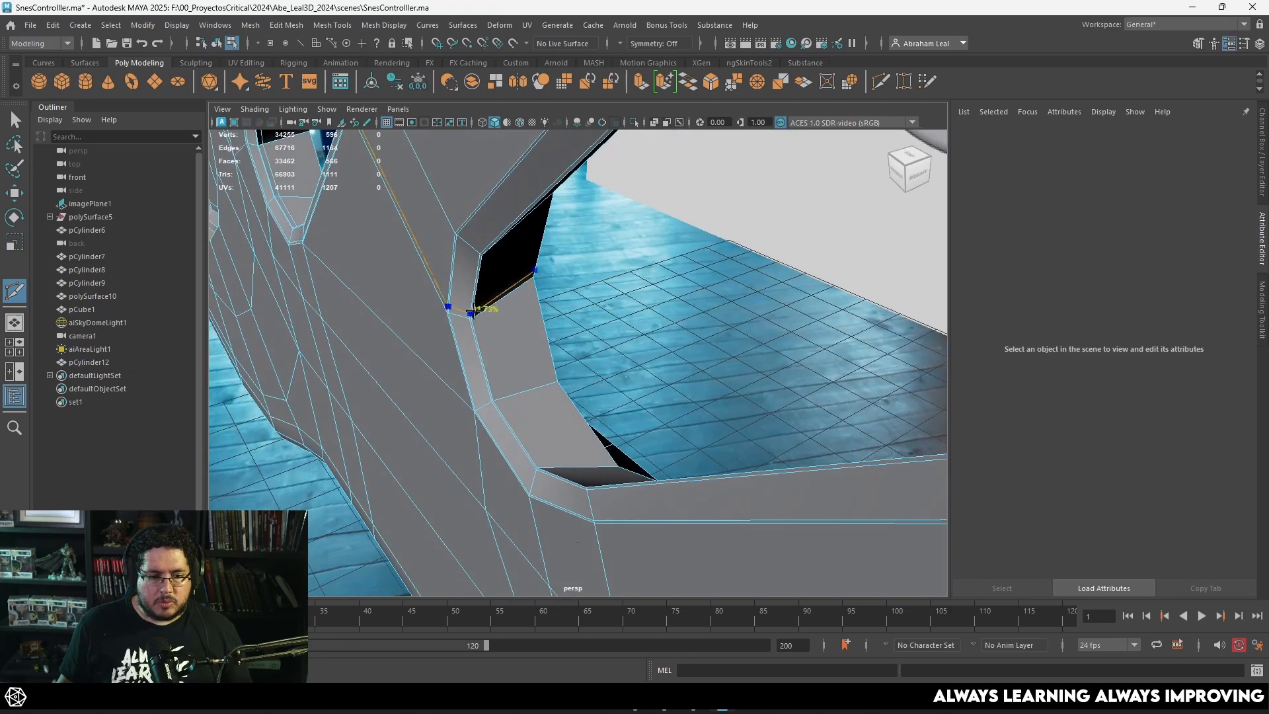
left_click(475, 316, "ctrl")
Step: Check the new loops in smooth mesh preview, leave Multi-Cut, and show the unsmoothed shell in the front view
key("3")
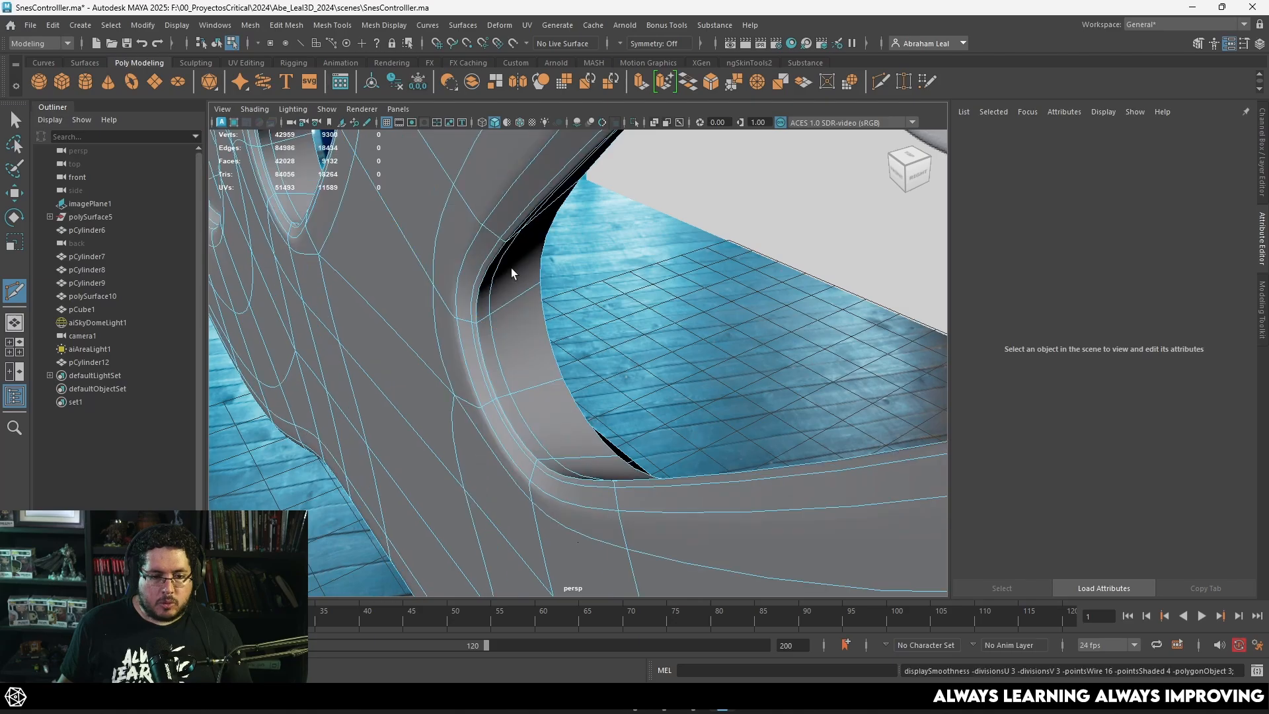
key("q")
scroll(616, 306, "down", 5)
left_click(593, 339)
scroll(593, 339, "down", 4)
mouse_move(593, 340)
left_mouse_down("alt")
mouse_move(660, 299)
mouse_move(527, 298)
mouse_move(608, 301)
mouse_move(539, 300)
mouse_move(669, 338)
mouse_move(585, 308)
mouse_move(599, 347)
left_mouse_up("alt")
left_click(587, 311)
key("space")
scroll(600, 324, "down", 1)
key("1")
scroll(668, 360, "up", 4)
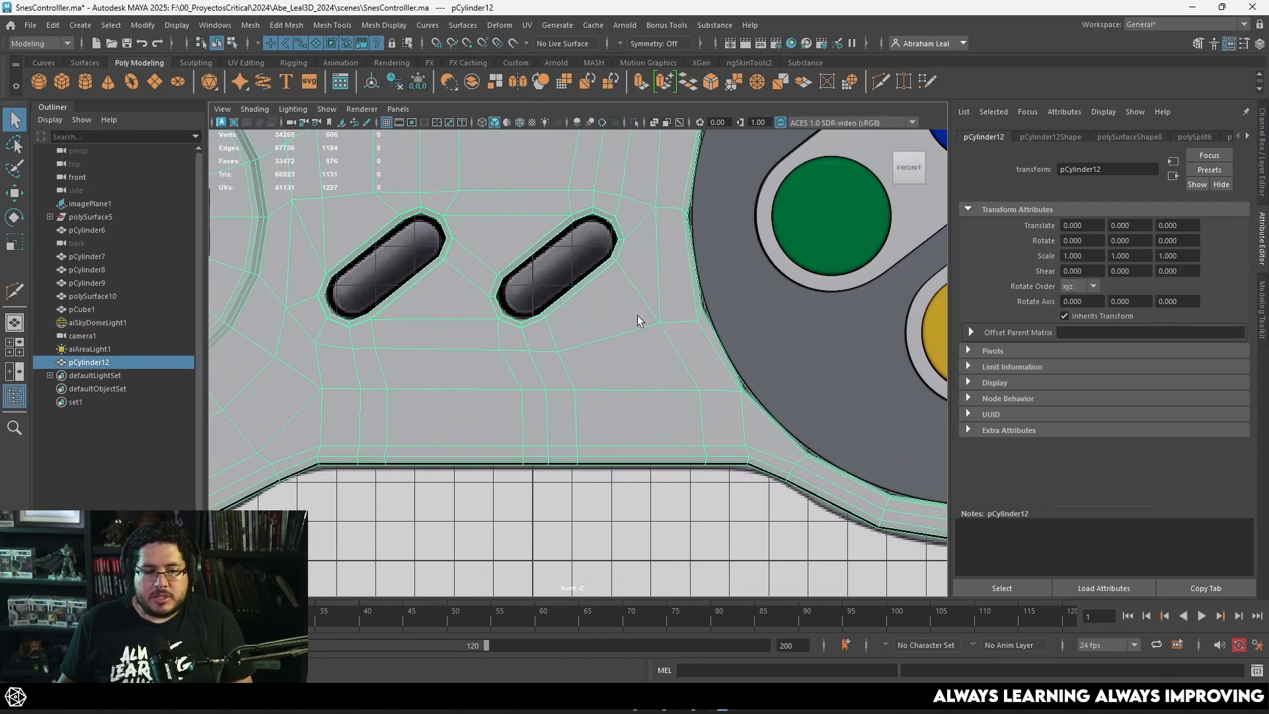
Step: Align the leftmost vertex column below the Start opening into a straight vertical line and shift it left
right_click_drag(598, 293, 558, 296)
left_click(507, 356)
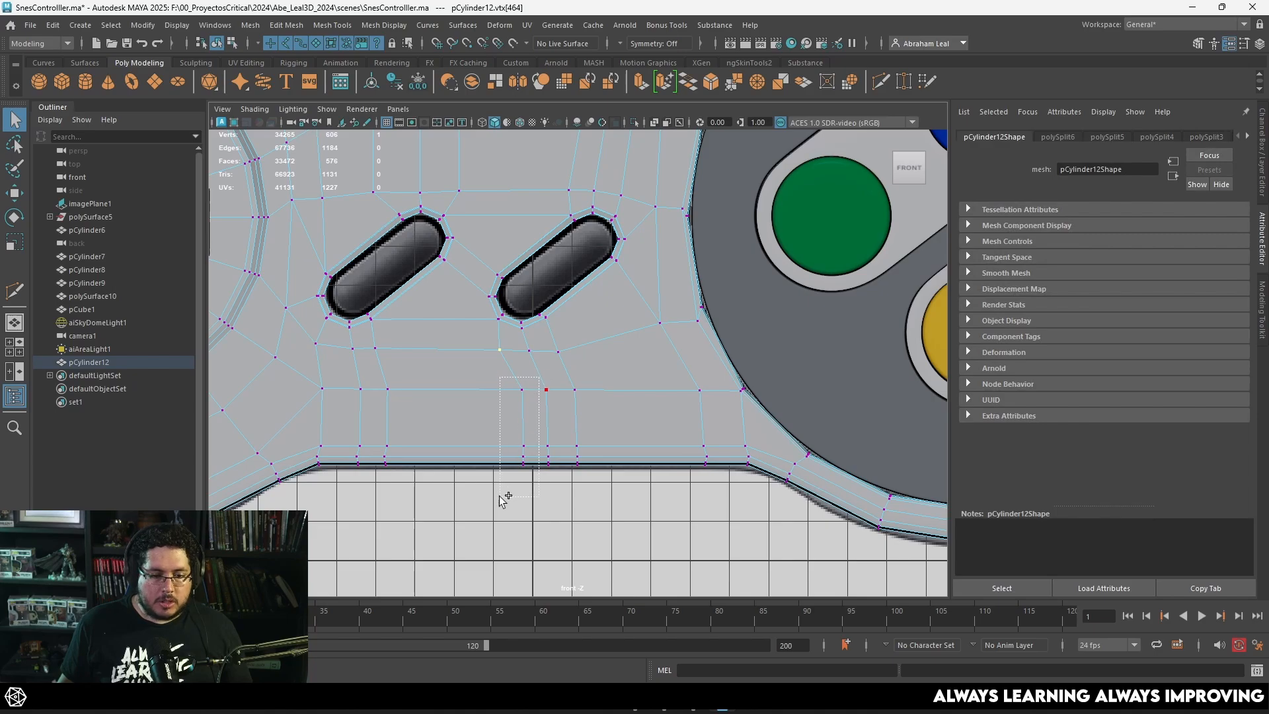
left_click_drag(502, 497, 500, 496, "shift")
key("w")
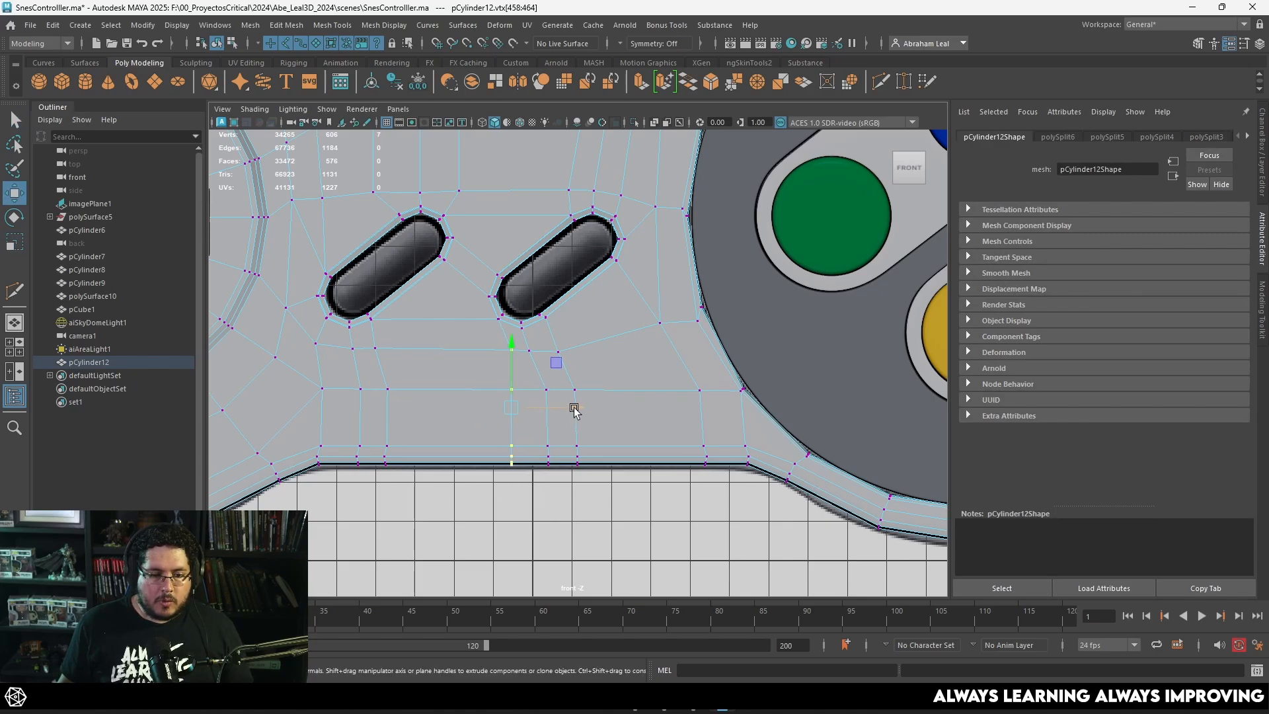
left_click_drag(575, 411, 556, 409)
Step: Straighten the middle vertex column below the Start opening and place it just right of the first column
left_click(545, 360)
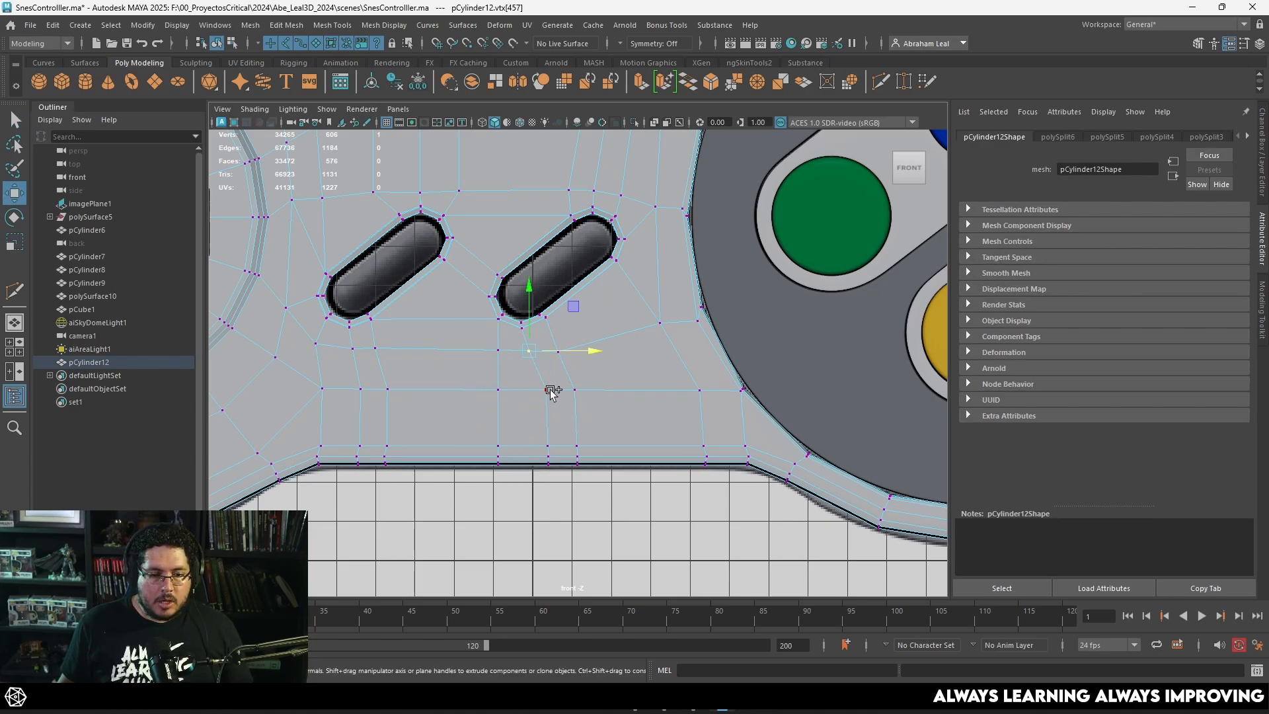
left_click_drag(536, 466, 536, 468, "shift")
key("r")
mouse_move(593, 409)
left_mouse_down()
mouse_move(509, 429)
mouse_move(573, 406)
left_mouse_up()
key("w")
Step: Flatten the third vertex column below the Start opening to vertical and move it left for even spacing
left_click_drag(610, 336, 544, 470)
key("r")
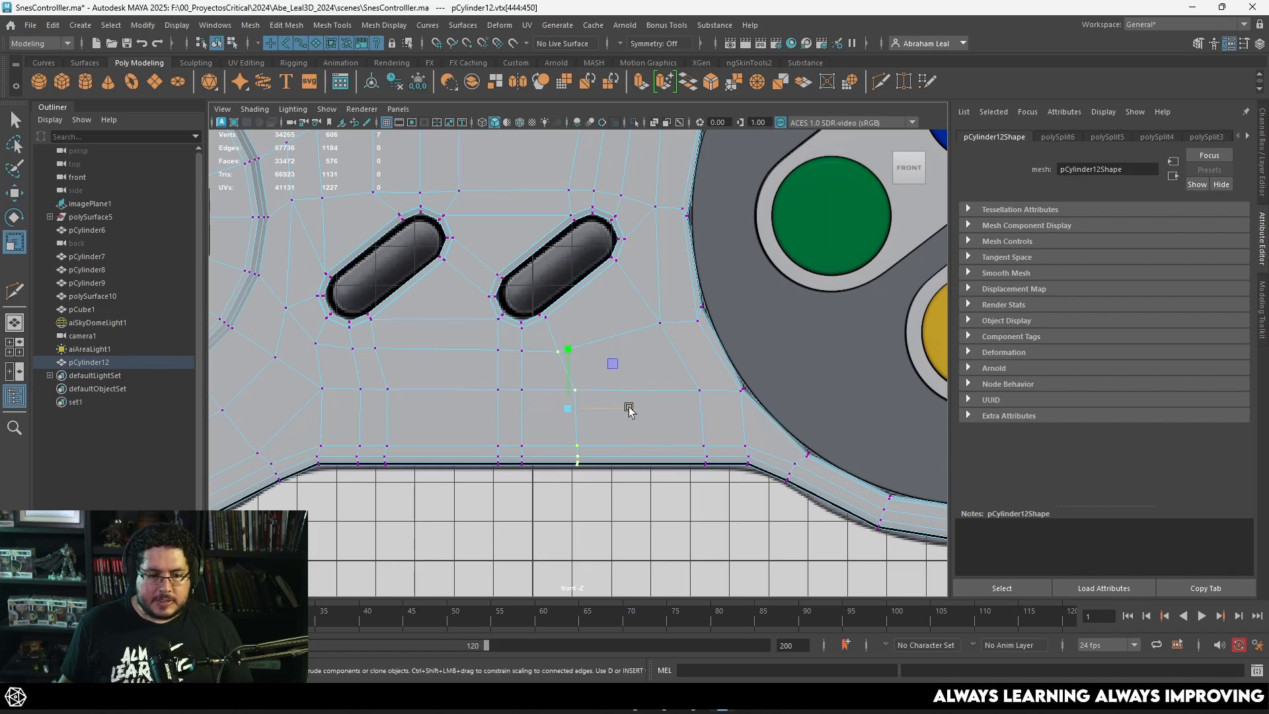
mouse_move(628, 409)
left_mouse_down()
mouse_move(528, 431)
mouse_move(603, 408)
left_mouse_up()
key("w")
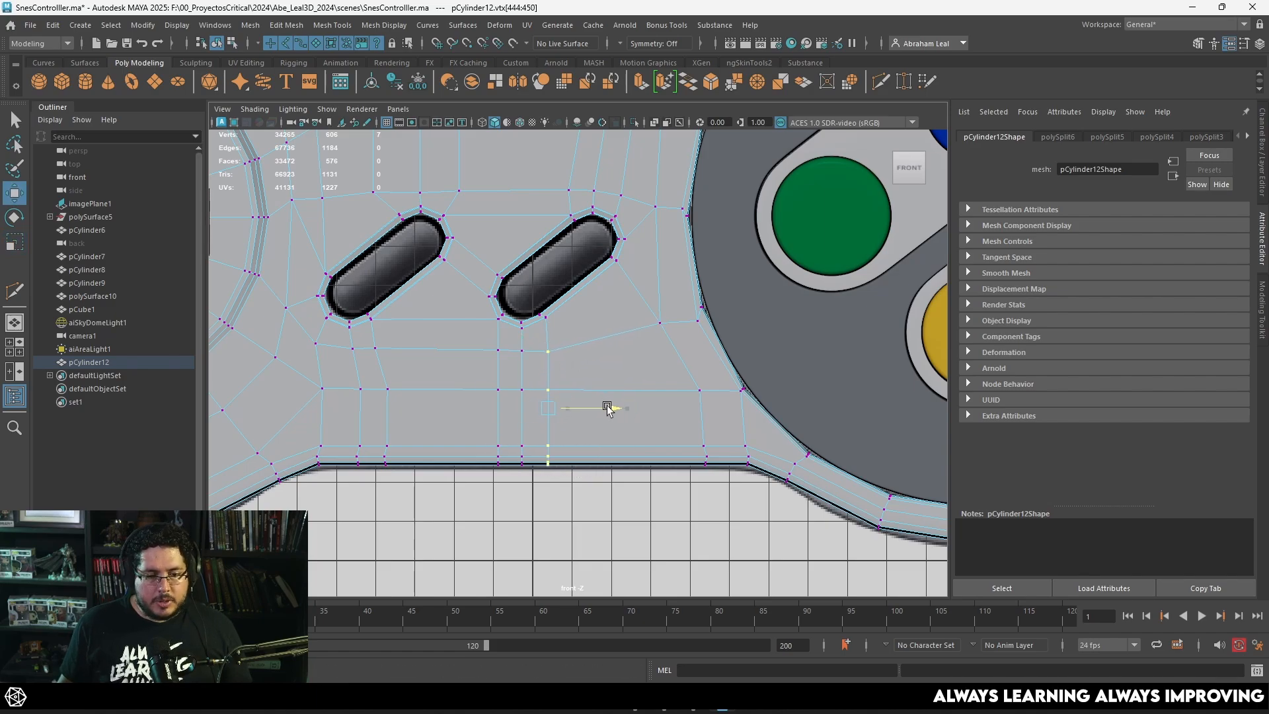
middle_click_drag(468, 406, 575, 410, "alt")
Step: Straighten the two vertex columns below the Select opening into vertical lines and shift the left one further left
scroll(573, 408, "up", 1)
left_click_drag(468, 490, 467, 489)
key("r")
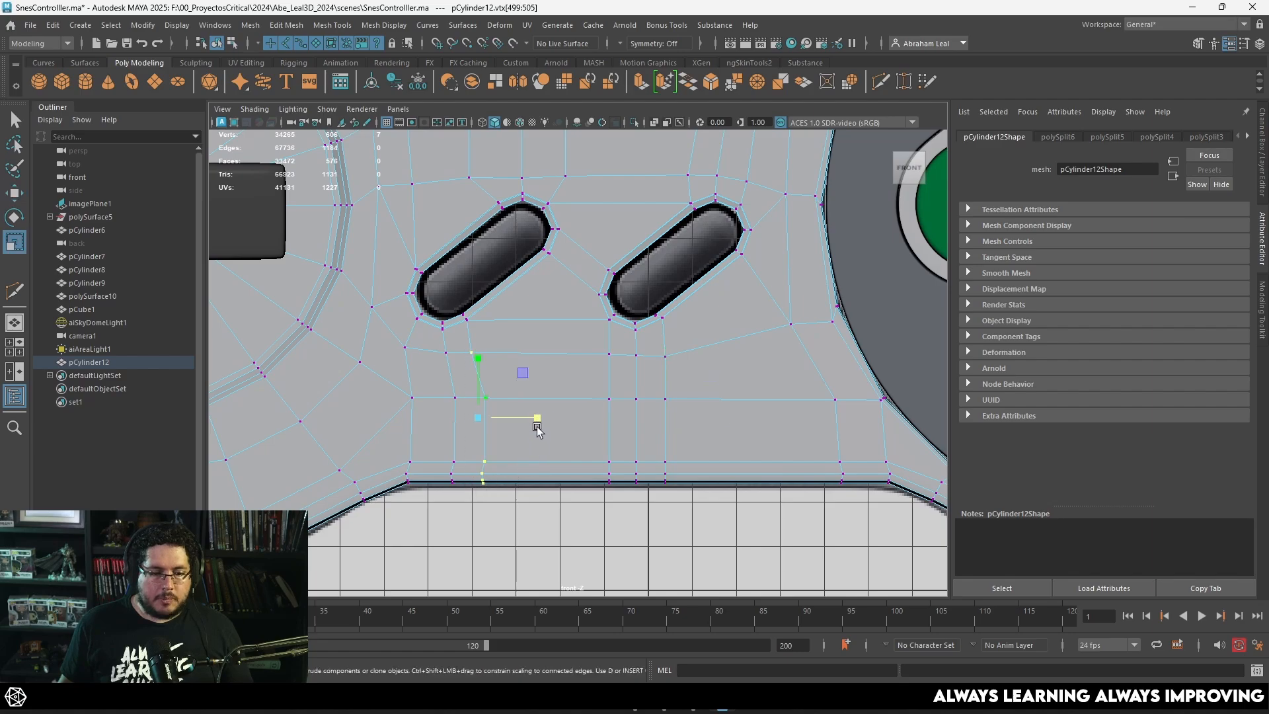
left_click_drag(464, 342, 441, 508)
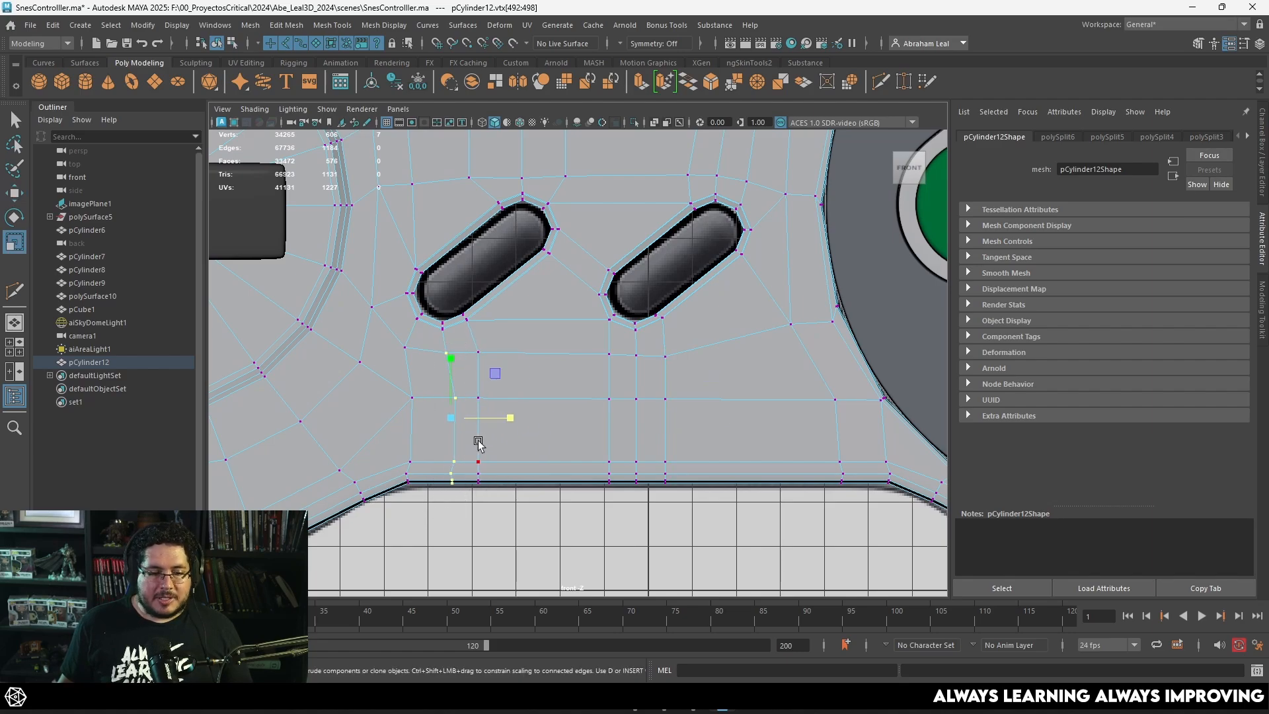
key("w")
key("r")
mouse_move(504, 418)
left_mouse_down()
mouse_move(397, 436)
mouse_move(494, 420)
left_mouse_up()
key("w")
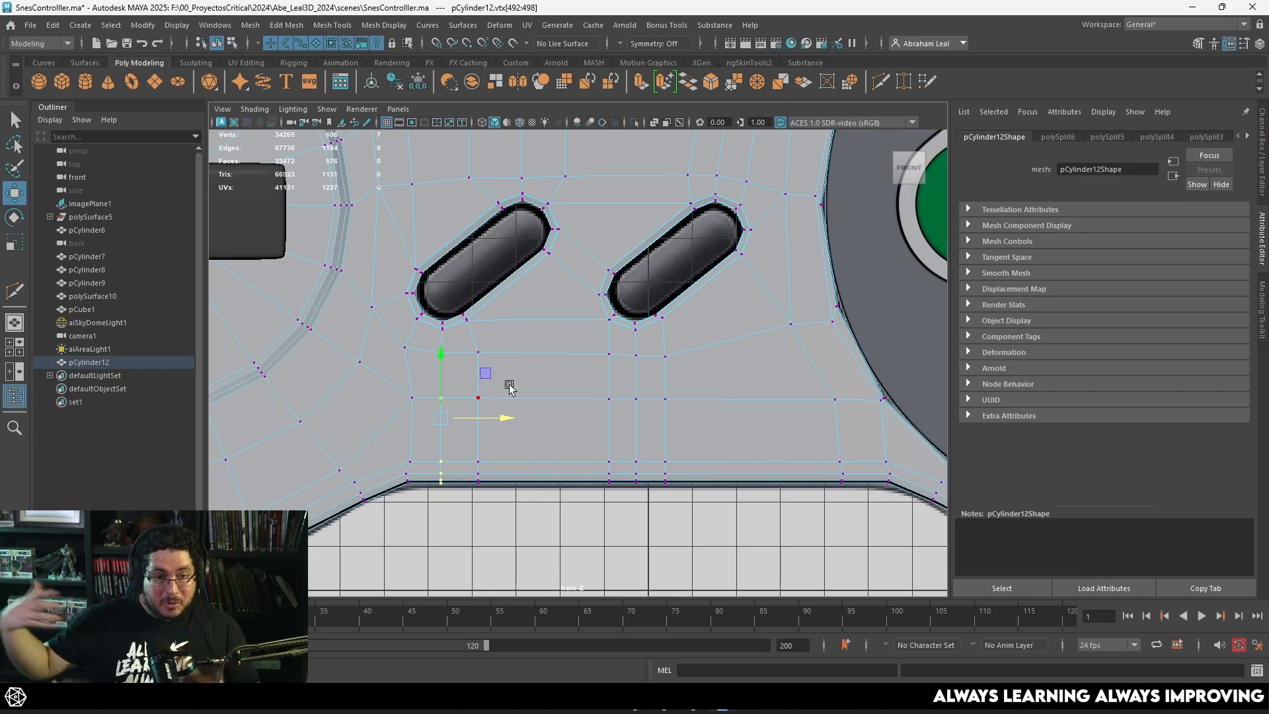
Step: Straighten the slanted vertex column above the Start opening, up to the shell's upper edge, and move it left
scroll(667, 224, "down", 3)
middle_click_drag(668, 225, 613, 325, "alt")
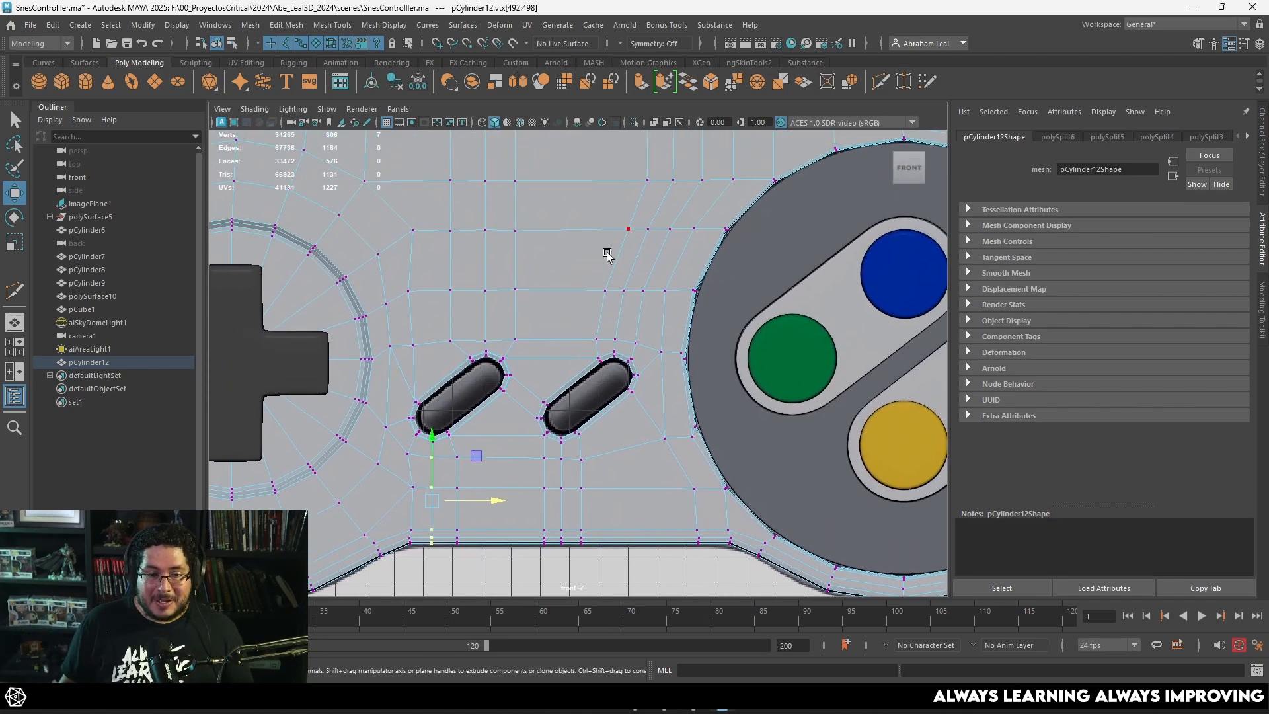
middle_click_drag(646, 155, 627, 246, "alt")
left_click_drag(631, 197, 597, 291)
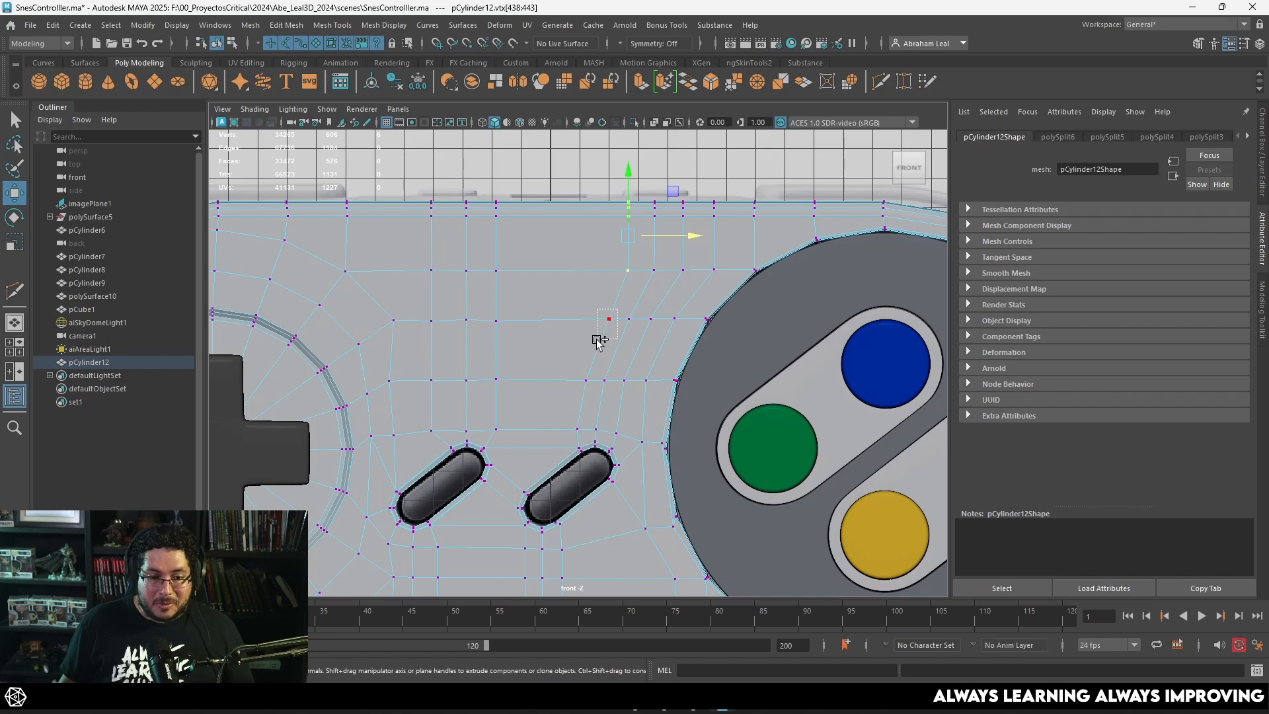
left_click_drag(596, 341, 580, 426, "shift")
key("r")
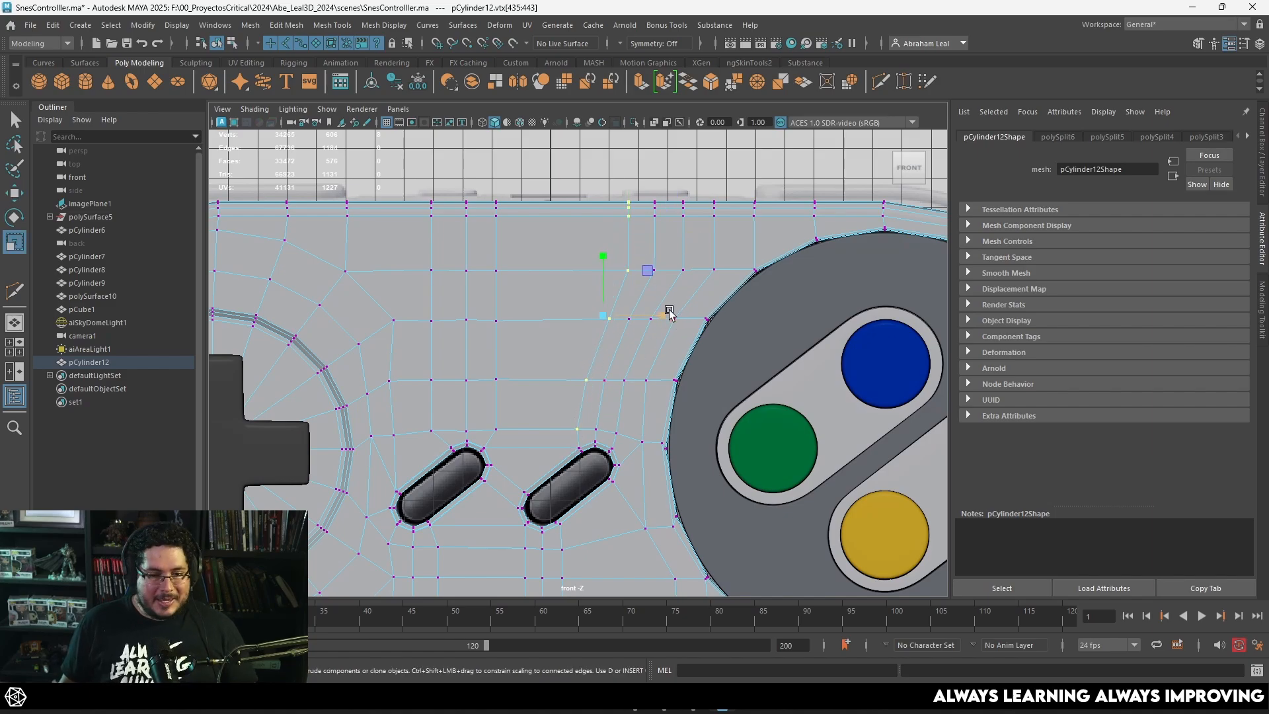
left_click_drag(668, 311, 575, 330)
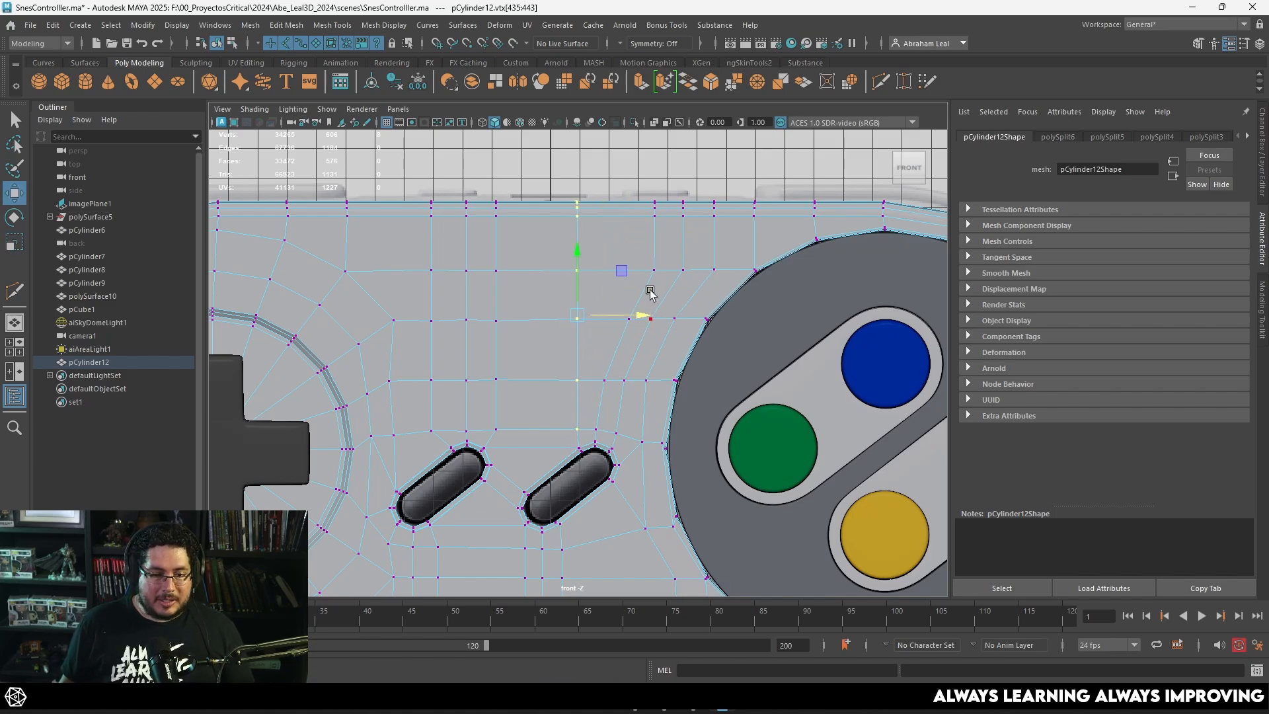
Step: Align the next vertex column to the right above the Start opening vertically and shift it left beside the straightened one
left_click_drag(665, 192, 636, 291)
left_click_drag(621, 337, 618, 340, "shift")
left_click_drag(613, 367, 592, 397, "shift")
key("r")
left_click_drag(694, 292, 662, 295)
key("w")
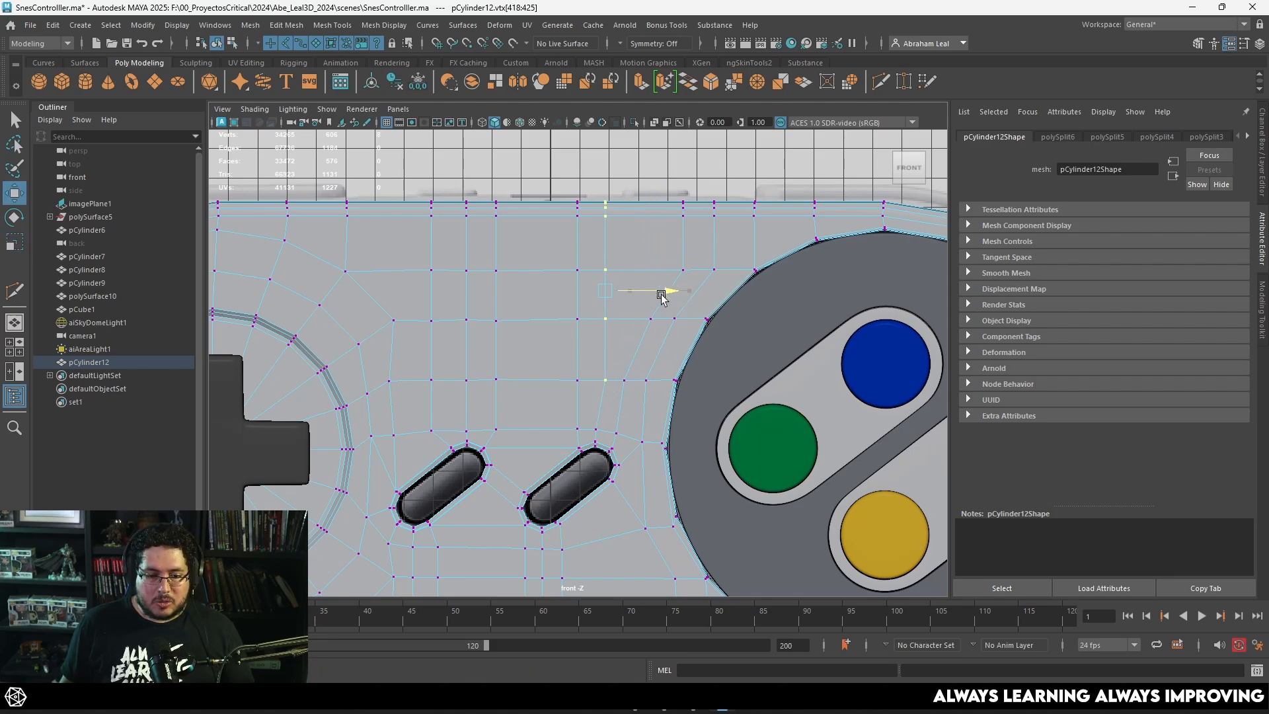
Step: Shift the upper vertices of the column left of the face-button ring leftward to even out its edge flow
left_click_drag(691, 191, 669, 284)
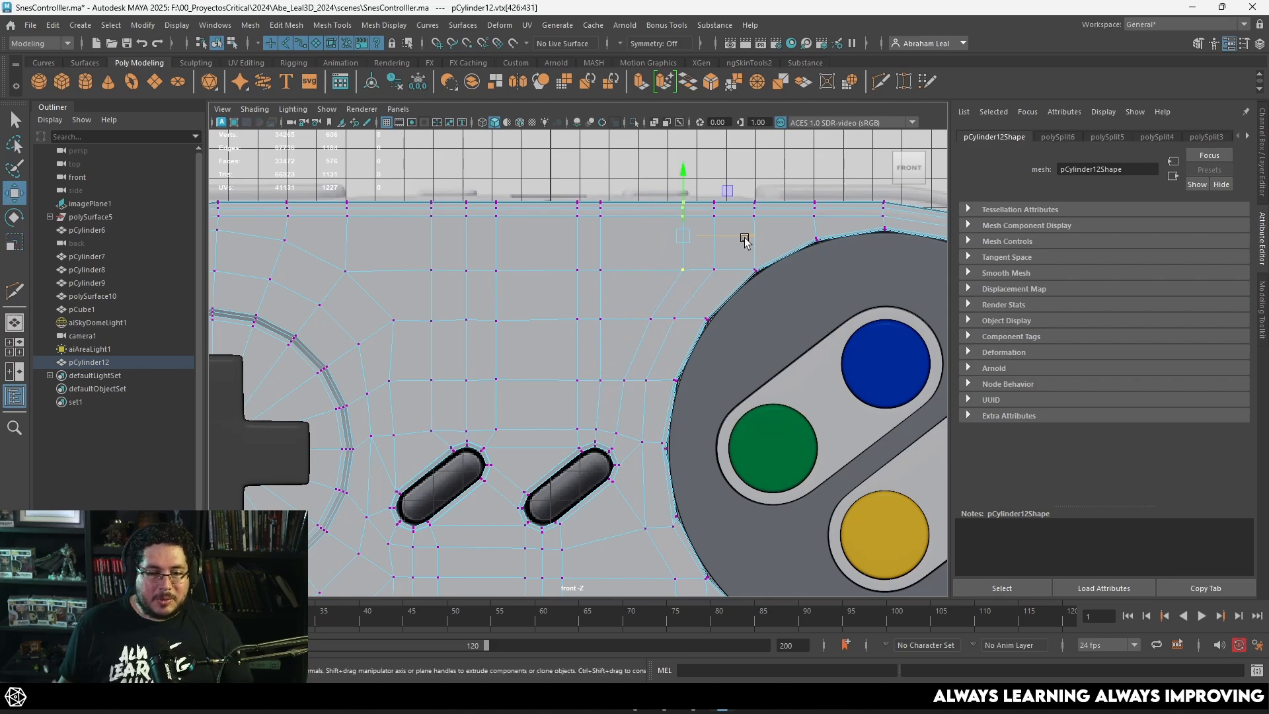
left_click_drag(716, 238, 688, 238)
left_click_drag(659, 297, 640, 324)
left_click_drag(705, 318, 694, 316)
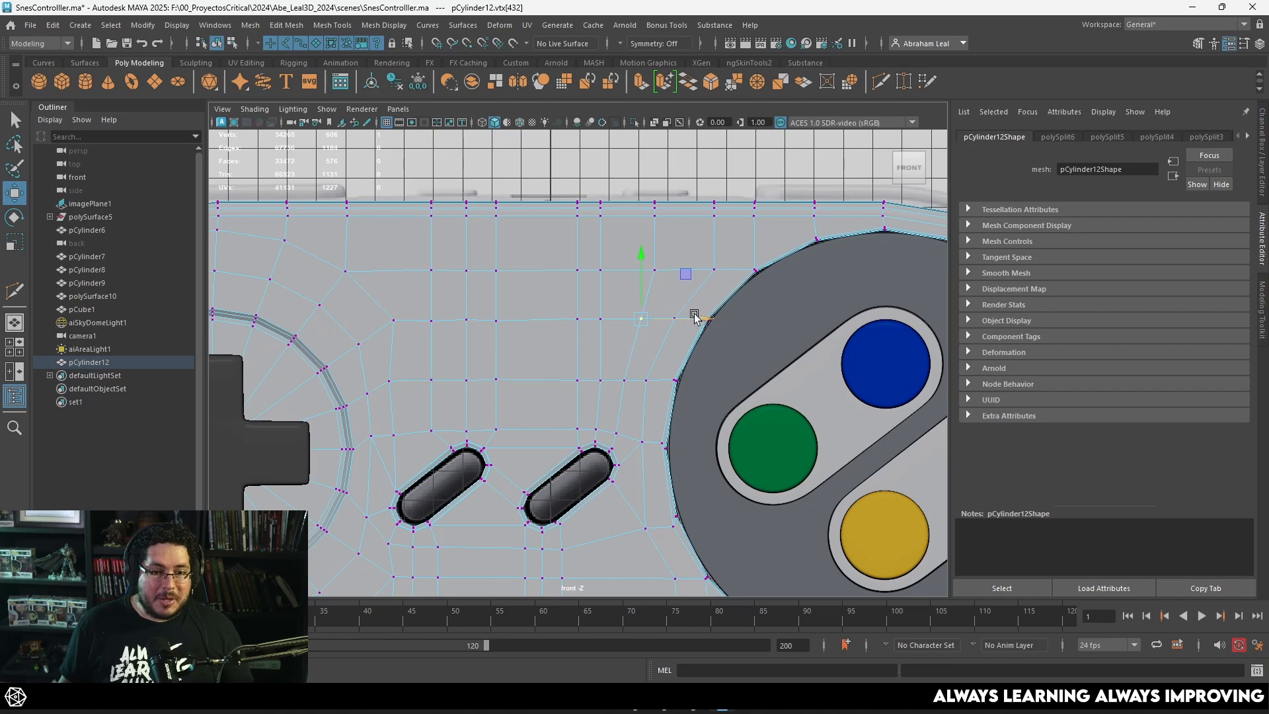
left_click_drag(685, 195, 647, 273)
left_click_drag(713, 236, 711, 238)
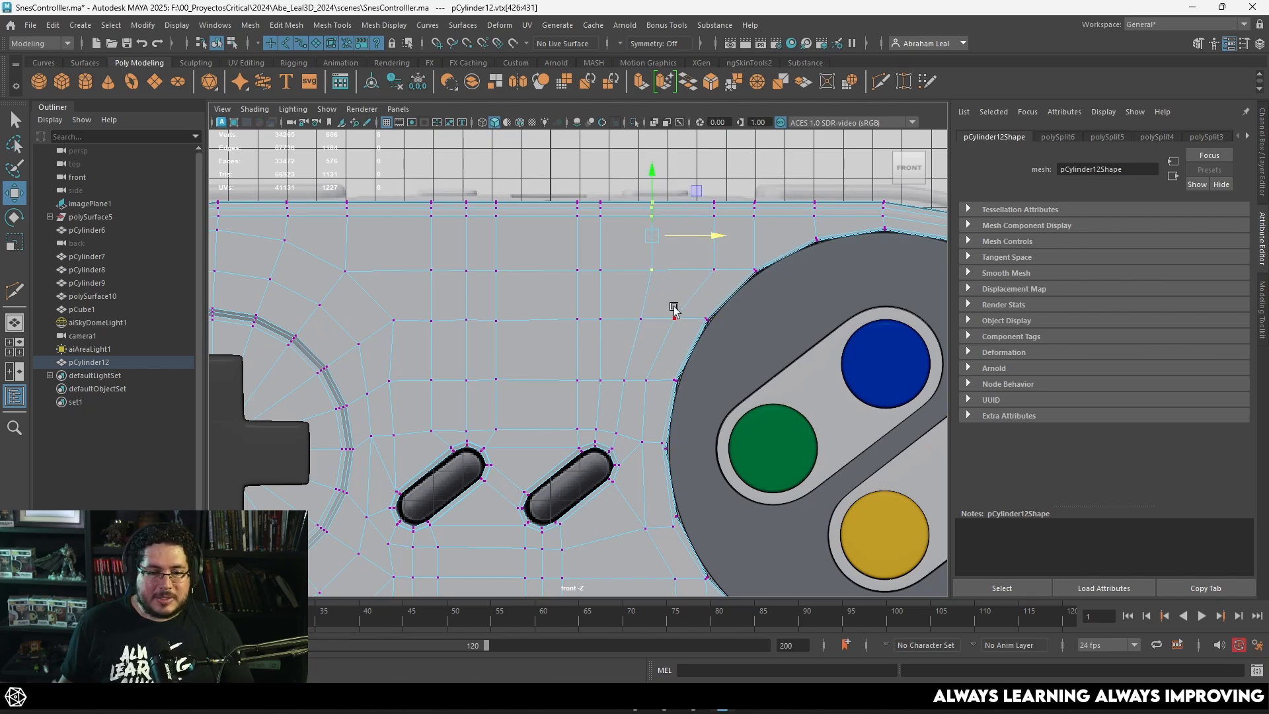
middle_click_drag(674, 310, 684, 245, "alt")
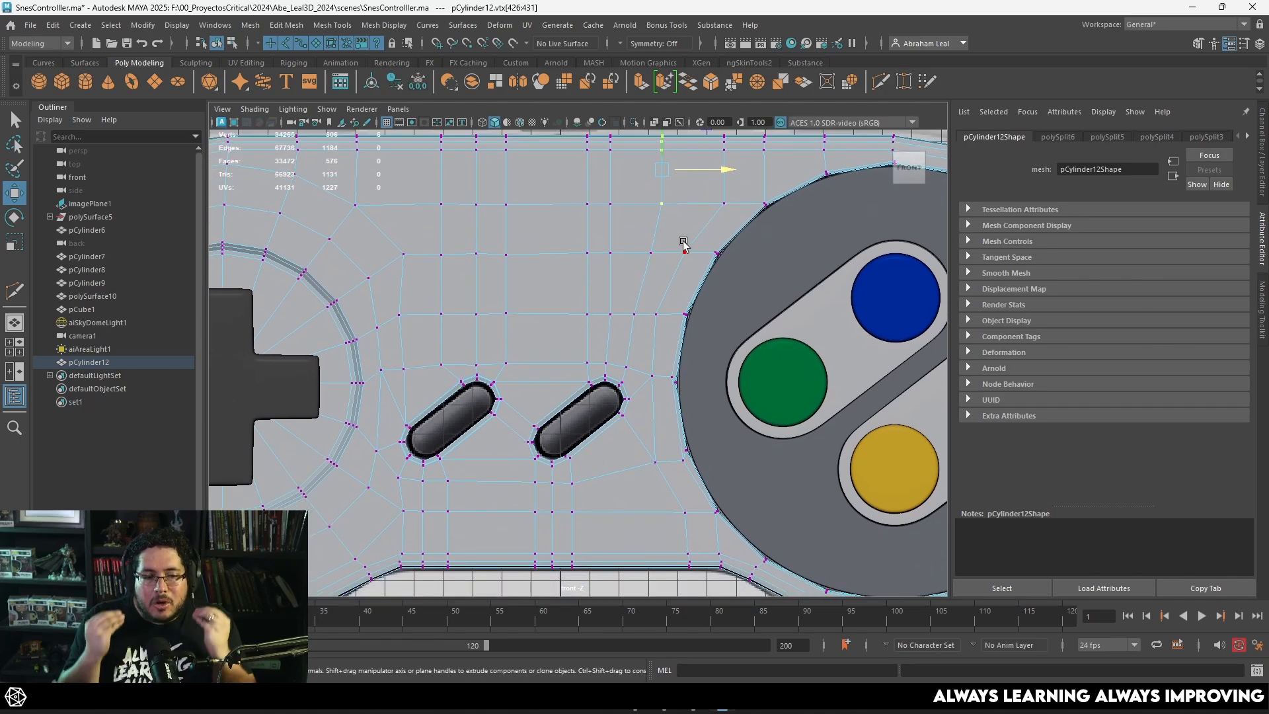
Step: Straighten the three vertices above the Select opening beside the D-pad ring and nudge them right
left_click_drag(400, 357, 401, 372)
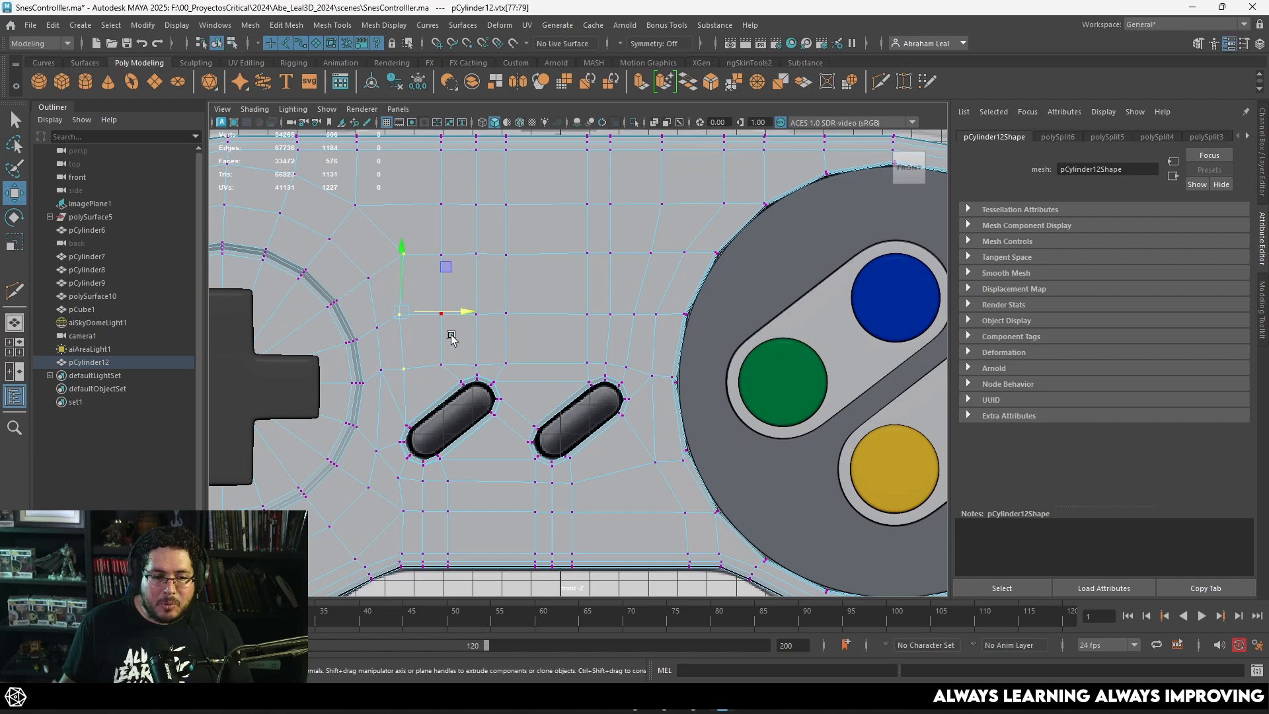
key("r")
mouse_move(469, 313)
left_mouse_down()
mouse_move(402, 321)
mouse_move(461, 312)
left_mouse_up()
key("w")
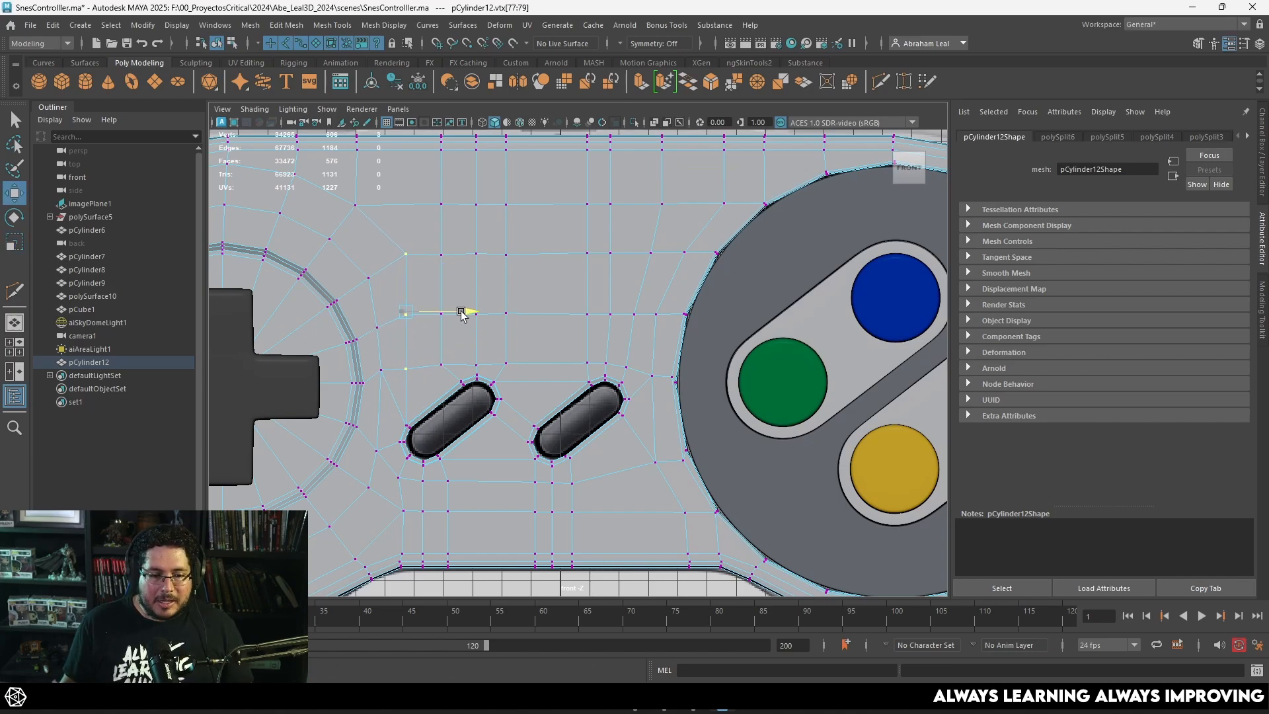
Step: Straighten the vertex column between the Start opening and the face-button ring, down to the shell's lower edge, and shift it left
middle_click_drag(469, 335, 531, 213, "alt")
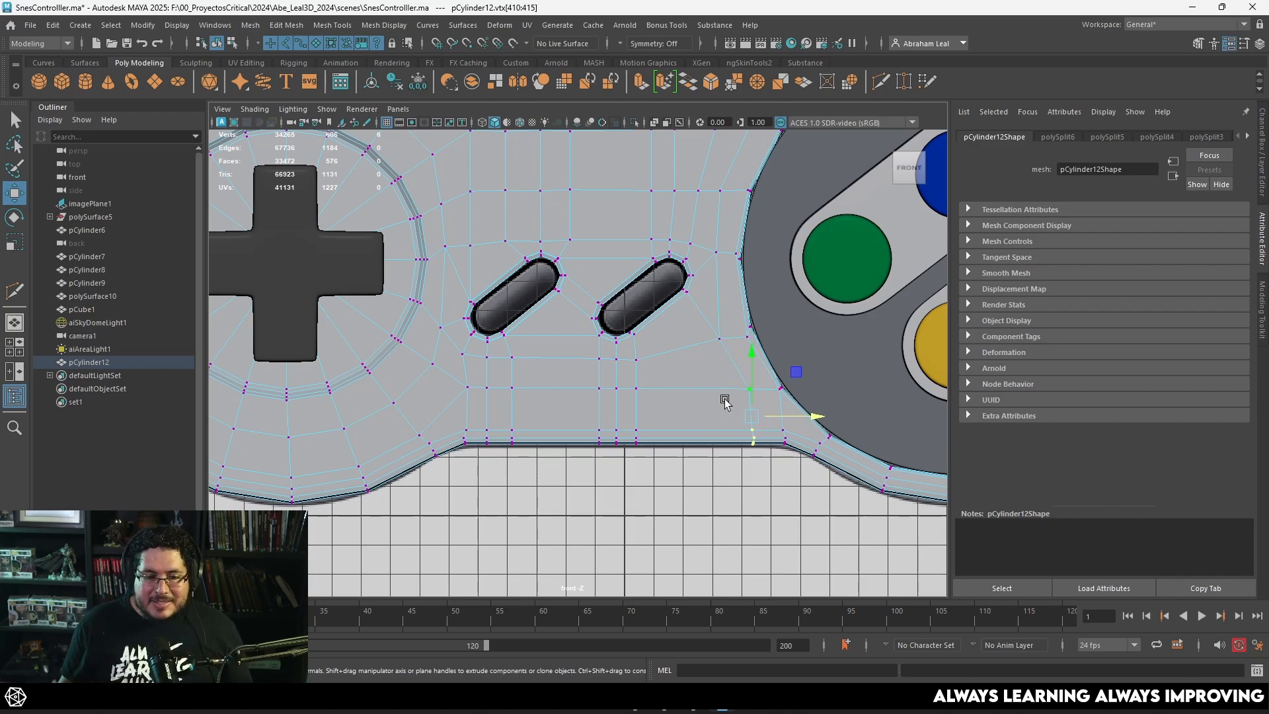
key("r")
mouse_move(800, 390)
left_mouse_down()
mouse_move(680, 405)
mouse_move(786, 387)
left_mouse_up()
key("w")
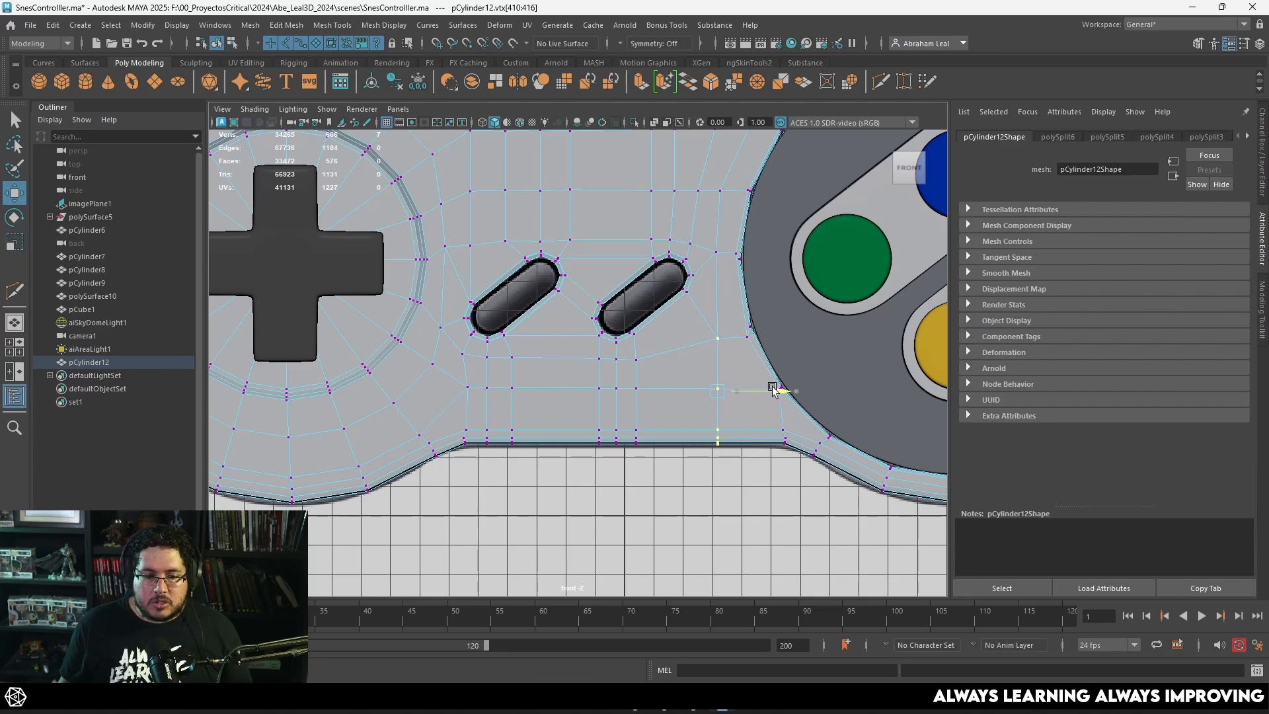
Step: Lower the top vertex of the column beside the face-button ring, snapping its height to the neighbouring row below Start
left_click(678, 470)
scroll(682, 423, "down", 1)
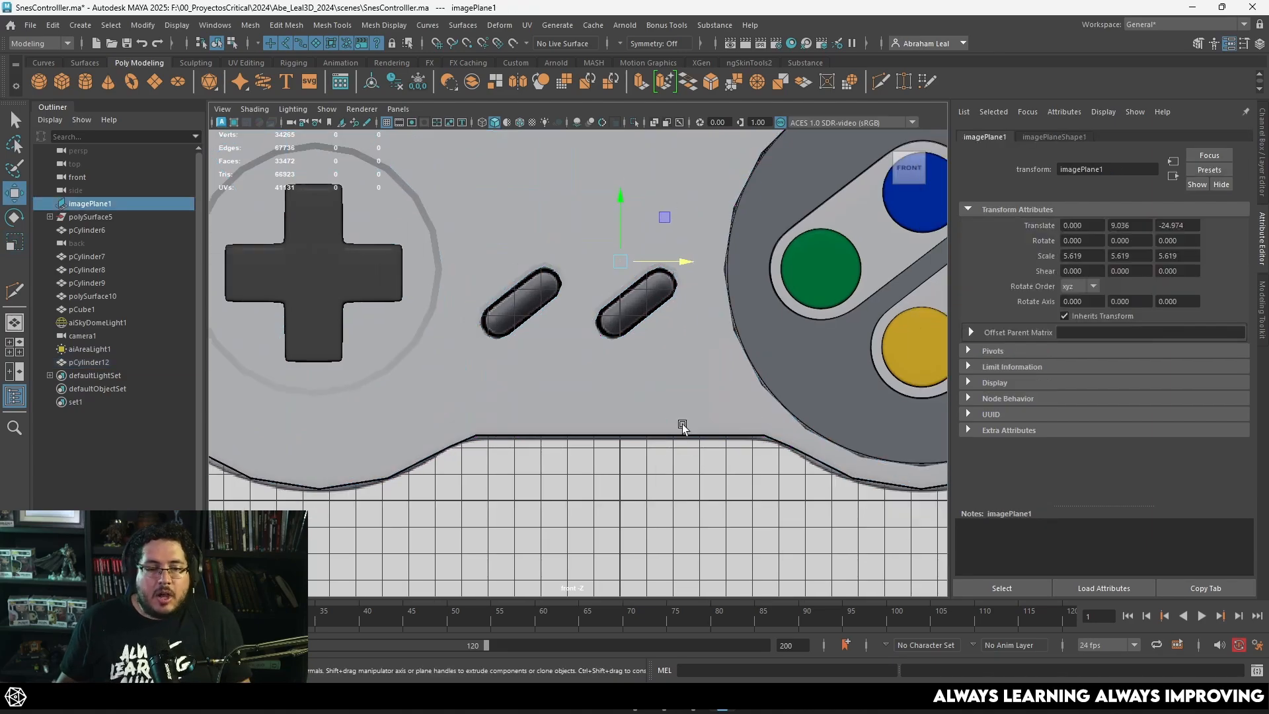
left_click(704, 335)
scroll(682, 355, "up", 1)
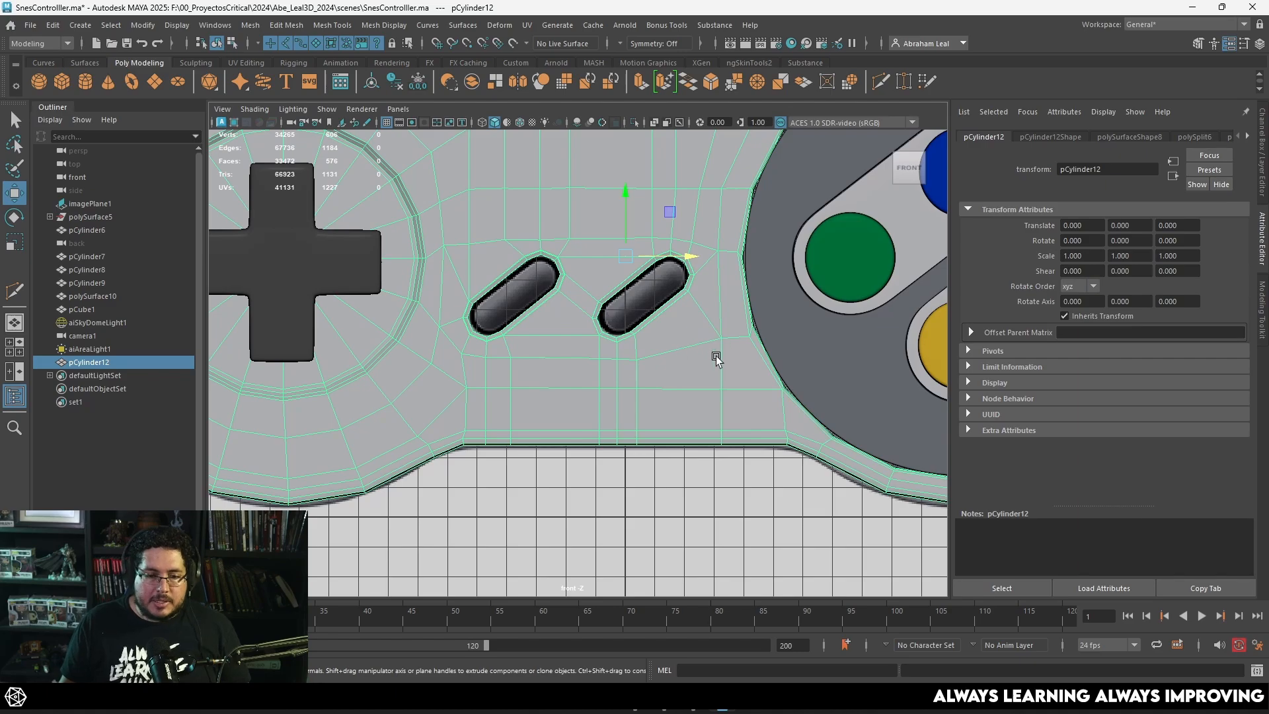
right_click_drag(715, 359, 667, 306)
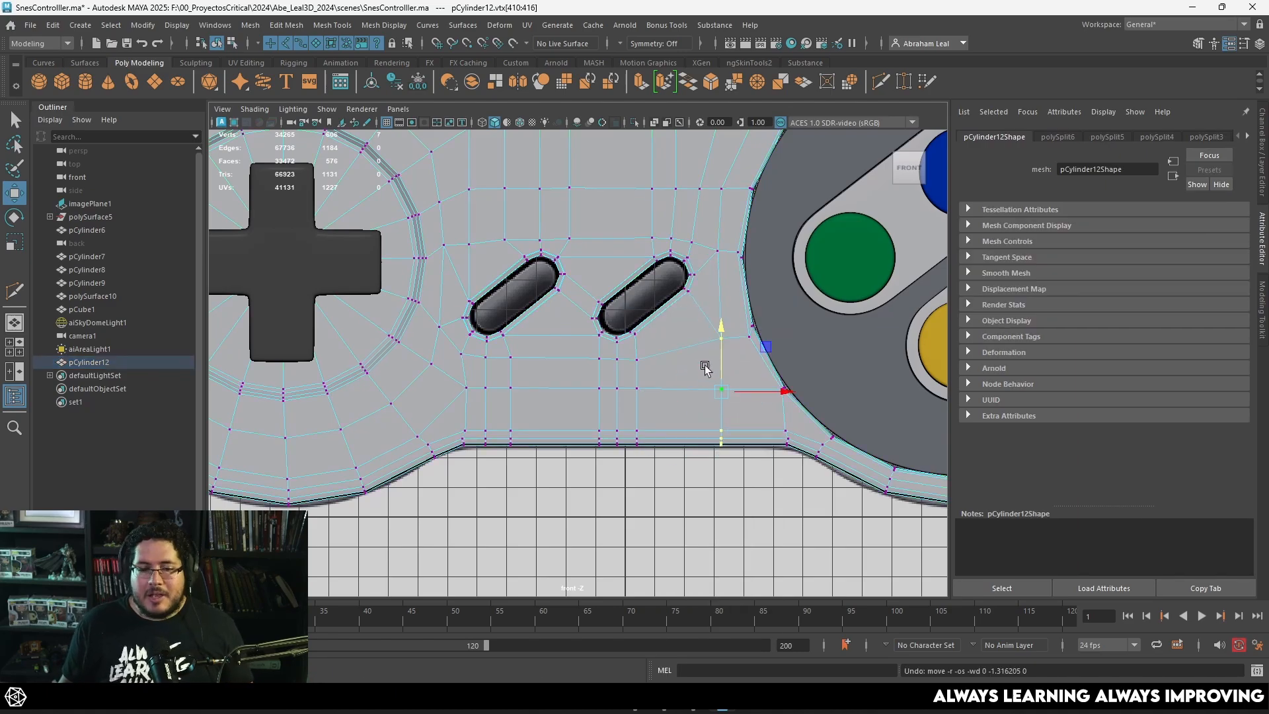
key("q")
key("w")
left_click_drag(731, 320, 717, 299)
key("v")
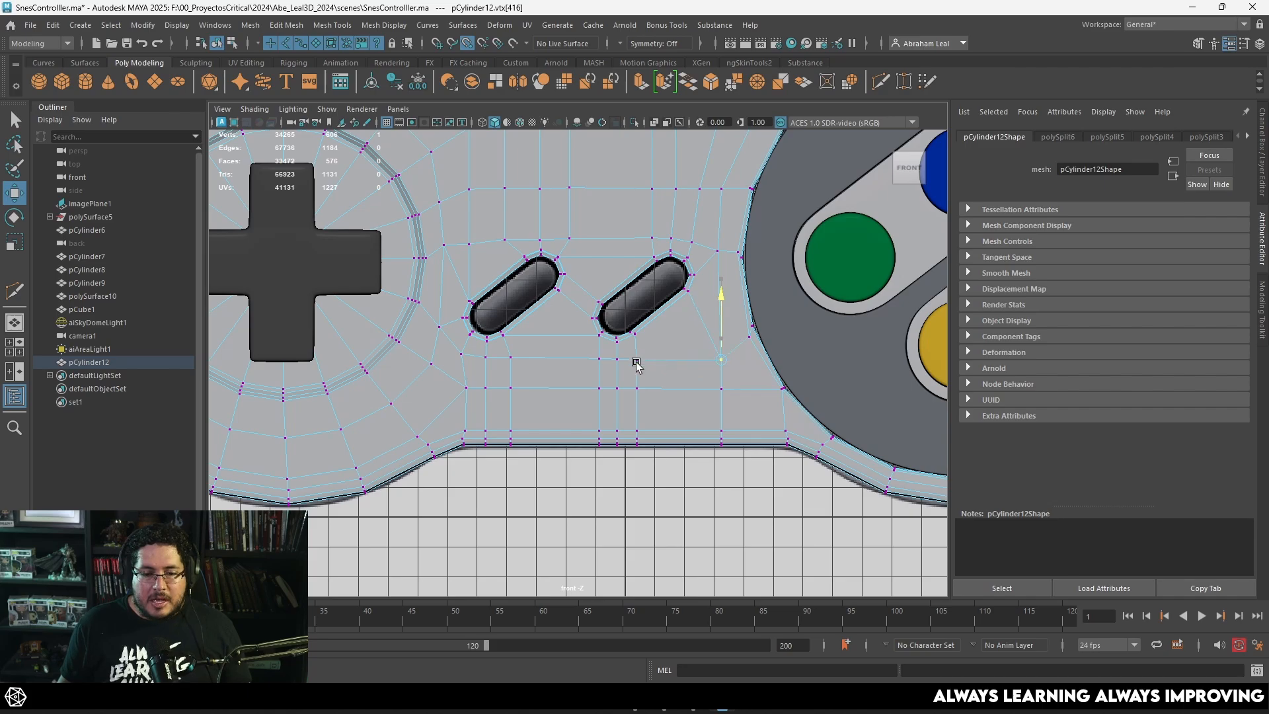
Step: Check the shell in smooth mesh preview, then inspect its unsmoothed topology in the perspective view
left_click(719, 500)
left_click(719, 300)
middle_click_drag(548, 247, 584, 308, "alt")
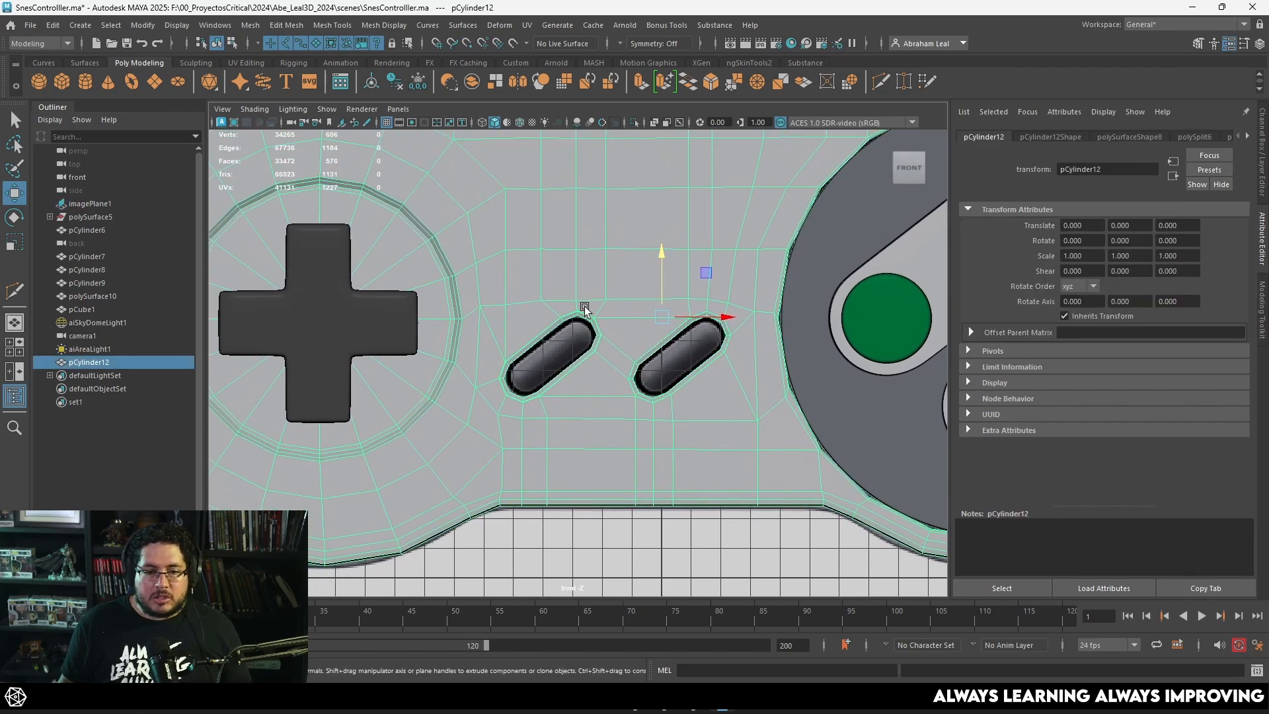
key("3")
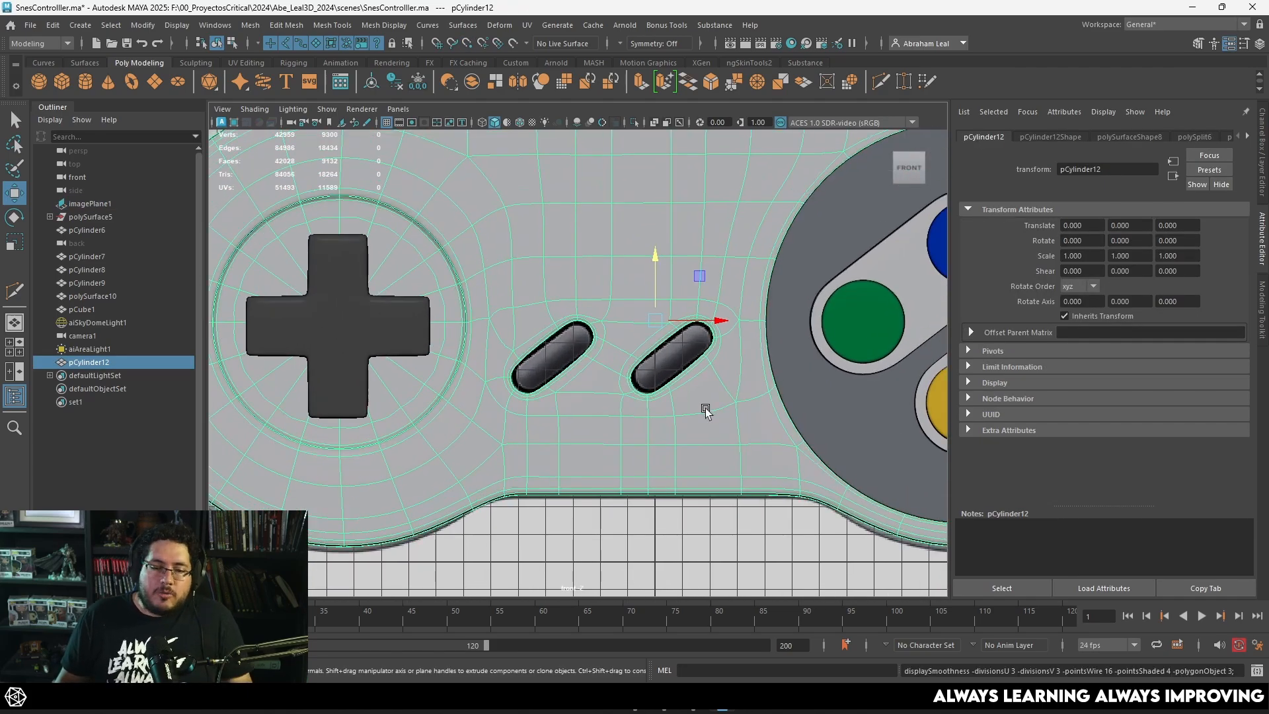
key("1")
key("space")
left_click_drag(709, 408, 681, 399)
right_click_drag(680, 400, 672, 434, "alt")
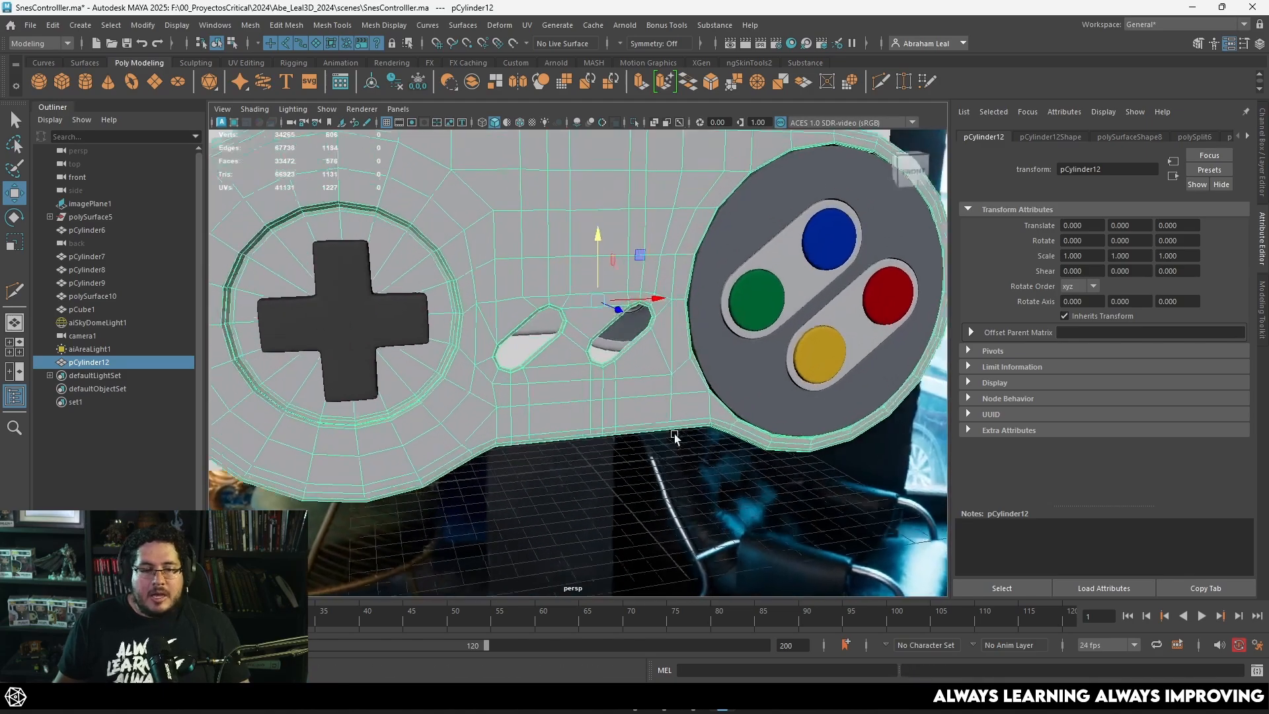
left_click_drag(674, 436, 629, 302, "alt")
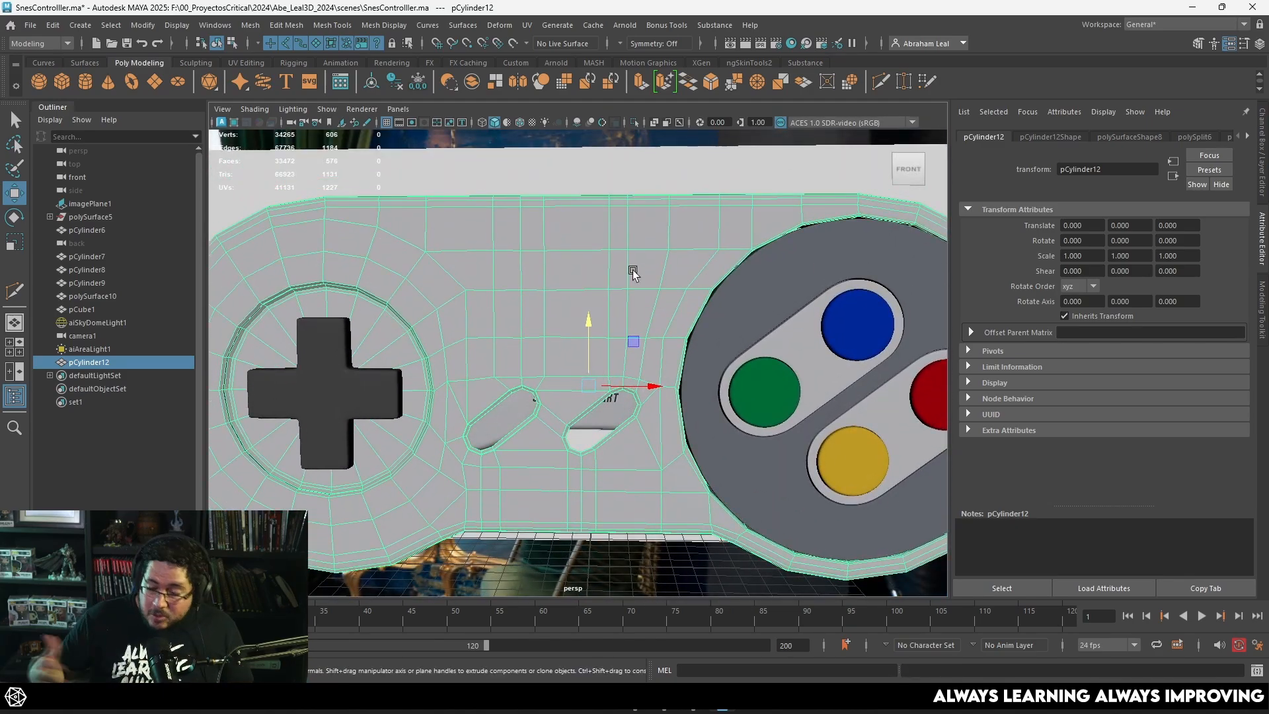
left_click_drag(558, 304, 601, 314, "alt")
key("F9")
left_click(518, 279)
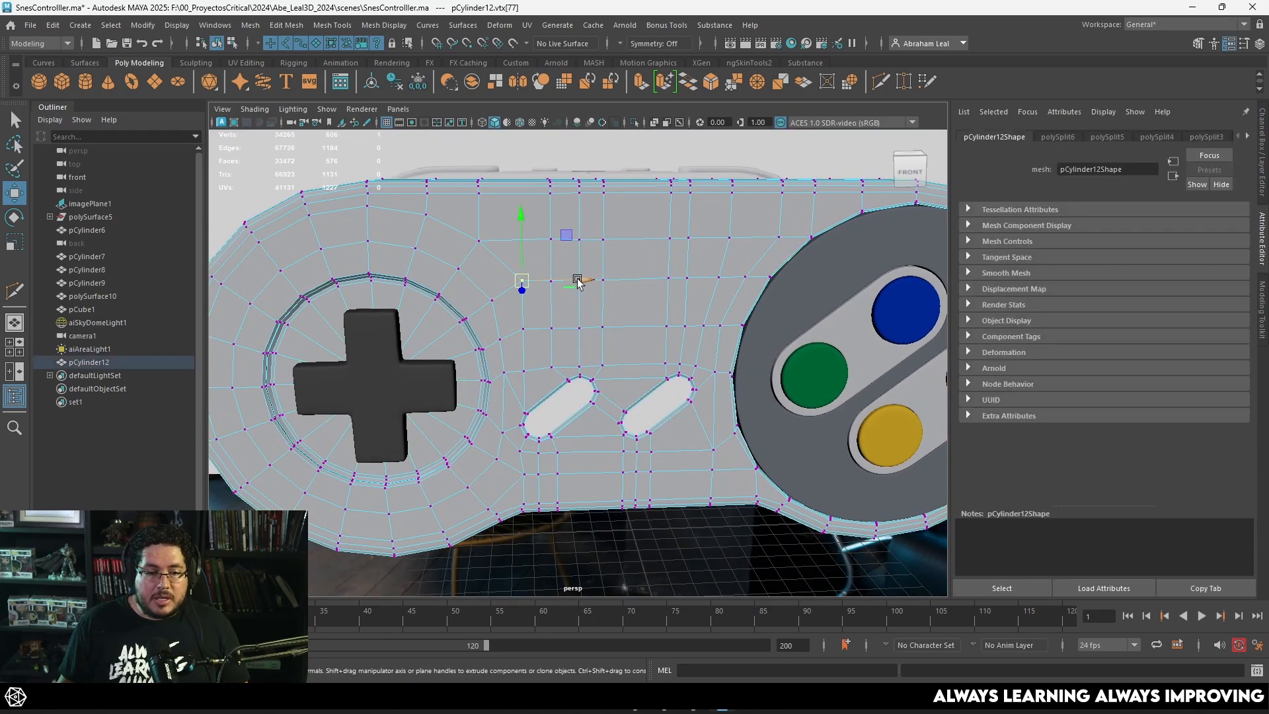
right_click_drag(640, 272, 681, 255)
scroll(674, 360, "down", 2)
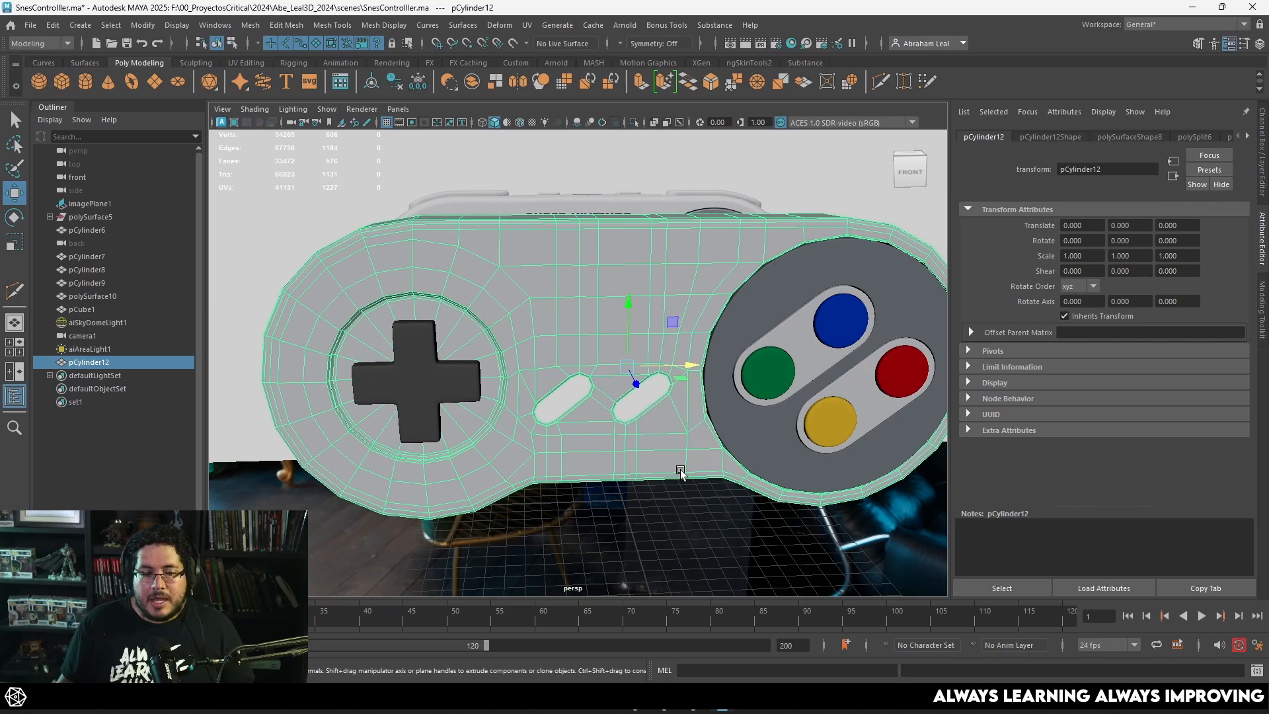
scroll(677, 418, "down", 2)
Step: Create a polygon cylinder and move it over the Select opening in the front view
key("space")
left_click_drag(676, 417, 675, 442)
scroll(614, 395, "up", 5)
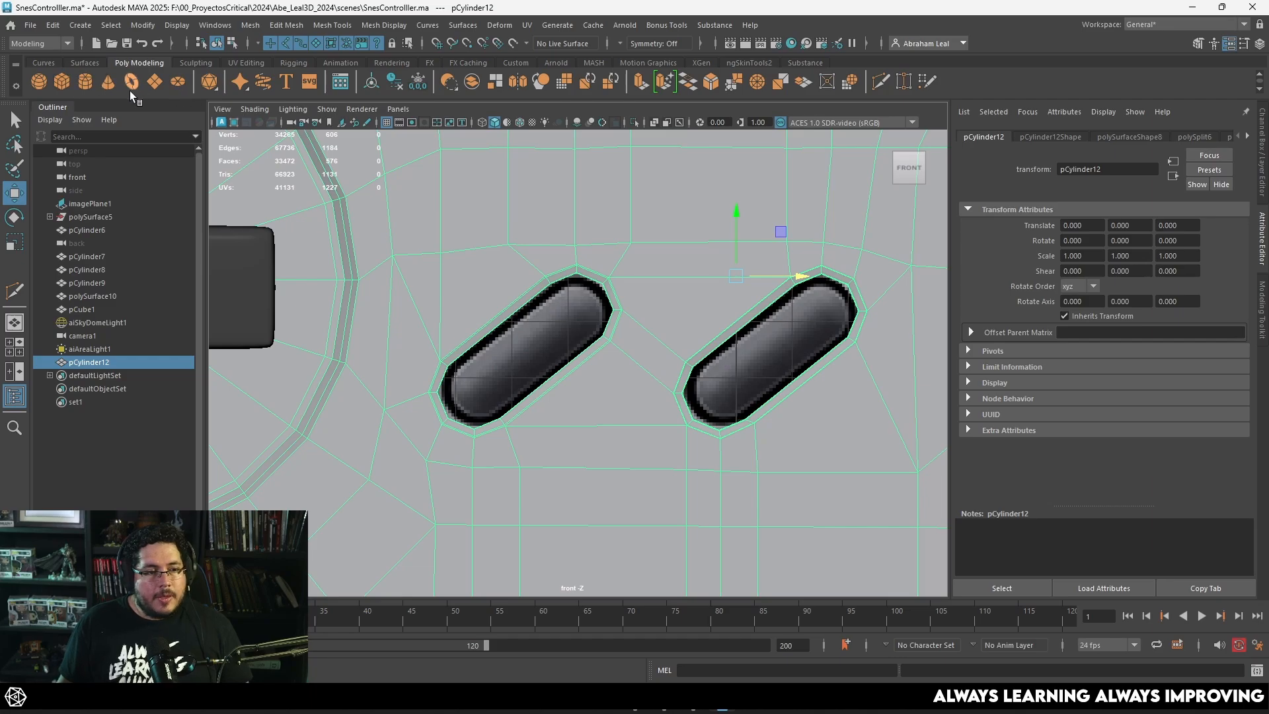
left_click(90, 86)
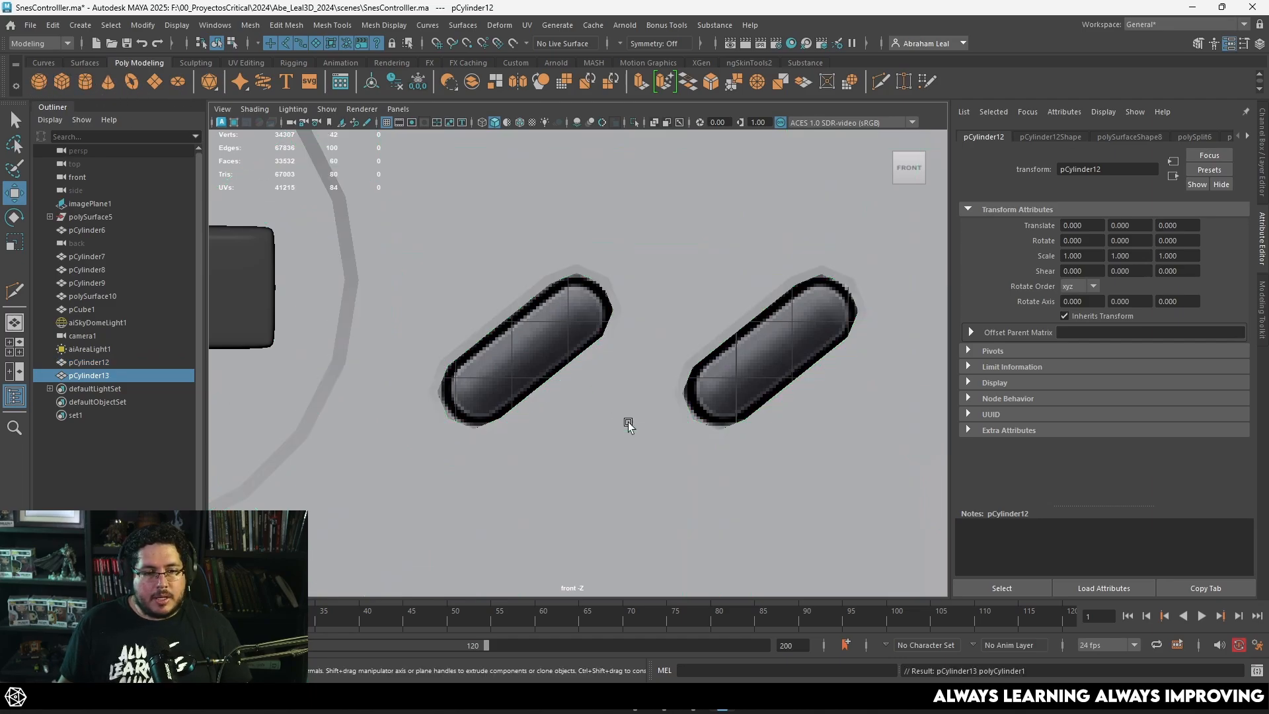
scroll(626, 423, "down", 5)
left_click_drag(636, 520, 565, 360)
scroll(564, 361, "up", 5)
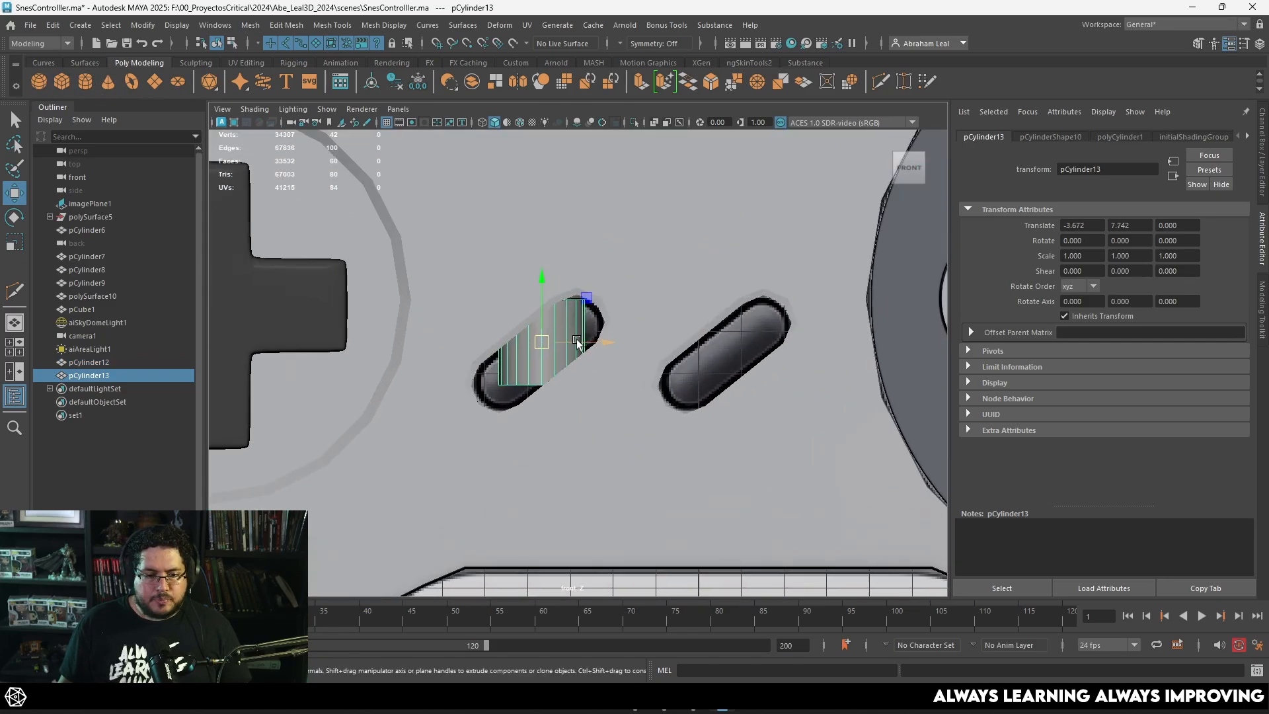
Step: Rotate the cylinder about -52.6 degrees in Z and move it to align with the Select button in the wireframe reference
key("4")
key("e")
left_click_drag(594, 313, 623, 378)
key("w")
left_click_drag(546, 350, 584, 370)
key("e")
left_click_drag(601, 323, 604, 328)
Step: Turn on Round Cap for the cylinder and raise its cap subdivisions to 7
key("ctrl+a")
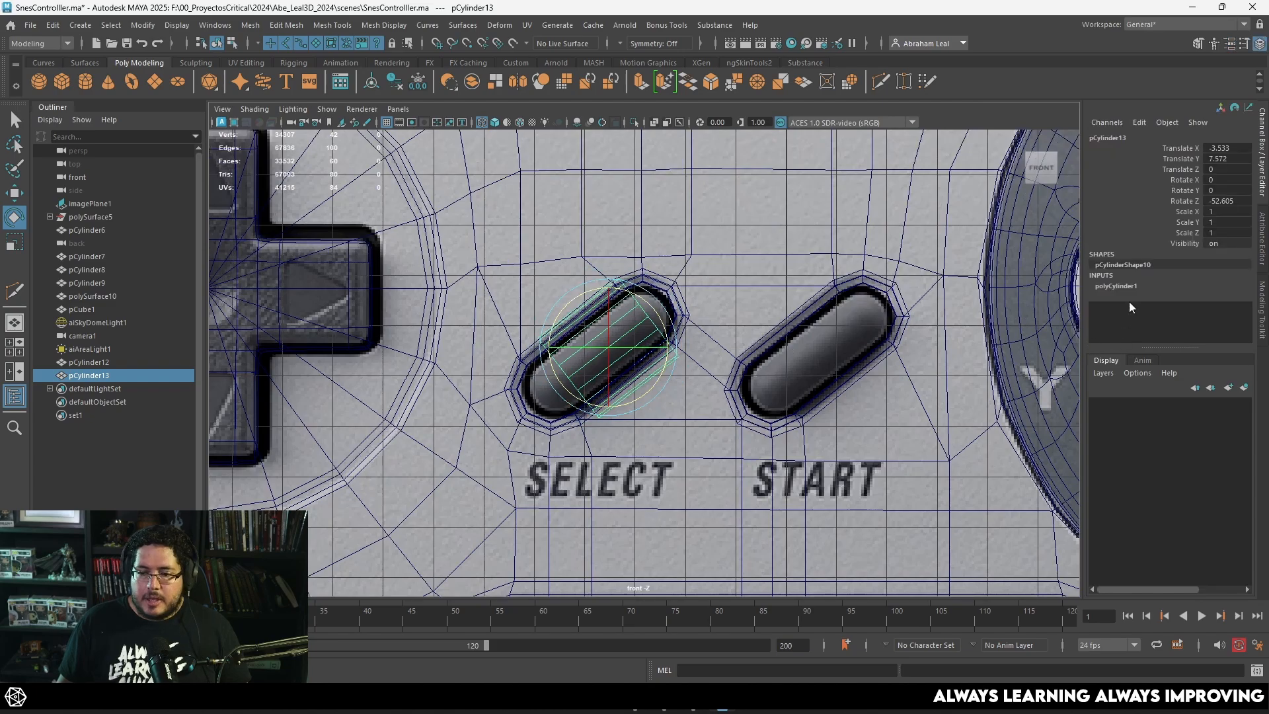
scroll(1183, 323, "down", 3)
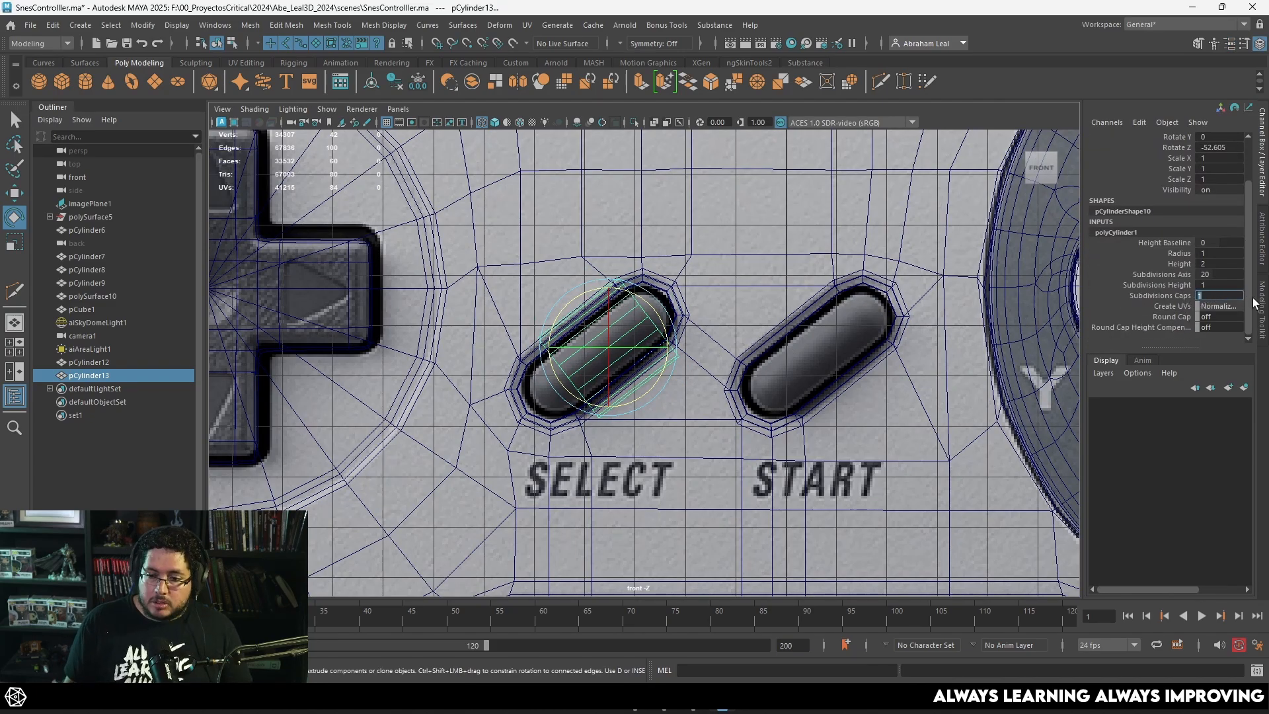
type("1")
key("Return")
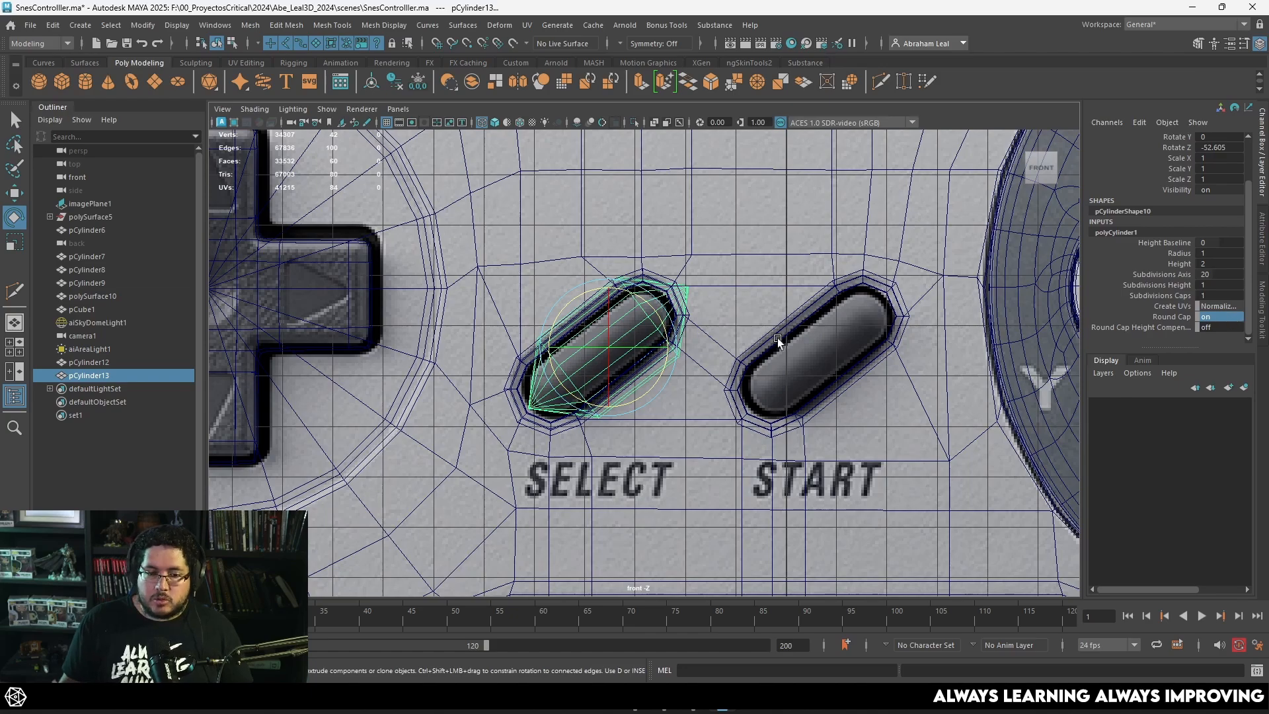
left_click(1160, 295)
middle_click_drag(688, 335, 706, 335)
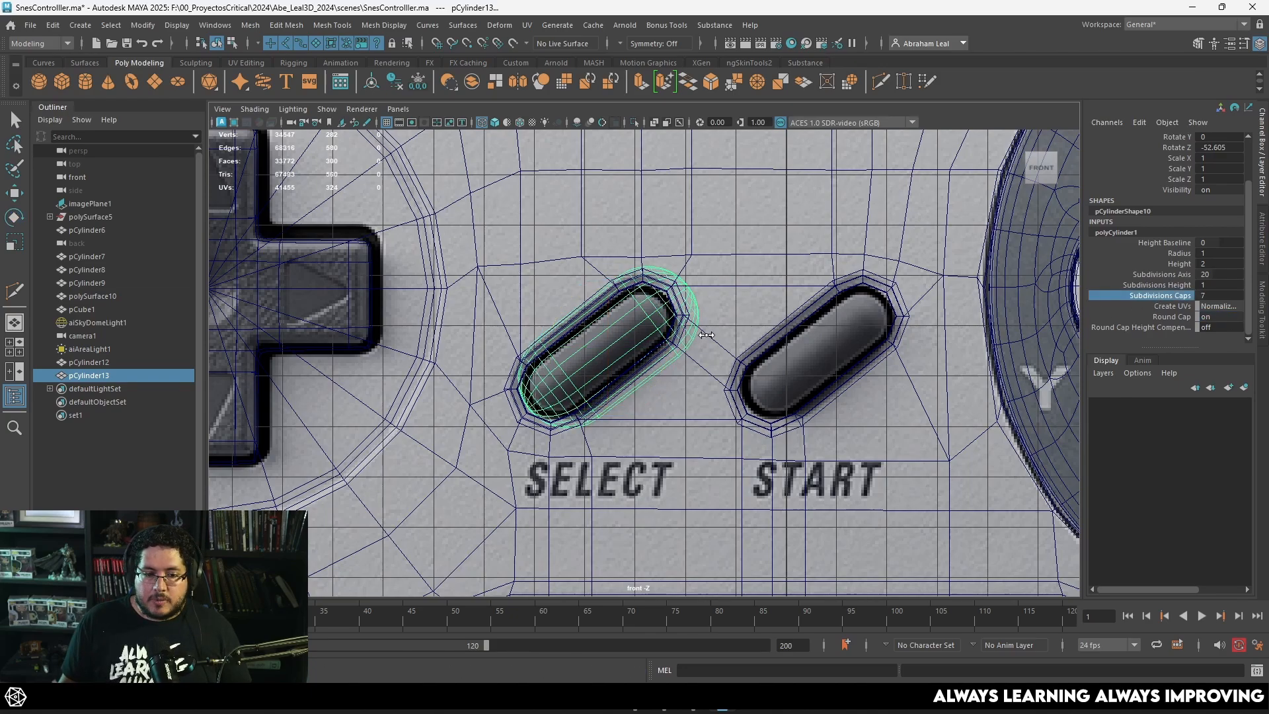
Step: Try to fit the capsule to the Select button by scaling it to about 0.705, 0.843 along its length
scroll(662, 346, "up", 3)
left_click(620, 342)
key("e")
key("w")
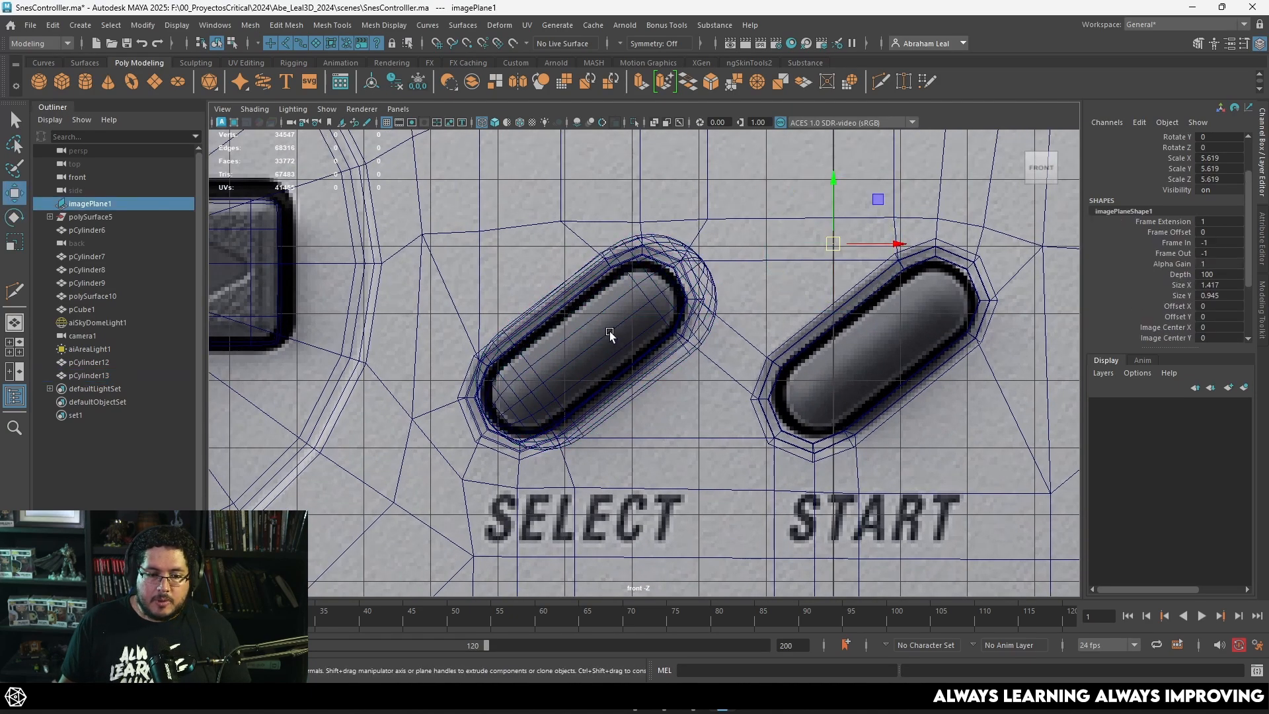
left_click(602, 339)
key("r")
left_click_drag(597, 345, 588, 353)
left_click_drag(633, 317, 642, 310)
key("w")
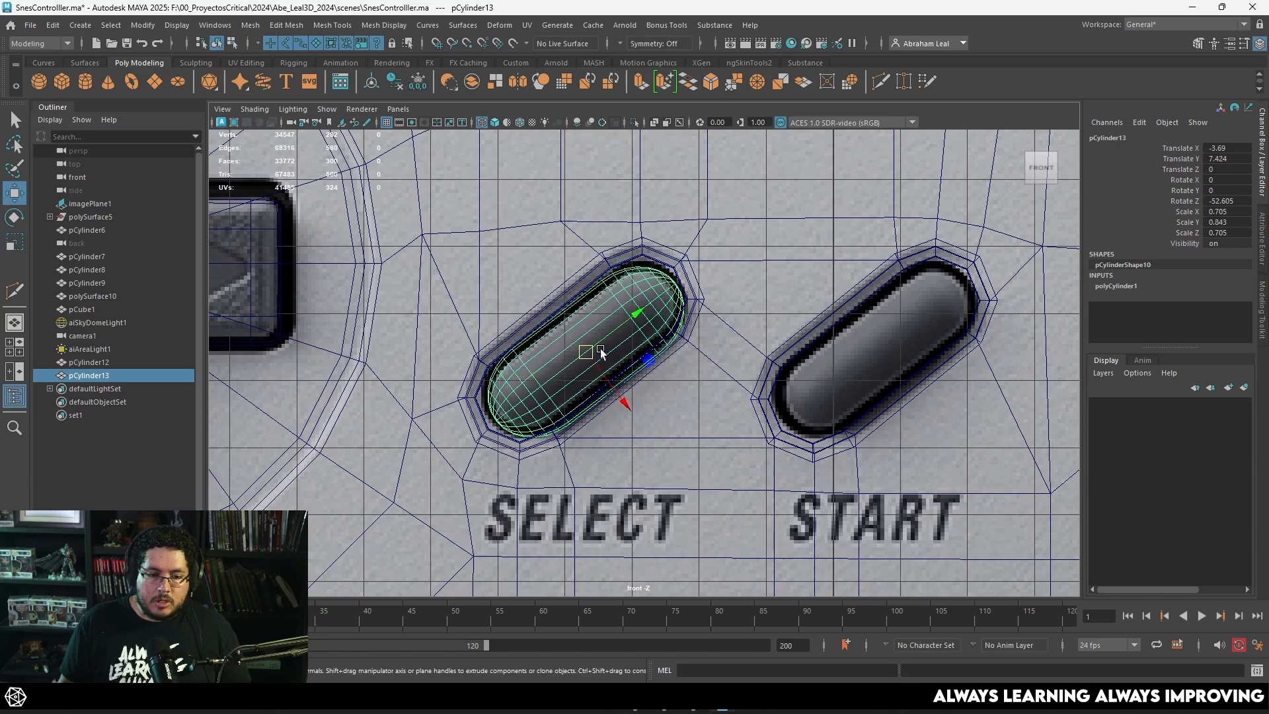
left_click_drag(598, 350, 593, 350)
left_click(742, 325)
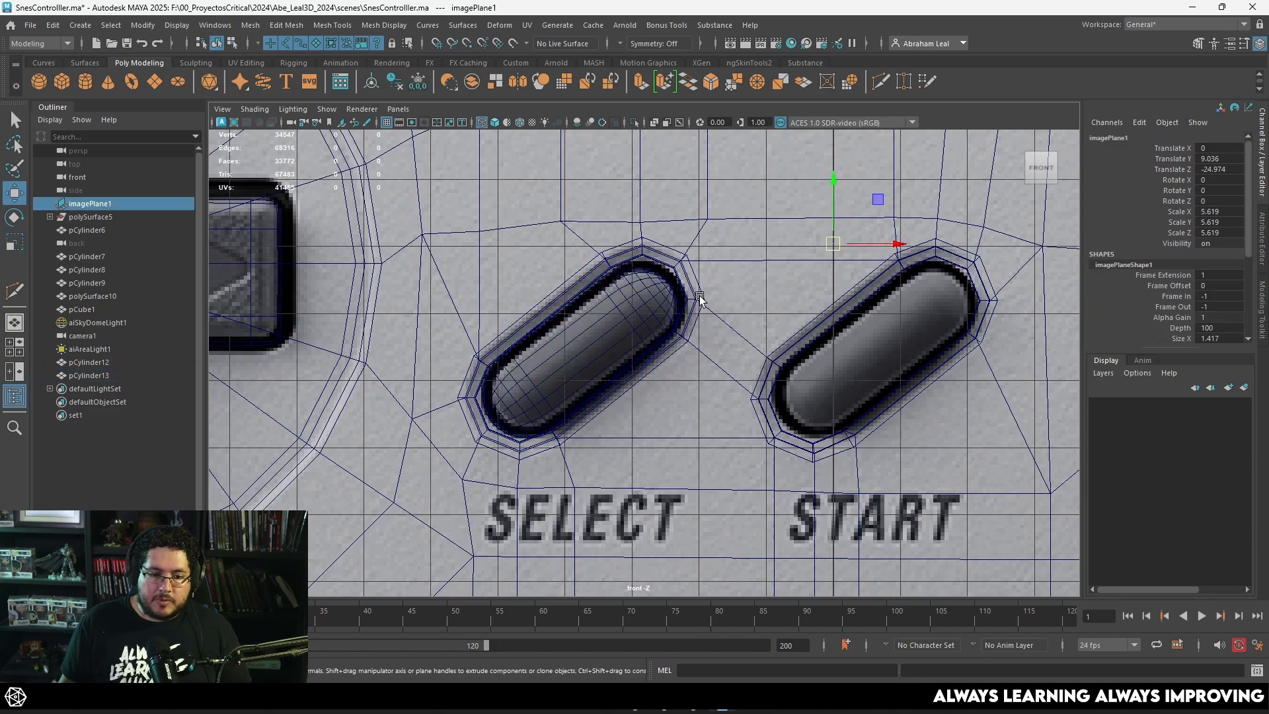
Step: Refine the capsule against the smoothed Select opening, rotating it to about -50.7 degrees and scaling it to about 0.648, 0.889 along its length
key("3")
scroll(651, 317, "up", 2)
key("5")
left_click(610, 345)
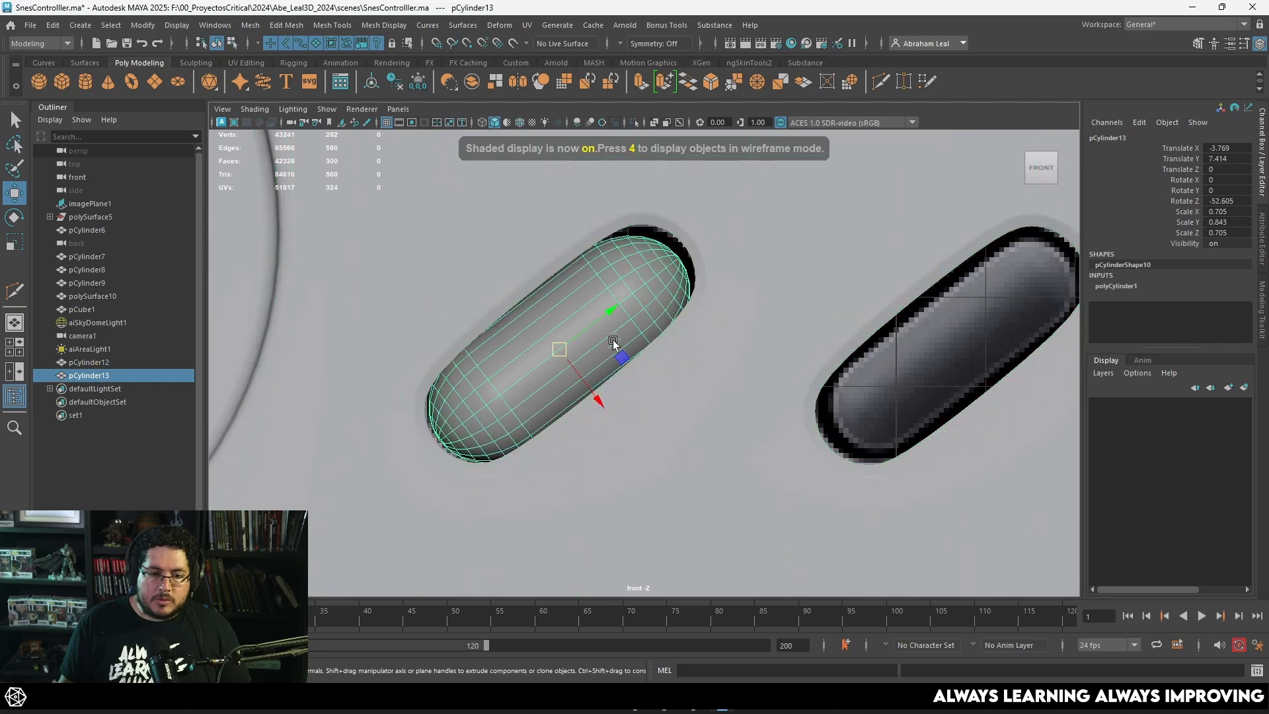
scroll(718, 382, "up", 1)
key("r")
mouse_move(637, 377)
left_mouse_down()
mouse_move(690, 350)
mouse_move(633, 376)
left_mouse_up()
key("e")
key("r")
key("w")
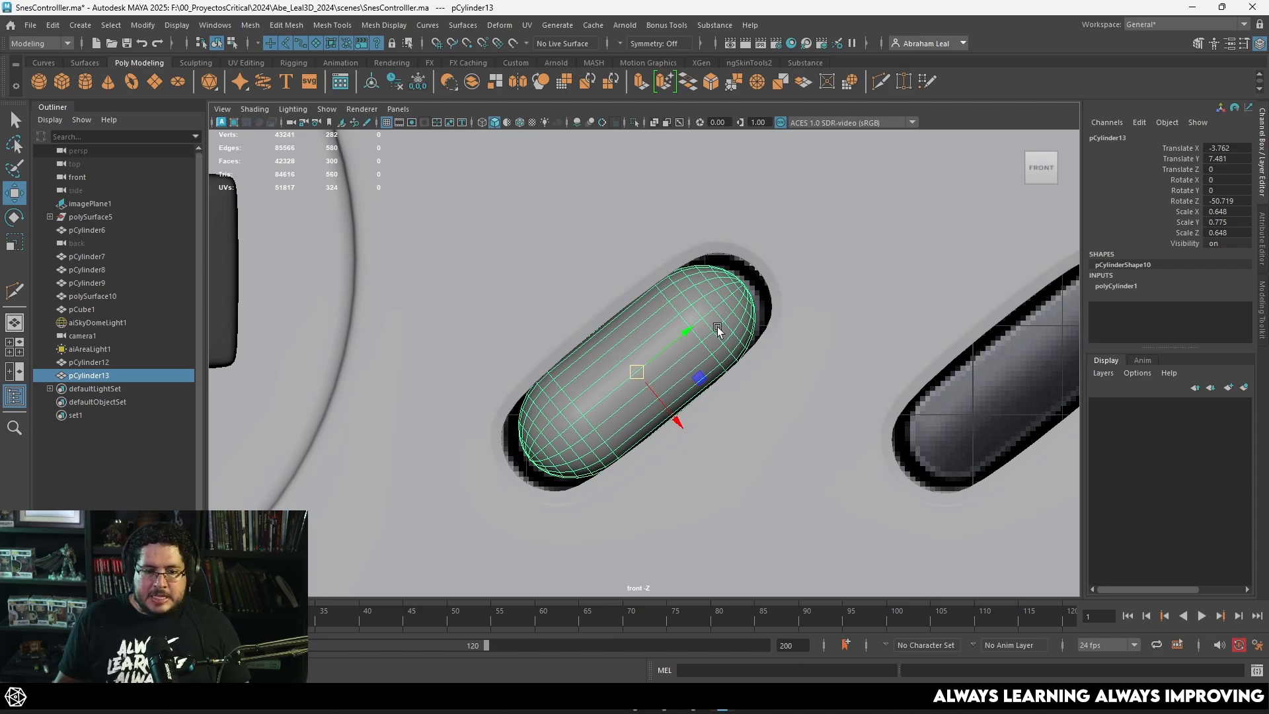
key("r")
left_click_drag(685, 336, 692, 331)
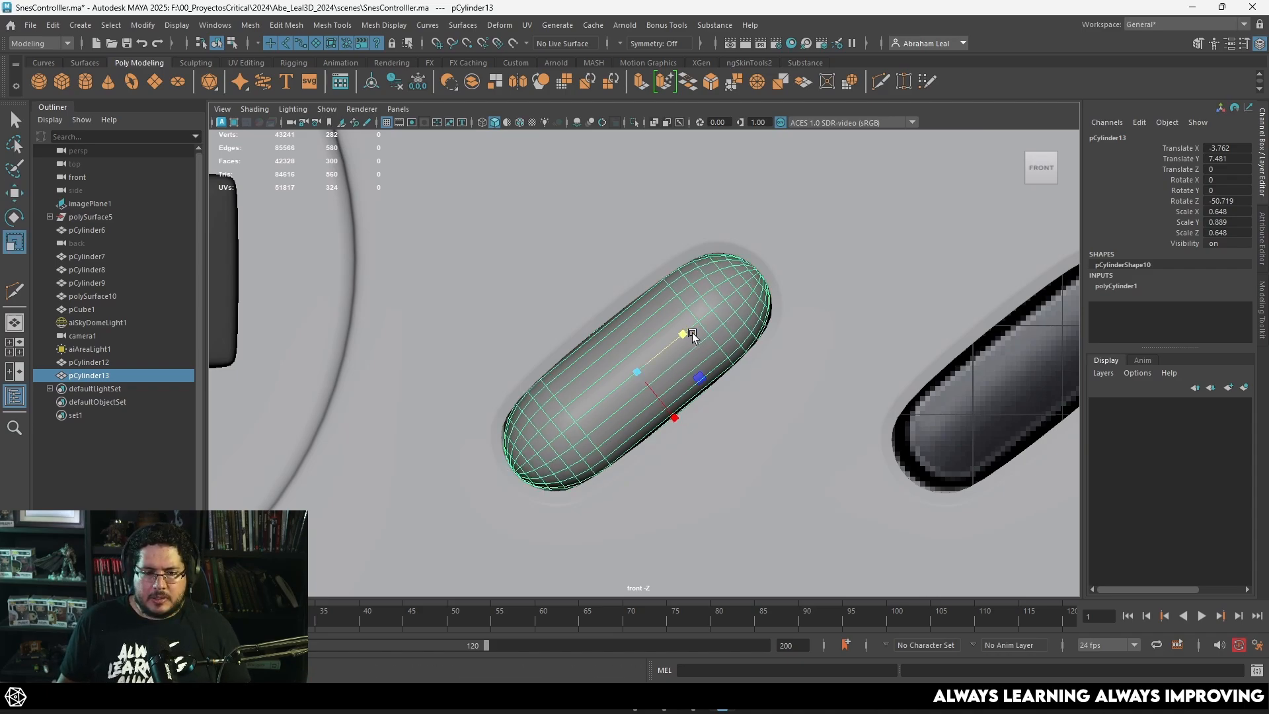
Step: Undo the capsule's scaling, rotation and move edits back to its unscaled state
key("ctrl+z")
key("ctrl+z")
key("ctrl+z")
key("ctrl+z")
key("ctrl+z")
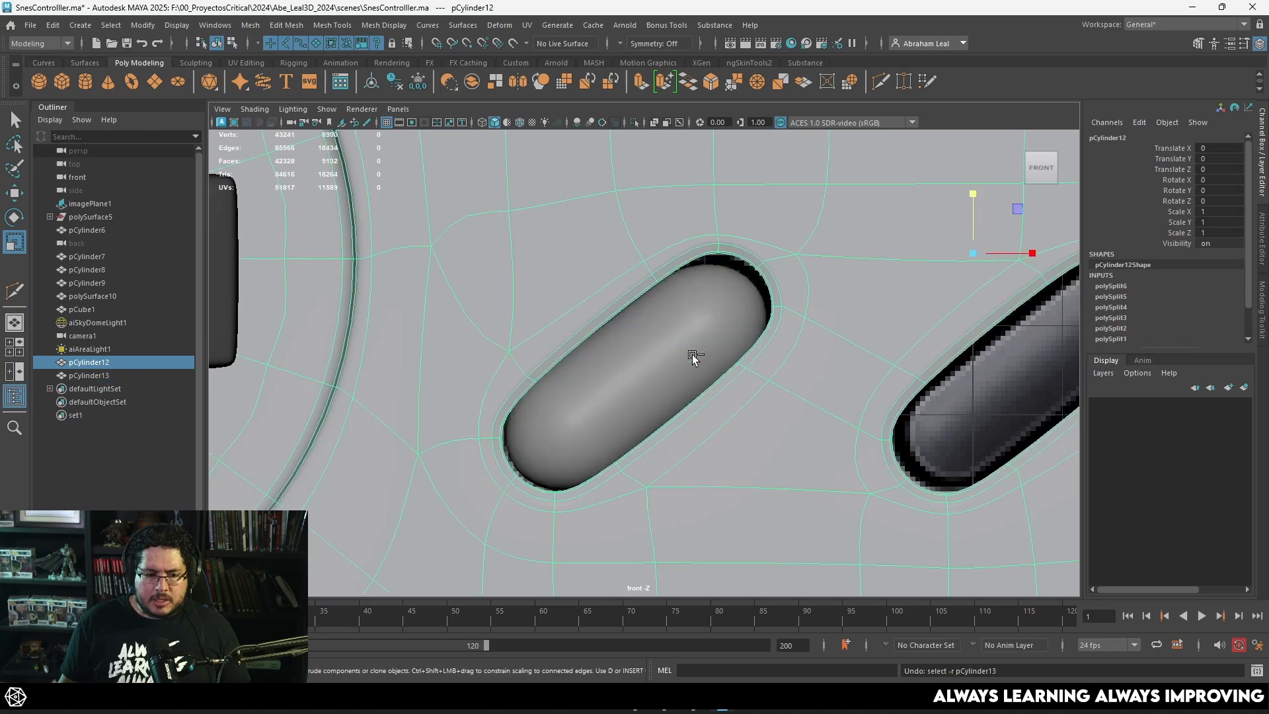
key("ctrl+z")
key("ctrl+z")
key("ctrl+z")
key("ctrl+z")
key("ctrl+z")
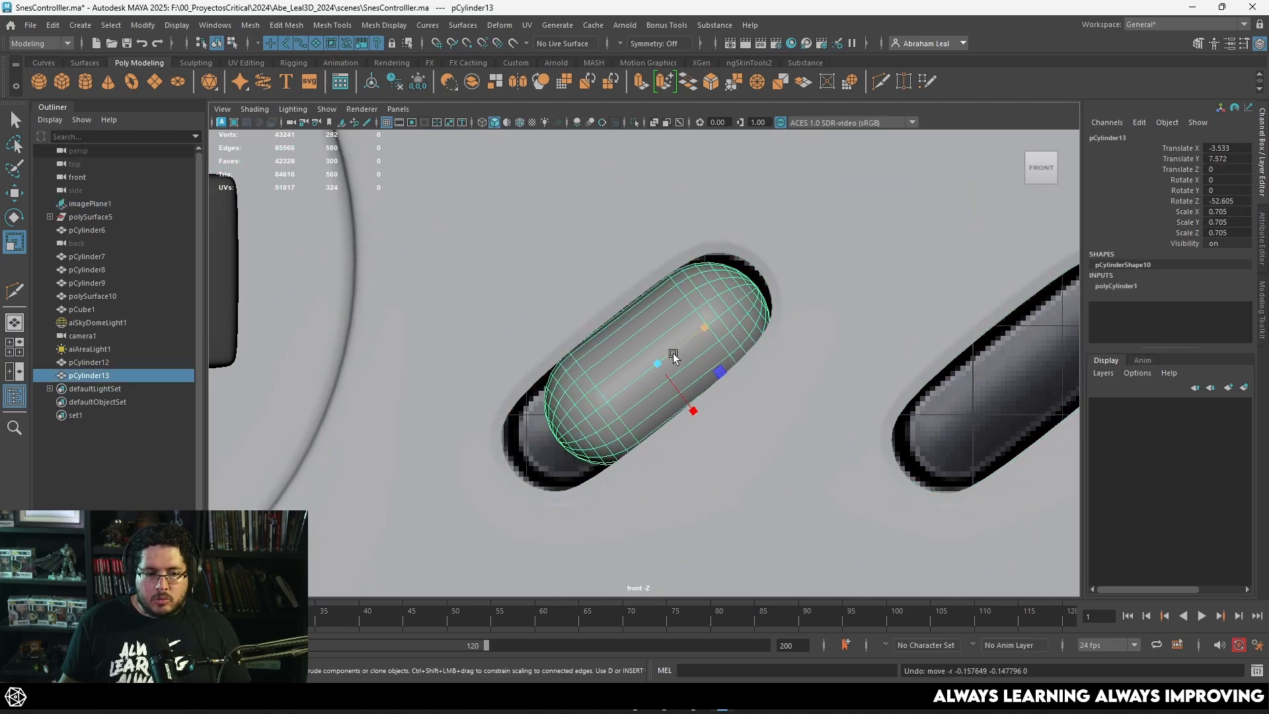
key("ctrl+z")
Step: Scale the capsule uniformly to about 0.571, rotate it to about -49.9 degrees and seat it in the Select opening's lower end
left_click(661, 370)
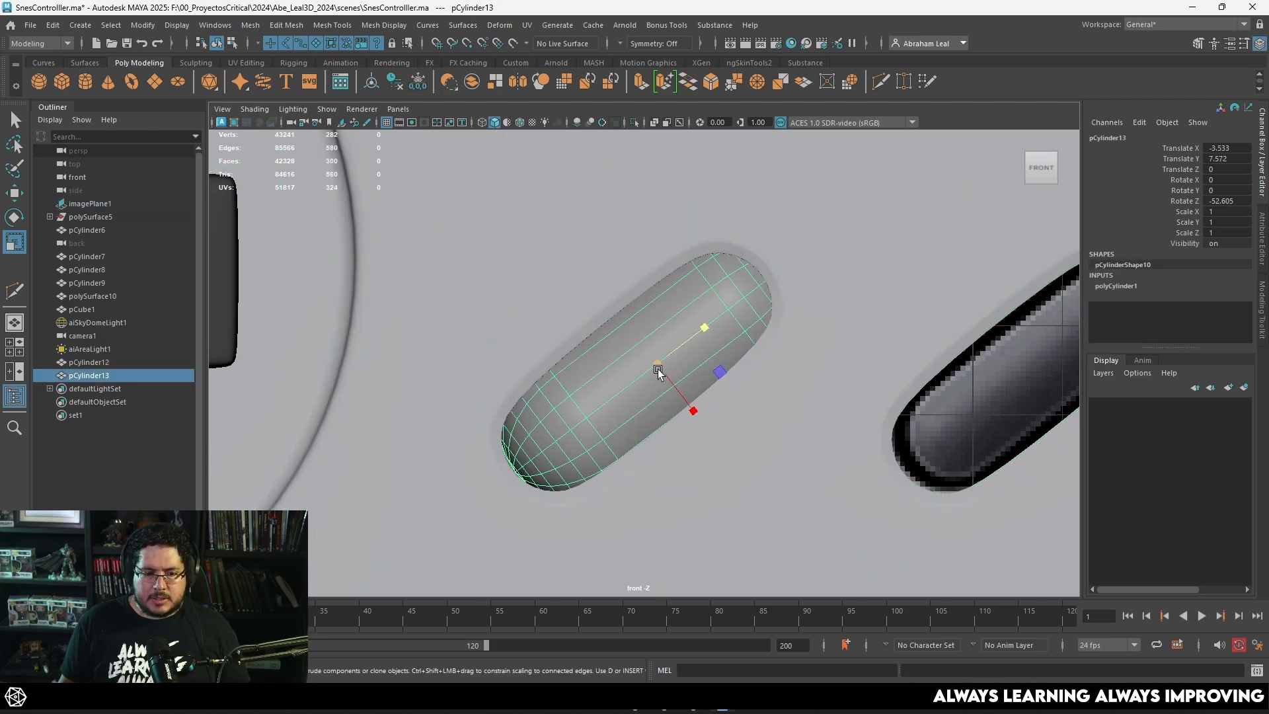
left_click_drag(657, 364, 541, 368)
key("w")
left_click_drag(652, 362, 599, 406)
key("e")
key("w")
key("r")
key("w")
Step: Adjust the shell's unsmoothed vertices where the Select opening's straight sides meet its rounded ends
left_click(614, 320)
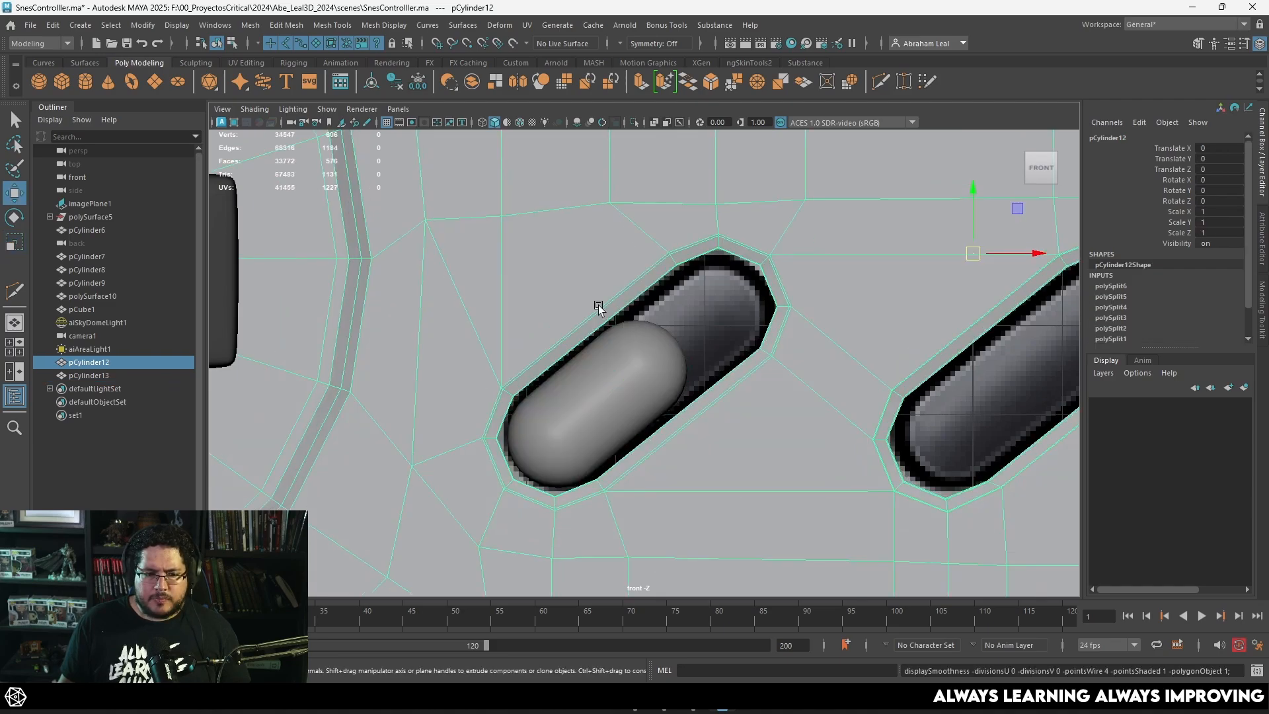
right_click(599, 304)
right_click_drag(598, 304, 543, 304)
left_click_drag(529, 366, 510, 385)
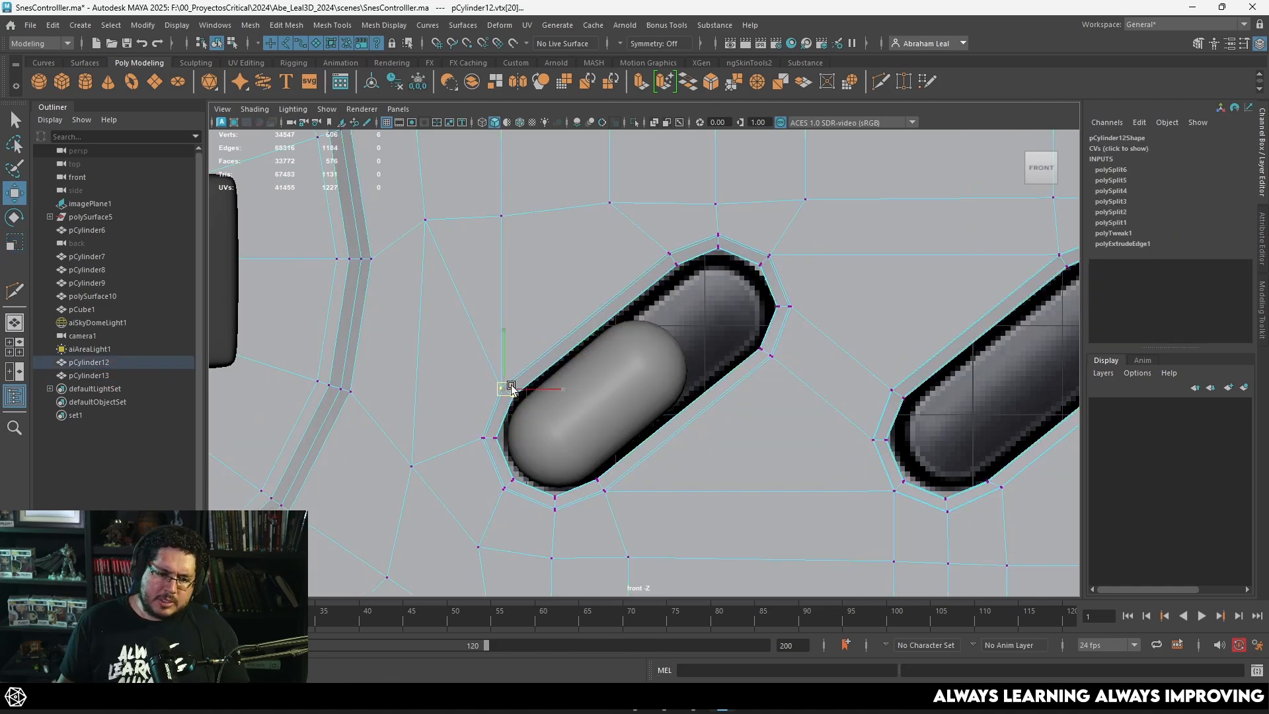
left_click_drag(674, 258, 674, 258)
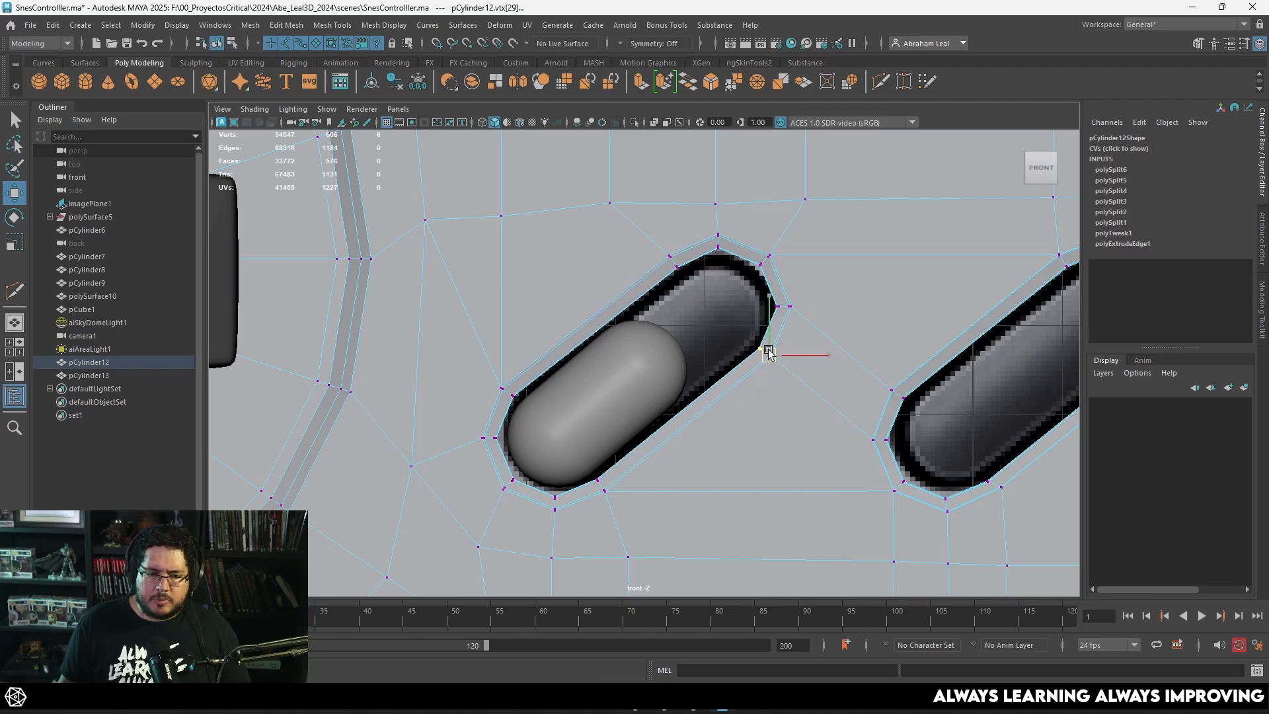
Step: Lengthen the capsule by moving its upper-end vertices to the Select opening's upper end, and check it against the smoothed shell
left_click(668, 368)
right_click_drag(667, 367, 766, 277)
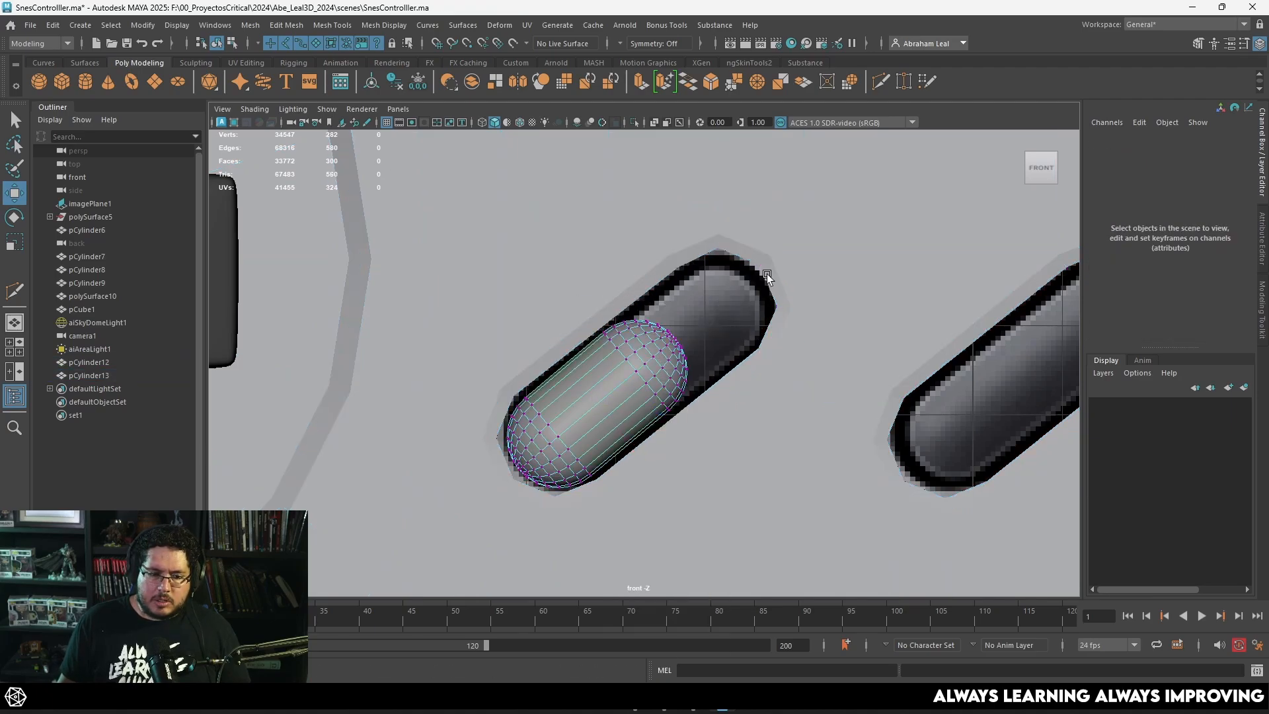
left_click_drag(593, 442, 593, 442)
left_click_drag(702, 337, 788, 268)
left_click(851, 437)
key("3")
left_click(675, 375)
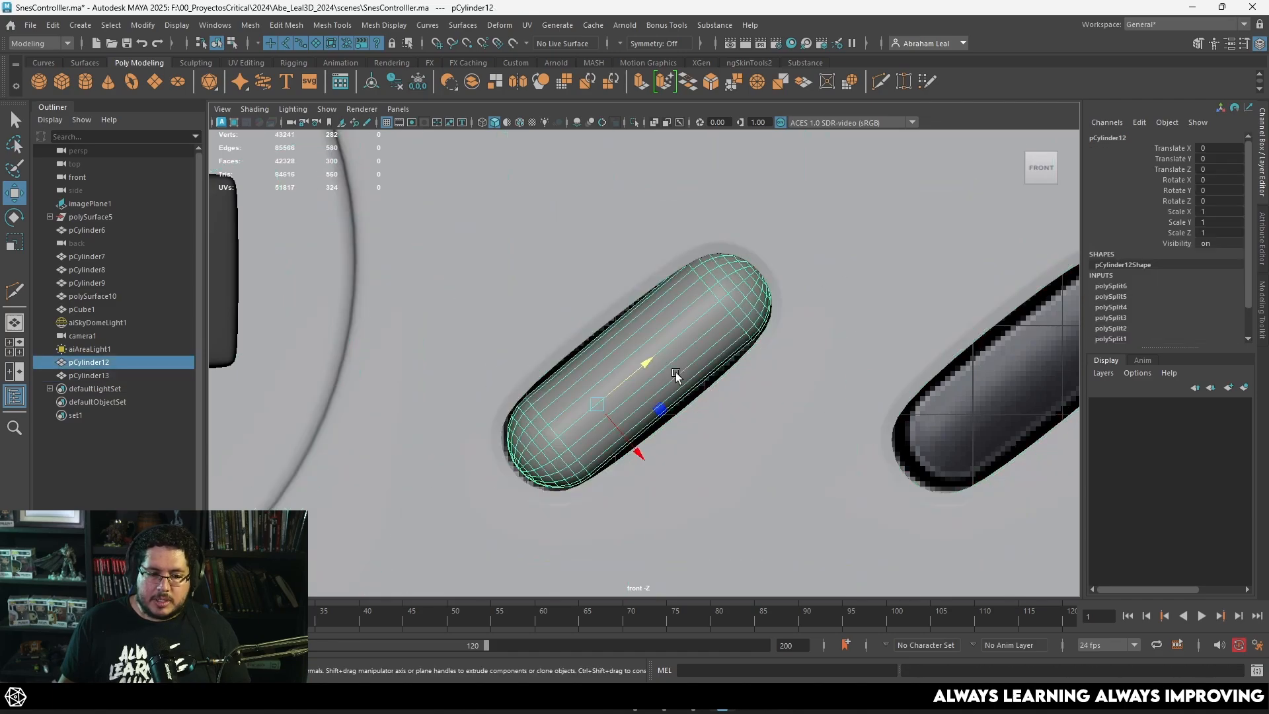
Step: Move the capsule forward to about 2.5 in Z so it sits inside the Select opening
key("space")
left_click_drag(677, 377, 747, 409)
scroll(748, 408, "up", 5)
middle_click_drag(747, 409, 680, 480, "alt")
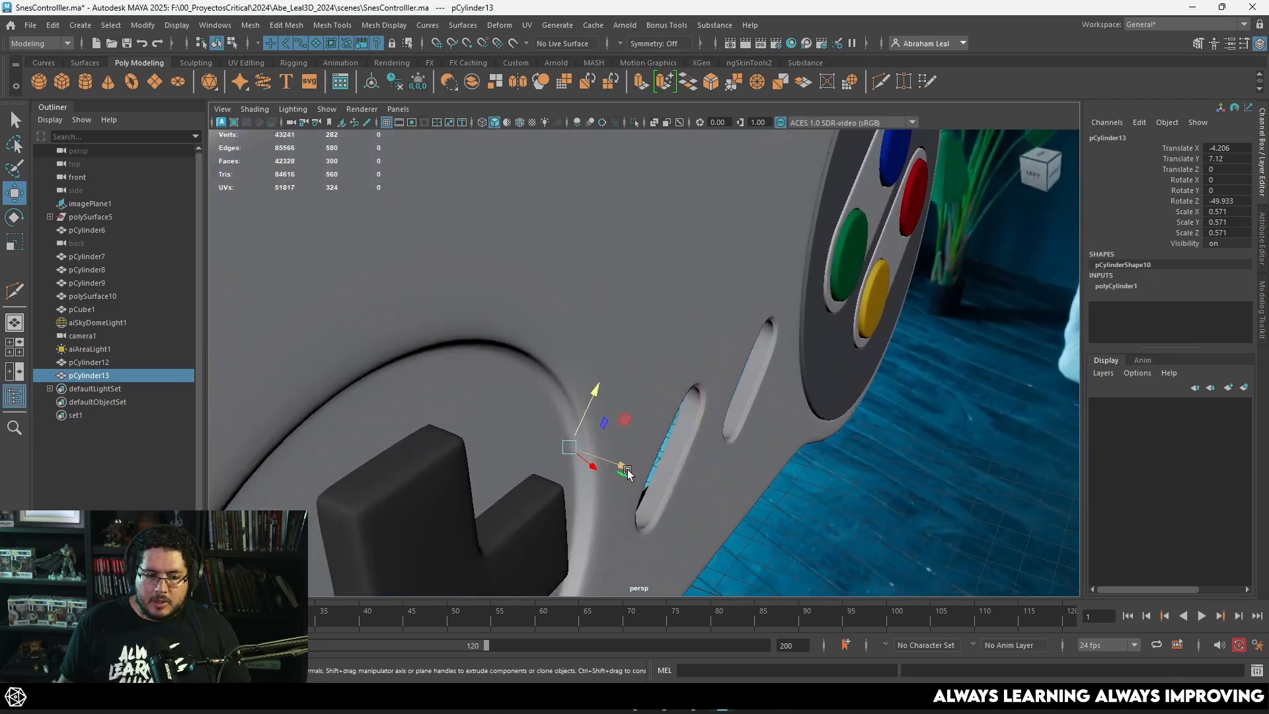
left_click_drag(626, 470, 738, 485)
left_click_drag(738, 486, 651, 460, "alt")
right_click_drag(652, 460, 707, 447, "alt")
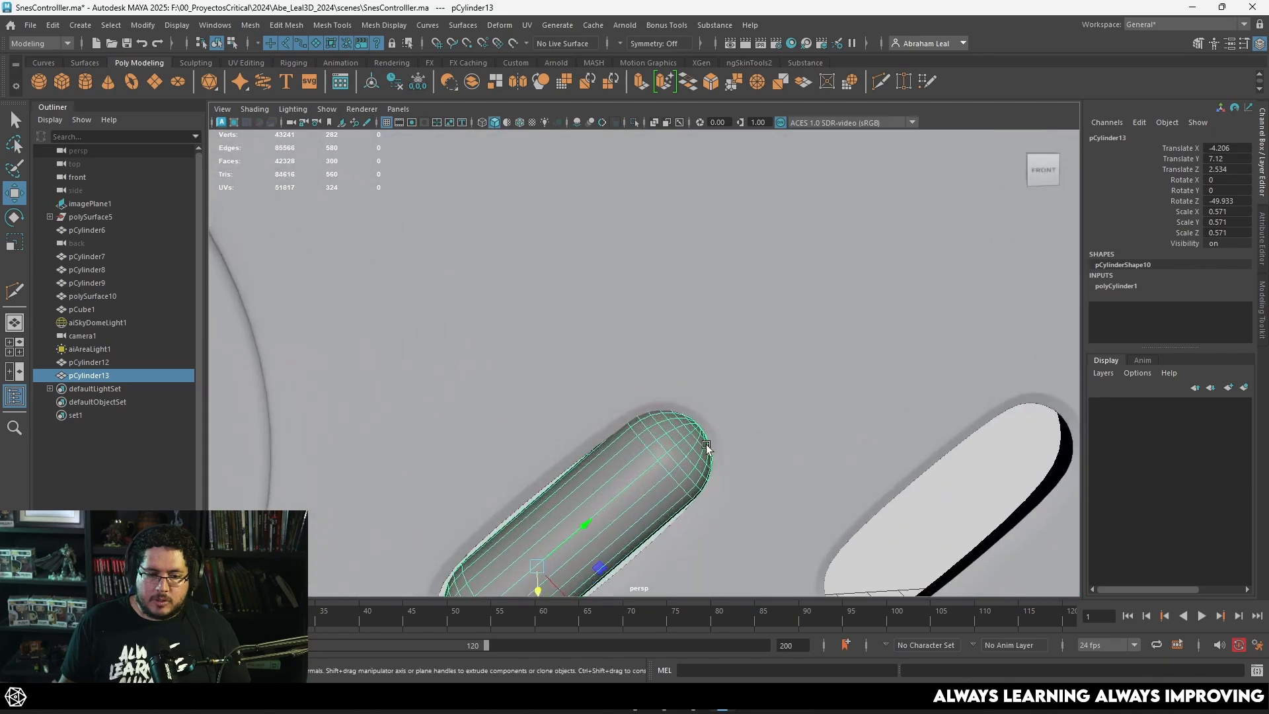
left_click_drag(707, 447, 693, 366, "alt")
right_click_drag(692, 366, 645, 425, "alt")
left_click_drag(645, 424, 687, 392, "alt")
Step: Move the vertices at the upper end of the Select opening's lower side inward, closer to the capsule
key("space")
left_click(770, 435)
scroll(773, 436, "up", 2)
key("1")
key("3")
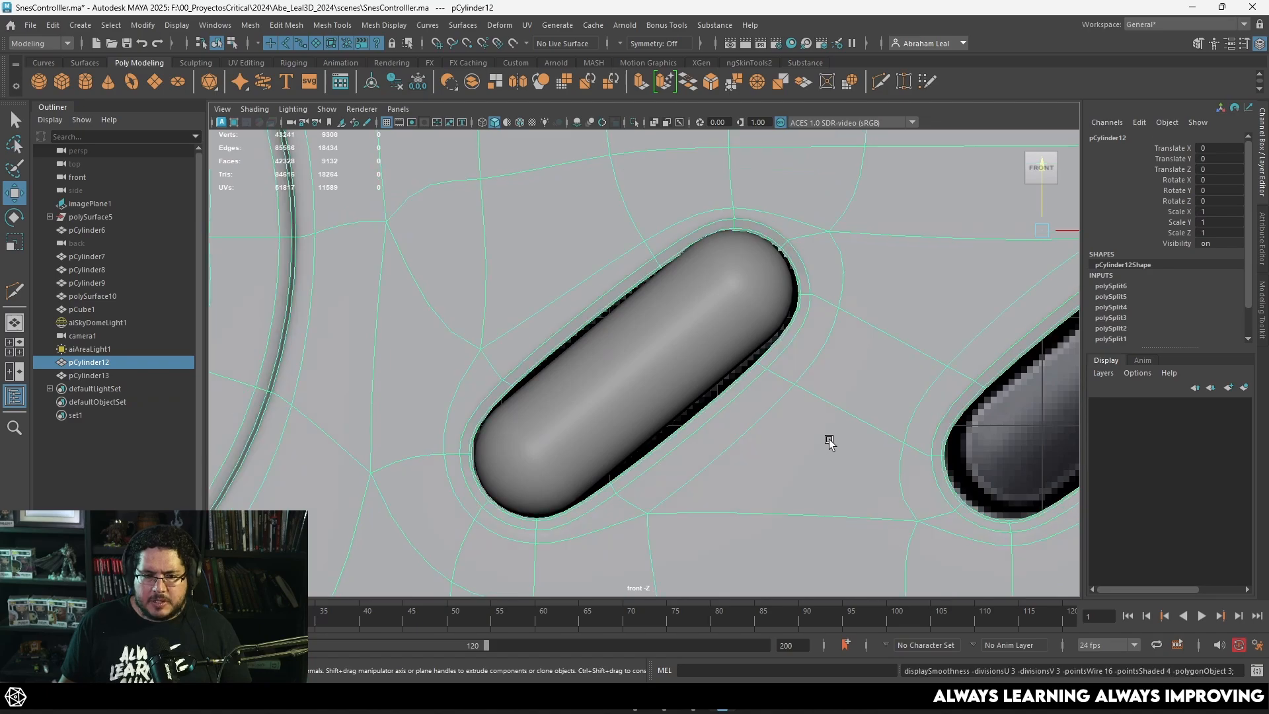
key("2")
right_click_drag(797, 357, 732, 304)
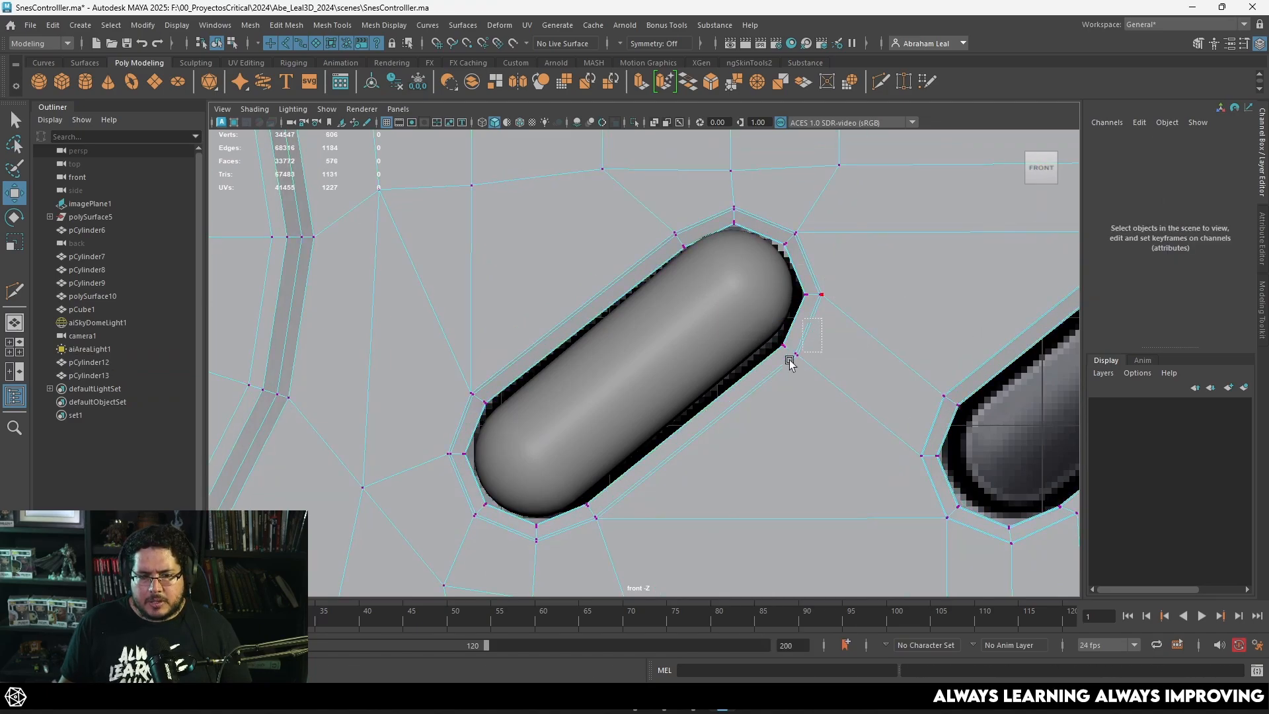
left_click(796, 357)
left_click_drag(796, 361, 786, 351)
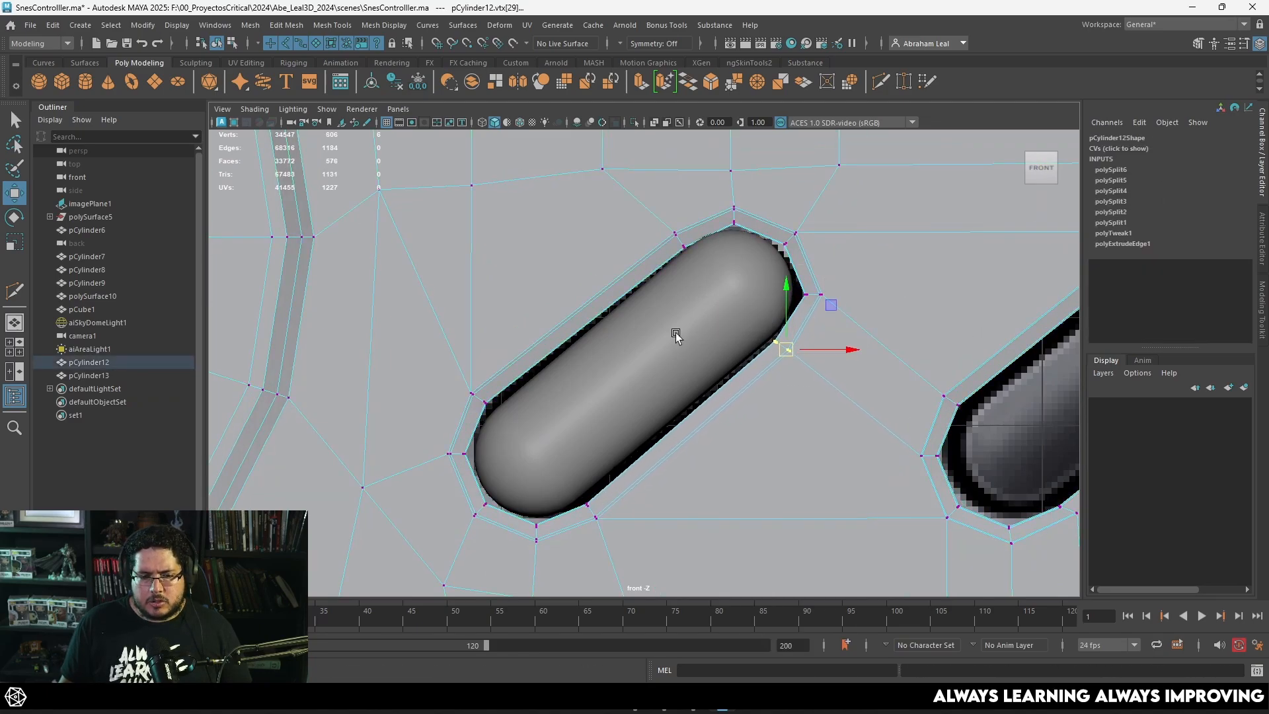
Step: Nudge the vertices at the lower end of the Select opening's upper side inward toward the capsule
key("3")
left_click(485, 394)
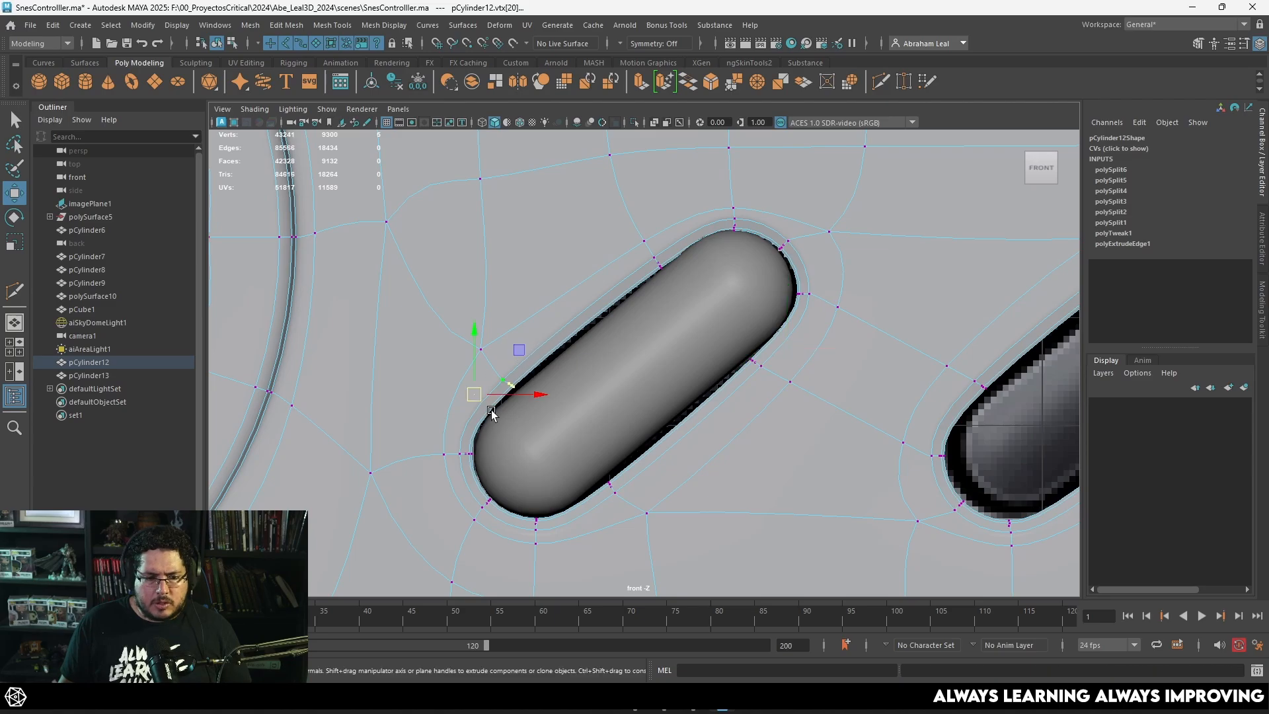
key("1")
key("ctrl+z")
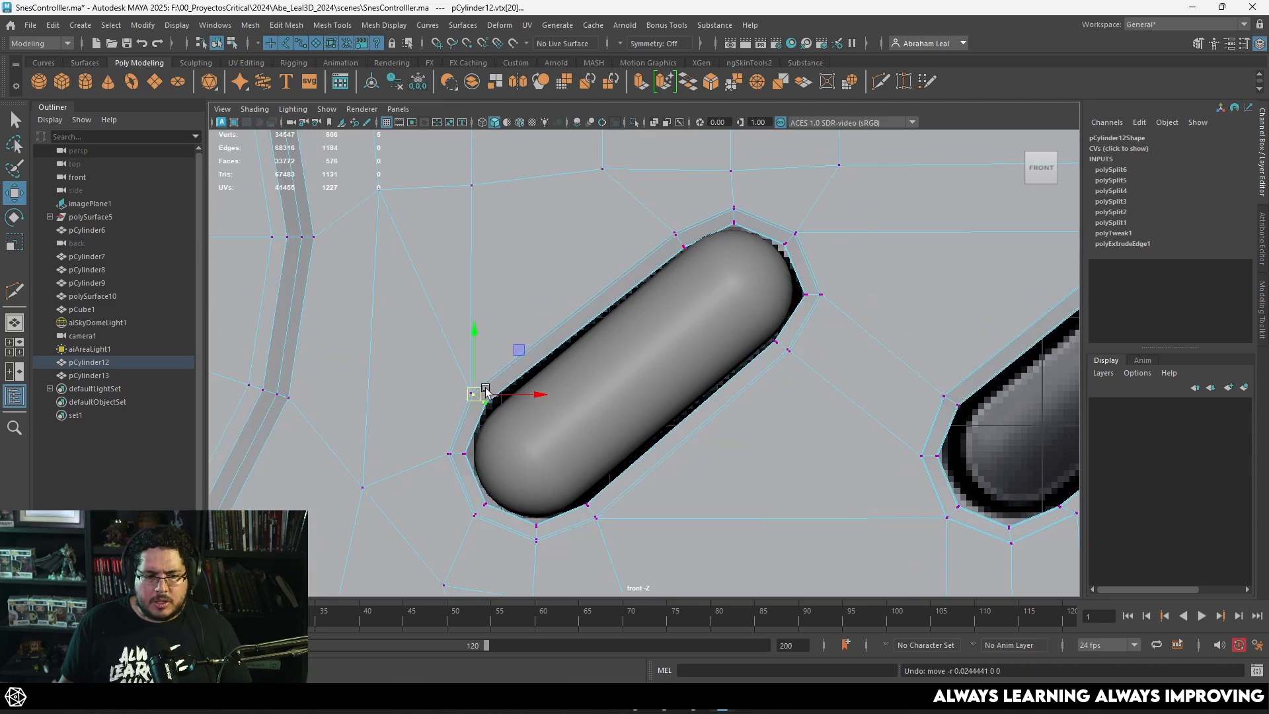
left_click_drag(435, 376, 522, 420)
left_click_drag(469, 391, 474, 393)
middle_click_drag(543, 356, 540, 405, "alt")
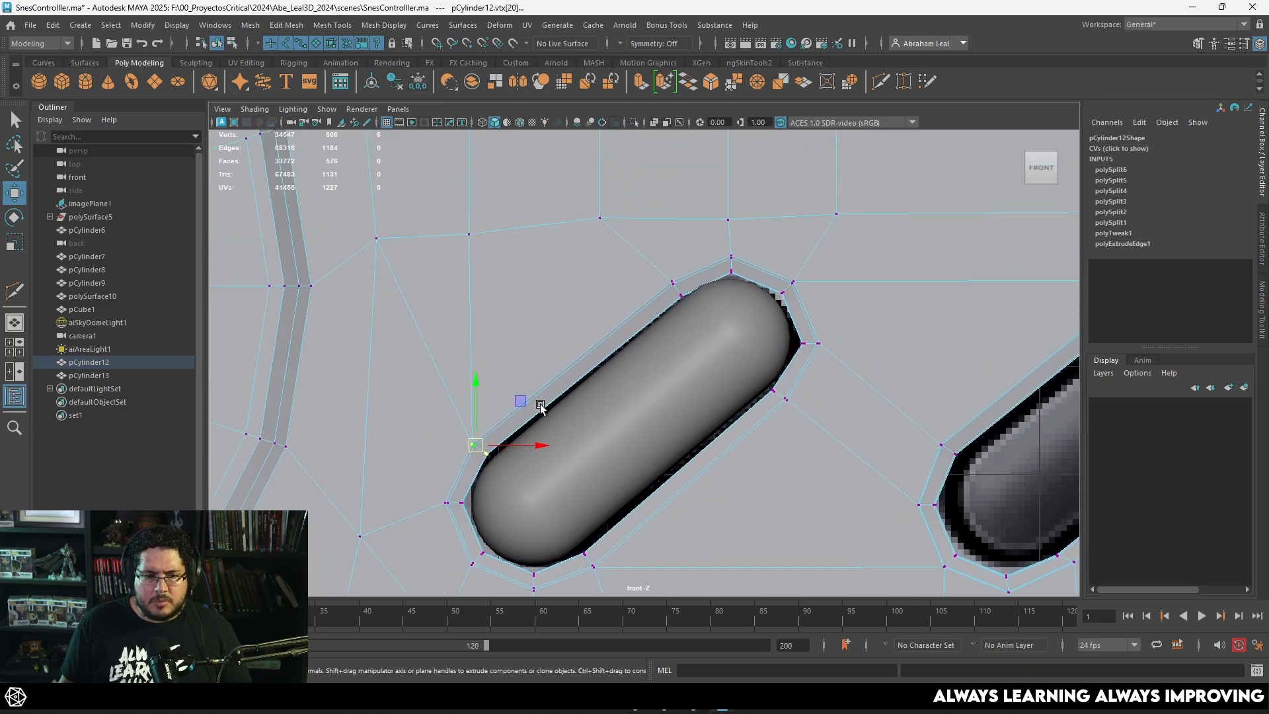
Step: Shift the vertices around the top of the Select opening's upper end slightly up and left, and preview the shell smoothed
key("3")
key("1")
left_click_drag(753, 238, 661, 306)
left_click_drag(705, 270, 702, 267)
key("3")
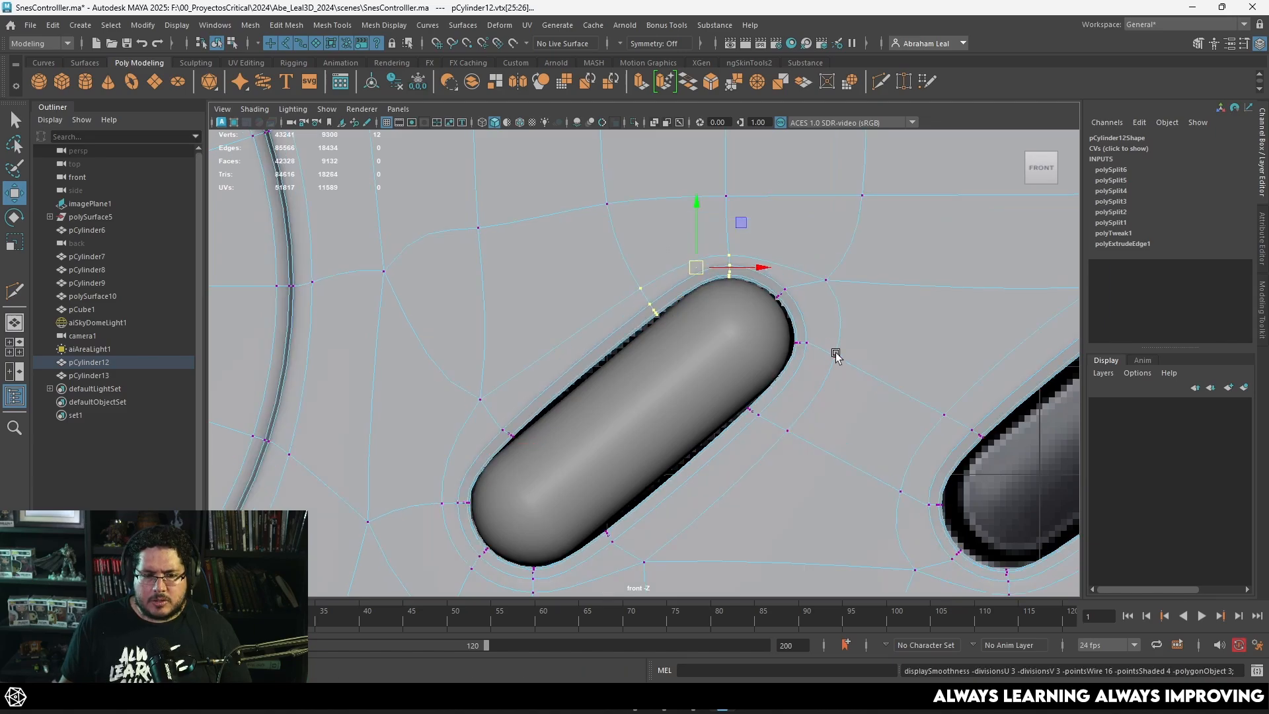
Step: Nudge the vertices along the Select opening's lower side inward toward the capsule and preview the shell smoothed
middle_click_drag(674, 499, 668, 449, "alt")
right_click_drag(668, 450, 683, 435, "alt")
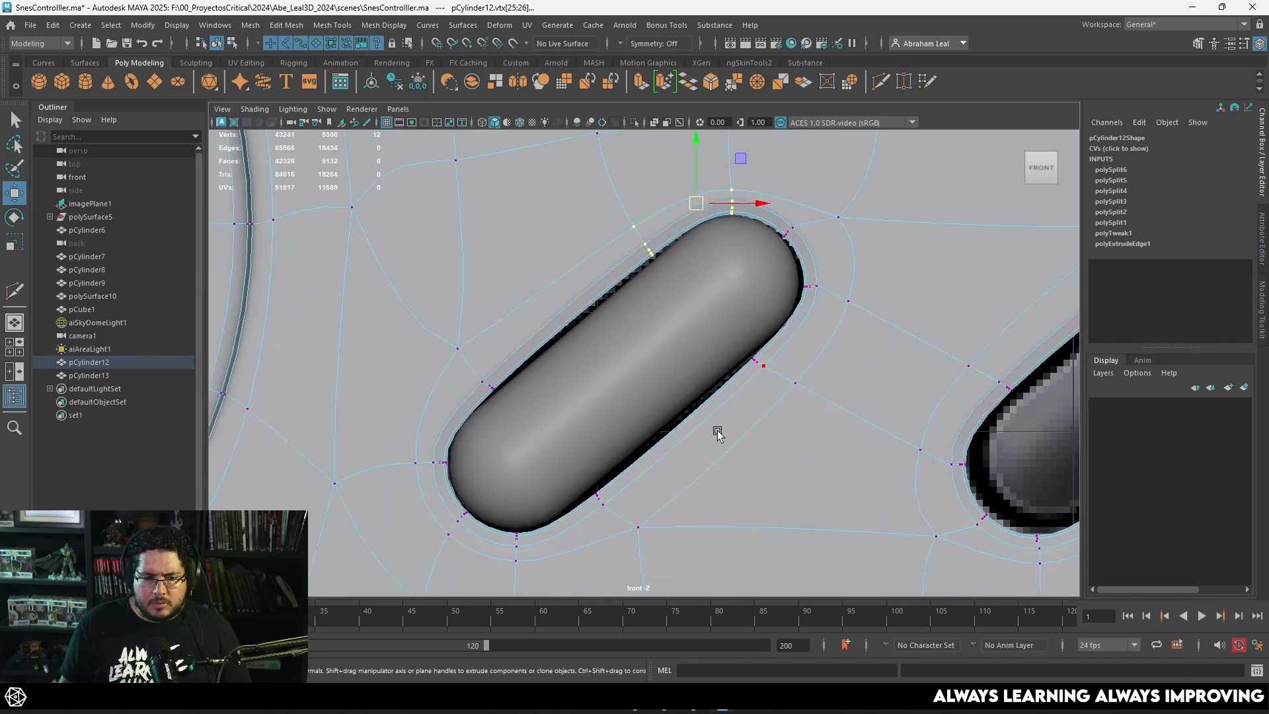
key("1")
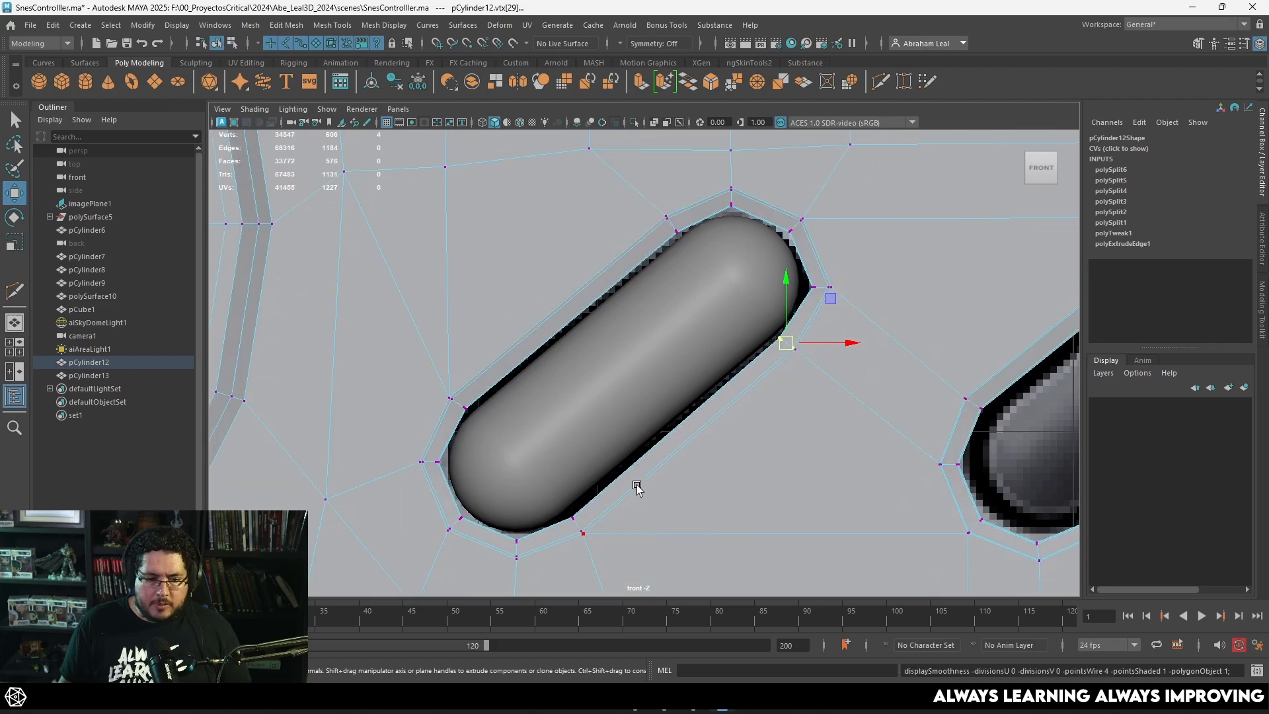
left_click(581, 529)
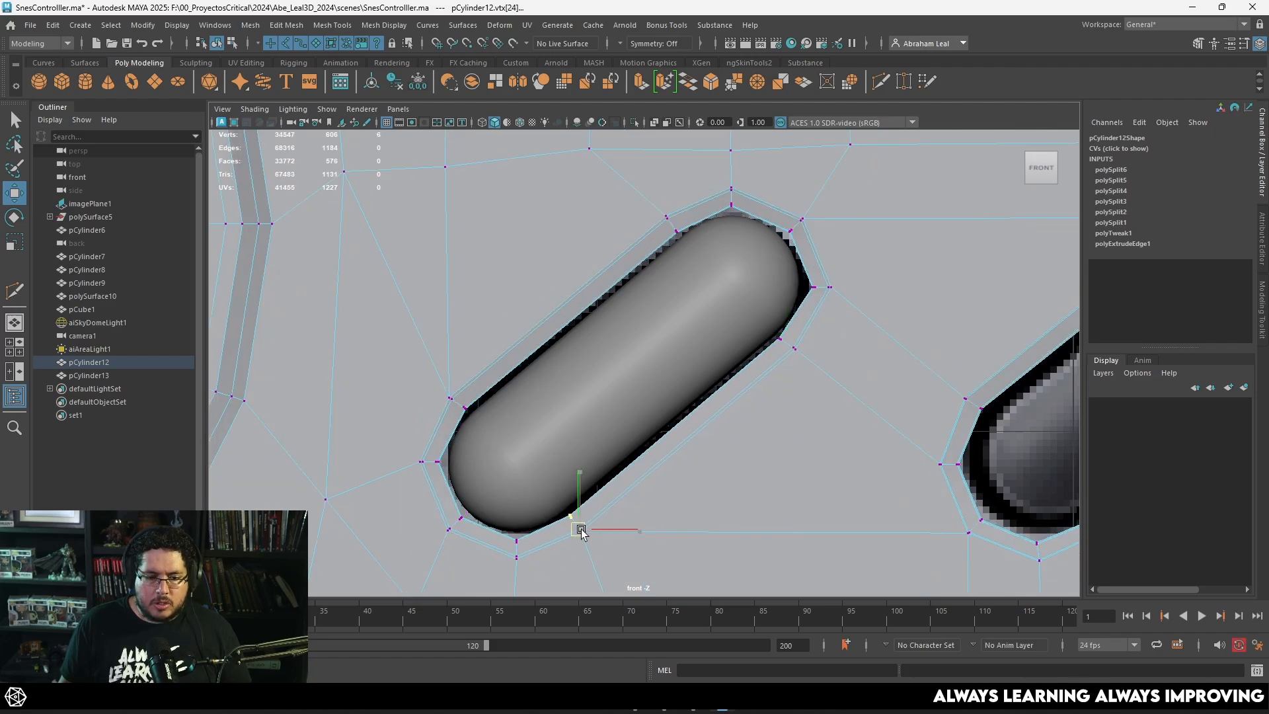
left_click(766, 371)
key("3")
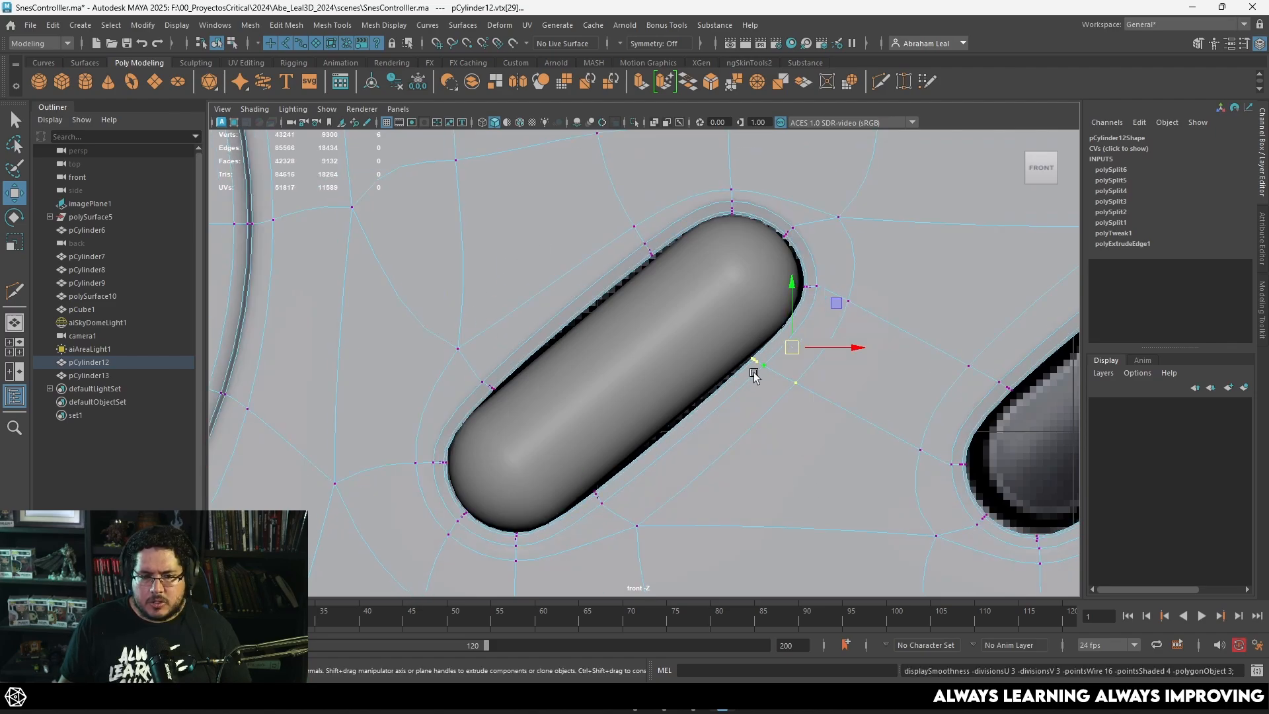
Step: Isolate the Select capsule and display it in wireframe from the top
key("5")
key("space")
left_click_drag(758, 391, 754, 351)
left_click(687, 328)
left_click_drag(687, 327, 715, 346, "alt")
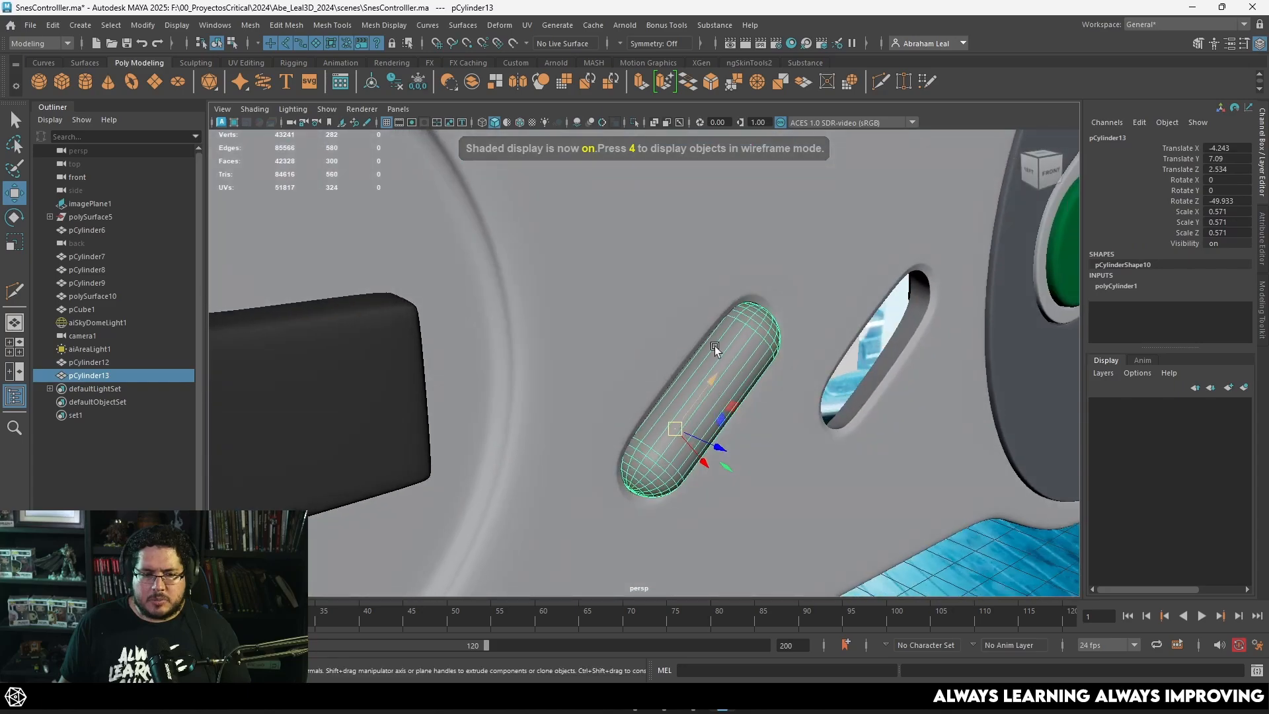
left_click(634, 122)
left_click_drag(714, 298, 670, 357, "alt")
key("space")
key("4")
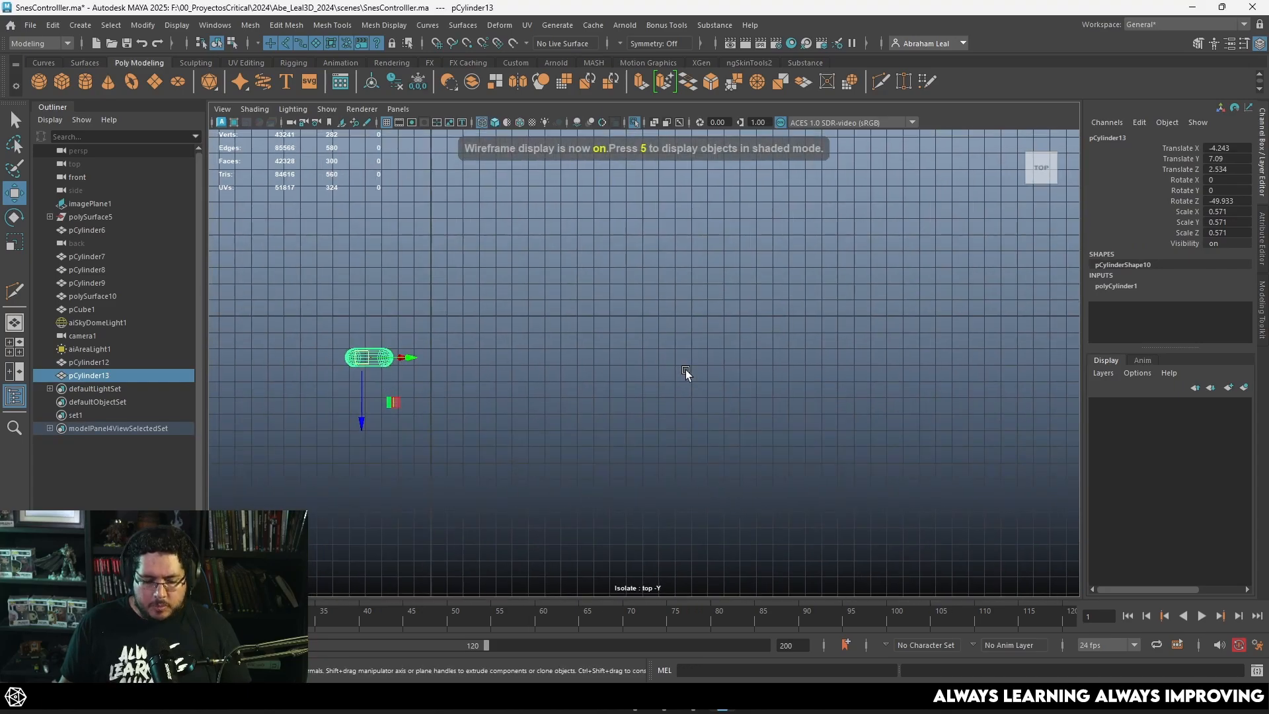
Step: Delete the faces of the capsule's rear half, including the leftover faces at both ends of the cut
key("f")
right_click_drag(667, 304, 669, 344)
scroll(713, 344, "up", 5)
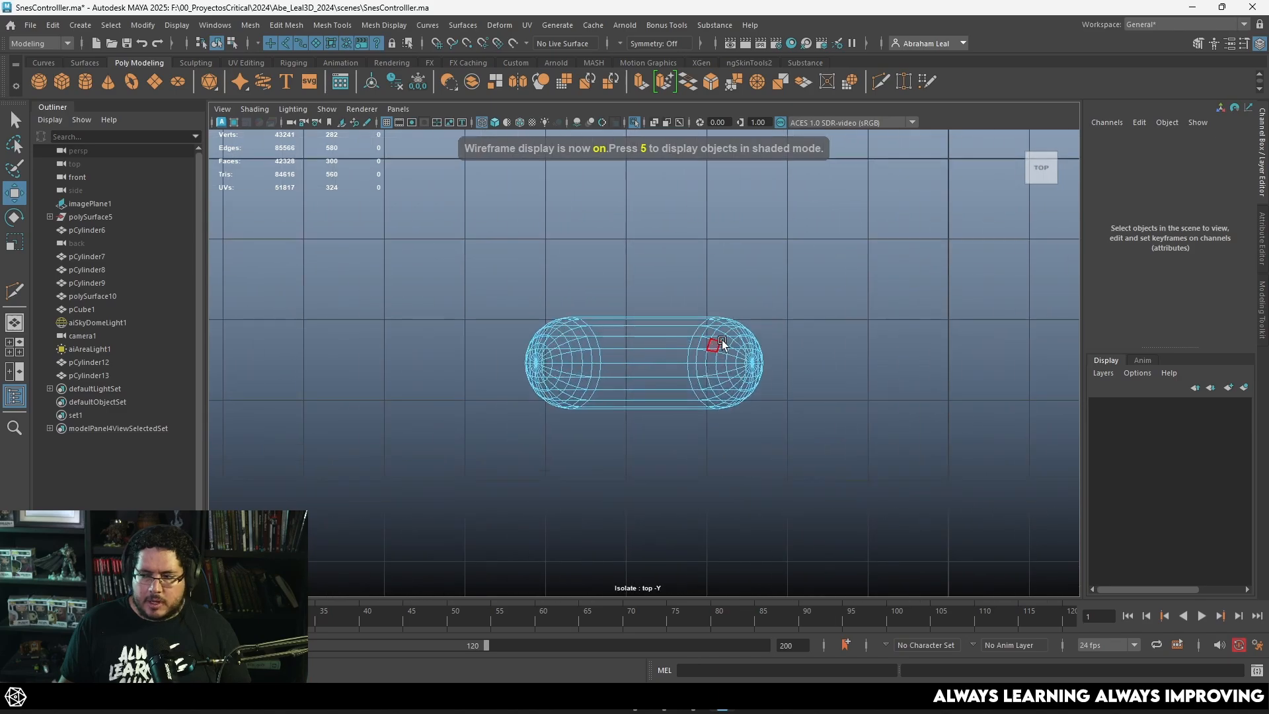
left_click_drag(860, 257, 332, 359)
key("Delete")
scroll(584, 397, "up", 4)
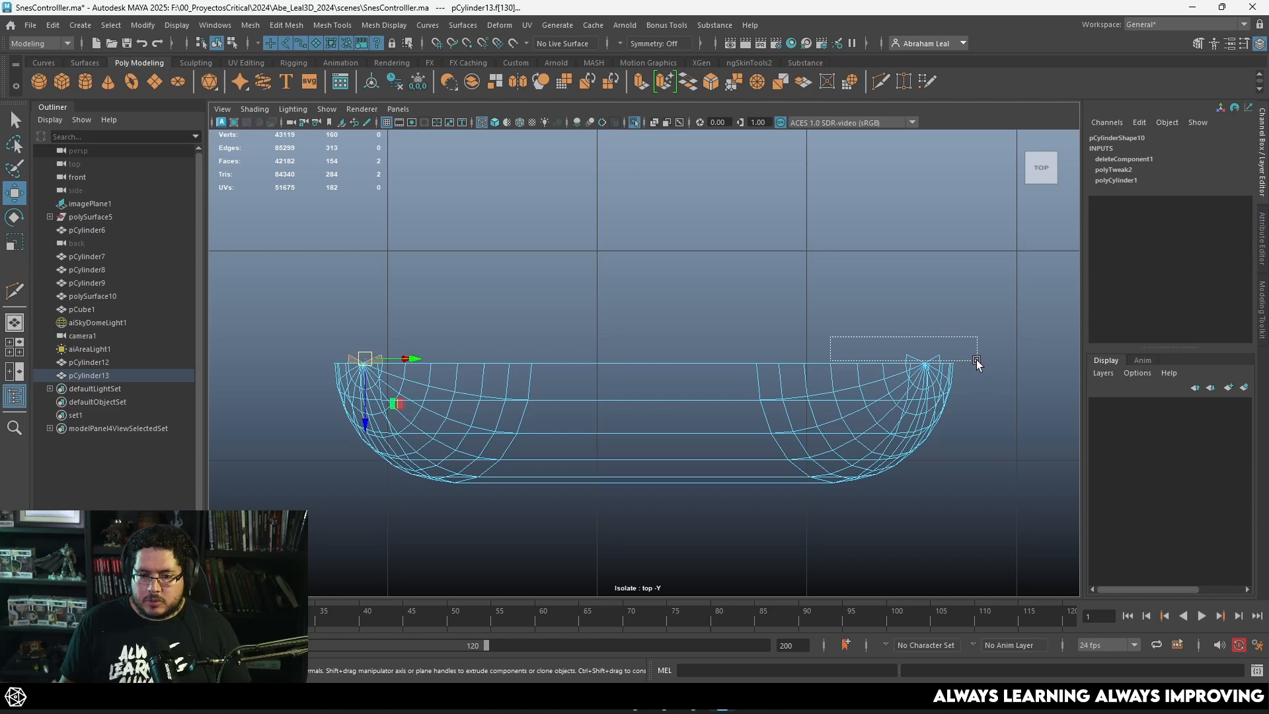
left_click_drag(977, 362, 975, 362, "shift")
key("Delete")
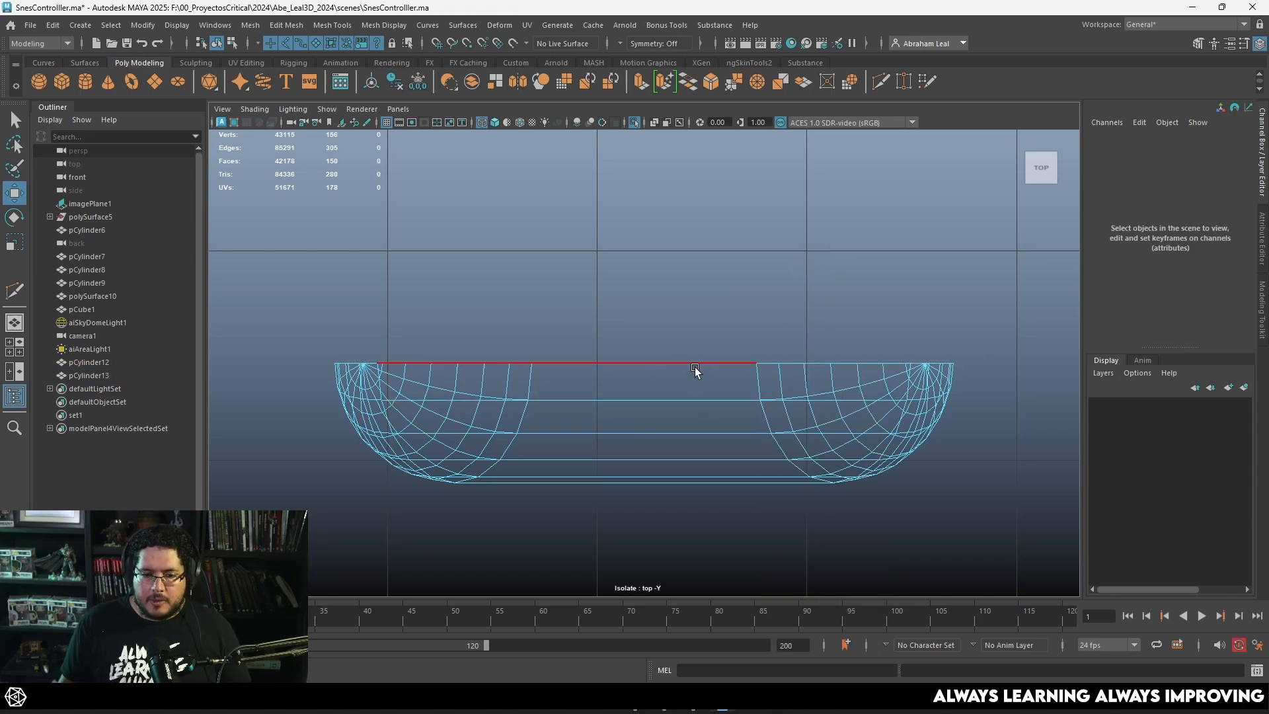
Step: Extrude the half capsule's open border edges straight backward and show the whole controller again
double_click(694, 366)
key("ctrl+e")
key("w")
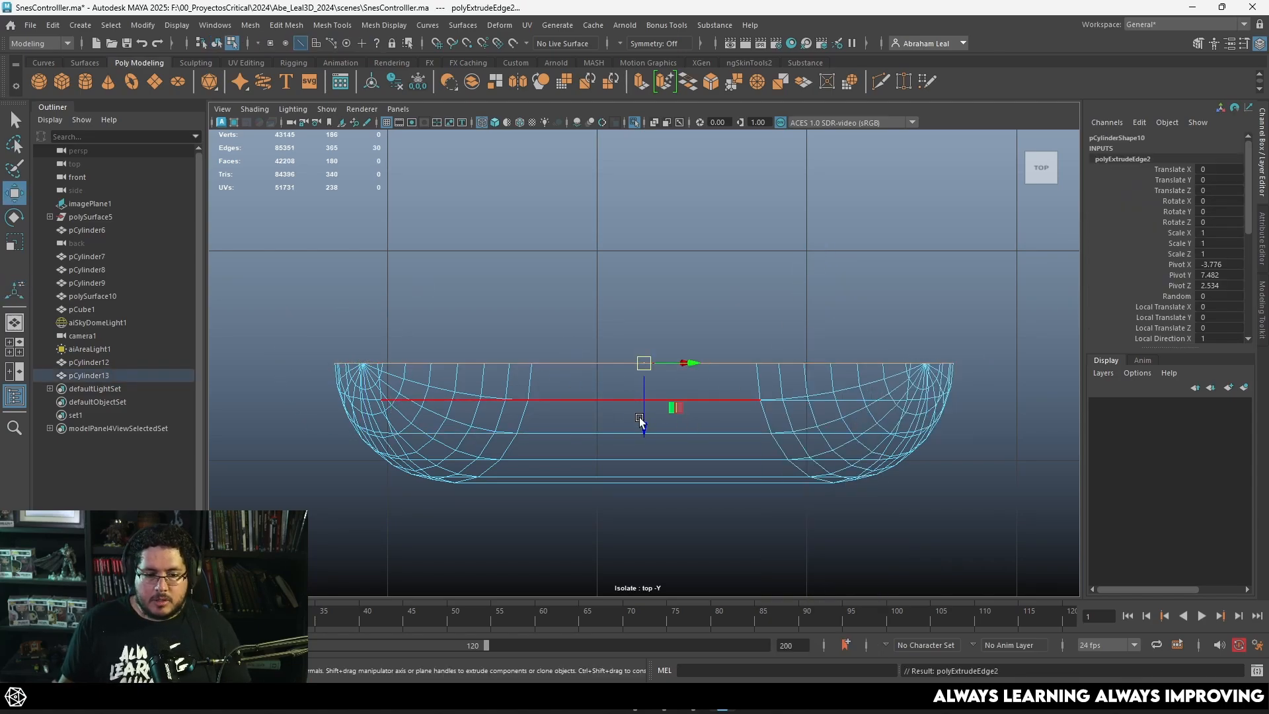
left_click_drag(643, 426, 647, 309)
key("5")
key("space")
mouse_move(779, 425)
left_mouse_down()
mouse_move(751, 367)
mouse_move(765, 324)
mouse_move(632, 335)
left_mouse_up()
left_click(634, 123)
Step: Smooth the Select capsule and flatten it in depth to a Z scale of about 0.333
key("3")
left_click_drag(701, 353, 834, 423, "alt")
key("F8")
scroll(721, 308, "down", 5)
key("r")
left_click(857, 431)
scroll(727, 418, "down", 5)
mouse_move(704, 415)
left_mouse_down("alt")
mouse_move(677, 411)
mouse_move(716, 424)
left_mouse_up("alt")
scroll(707, 420, "up", 4)
left_click(712, 421)
Step: Extrude the rear border edge loop of the Select opening, scale it inward, and preview the shell smoothed
key("1")
left_click_drag(641, 454, 644, 417, "alt")
right_click_drag(628, 303, 624, 267)
double_click(628, 395)
left_click_drag(631, 396, 748, 362, "alt")
key("ctrl+e")
key("r")
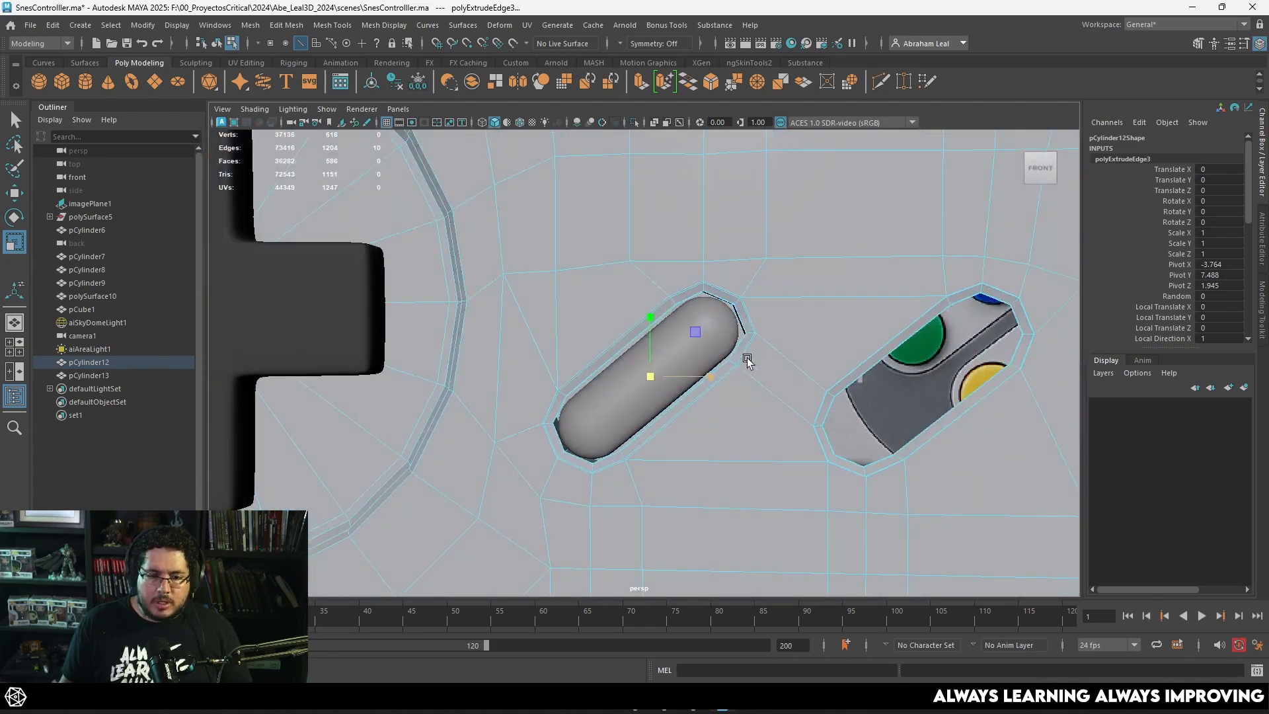
key("3")
right_click_drag(739, 313, 787, 278)
left_click(901, 365)
scroll(810, 355, "up", 5)
left_click_drag(809, 355, 822, 348, "alt")
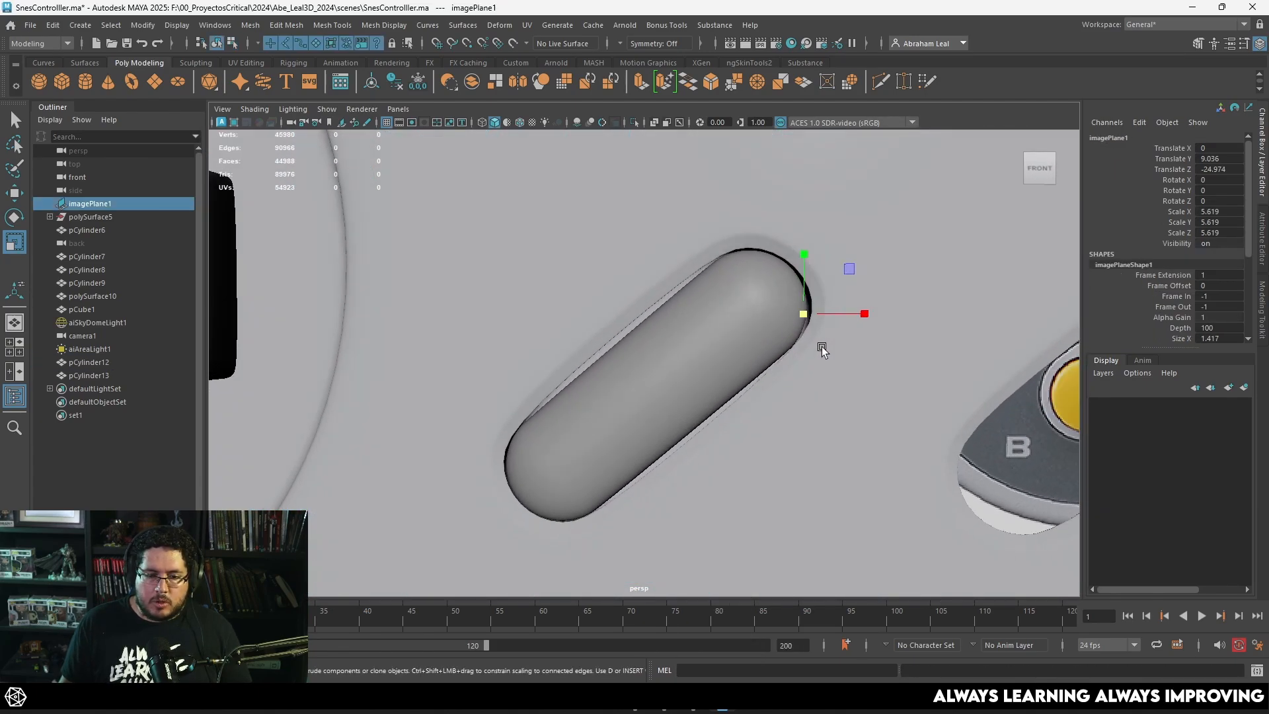
Step: Bevel the edge loop at the back of the Select opening's wall with fraction 0.11 and 2 segments
left_click(822, 351)
scroll(915, 456, "up", 10)
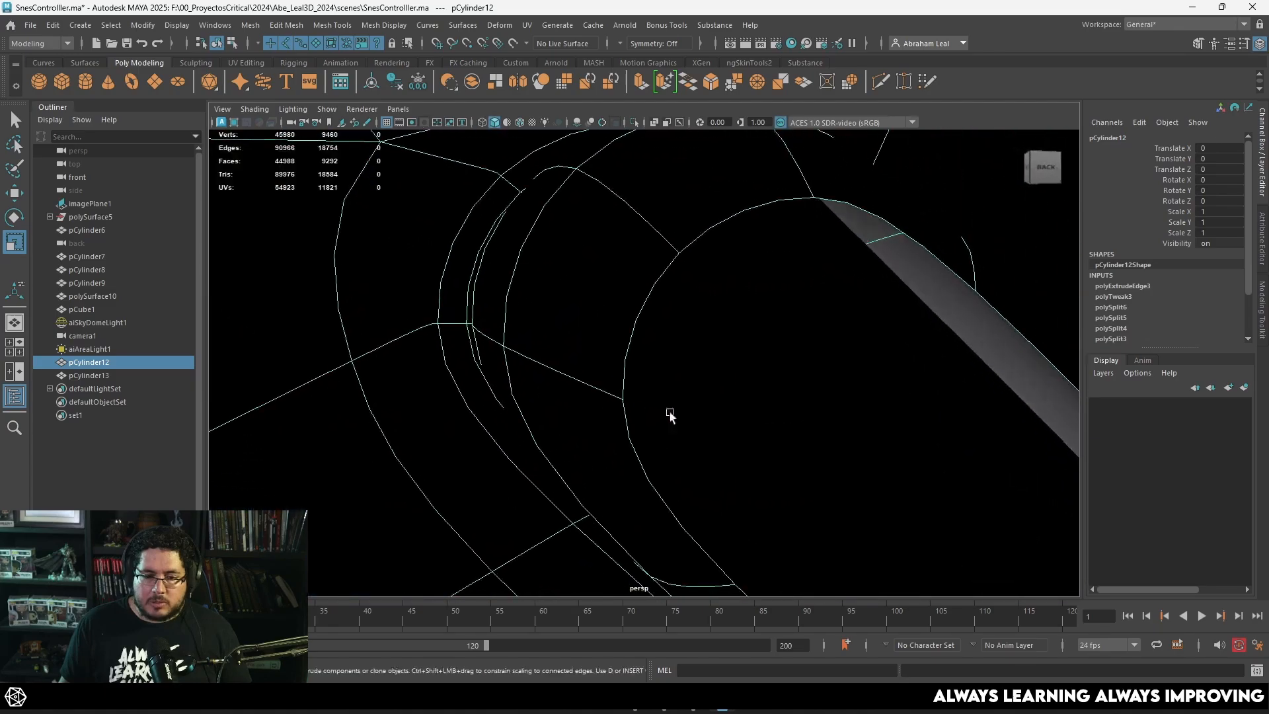
scroll(680, 376, "down", 5)
scroll(727, 357, "up", 3)
right_click_drag(727, 355, 736, 273)
left_click(737, 289)
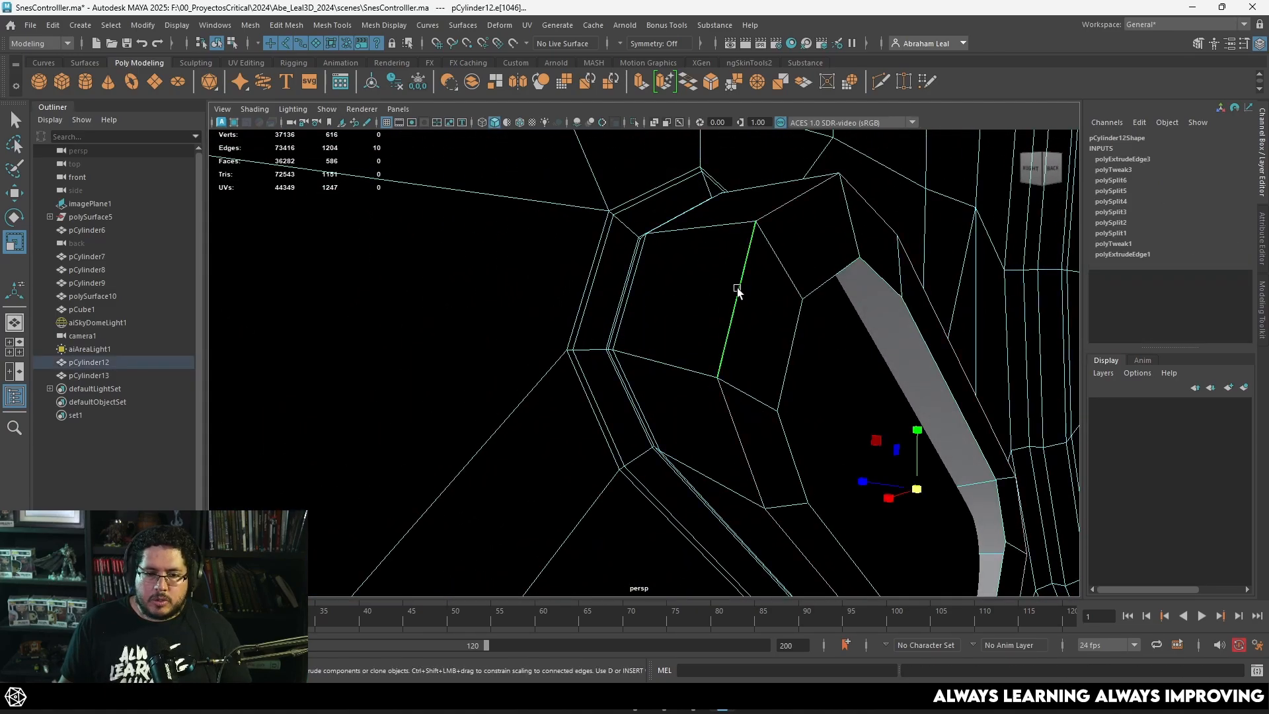
left_click(709, 84)
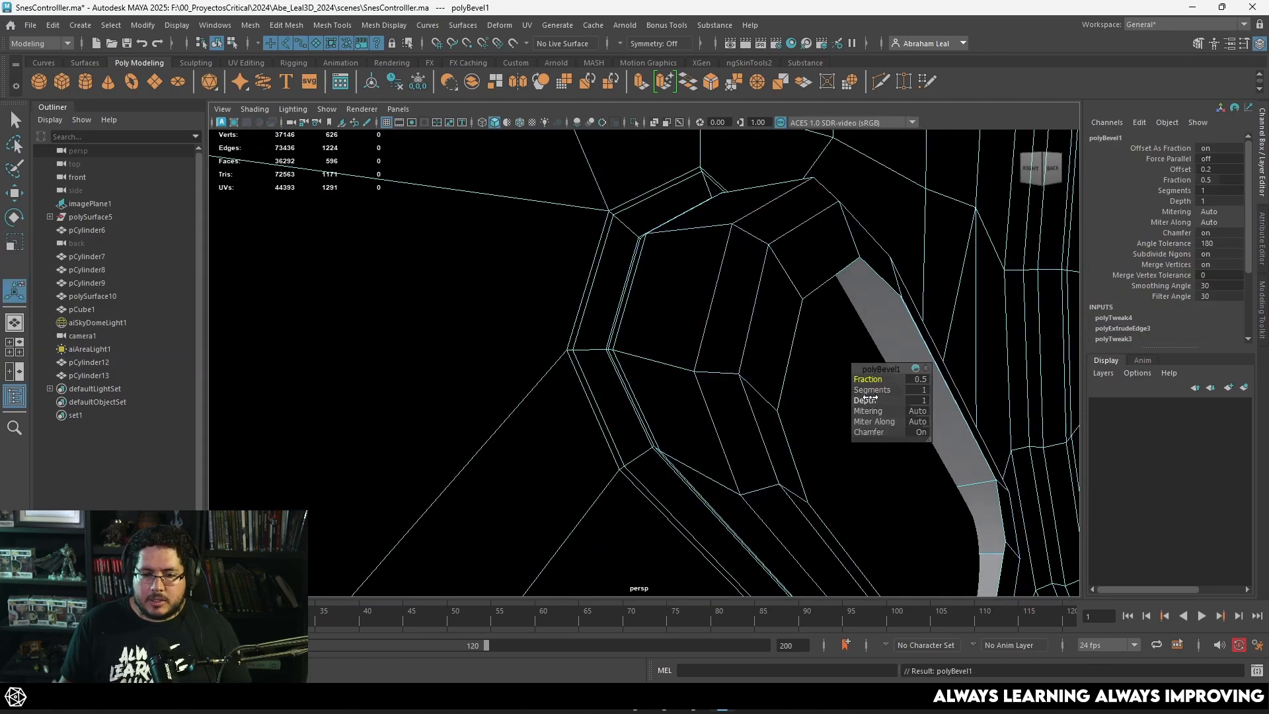
left_click_drag(870, 390, 850, 380)
key("3")
left_click_drag(609, 266, 785, 264, "alt")
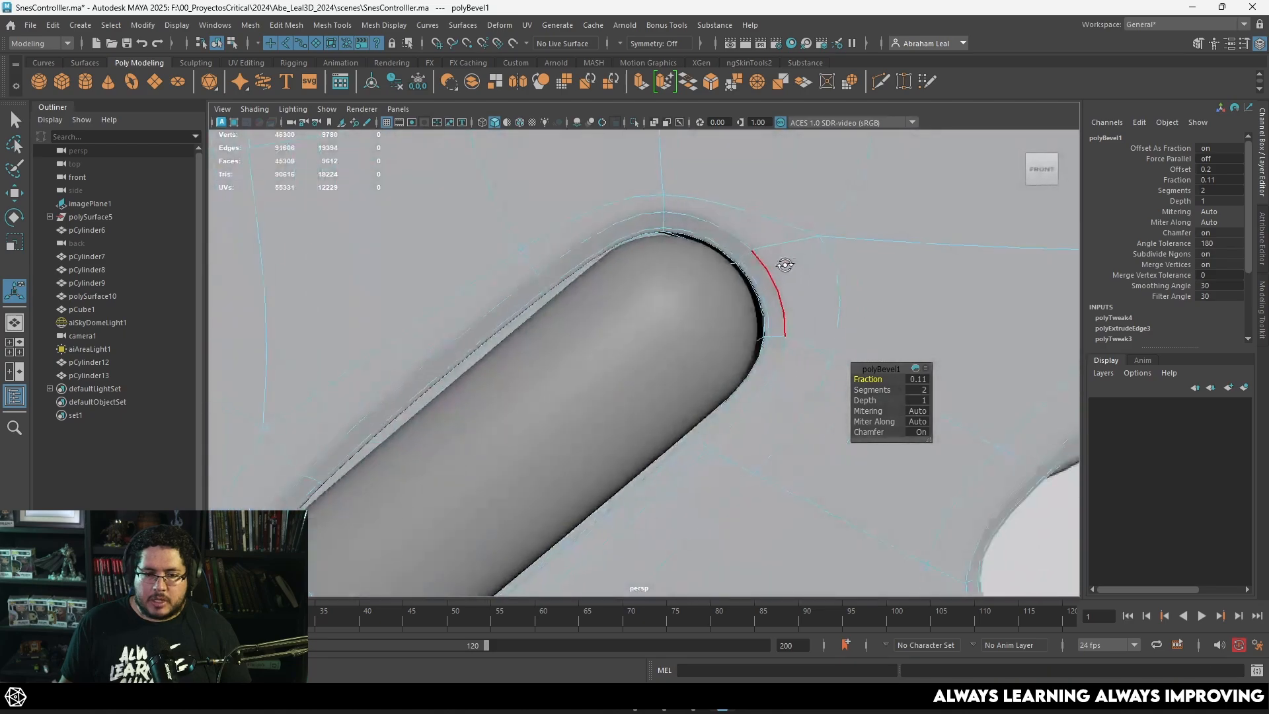
right_click_drag(788, 224, 786, 226)
left_click(787, 419)
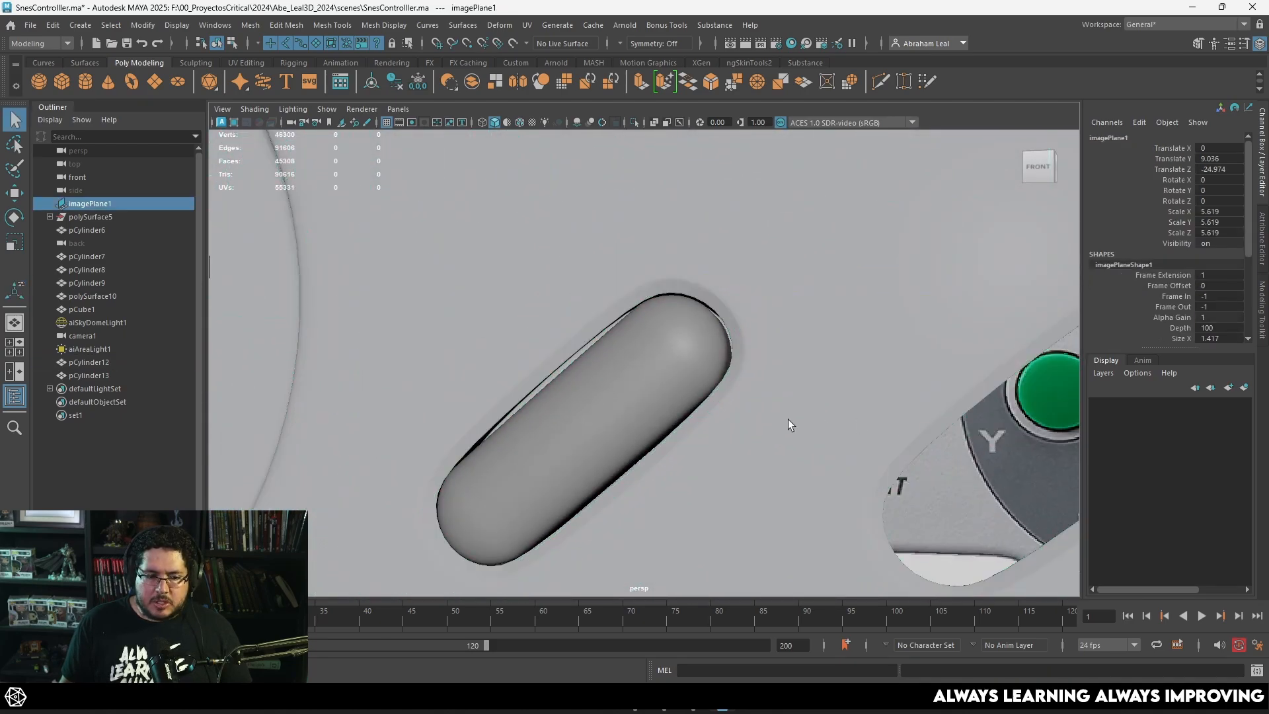
left_click_drag(787, 419, 807, 423, "alt")
Step: Move the innermost edge on the Select opening's upper side inward behind the capsule in the front view
left_click(549, 345)
right_click_drag(548, 345, 573, 334, "alt")
mouse_move(572, 334)
left_mouse_down("alt")
mouse_move(553, 318)
mouse_move(569, 342)
left_mouse_up("alt")
key("space")
right_click_drag(648, 340, 632, 272, "alt")
middle_click_drag(632, 272, 661, 370, "alt")
key("1")
key("3")
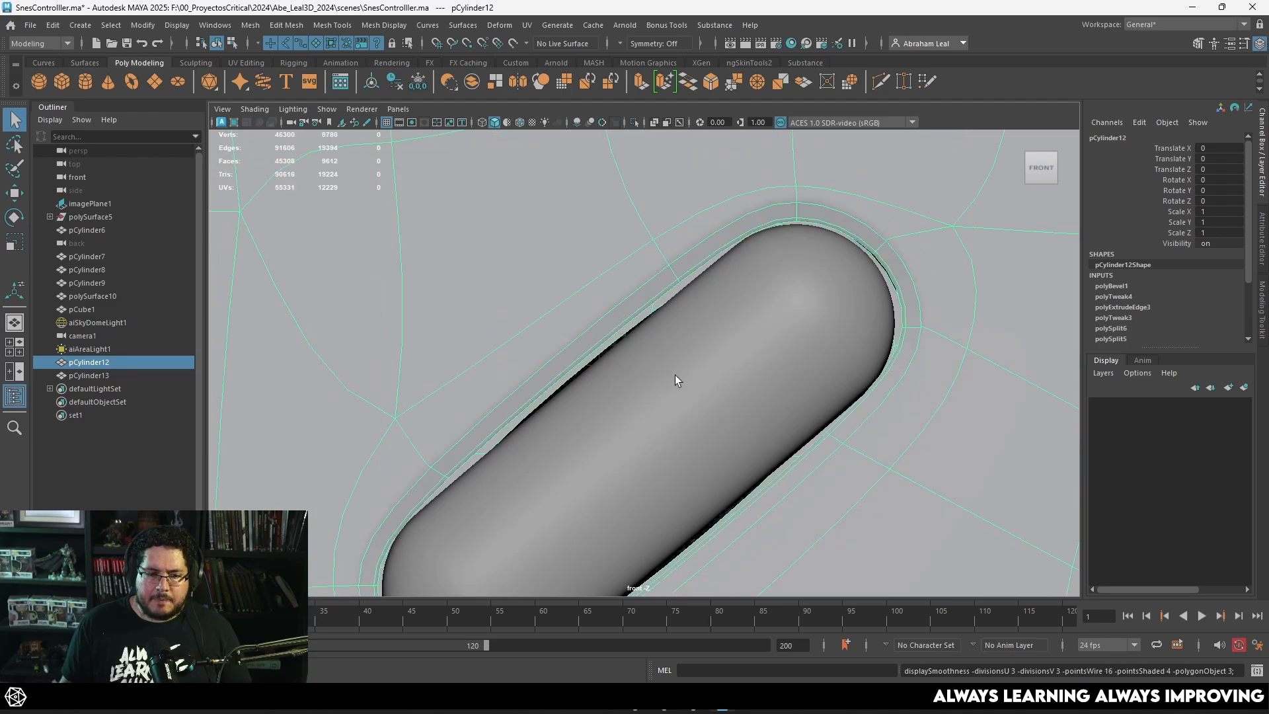
right_click_drag(631, 320, 624, 272)
left_click(637, 322)
key("w")
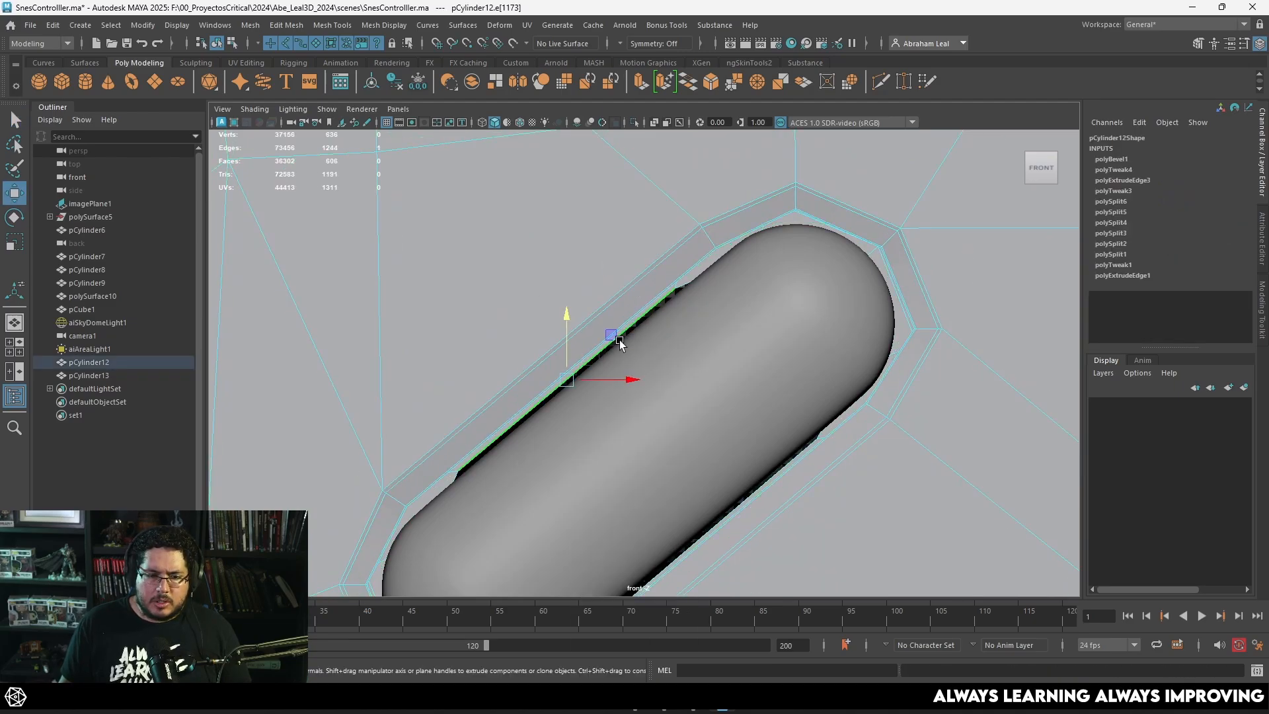
middle_click_drag(581, 391, 555, 289, "alt")
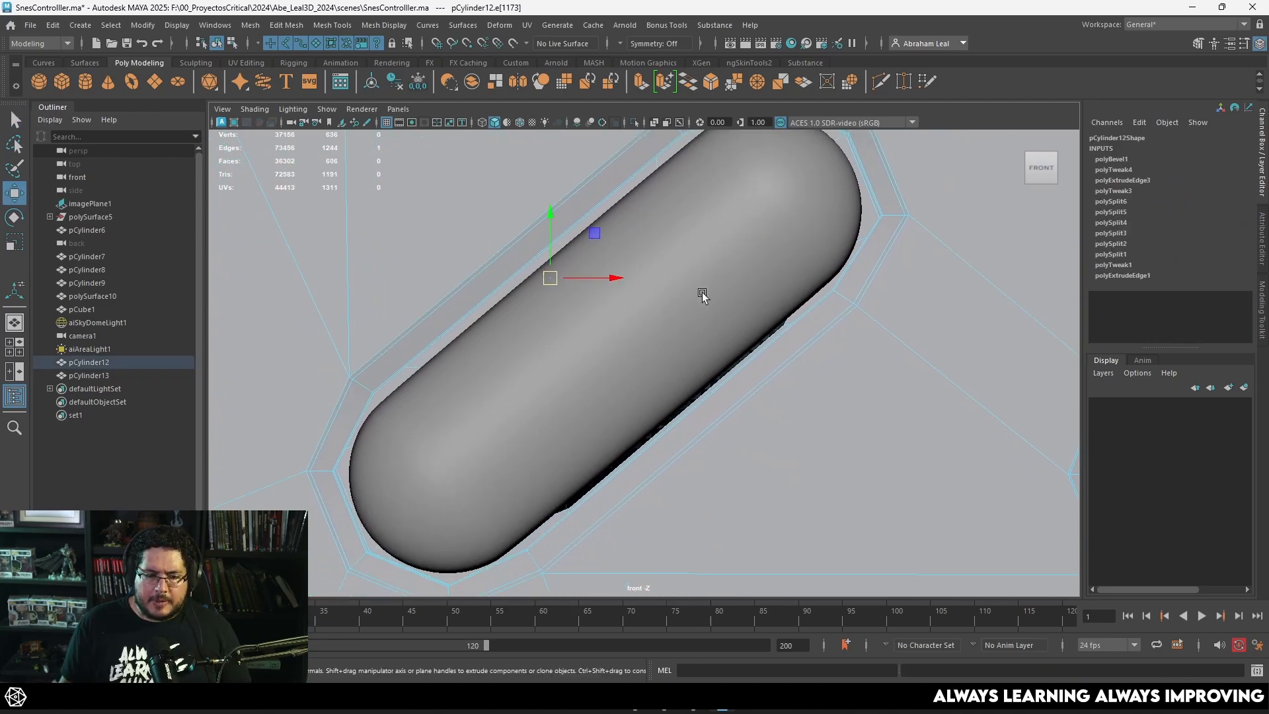
Step: Move the innermost edge on the Select opening's lower side inward behind the capsule and preview the fit in perspective
left_click(751, 349)
scroll(681, 374, "down", 5)
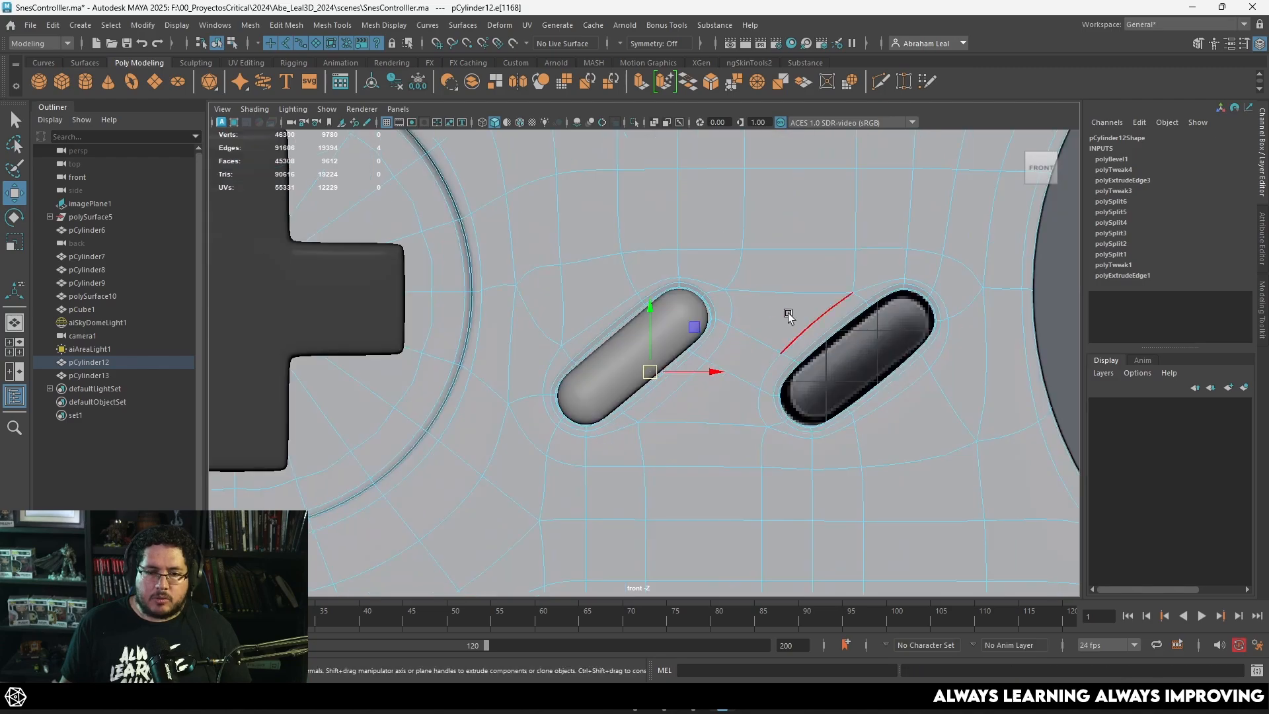
key("5")
key("space")
left_click_drag(783, 304, 784, 276)
right_click_drag(632, 330, 707, 277)
right_click_drag(744, 260, 717, 264, "alt")
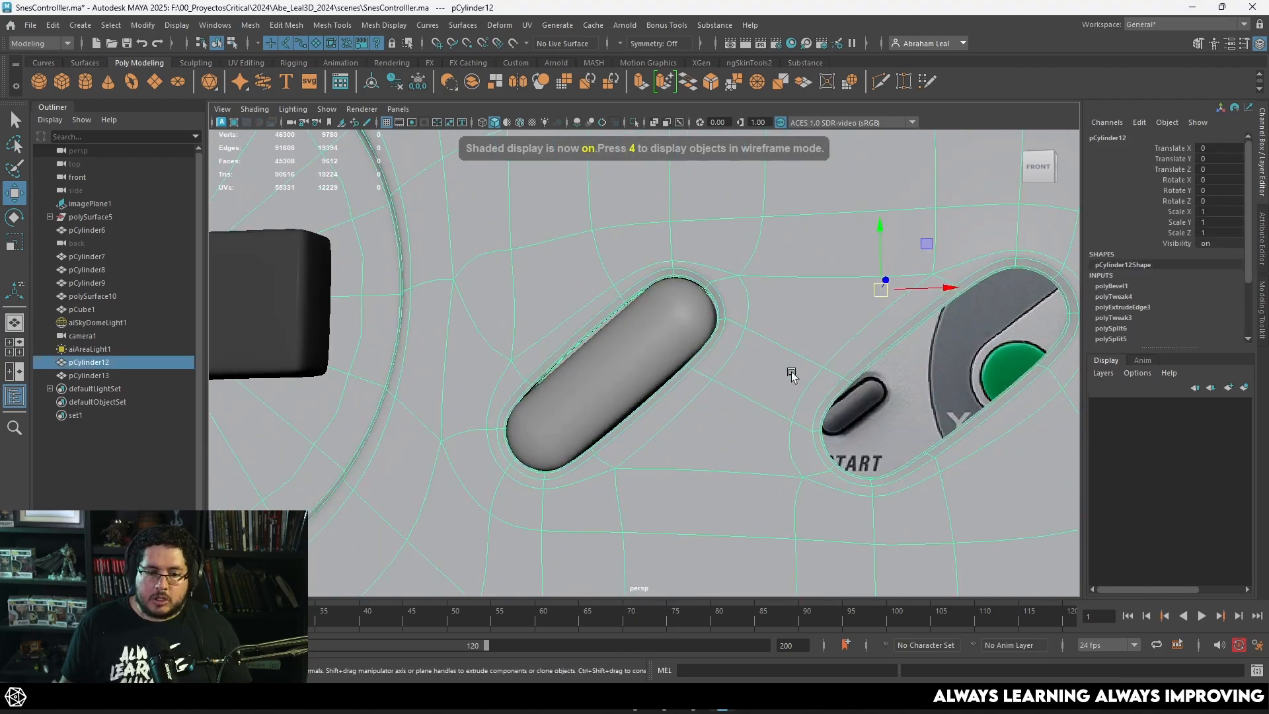
right_click_drag(791, 372, 730, 377, "alt")
Step: Duplicate the Select capsule and place the copy in the Start opening at about X 0.129, Y 7.064
key("space")
left_click_drag(730, 378, 731, 389)
key("4")
scroll(687, 368, "down", 1)
left_click(658, 354)
scroll(659, 354, "up", 1)
middle_click_drag(660, 353, 595, 340, "alt")
left_click(596, 342)
key("ctrl+d")
left_click_drag(533, 368, 759, 369)
key("5")
scroll(727, 362, "up", 4)
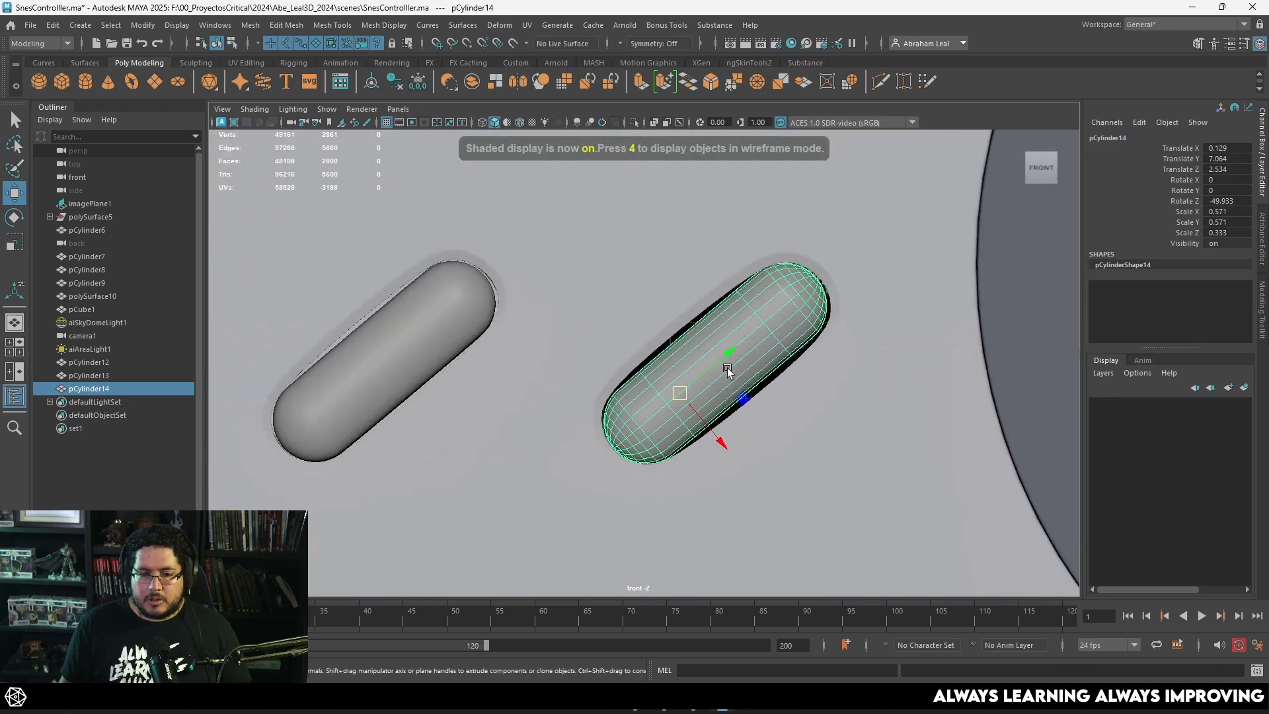
Step: Rotate the Start capsule to about -50.888 in Z and nudge it to about X 0.135, Y 7.08
key("e")
left_click_drag(687, 336, 692, 339)
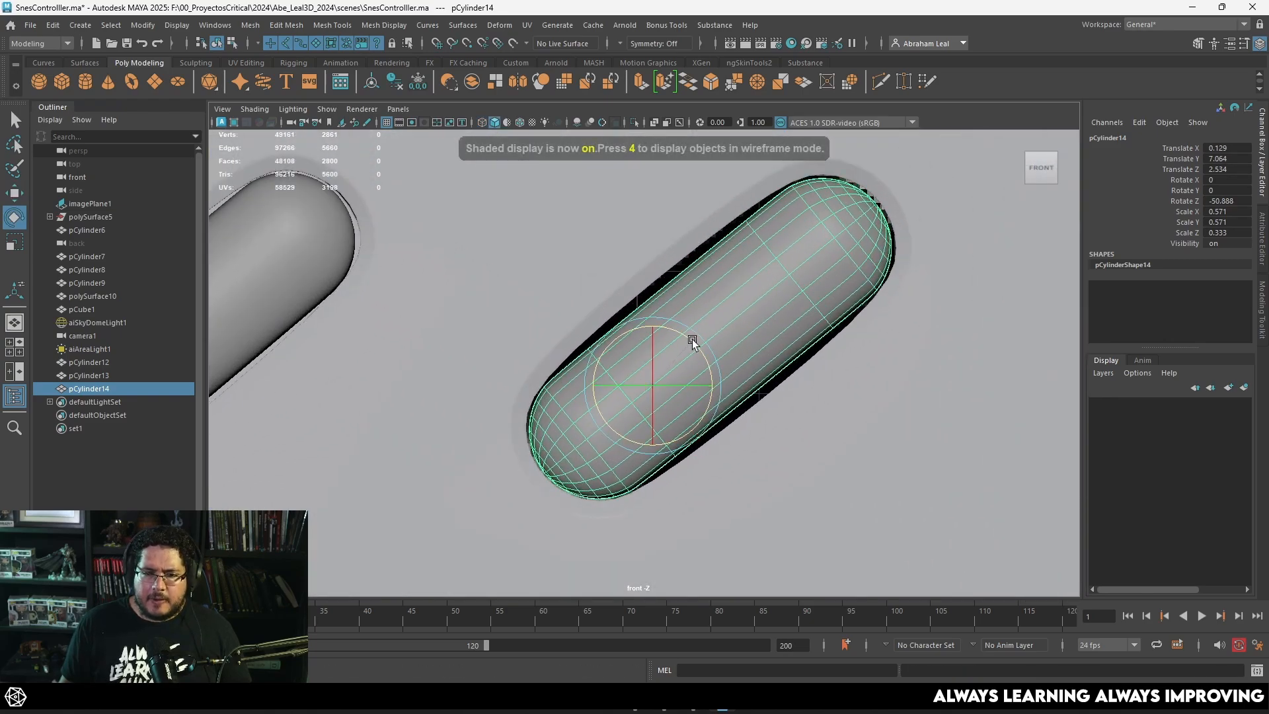
key("w")
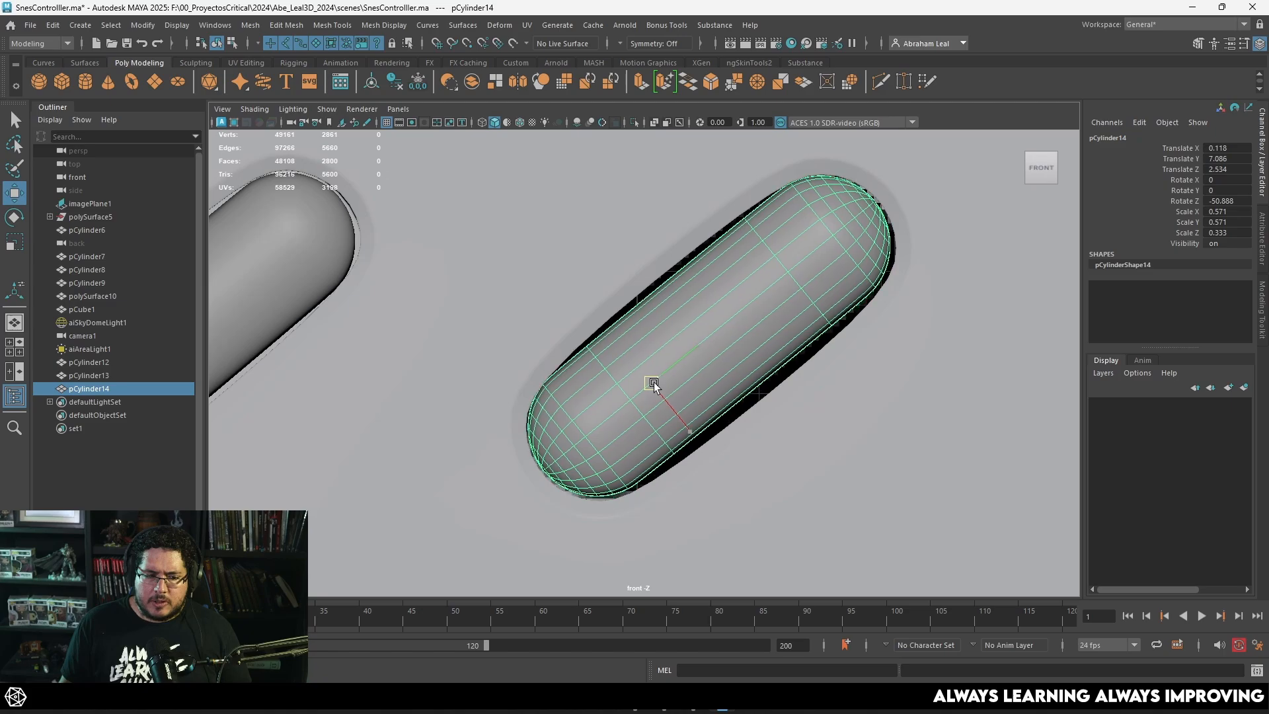
Step: Move the vertices at both ends of the Start opening's lower side inward, closer to the capsule
left_click(846, 395)
key("1")
right_click_drag(905, 323, 830, 304)
left_click_drag(827, 274, 943, 350)
key("3")
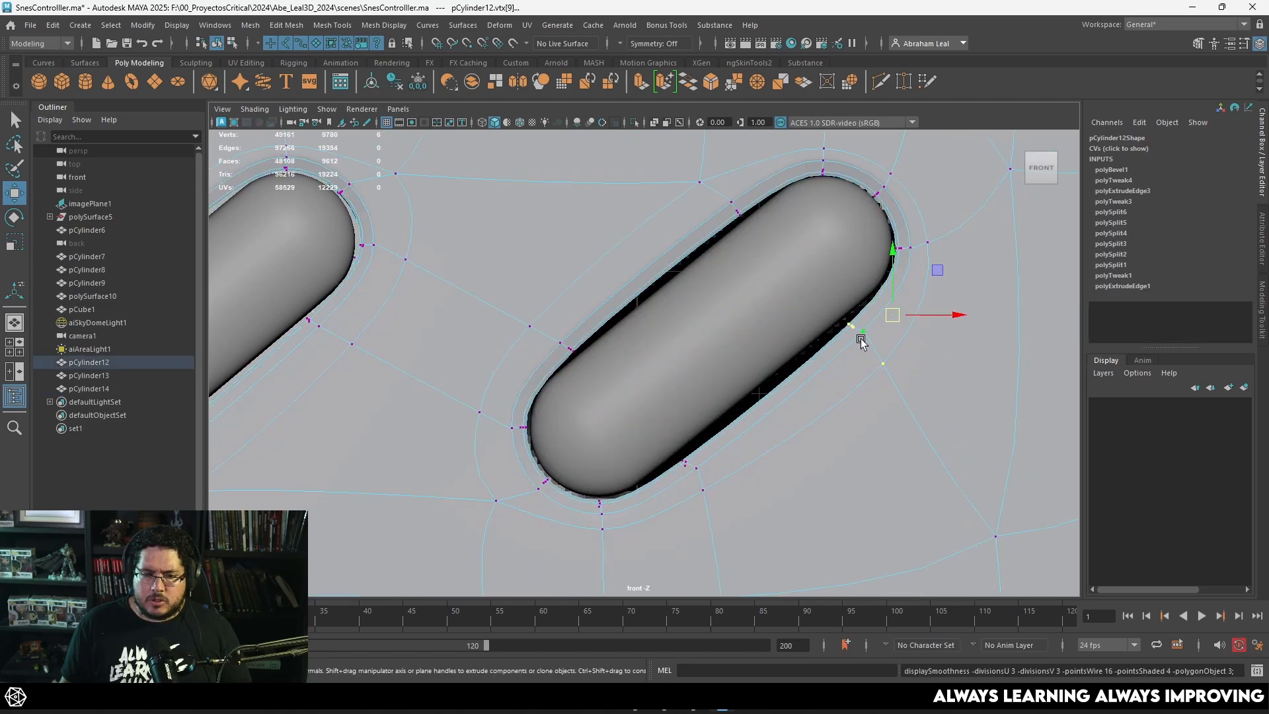
left_click_drag(887, 320, 883, 317)
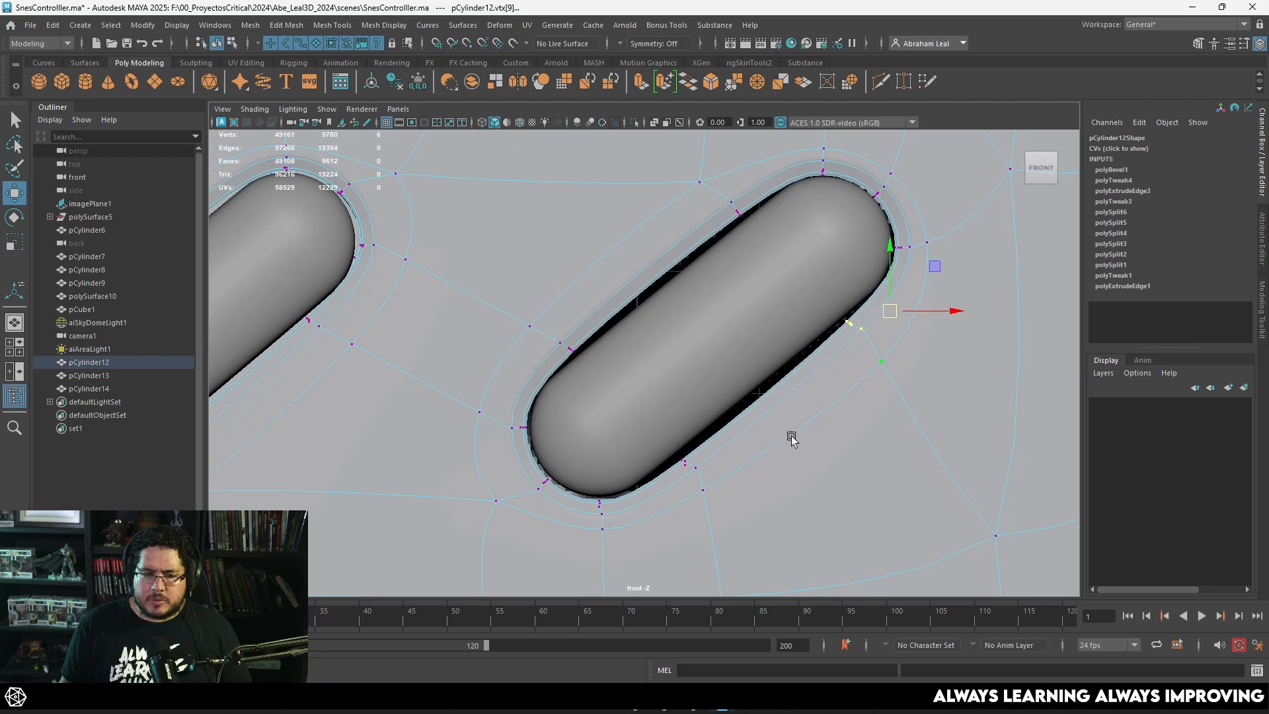
left_click_drag(771, 425, 664, 511)
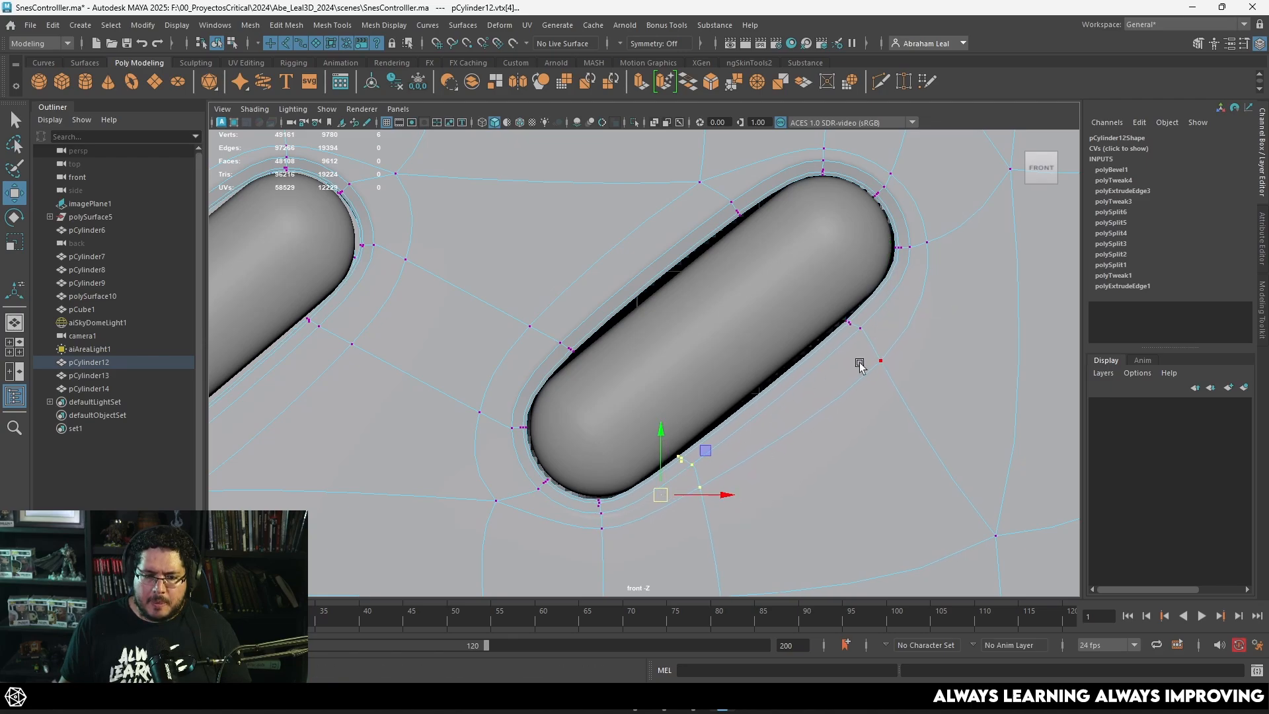
left_click_drag(924, 295, 878, 322)
key("1")
key("3")
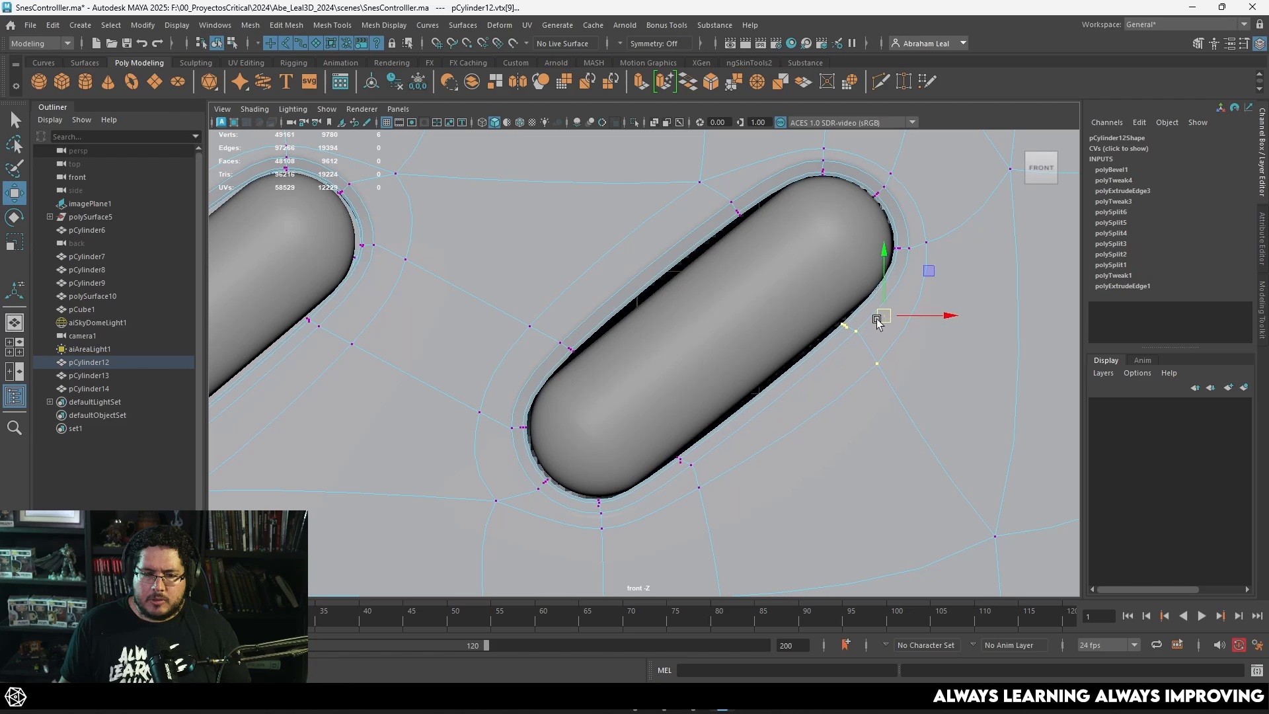
Step: Move the vertices at both ends of the Start opening's upper side inward and preview the shell smoothed
left_click_drag(709, 152, 755, 185)
key("1")
left_click(527, 361)
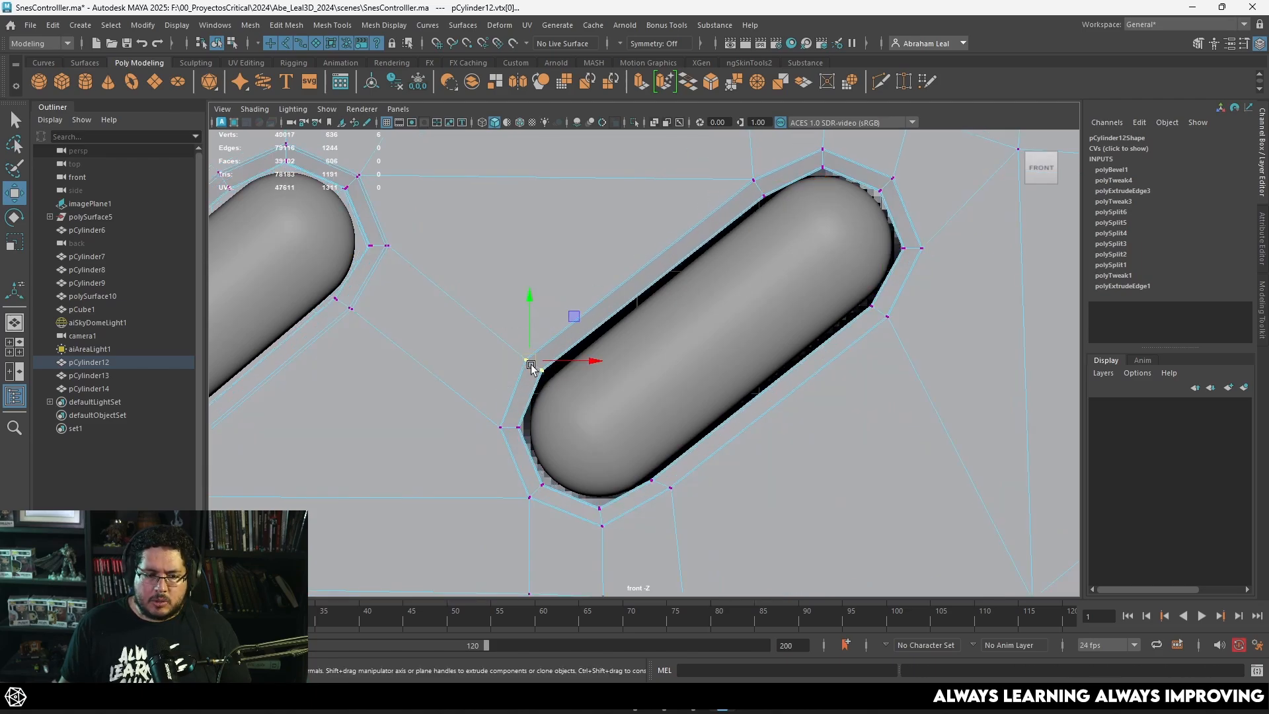
left_click_drag(529, 365, 540, 366)
key("3")
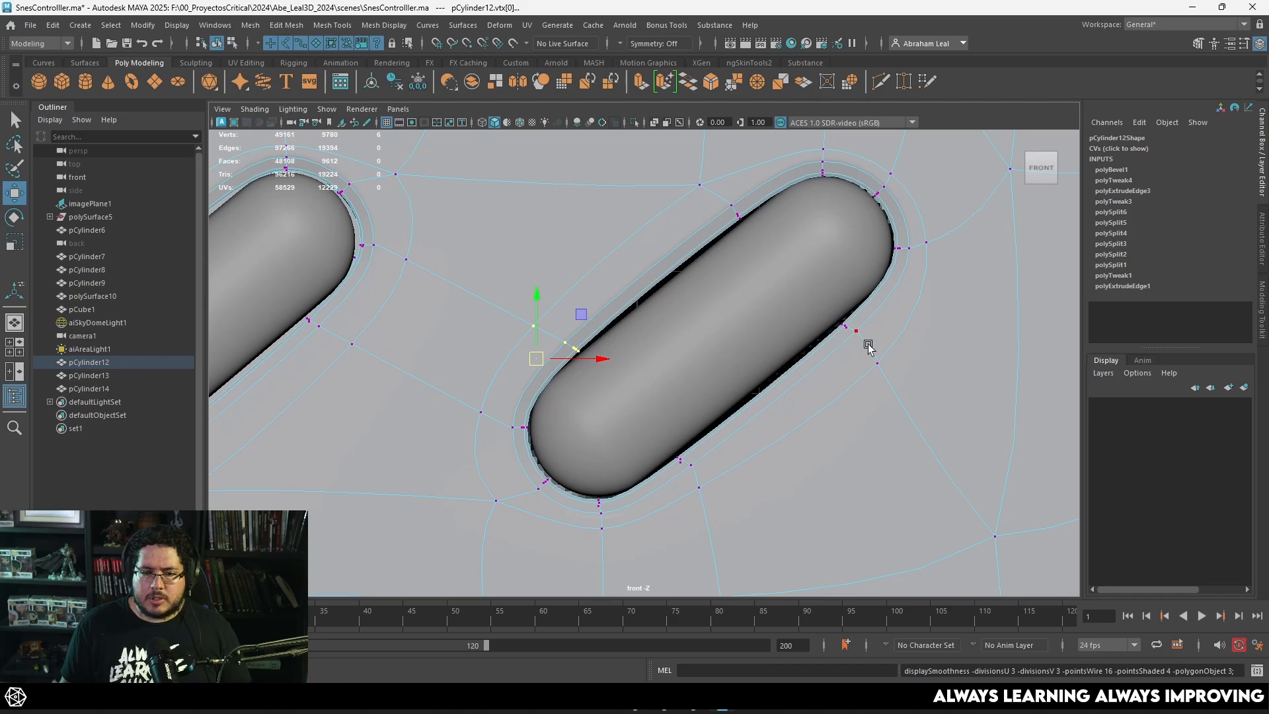
Step: Extrude the rear border edge loop of the Start opening from behind and scale it inward
key("5")
key("space")
mouse_move(864, 360)
left_mouse_down()
mouse_move(866, 324)
mouse_move(620, 405)
mouse_move(644, 362)
mouse_move(547, 391)
mouse_move(522, 318)
mouse_move(551, 341)
mouse_move(593, 340)
mouse_move(585, 353)
mouse_move(522, 334)
mouse_move(596, 325)
left_mouse_up()
scroll(588, 400, "up", 3)
key("1")
scroll(502, 269, "up", 3)
double_click(487, 257)
key("r")
key("ctrl+e")
key("r")
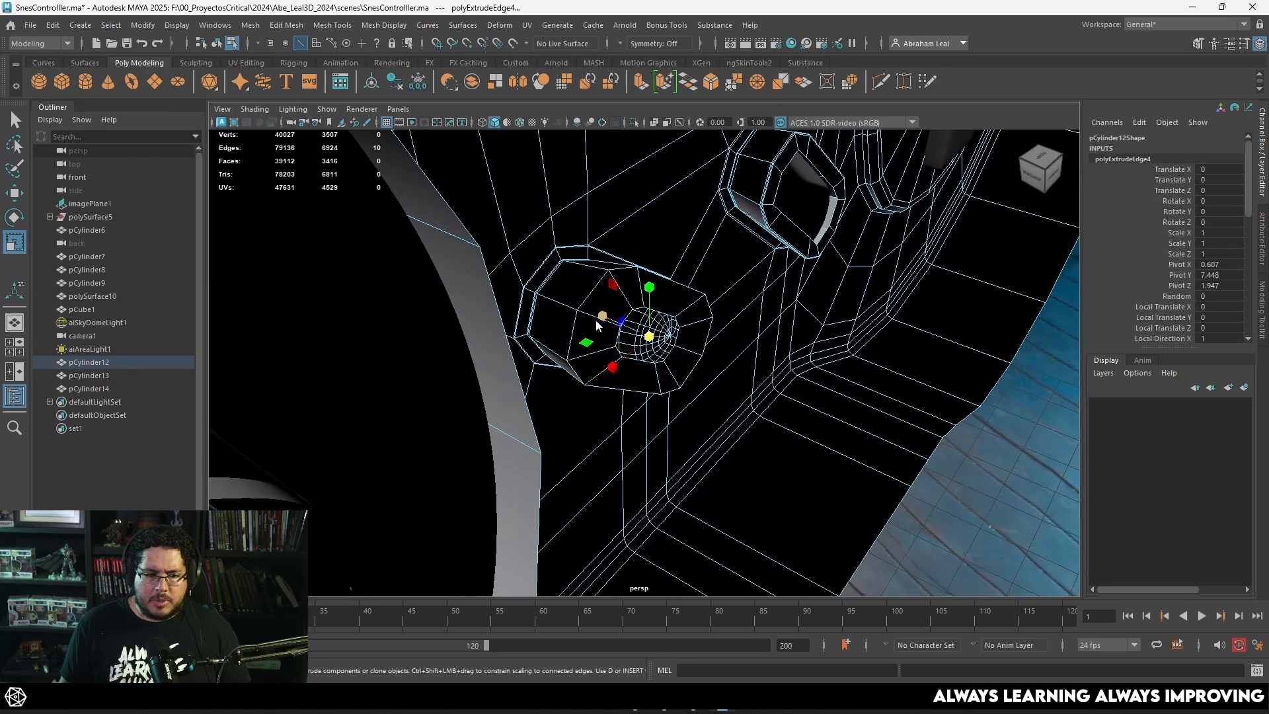
Step: Bevel the edge loop at the back of the Start opening's wall with fraction 0.09 and 2 segments
double_click(586, 302)
left_click(713, 83)
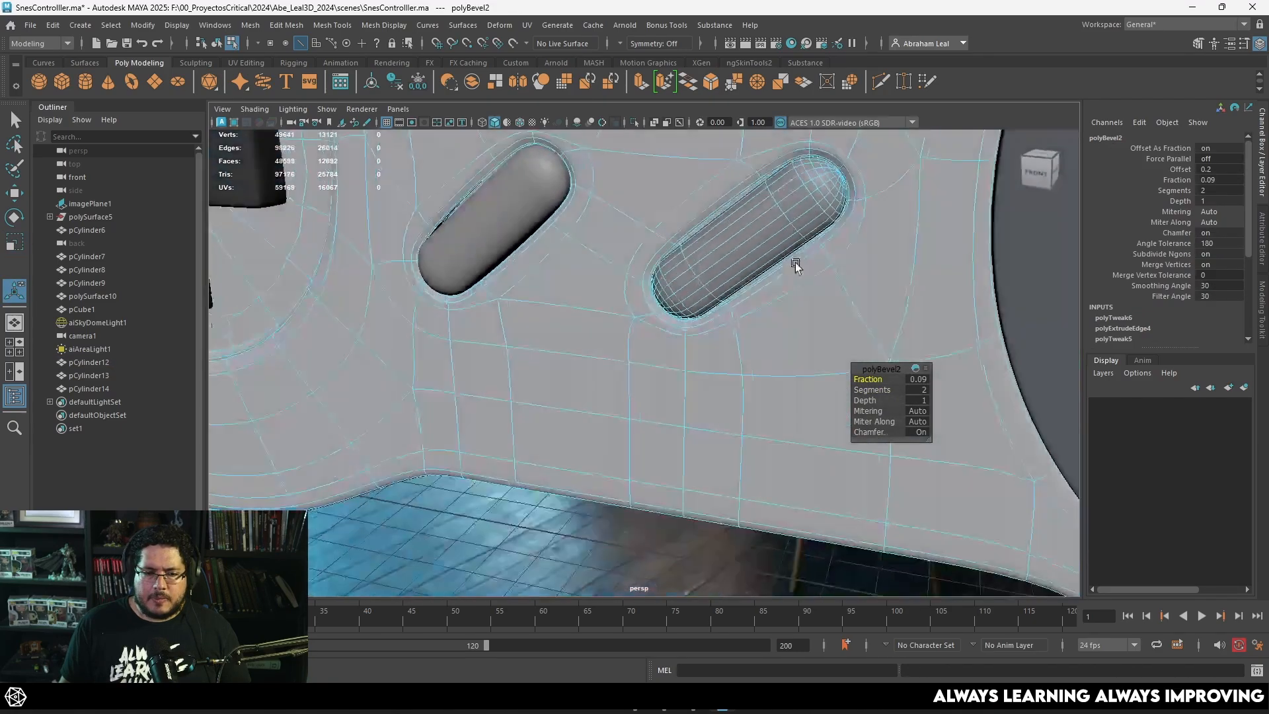
right_click_drag(651, 254, 778, 200)
key("q")
Step: Examine how the Select and Start capsules sit in the smoothed shell from several angles
scroll(778, 200, "down", 6)
left_click(649, 466)
left_click_drag(650, 465, 677, 350, "alt")
scroll(731, 414, "up", 5)
scroll(727, 349, "down", 6)
right_click_drag(676, 350, 737, 423, "alt")
left_click_drag(738, 423, 670, 370, "alt")
right_click_drag(670, 370, 703, 397, "alt")
Step: Select both capsules and move them forward to about 2.644 in Z so they protrude from the shell
left_click(522, 330)
left_click(625, 290, "shift")
left_click_drag(625, 290, 653, 350, "alt")
key("w")
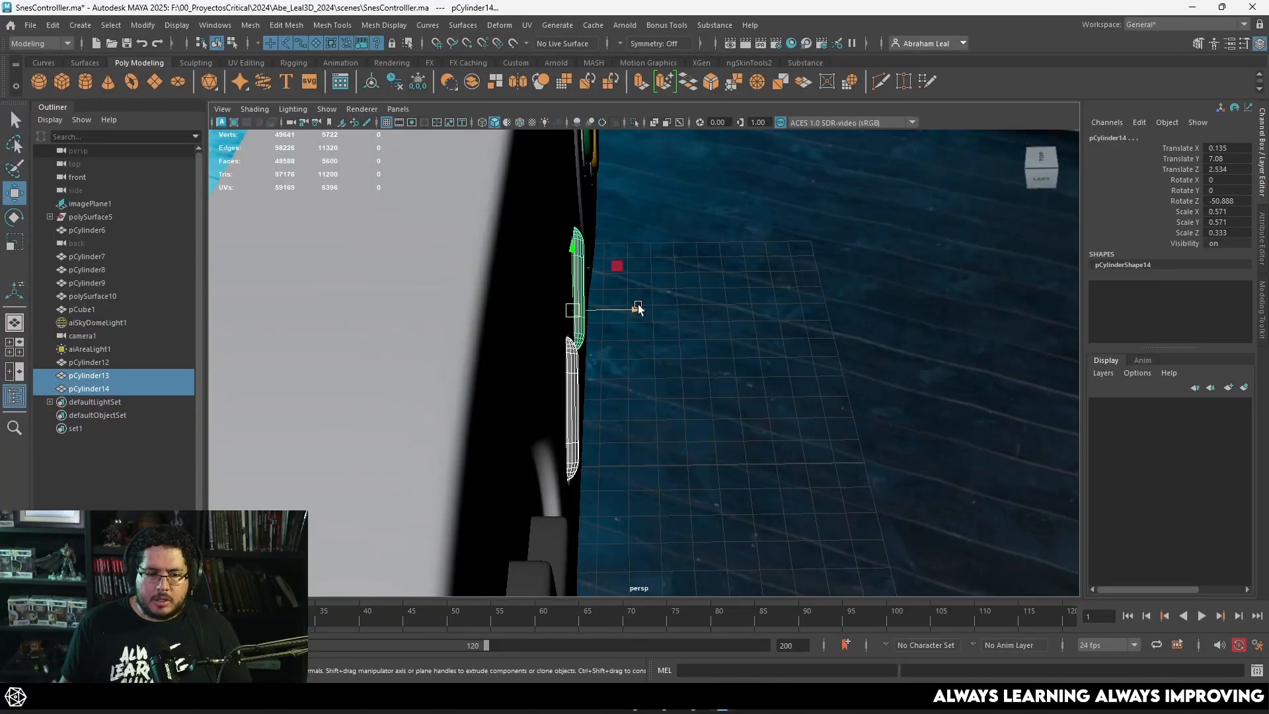
left_click_drag(638, 308, 643, 311)
left_click(725, 365)
left_click_drag(725, 365, 497, 377, "alt")
right_click_drag(497, 377, 666, 381, "alt")
key("ctrl+z")
left_click_drag(649, 341, 651, 340)
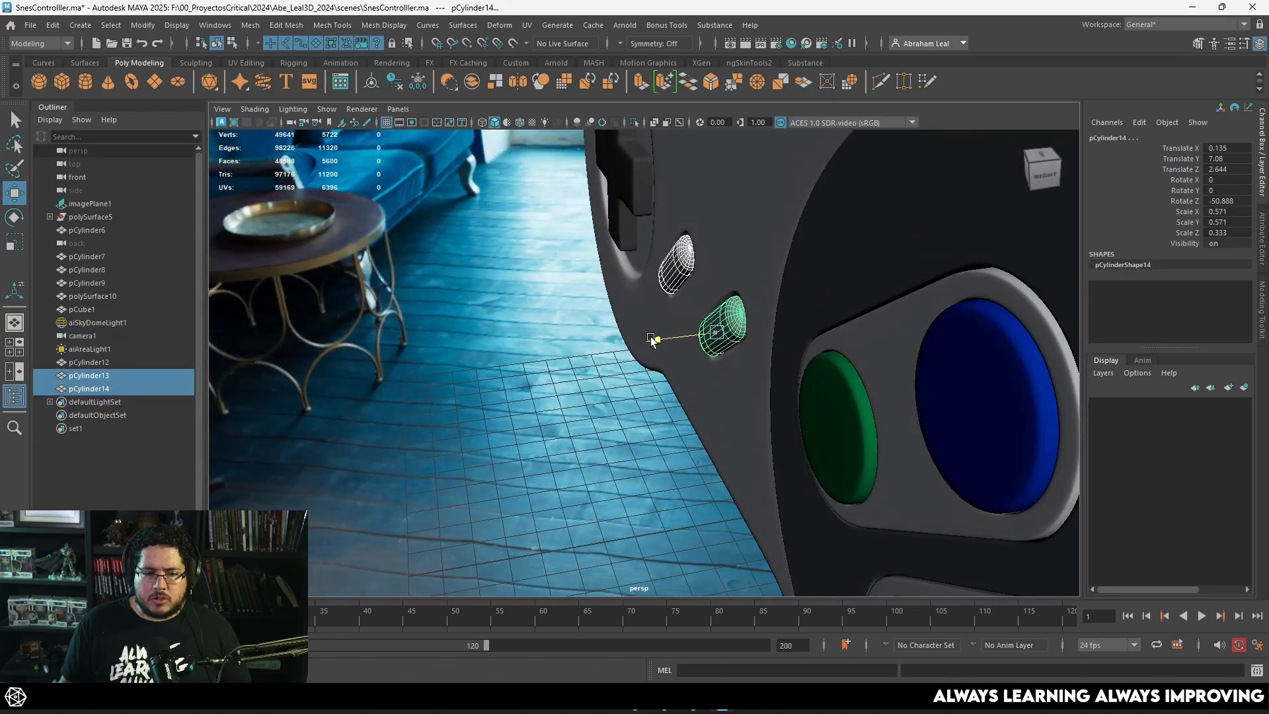
Step: Save the scene and examine the Select and Start buttons in the whole controller beside the reference image from several angles
key("ctrl+s")
left_click_drag(606, 375, 722, 383, "alt")
right_click_drag(722, 382, 668, 370, "alt")
left_click_drag(830, 267, 412, 479)
left_click(372, 81)
left_click(394, 82)
left_click(585, 442)
right_click_drag(585, 442, 626, 431, "alt")
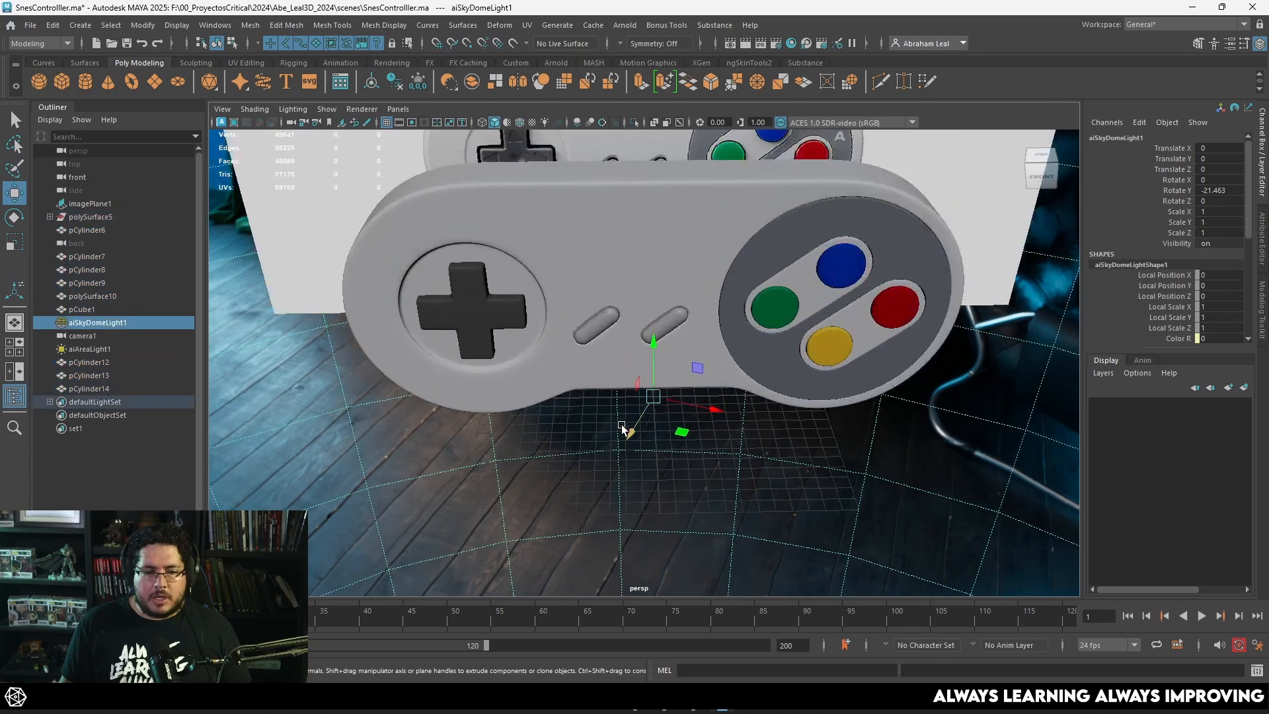
left_click_drag(625, 431, 654, 351, "alt")
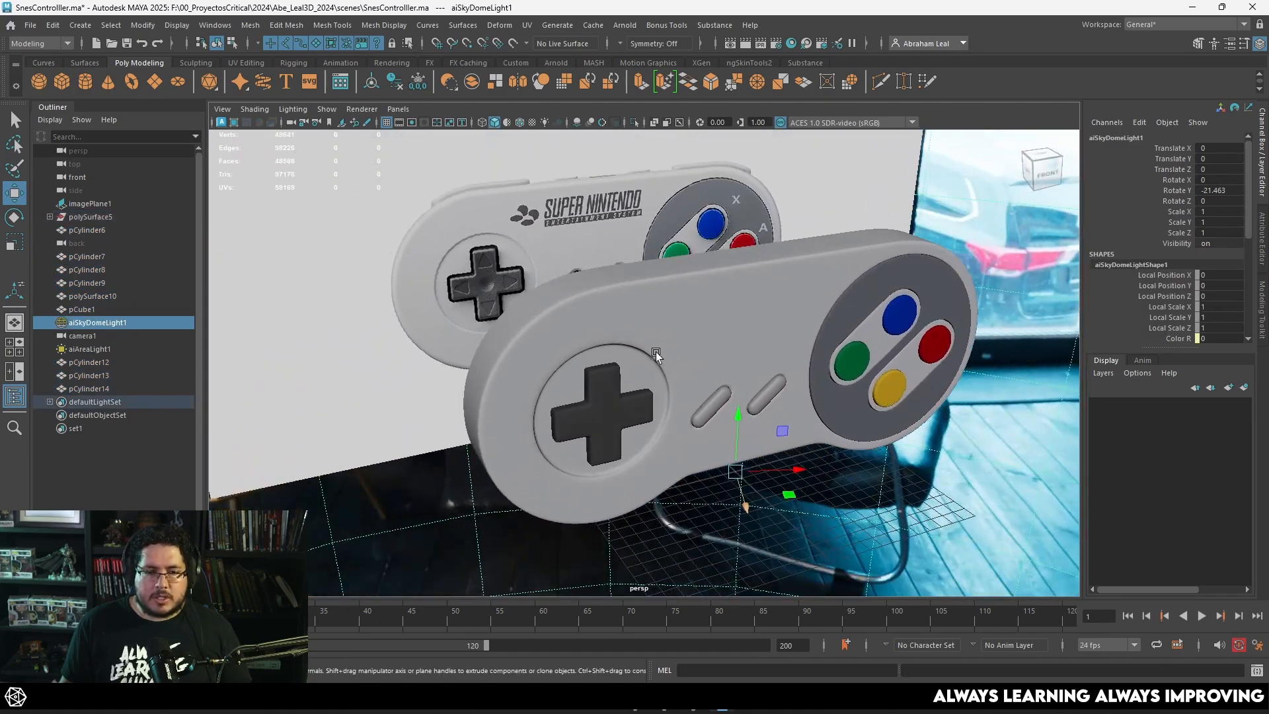
right_click_drag(654, 351, 658, 443, "alt")
Step: Check the D-pad against its circular recess in the front view and select the controller shell around it
left_click(626, 415)
left_click_drag(669, 407, 625, 390, "alt")
key("space")
scroll(625, 390, "down", 7)
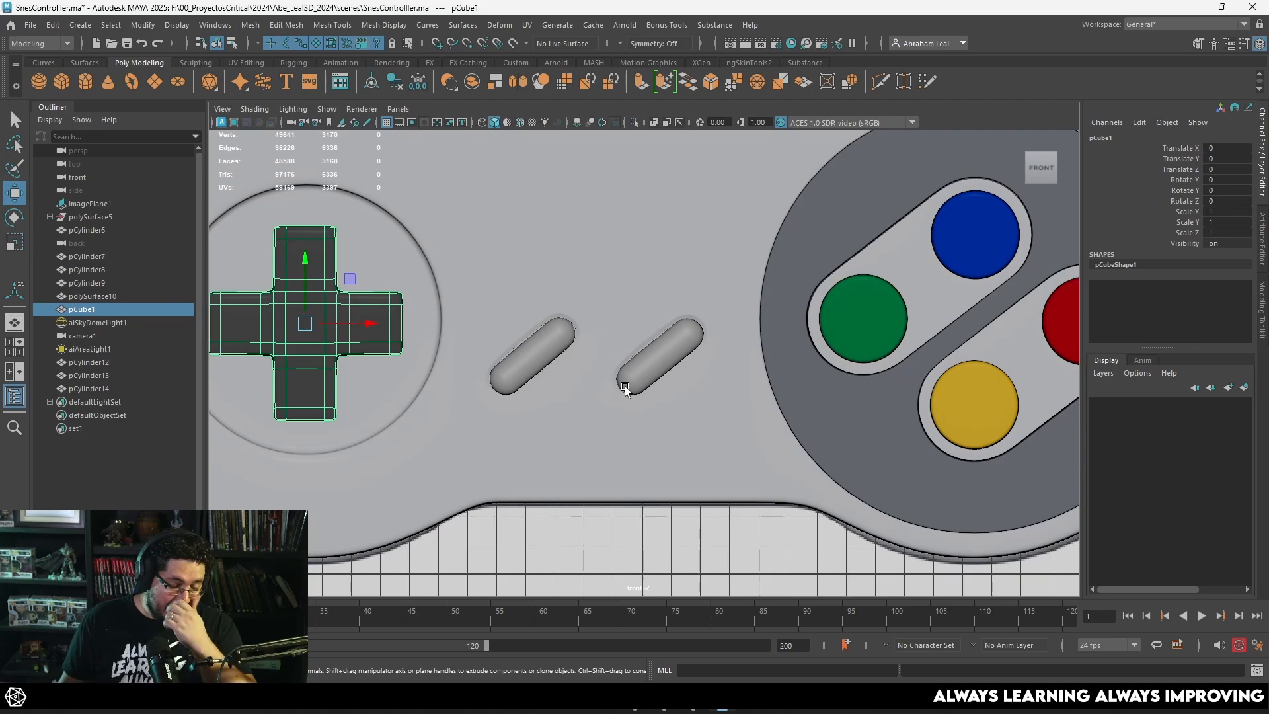
scroll(624, 390, "down", 2)
scroll(527, 378, "up", 2)
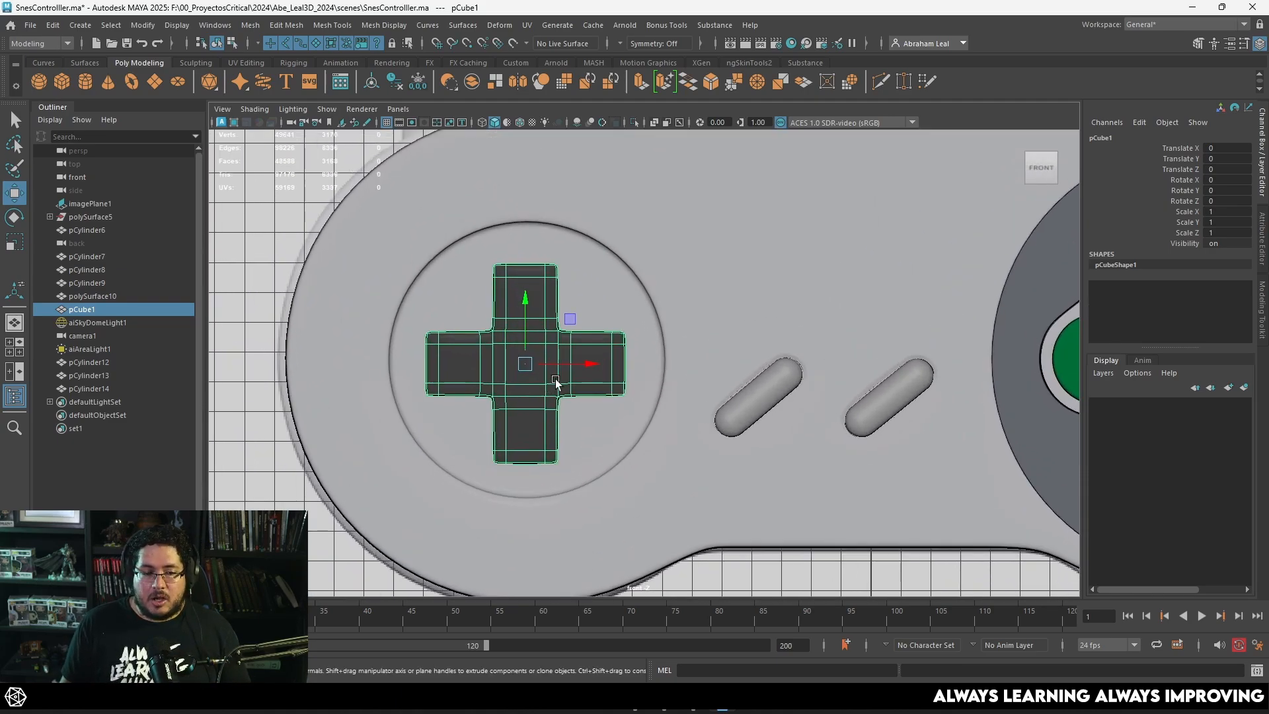
scroll(529, 374, "up", 3)
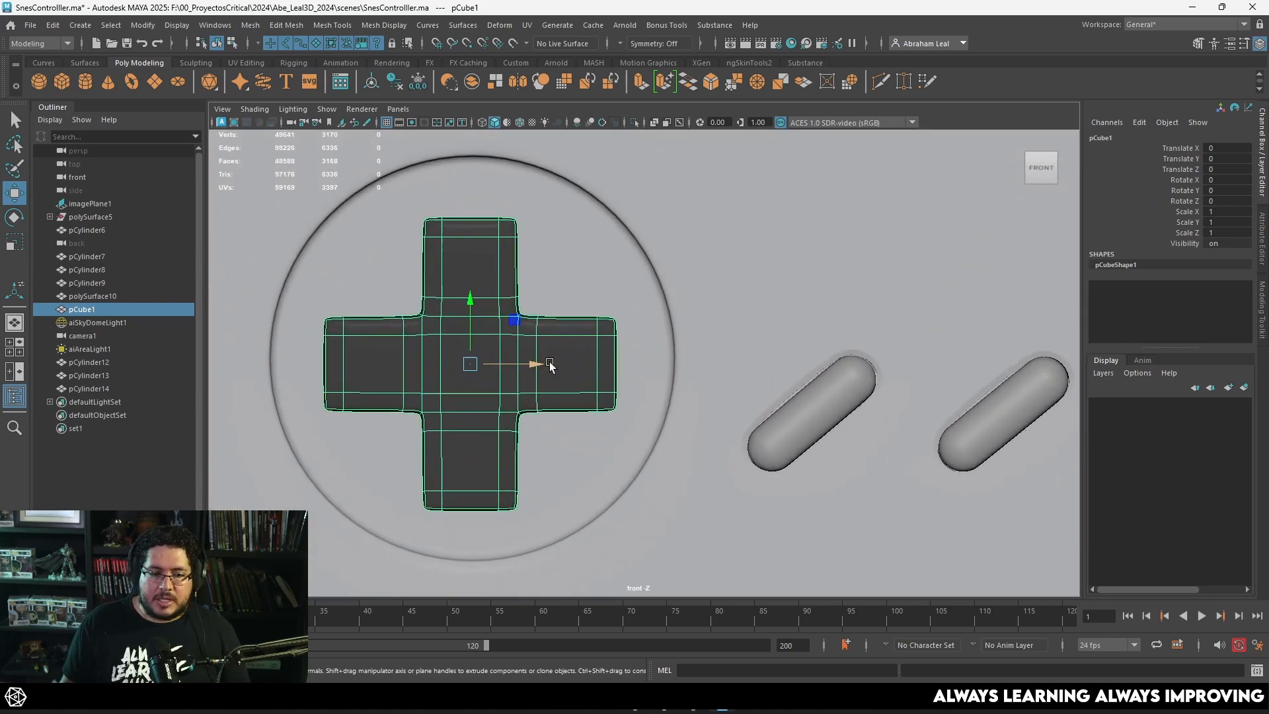
left_click(452, 267)
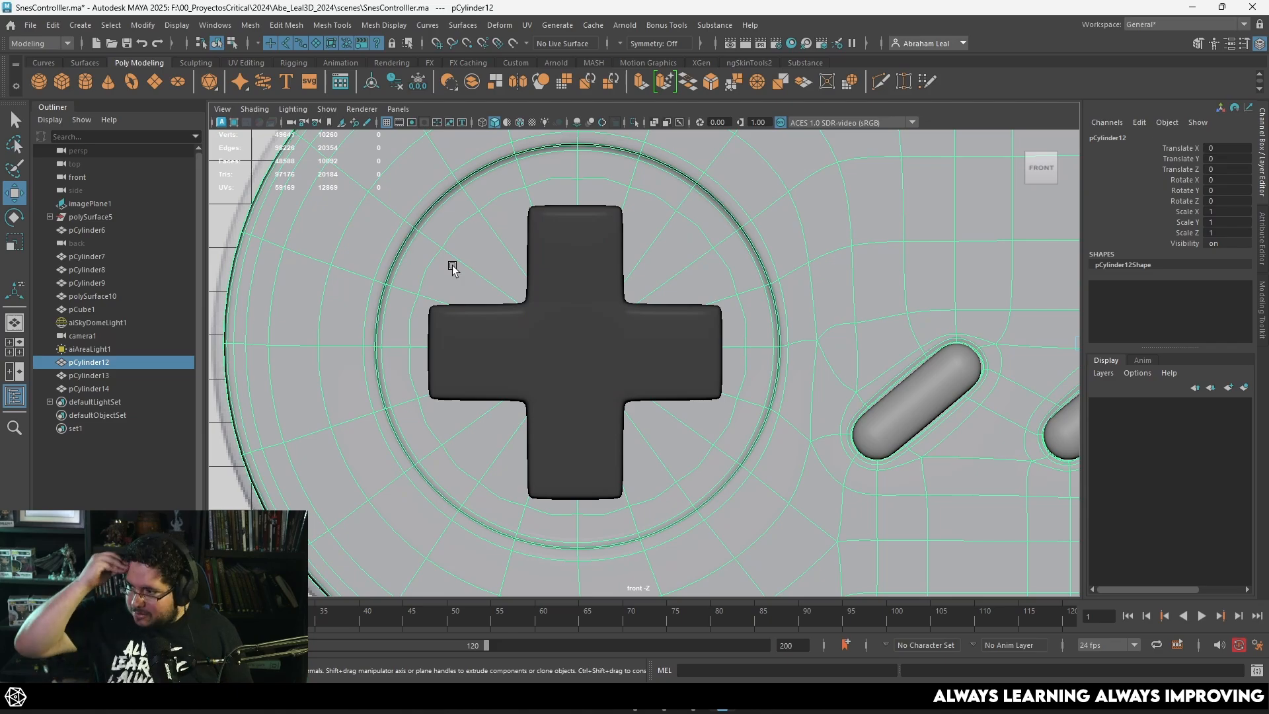
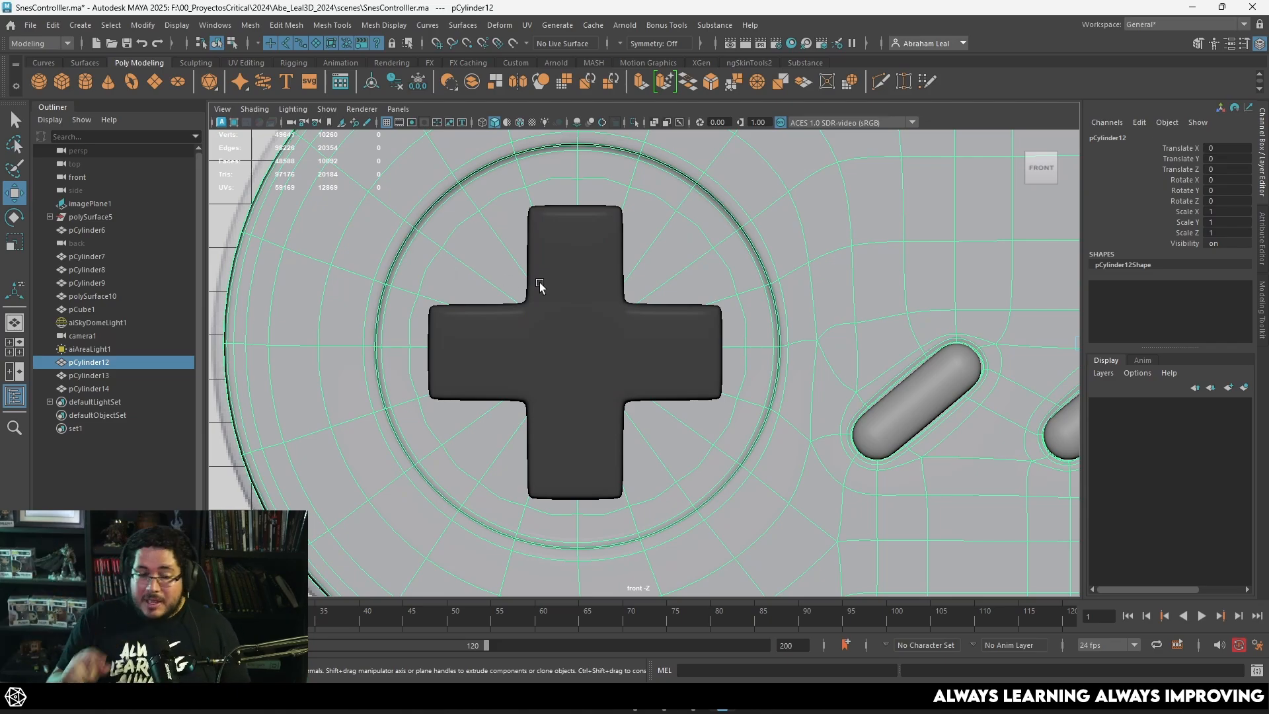
Step: Show the controller shell unsmoothed and delete the D-pad cross covering the circular recess
key("1")
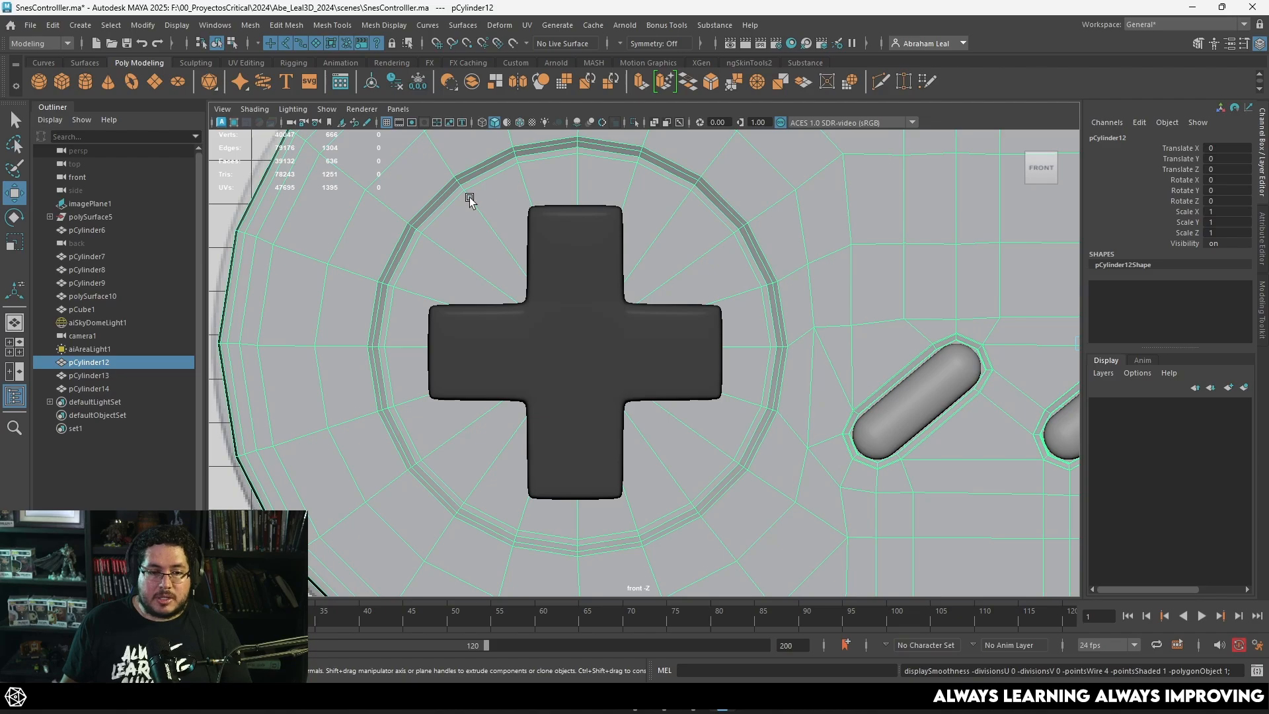
right_click_drag(503, 225, 499, 250)
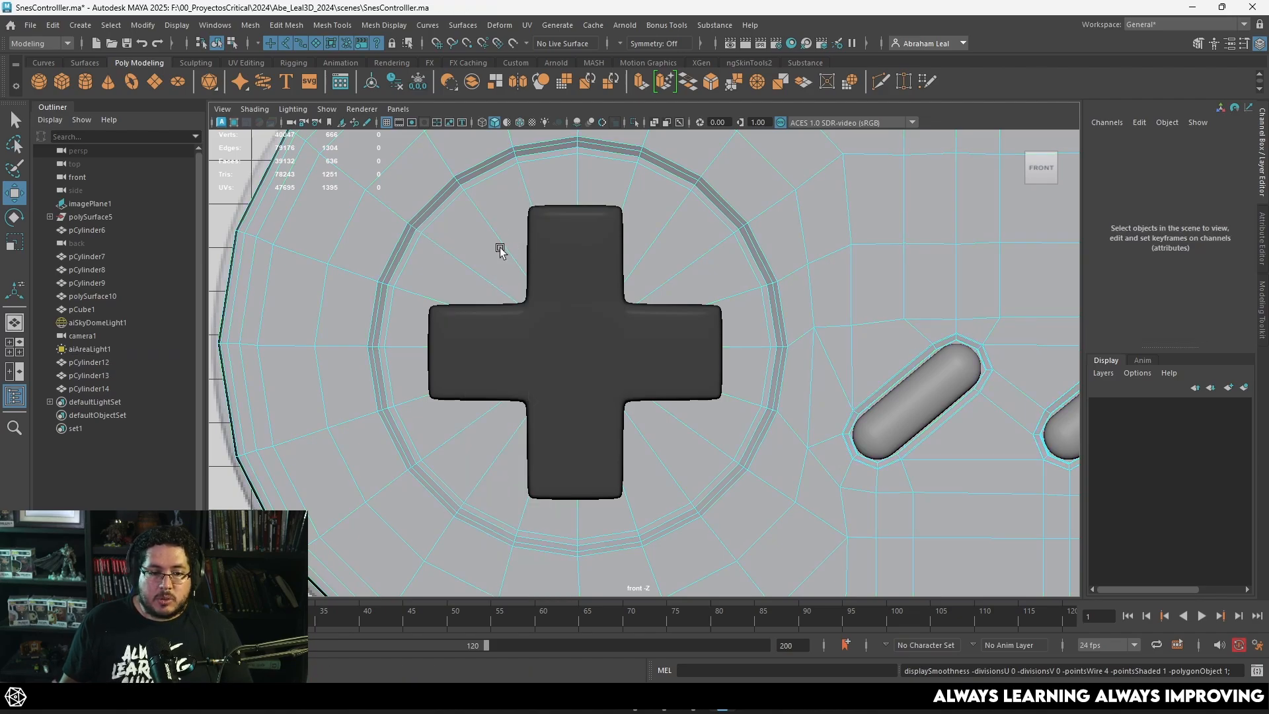
left_click(498, 250)
key("4")
mouse_move(622, 312)
left_mouse_down()
mouse_move(520, 391)
mouse_move(553, 383)
left_mouse_up()
key("5")
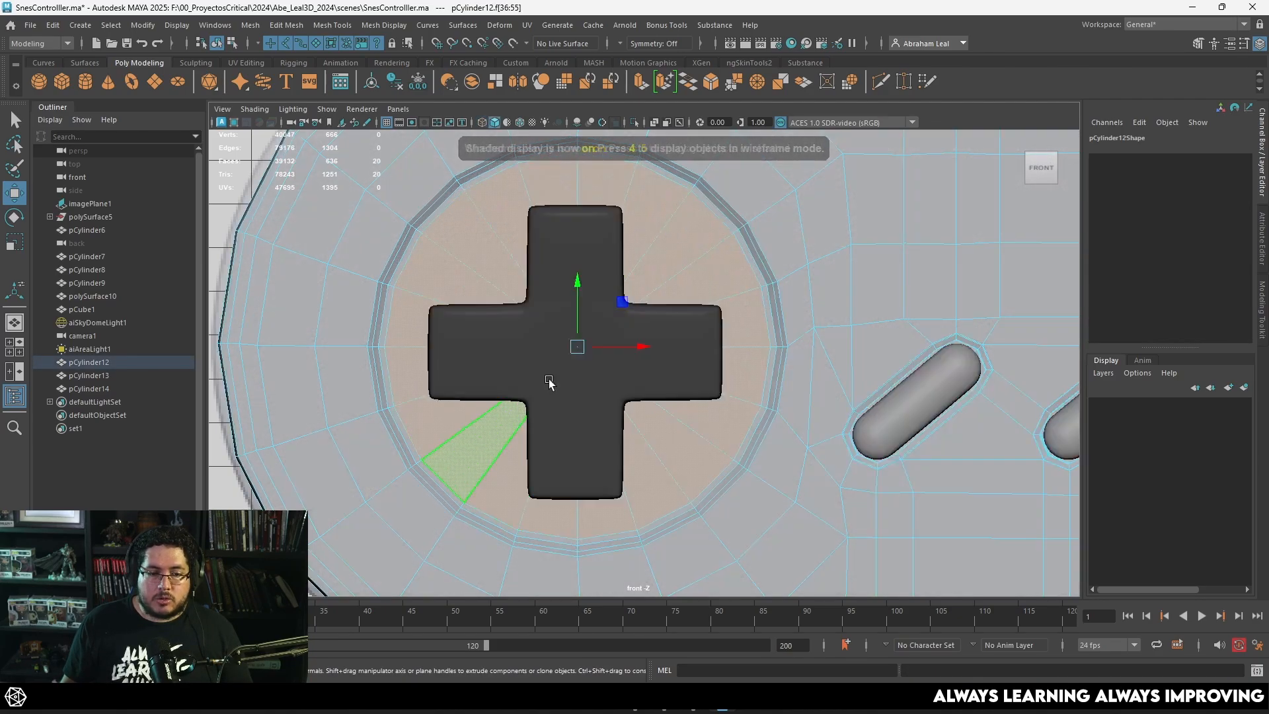
left_click(569, 227)
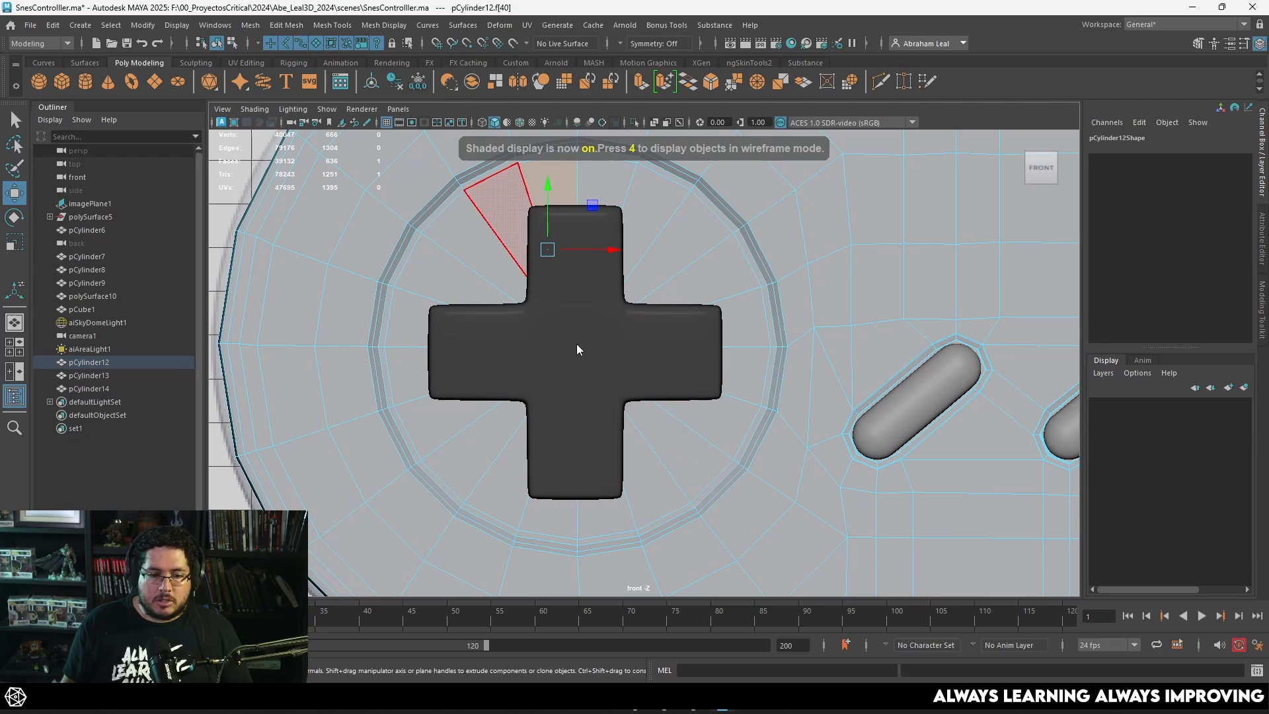
left_click(668, 327)
key("Delete")
left_click(669, 328)
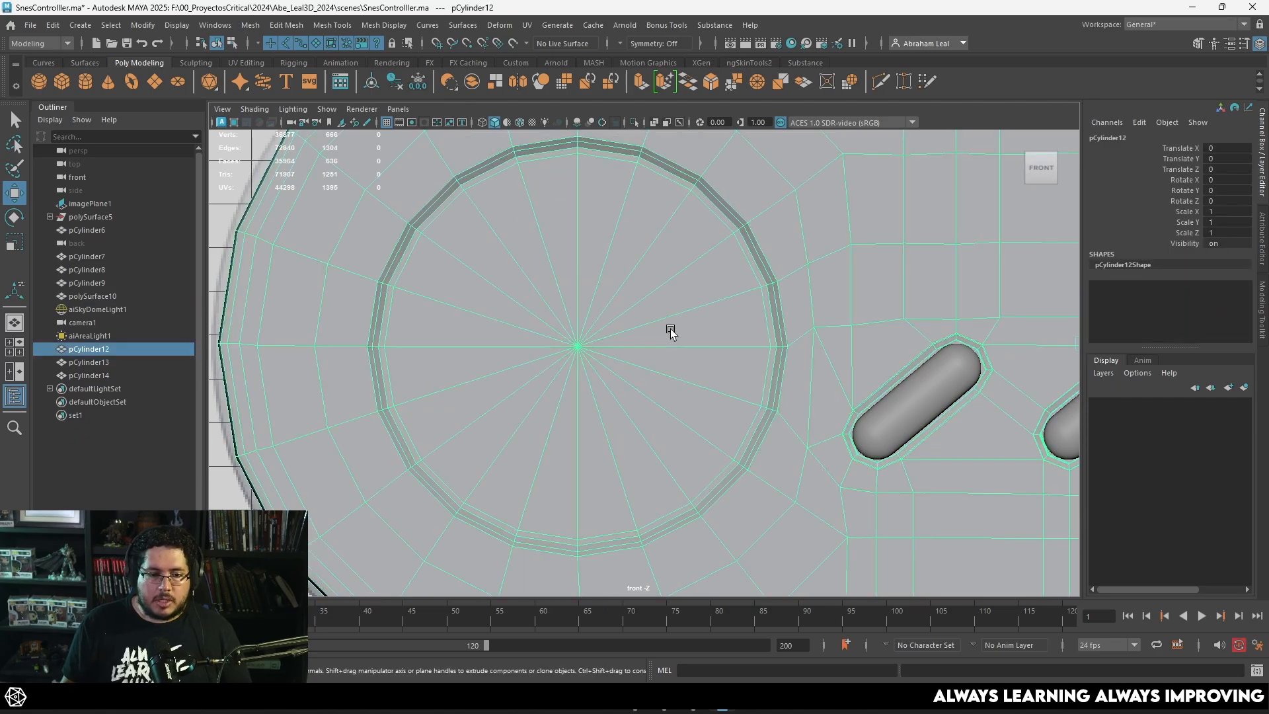
Step: Extrude the recess's 20 triangular faces, scale them inward to just outside the D-pad in the reference, and delete the inner faces
key("4")
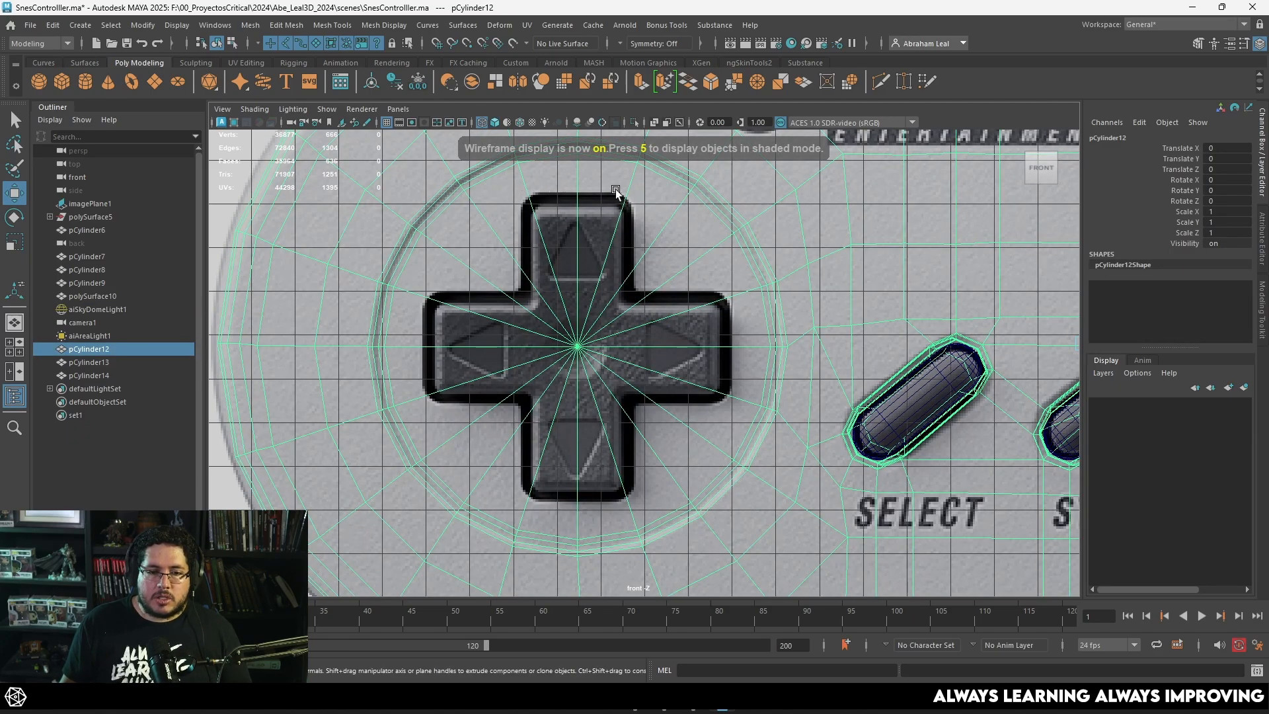
right_click_drag(593, 216, 559, 336)
left_click_drag(603, 321, 551, 377)
key("ctrl+e")
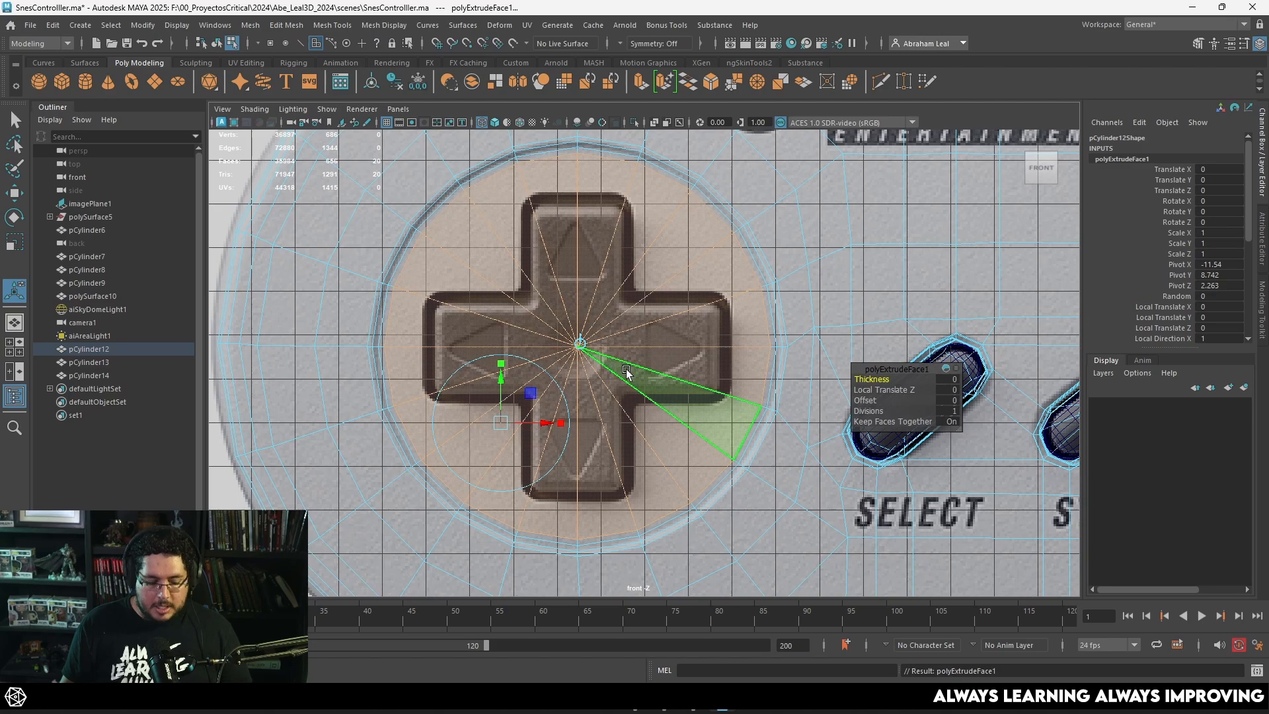
key("r")
middle_click_drag(533, 356, 540, 356)
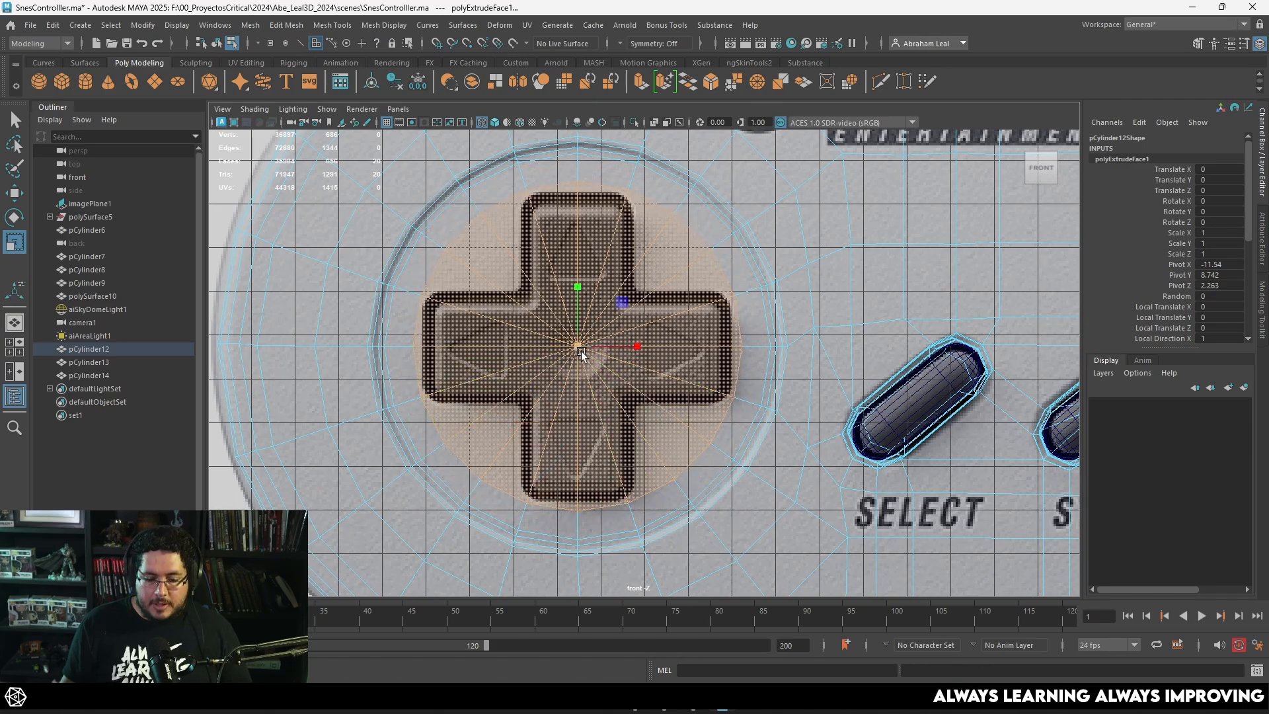
key("Delete")
Step: Flatten the hole's edge pairs at the D-pad's four ends into straight lines and move the left pair slightly toward the cross
middle_click_drag(574, 200, 574, 222, "alt")
right_click(582, 206)
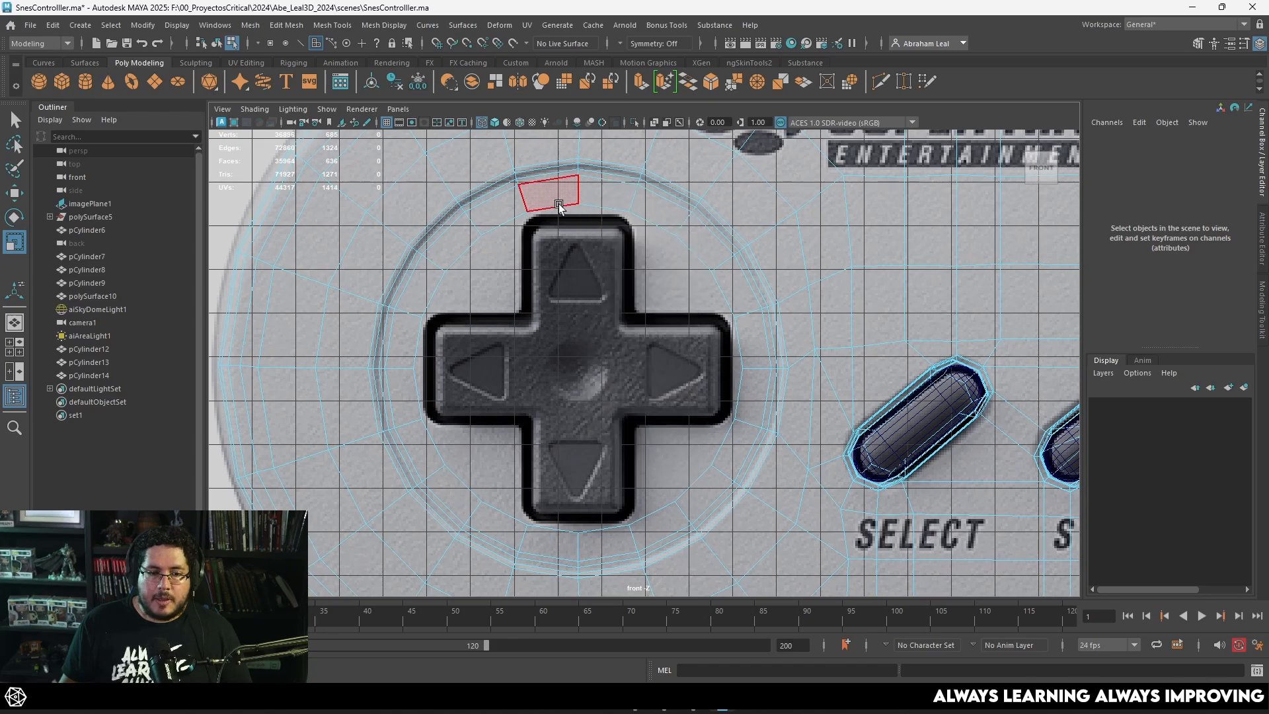
right_click_drag(559, 202, 557, 190)
left_click(554, 207)
key("q")
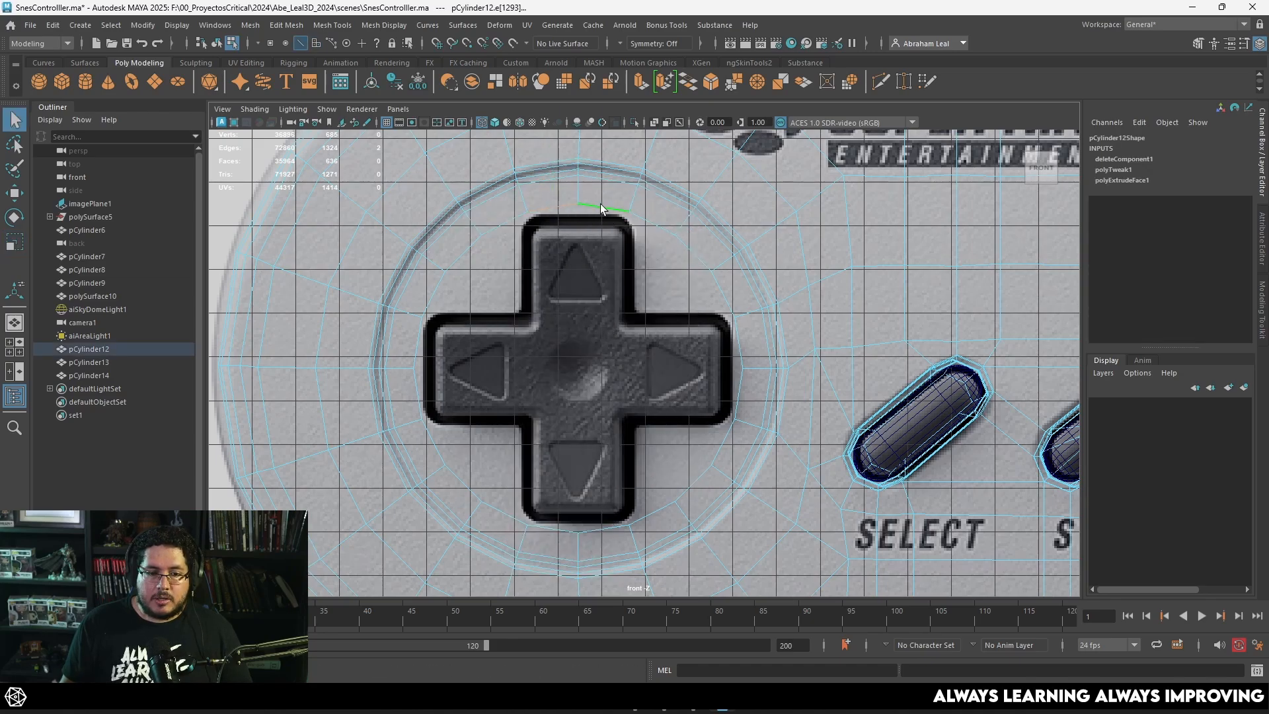
key("w")
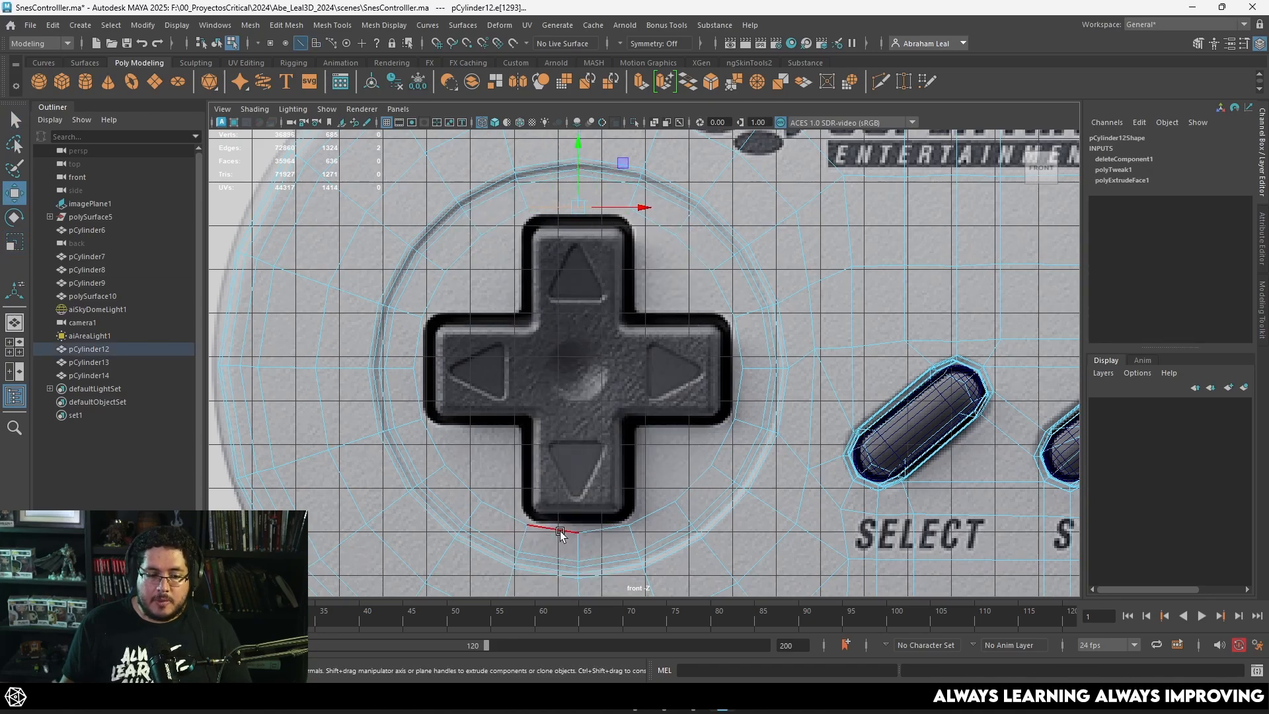
left_click(600, 525)
key("r")
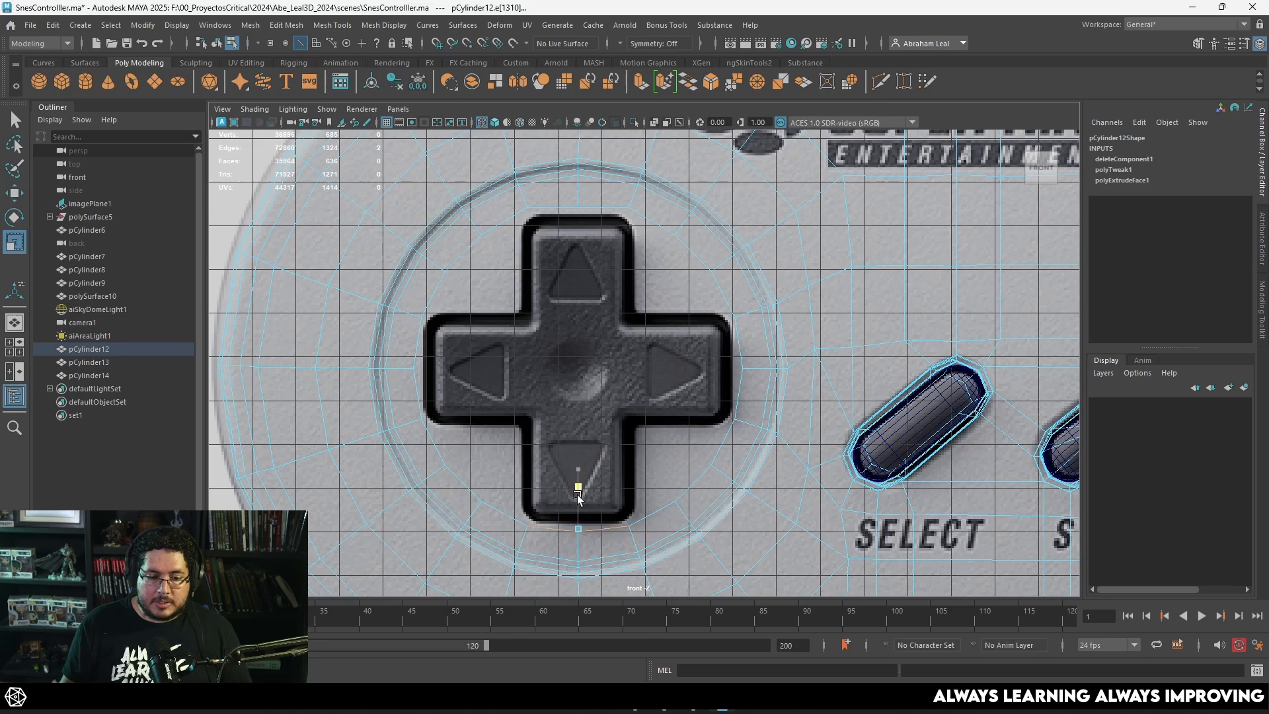
left_click(734, 380)
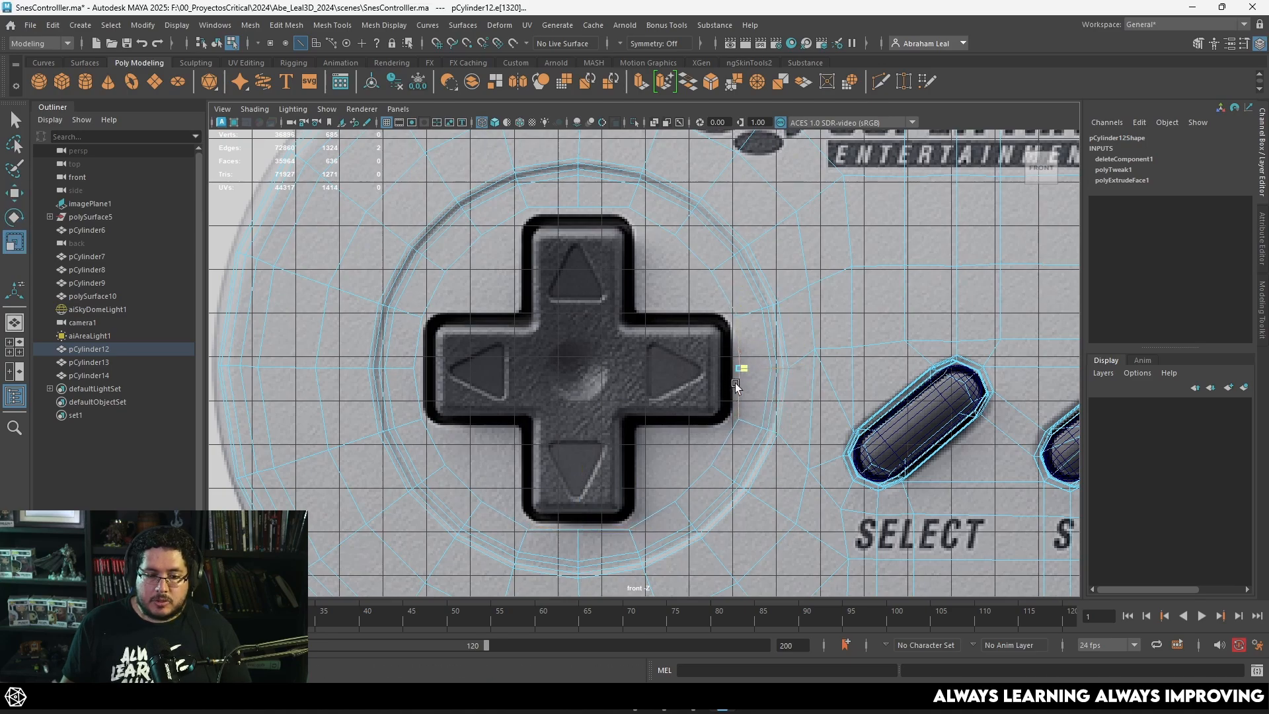
left_click(419, 362)
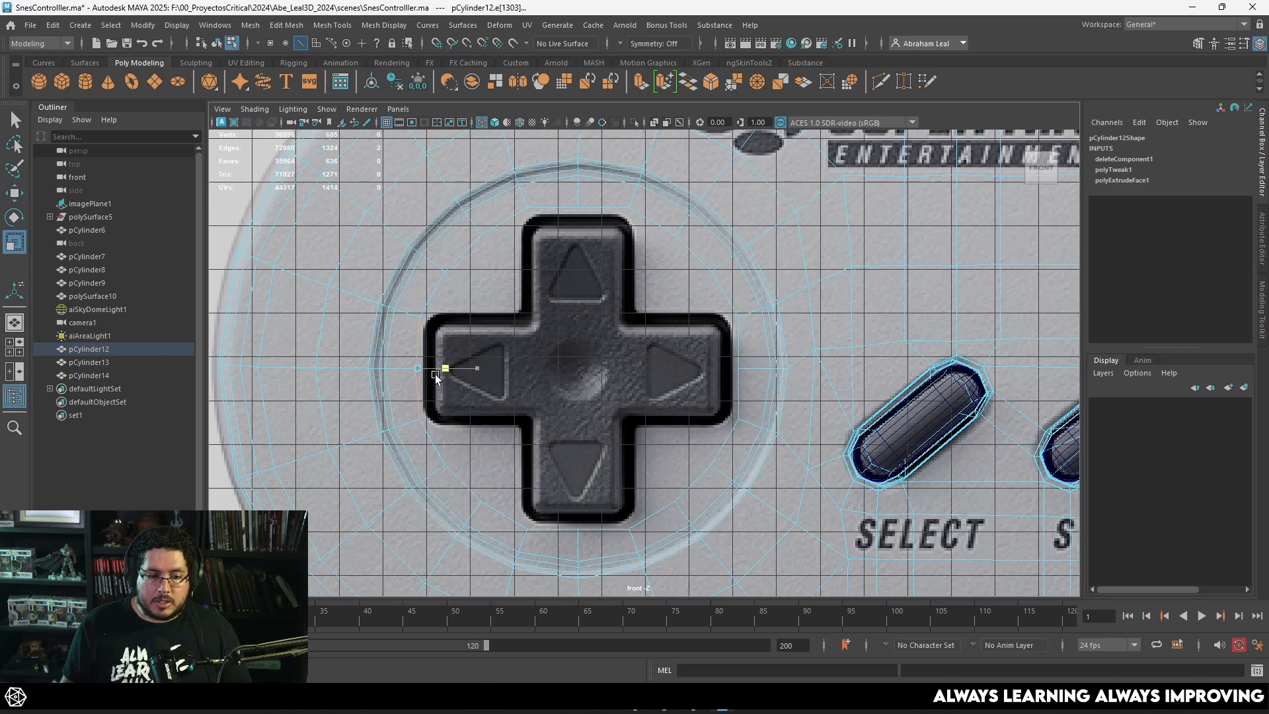
key("w")
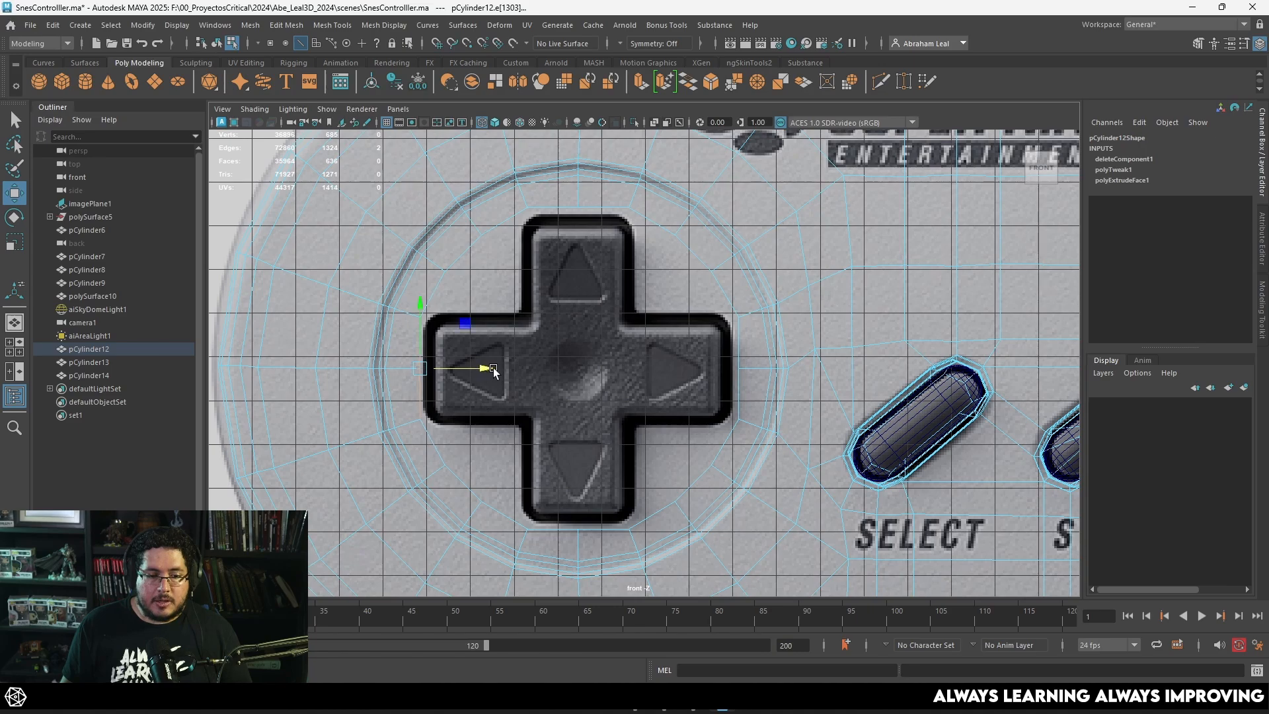
Step: Try to scale all four straightened edge pairs of the hole inward together onto the D-pad's outline
left_click(742, 350, "shift")
left_click(597, 209, "shift")
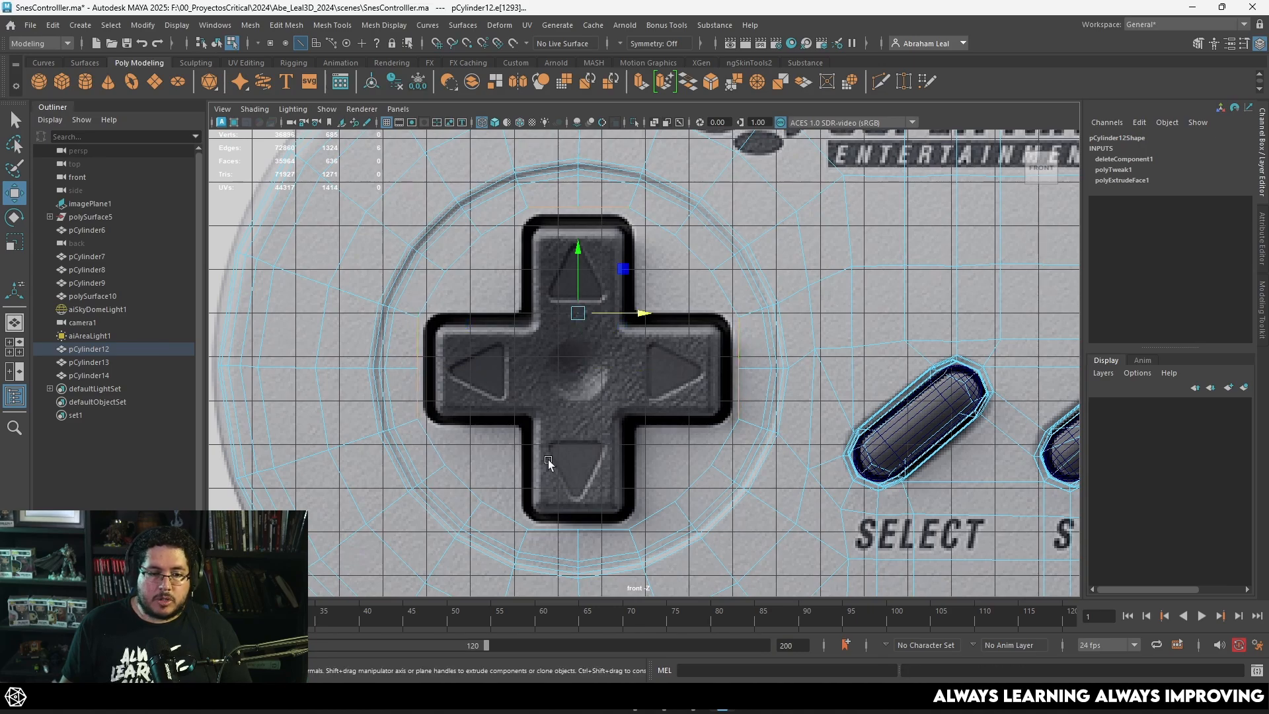
left_click(557, 529, "shift")
key("r")
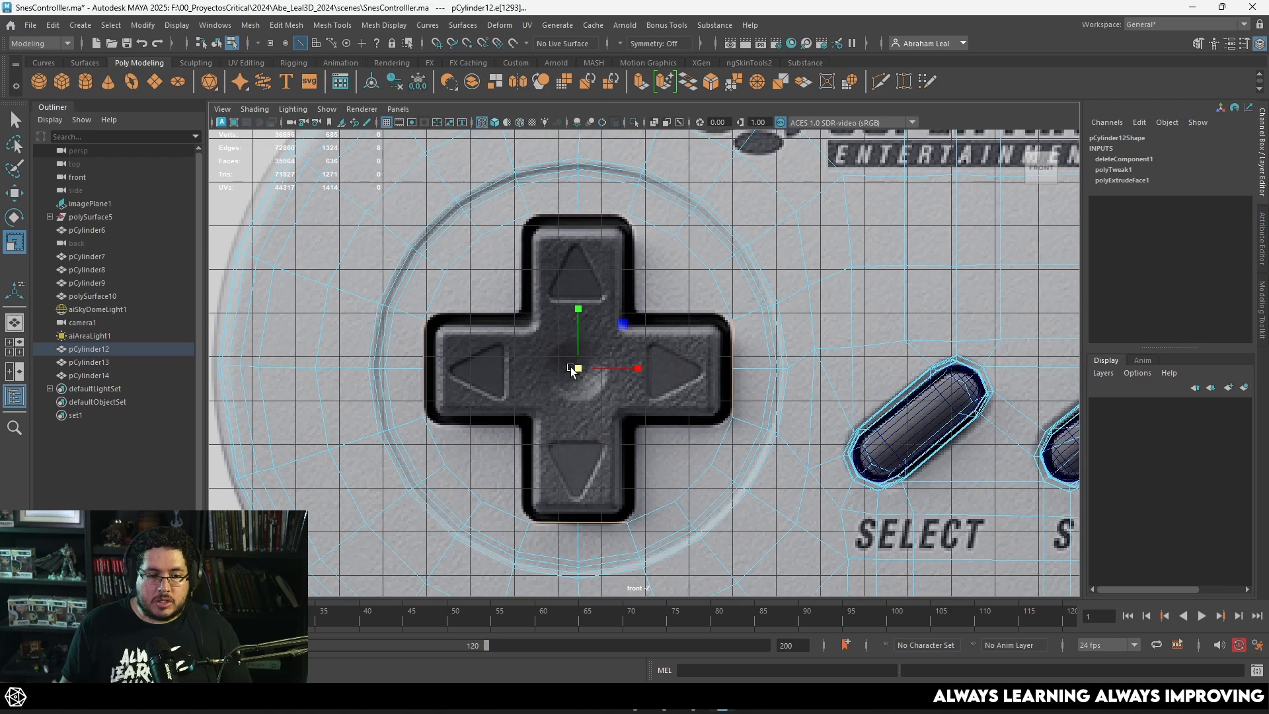
scroll(525, 340, "up", 3)
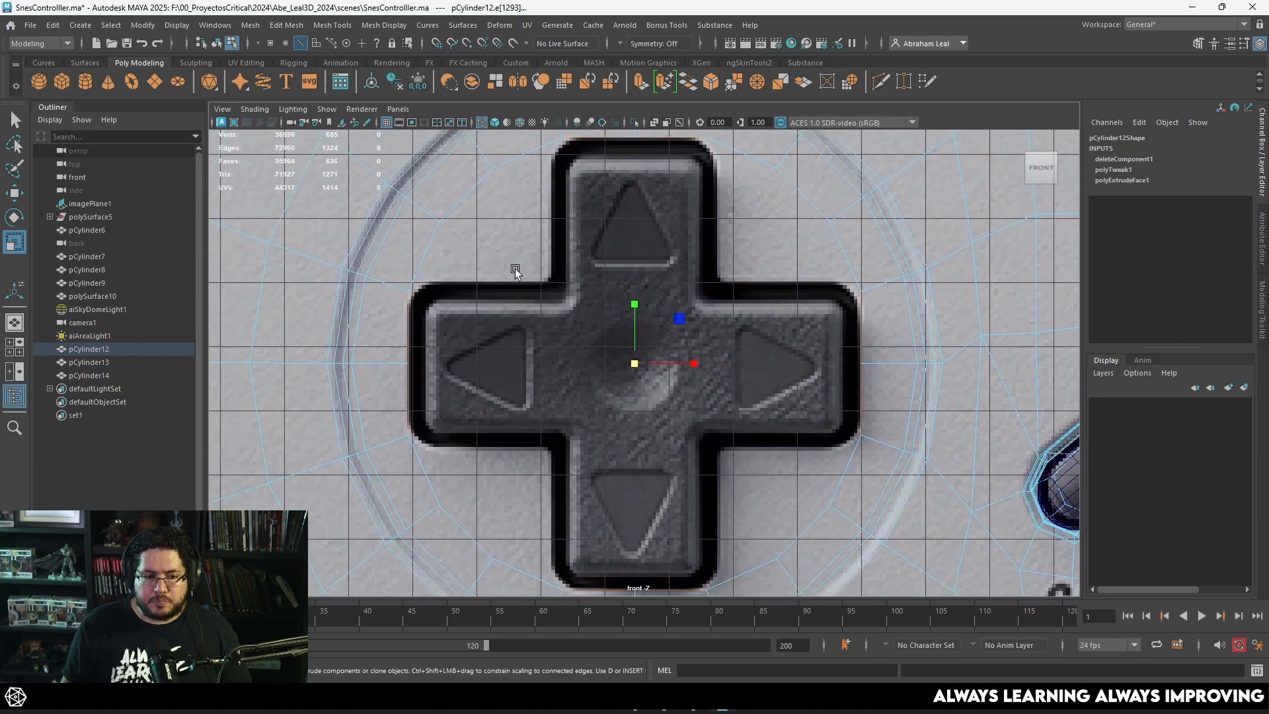
scroll(493, 259, "down", 4)
scroll(518, 260, "up", 3)
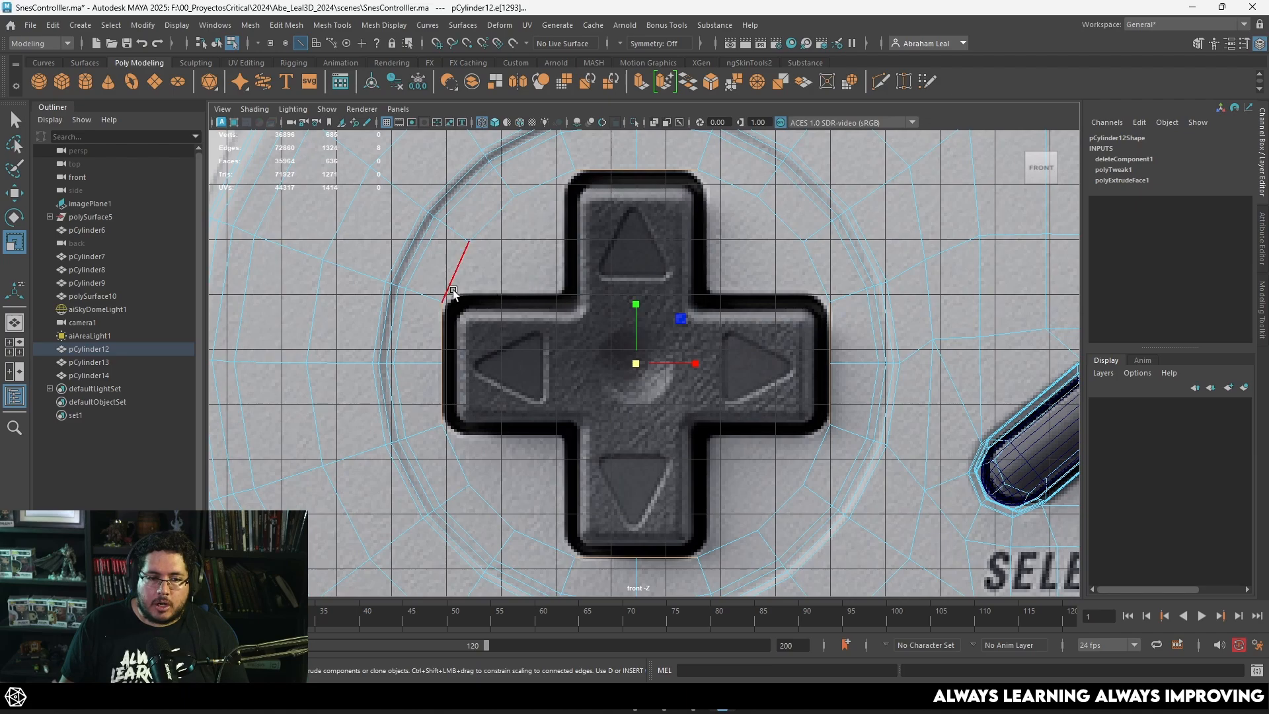
scroll(549, 191, "down", 2)
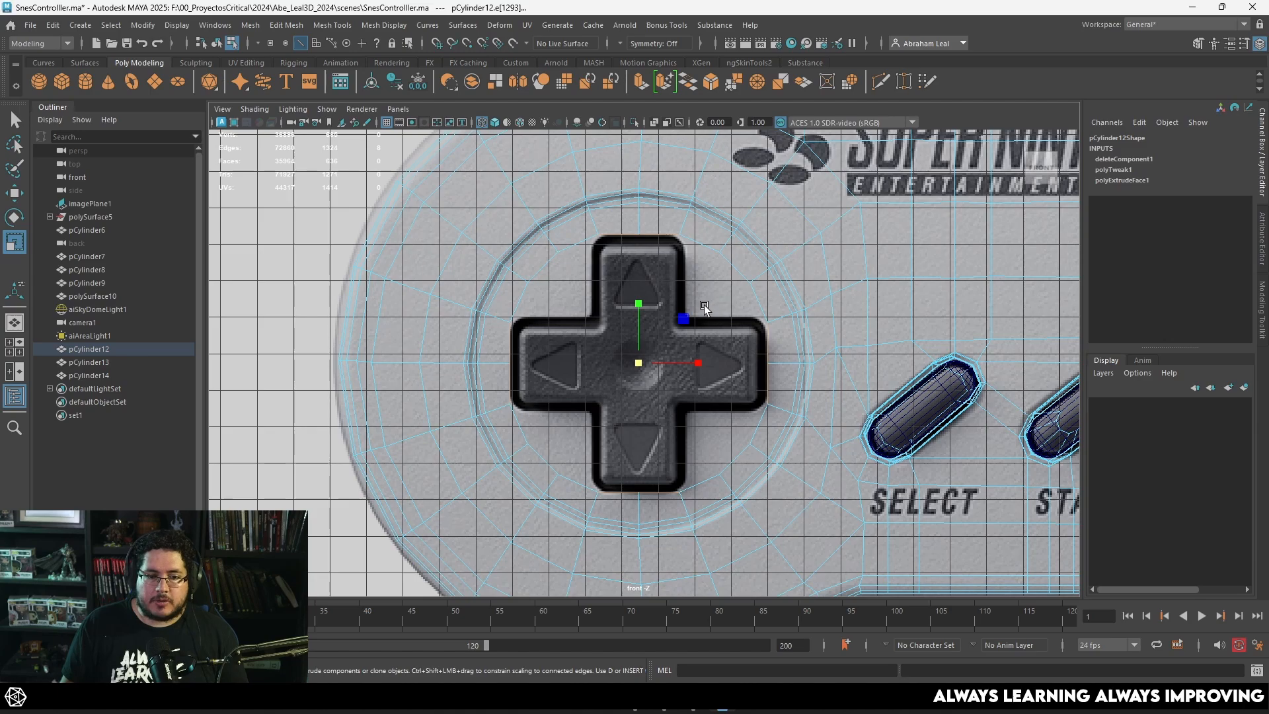
middle_click_drag(668, 372, 653, 369)
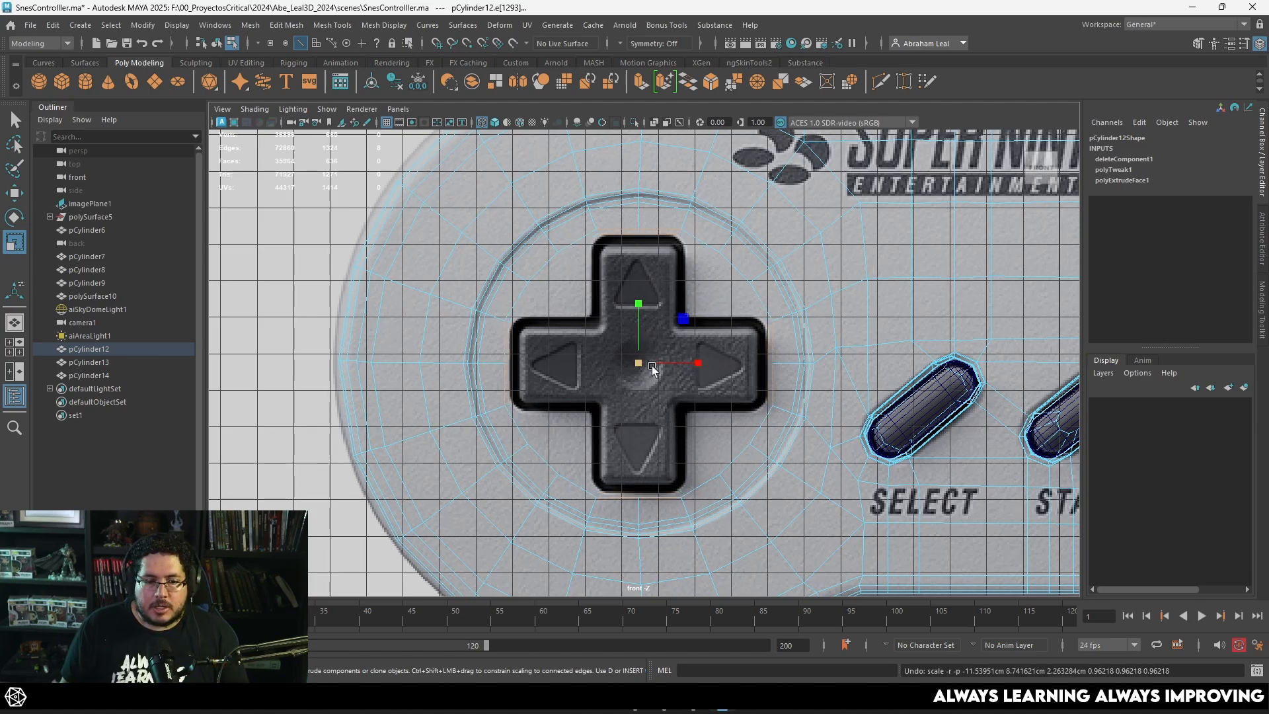
right_click_drag(658, 223, 658, 256)
right_click(659, 212)
key("ctrl+z")
Step: Duplicate the five ring faces between the D-pad's upper and right arms as a separate piece and return to object selection
left_click(669, 223)
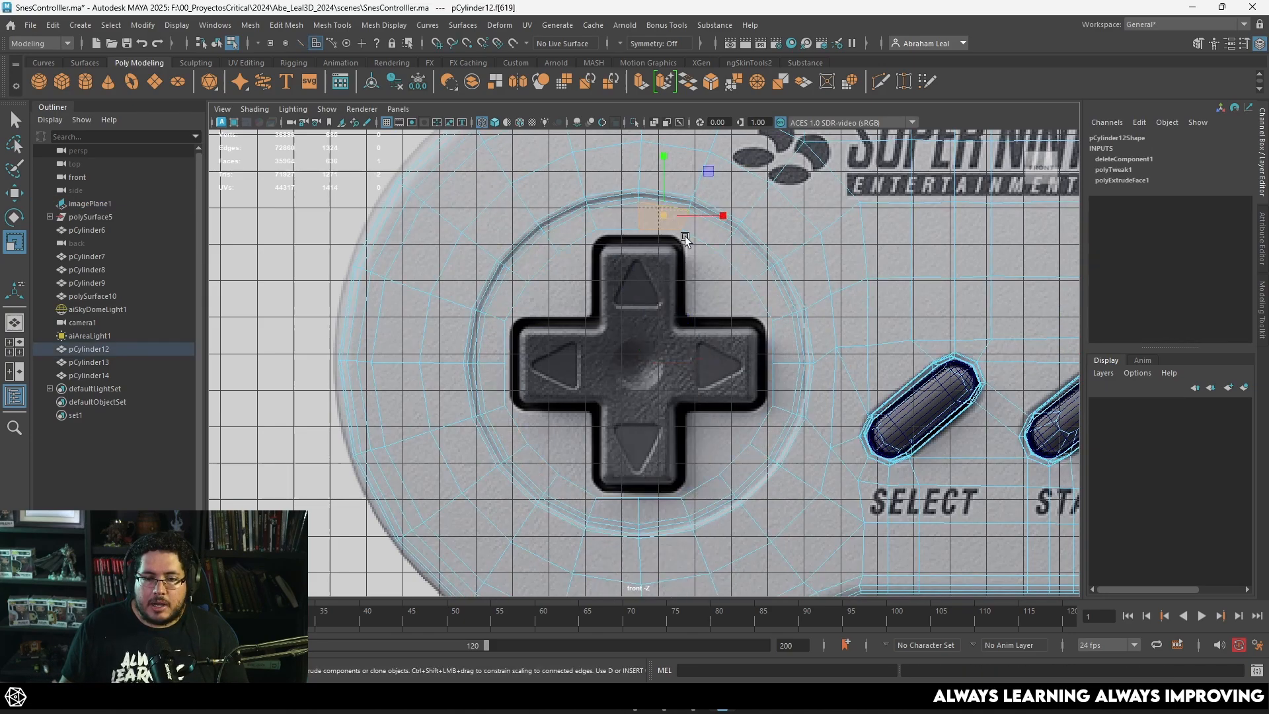
double_click(780, 350, "shift")
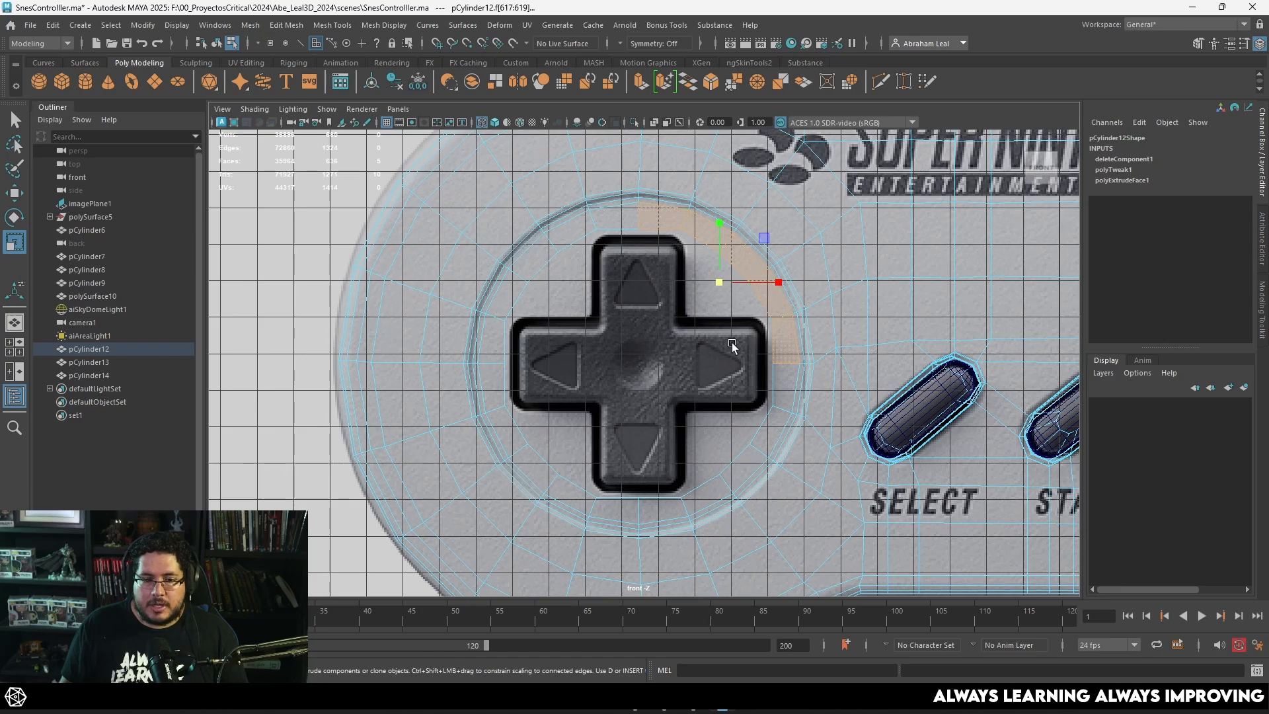
left_click(288, 26)
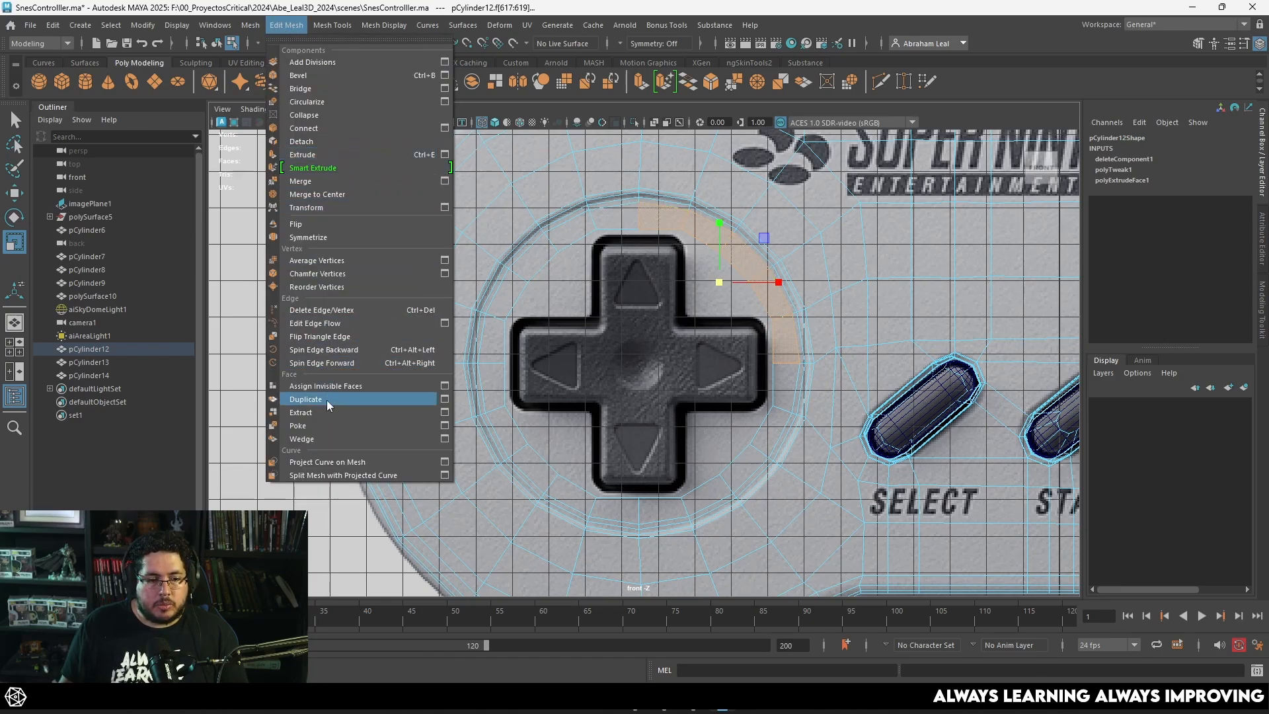
left_click(326, 399)
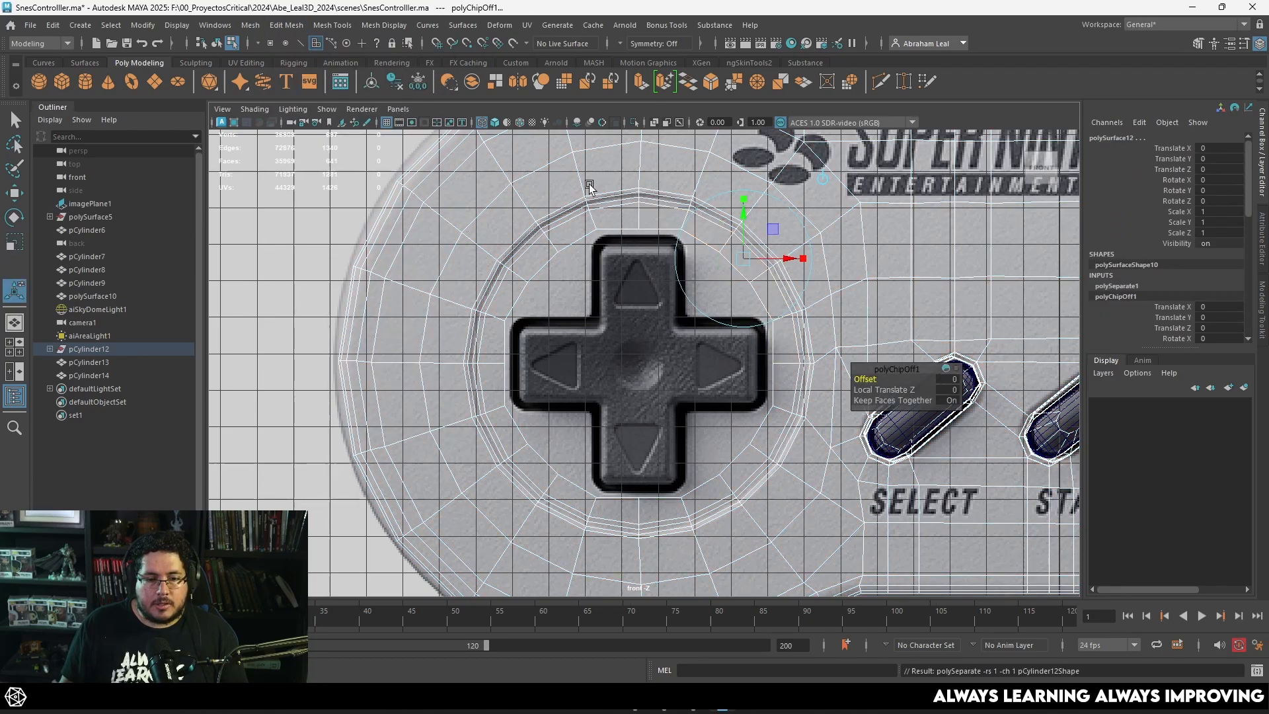
left_click(695, 234, "ctrl")
right_click(711, 164)
right_click(734, 168)
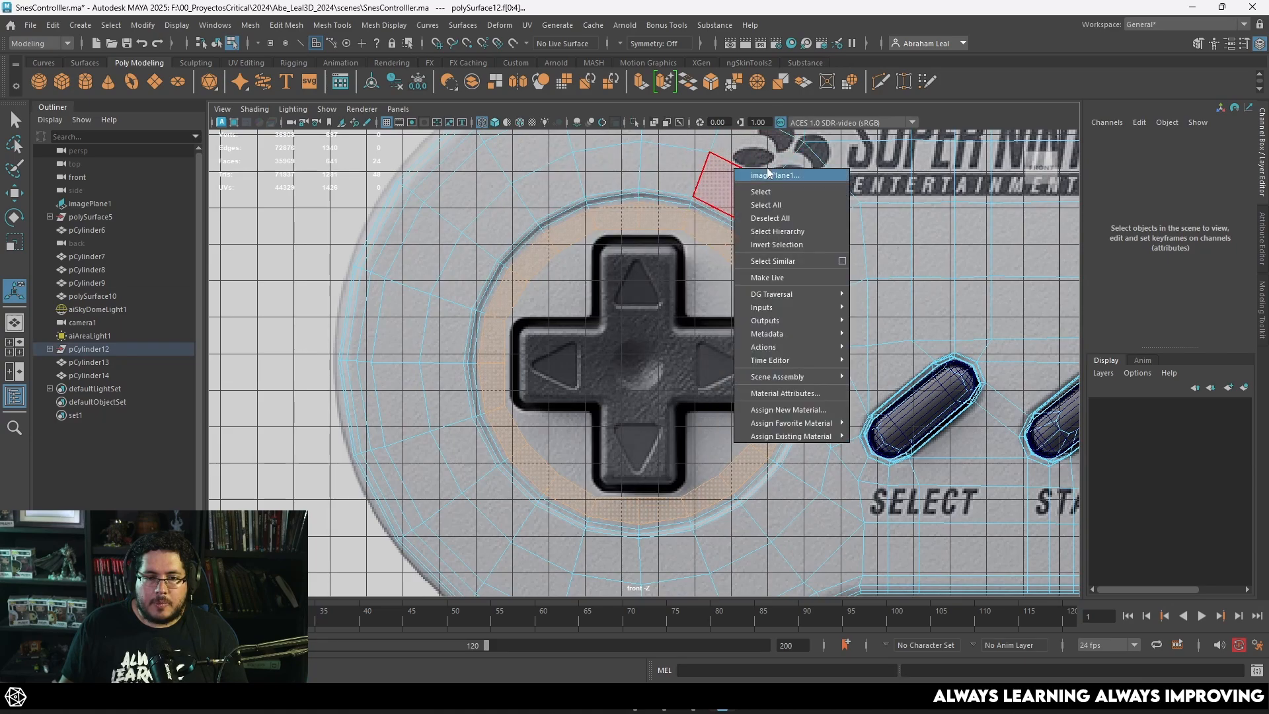
left_click(768, 173)
right_click(740, 169)
right_click_drag(740, 169, 797, 154)
Step: Add the controller shell to a new display layer and hide that layer
left_click(705, 206)
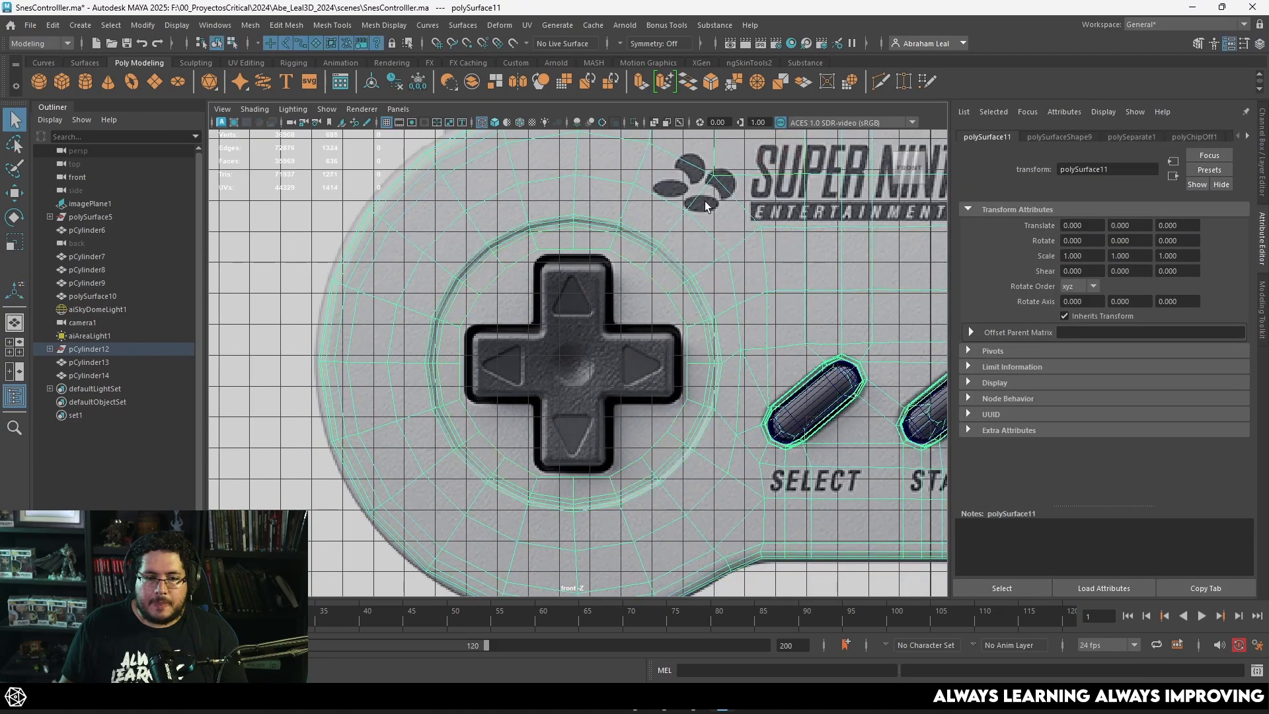
left_click(640, 235)
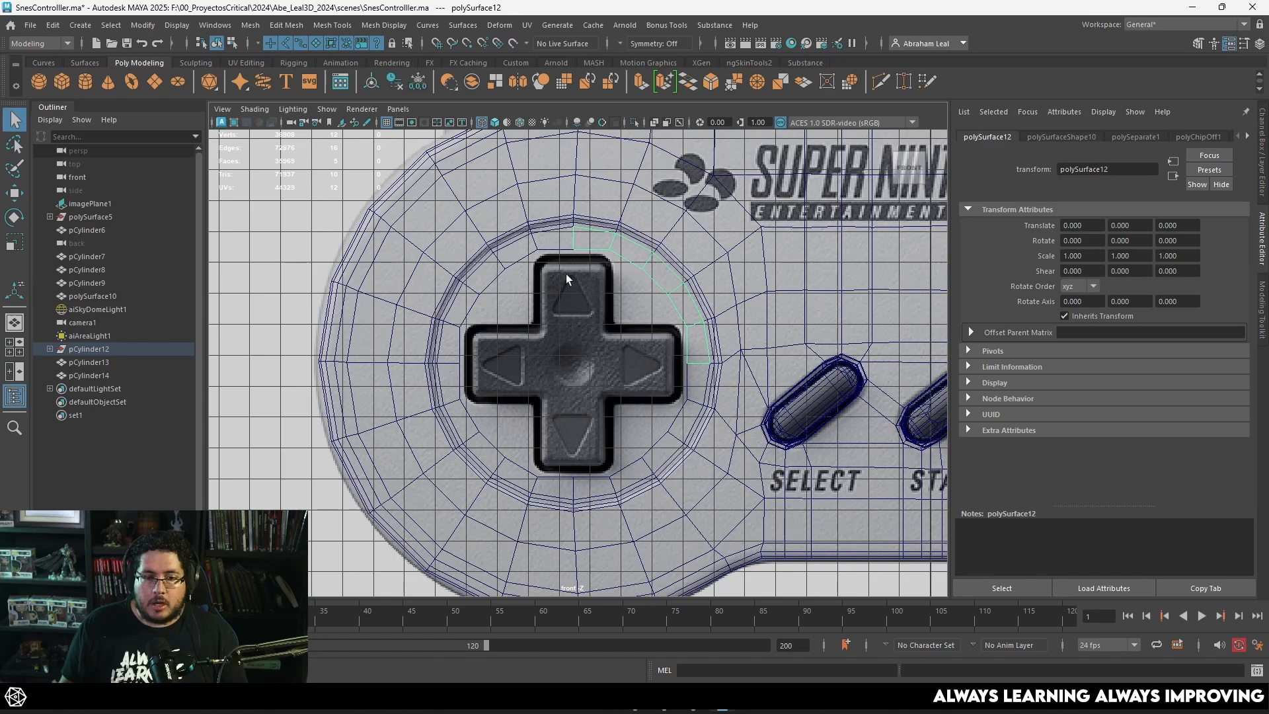
left_click(508, 299)
key("ctrl+a")
left_click(1242, 388)
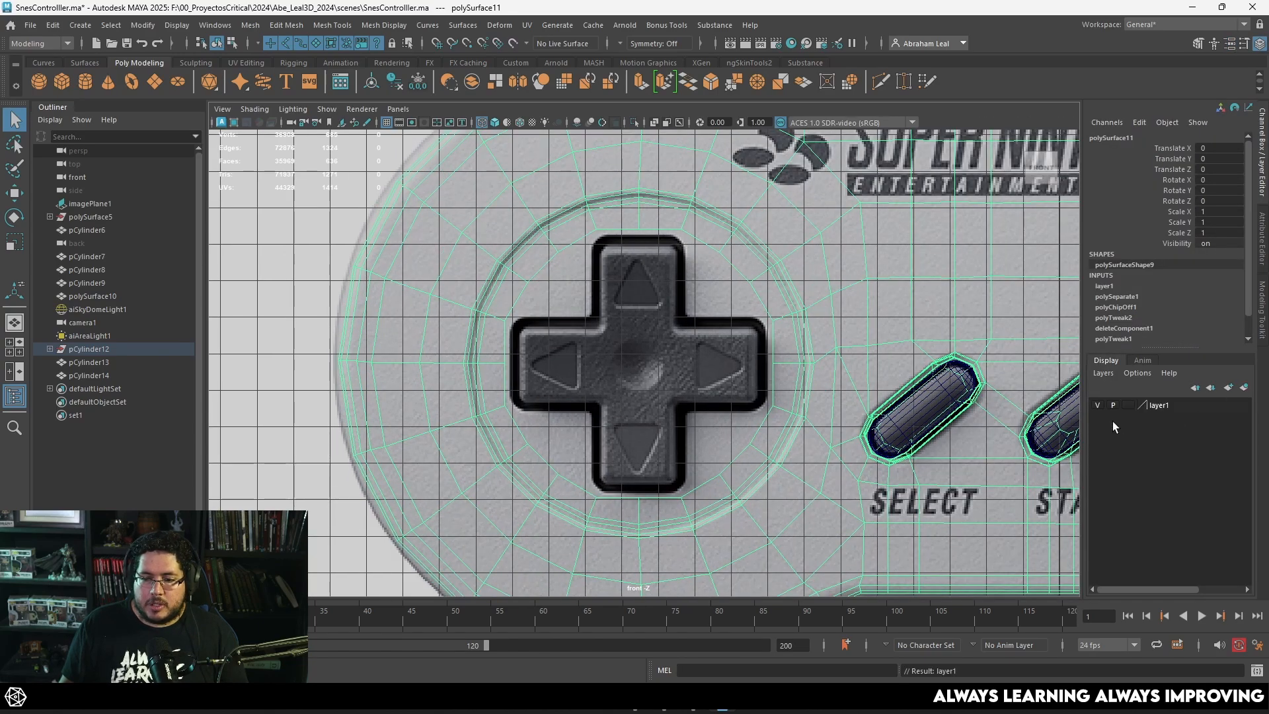
left_click(1098, 404)
left_click(731, 262)
Step: Select the quarter-ring piece and use Quad Draw to add faces along the right arm's end and around its upper rounded corner
scroll(688, 385, "up", 4)
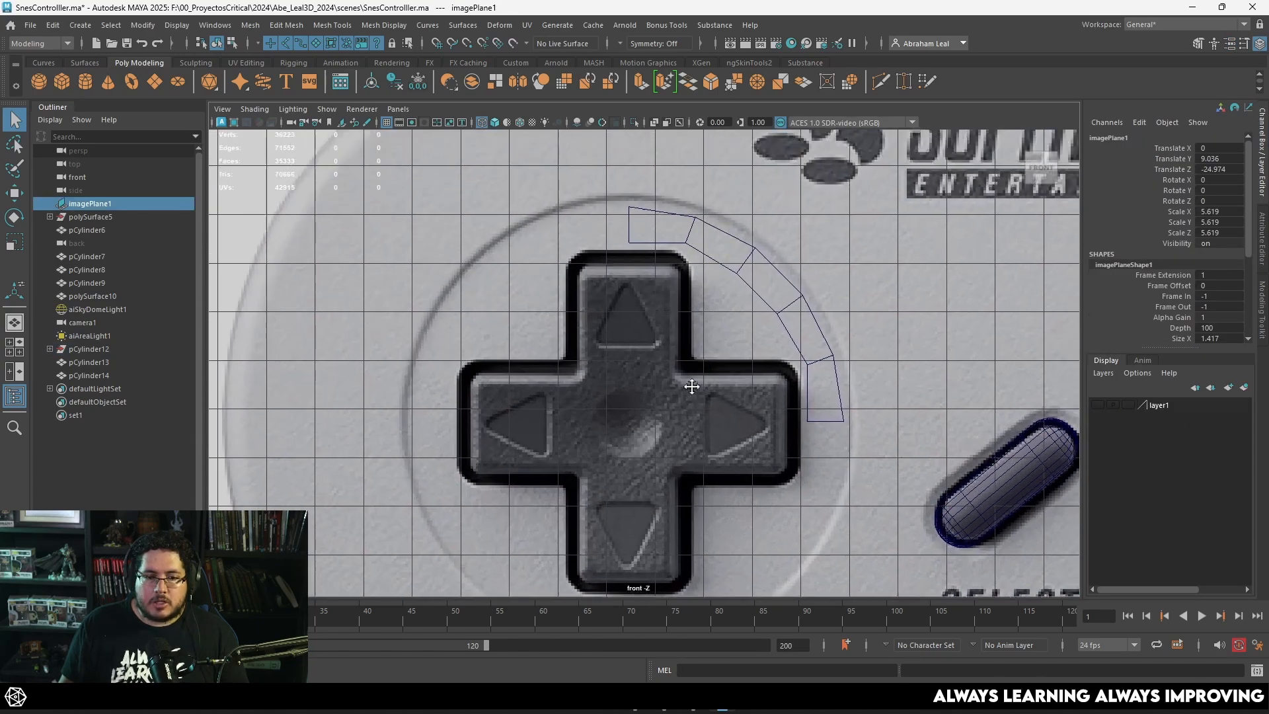
left_click(673, 267)
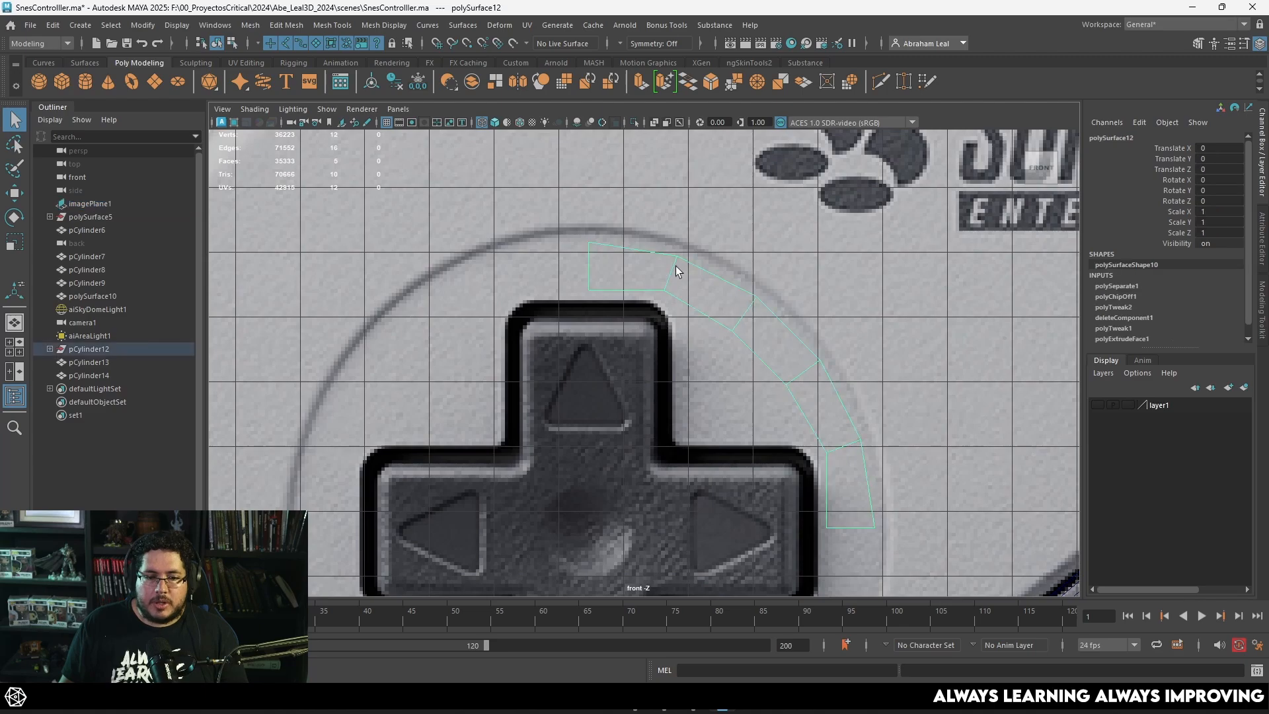
key("1")
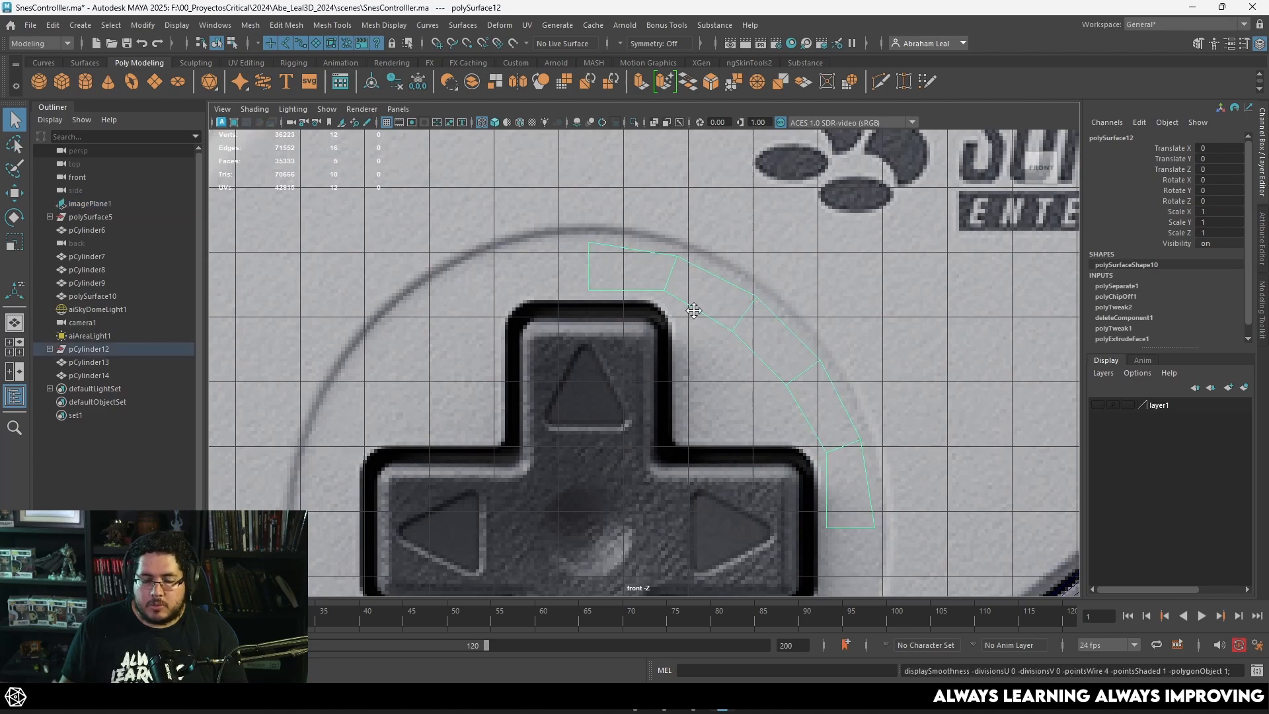
middle_click_drag(693, 310, 688, 231, "alt")
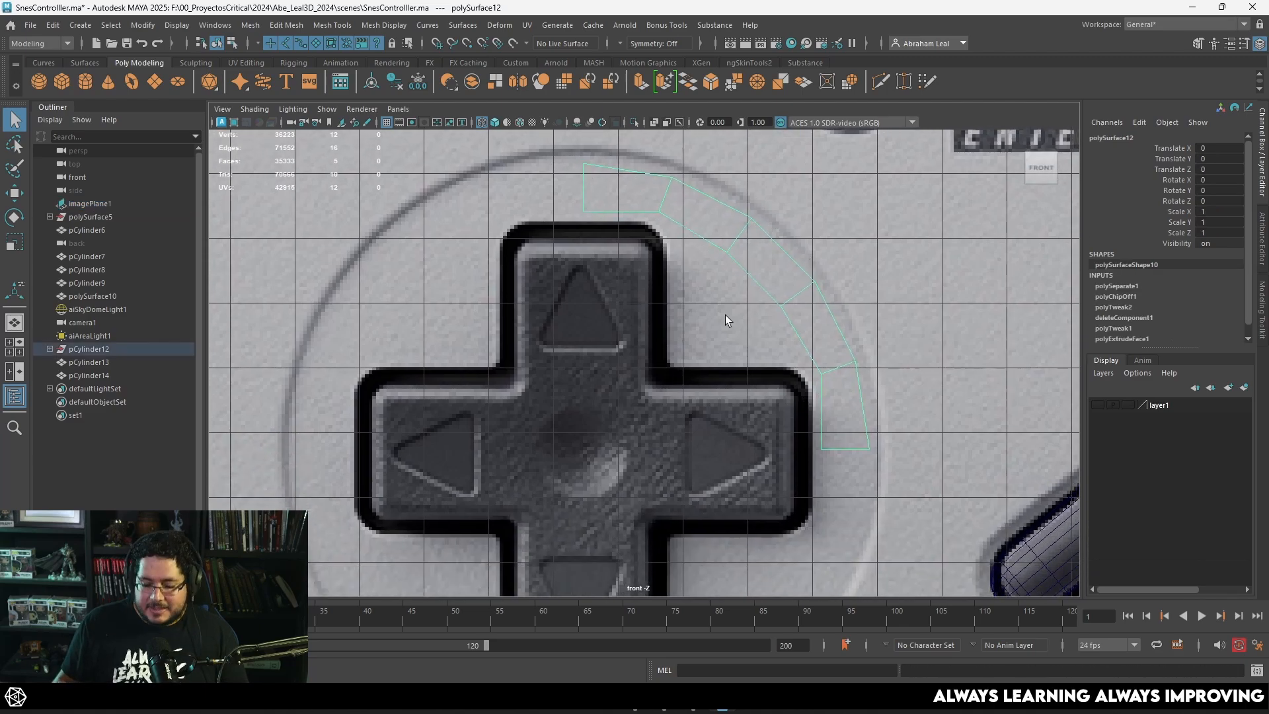
right_click_drag(719, 328, 863, 456, "alt")
left_click(921, 81)
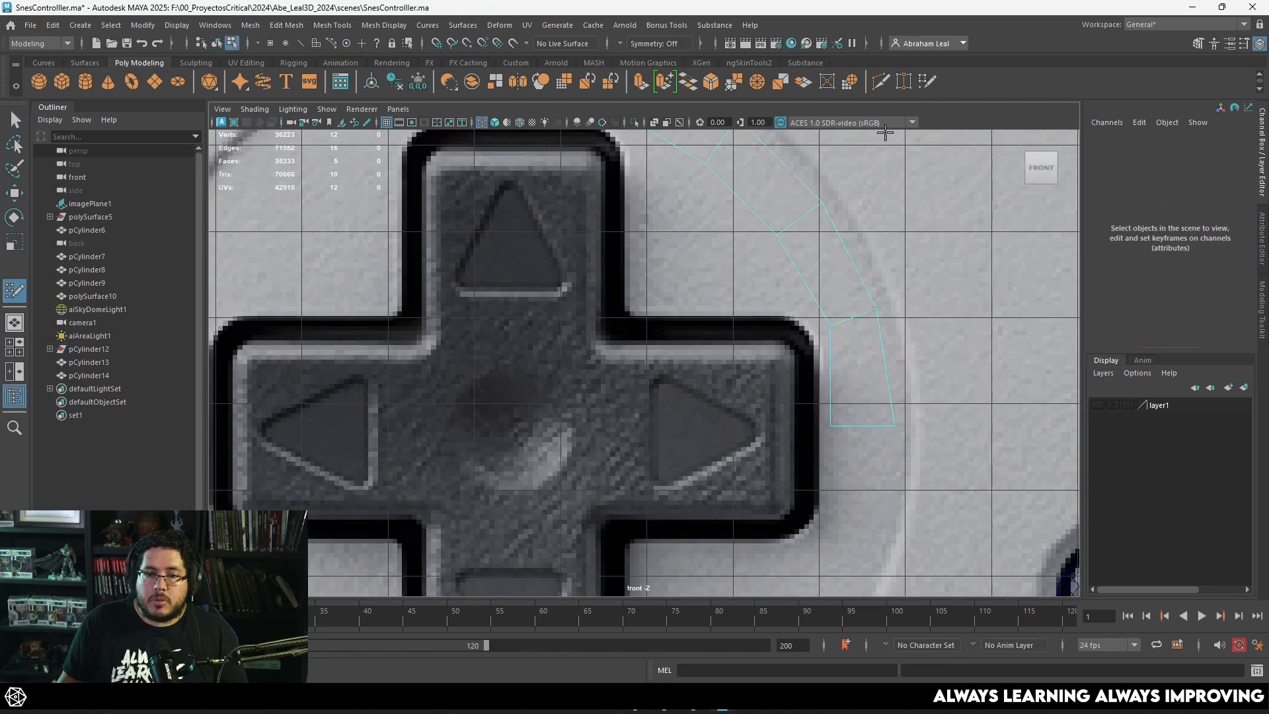
middle_click_drag(897, 432, 841, 363, "alt")
scroll(841, 362, "up", 3)
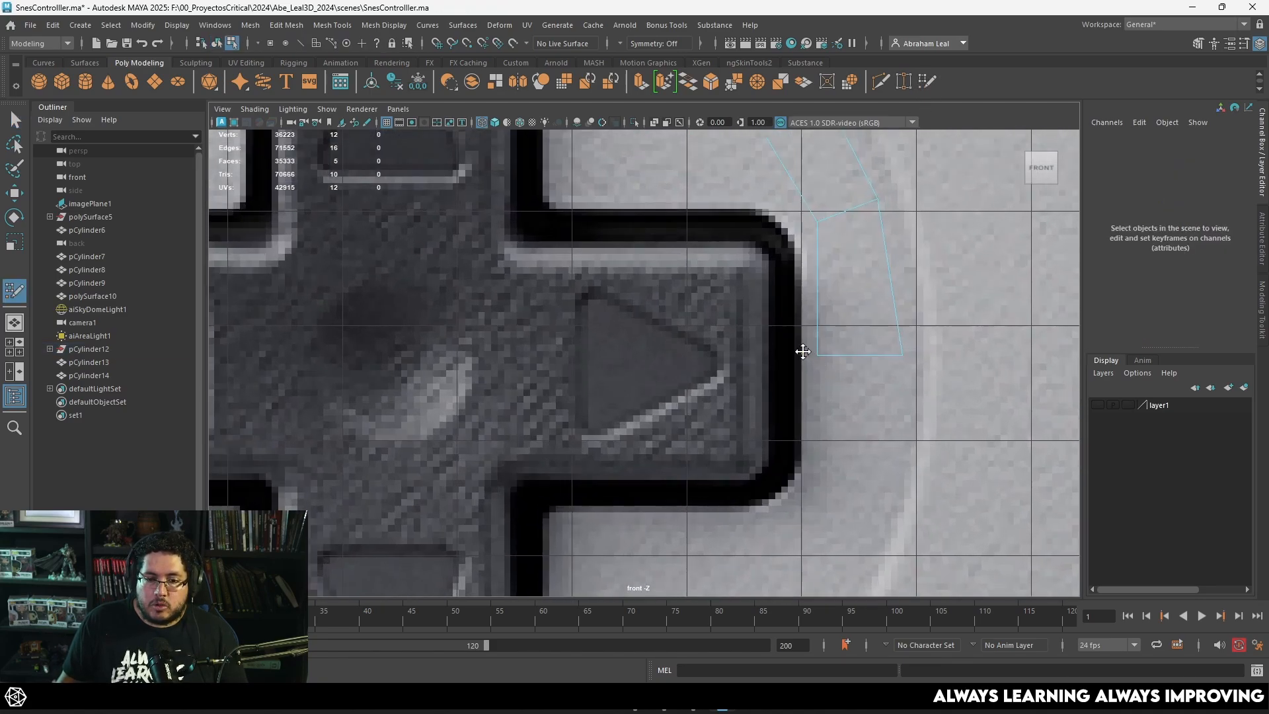
left_click(800, 251, "shift")
middle_click_drag(795, 246, 846, 402, "alt")
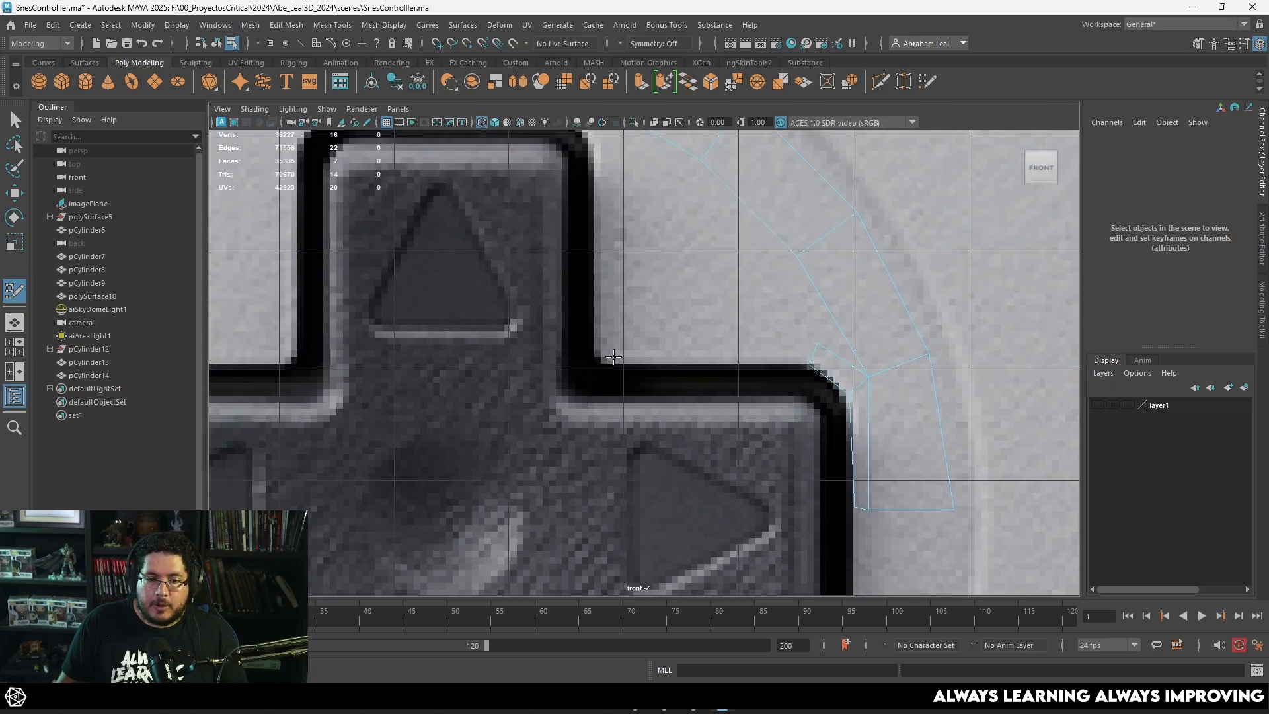
Step: Add one Quad Draw face along the right arm's upper side and another between the ring and the upper arm's end
left_click(734, 344, "shift")
mouse_move(704, 333)
middle_mouse_down("alt")
mouse_move(846, 447)
mouse_move(886, 539)
middle_mouse_up("alt")
scroll(663, 327, "up", 1)
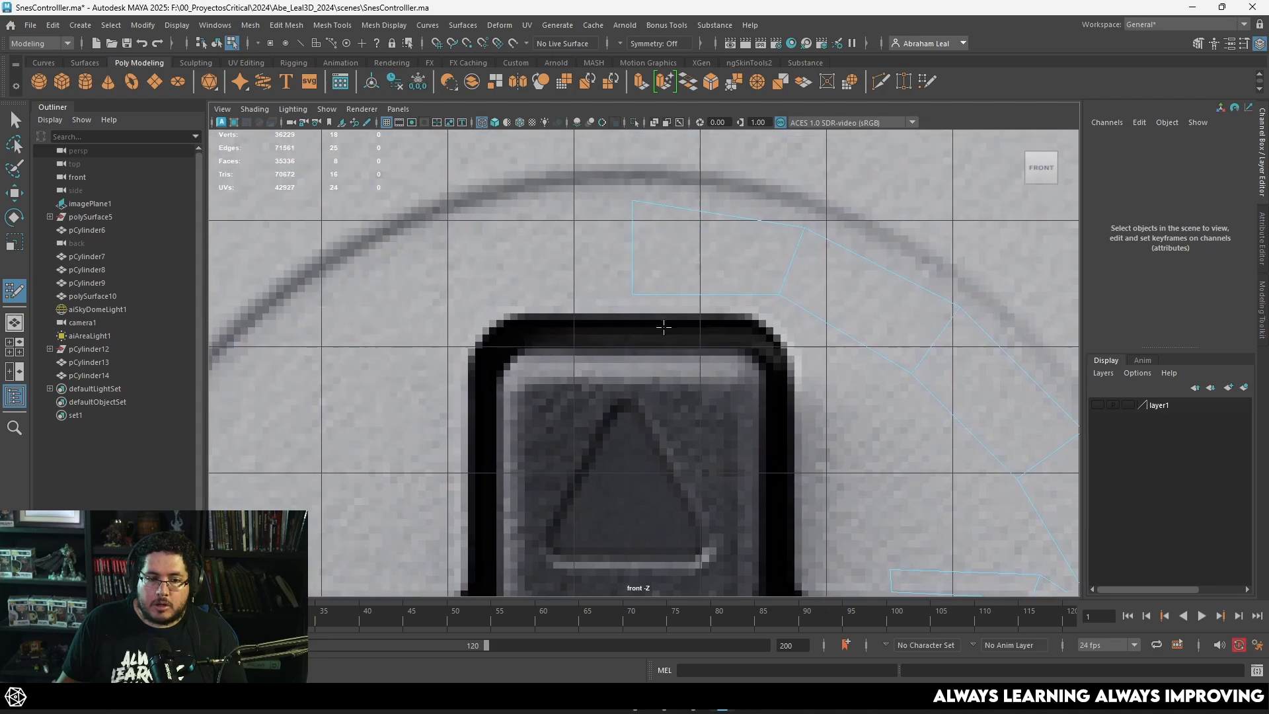
left_click(760, 320)
left_click(737, 305, "shift")
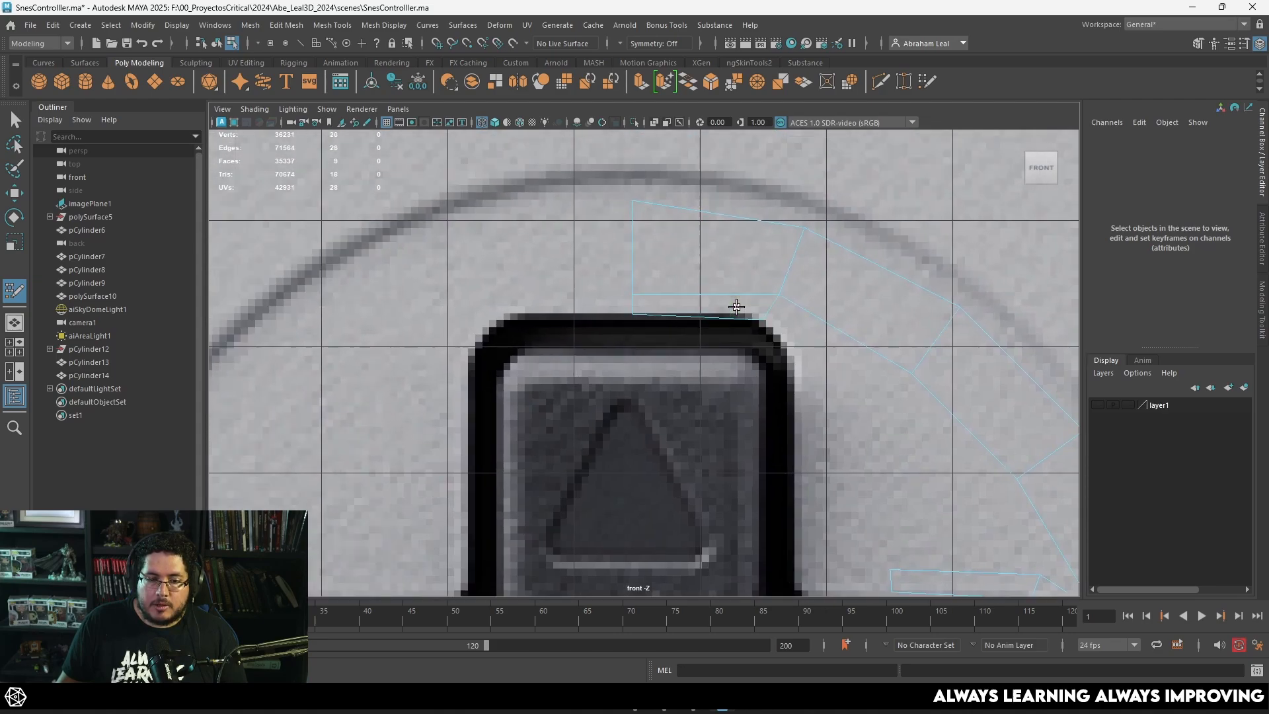
Step: Add Quad Draw faces around the upper arm's rounded corner, down its right side and through the inner corner to the right arm's strip
left_click(804, 336, "shift")
mouse_move(805, 336)
middle_mouse_down("alt")
mouse_move(816, 357)
mouse_move(779, 430)
mouse_move(705, 393)
middle_mouse_up("alt")
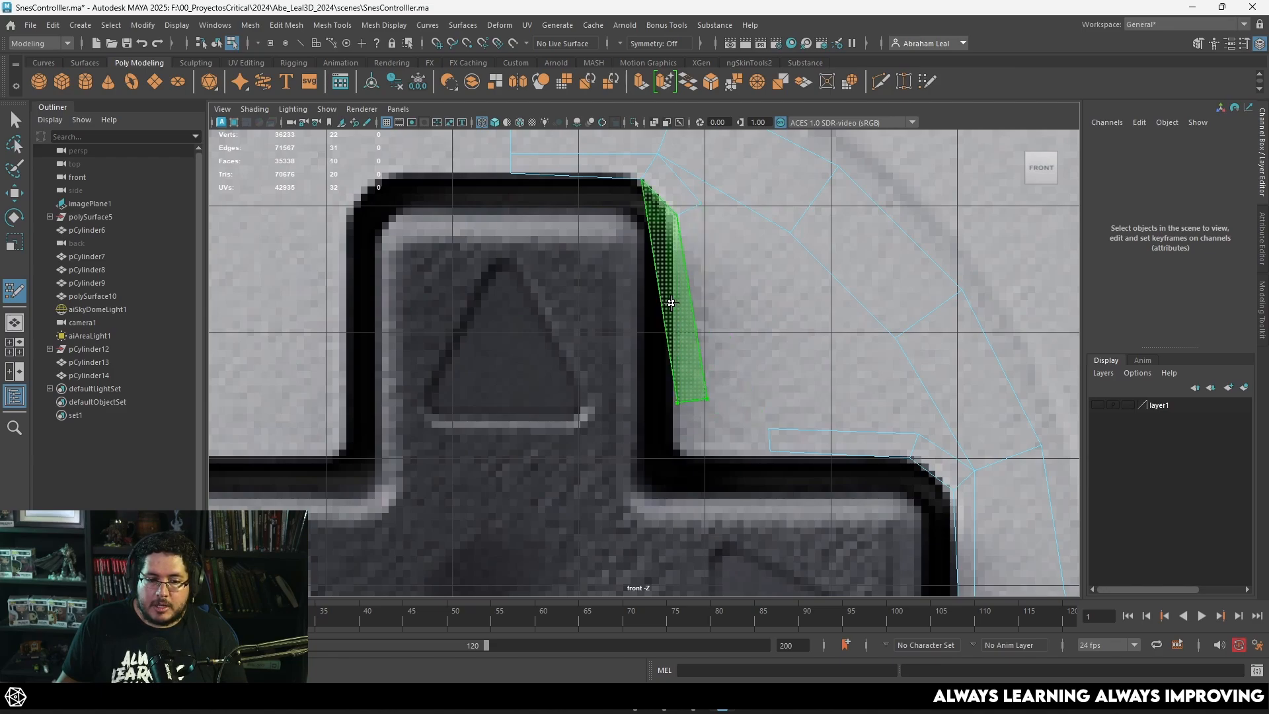
left_click(685, 312, "shift")
middle_click_drag(688, 415, 673, 373, "alt")
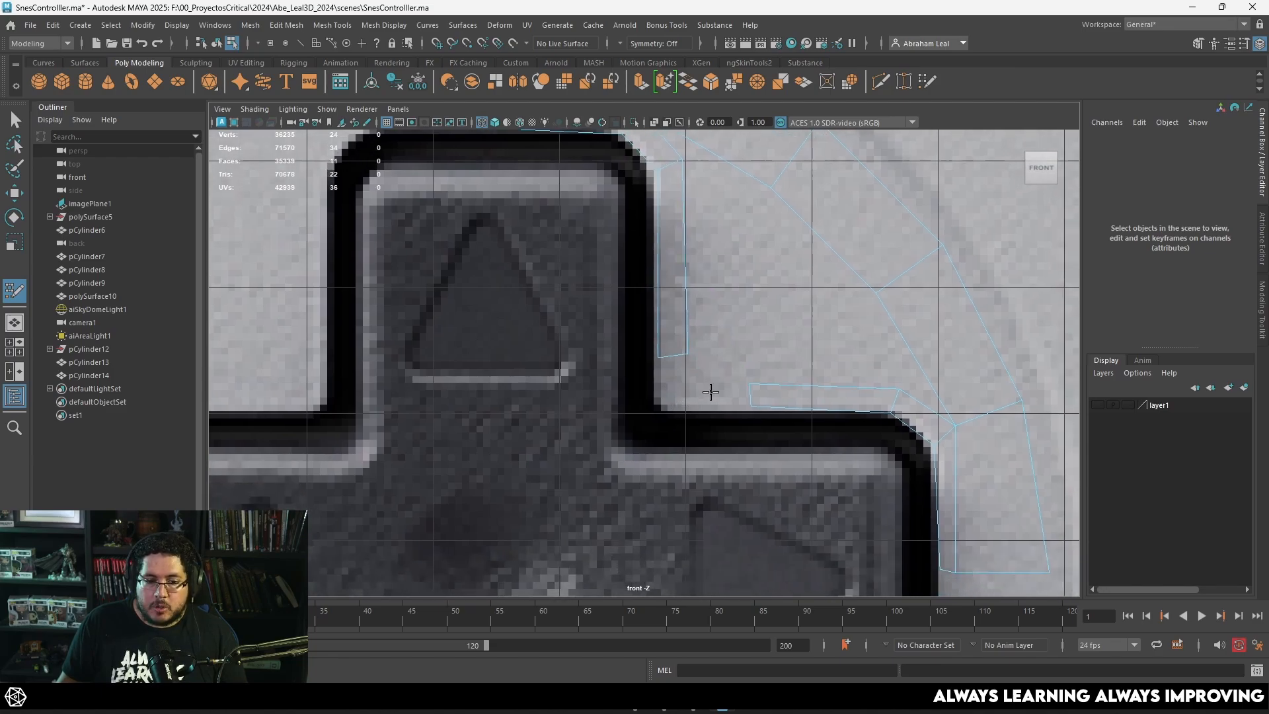
scroll(670, 403, "up", 2)
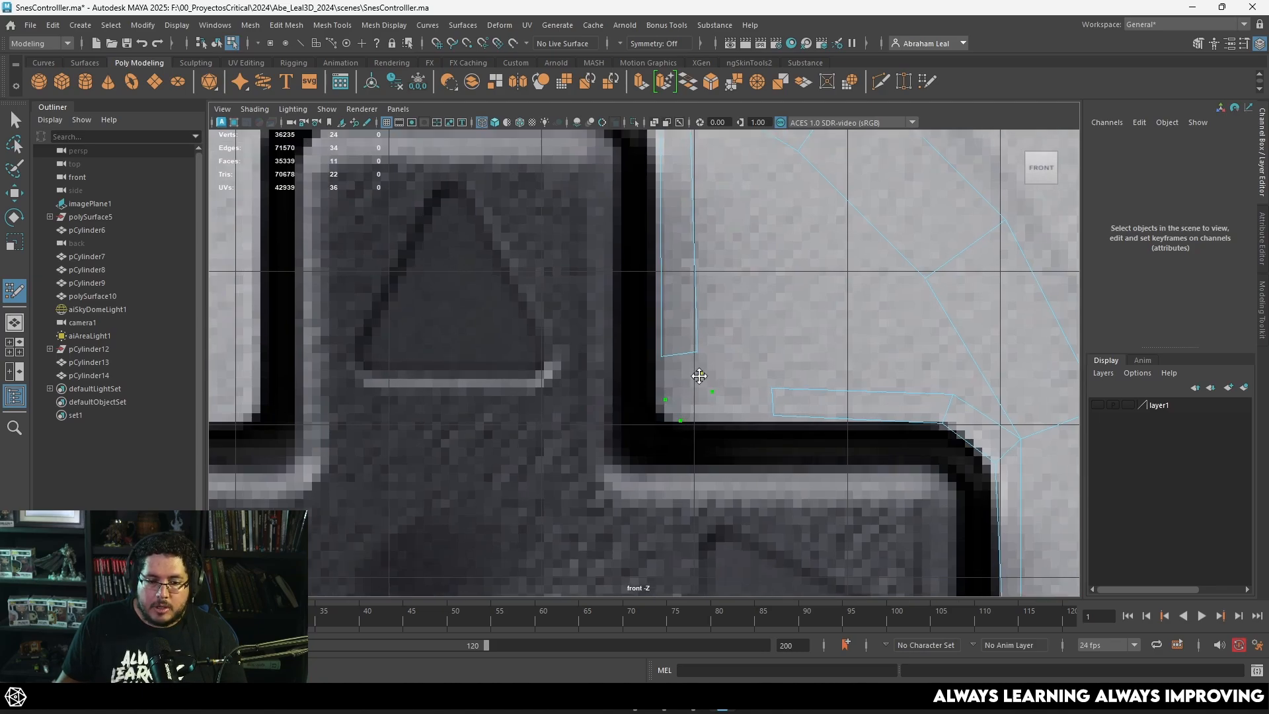
left_click(679, 375, "shift")
left_click(731, 406, "shift")
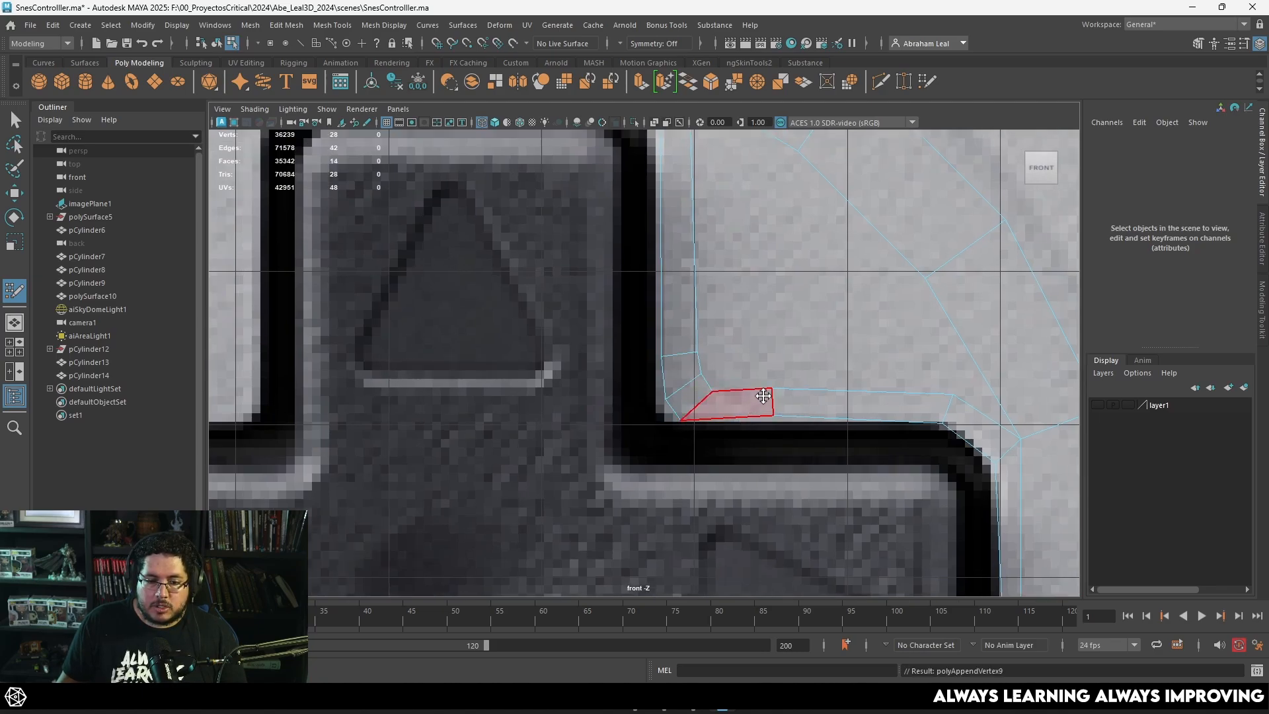
Step: Leave Quad Draw and scale the edge pairs beside the right arm's upper side and the upper arm's right side into straight lines
key("q")
right_click(835, 402)
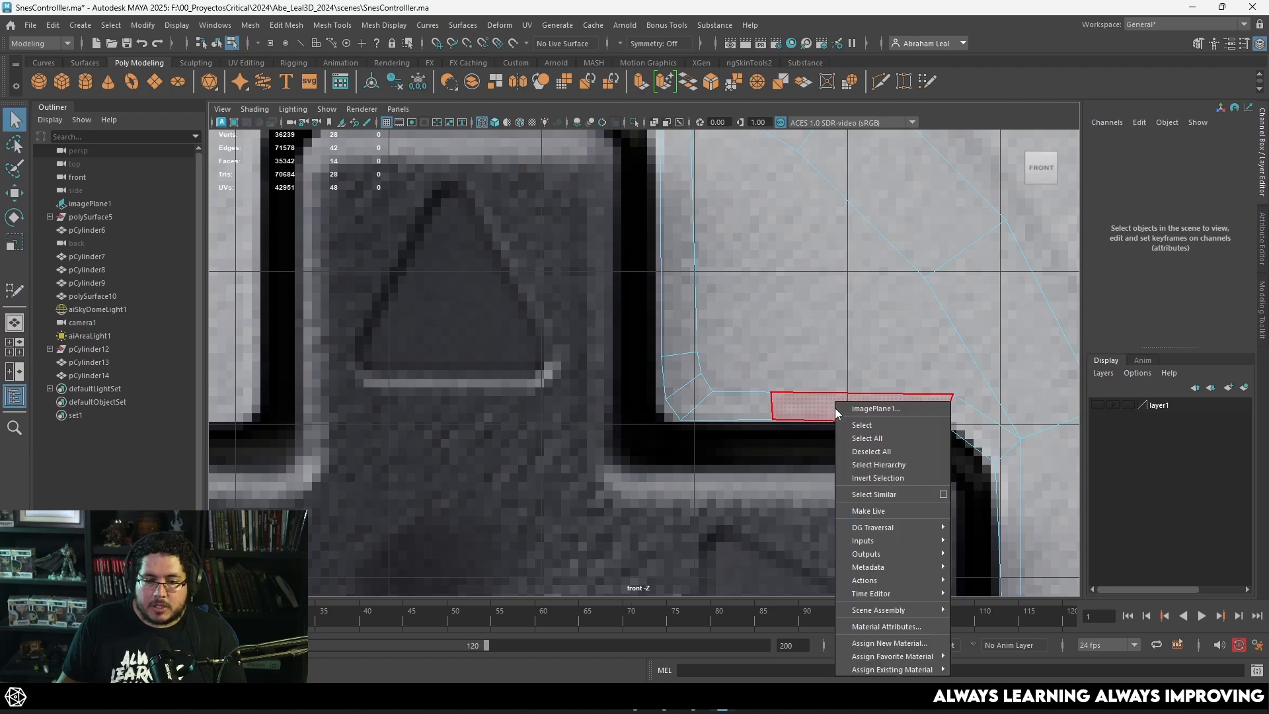
right_click(800, 420)
right_click_drag(785, 421, 819, 456)
key("r")
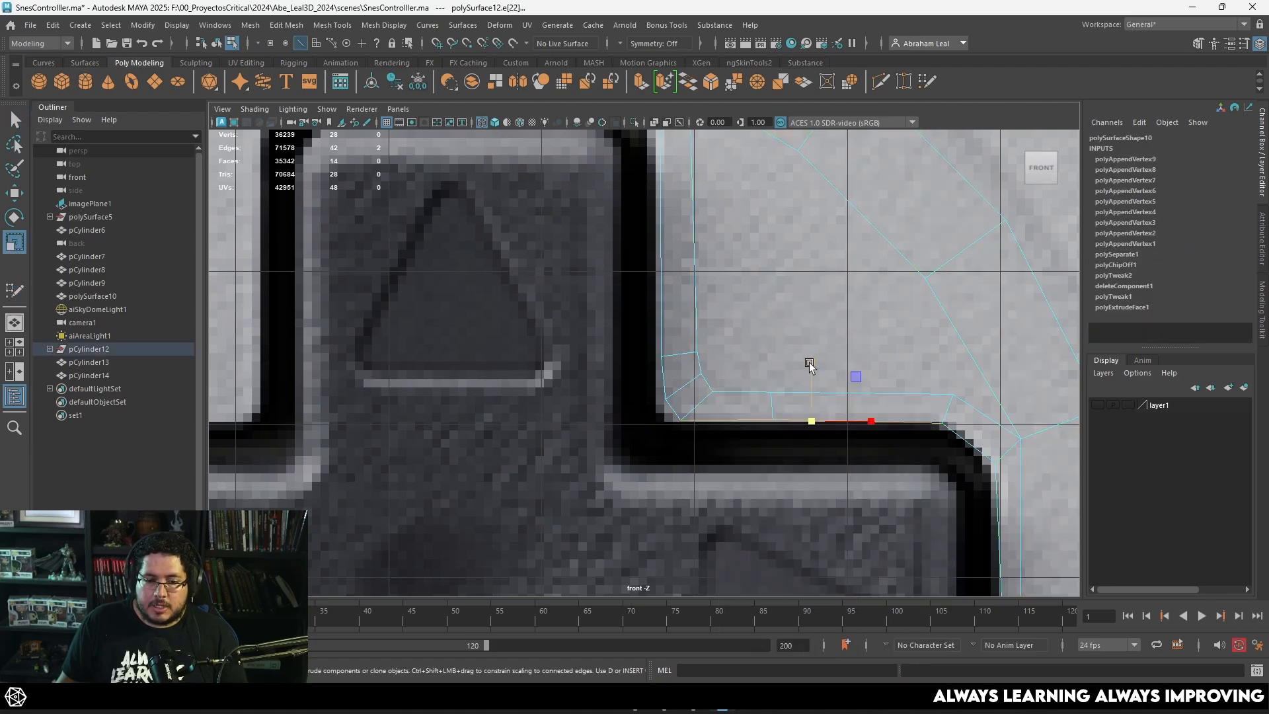
middle_click_drag(653, 197, 680, 331, "alt")
left_click(688, 329)
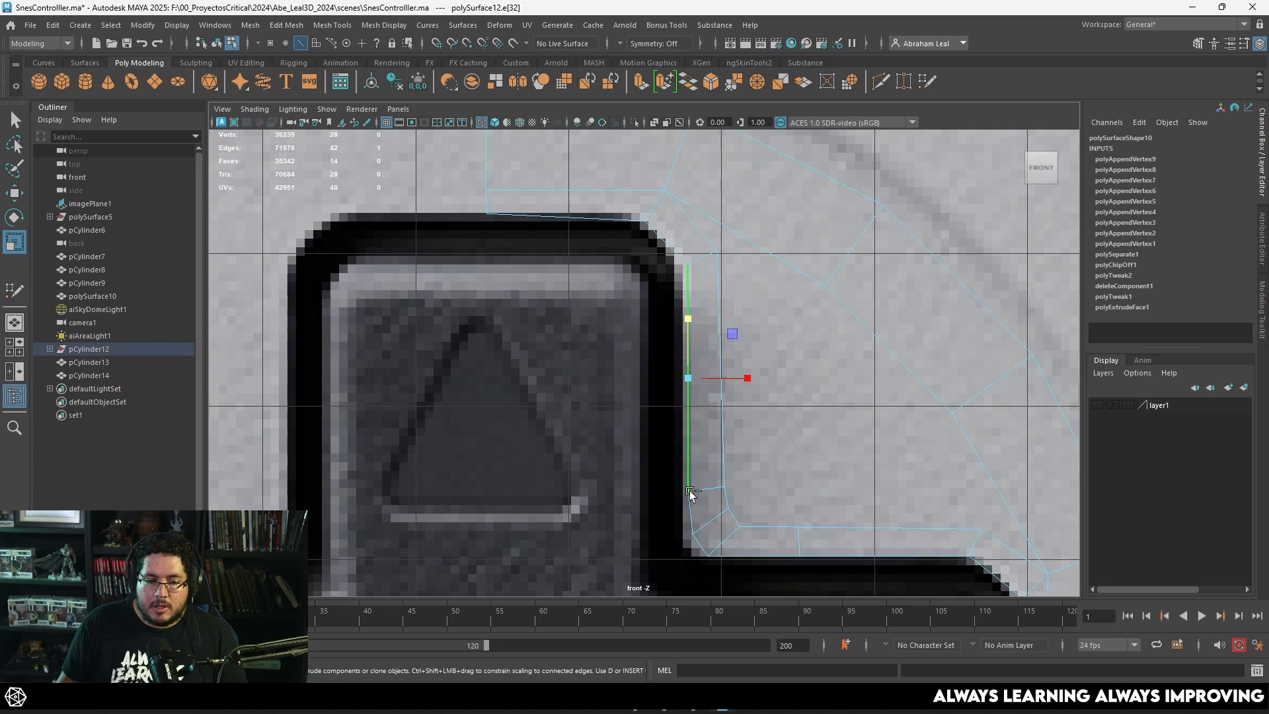
left_click(691, 510, "shift")
left_click_drag(749, 400, 681, 407)
scroll(731, 466, "down", 5)
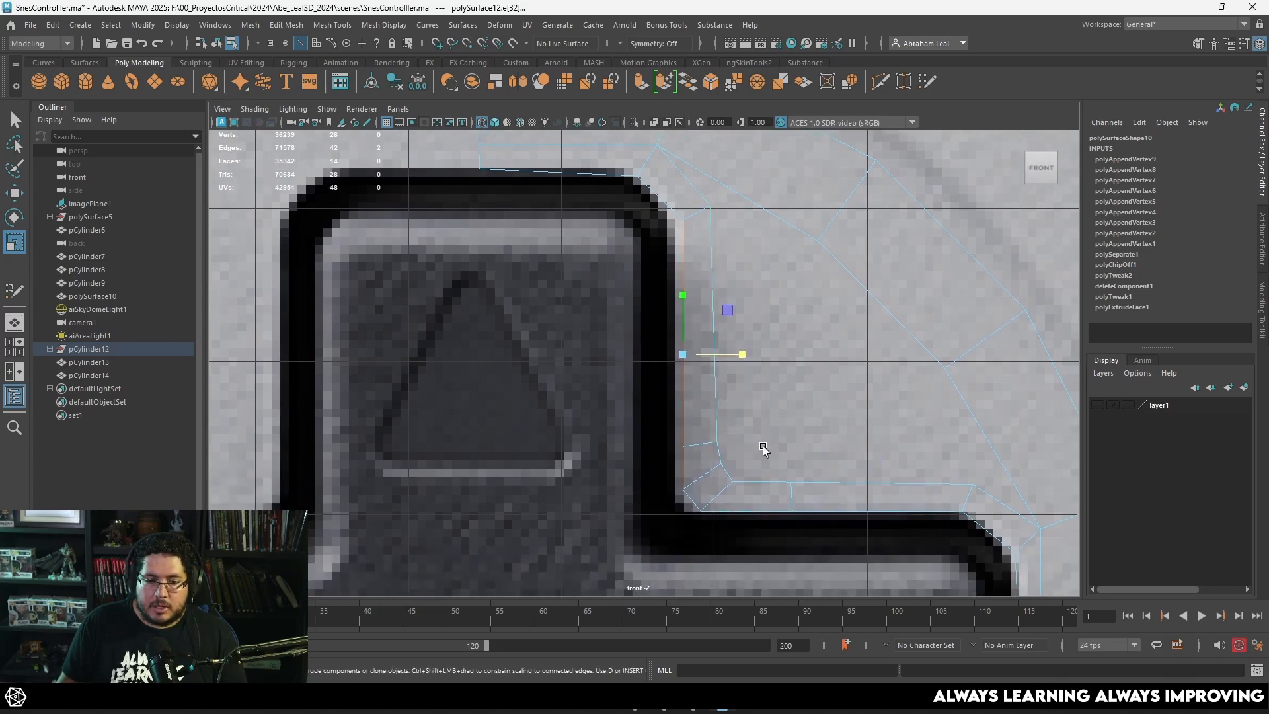
Step: Preview the piece smoothed to examine how its inner border follows the D-pad outline, and return to the unsmoothed display
scroll(762, 494, "up", 4)
key("3")
scroll(728, 406, "up", 2)
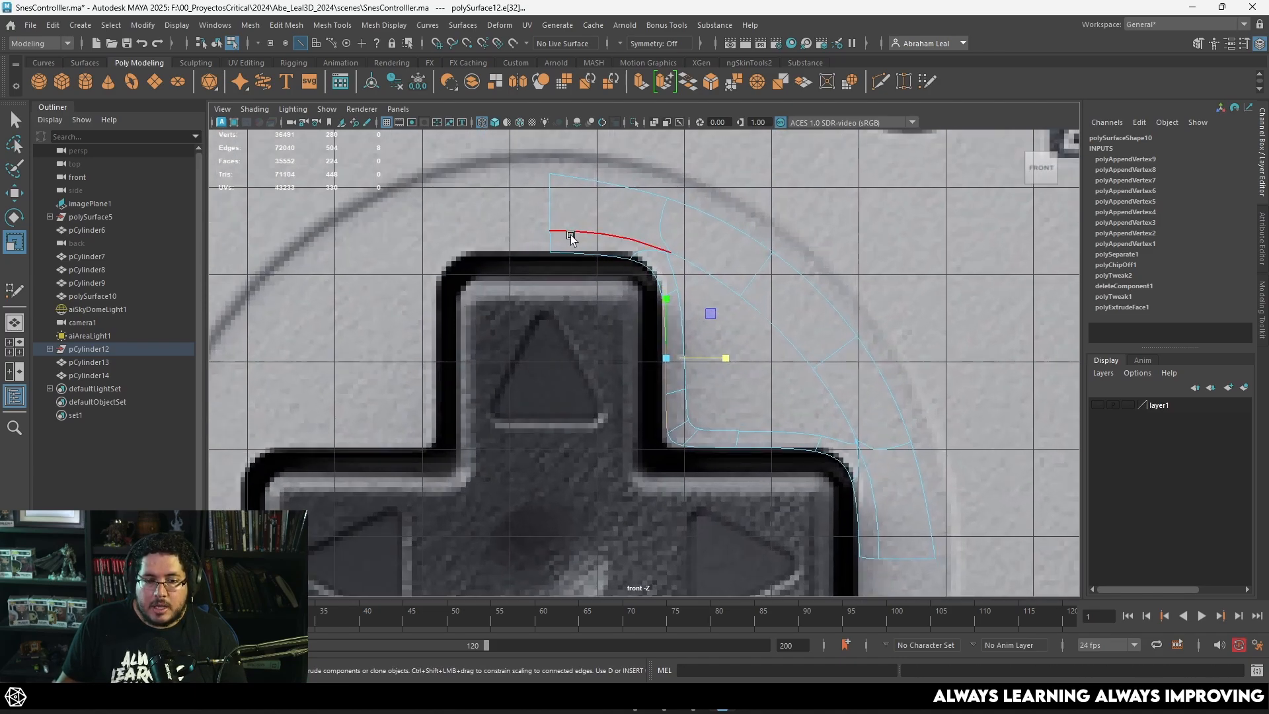
key("1")
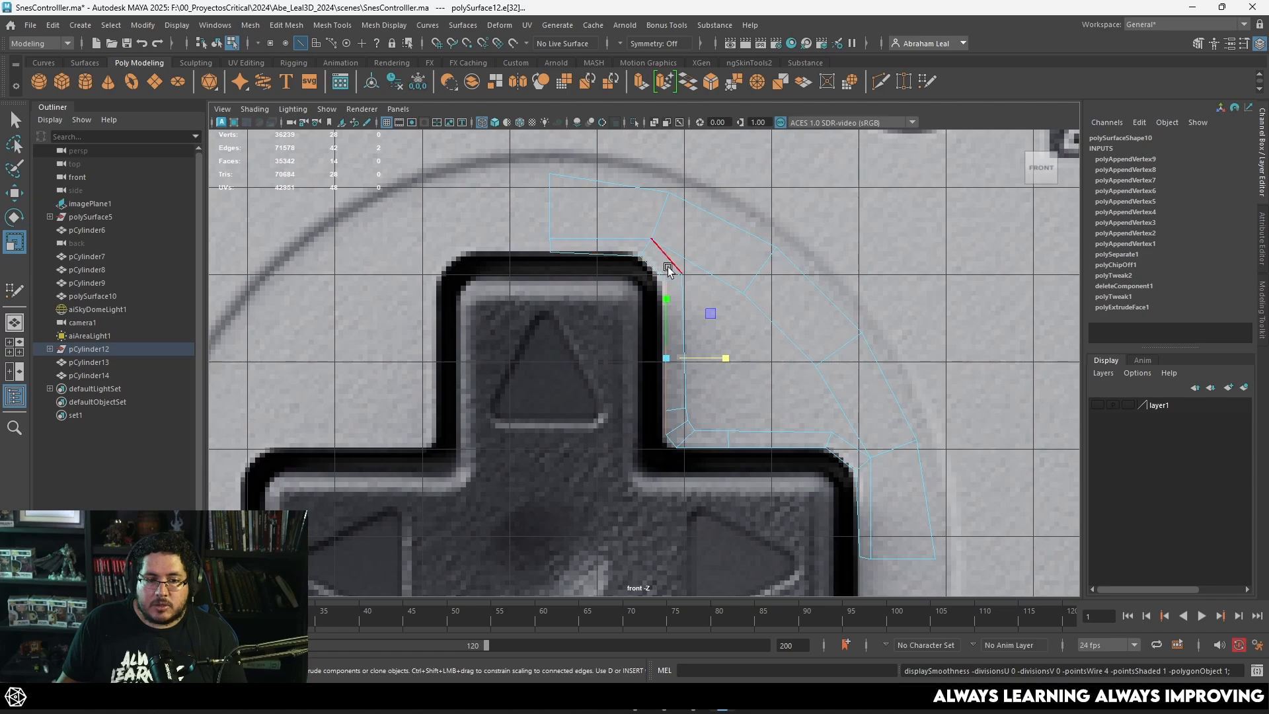
scroll(645, 289, "up", 2)
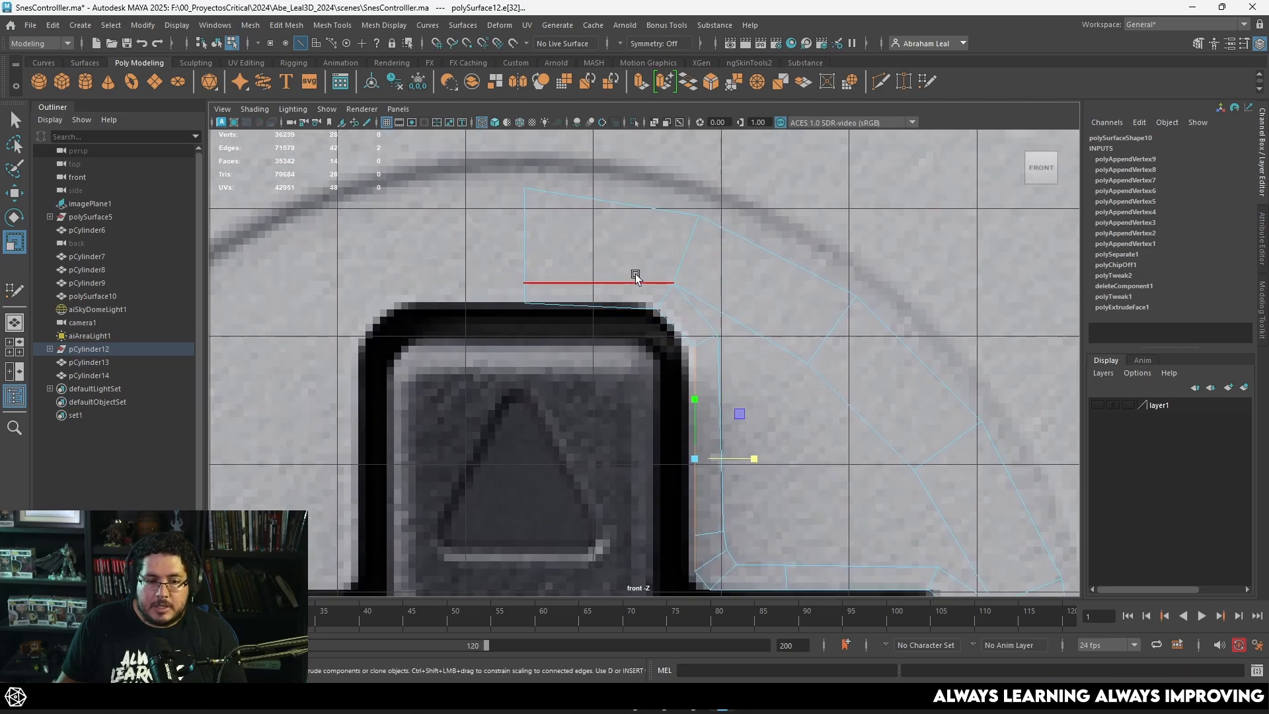
key("1")
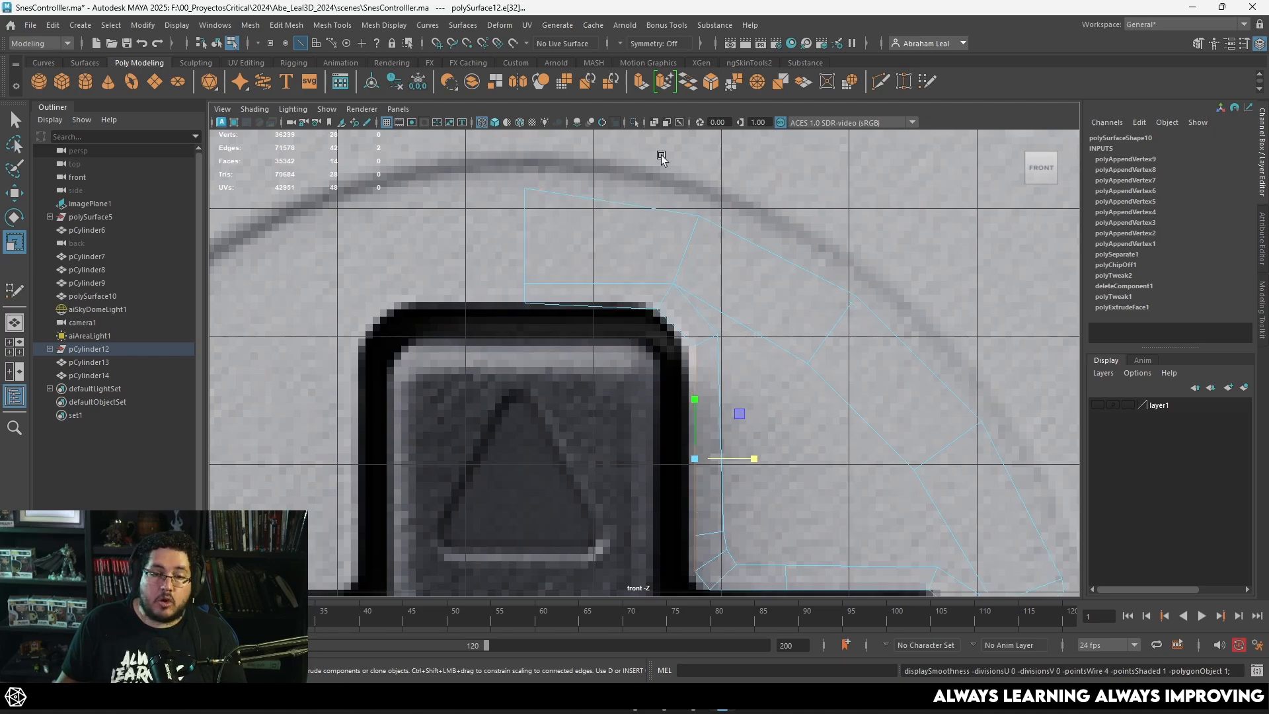
Step: Cut an edge across the faces above the upper arm near its corner and merge its outer vertex with the adjacent ring vertex
left_click(881, 82)
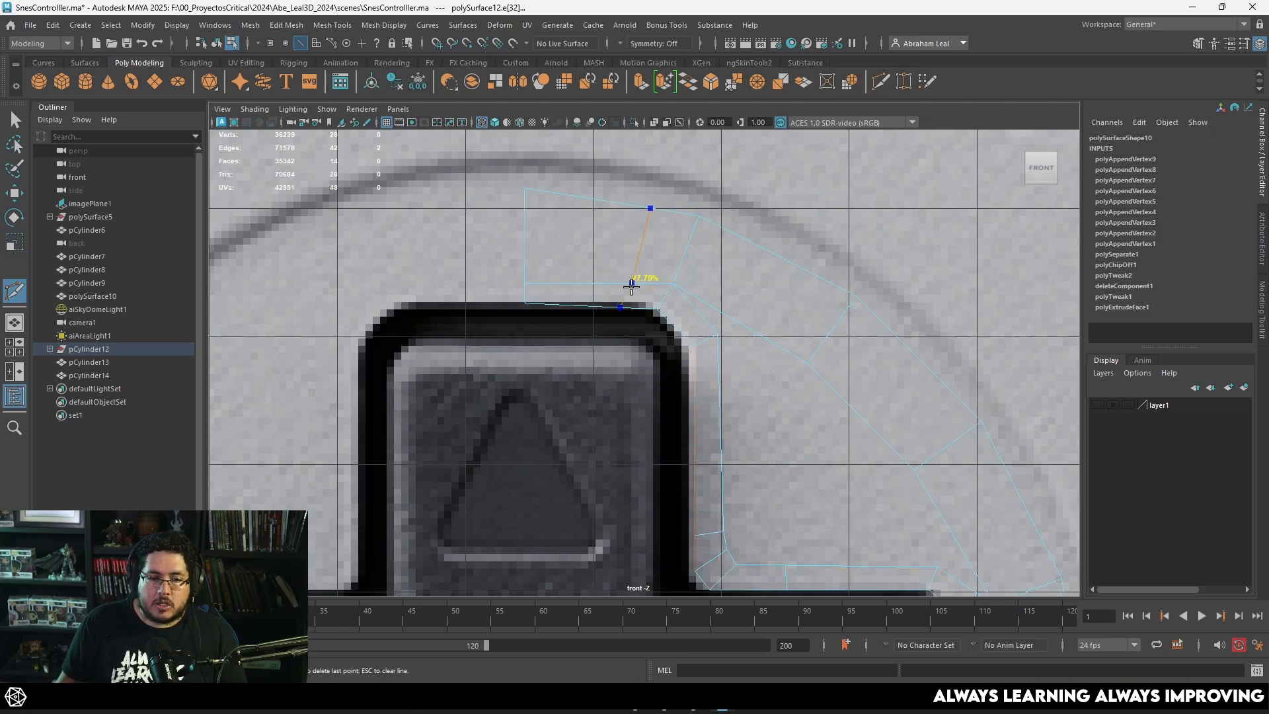
left_click(631, 283)
key("q")
key("F9")
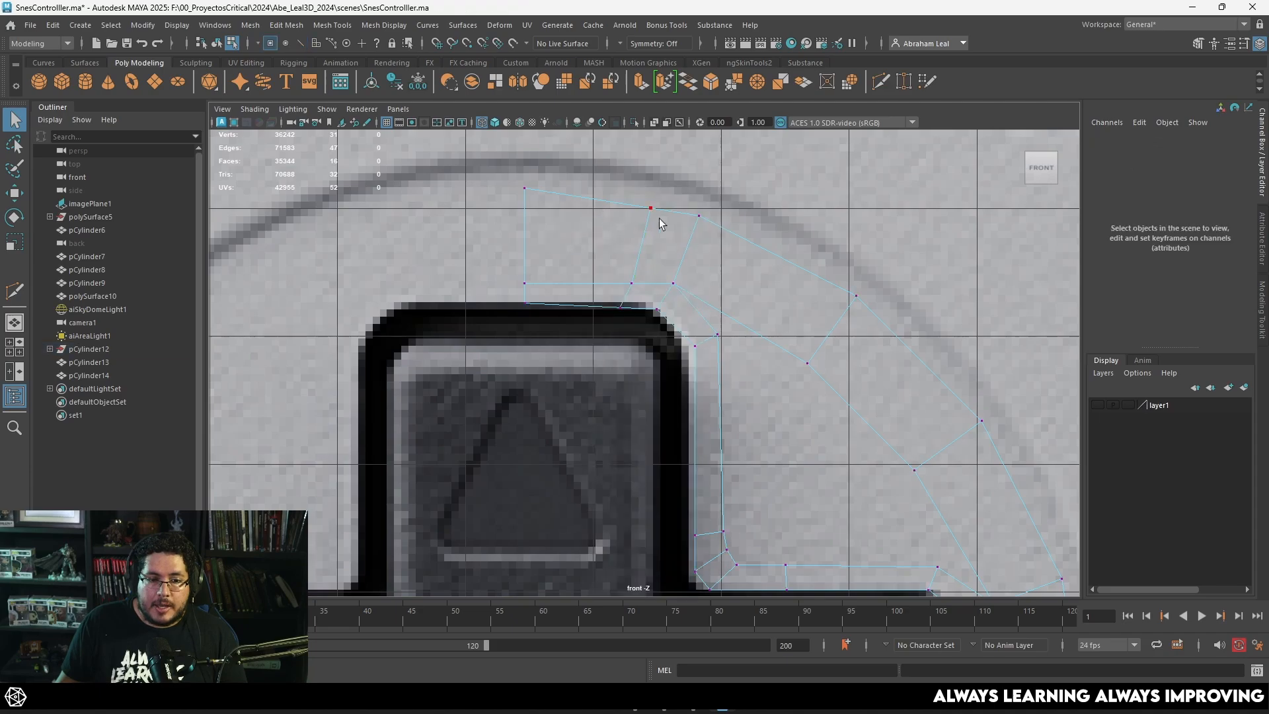
left_click_drag(620, 232, 620, 232)
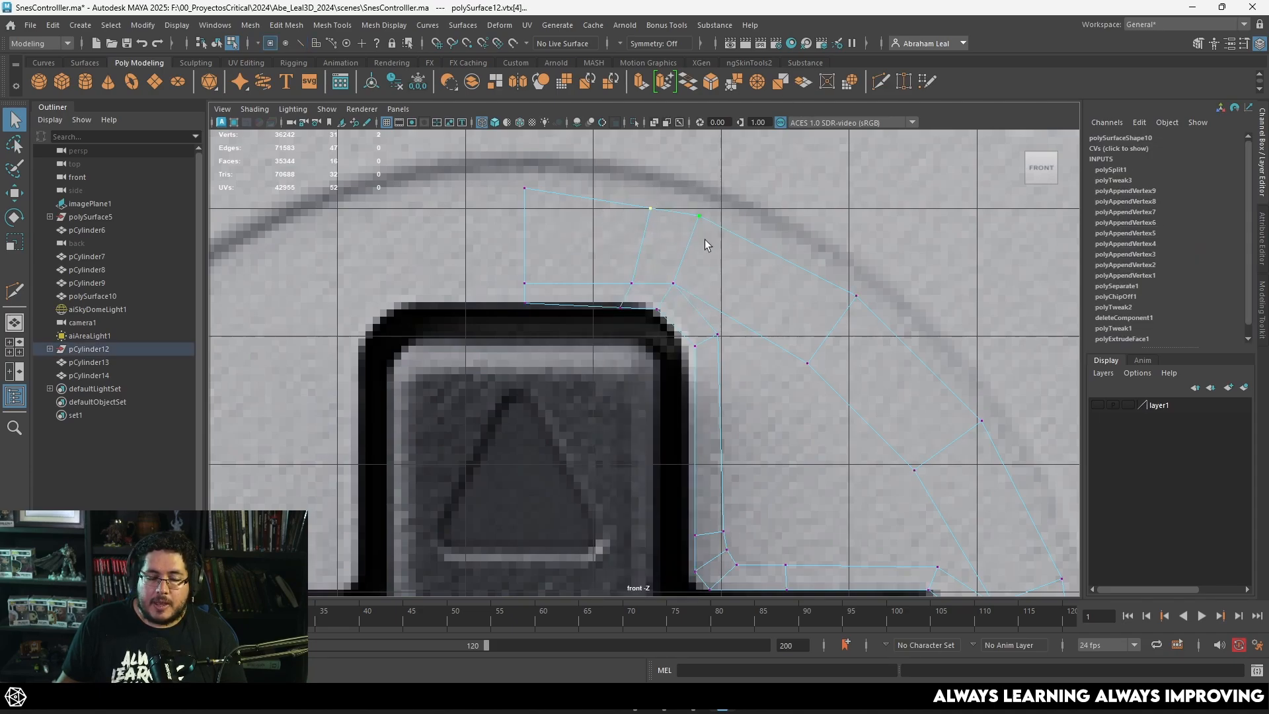
left_click(756, 85)
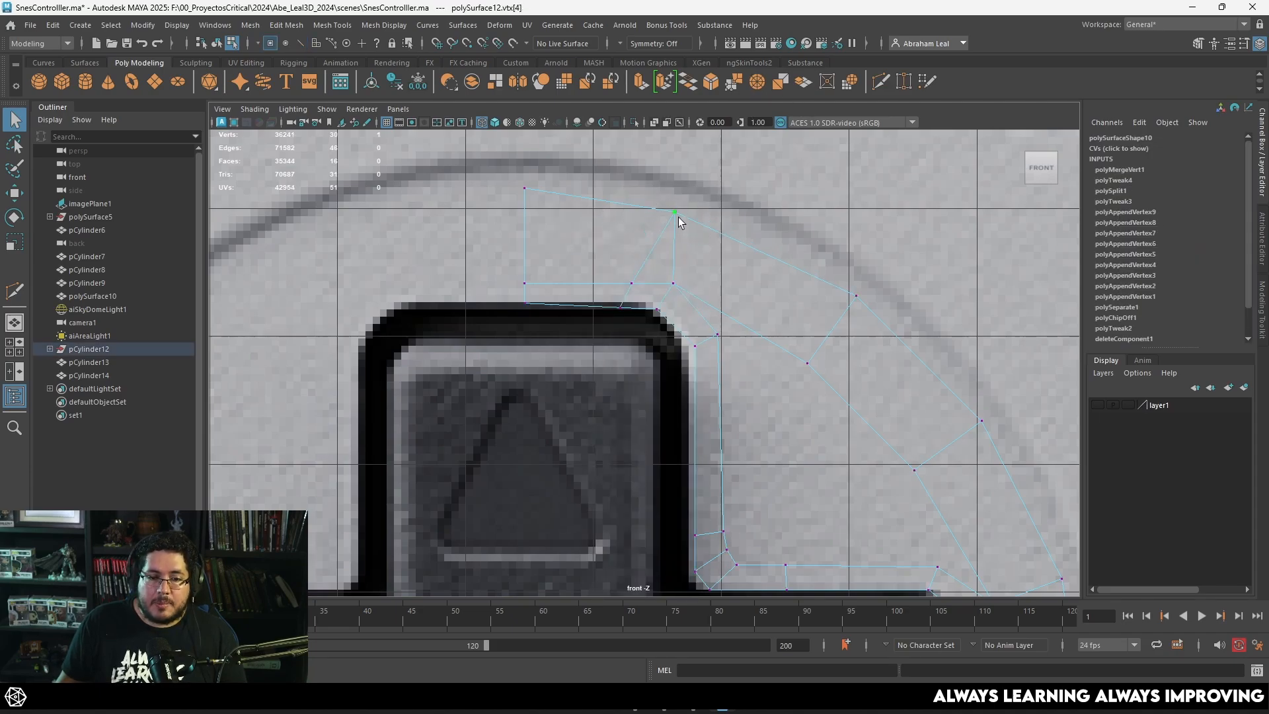
Step: Cut a matching edge across the faces beside the right arm's corner and merge its outer vertex with the adjacent ring vertex
scroll(678, 217, "down", 5)
key("w")
scroll(759, 361, "down", 5)
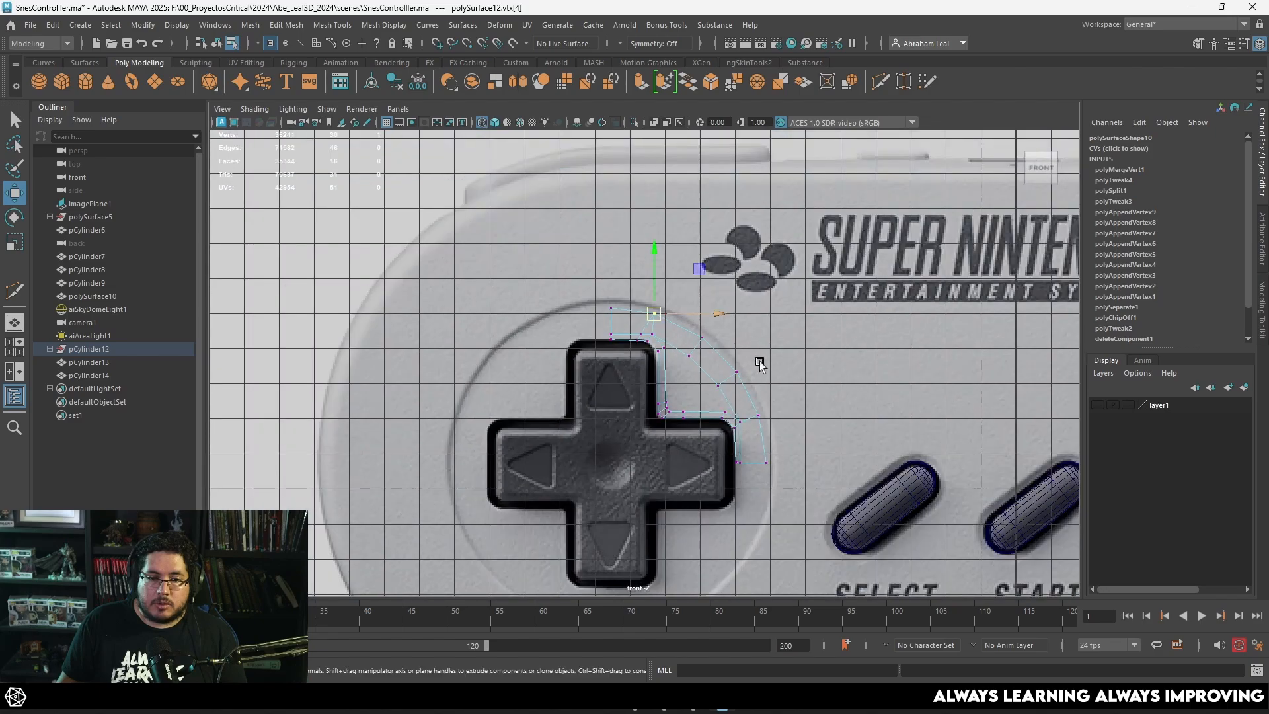
scroll(666, 284, "up", 10)
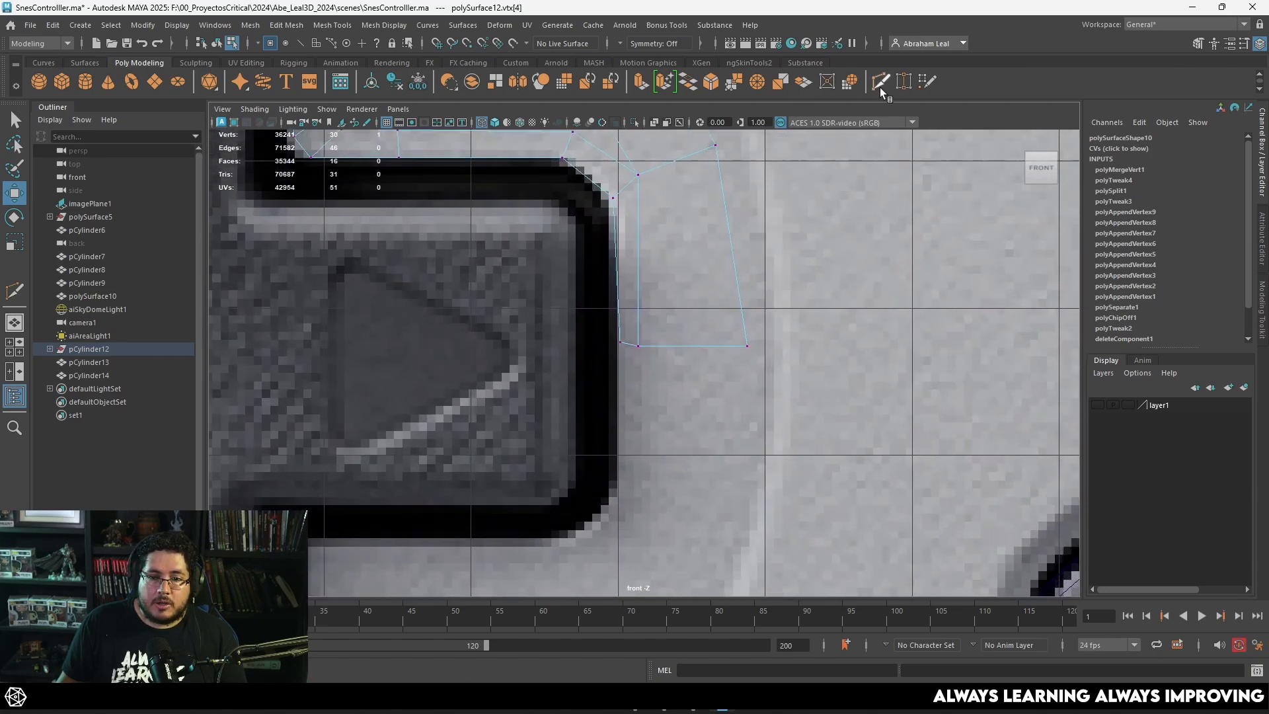
left_click(881, 85)
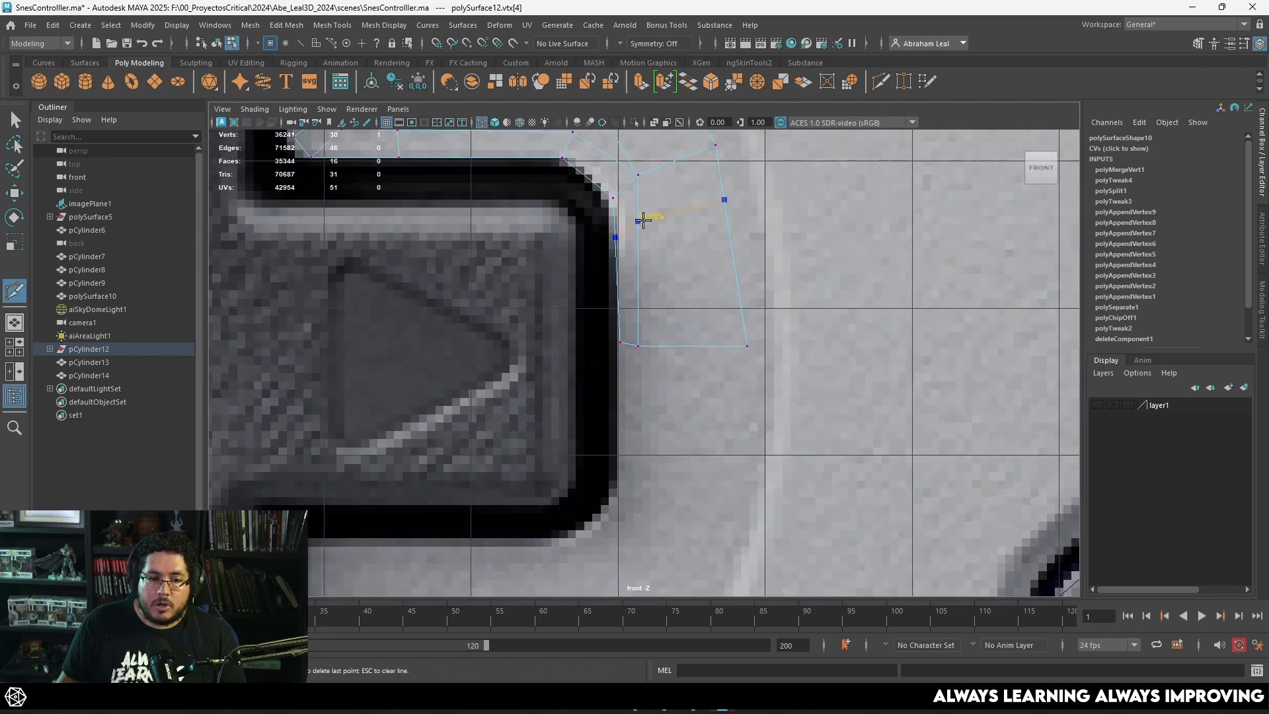
right_click(643, 220)
key("q")
middle_click_drag(715, 205, 699, 286, "alt")
right_click_drag(700, 230, 646, 229)
left_click_drag(716, 208, 697, 289)
left_click(759, 82)
key("w")
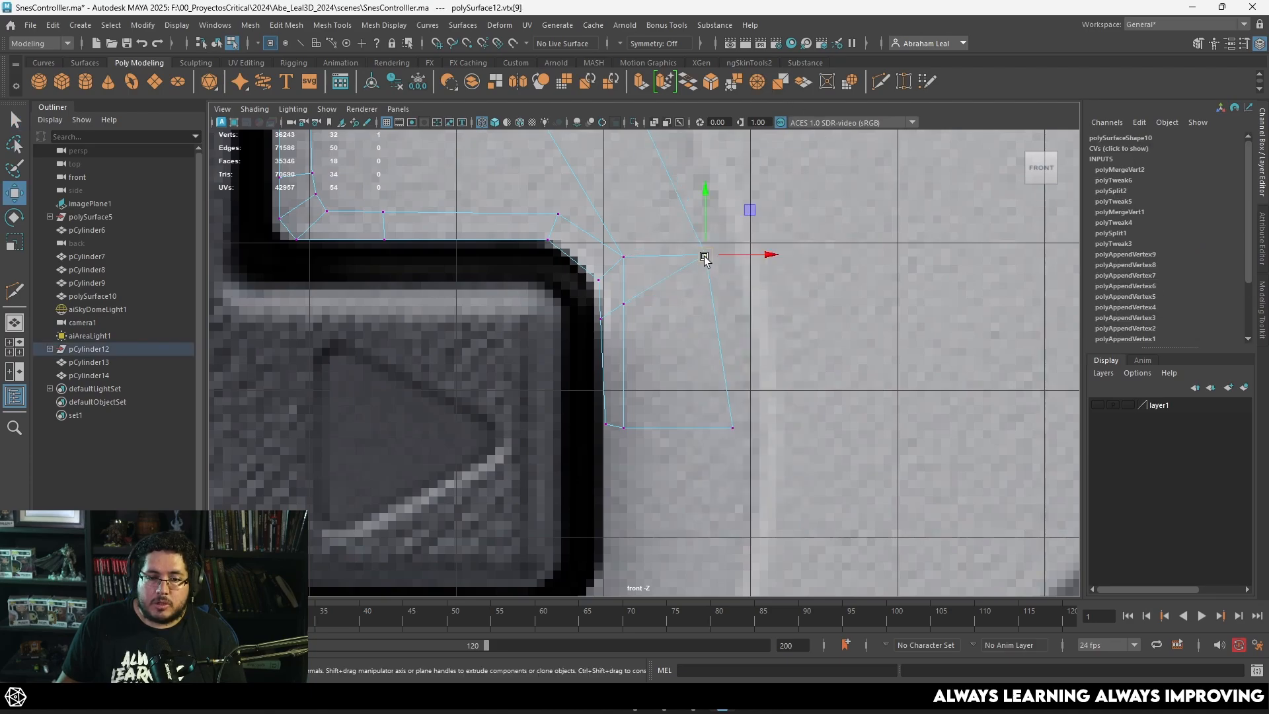
Step: Toggle the smooth preview to examine the rounded corners of the upper and right arms, ending in the unsmoothed display
scroll(682, 263, "down", 3)
scroll(682, 263, "up", 5)
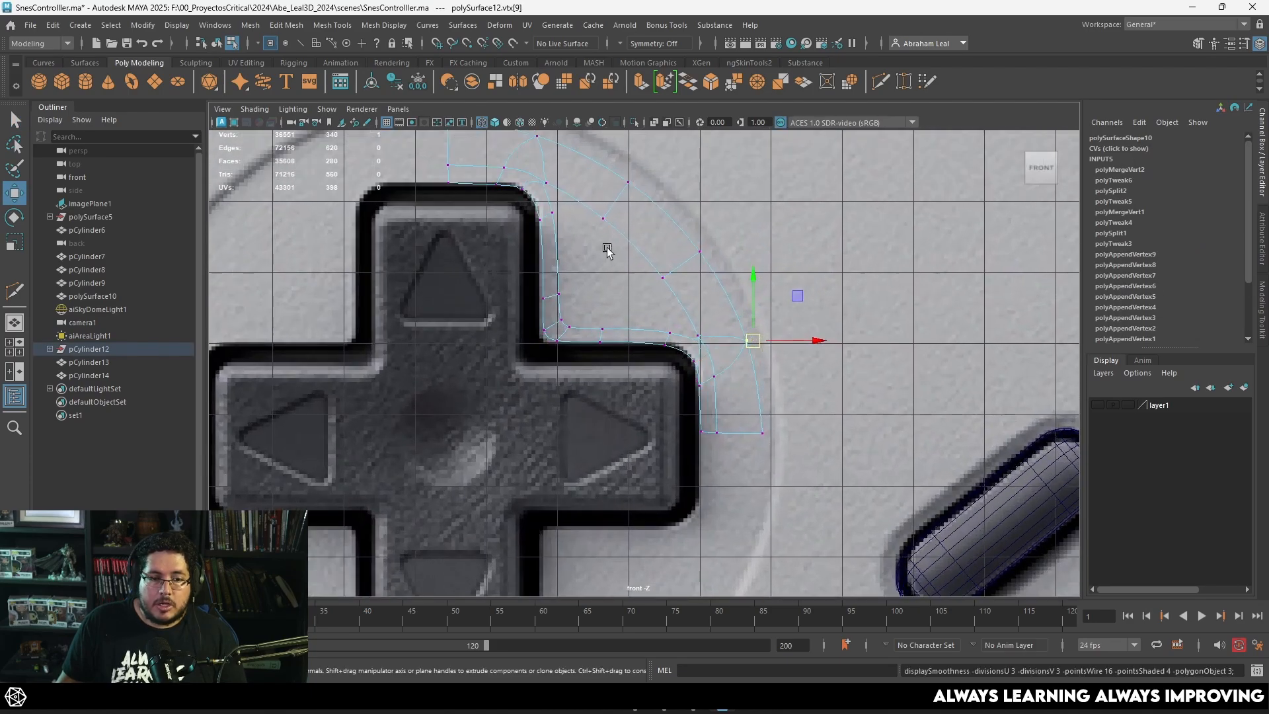
key("1")
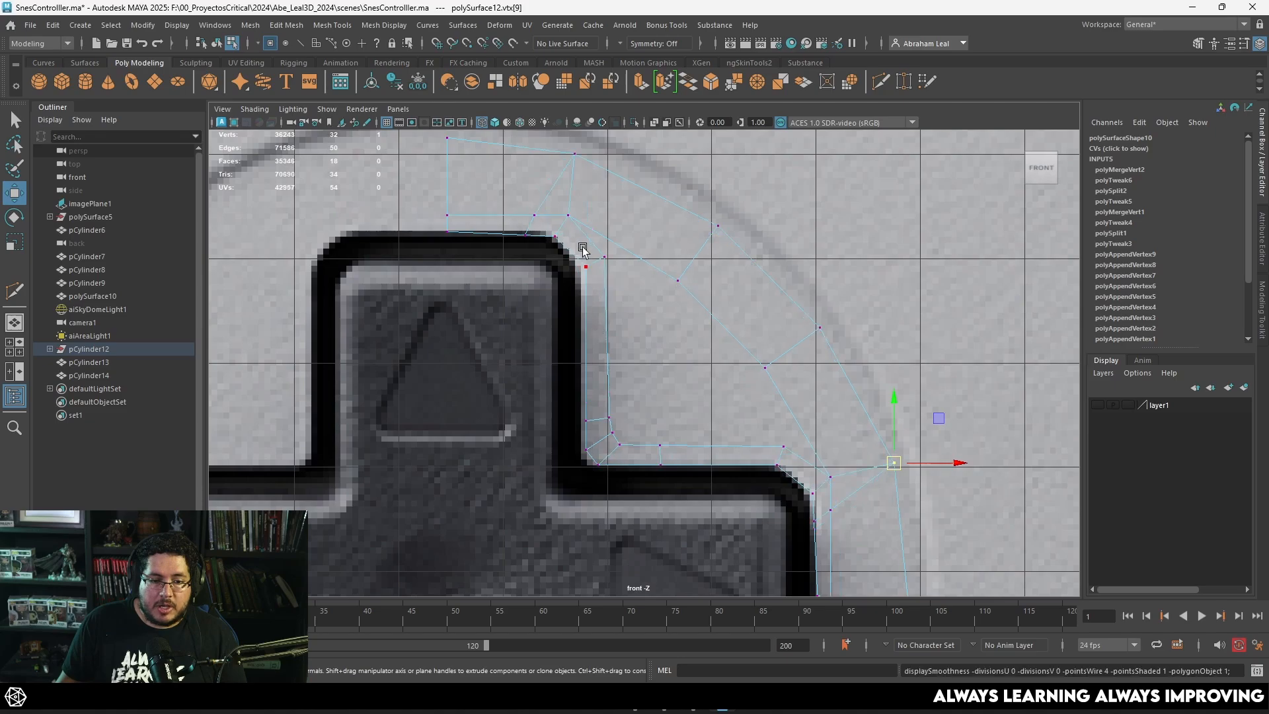
key("3")
key("1")
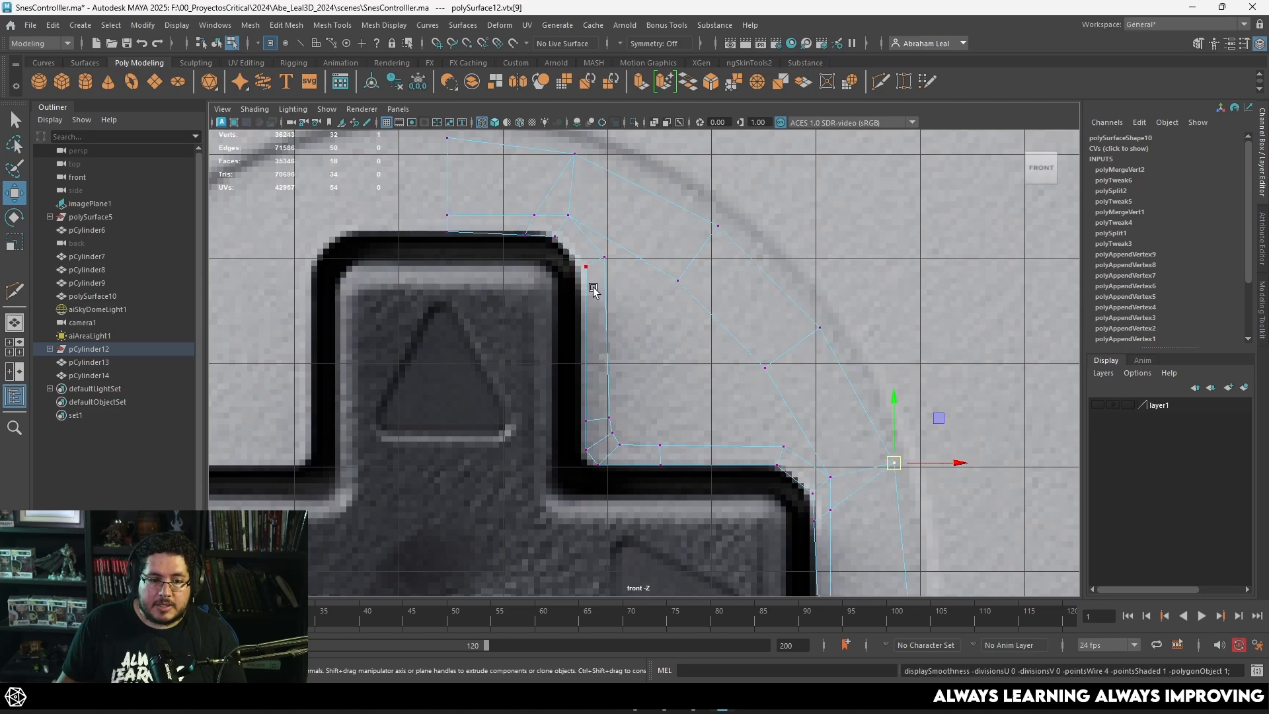
scroll(629, 286, "up", 4)
Step: Snap the ring's inner vertex nearest the upper arm onto the outer vertex of that arm's corner strip and merge the two
left_click(695, 340)
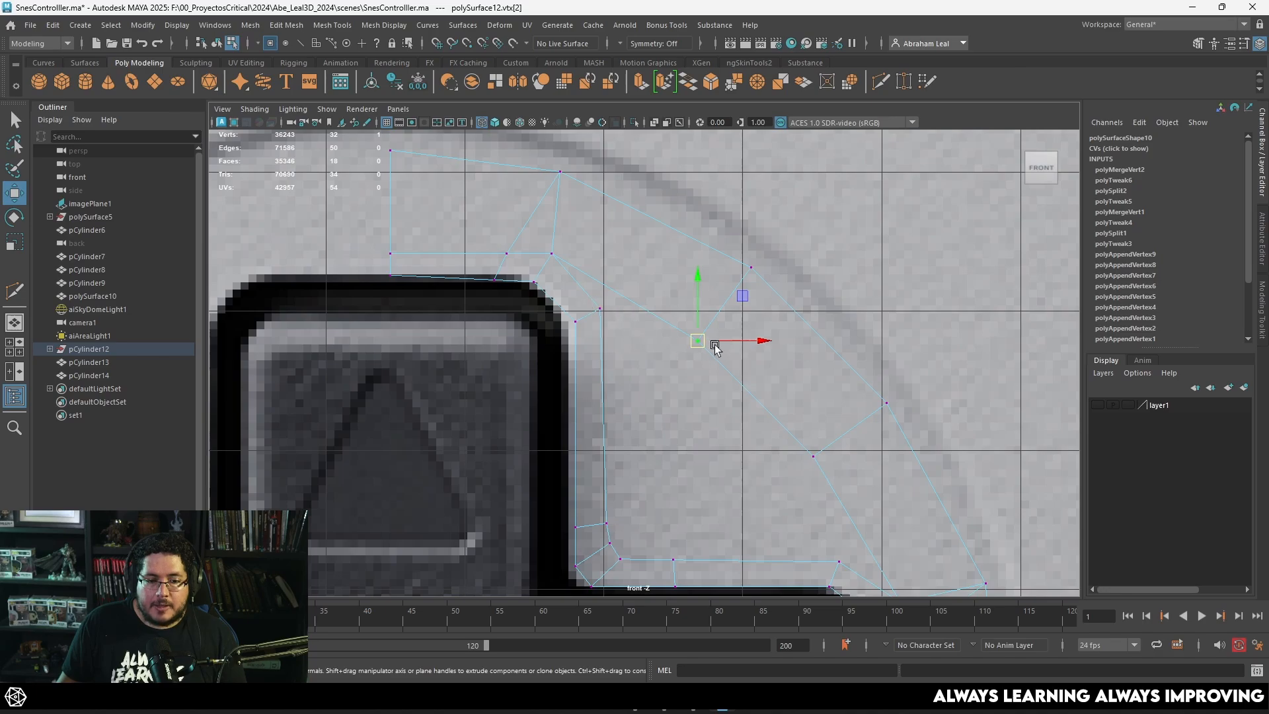
left_click_drag(696, 337, 598, 326)
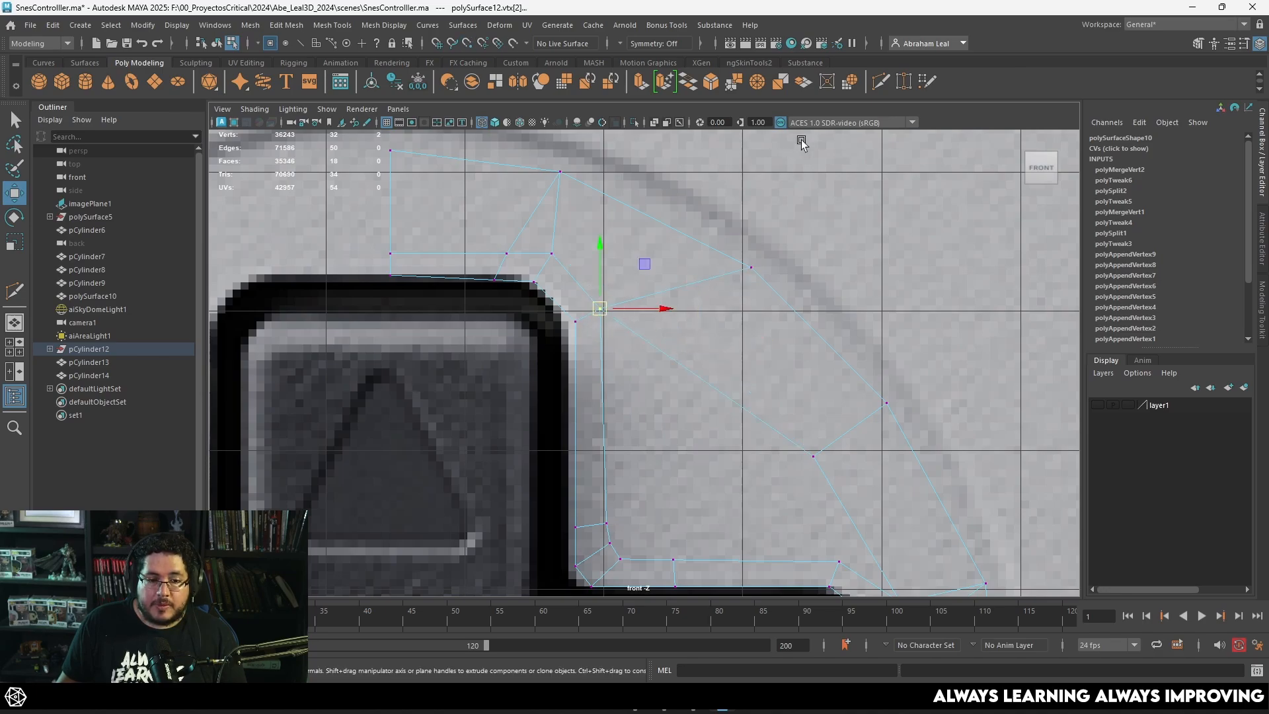
left_click(756, 83)
middle_click_drag(816, 501, 657, 309, "alt")
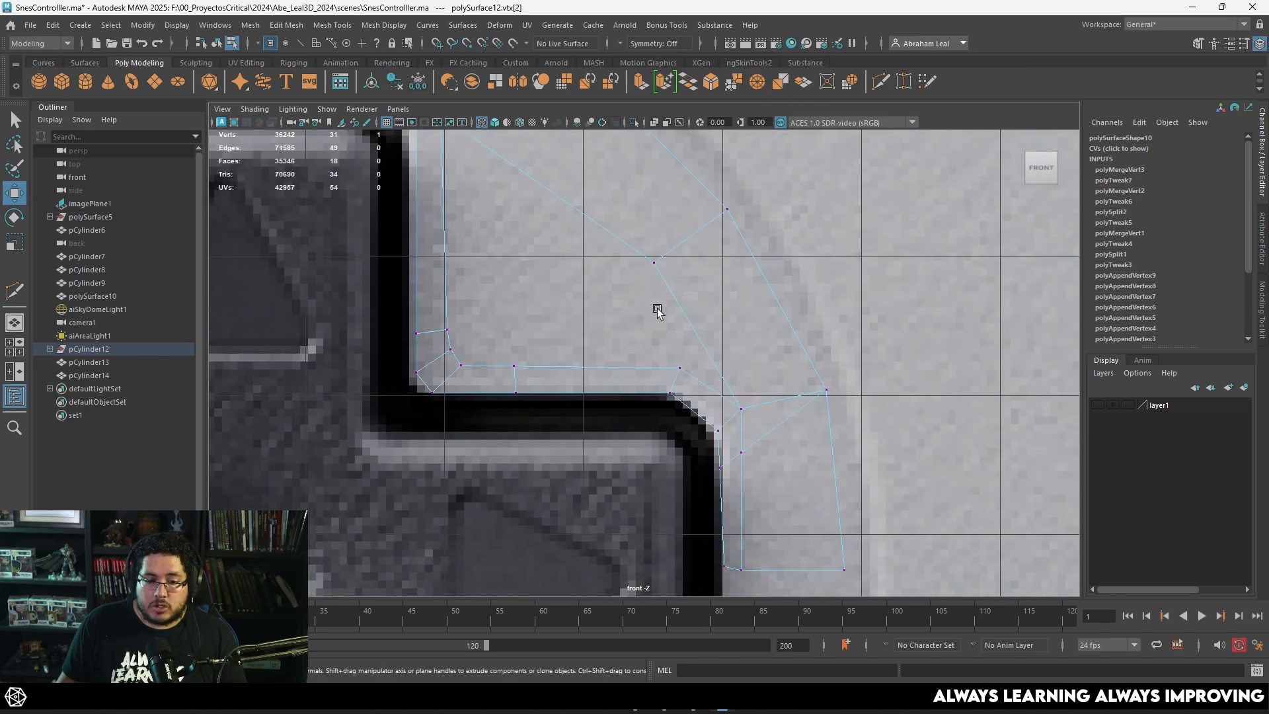
Step: Snap the ring's next inner vertex onto the outer vertex of the right arm's corner strip and merge the two
left_click(679, 243)
left_click_drag(653, 262, 664, 375)
left_click(756, 81)
scroll(649, 244, "down", 6)
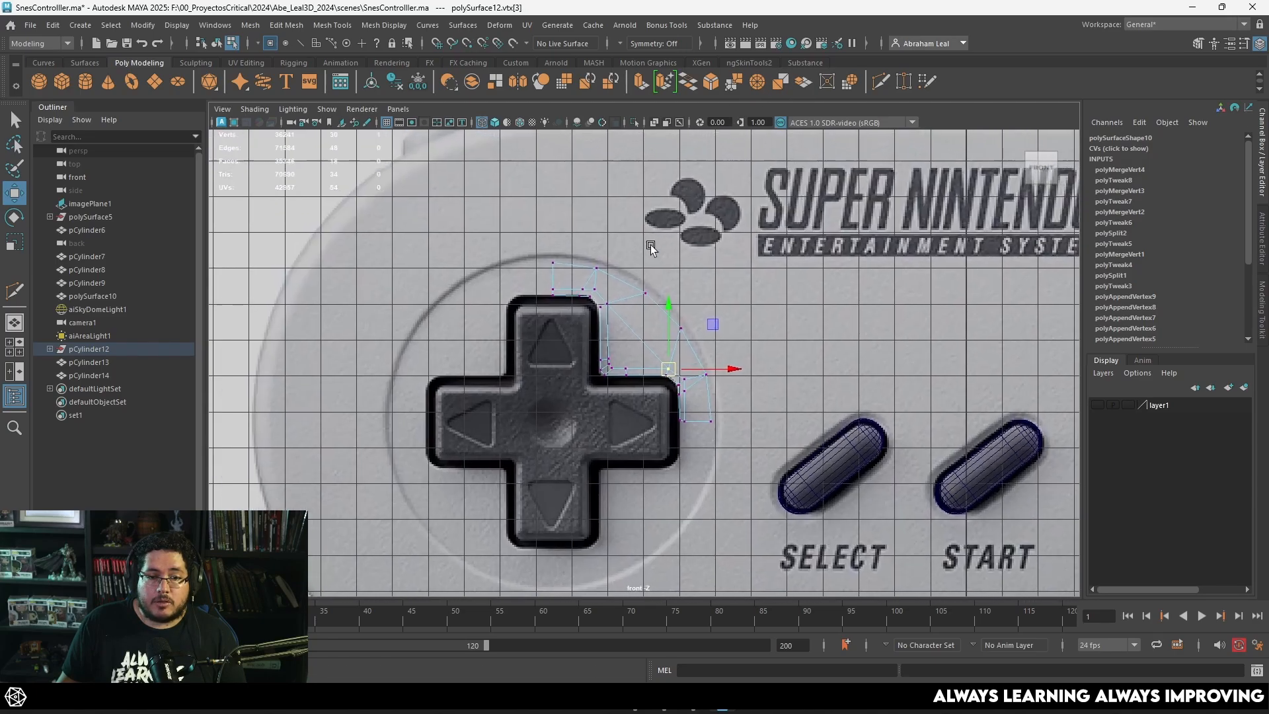
Step: Undo the merges of the ring's two inner vertices into the arm corner strips
scroll(649, 244, "up", 4)
key("ctrl+z")
key("ctrl+z")
key("ctrl+z")
key("ctrl+z")
key("ctrl+z")
key("ctrl+z")
key("ctrl+z")
key("ctrl+z")
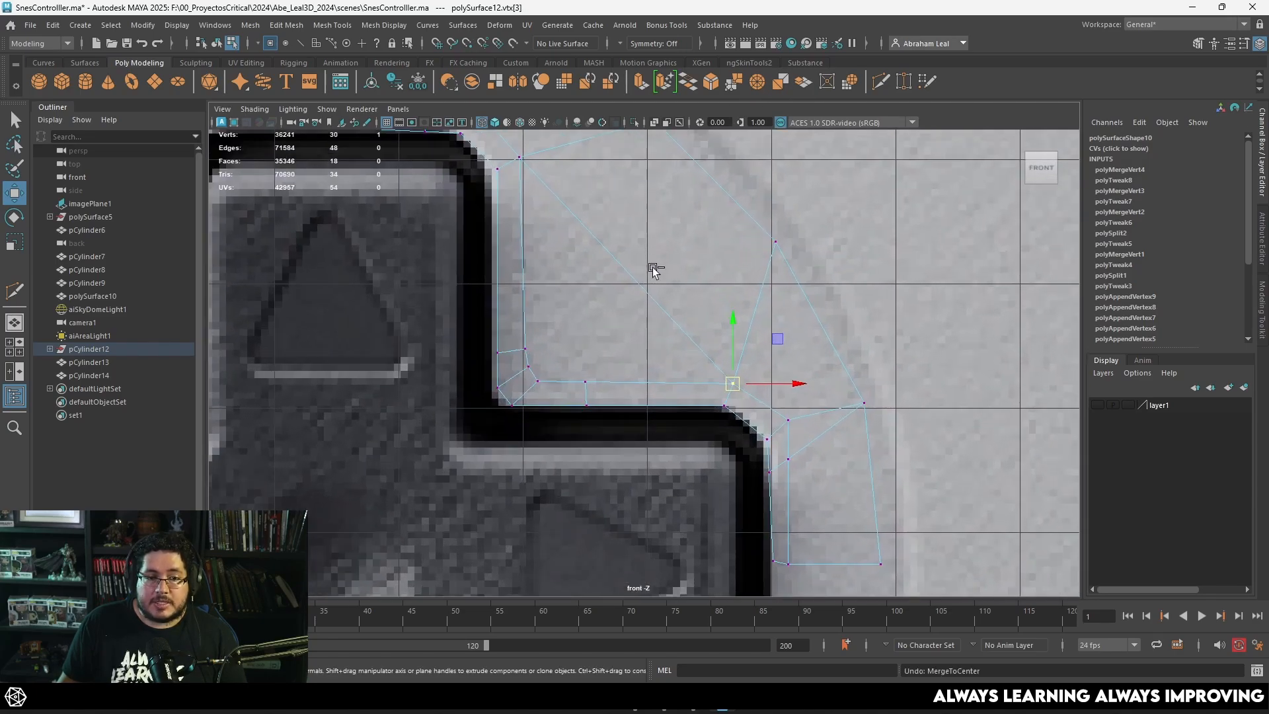
key("ctrl+z")
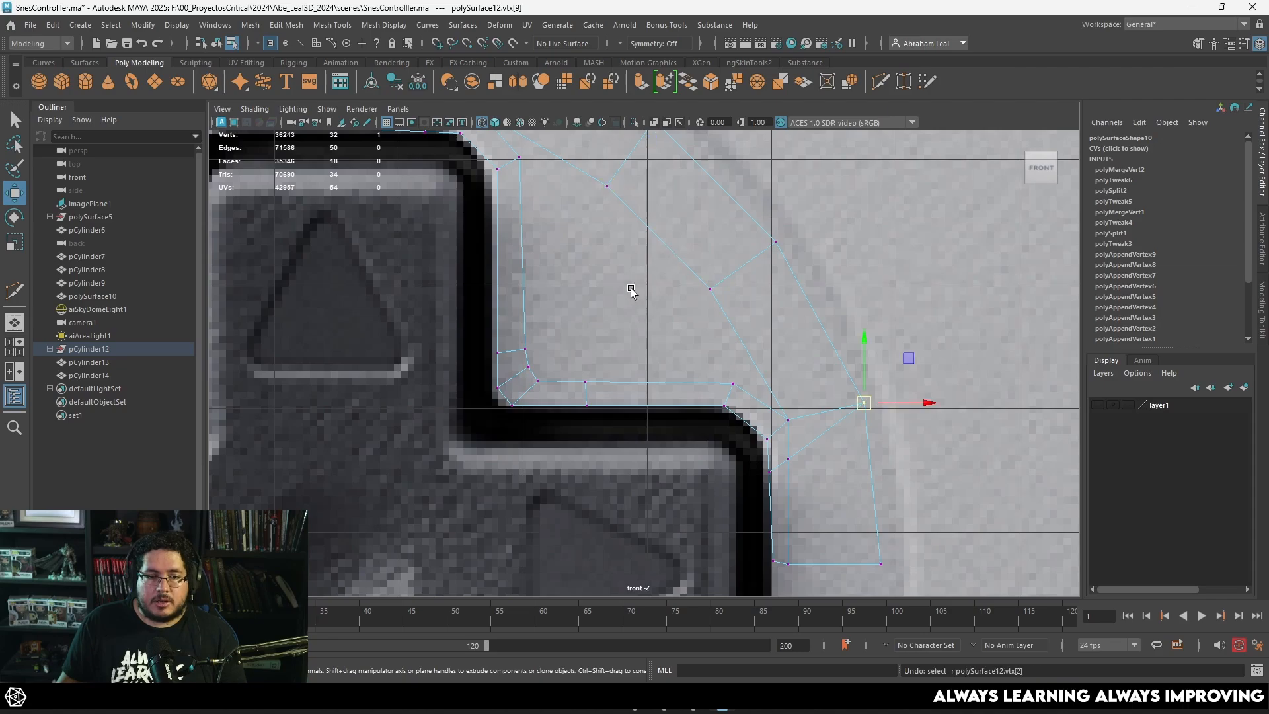
Step: With Quad Draw, add a narrow strip of faces along the ring's inner edge between the upper and right arm corners
scroll(598, 322, "up", 2)
middle_click_drag(606, 282, 629, 349, "alt")
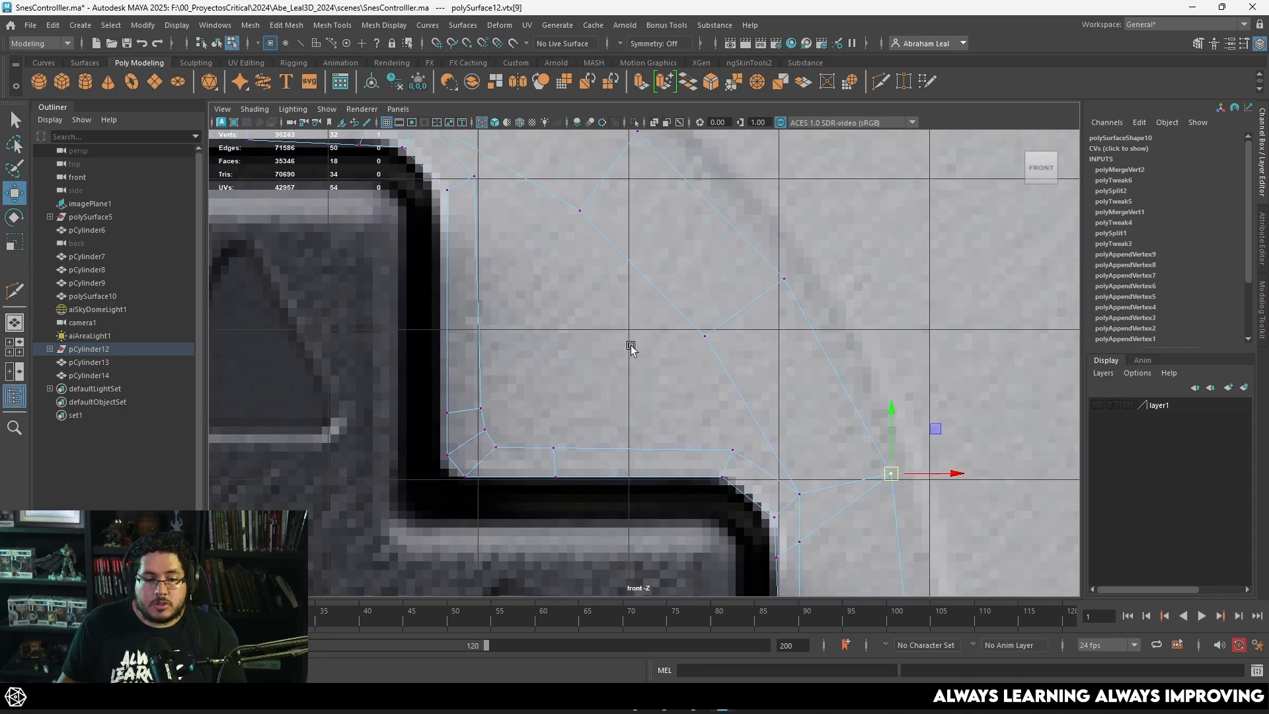
left_click(917, 82)
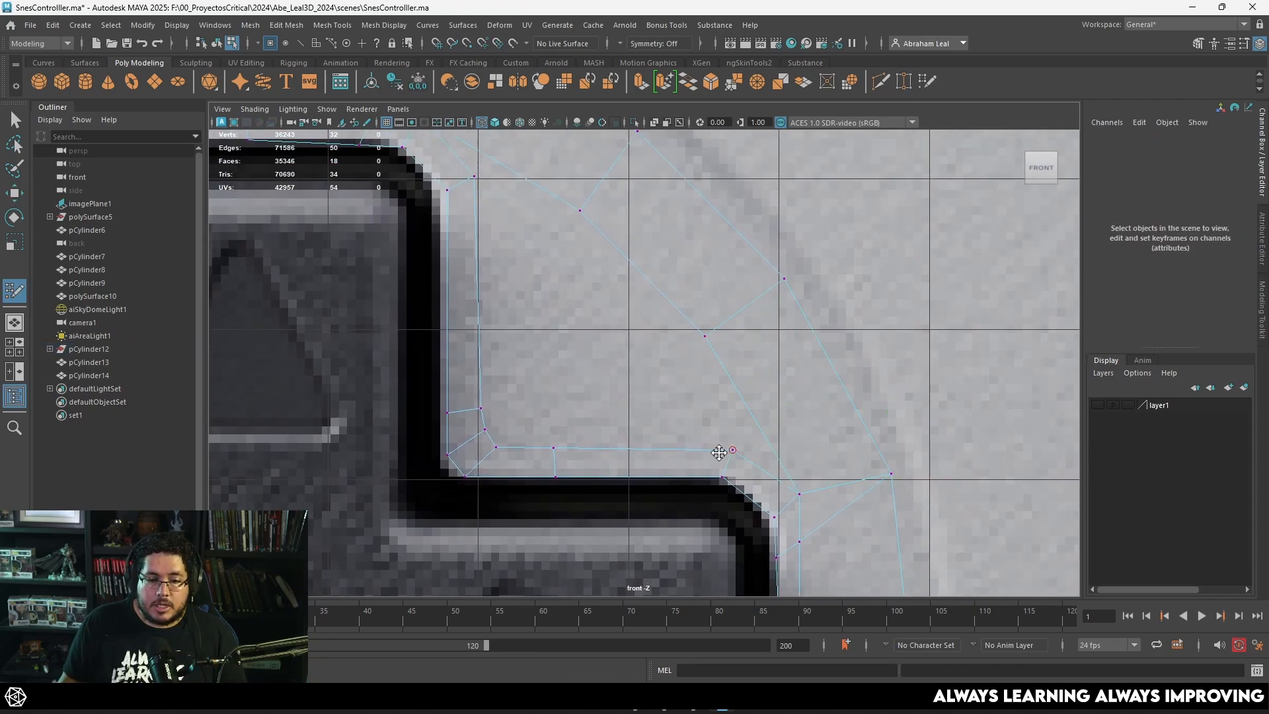
left_click(688, 362)
left_click(718, 387, "shift")
middle_click_drag(579, 298, 646, 422, "alt")
left_click(606, 356)
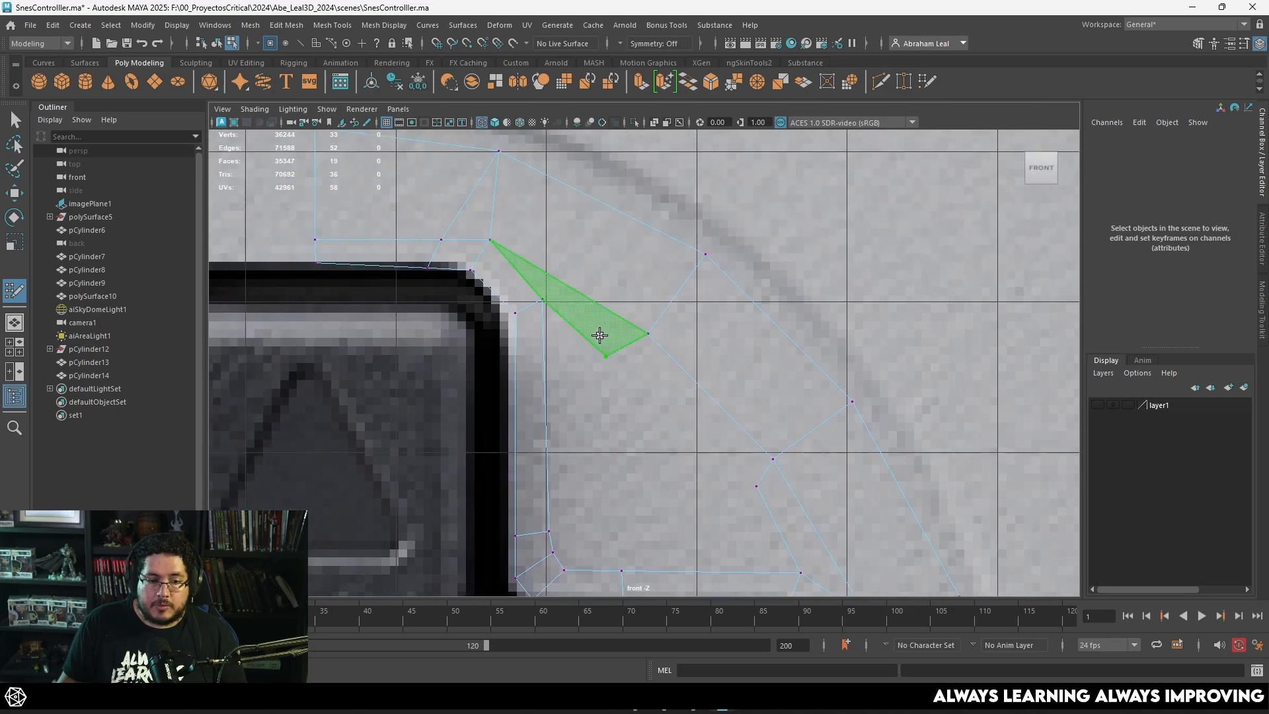
left_click(600, 336, "shift")
left_click(668, 426, "shift")
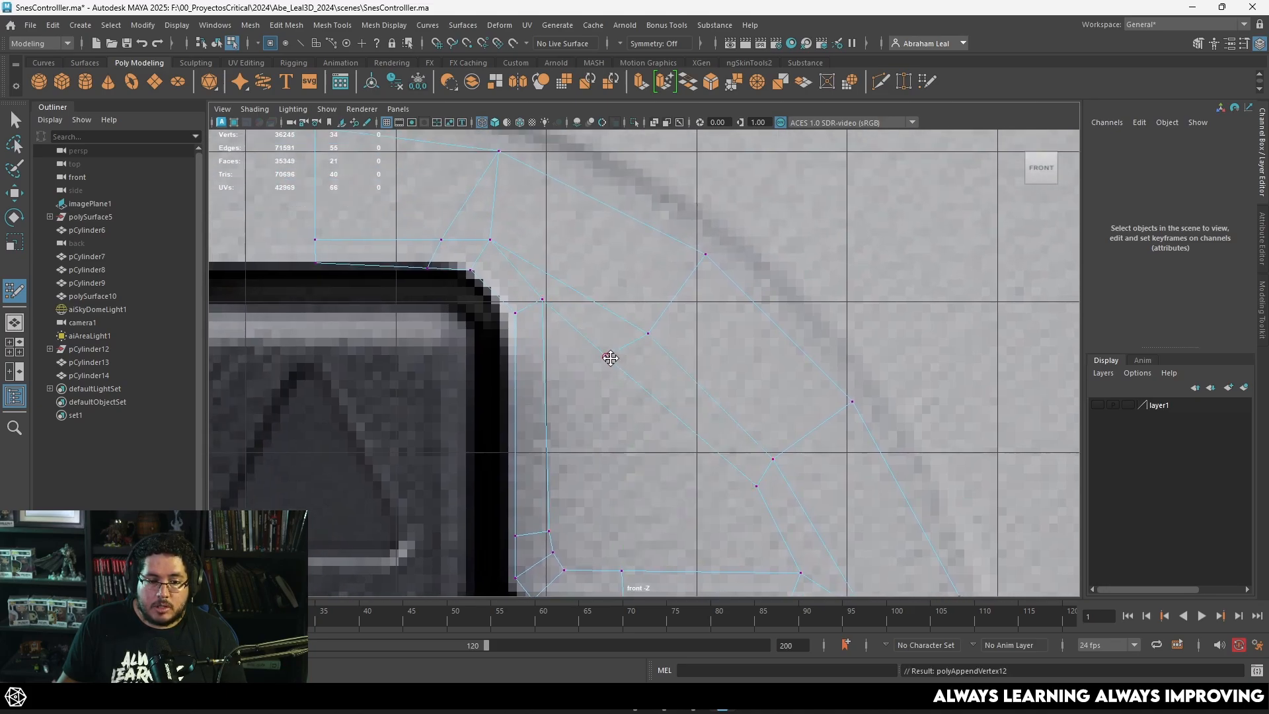
Step: Place Quad Draw points beside the cross's inner corner and fill faces from both arm strips out to the new inner strip
middle_click_drag(779, 516, 737, 434, "alt")
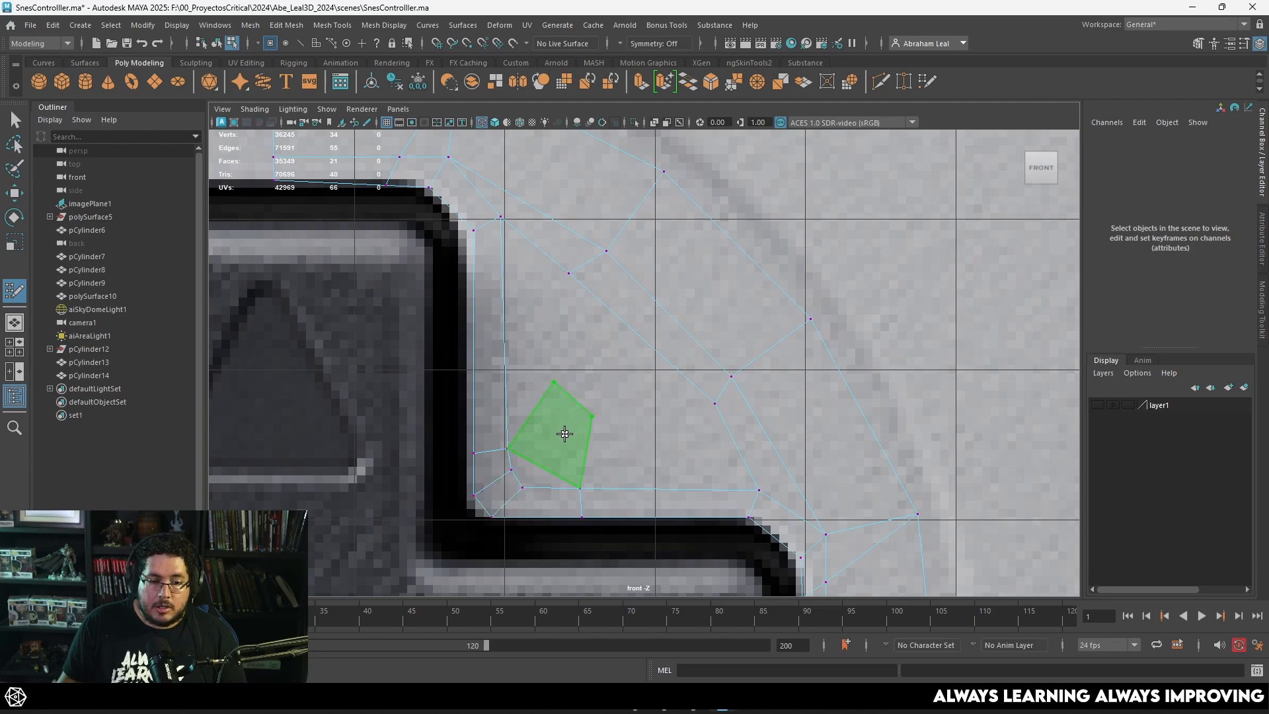
key("ctrl+z")
scroll(549, 453, "up", 2)
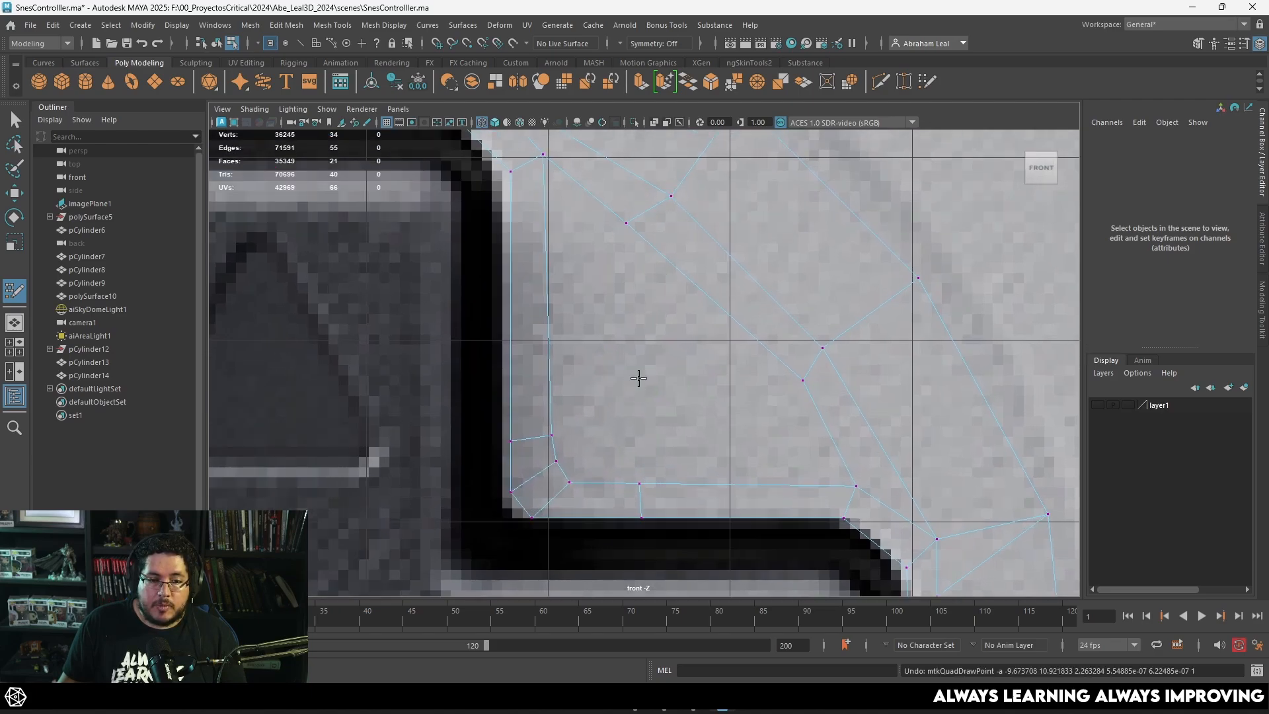
left_click(604, 419)
left_click(572, 291, "shift")
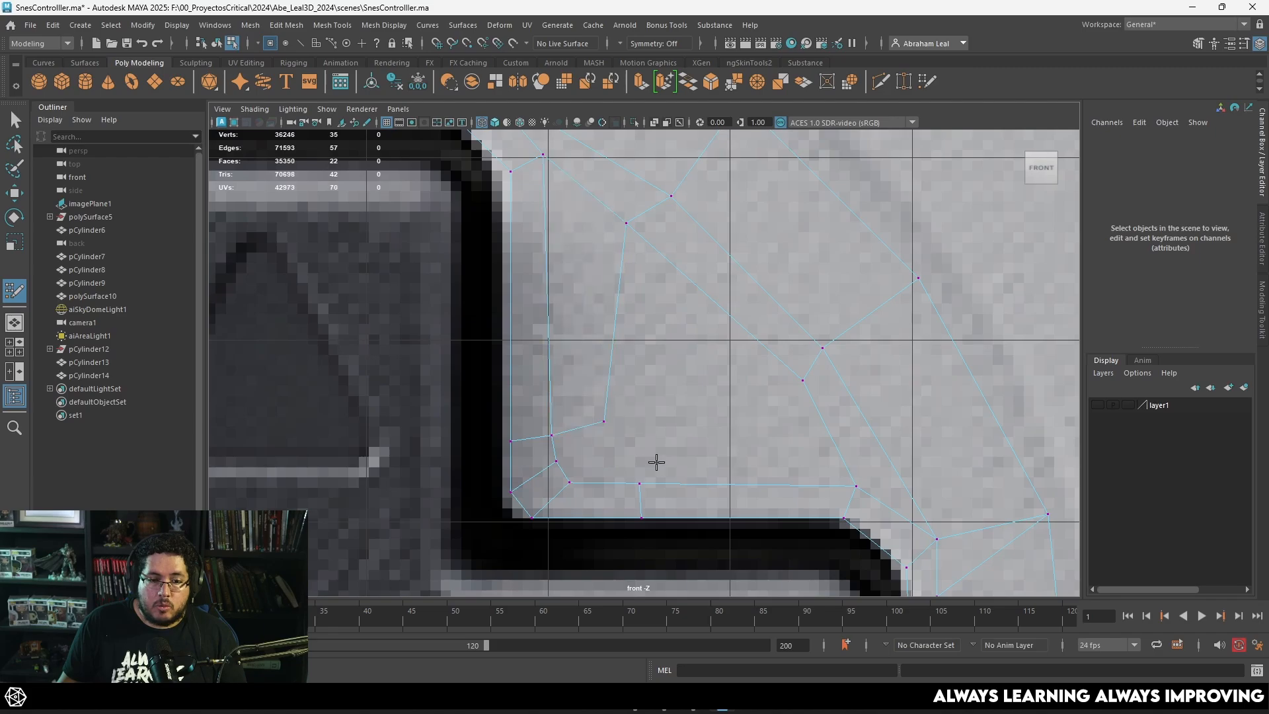
left_click(639, 435)
left_click(728, 458, "shift")
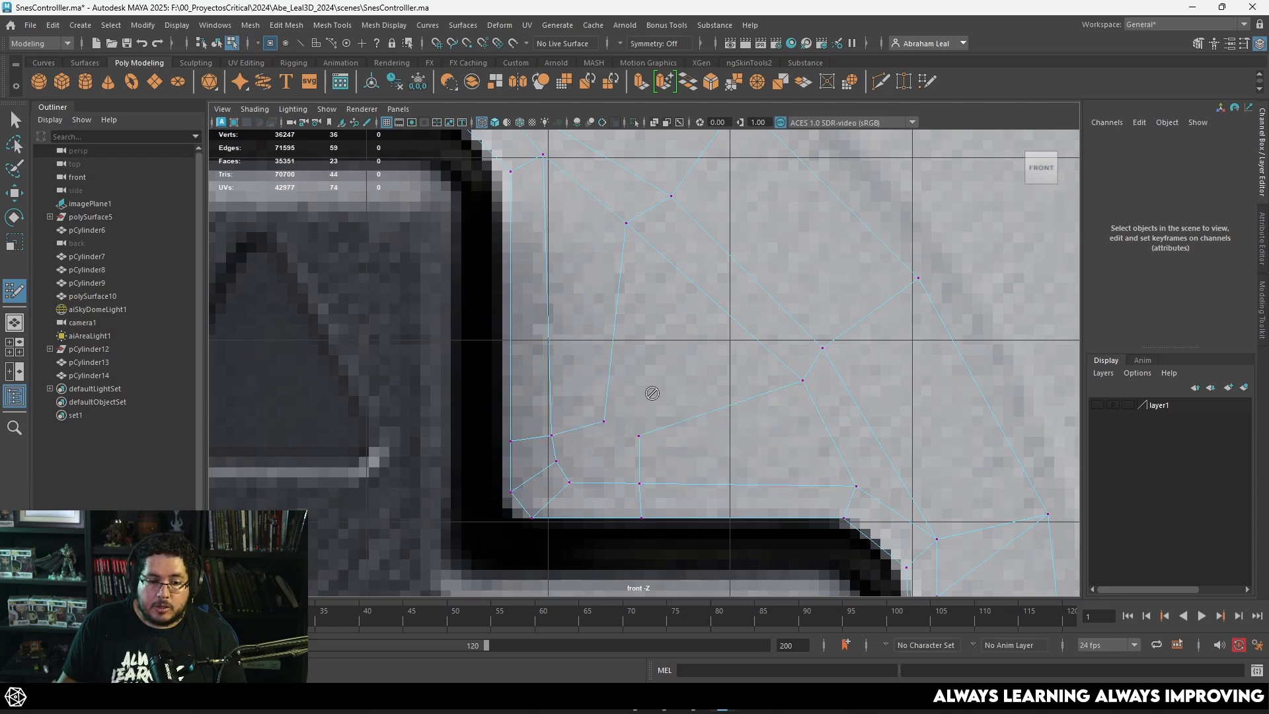
Step: Fill the remaining gaps between the ring strip and the cross's inner corner with faces, adjusting the vertices near that corner
left_click(654, 368, "shift")
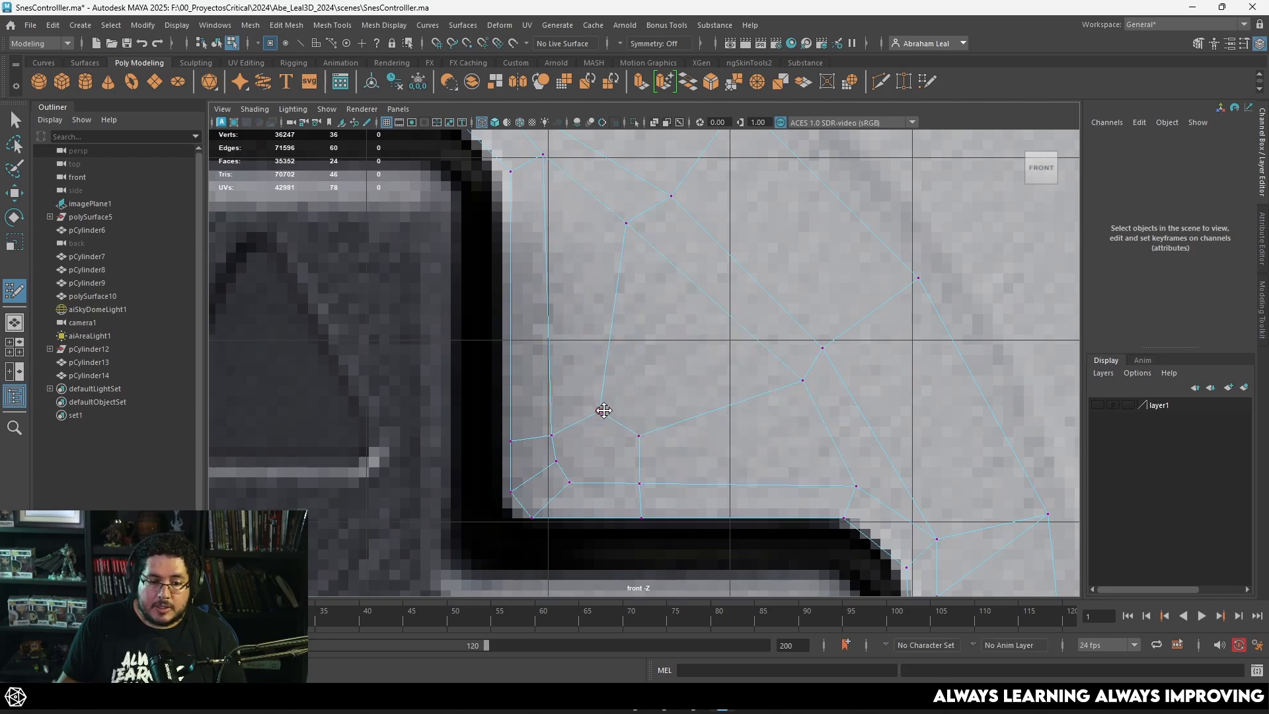
scroll(627, 438, "up", 2)
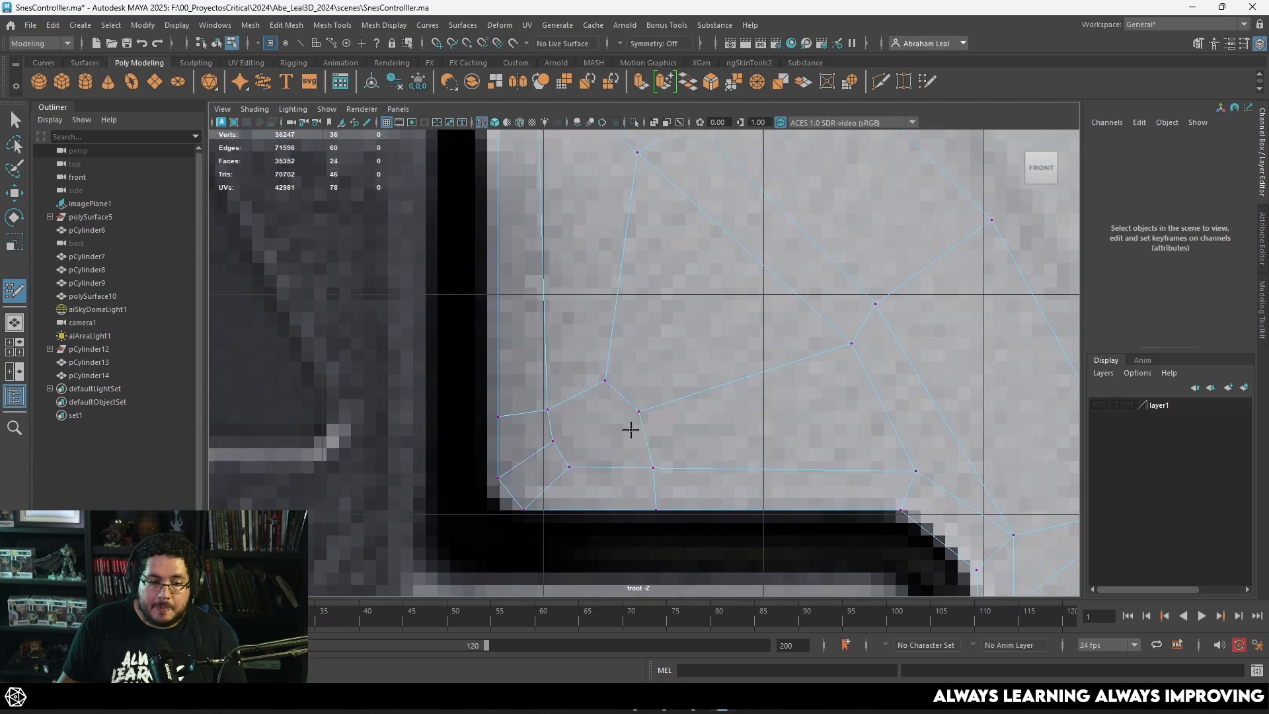
left_click(608, 384, "shift")
scroll(610, 385, "down", 4)
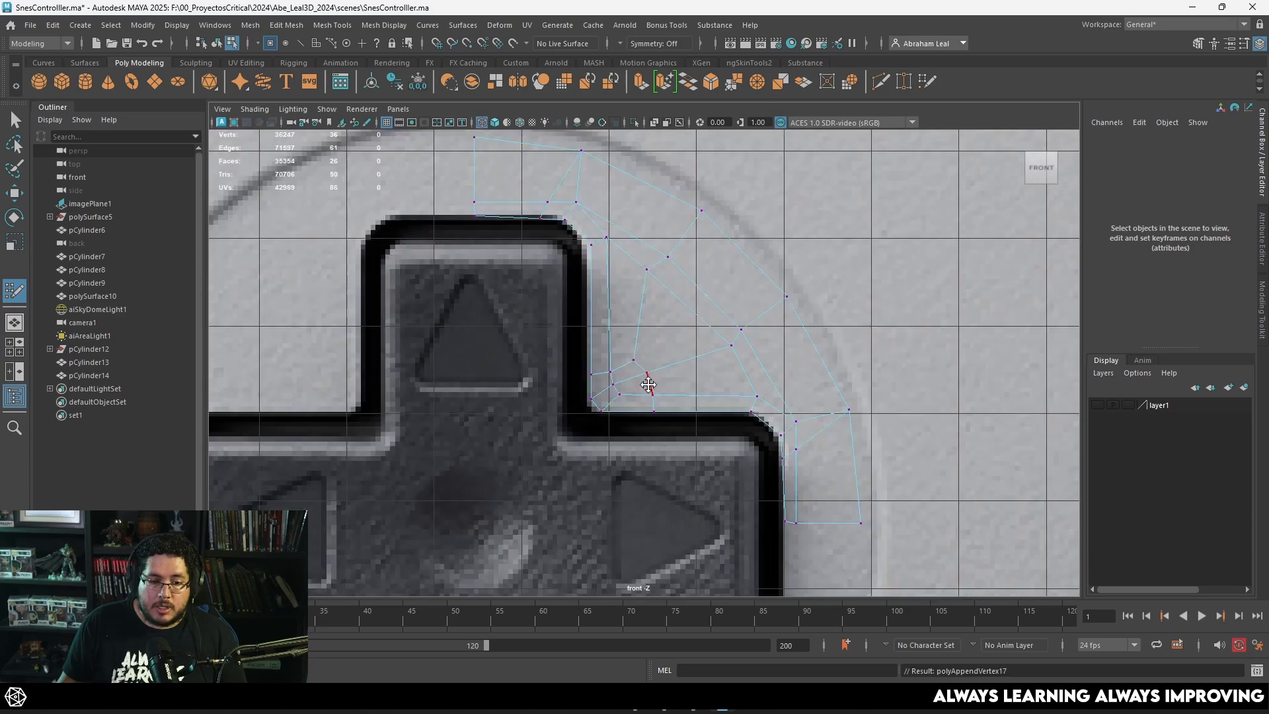
scroll(633, 363, "up", 1)
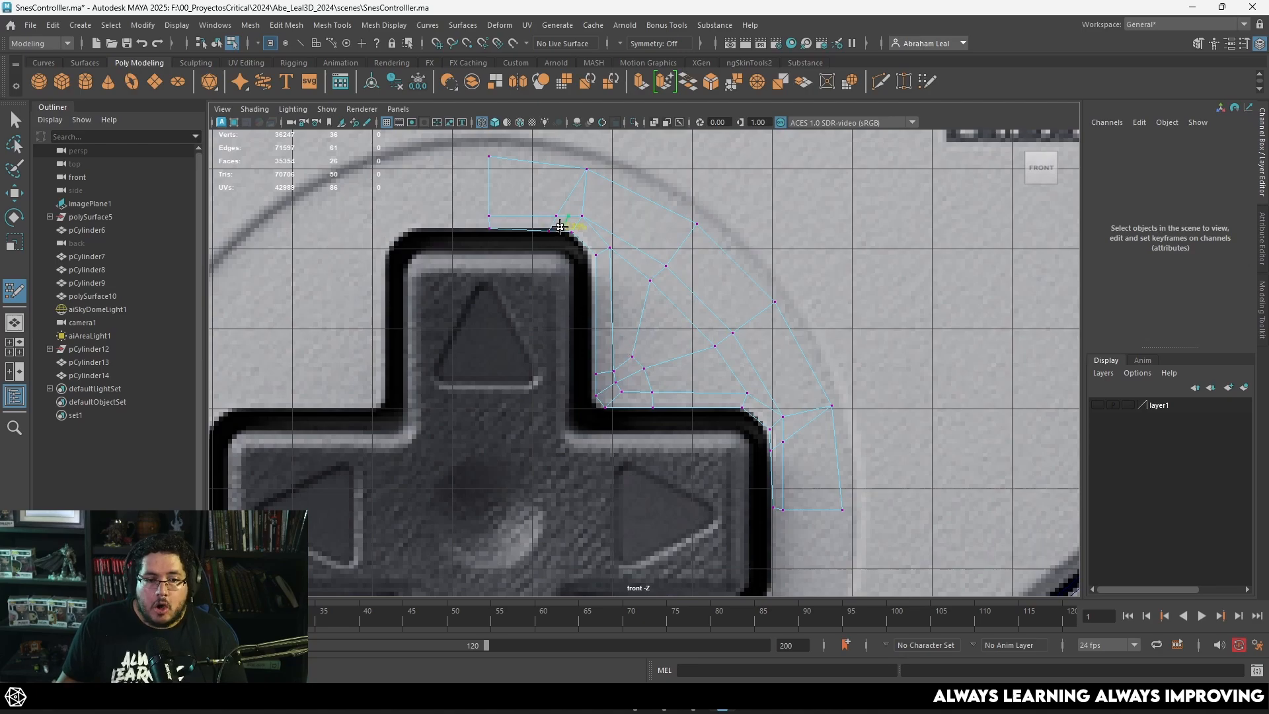
Step: Scale the three end vertices beside the right arm flat into one horizontal line
middle_click_drag(770, 341, 719, 277, "alt")
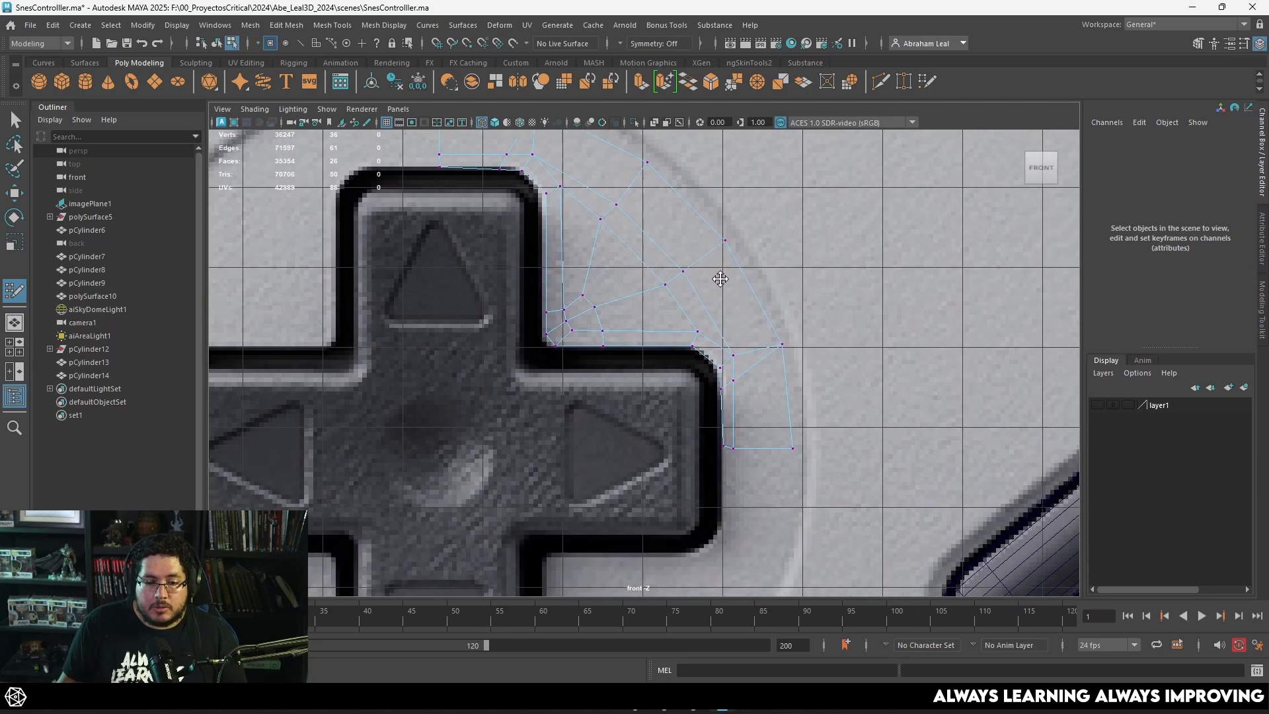
scroll(721, 284, "up", 2)
key("q")
right_click(752, 403)
right_click_drag(748, 405, 686, 310)
left_click_drag(858, 444, 707, 492)
key("r")
left_click_drag(778, 402, 775, 435)
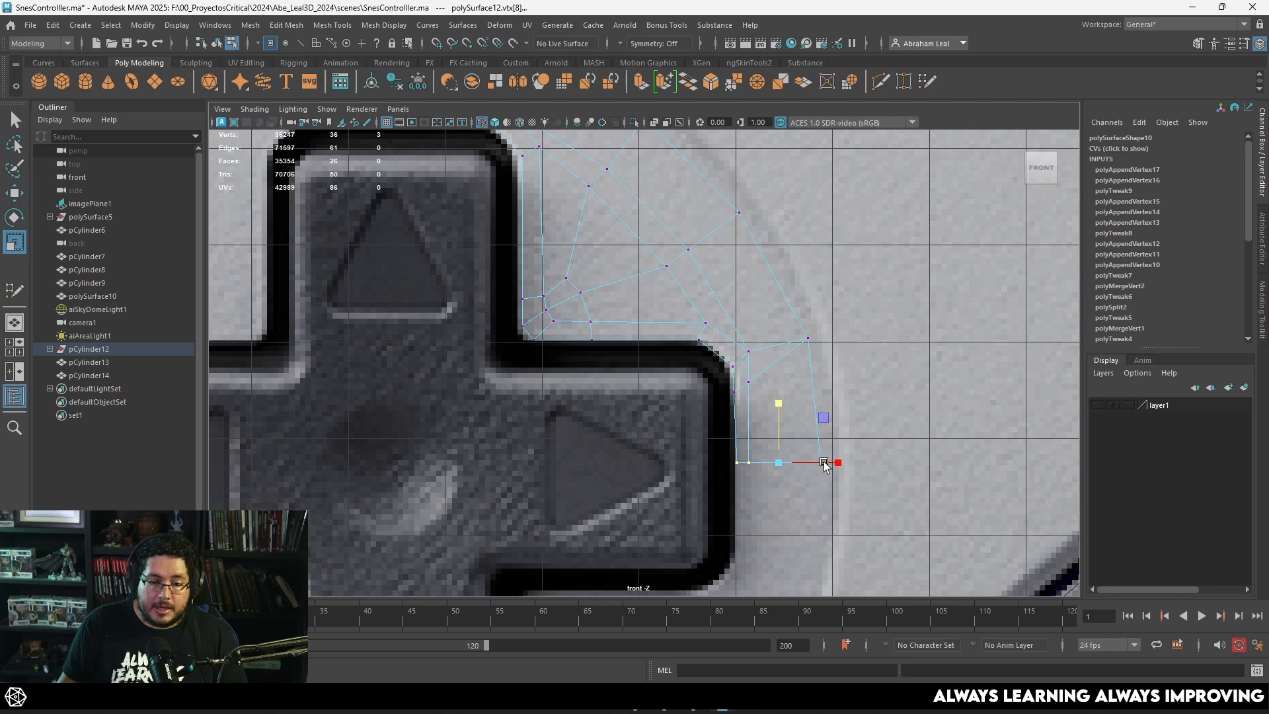
Step: Scale the end vertices above the middle of the upper arm flat into one vertical line
key("w")
middle_click_drag(620, 354, 729, 461, "alt")
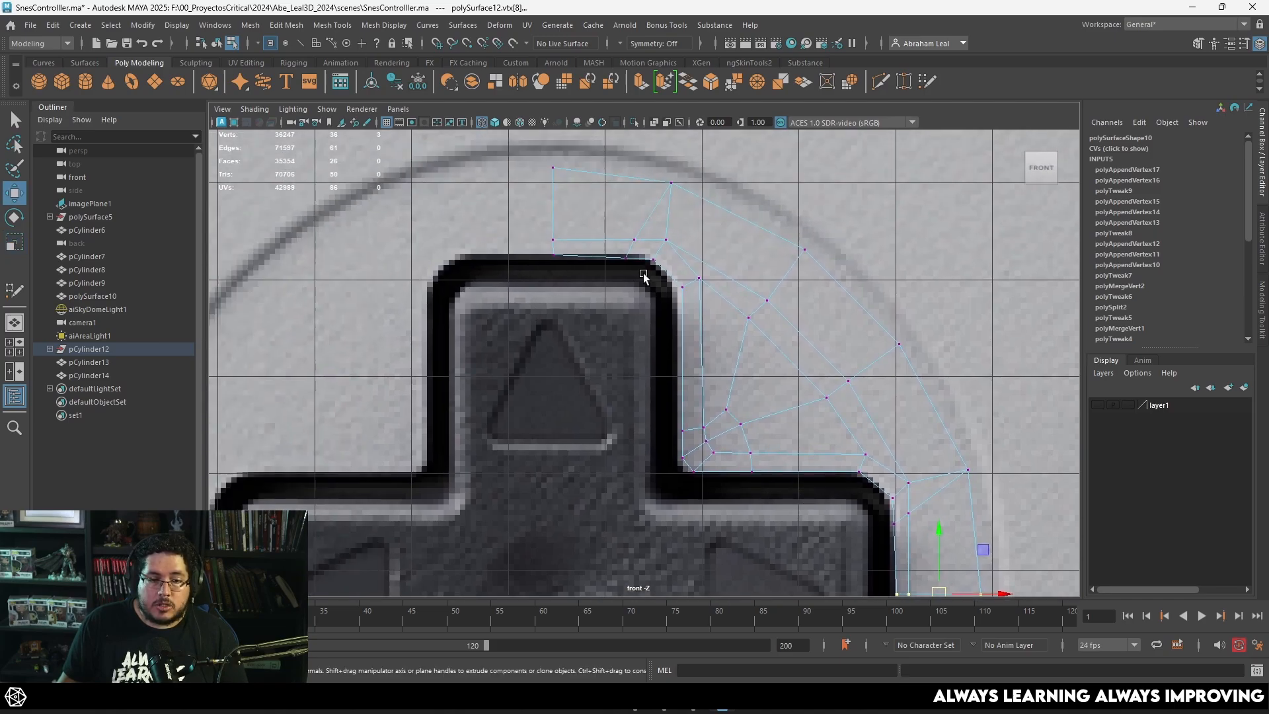
left_click_drag(579, 157, 510, 284)
key("r")
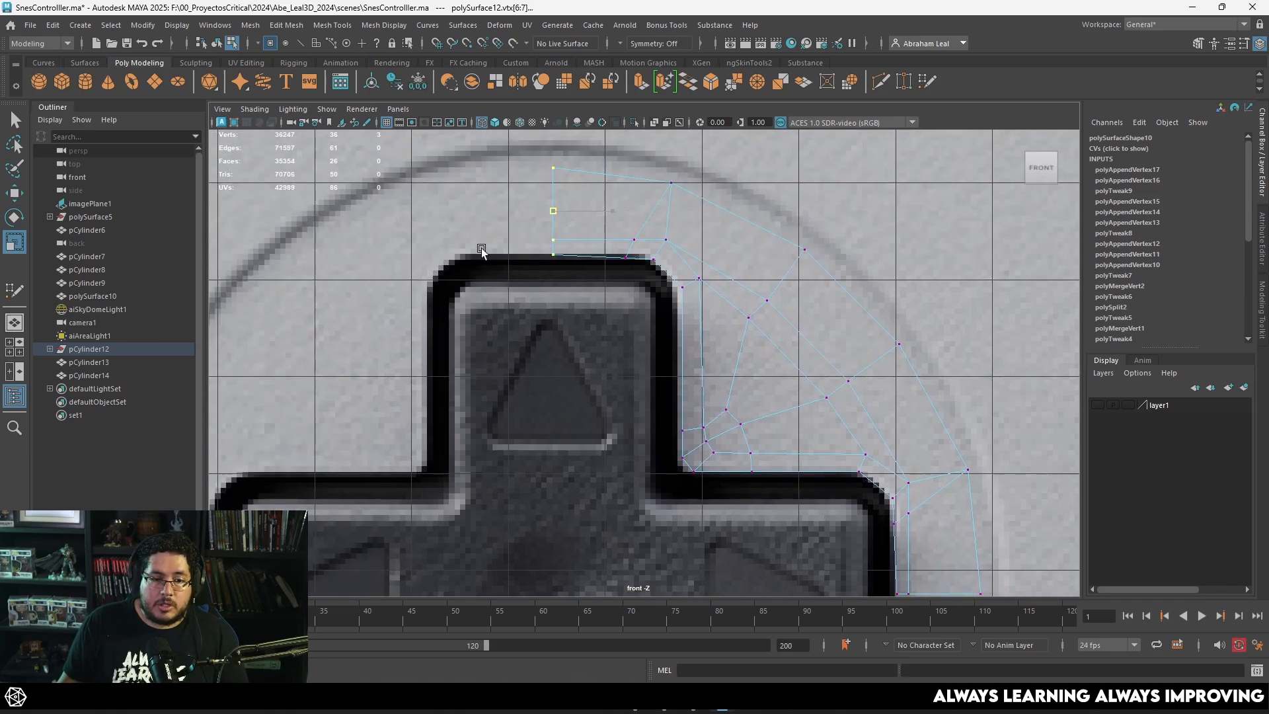
right_click_drag(668, 258, 691, 275, "alt")
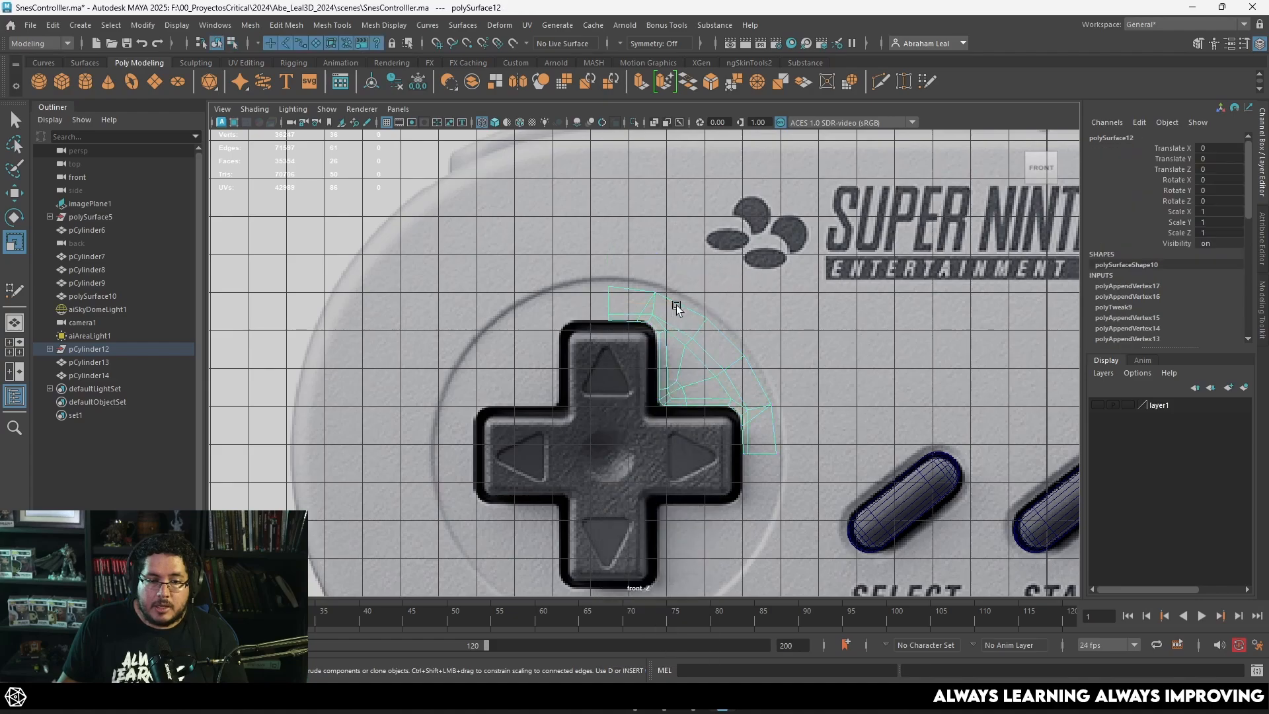
Step: Return the quarter patch to object selection and show the controller body stored in layer1
left_click(685, 350)
middle_click_drag(687, 356, 702, 310, "alt")
left_click(690, 312)
key("w")
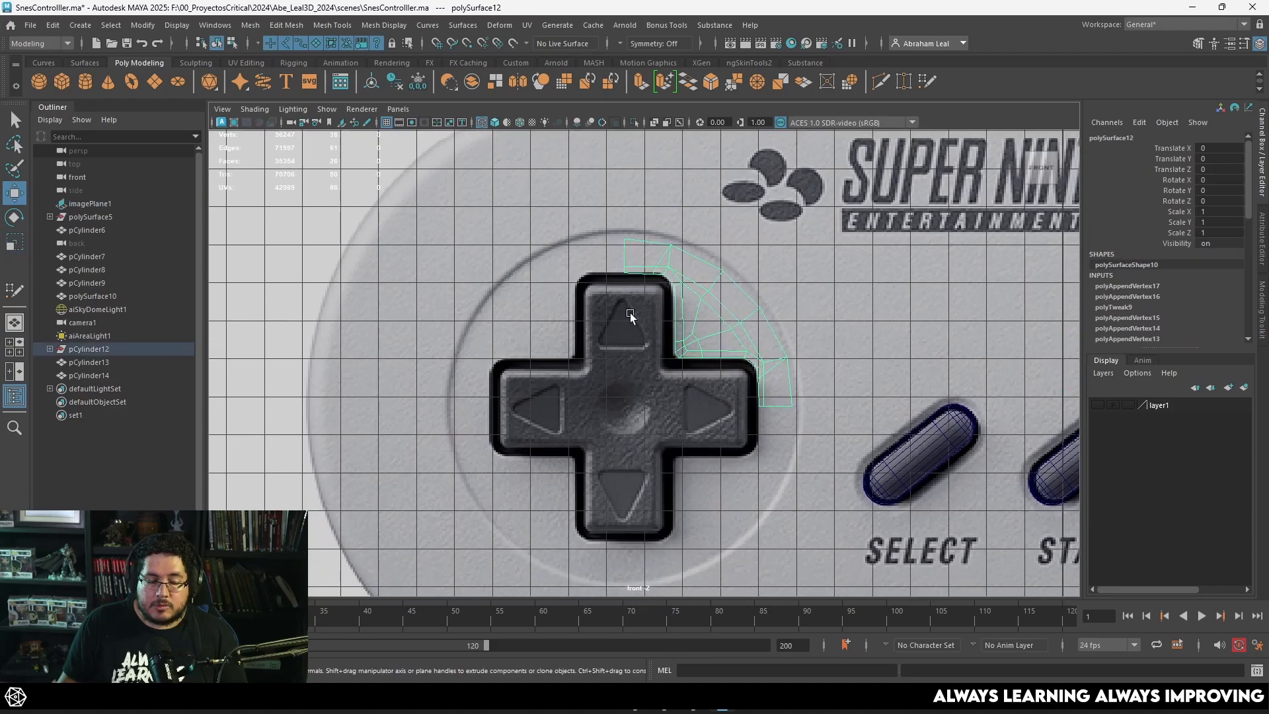
scroll(692, 368, "up", 3)
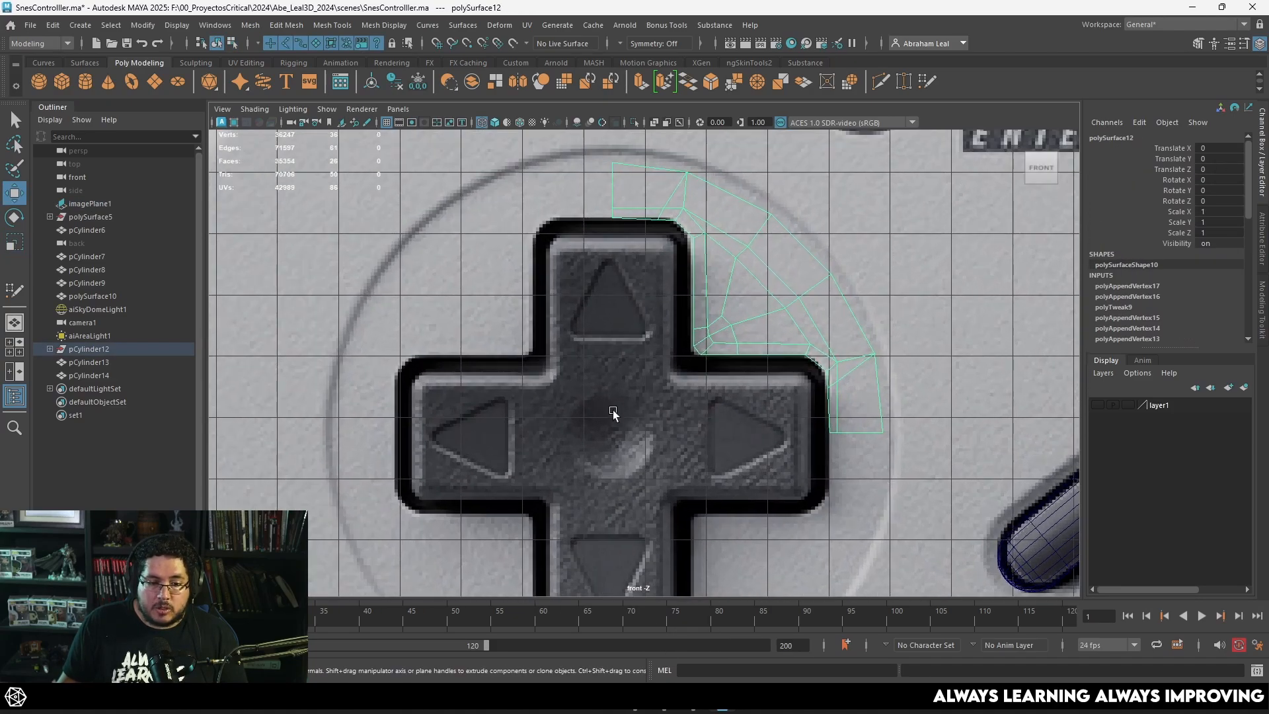
left_click(1097, 405)
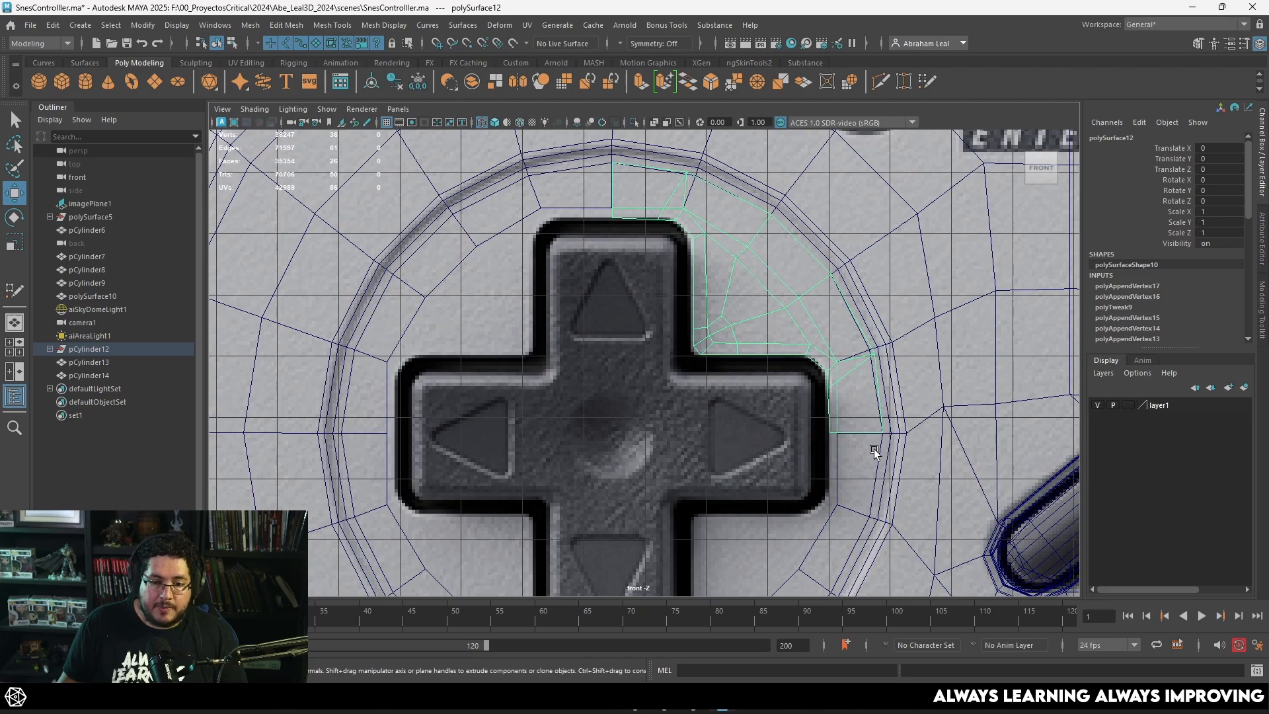
Step: Select the border edge loop of the controller body's circular D-pad opening and fill the hole
left_click(837, 469)
middle_click_drag(838, 469, 842, 407, "alt")
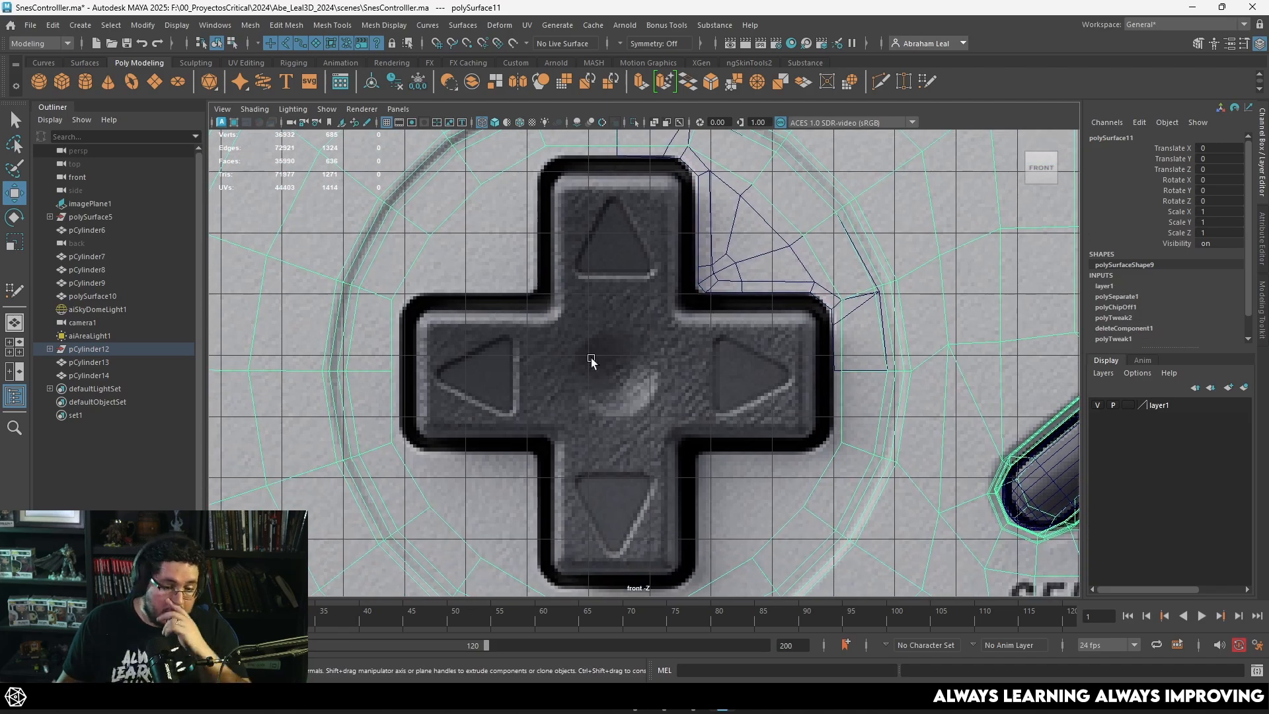
right_click_drag(419, 261, 419, 236)
double_click(417, 258)
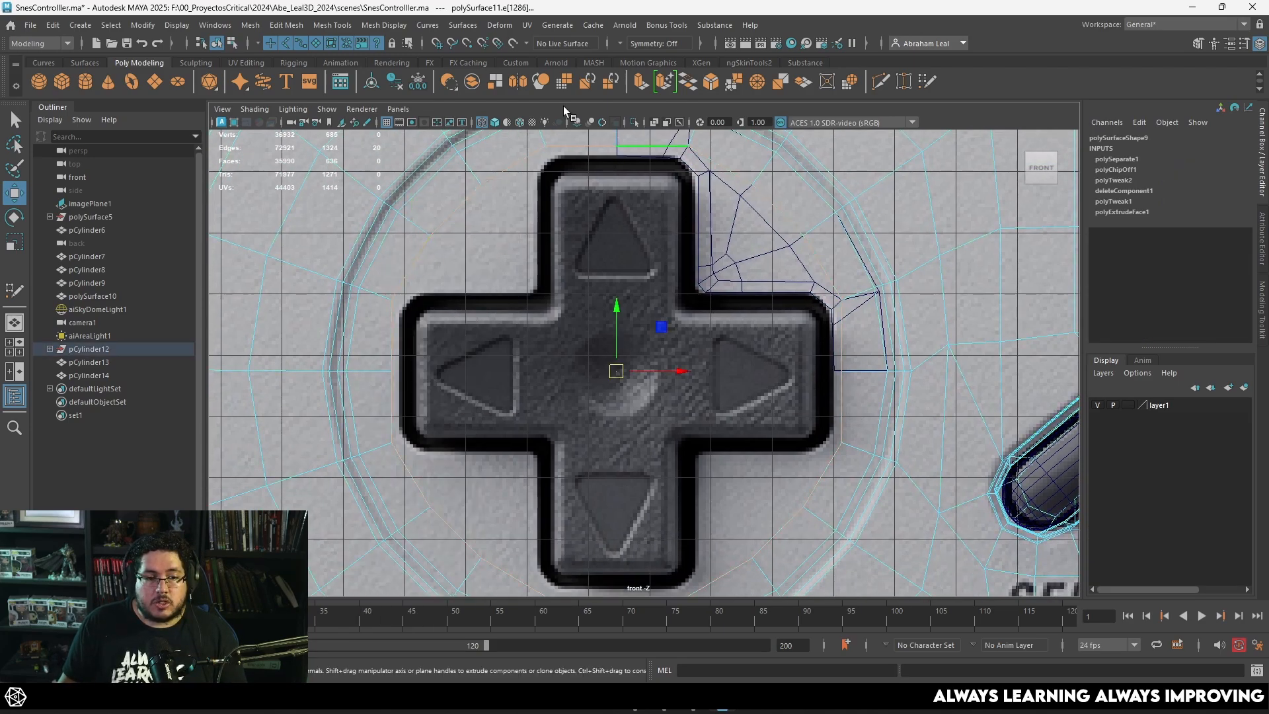
left_click(285, 28)
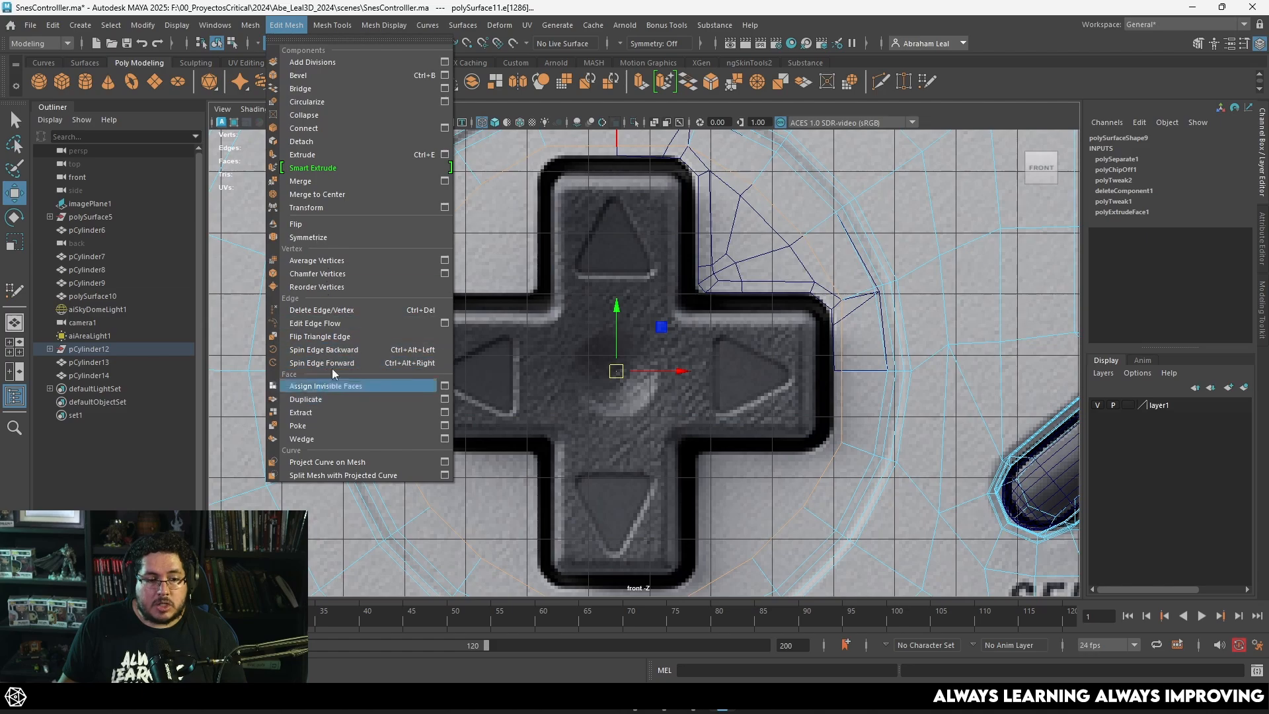
mouse_move(257, 26)
left_click(266, 129)
scroll(507, 264, "down", 3)
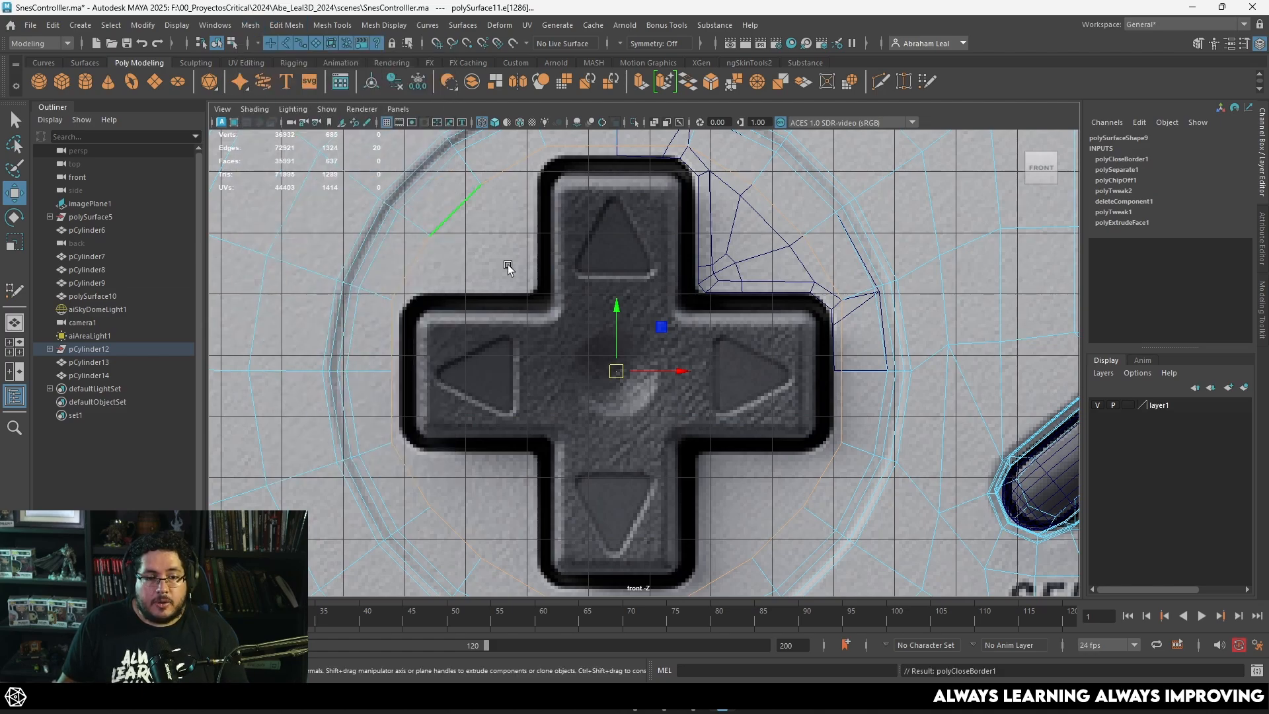
Step: Poke the new circular face to create a vertex at its centre and return to wireframe display
scroll(567, 317, "up", 3)
key("5")
left_click(525, 178)
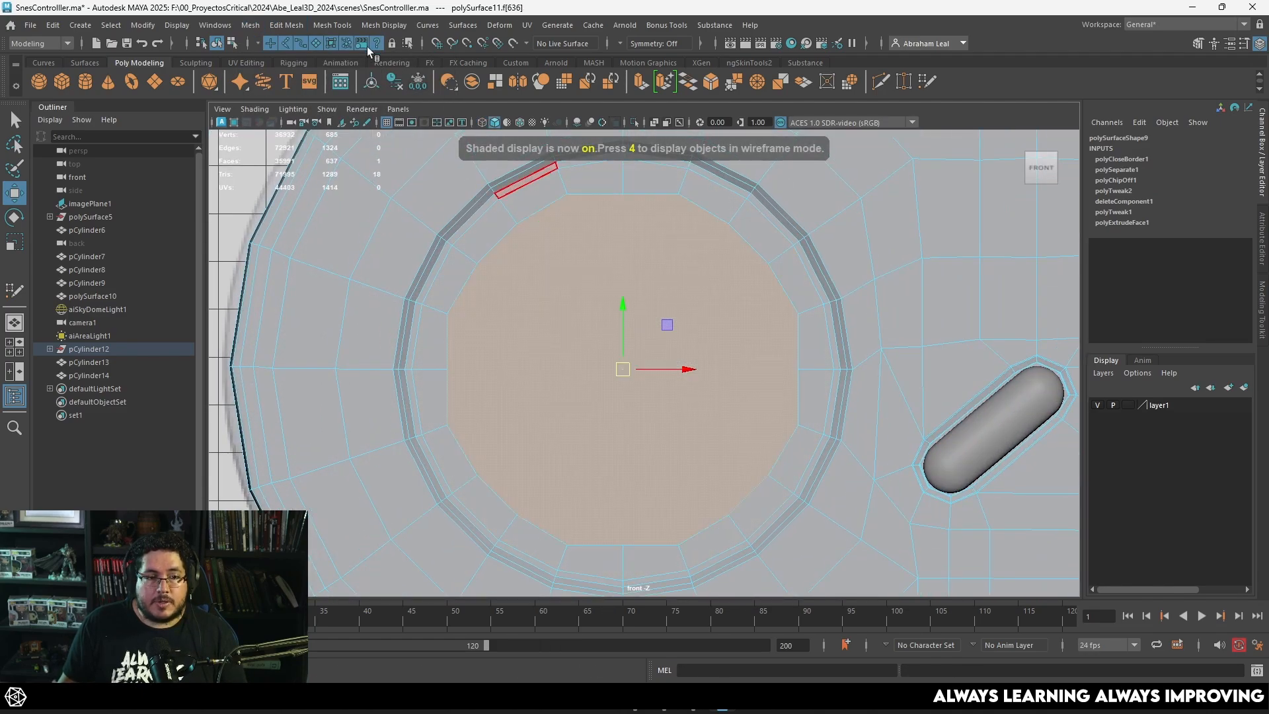
left_click(286, 25)
left_click(325, 425)
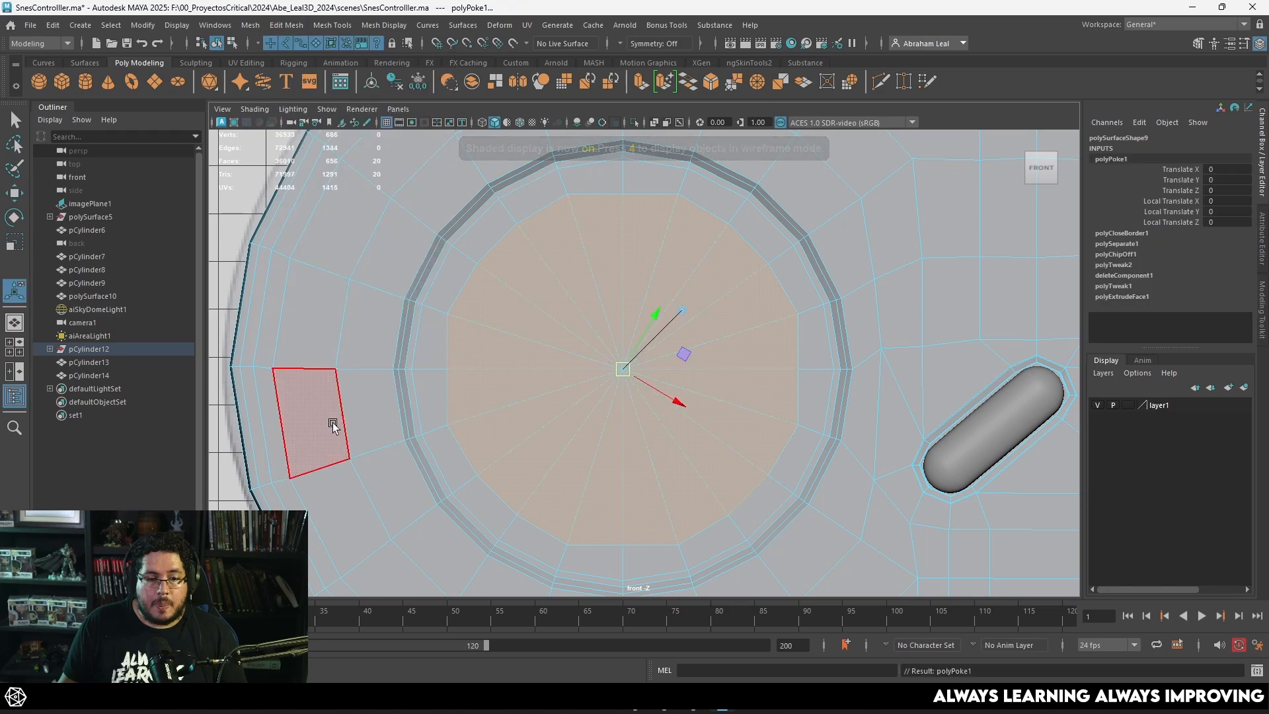
key("4")
Step: Select the quarter patch as a whole object and snap its pivot to the centre vertex of the poked face
scroll(606, 374, "up", 4)
right_click(851, 185)
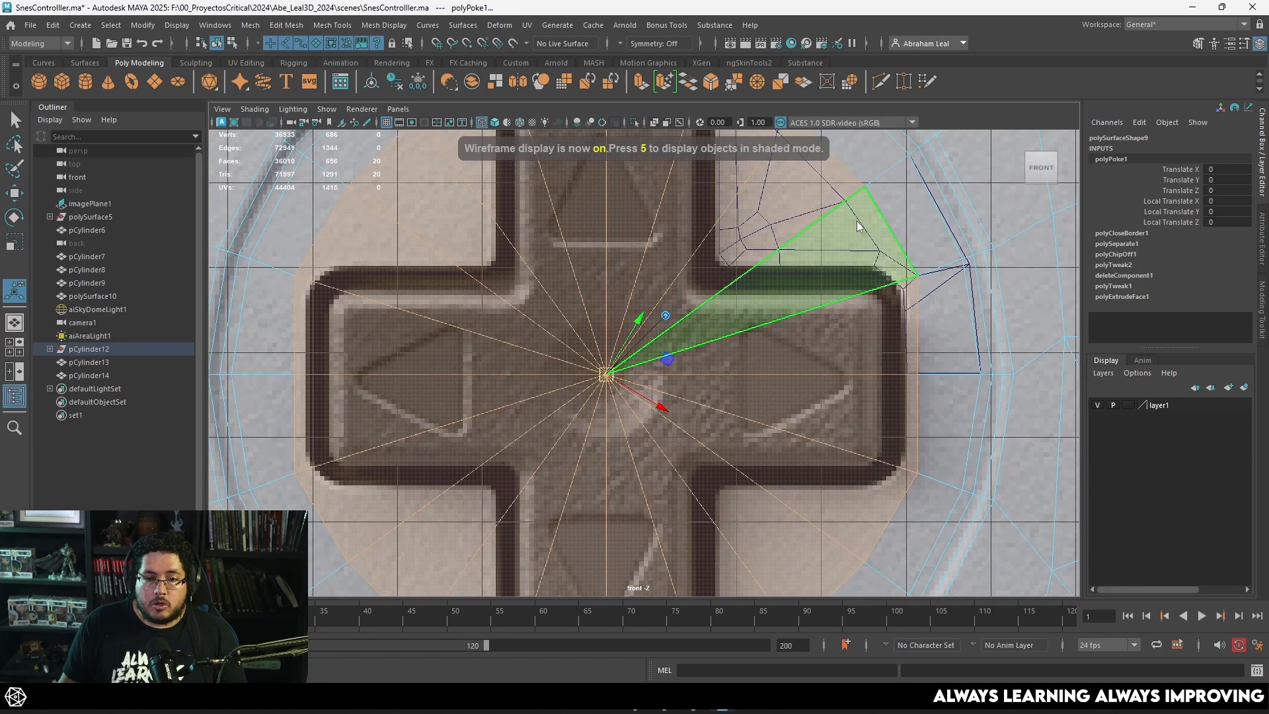
right_click_drag(857, 222, 943, 172)
key("q")
left_click(790, 254, "shift")
left_click(852, 225)
left_click(859, 221)
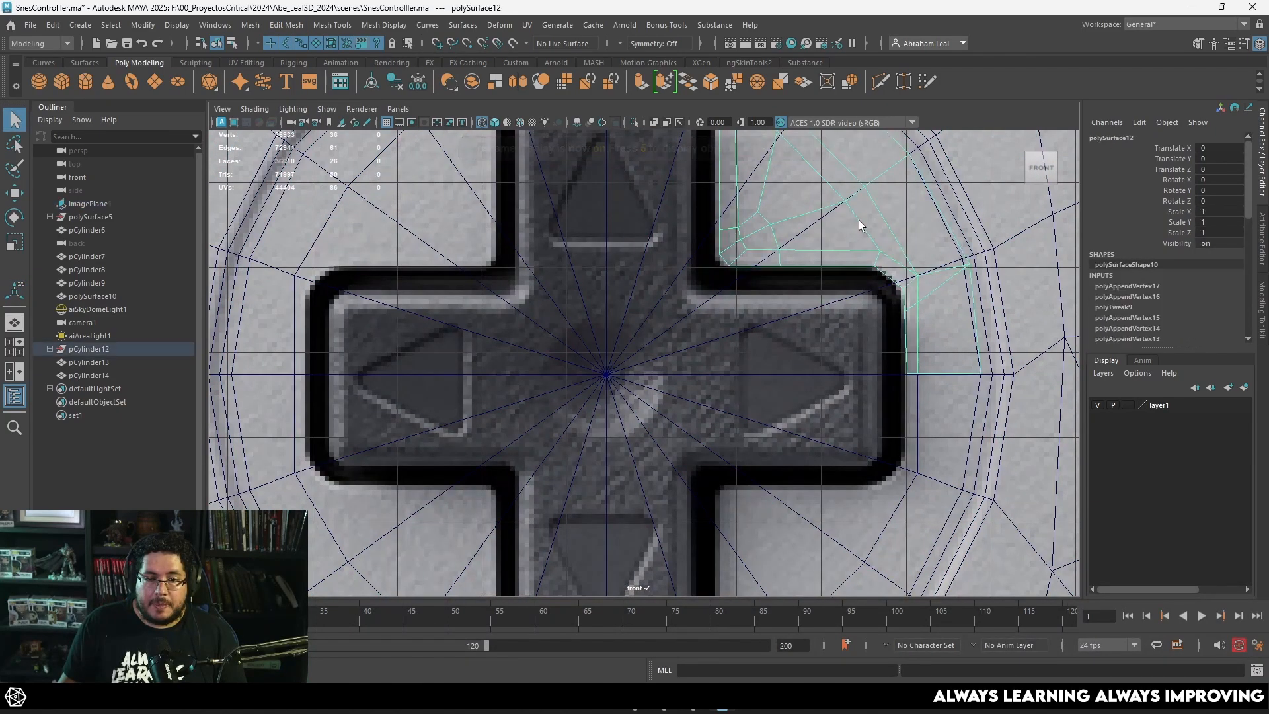
key("w")
middle_click_drag(717, 308, 715, 323, "alt")
key("d")
key("v")
middle_click_drag(672, 402, 599, 399)
scroll(769, 390, "down", 7)
scroll(767, 388, "up", 1)
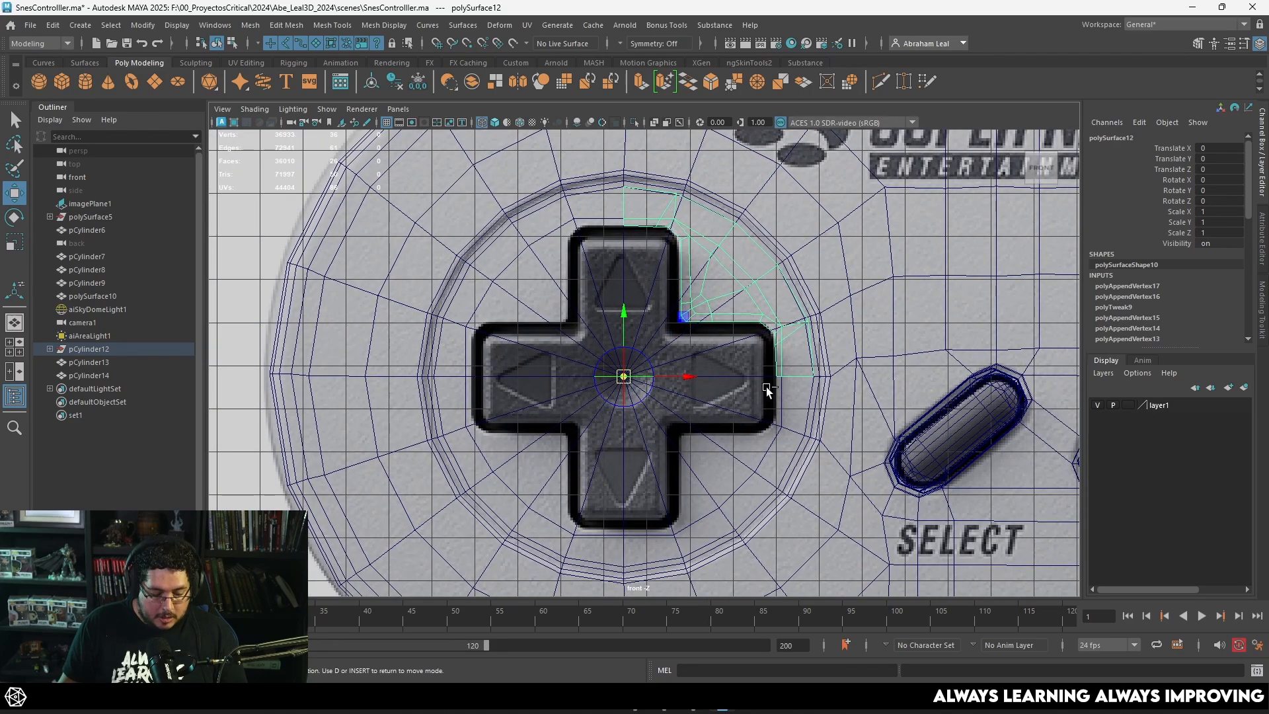
Step: Duplicate the quarter patch, rotate the copy 90 degrees around Z, and add the original quarter to the selection
key("ctrl+d")
key("e")
left_click_drag(670, 338, 587, 330)
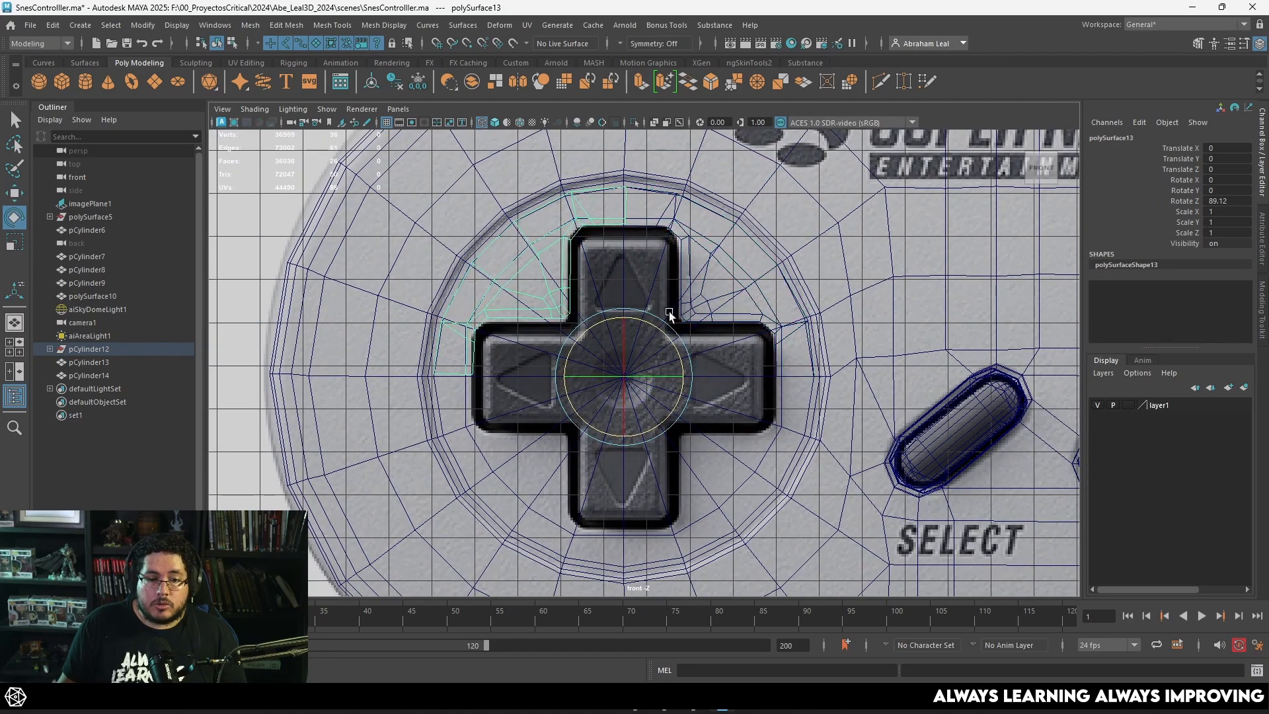
key("Return")
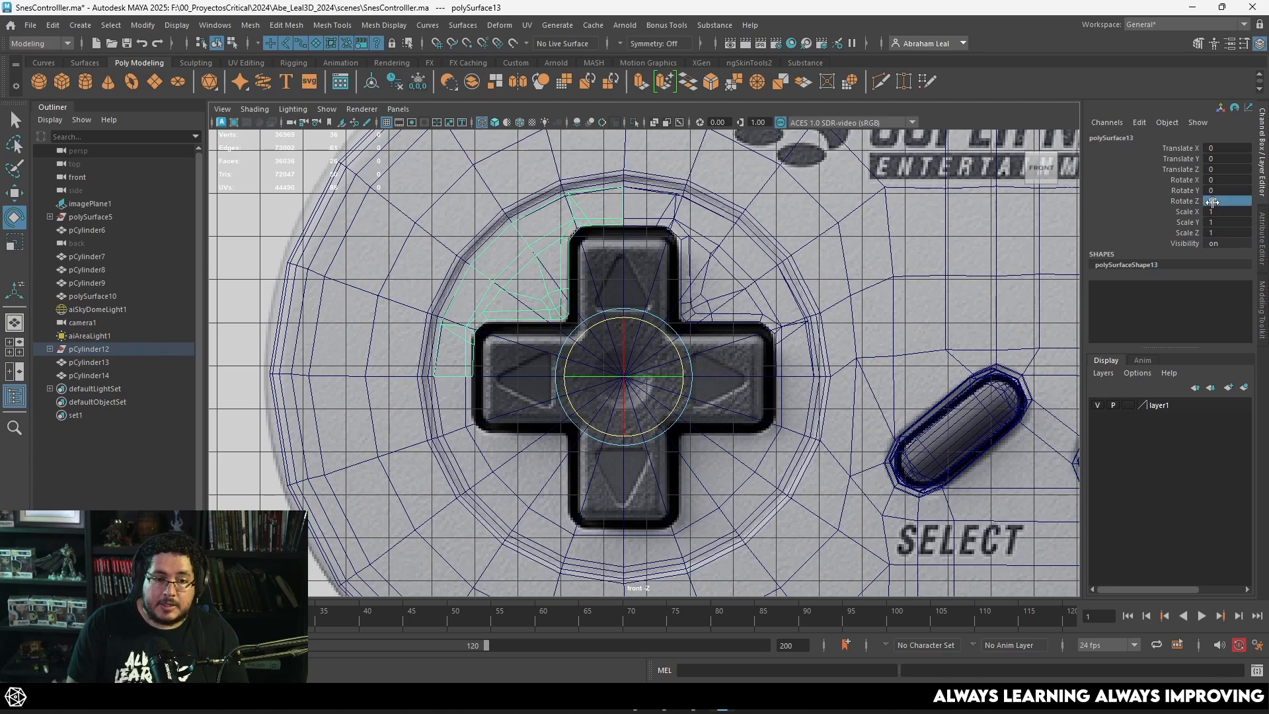
left_click(691, 202, "shift")
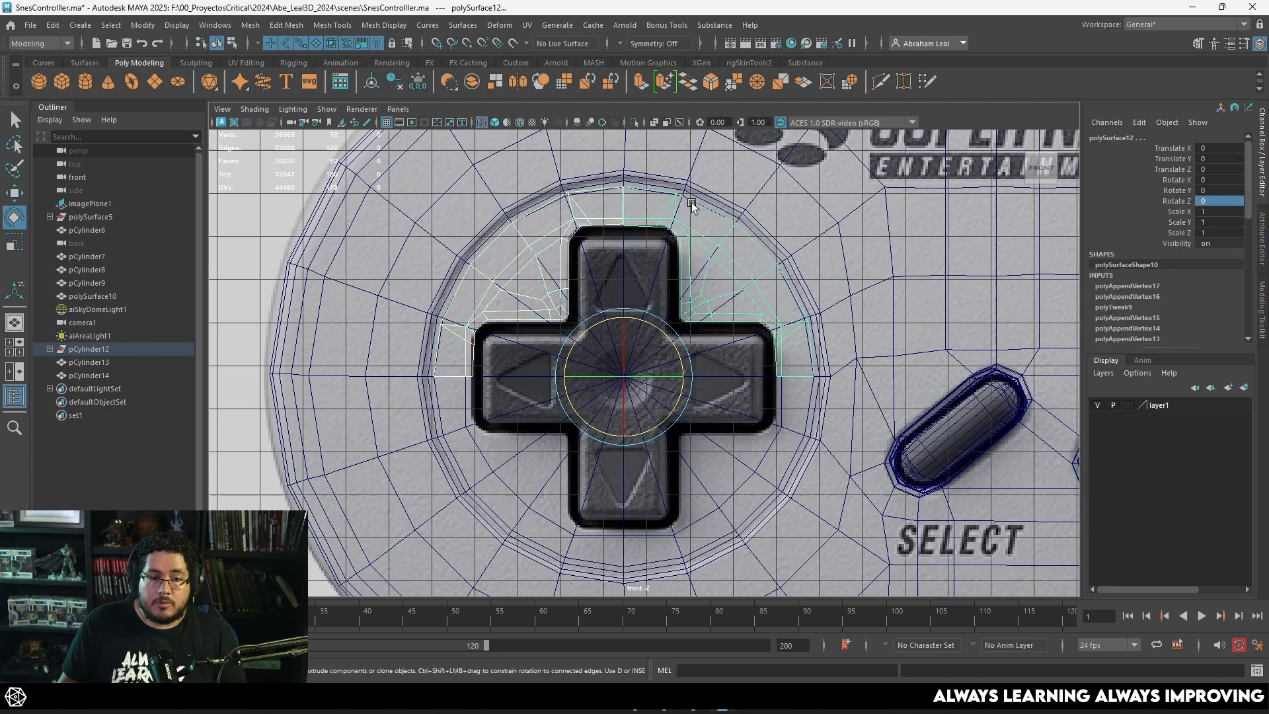
Step: Isolate the two quarter patches and combine them into a single mesh
left_click(634, 122)
scroll(668, 284, "up", 6)
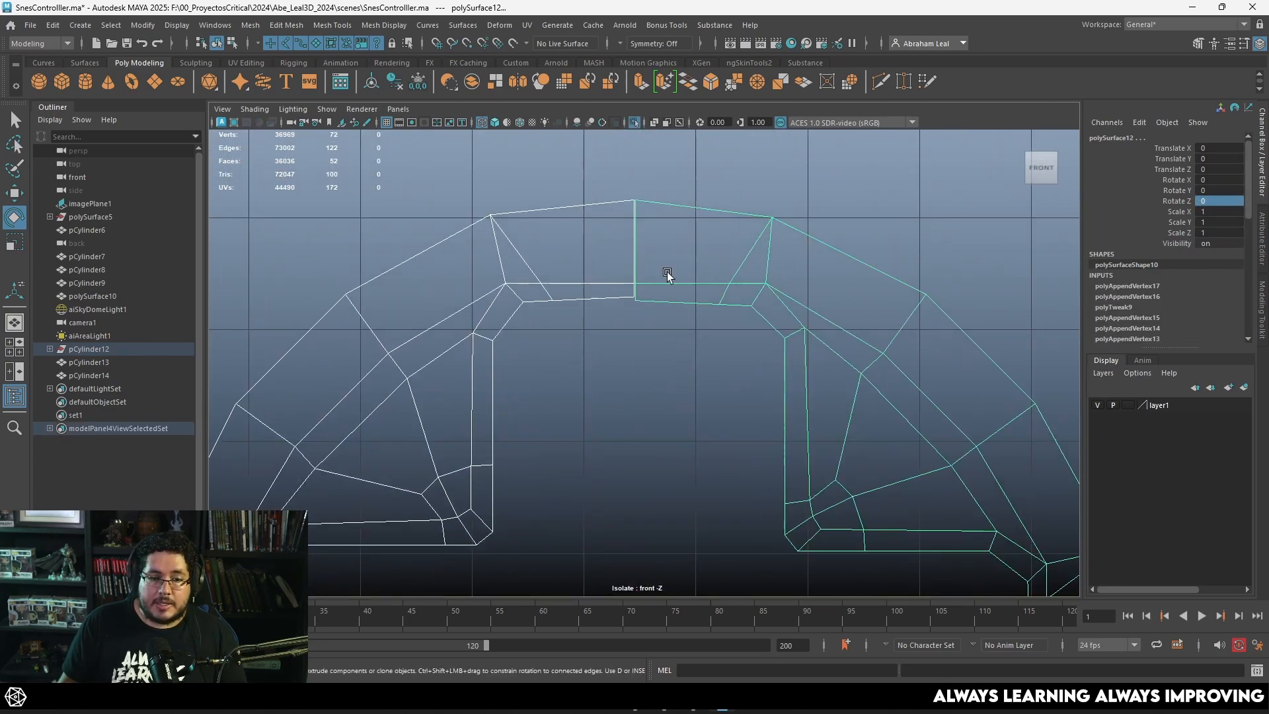
left_click(470, 84)
scroll(614, 267, "up", 3)
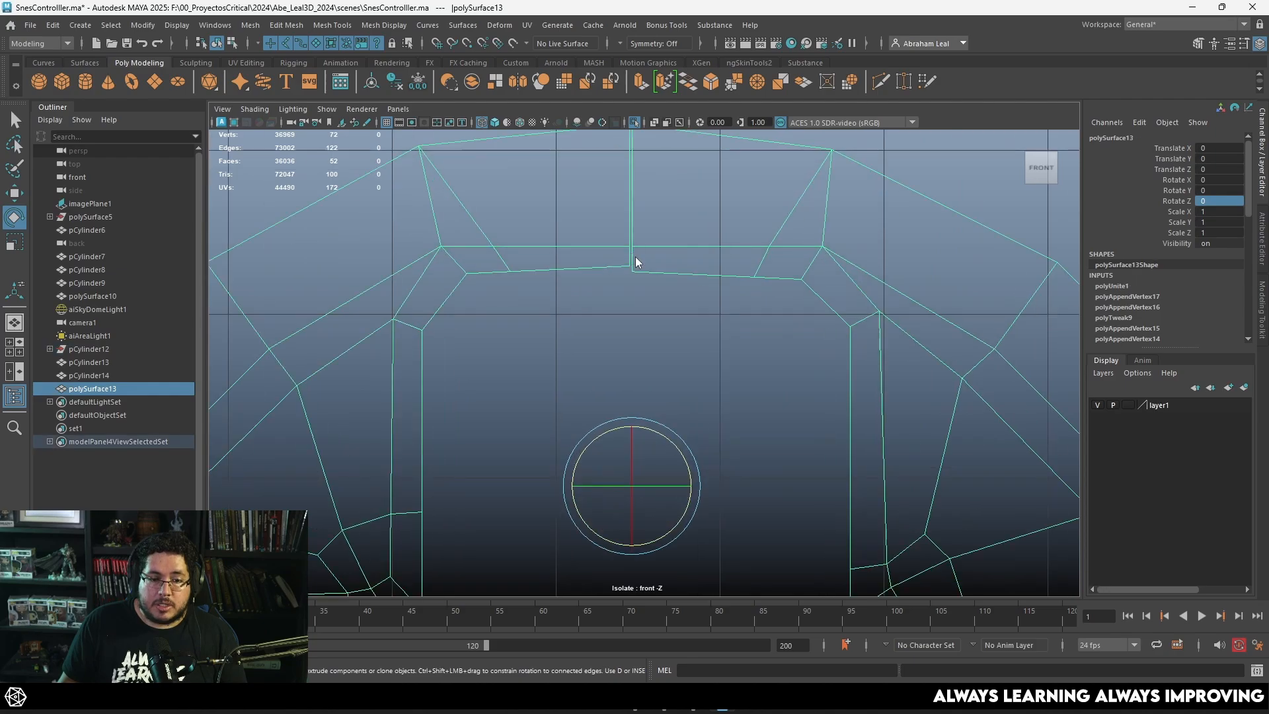
Step: Merge the pair of overlapping vertices at the inner end of the seam between the two quarters
right_click_drag(635, 257, 615, 255)
left_click_drag(651, 265, 628, 290)
key("ctrl+z")
key("q")
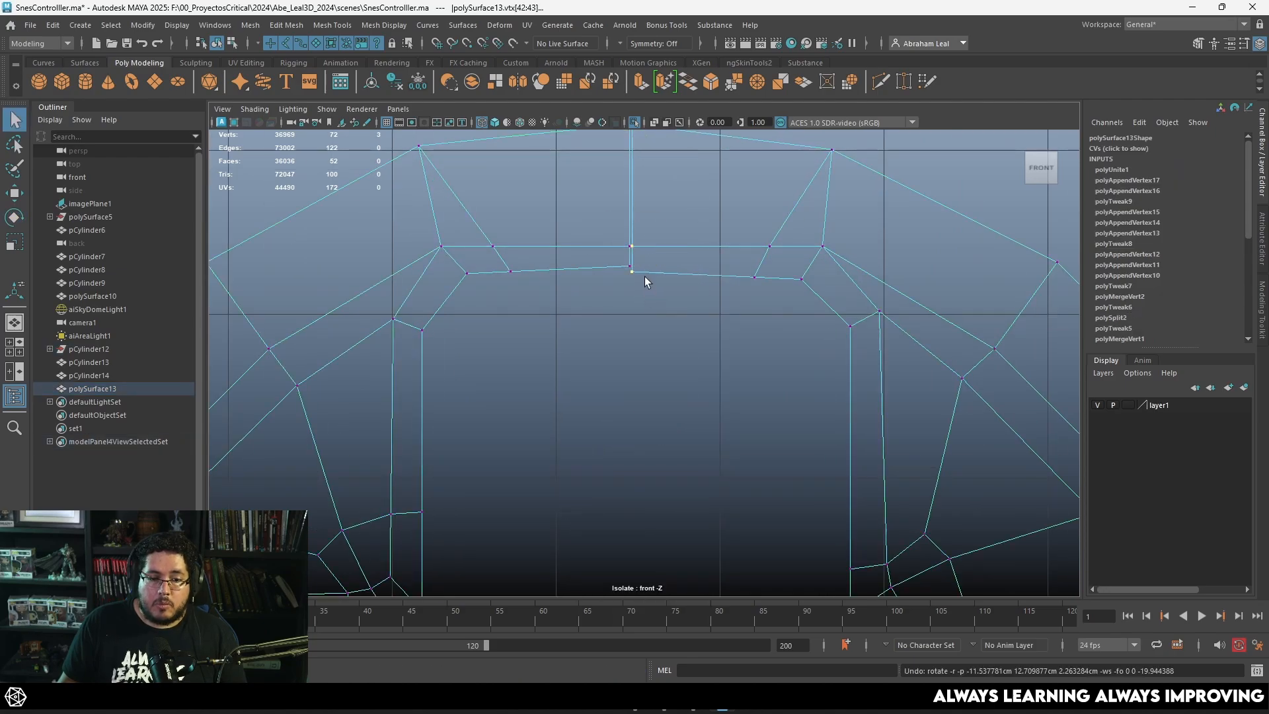
scroll(644, 276, "down", 4)
middle_click_drag(645, 276, 653, 326, "alt")
scroll(655, 344, "up", 5)
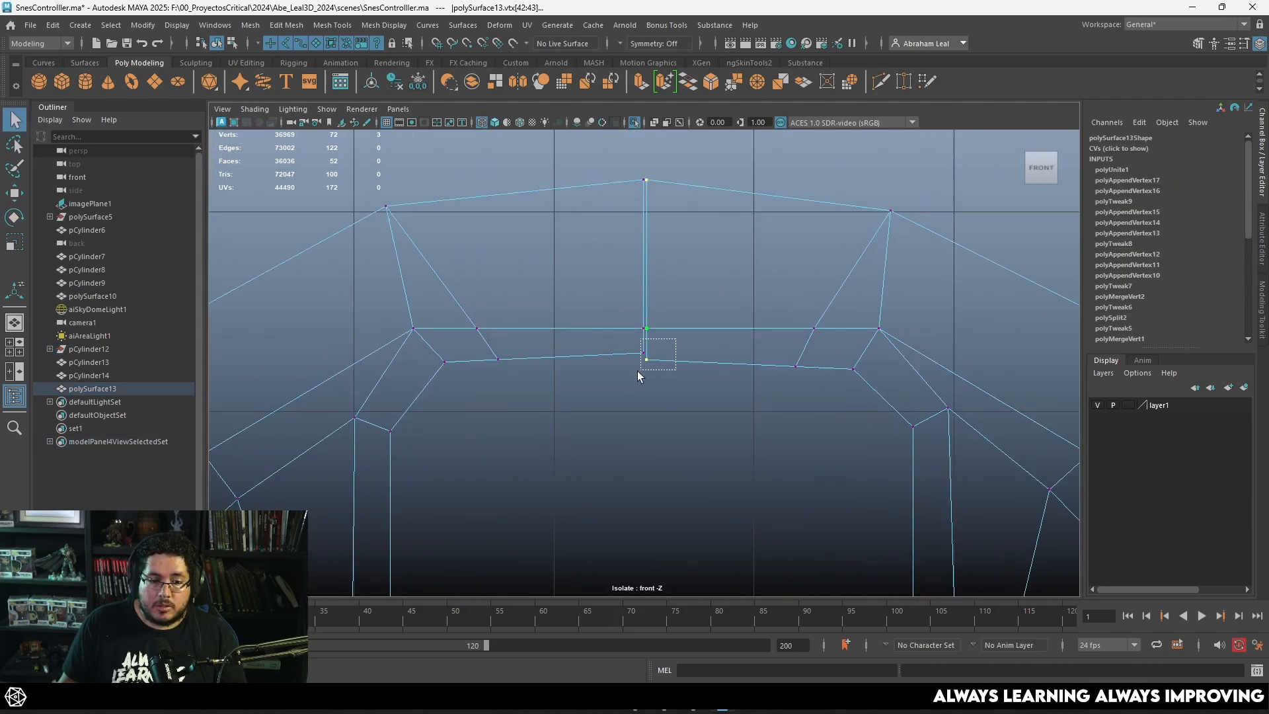
left_click(753, 82)
Step: Flatten the row of inner-edge vertices above the D-pad's upper arm into a straight horizontal line
left_click_drag(871, 344, 441, 399)
key("r")
left_click_drag(649, 304, 641, 403)
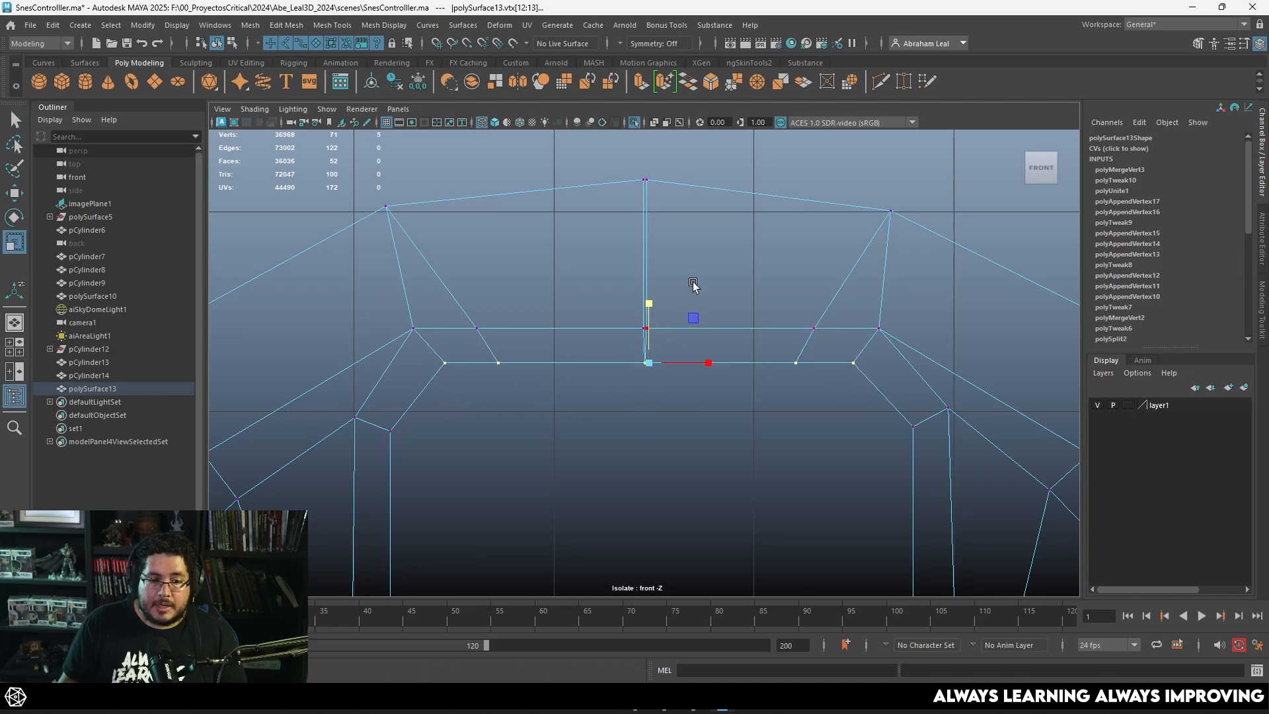
Step: Merge the middle and the outer vertex pairs along the seam between the two quarters
left_click_drag(695, 281, 600, 356)
left_click(759, 83)
left_click_drag(689, 146, 600, 207)
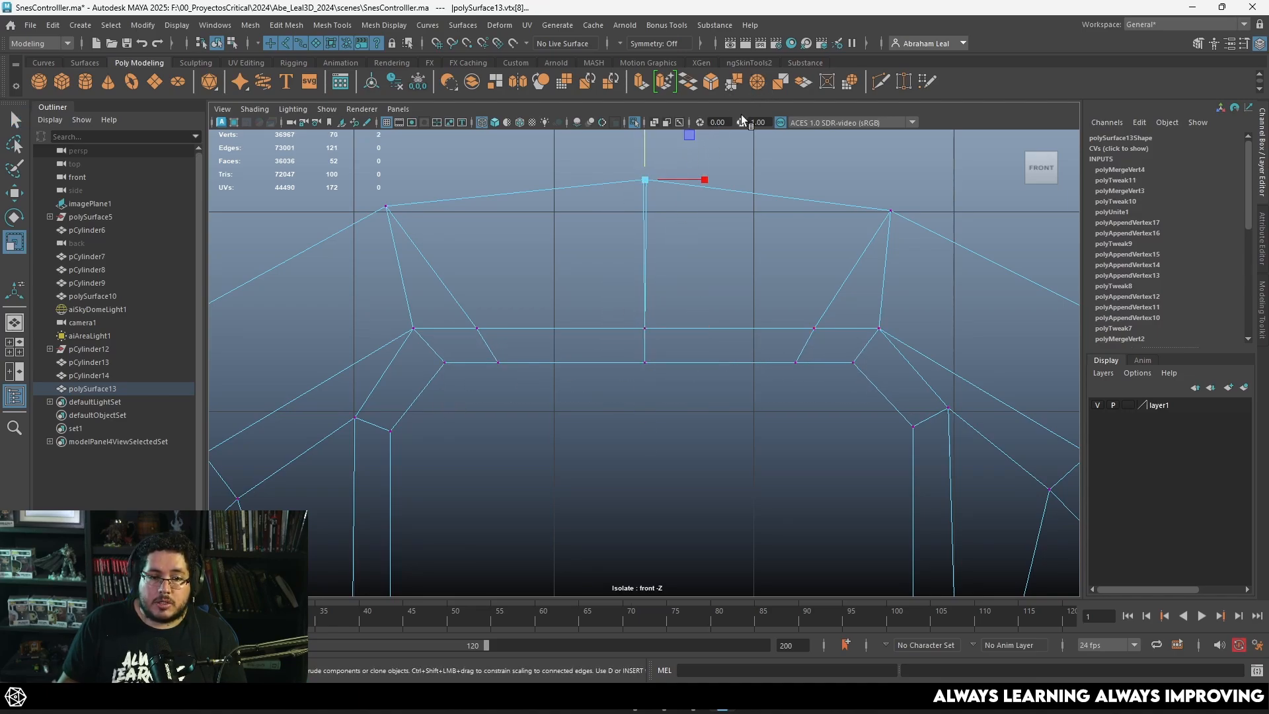
left_click(752, 85)
Step: Select the open border vertices at both lower ends of the half patch and flatten them vertically
scroll(732, 317, "down", 8)
middle_click_drag(731, 324, 719, 233, "alt")
scroll(718, 236, "up", 5)
left_click_drag(892, 347, 332, 394)
left_click_drag(608, 333, 608, 334)
Step: Mirror the half patch across the Y axis in the negative direction and show the result shaded in the perspective view
right_click_drag(760, 227, 805, 210)
left_click(867, 371)
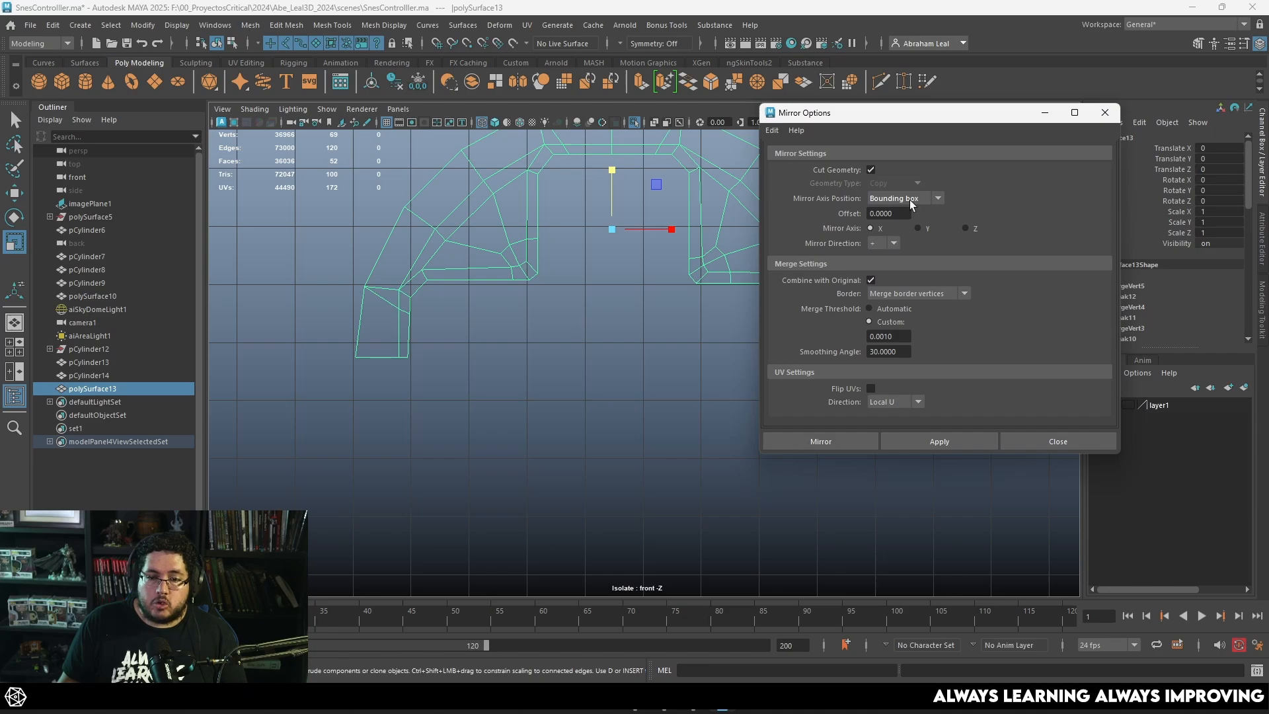
left_click(919, 228)
left_click(886, 244)
left_click(879, 259)
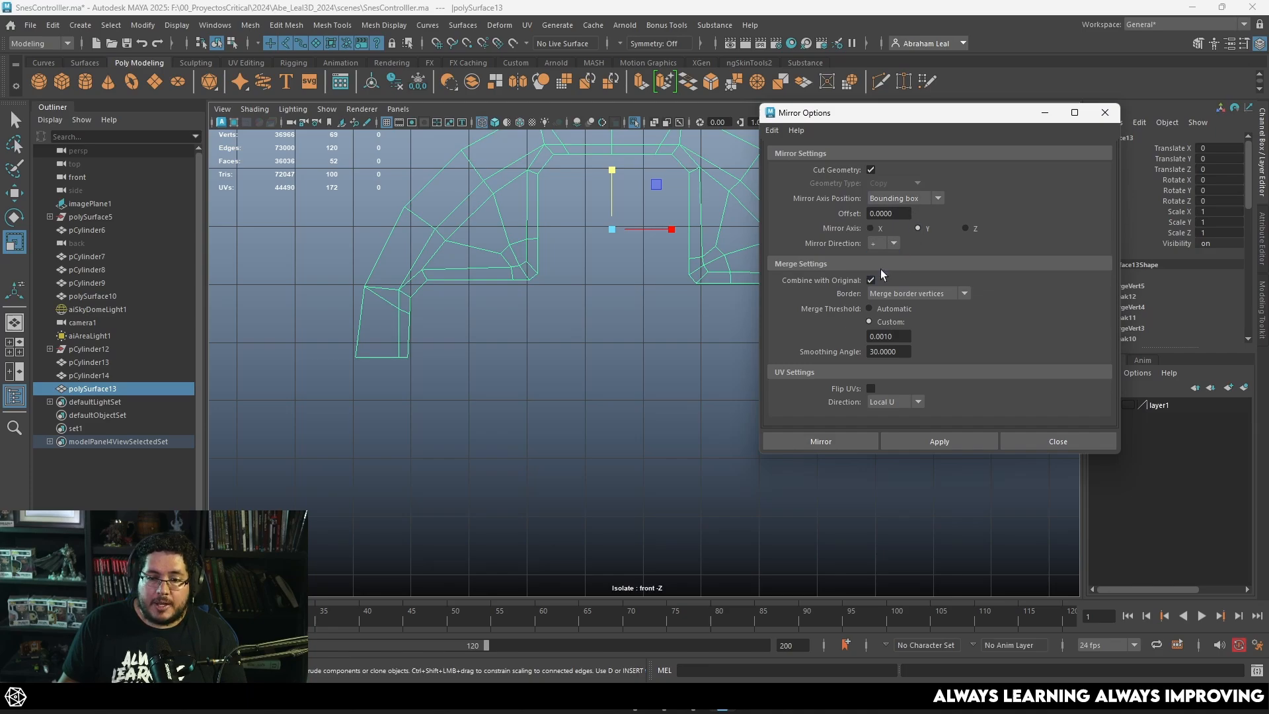
left_click(937, 440)
left_click(584, 301)
left_click(569, 286)
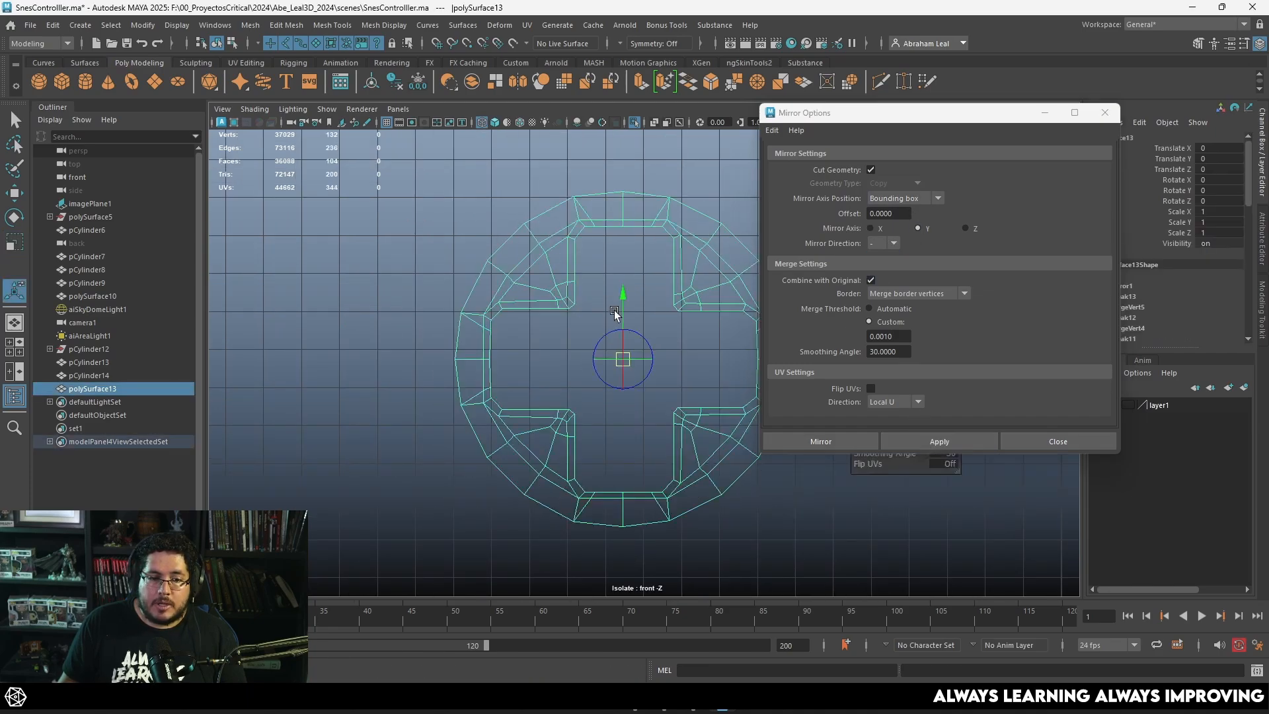
key("5")
key("space")
mouse_move(617, 310)
left_mouse_down()
mouse_move(612, 281)
mouse_move(666, 297)
mouse_move(684, 230)
left_mouse_up()
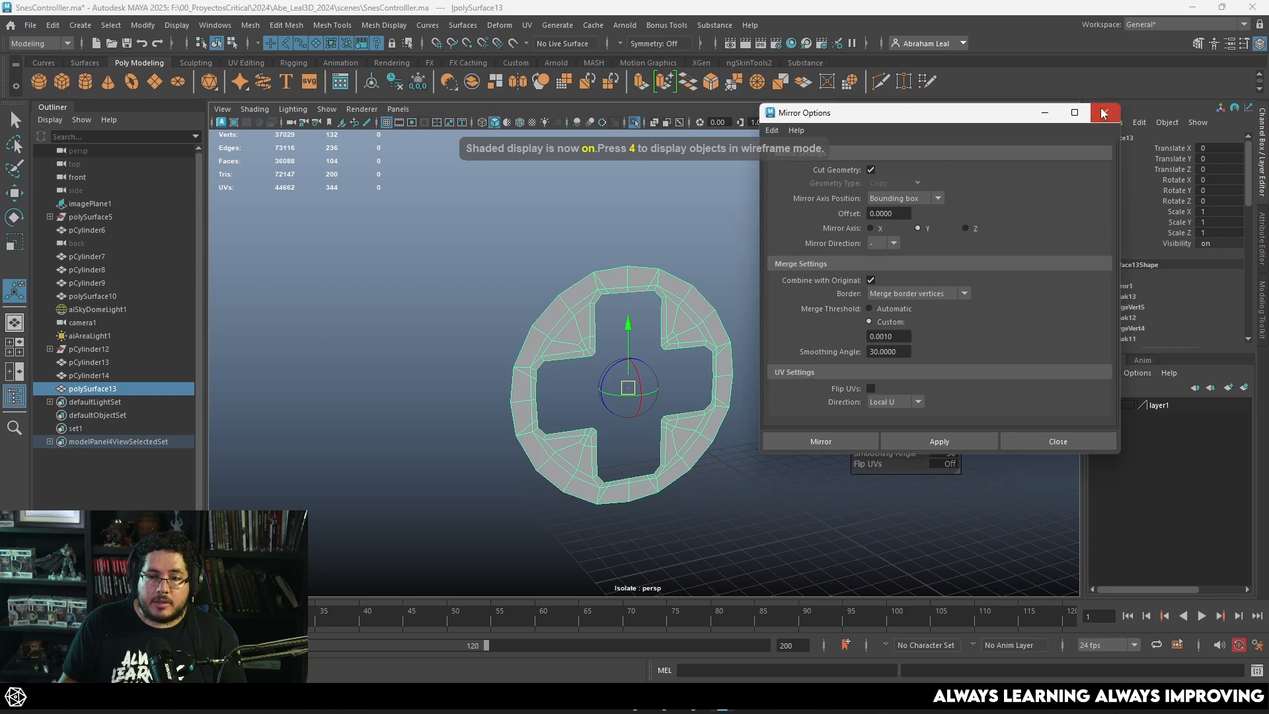
left_click(1105, 112)
Step: Isolate the controller body and delete the outer ring and the inner disc of faces filling its circular D-pad opening
left_click(633, 121)
scroll(627, 291, "up", 5)
left_click_drag(626, 291, 616, 309, "alt")
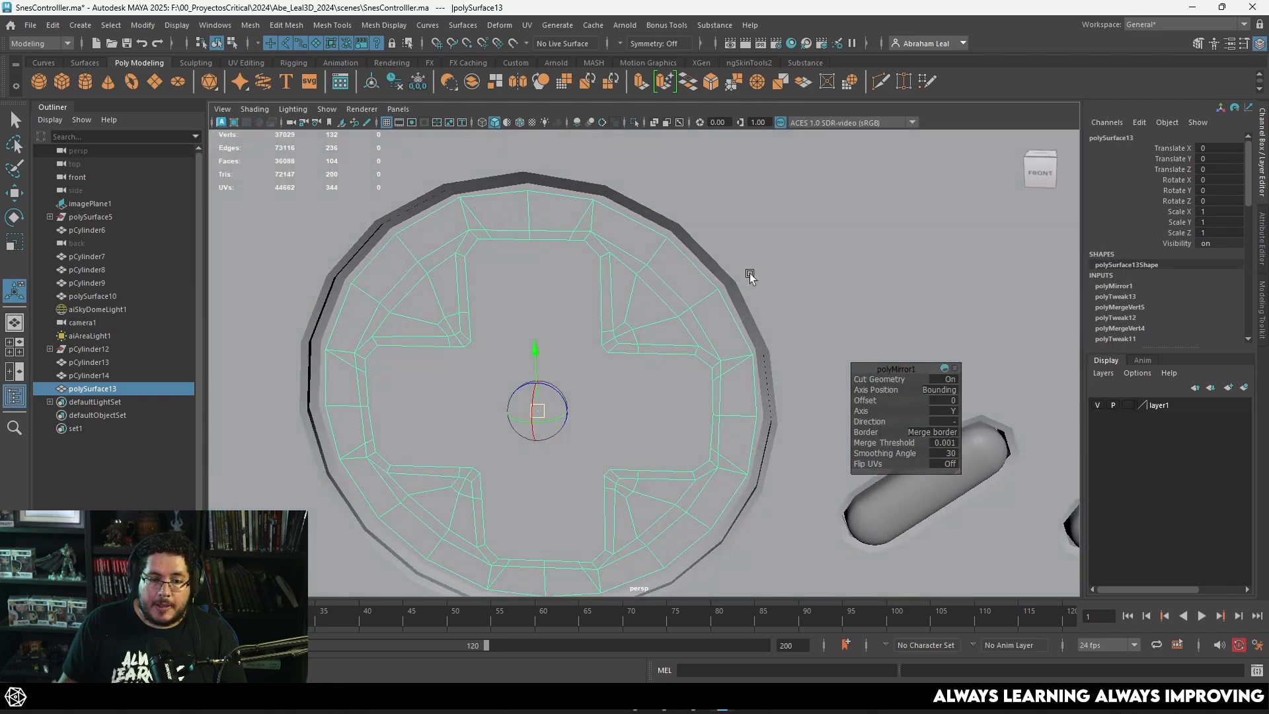
left_click(661, 141)
left_click(636, 123)
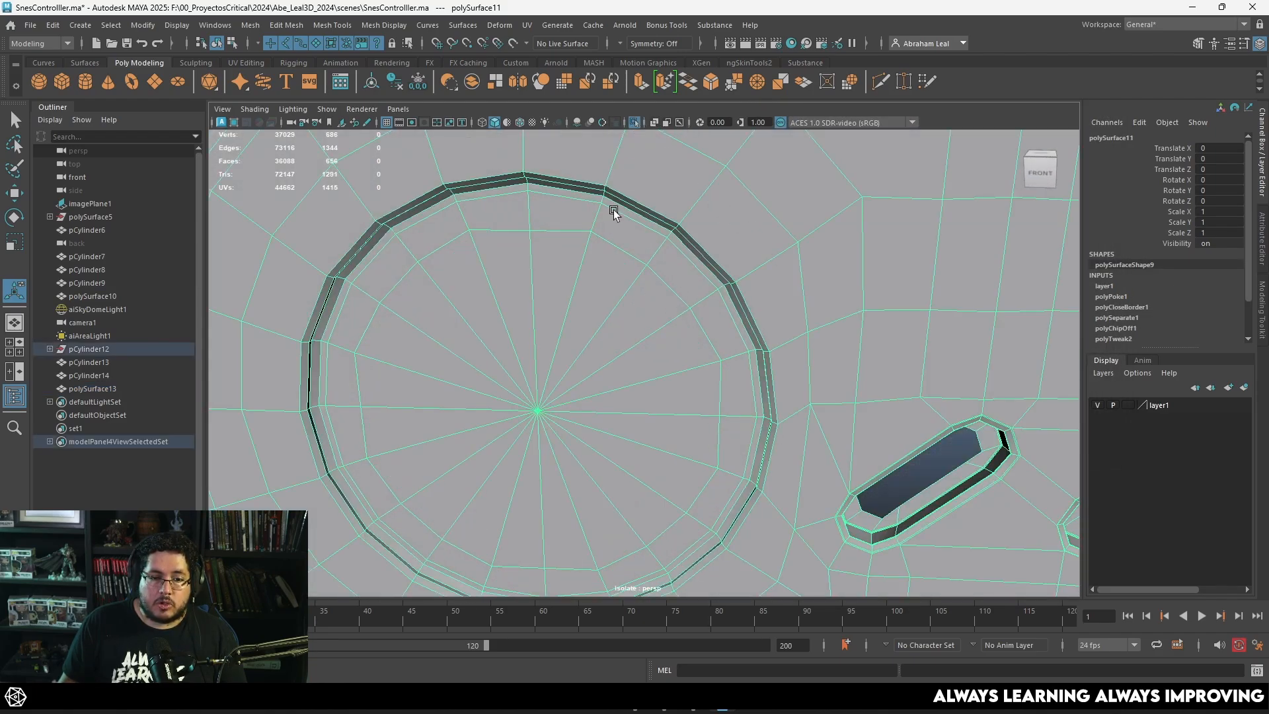
key("q")
right_click_drag(612, 214, 612, 234)
left_click(615, 232)
key("Delete")
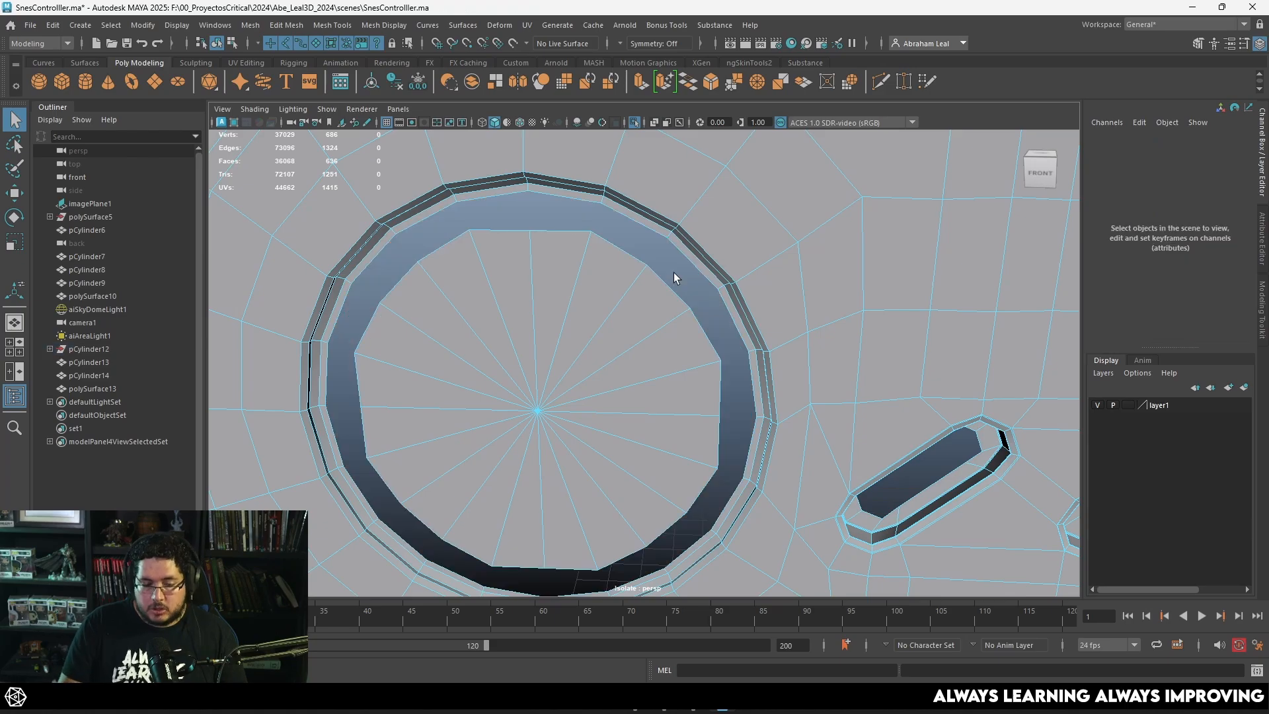
double_click(616, 301)
key("Delete")
key("F8")
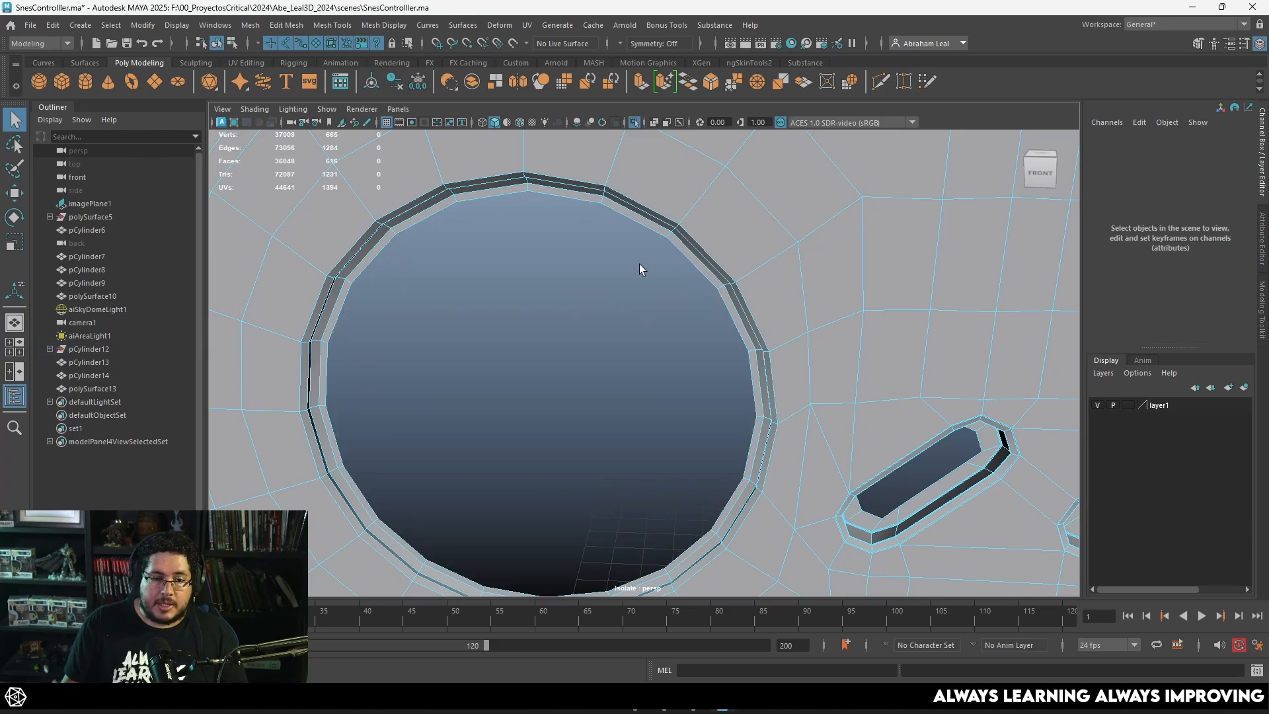
Step: Select the cross-shaped patch together with the controller body, isolate both and combine them into one mesh
left_click(636, 123)
left_click(620, 279)
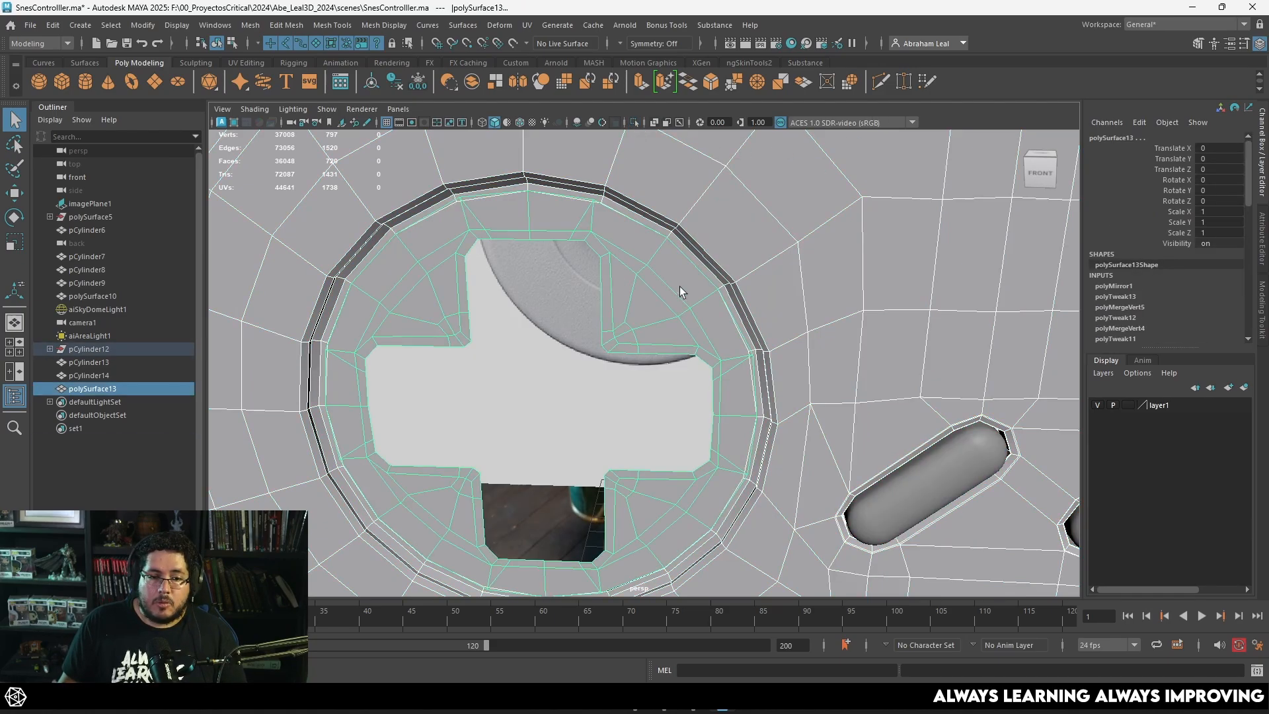
left_click_drag(680, 287, 617, 202, "alt")
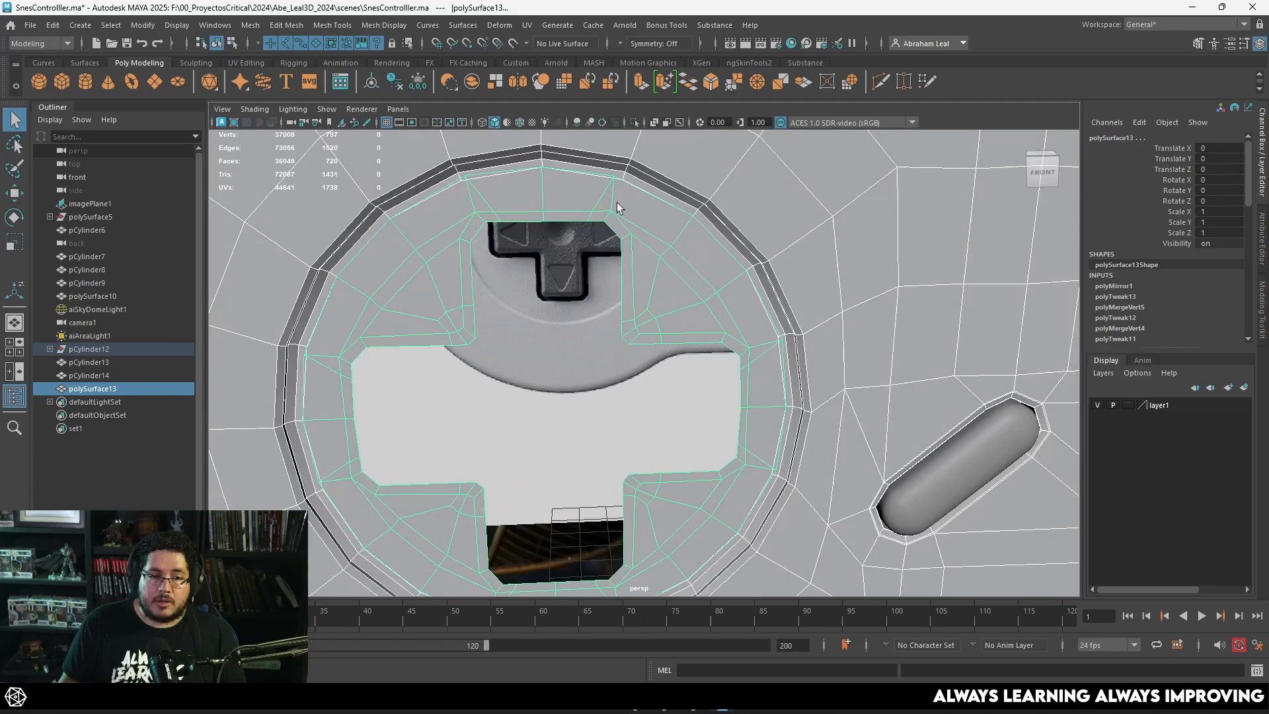
left_click(636, 122)
scroll(661, 198, "up", 5)
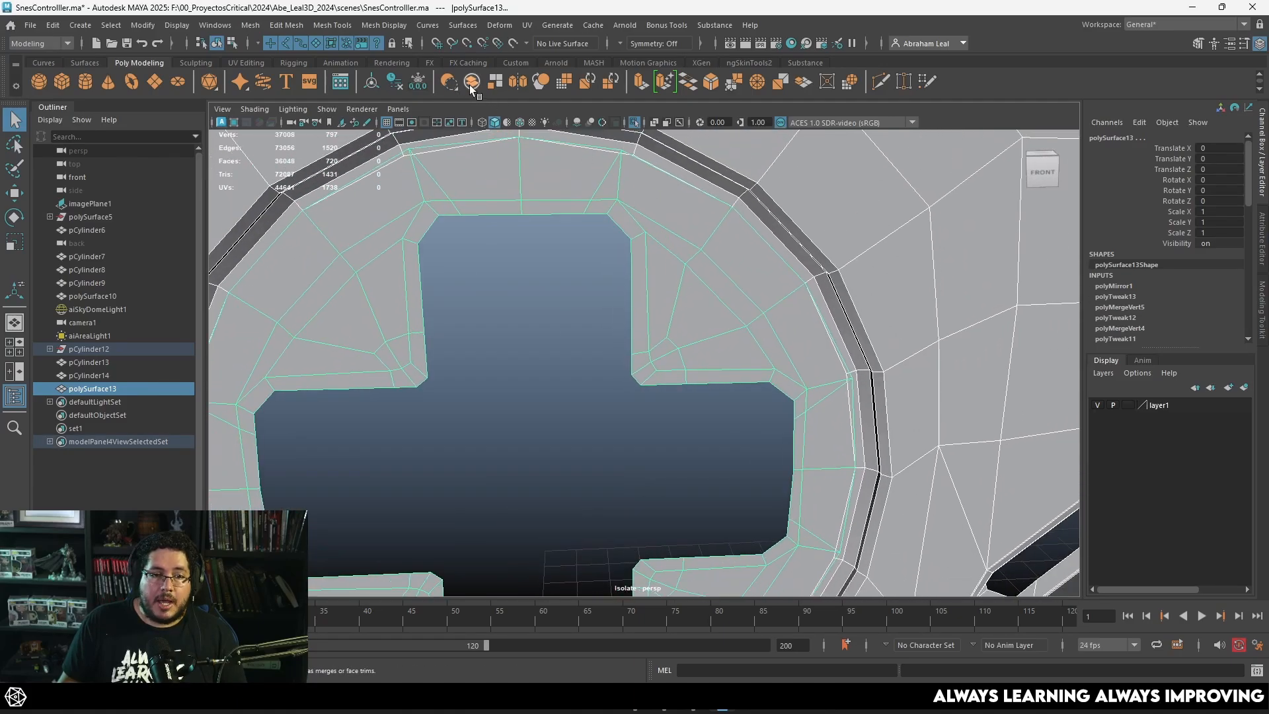
left_click(469, 86)
Step: In wireframe display, merge the overlapping patch and body vertices just right of the D-pad opening's top centre
middle_click_drag(651, 230, 688, 350, "alt")
scroll(660, 221, "up", 5)
right_click_drag(677, 210, 639, 198)
key("4")
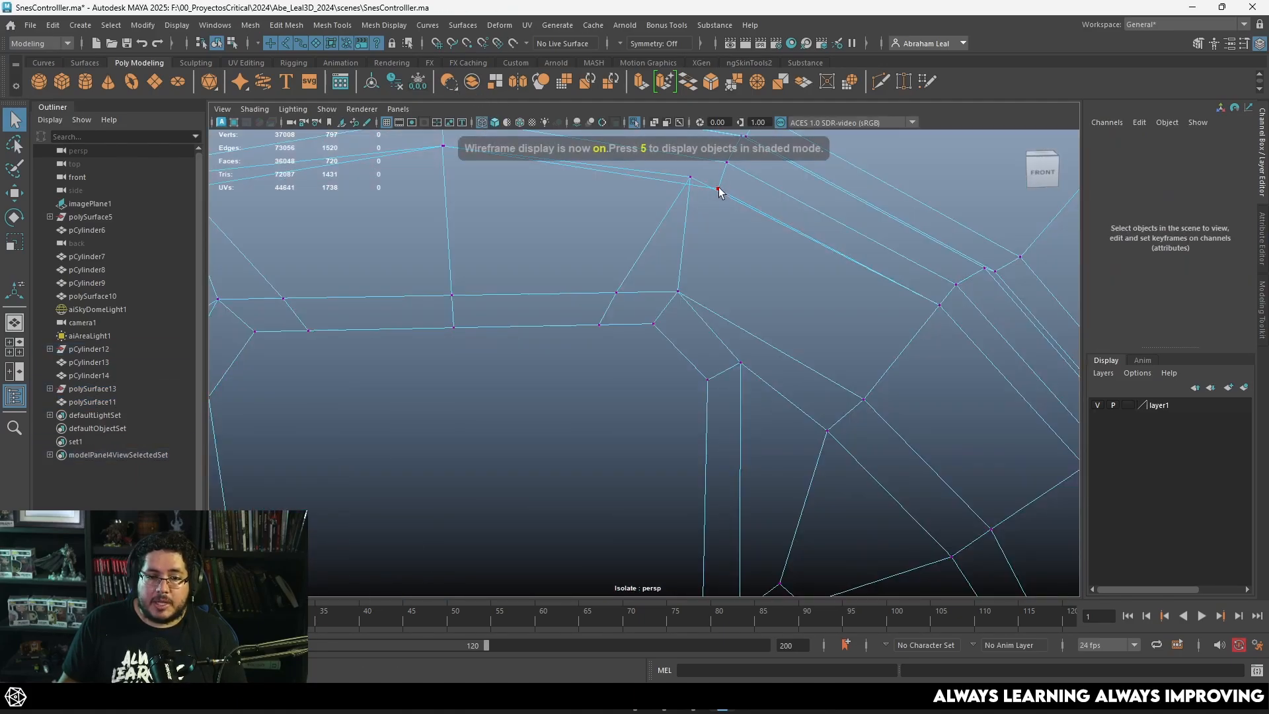
left_click_drag(672, 203, 668, 207)
middle_click_drag(667, 206, 727, 290, "alt")
left_click(758, 80)
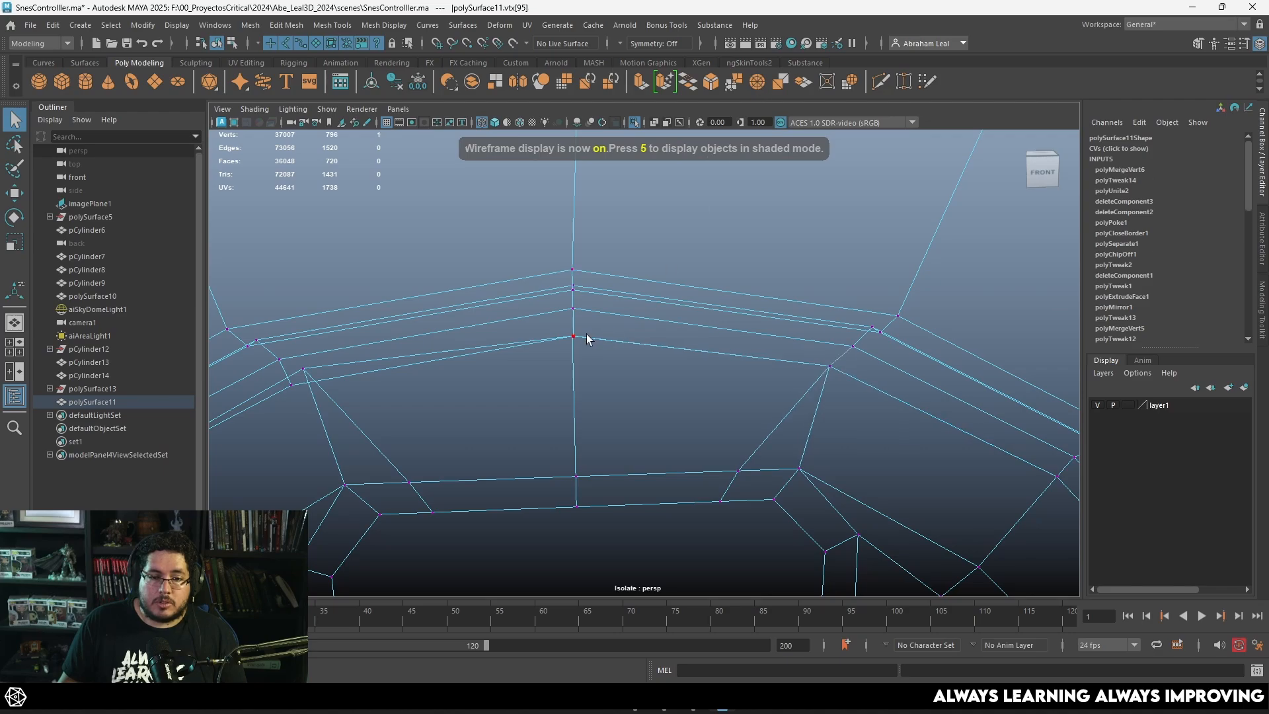
Step: Merge the overlapping patch and body vertices at the opening's top centre and just left of it
middle_click_drag(474, 392, 534, 303, "alt")
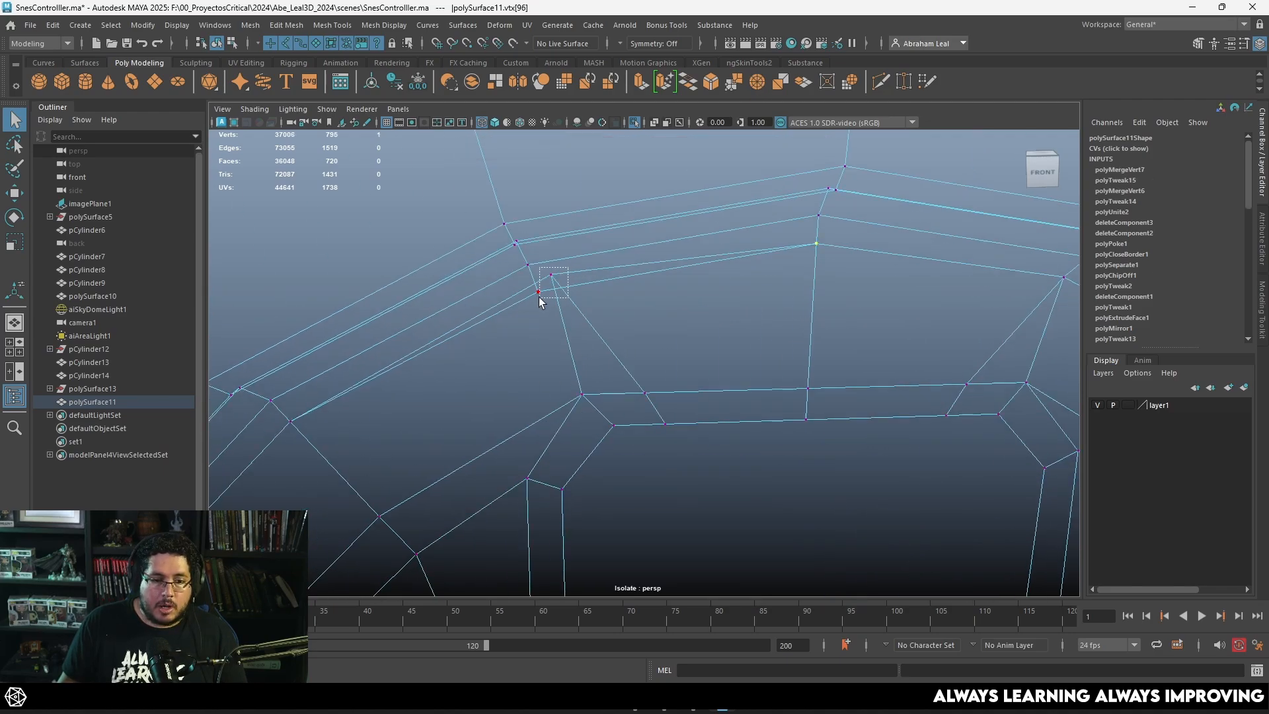
left_click_drag(539, 297, 519, 317)
key("g")
middle_click_drag(237, 487, 513, 325, "alt")
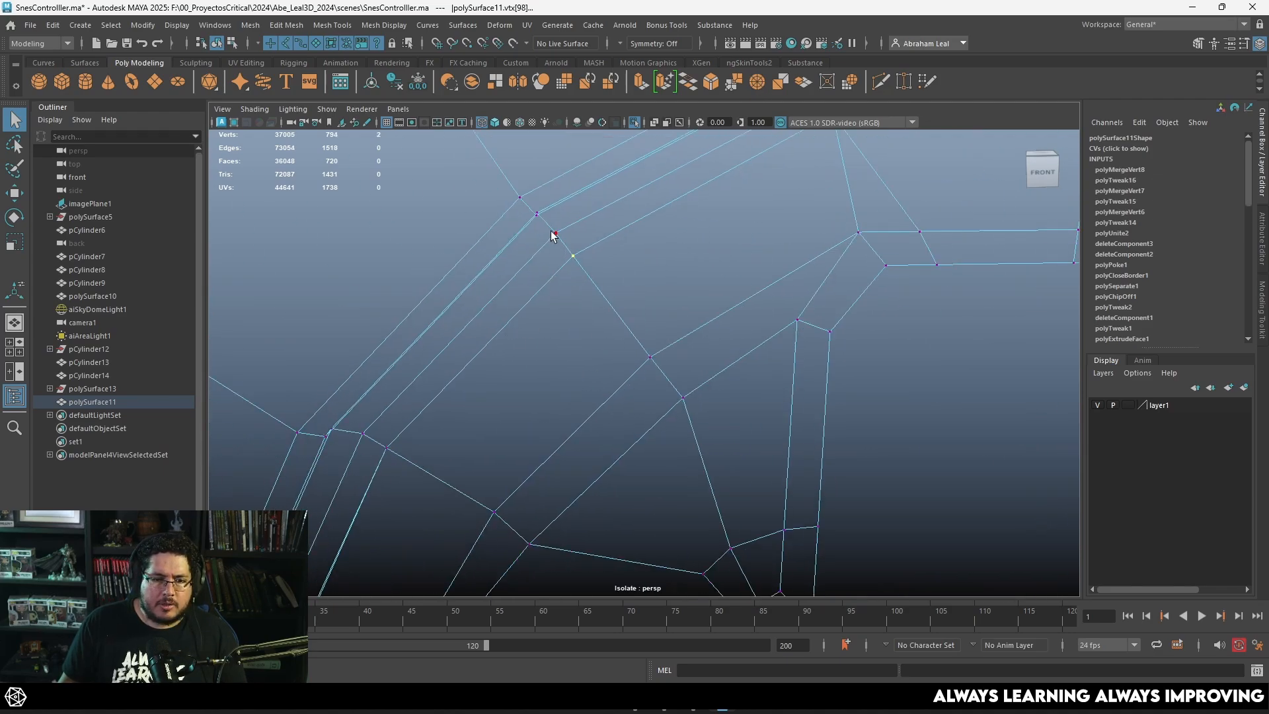
left_click(536, 213)
middle_click_drag(536, 218, 565, 326, "alt")
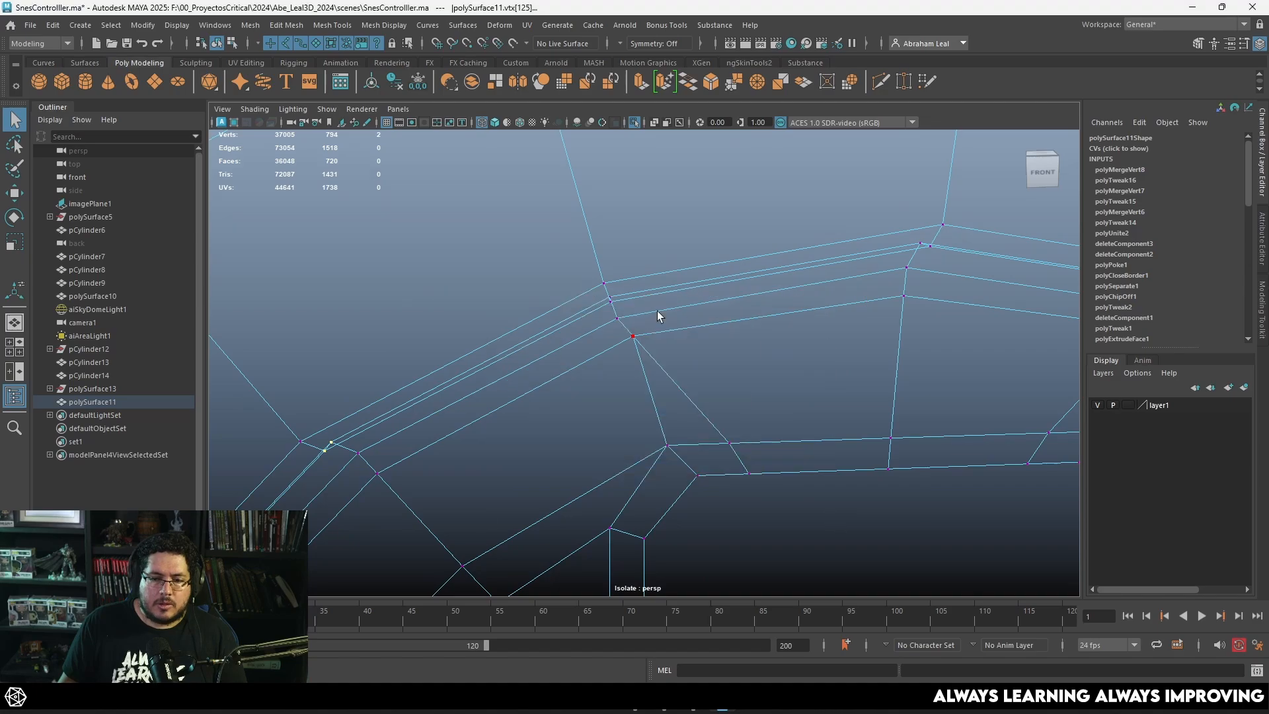
Step: Check the joined rim in shaded smooth preview, then return to unsmoothed wireframe display
key("5")
left_click_drag(657, 314, 663, 275, "alt")
middle_click_drag(663, 275, 709, 228, "alt")
right_click_drag(708, 228, 644, 284, "alt")
key("3")
middle_click_drag(610, 307, 651, 305, "alt")
key("4")
key("1")
Step: Merge the overlapping patch and body vertex pairs down the left side of the D-pad opening's rim
left_click_drag(556, 262, 520, 304)
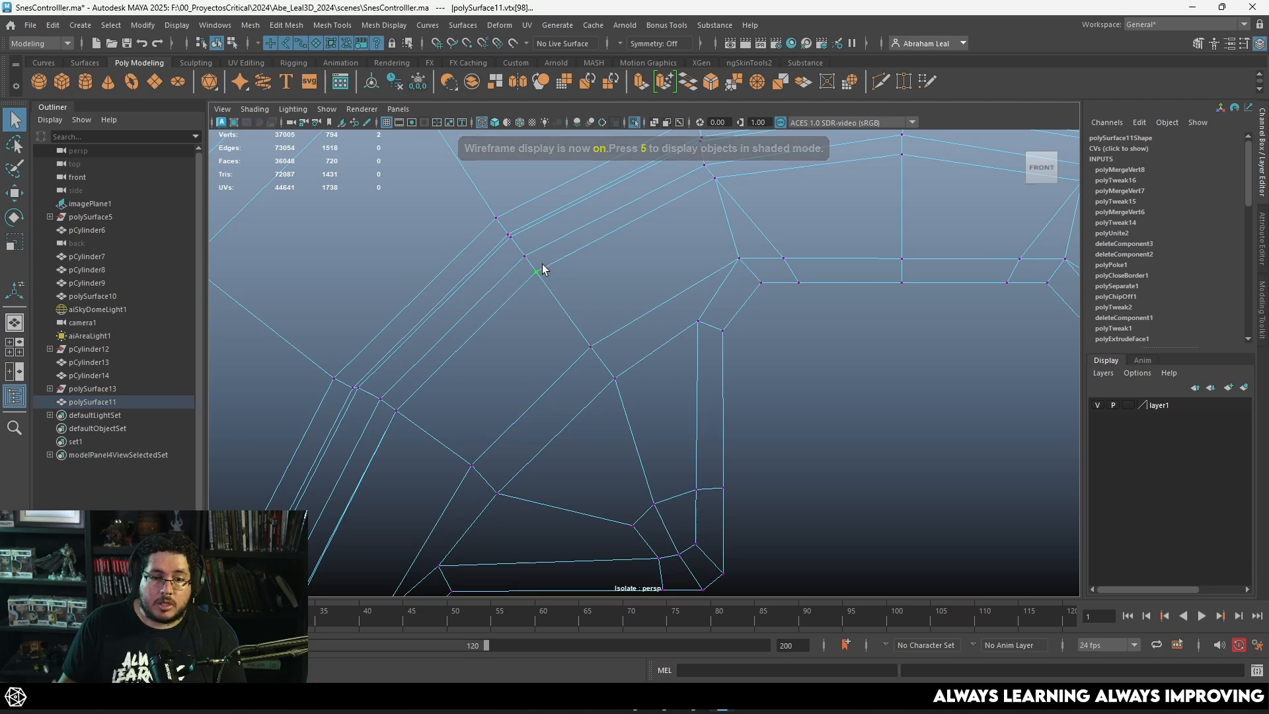
left_click_drag(511, 318, 479, 318, "alt")
left_click(471, 298)
middle_click_drag(468, 421, 618, 170, "alt")
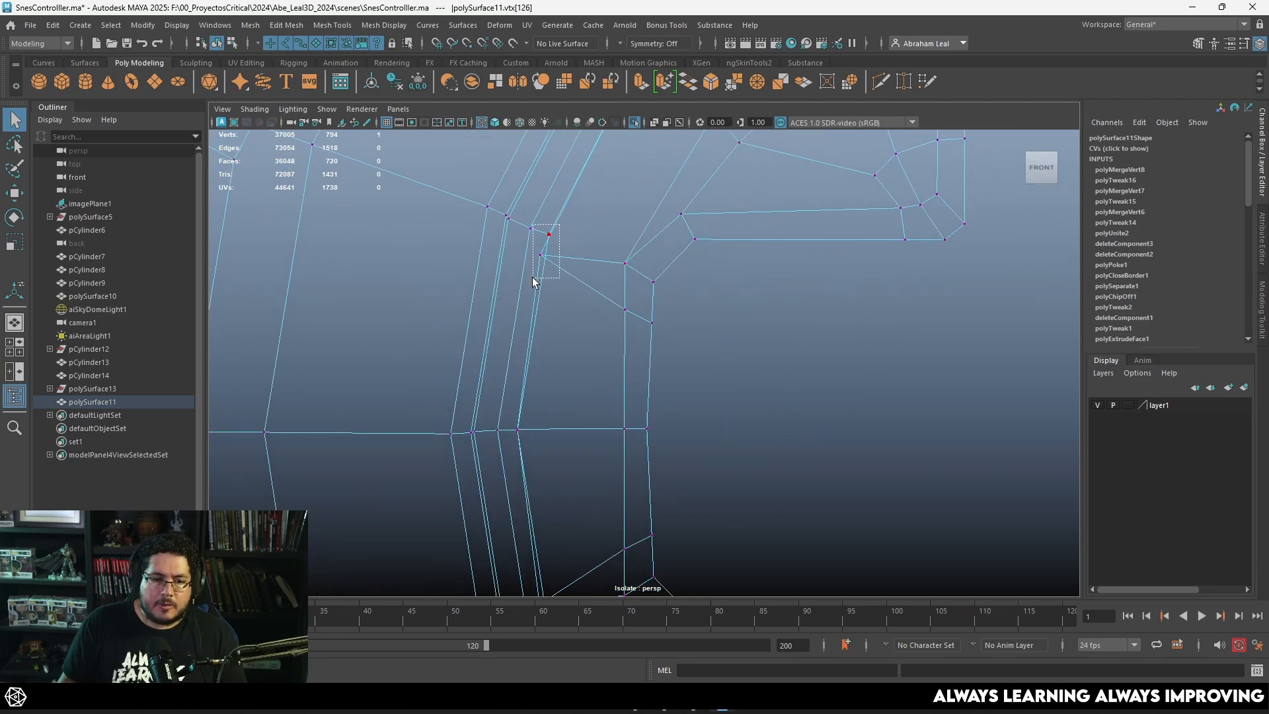
left_click(757, 84)
left_click_drag(518, 434, 515, 441)
key("g")
middle_click_drag(548, 456, 534, 180, "alt")
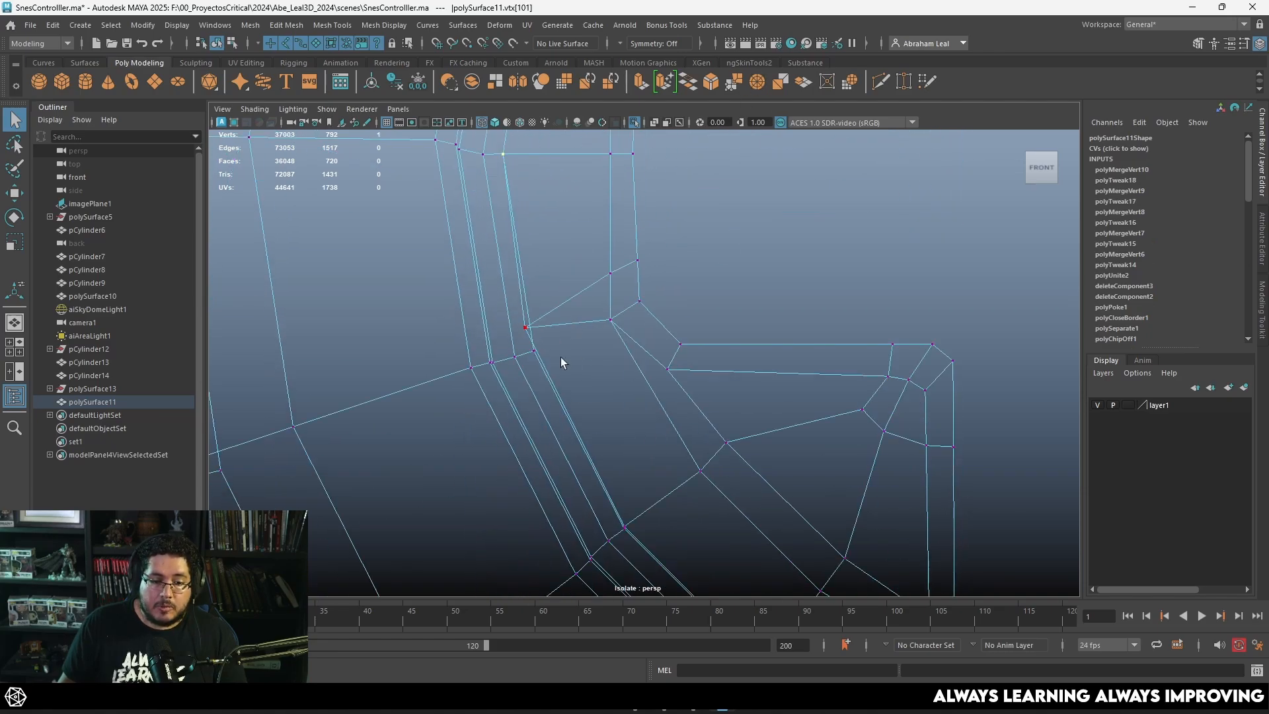
key("g")
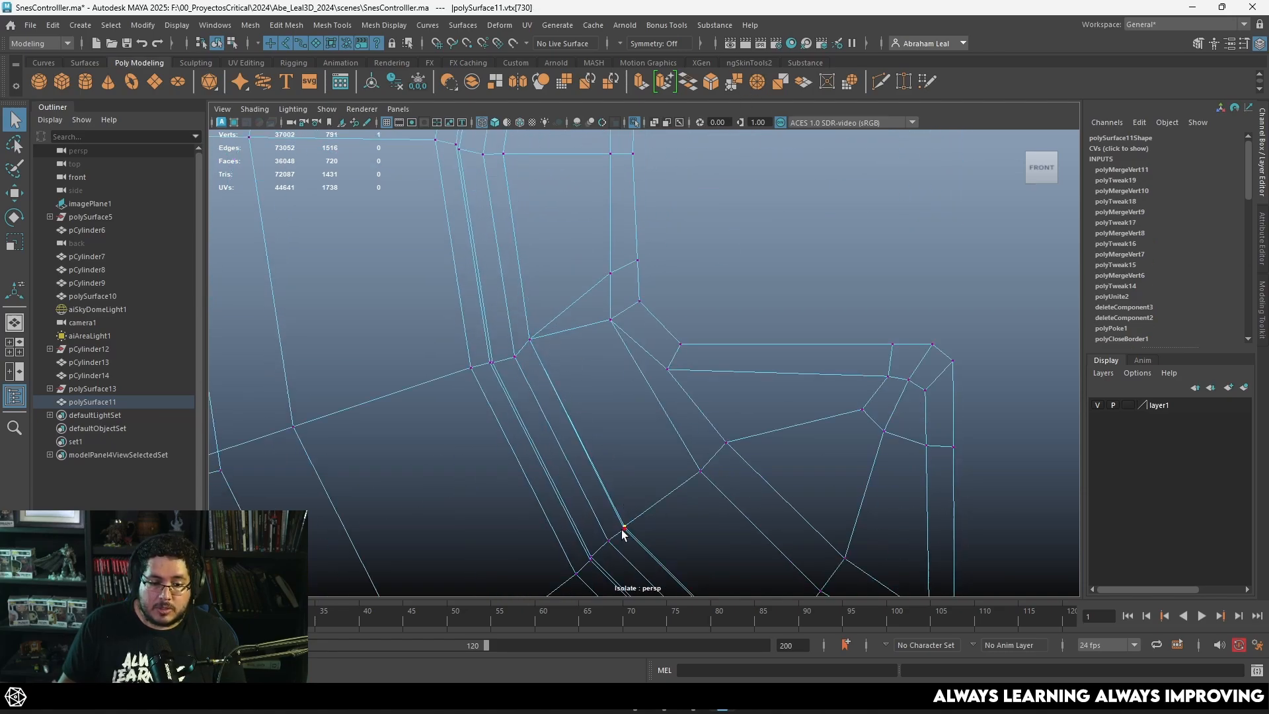
left_click_drag(618, 543, 621, 541)
key("g")
Step: Merge the overlapping patch and body vertex pairs along the bottom of the D-pad opening's rim
middle_click_drag(703, 526, 550, 296, "alt")
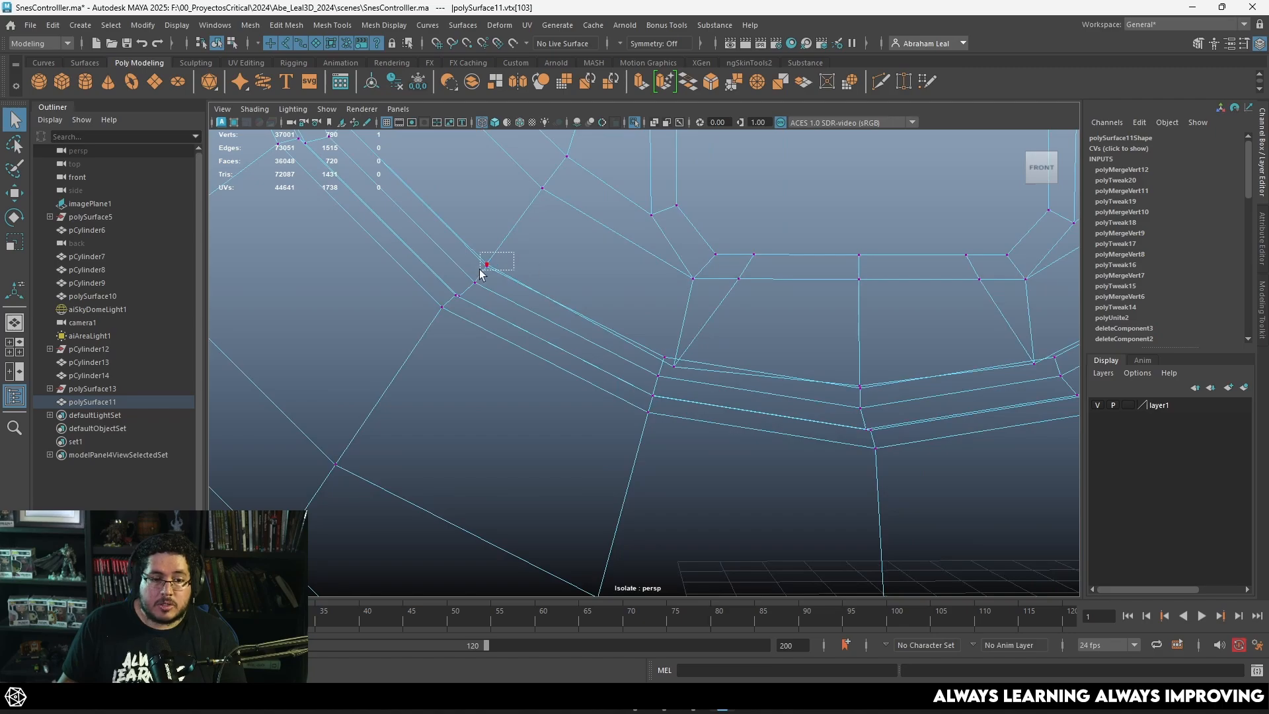
left_click_drag(480, 269, 481, 269)
key("g")
left_click_drag(656, 370, 657, 370)
key("g")
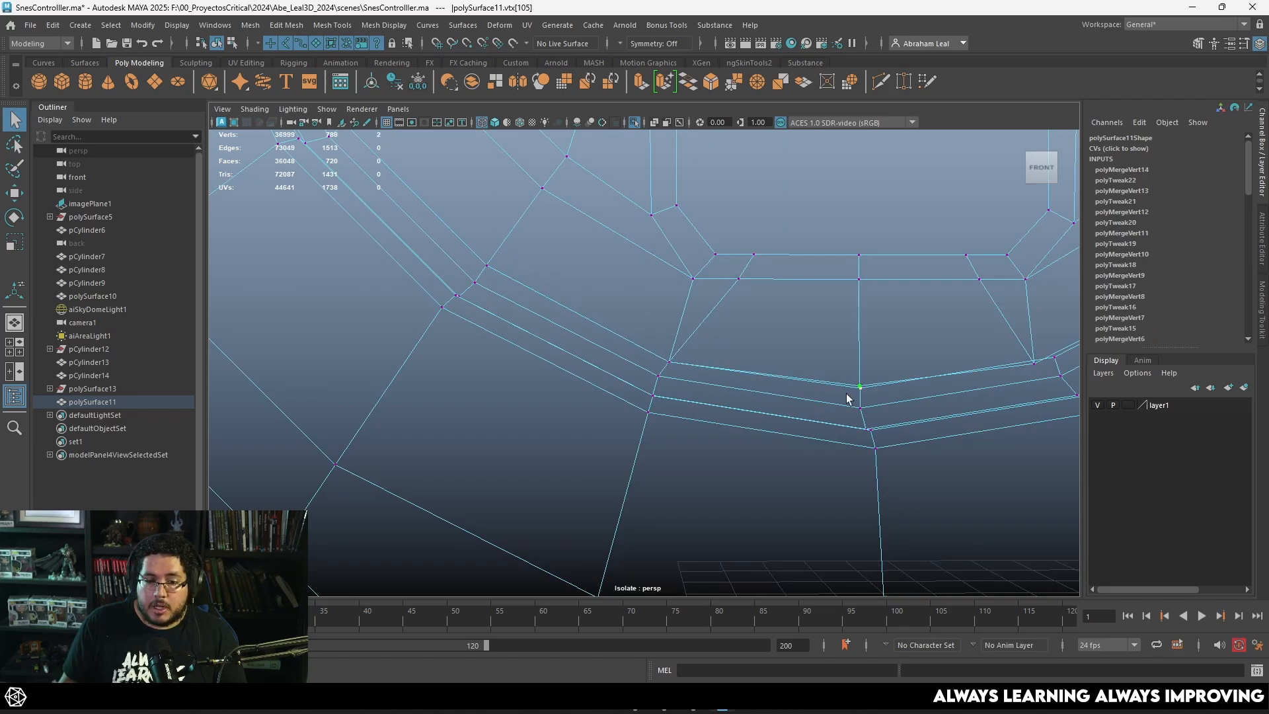
middle_click_drag(982, 358, 761, 388, "alt")
left_click_drag(725, 410, 725, 410)
key("g")
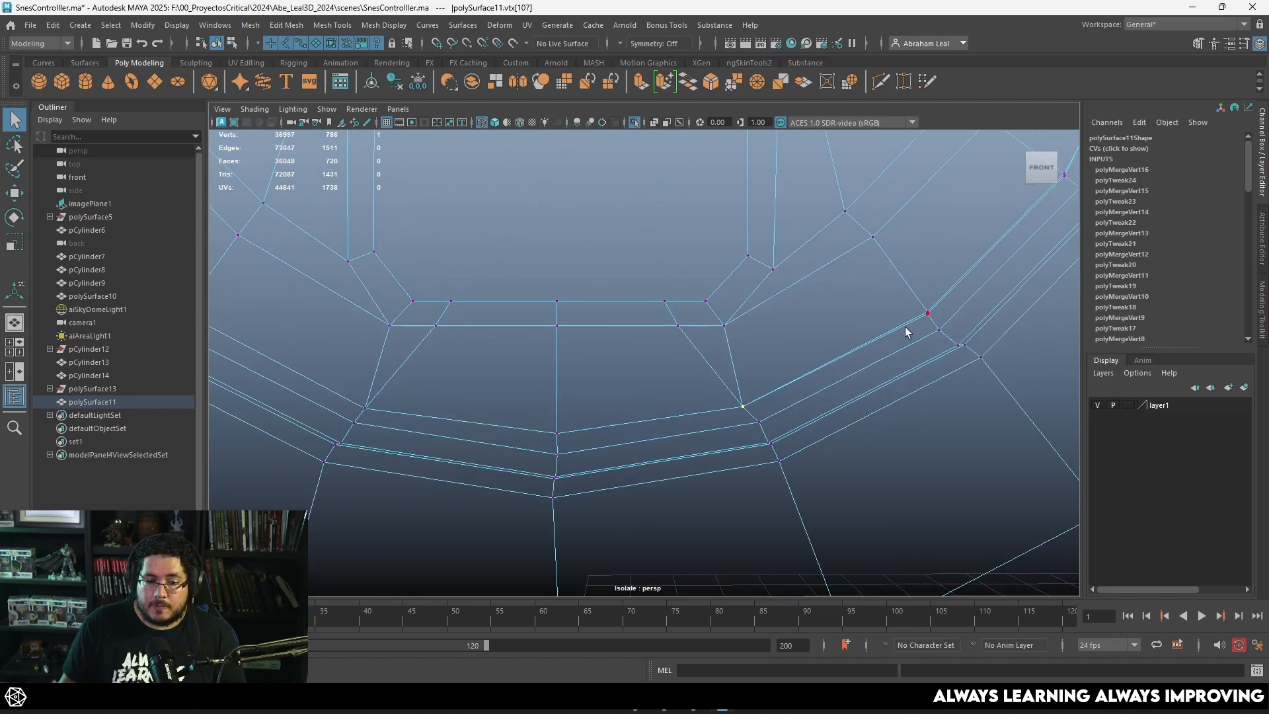
left_click_drag(904, 332, 904, 331)
key("g")
Step: Merge the overlapping rim vertex pairs from the lower right of the D-pad opening up to its right-hand midpoint
middle_click_drag(898, 313, 628, 476, "alt")
left_click_drag(803, 321, 774, 344)
key("g")
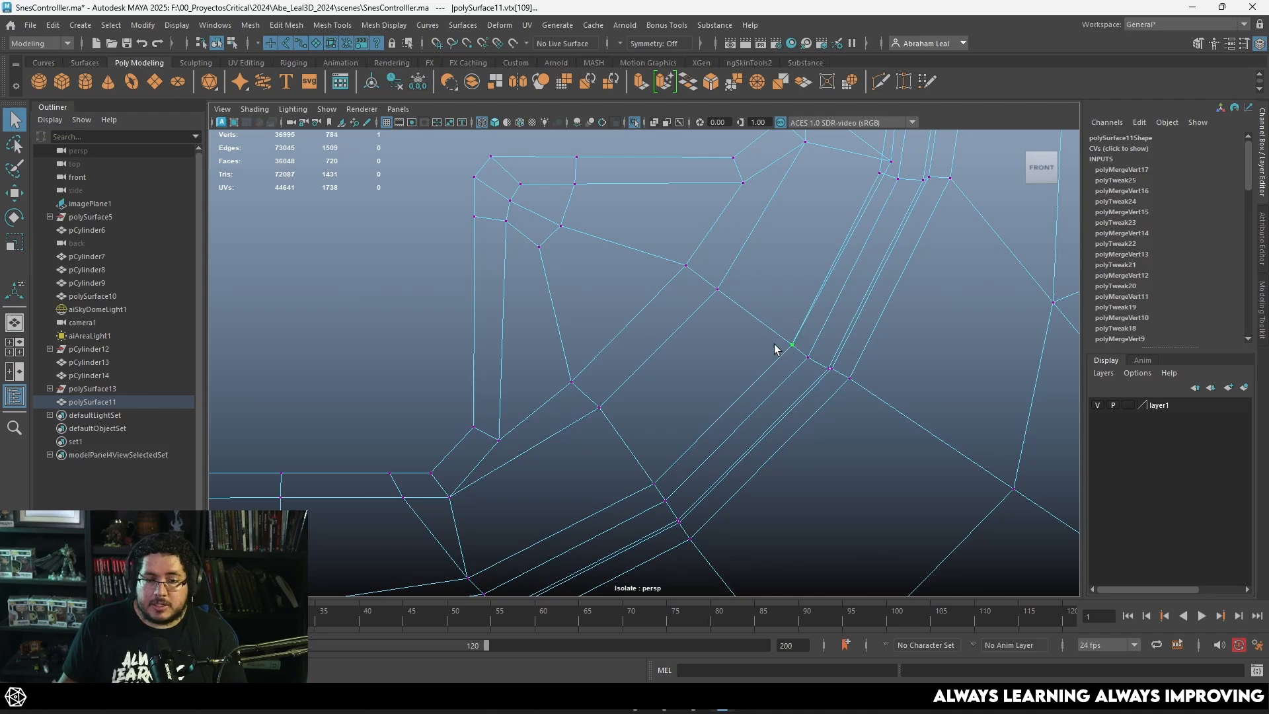
middle_click_drag(773, 343, 649, 527, "alt")
left_click_drag(768, 321, 740, 360)
key("g")
middle_click_drag(792, 154, 725, 318, "alt")
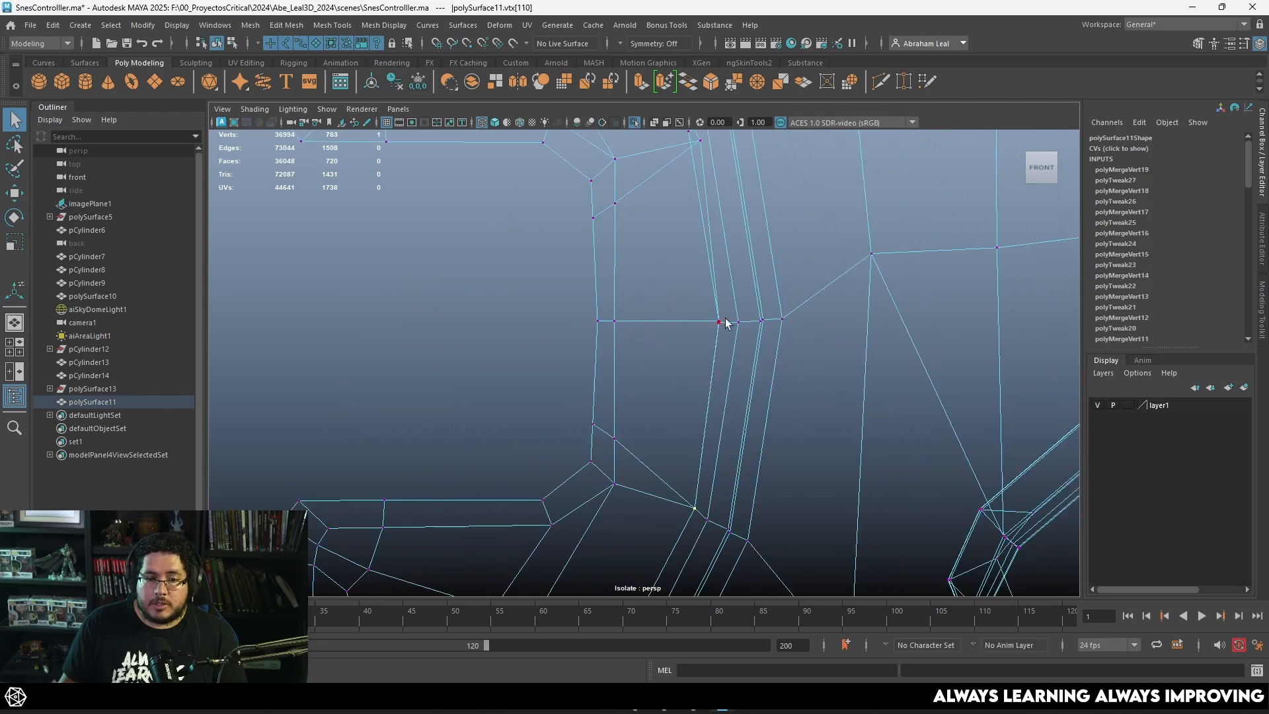
key("g")
Step: Merge the remaining overlapping vertex pairs along the upper right of the D-pad opening's rim
middle_click_drag(703, 137, 724, 357, "alt")
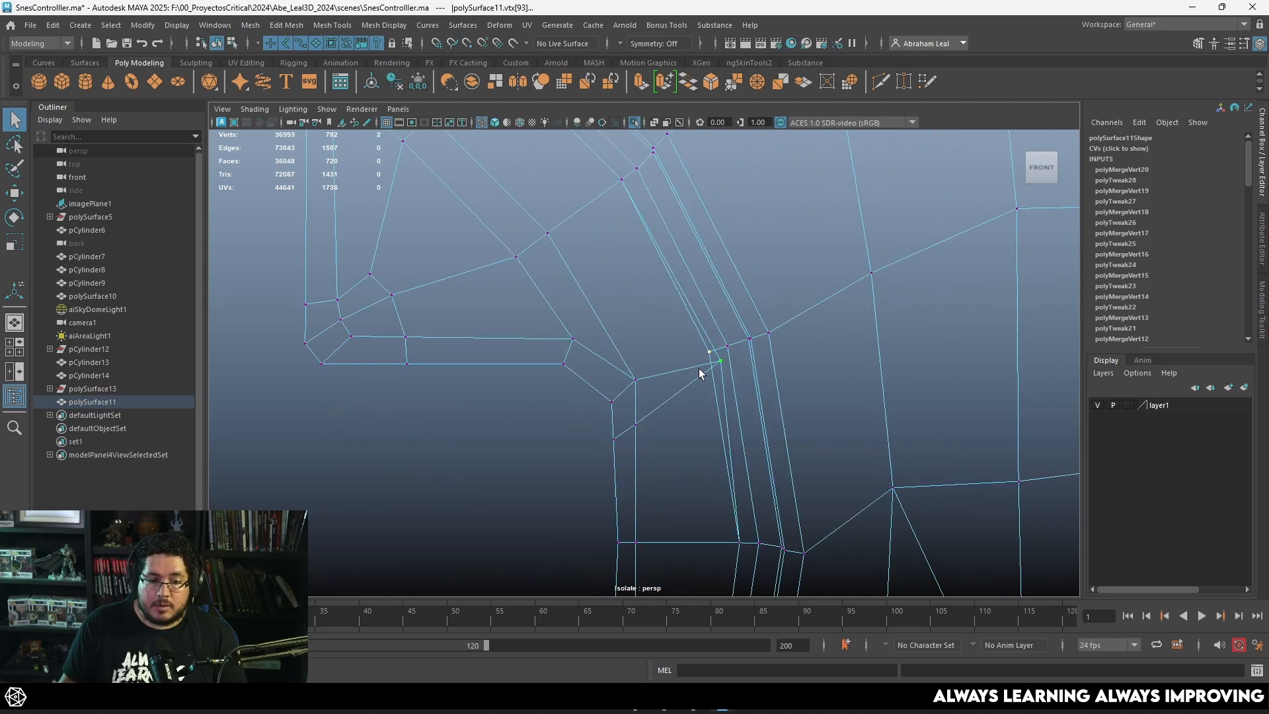
key("g")
middle_click_drag(649, 269, 680, 391, "alt")
left_click_drag(669, 291, 637, 311)
key("g")
middle_click_drag(571, 225, 601, 326, "alt")
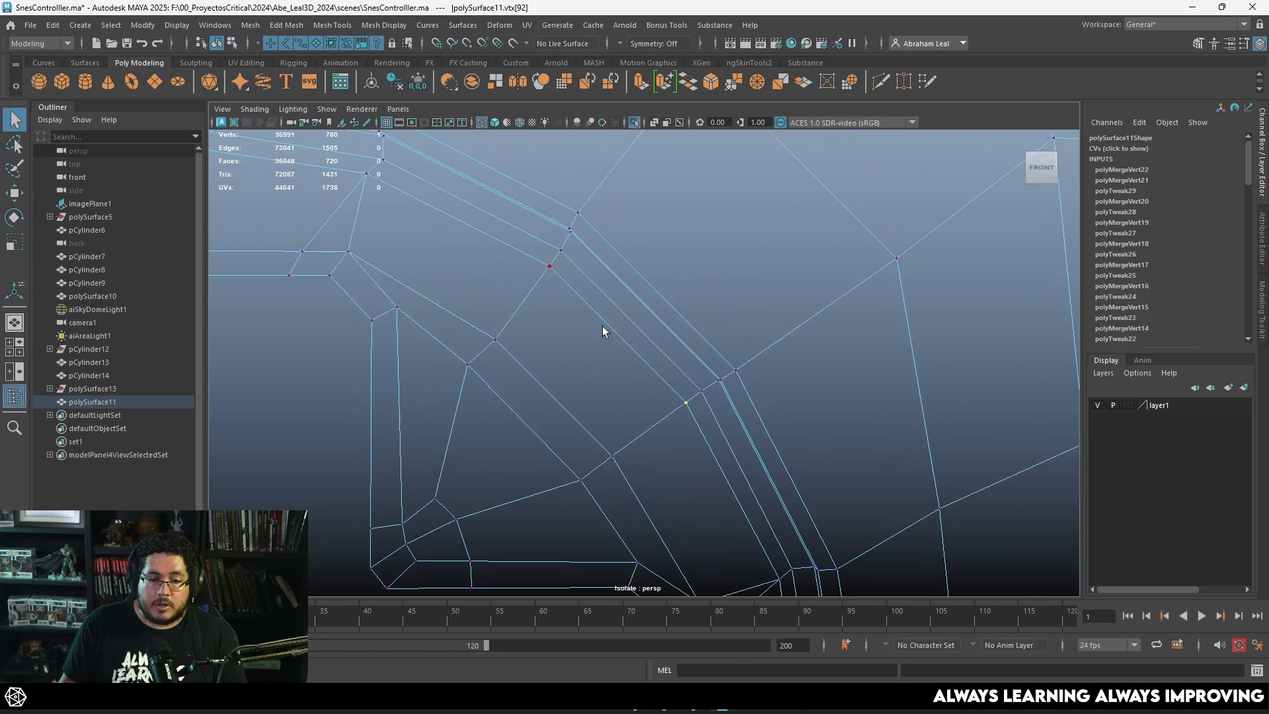
left_click_drag(527, 286, 530, 288)
key("g")
Step: Show the controller body in shaded smooth preview and return to object selection to examine the D-pad recess
key("3")
key("5")
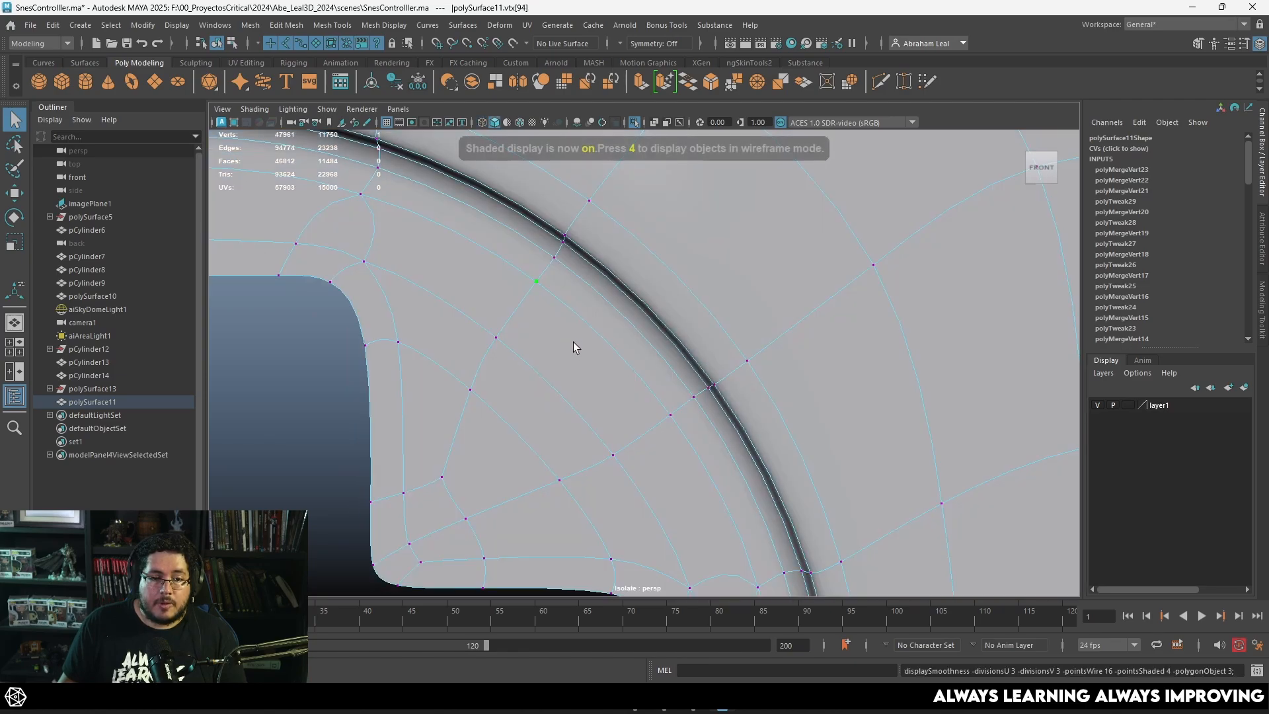
scroll(661, 343, "down", 6)
key("F8")
scroll(544, 423, "down", 3)
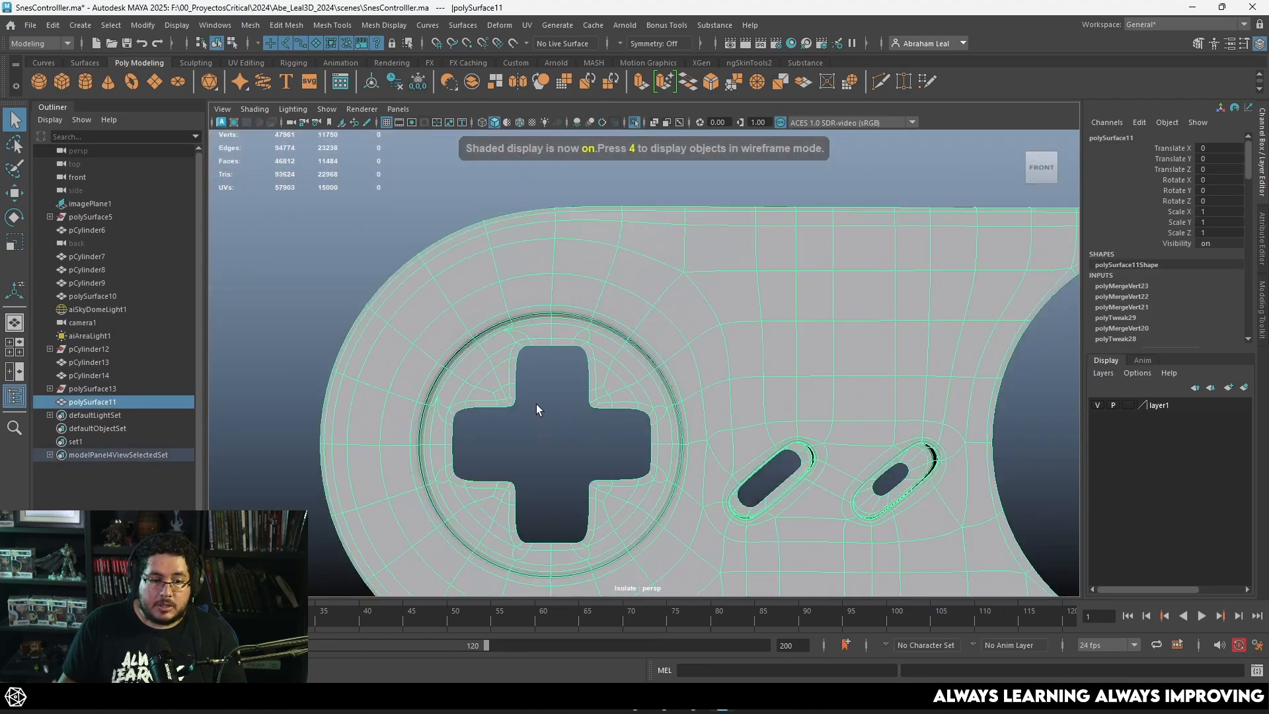
Step: Merge the overlapping vertex pairs along the upper left and top of the D-pad opening's rim
scroll(537, 403, "up", 8)
key("1")
scroll(601, 355, "up", 5)
right_click_drag(453, 304, 393, 332)
key("4")
left_click(361, 356)
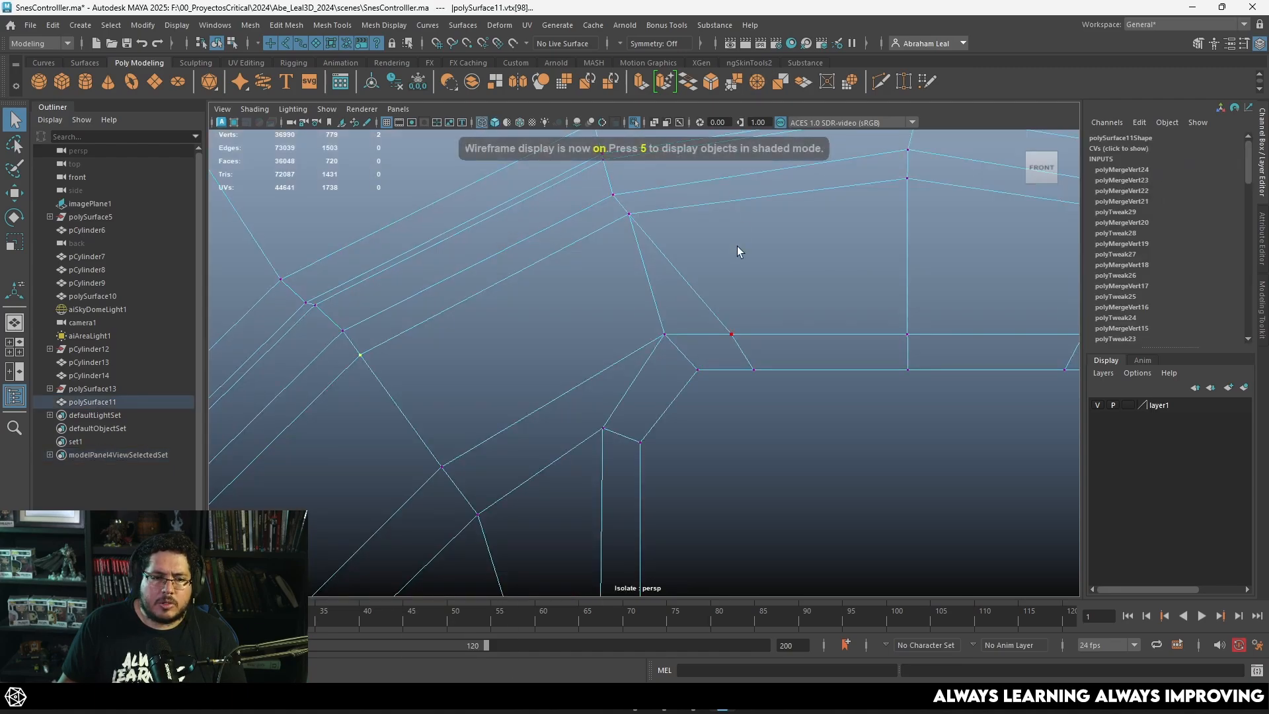
key("3")
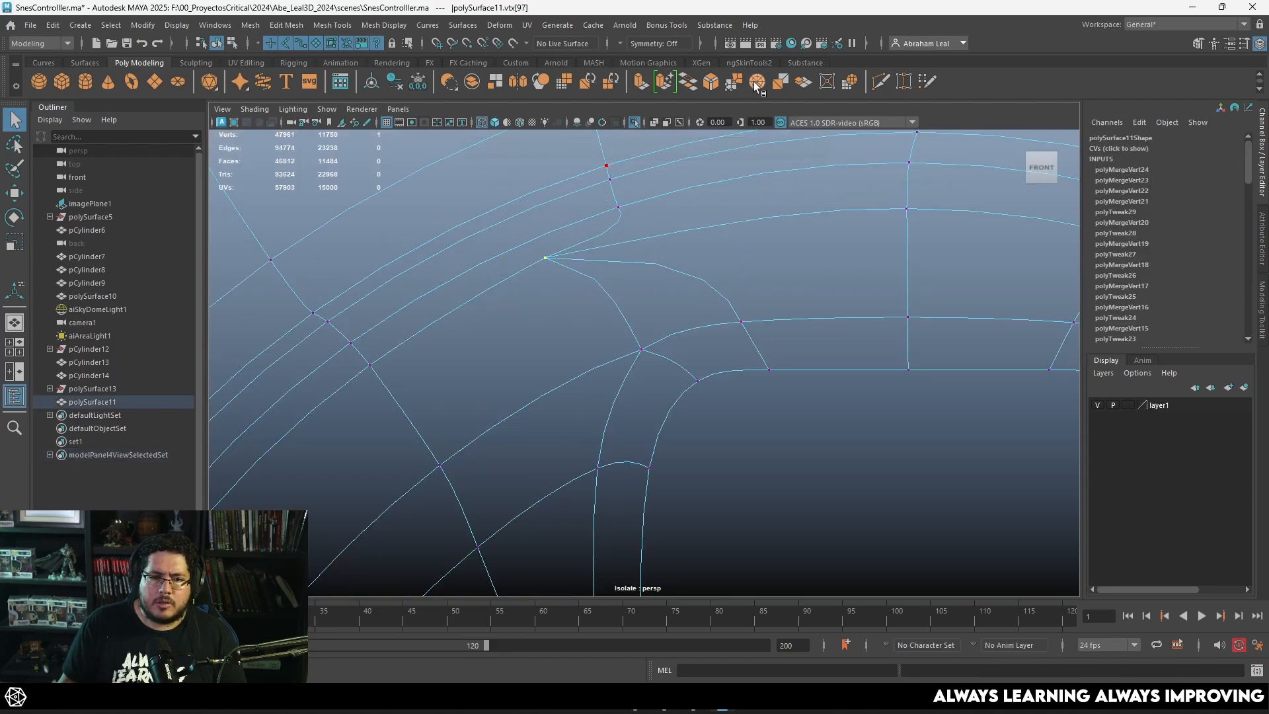
left_click(754, 81)
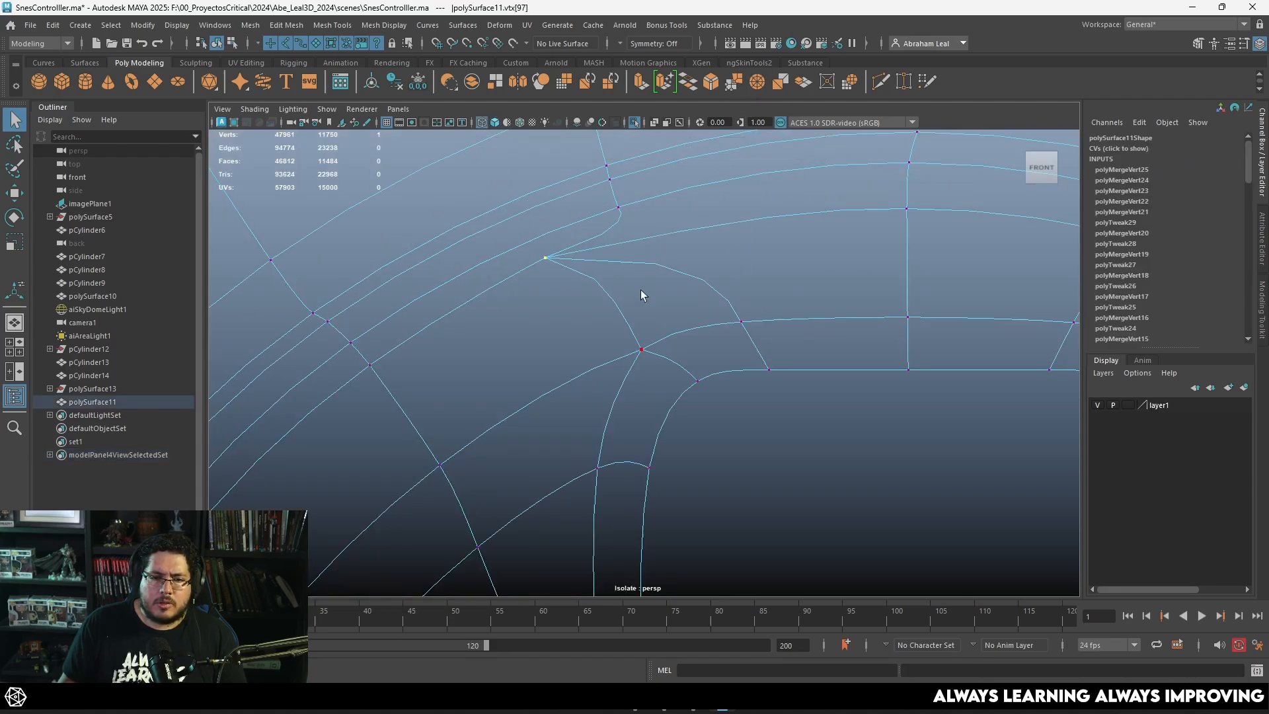
left_click(759, 80)
Step: Merge the overlapping vertex pair at the left end of the D-pad rim's upper-left segment
scroll(672, 308, "down", 5)
scroll(672, 308, "up", 3)
middle_click_drag(476, 429, 667, 290, "alt")
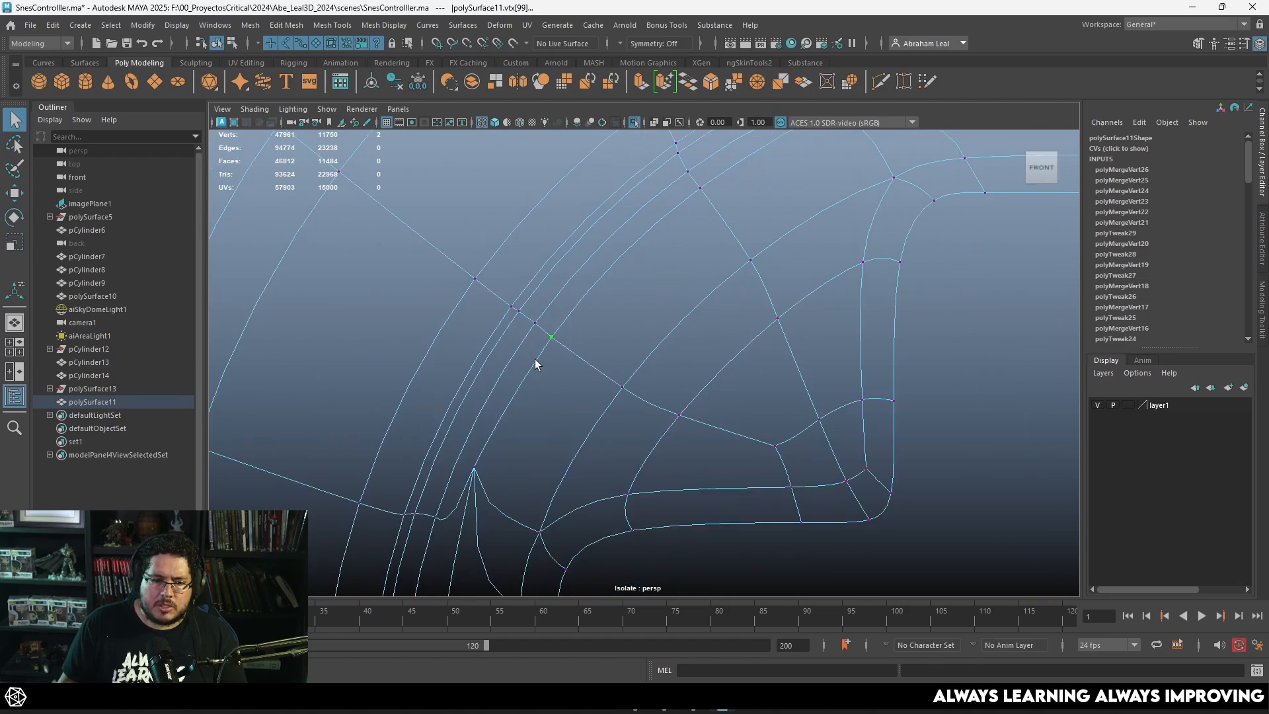
left_click(753, 81)
scroll(636, 350, "up", 2)
key("1")
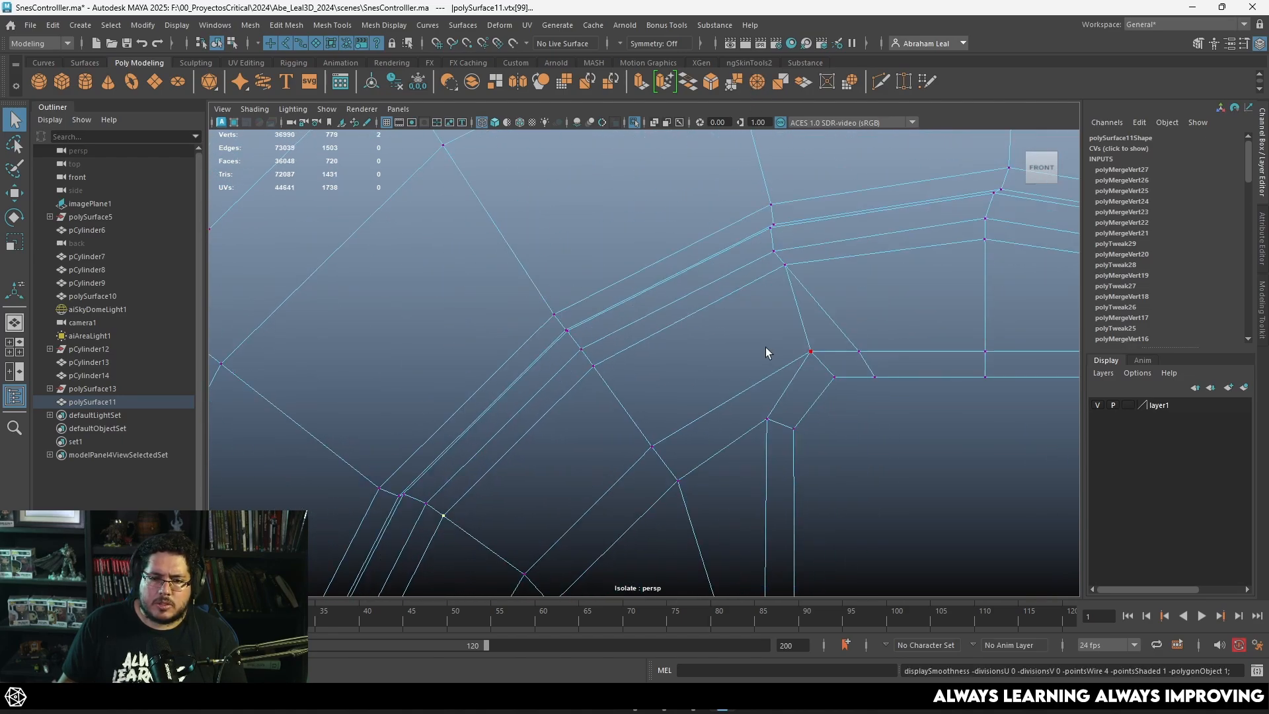
Step: Test the upper-left rim welds by pulling a patch face and a rim vertex away, and undo both moves
key("5")
left_click_drag(759, 345, 792, 362, "alt")
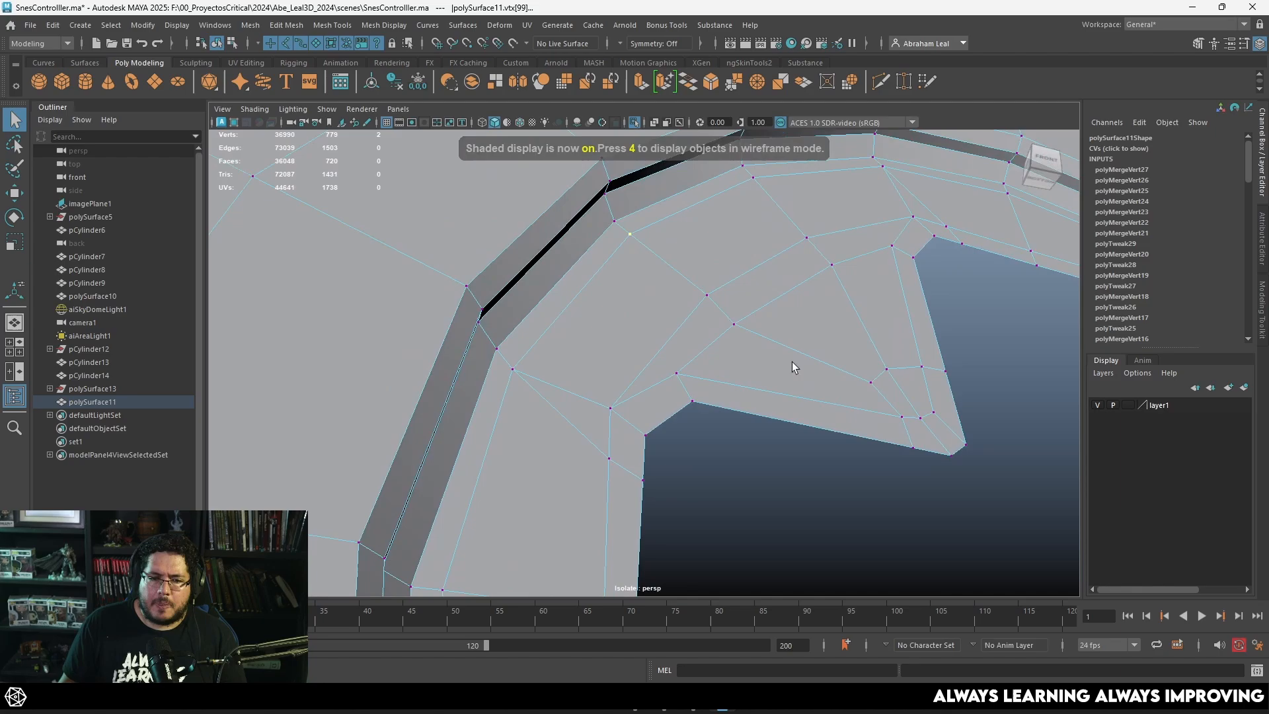
right_click_drag(602, 310, 604, 342)
left_click(610, 322)
key("w")
left_click_drag(620, 269, 631, 331)
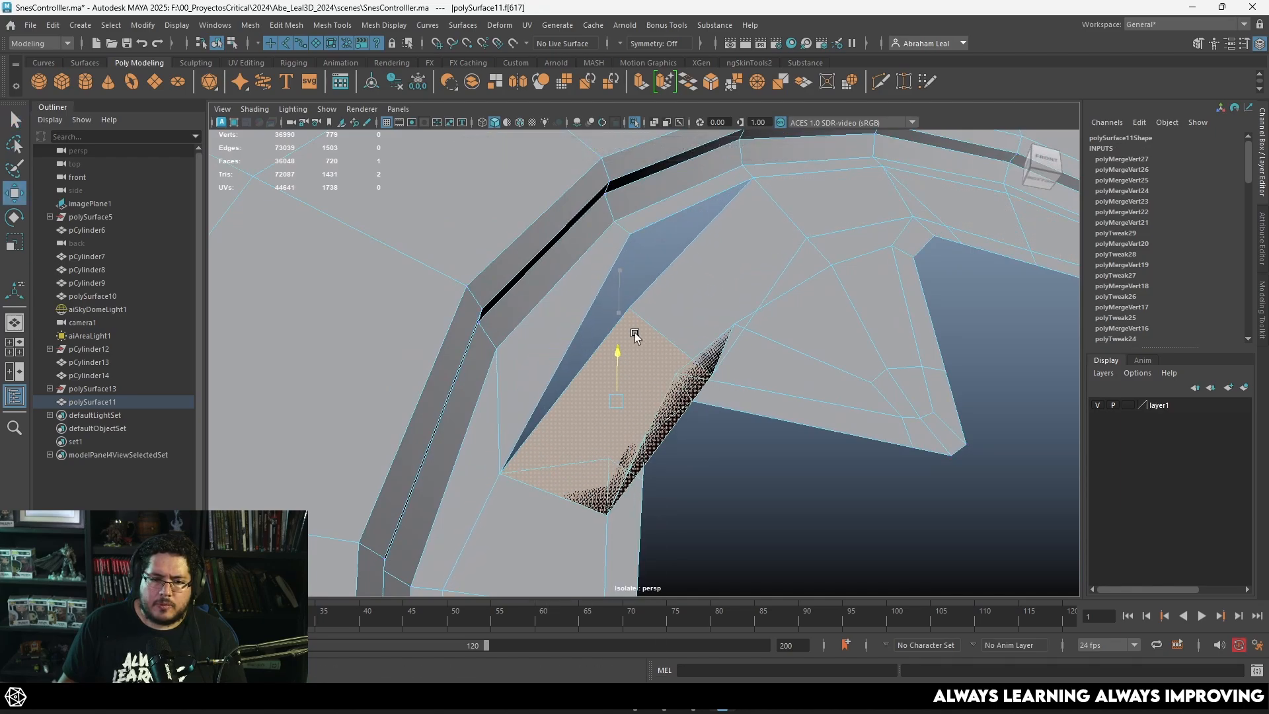
key("ctrl+z")
right_click_drag(643, 246, 601, 237)
key("4")
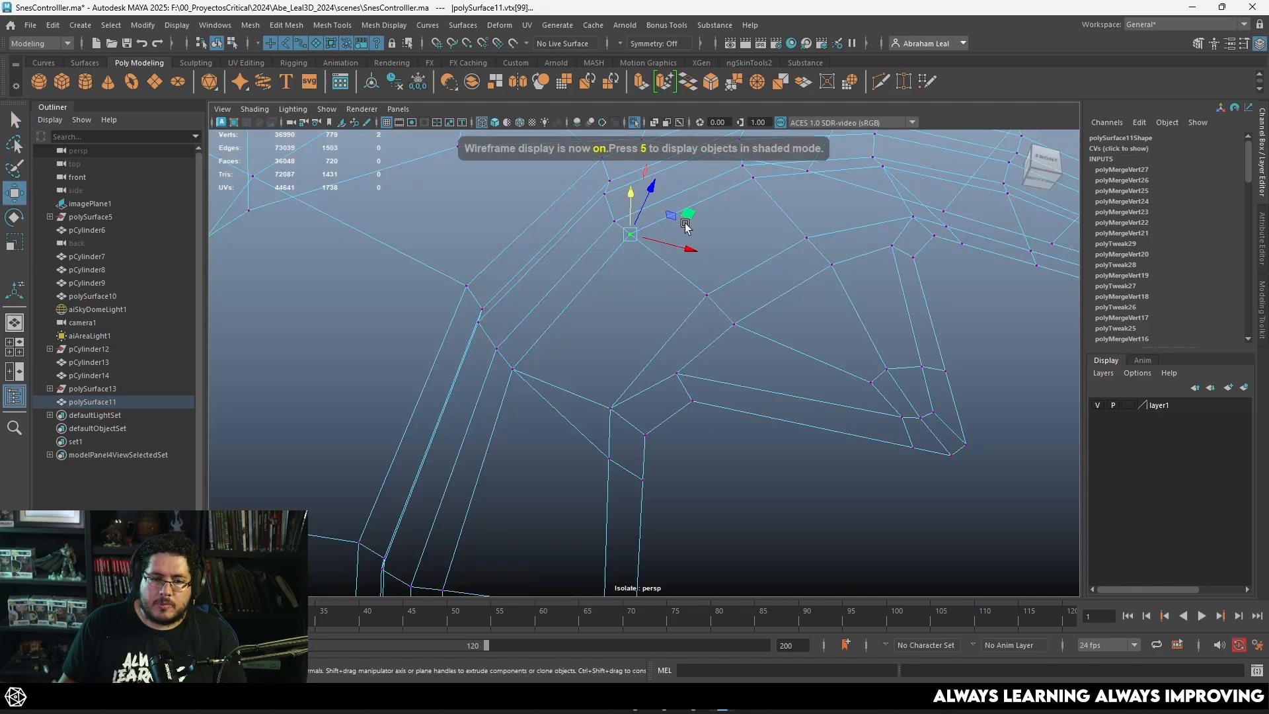
left_click_drag(687, 219, 619, 255)
key("ctrl+z")
Step: Merge the two overlapping vertex pairs on the D-pad rim's upper-left segment again
key("q")
left_click(647, 245)
left_click(759, 86)
key("3")
left_click_drag(782, 277, 743, 280, "alt")
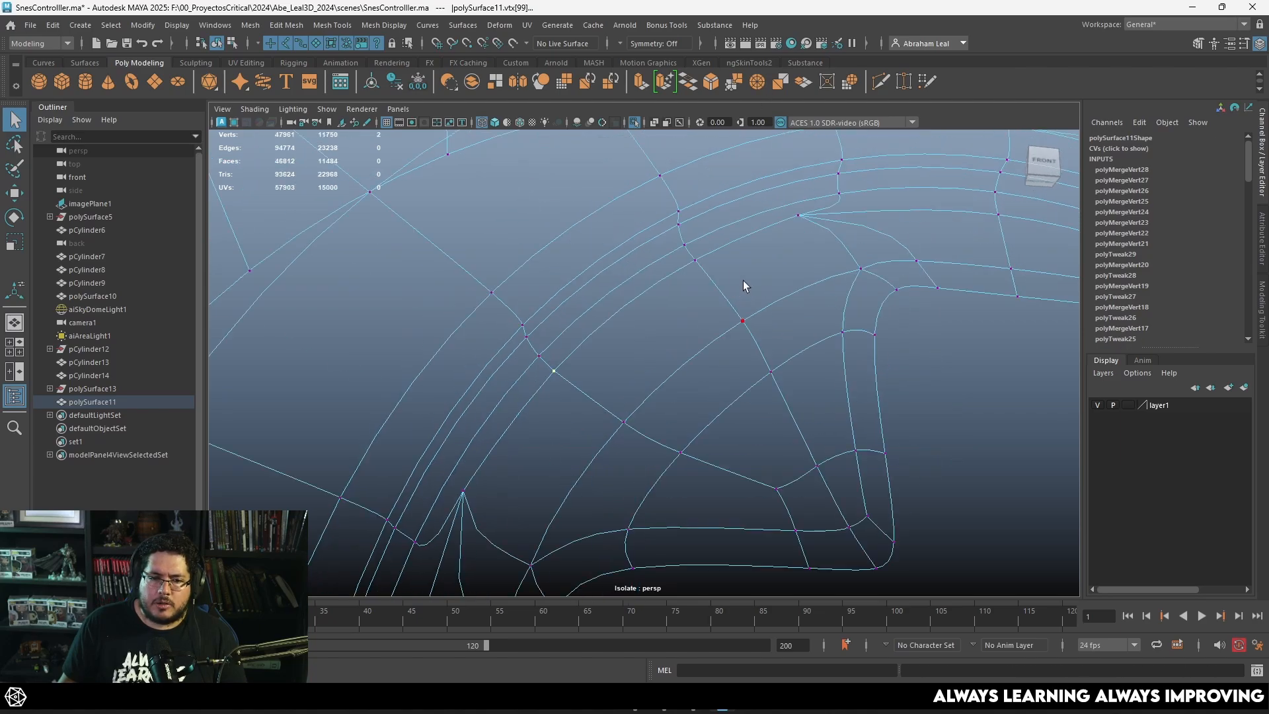
left_click(760, 89)
Step: Test the repeated welds by pulling the adjoining upper-left face away from the rim, and undo the move
key("5")
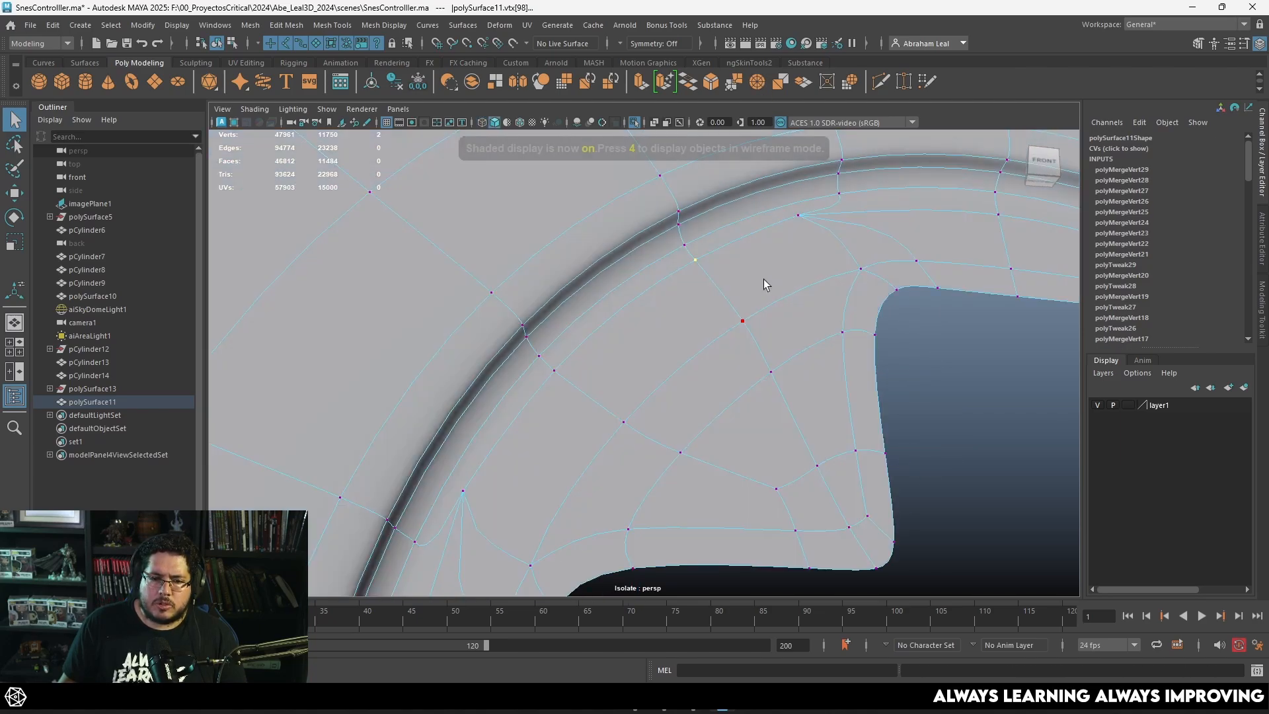
key("1")
right_click_drag(604, 305, 605, 343)
left_click(638, 343)
key("w")
left_click_drag(652, 283, 903, 324)
key("ctrl+z")
middle_click_drag(903, 323, 685, 260, "alt")
left_click_drag(686, 261, 516, 357, "alt")
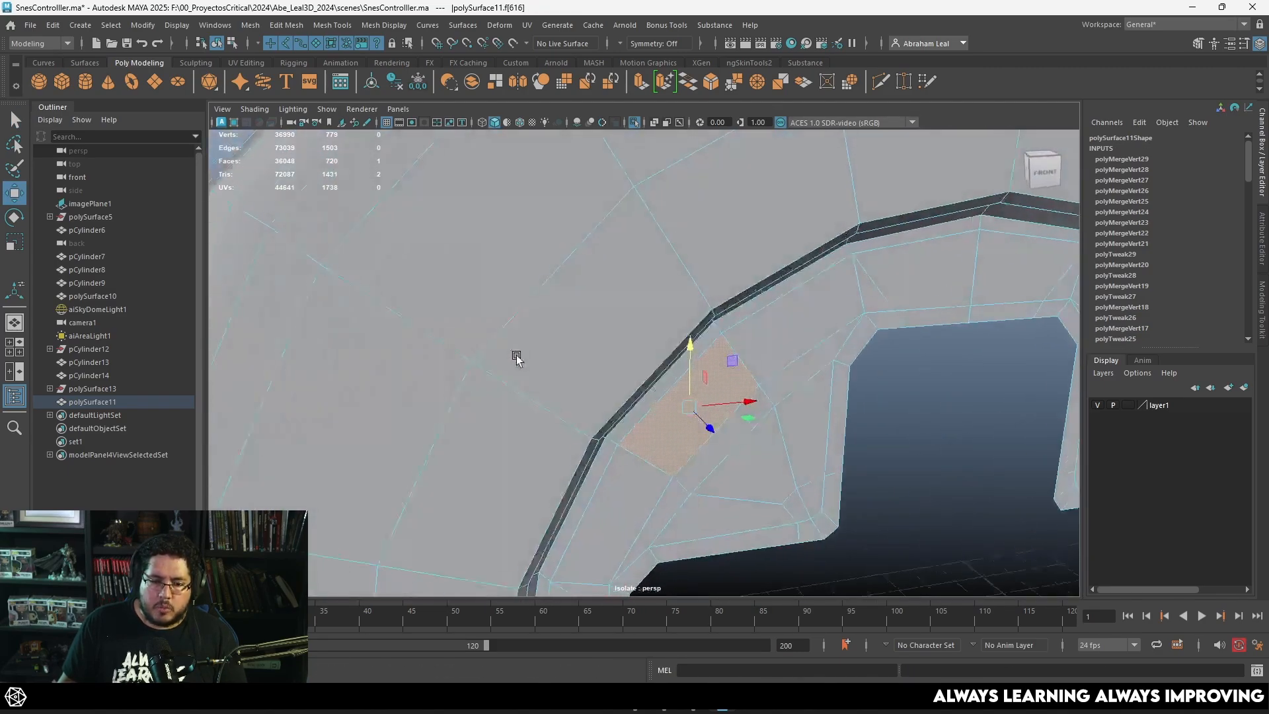
right_click_drag(516, 357, 704, 393, "alt")
middle_click_drag(704, 393, 583, 305, "alt")
Step: Save the scene and delete the controller body's construction history
key("ctrl+s")
left_click_drag(656, 321, 651, 296, "alt")
right_click_drag(653, 299, 707, 239)
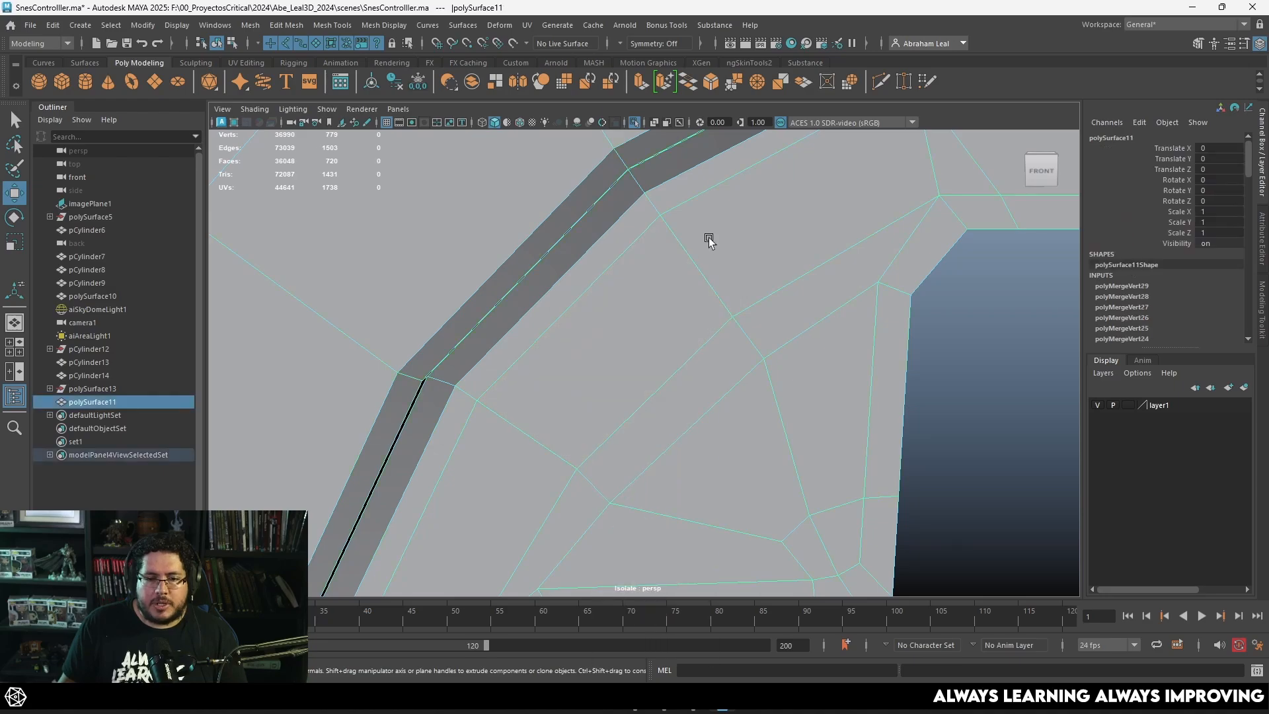
left_click(395, 82)
Step: Merge the overlapping vertices at the upper corner of the rim's upper-left segment in wireframe display
left_click_drag(562, 316, 557, 289, "alt")
right_click_drag(578, 304, 518, 304)
key("4")
middle_click_drag(603, 347, 603, 382, "alt")
left_click(726, 345)
left_click(655, 251)
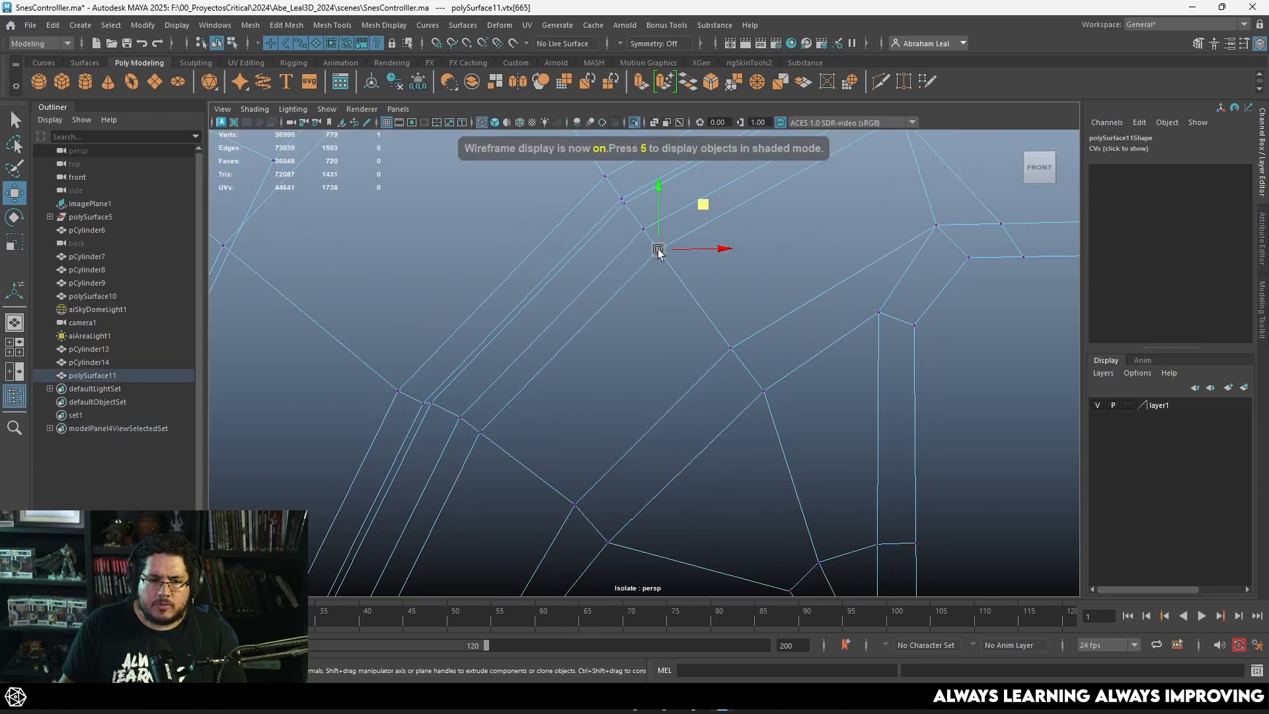
mouse_move(659, 252)
left_mouse_down()
mouse_move(667, 279)
mouse_move(686, 286)
mouse_move(649, 267)
left_mouse_up()
key("ctrl+z")
key("q")
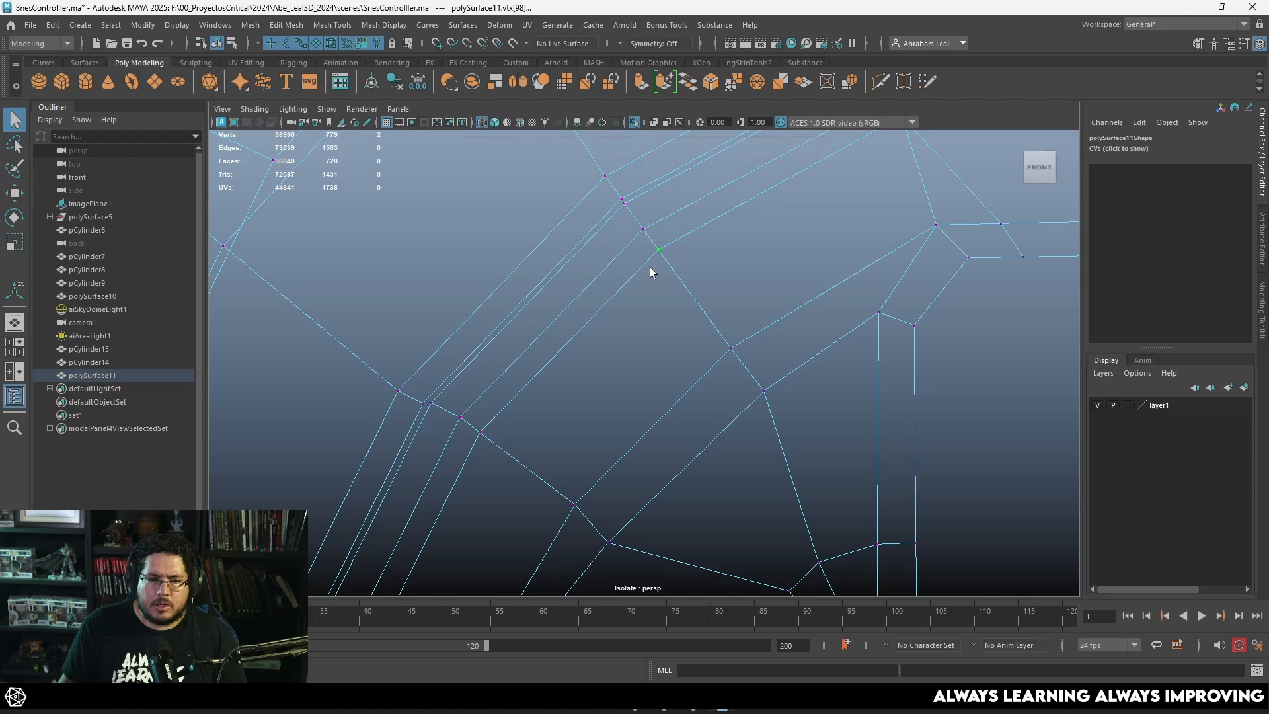
left_click(772, 80)
key("3")
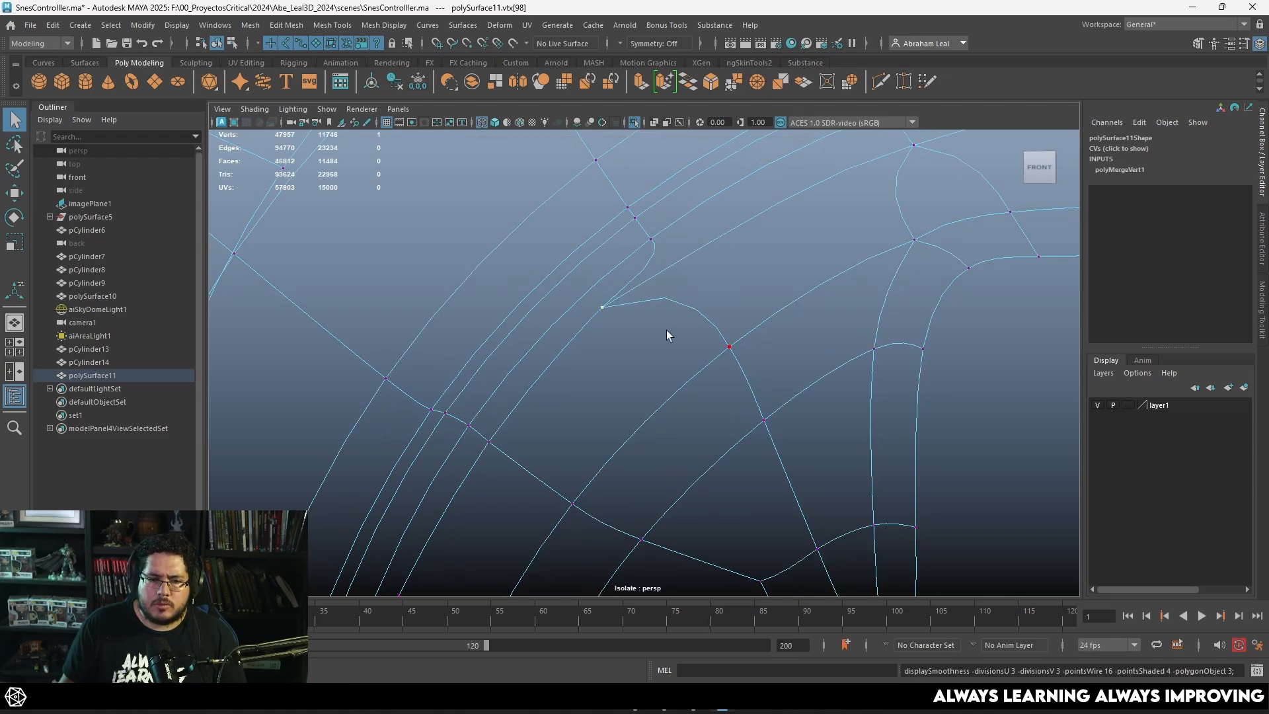
Step: Merge the overlapping vertices at the lower corner of the rim's upper-left segment and compare smoothed and unsmoothed displays
left_click(490, 443, "shift")
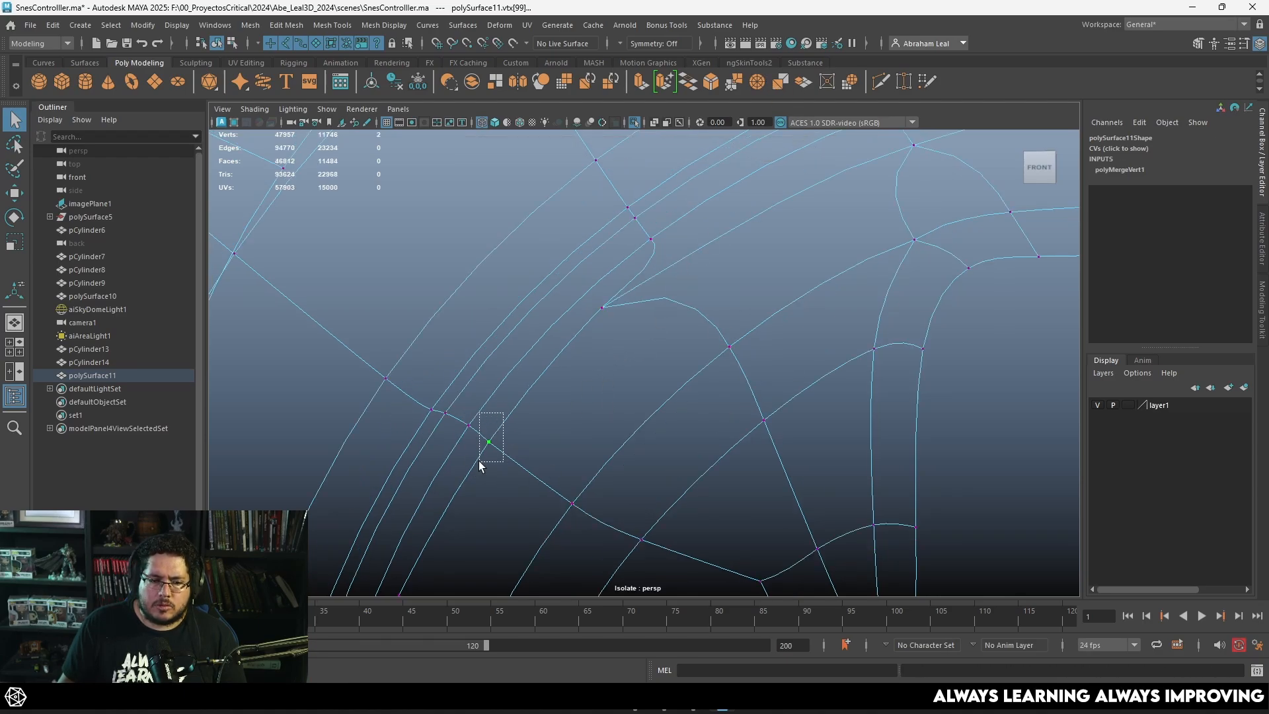
left_click(761, 83)
key("4")
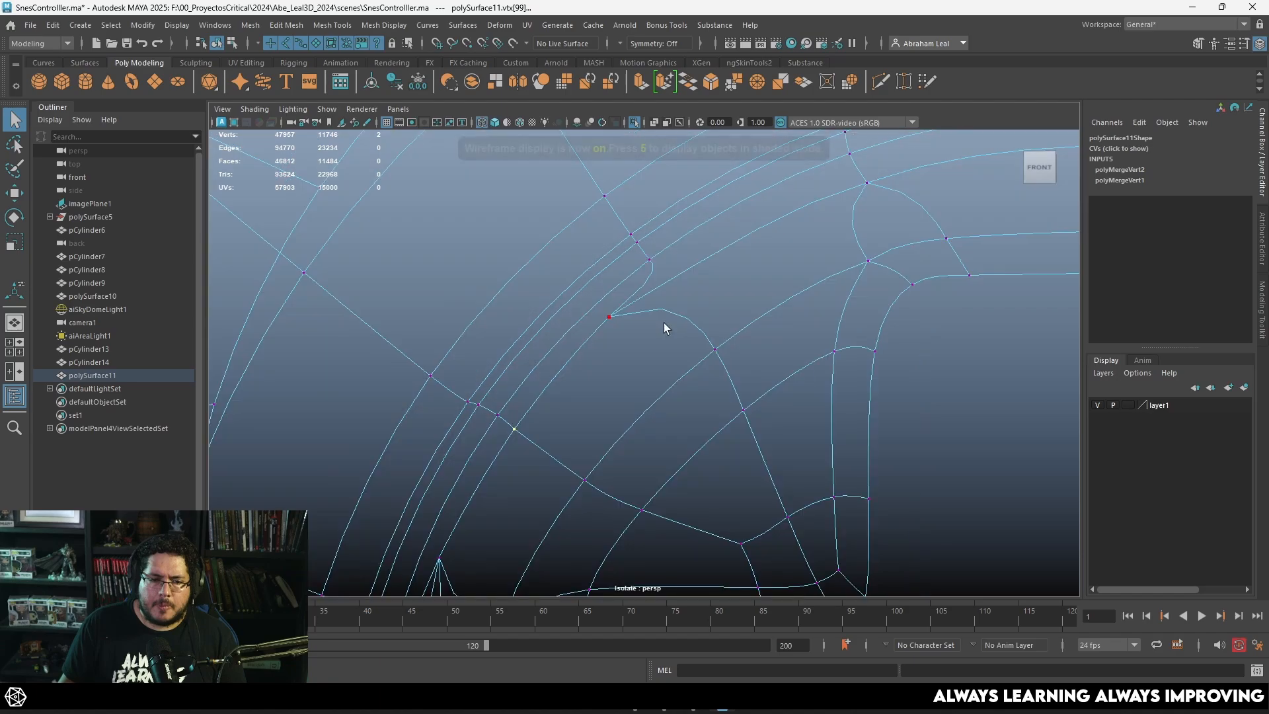
key("1")
mouse_move(575, 329)
left_mouse_down()
mouse_move(506, 381)
mouse_move(541, 351)
left_mouse_up()
key("3")
key("1")
key("5")
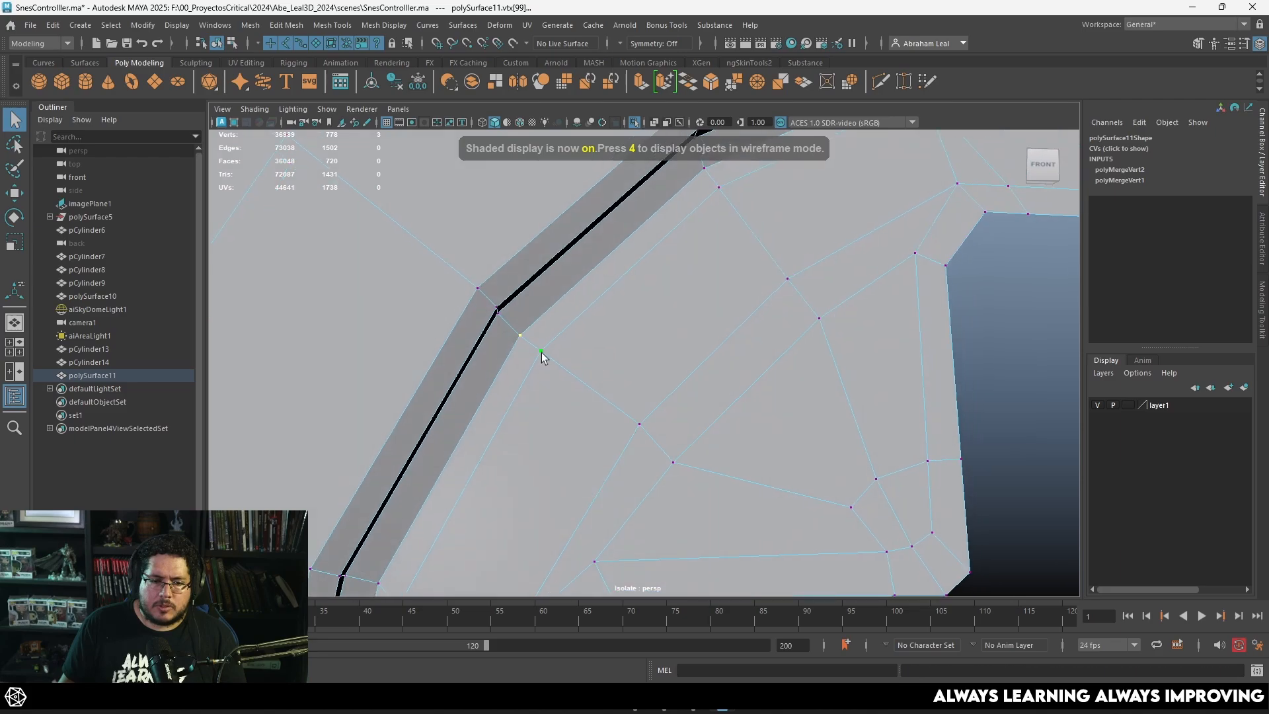
Step: Repeat the merge on the lower-corner rim vertices in close-up, undoing a trial move of the vertex
left_click(545, 355)
key("f")
key("g")
left_click(656, 378)
left_click(661, 382)
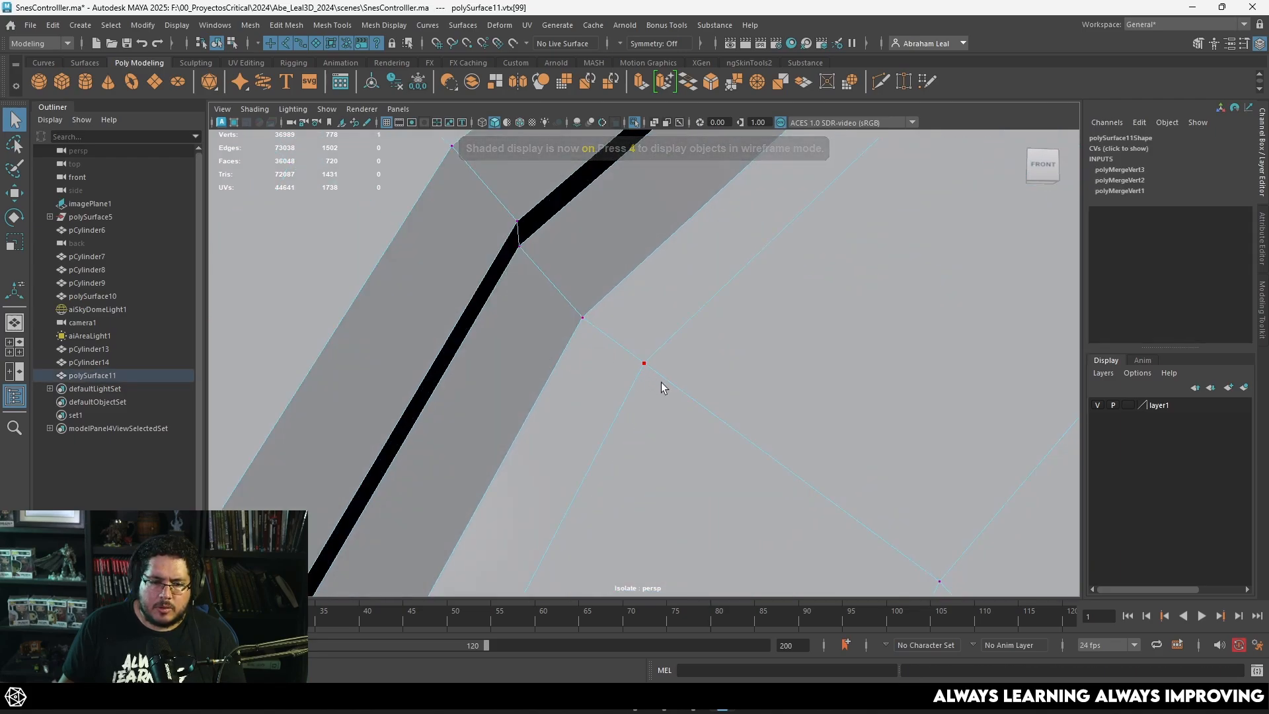
key("g")
key("w")
left_click_drag(648, 369, 625, 330)
key("ctrl+z")
left_click_drag(701, 308, 613, 423)
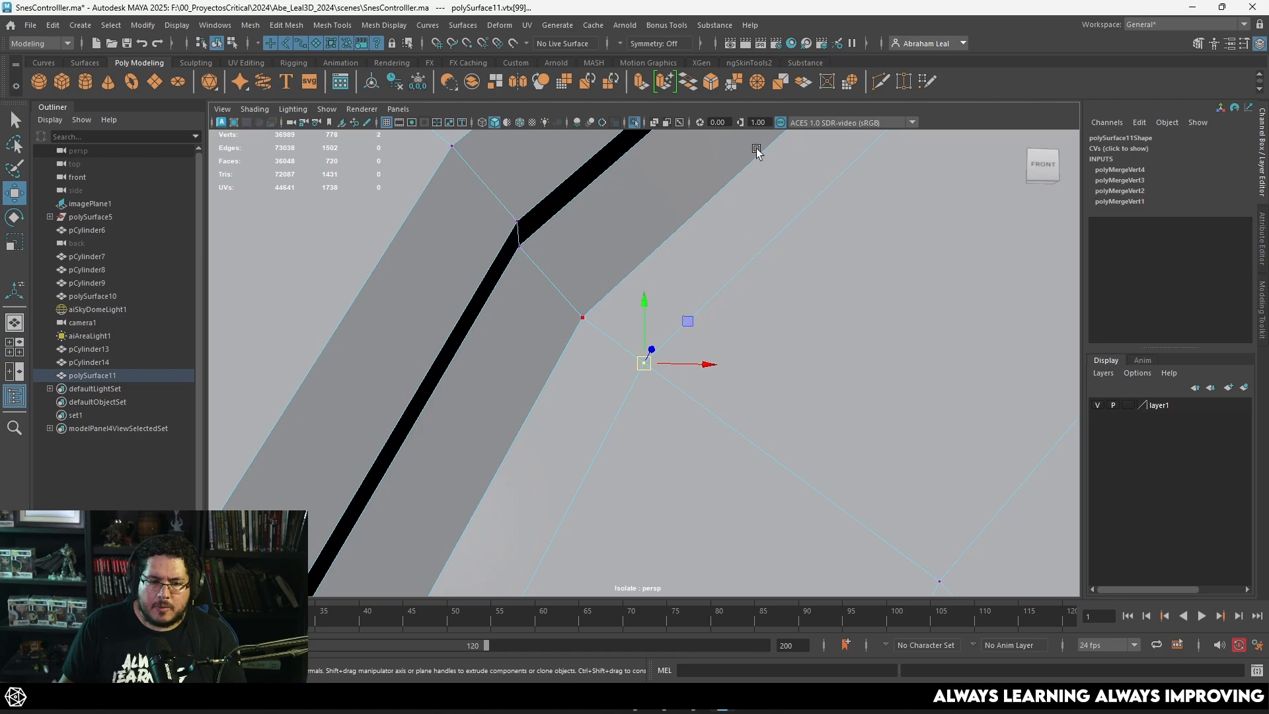
left_click(758, 82)
Step: Delete the two patch faces adjoining the problem vertices on the upper-left side of the D-pad rim
scroll(766, 331, "down", 10)
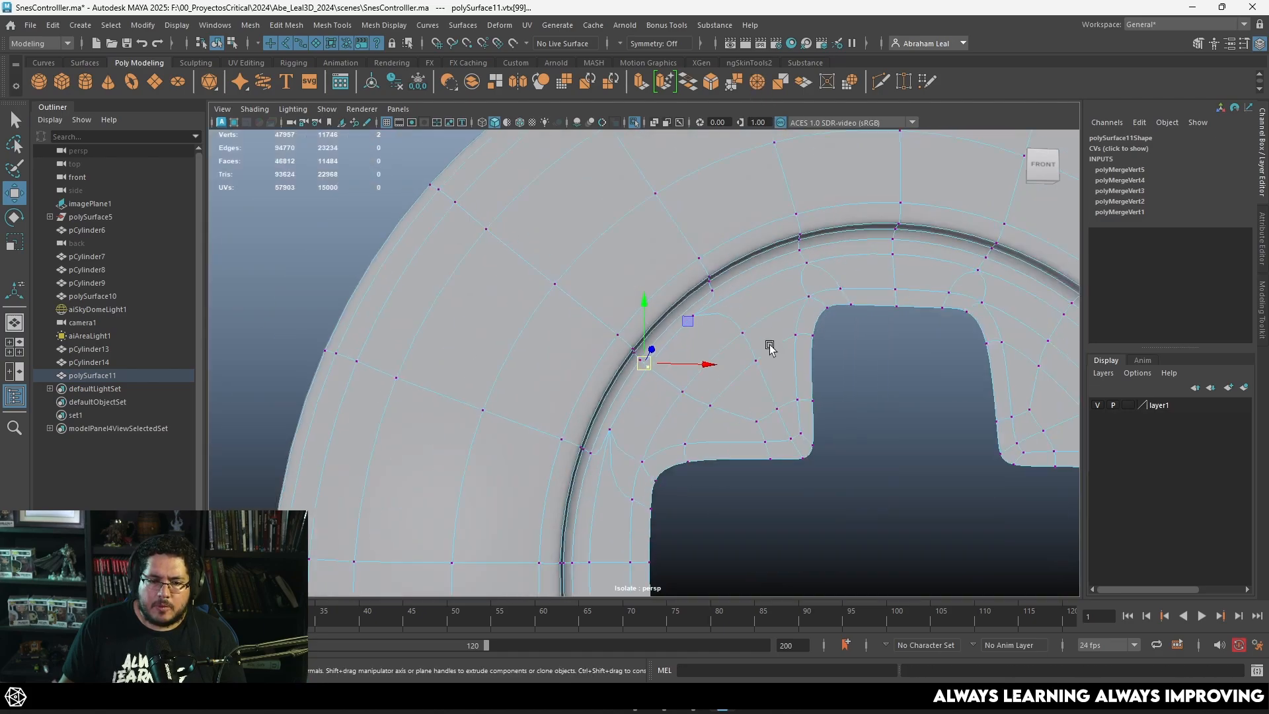
scroll(780, 327, "up", 6)
scroll(844, 339, "down", 4)
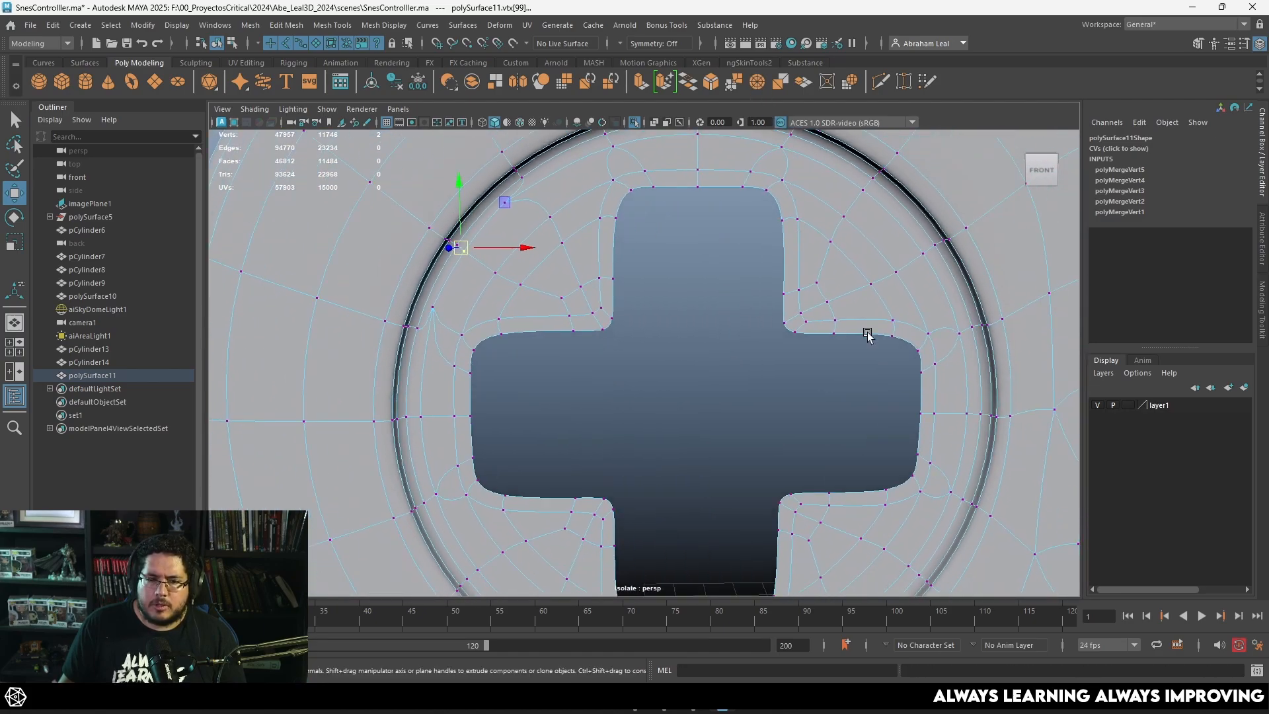
middle_click_drag(890, 421, 895, 364, "alt")
scroll(602, 307, "up", 10)
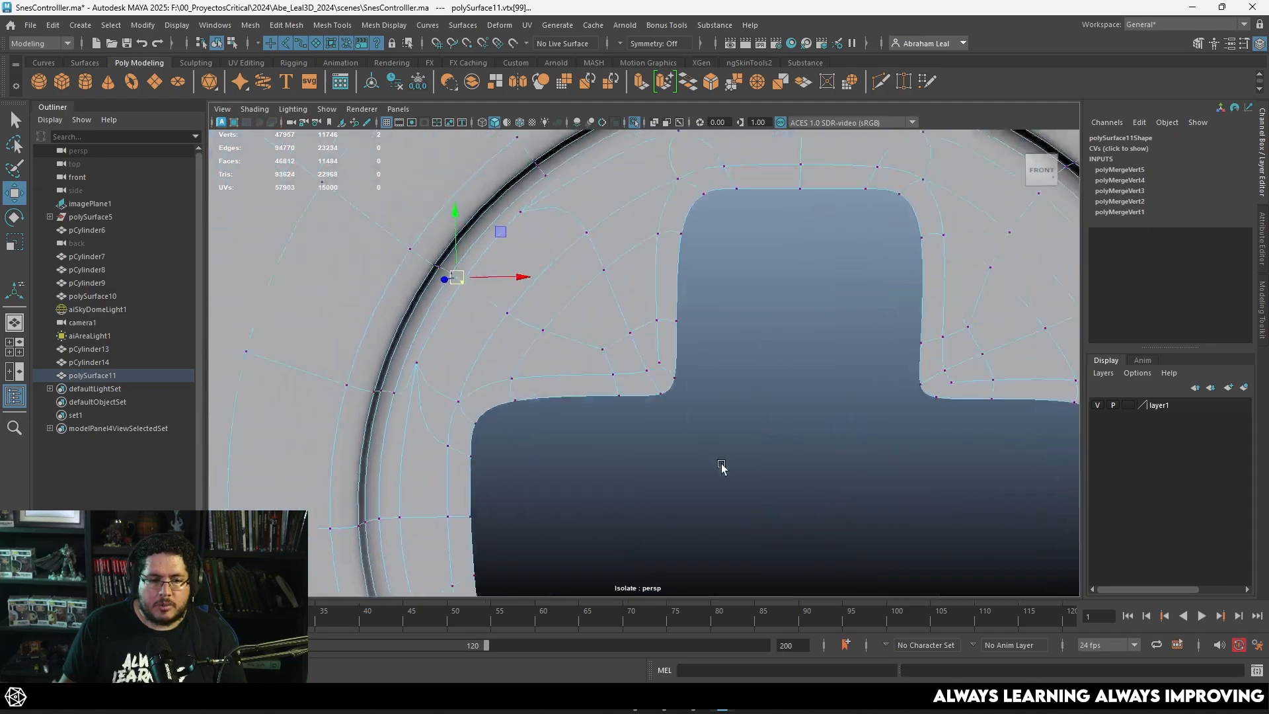
key("1")
middle_click_drag(496, 329, 548, 350, "alt")
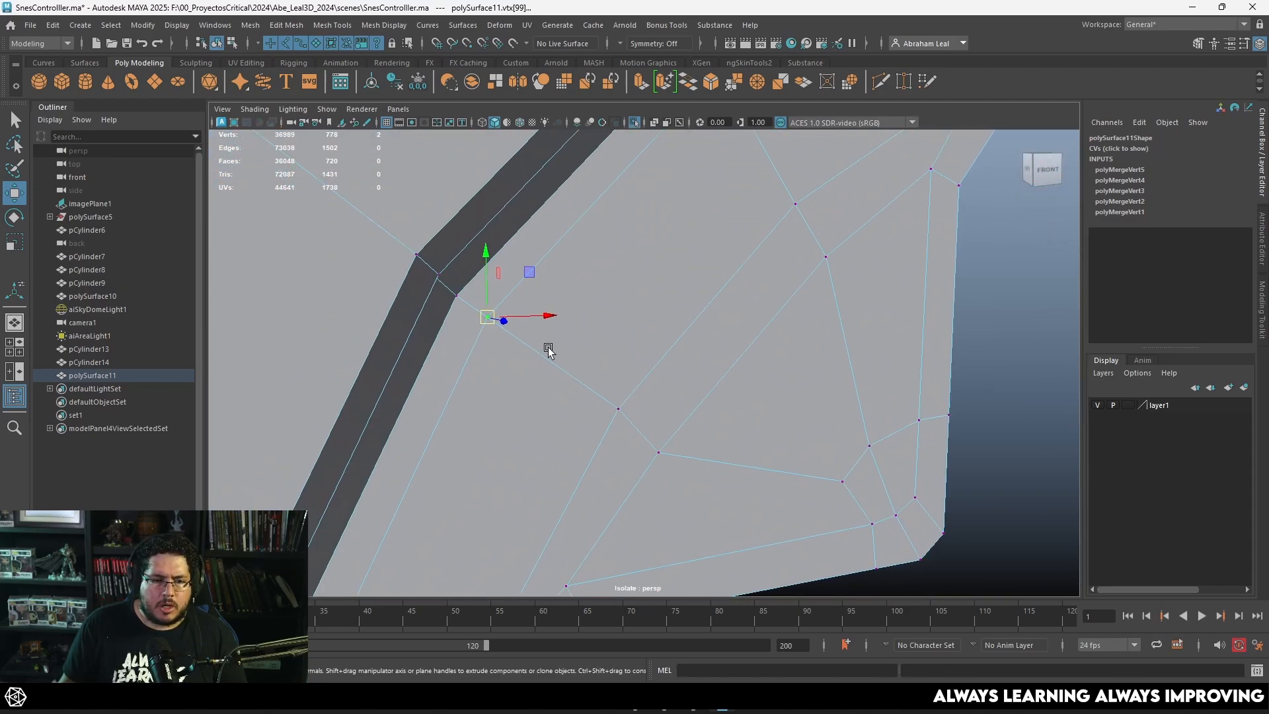
key("4")
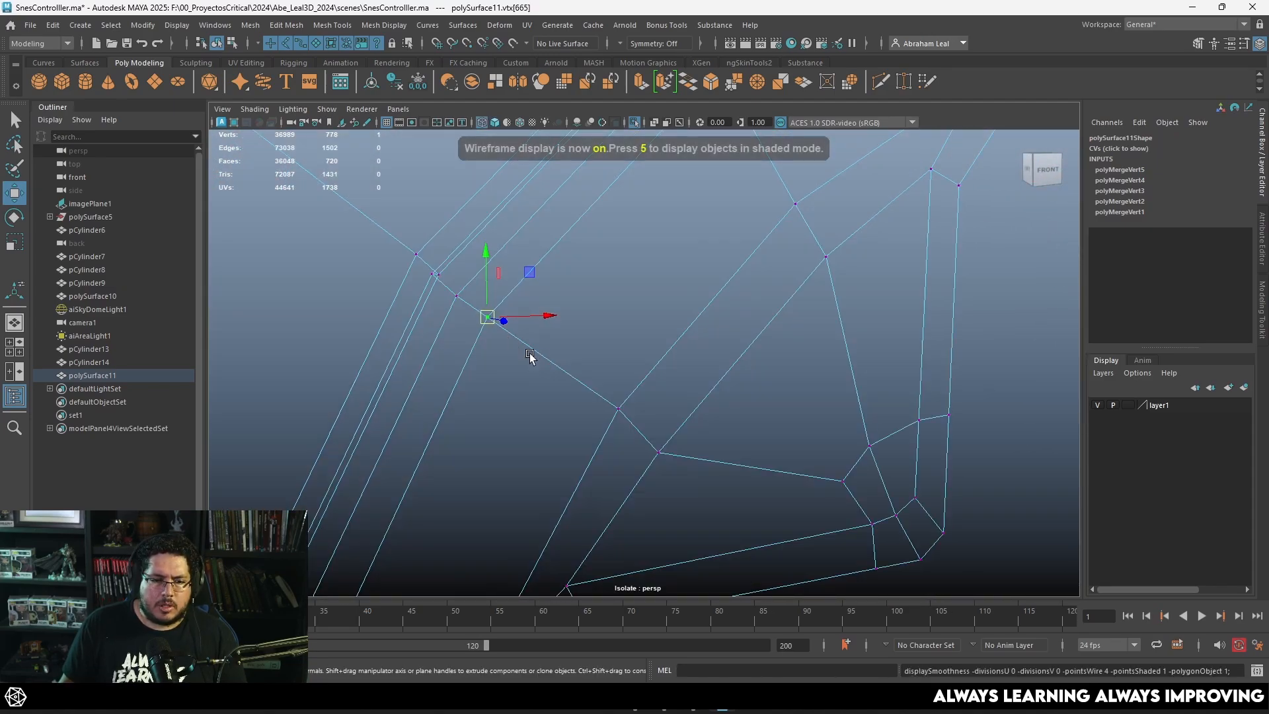
right_click_drag(546, 305, 550, 371)
left_click(563, 339)
left_click(546, 386, "shift")
key("Delete")
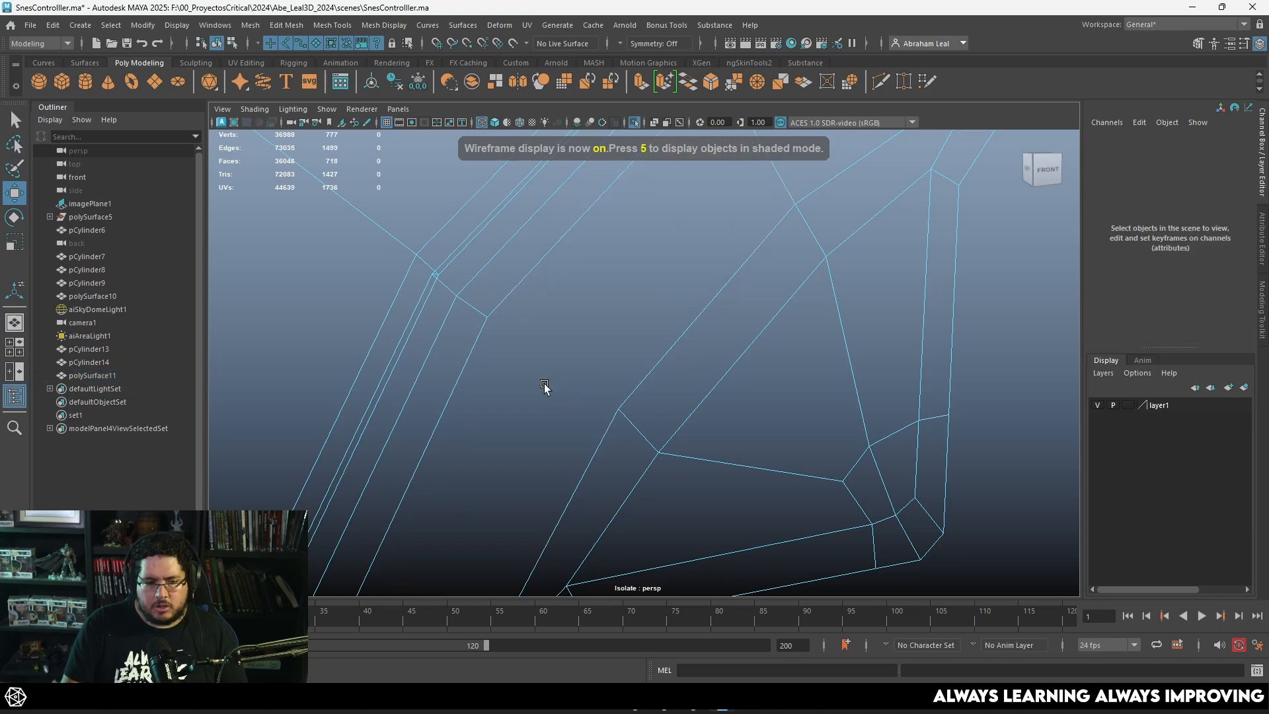
Step: Bridge the facing edges across the upper-left gap to rebuild both deleted faces, and show the smooth preview
key("5")
scroll(663, 389, "down", 3)
scroll(647, 385, "up", 5)
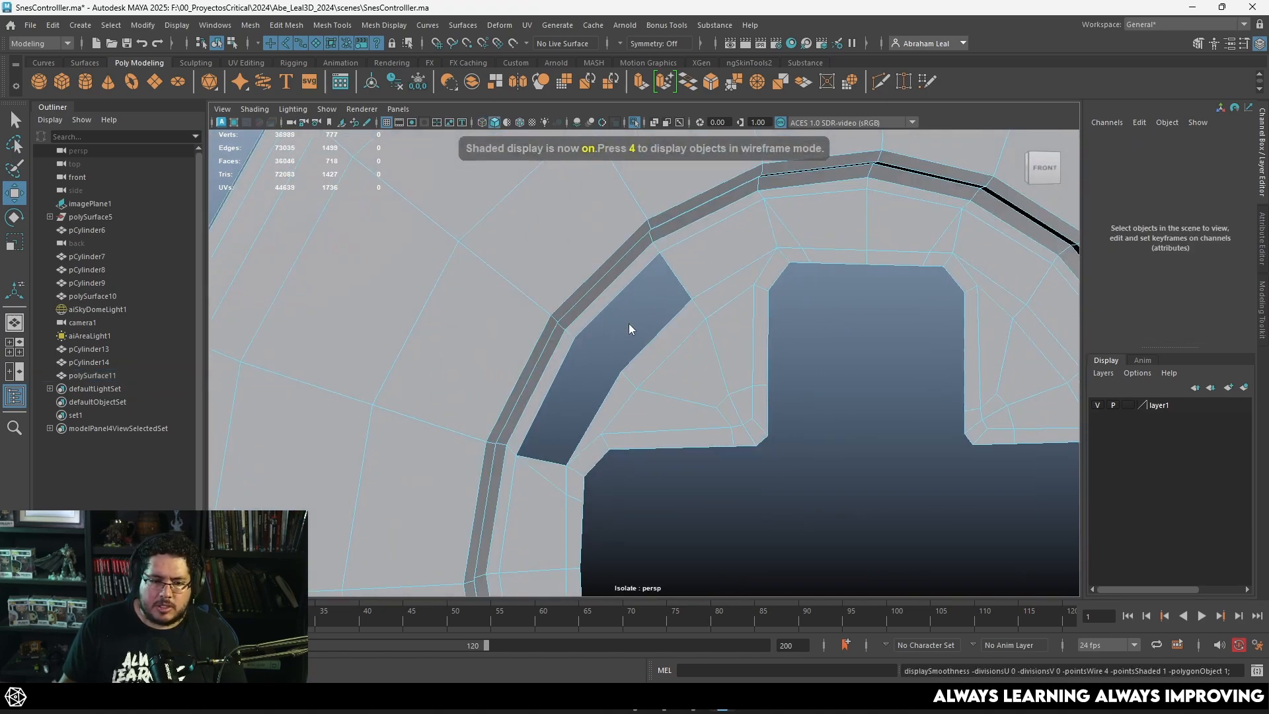
left_click(616, 289)
left_click(654, 335, "shift")
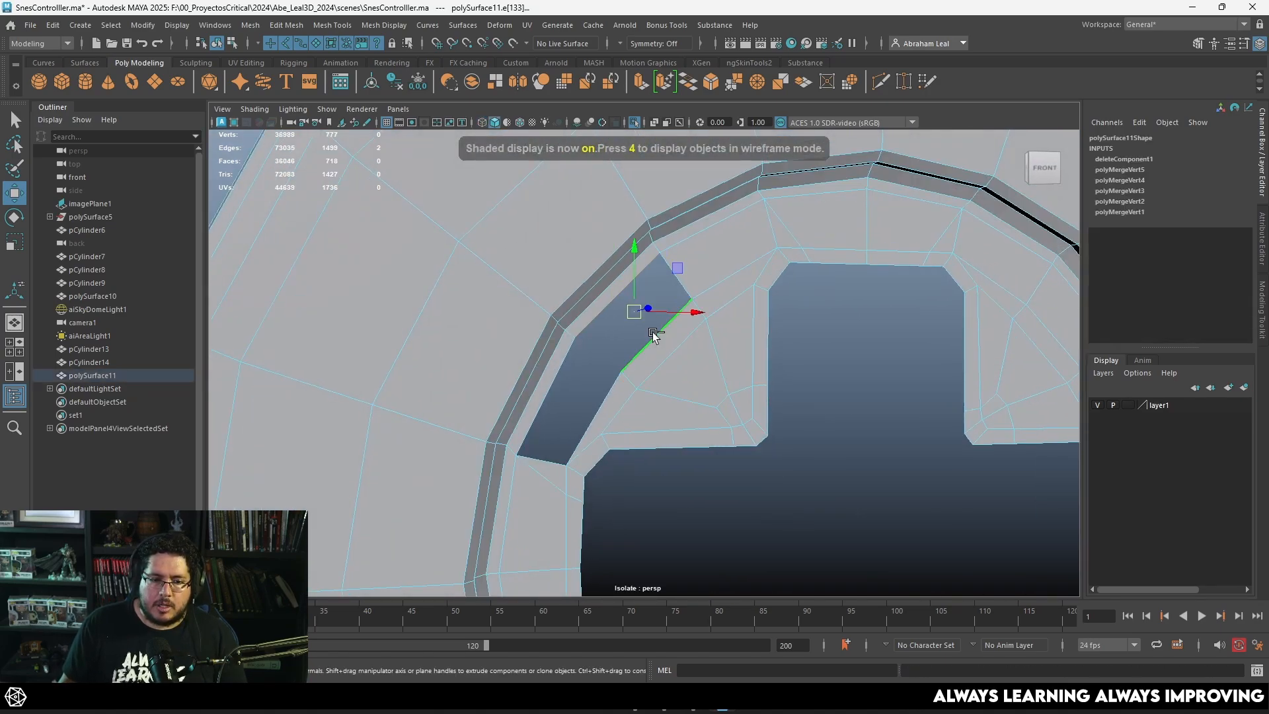
left_click(688, 83)
left_click(552, 382)
left_click(598, 401, "shift")
key("g")
key("3")
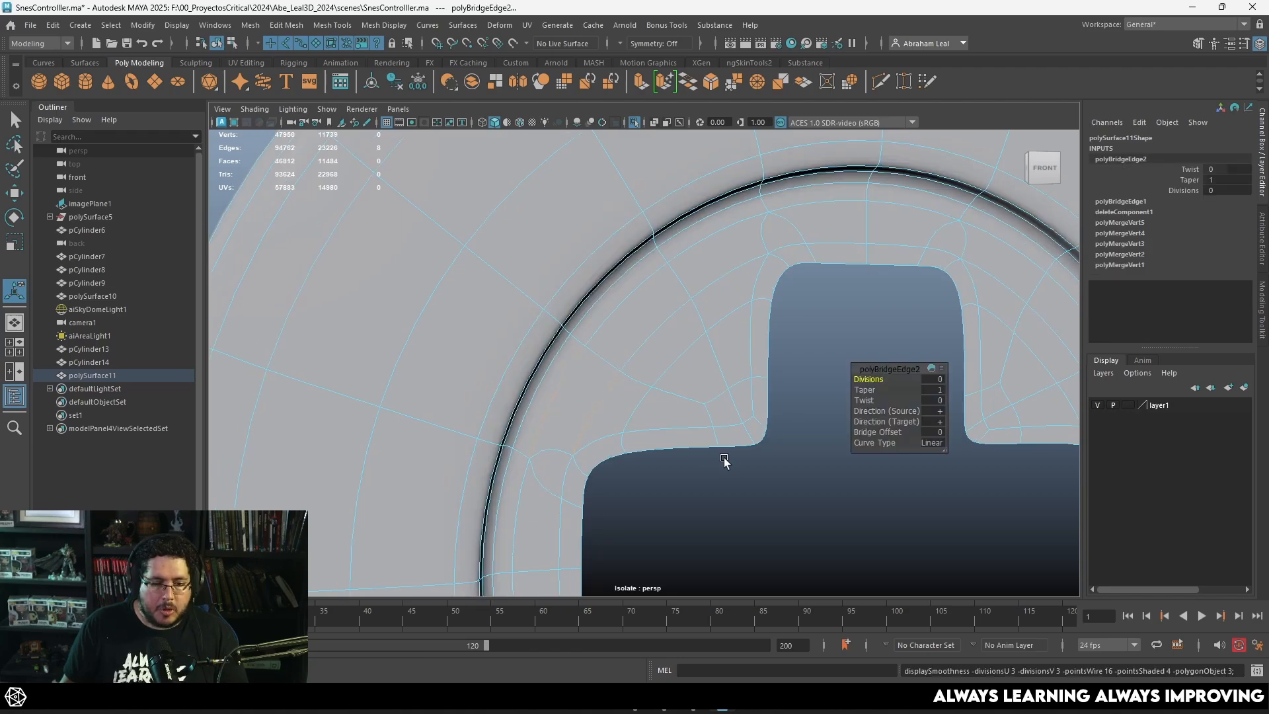
scroll(724, 458, "down", 3)
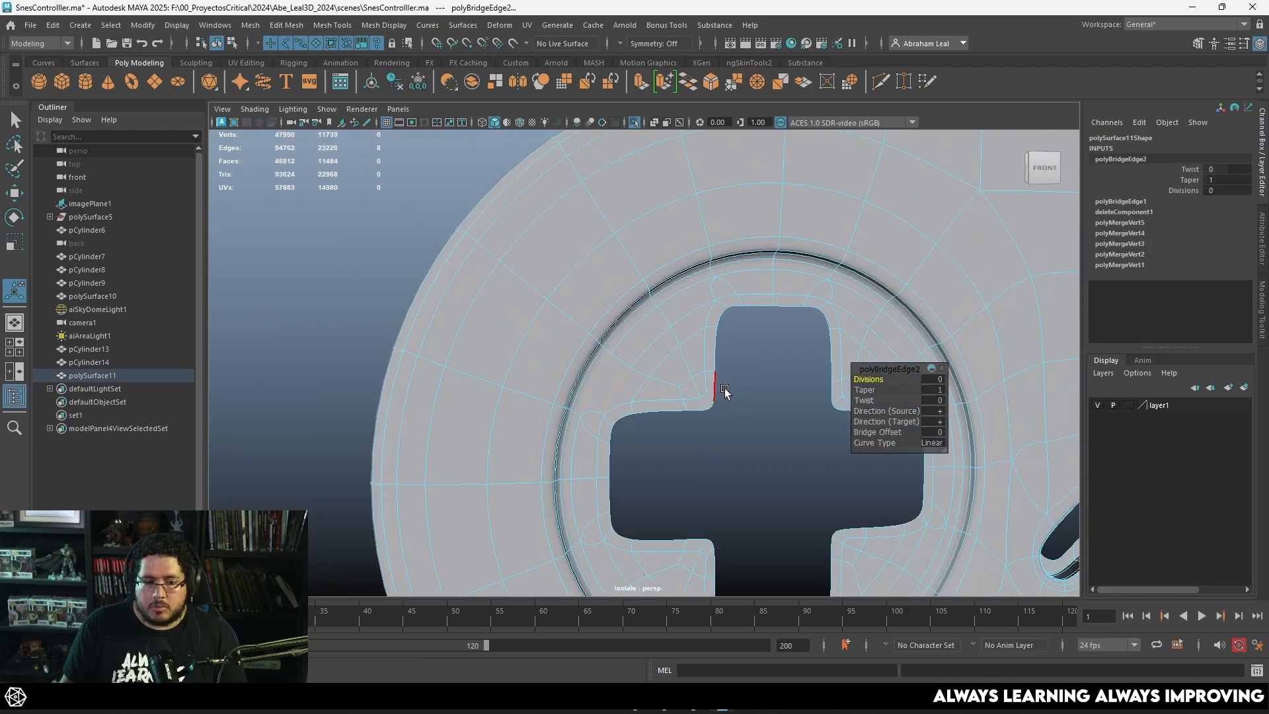
Step: Select the cross-shaped opening's border edge loop and extrude it back into the body to form the recess walls
key("1")
left_click(632, 304)
right_click_drag(637, 284, 641, 250)
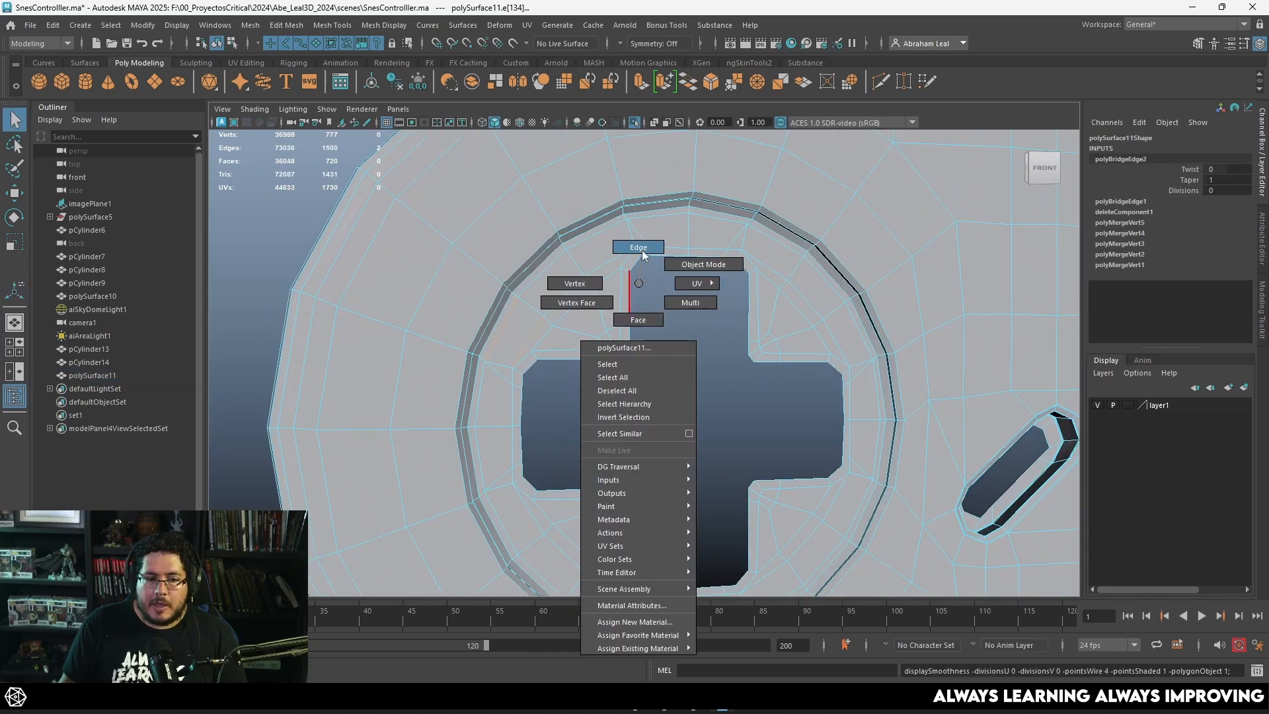
double_click(641, 259)
left_click_drag(655, 395, 699, 419, "alt")
key("ctrl+e")
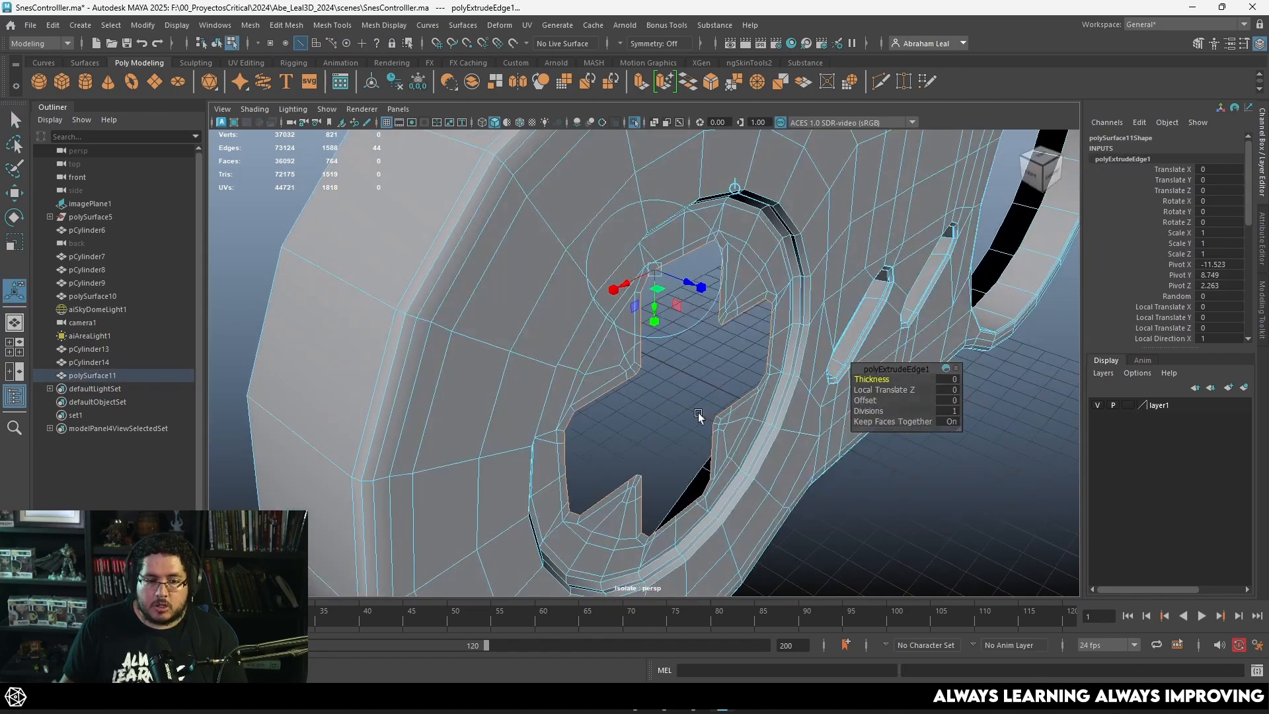
left_click_drag(688, 283, 668, 317)
Step: Extrude the rear border of the recess walls again and scale it inward to form a narrow inner lip
key("ctrl+e")
key("r")
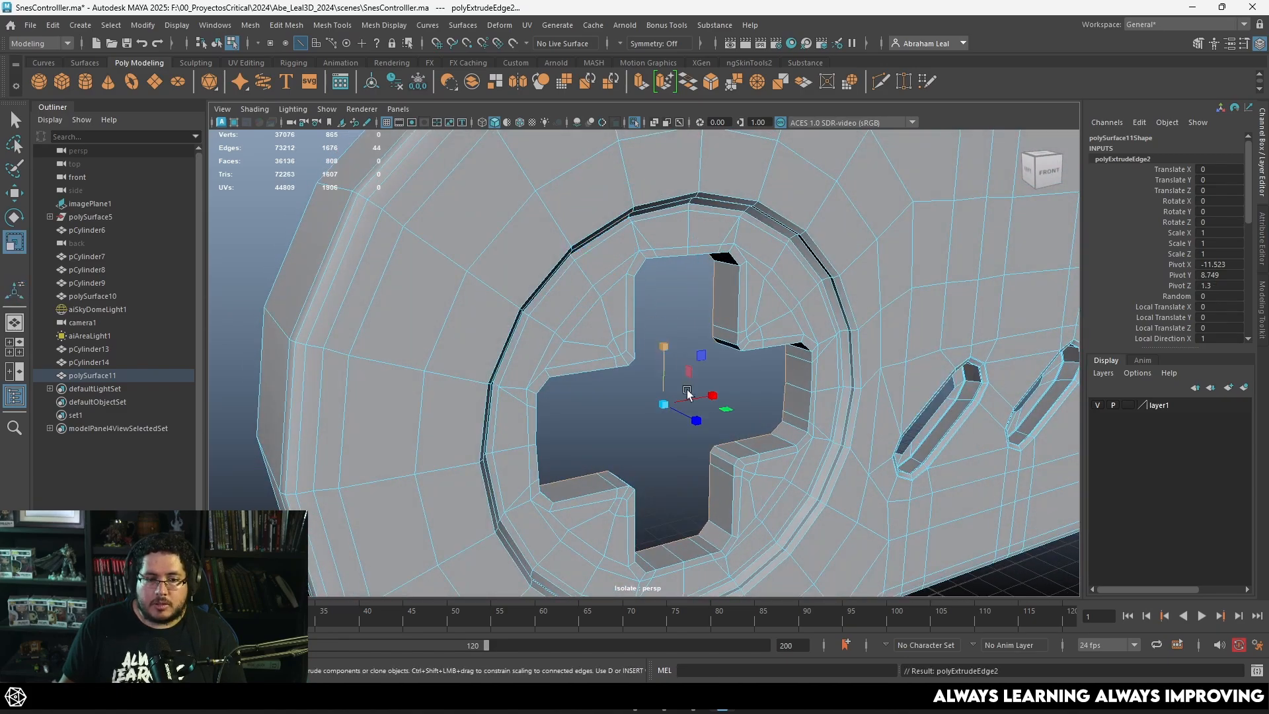
left_click_drag(663, 403, 589, 379)
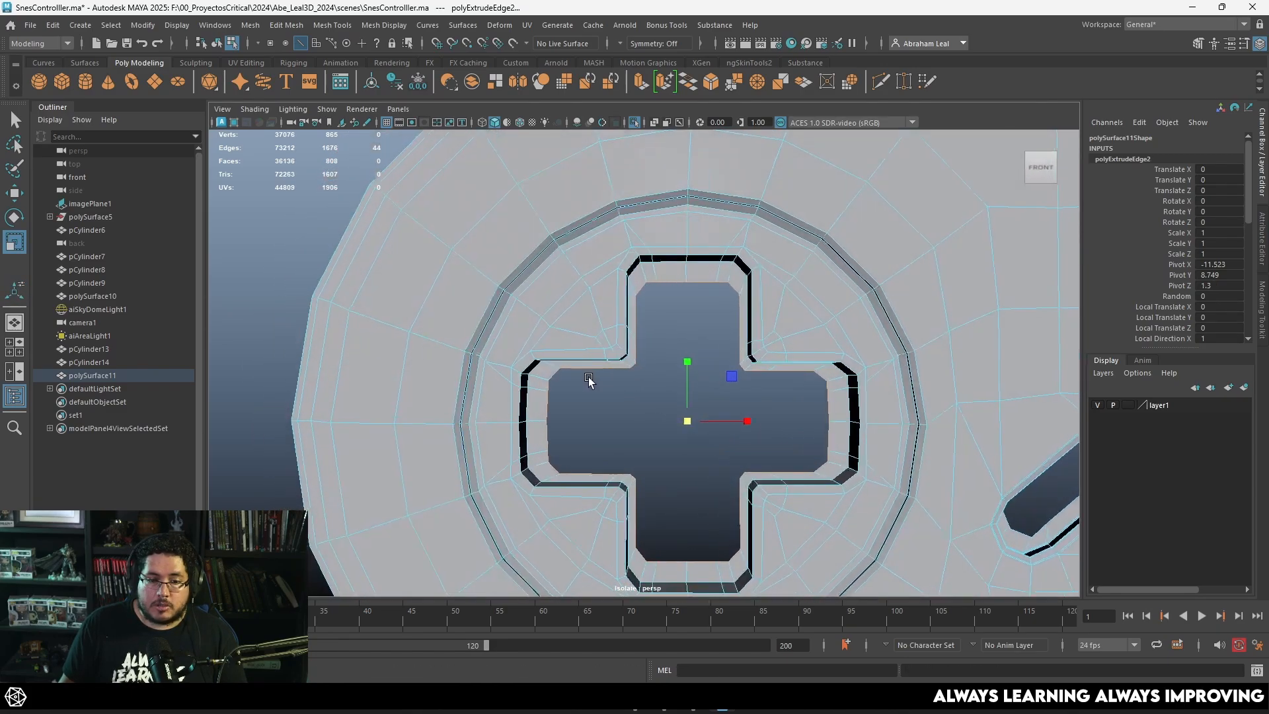
right_click_drag(589, 379, 668, 370, "alt")
Step: Bevel the front and rear edge loops of the D-pad recess walls with one segment
right_click_drag(617, 278, 734, 423, "alt")
left_click_drag(734, 423, 704, 400, "alt")
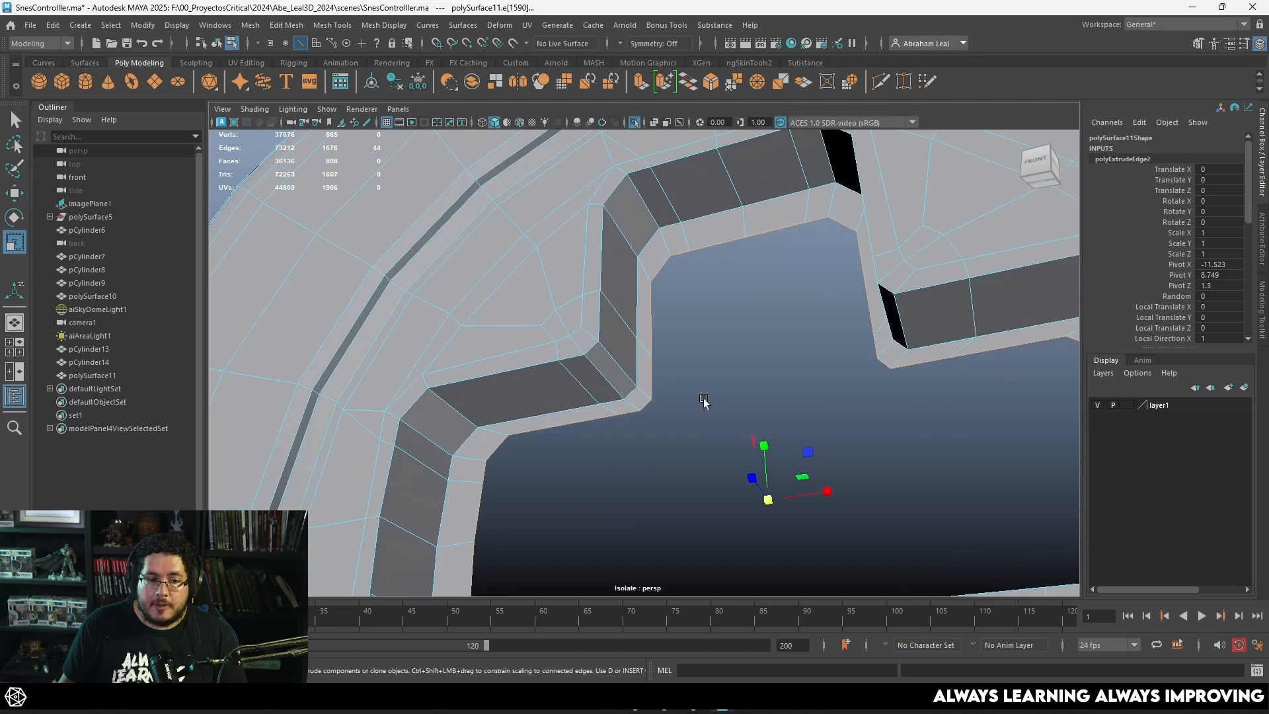
double_click(600, 266)
double_click(631, 295, "shift")
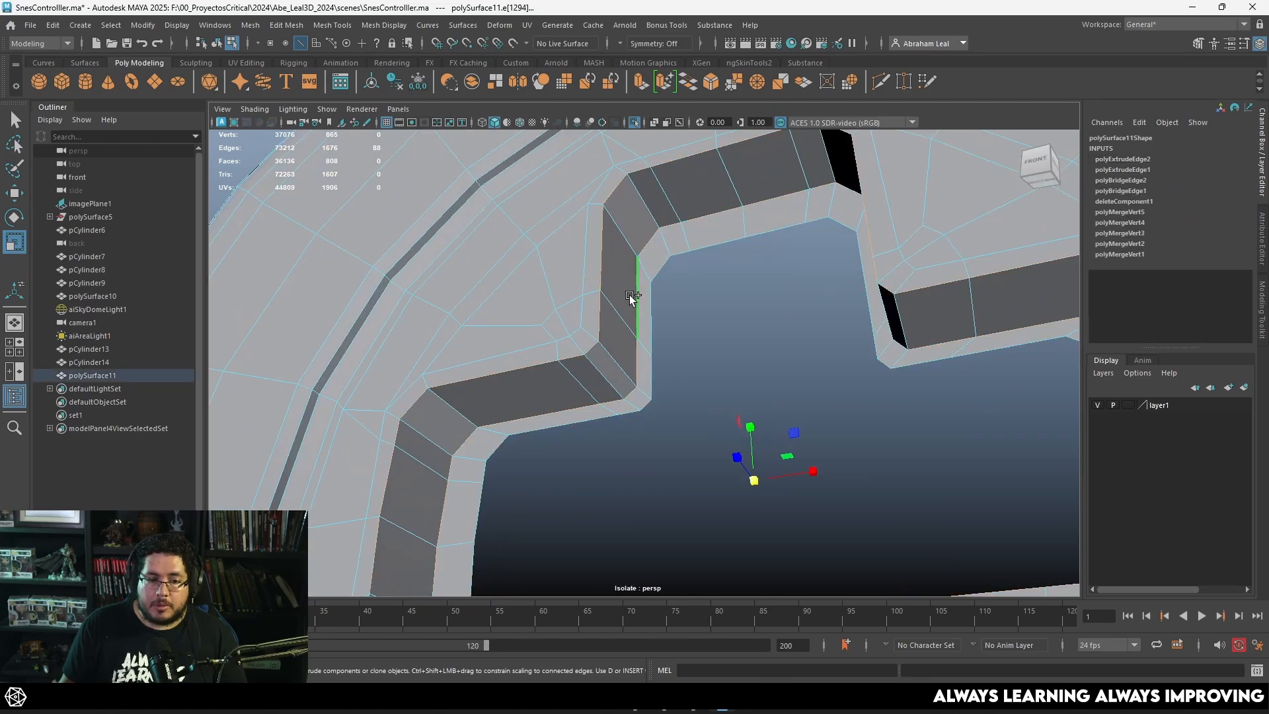
left_click(705, 85)
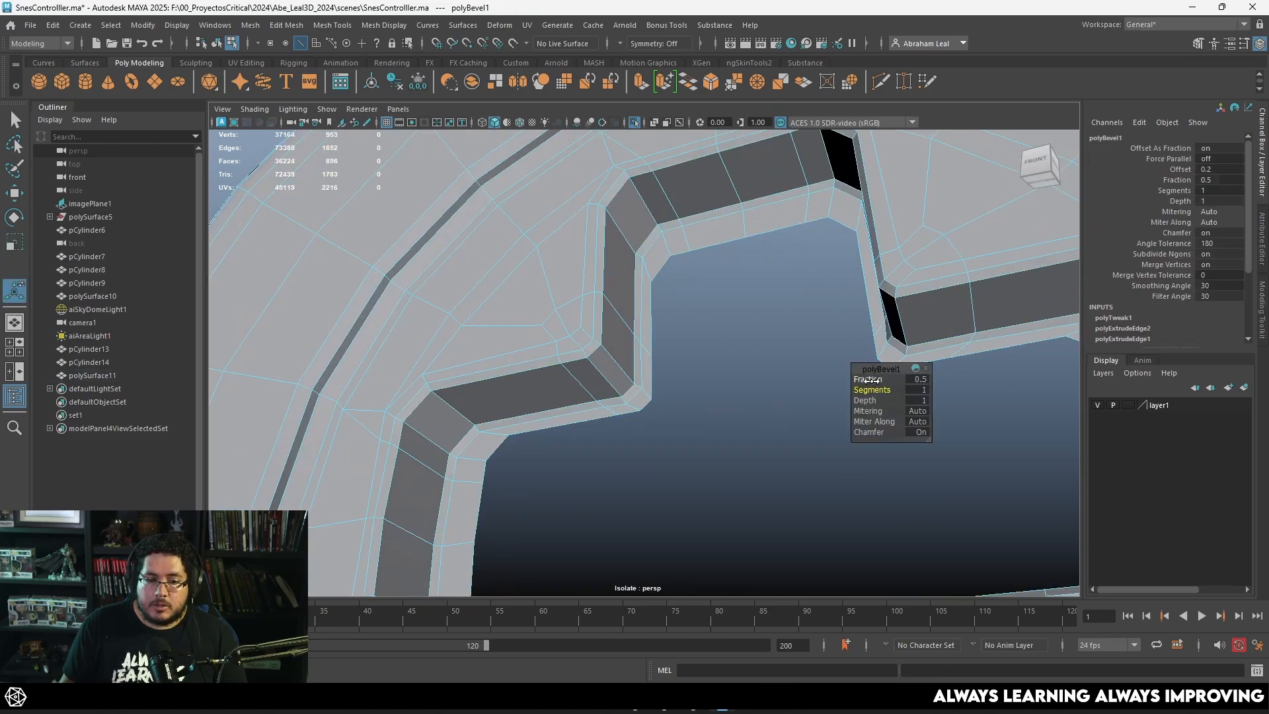
left_click_drag(872, 390, 865, 380)
Step: Show the body in smooth preview, leave isolation, and check the D-pad opening on the full controller
key("3")
right_click_drag(509, 230, 540, 213)
scroll(719, 393, "down", 10)
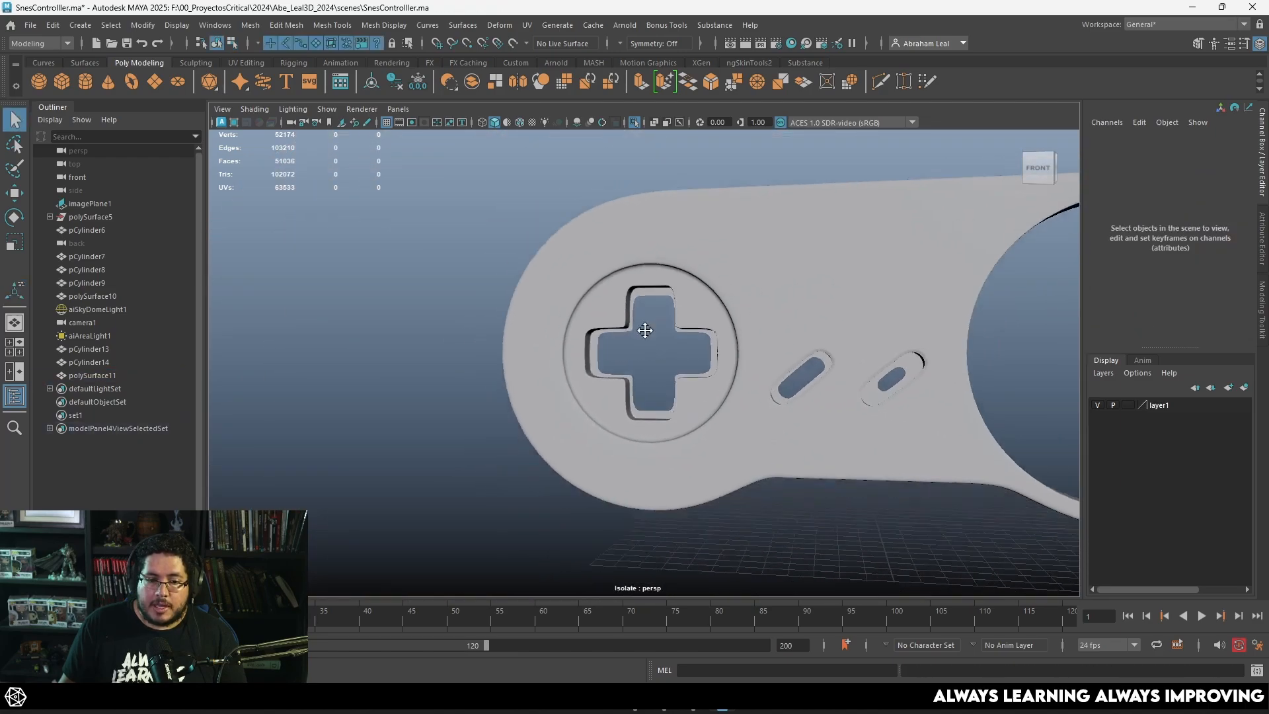
middle_click_drag(645, 330, 625, 301, "alt")
left_click_drag(626, 301, 649, 314, "alt")
left_click(633, 120)
scroll(682, 359, "up", 5)
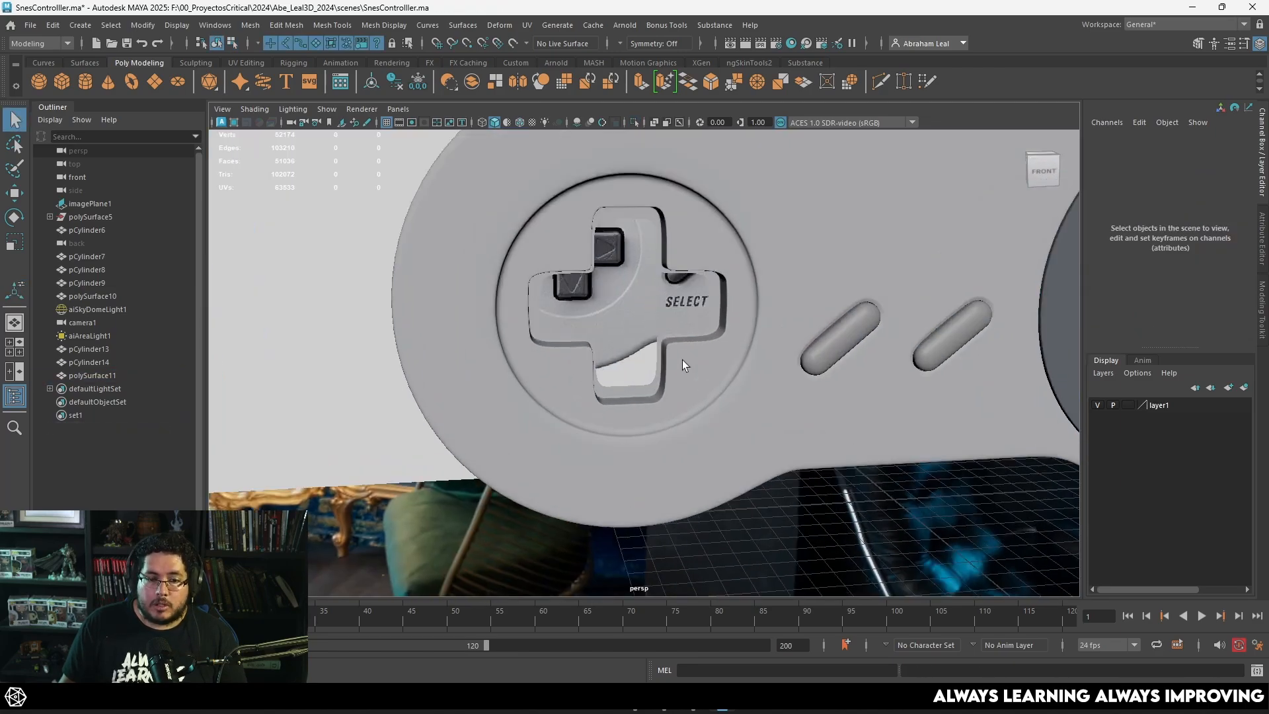
left_click_drag(682, 360, 656, 321, "alt")
middle_click_drag(656, 321, 671, 365, "alt")
right_click_drag(672, 366, 720, 399, "alt")
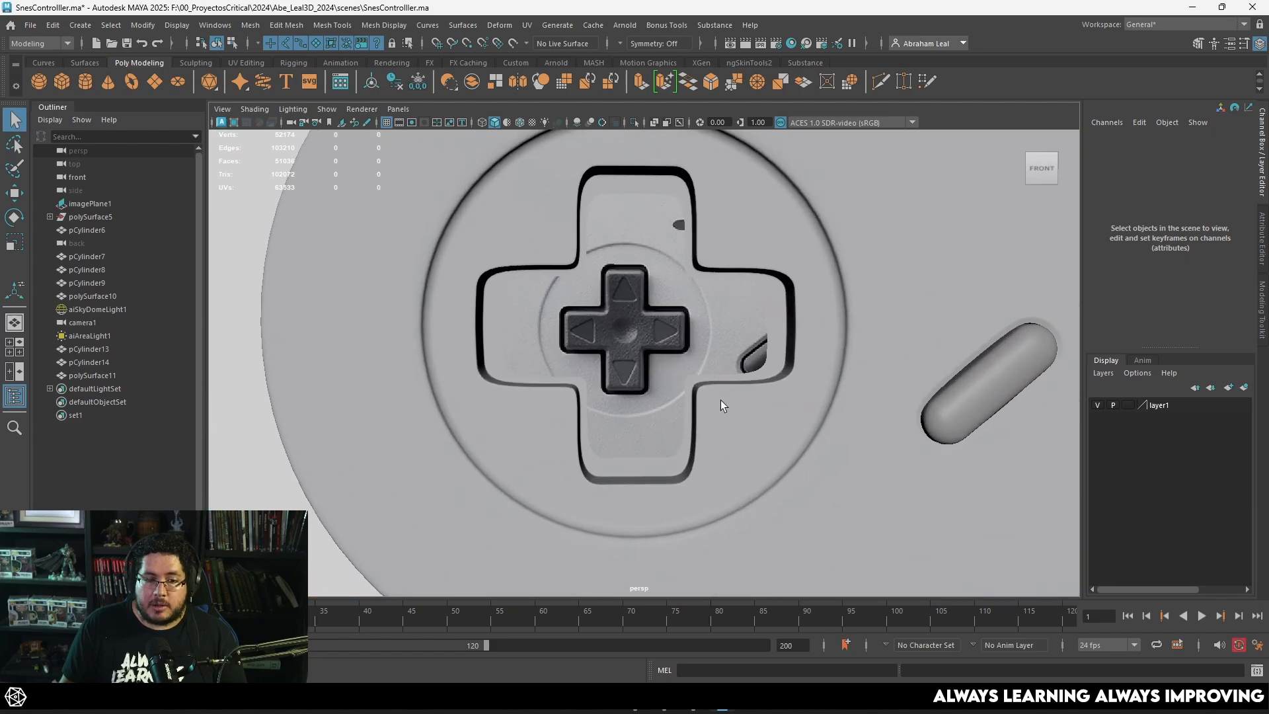
mouse_move(720, 399)
left_mouse_down("alt")
mouse_move(685, 371)
mouse_move(707, 380)
left_mouse_up("alt")
Step: Select the controller body, return it to unsmoothed display, and inspect the edges around the cross-shaped opening
left_click(590, 204)
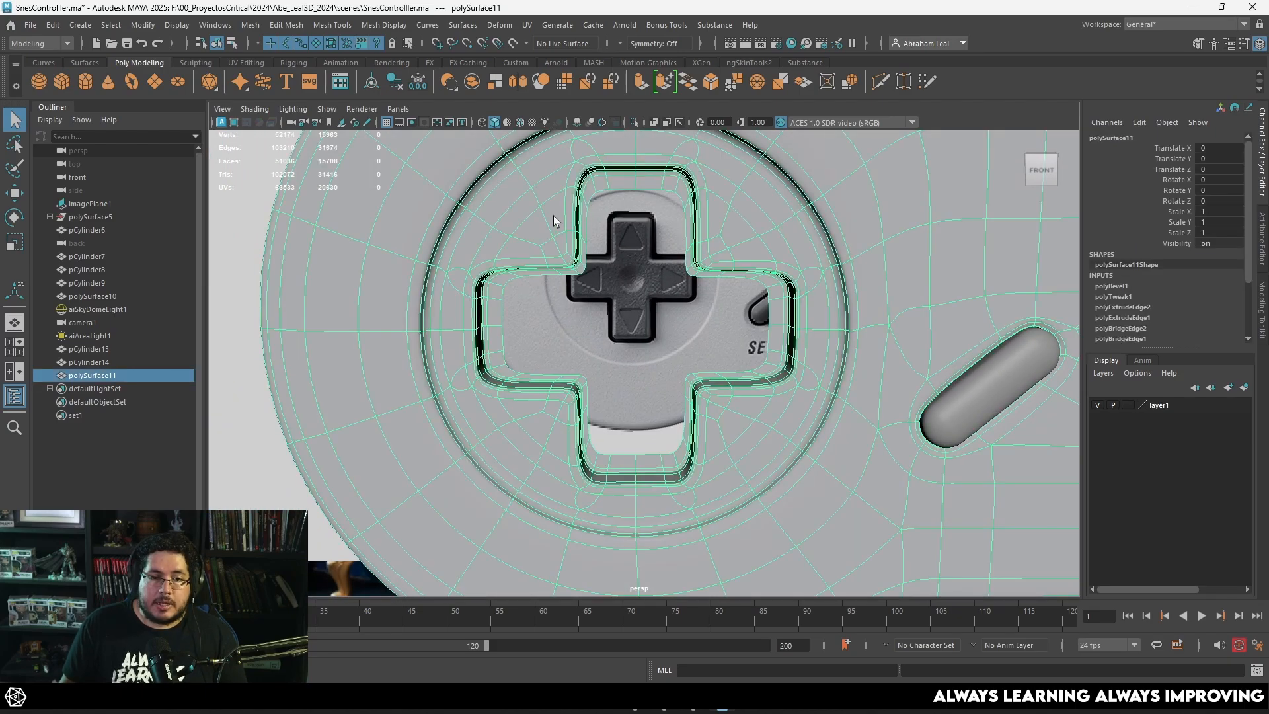
scroll(617, 327, "up", 5)
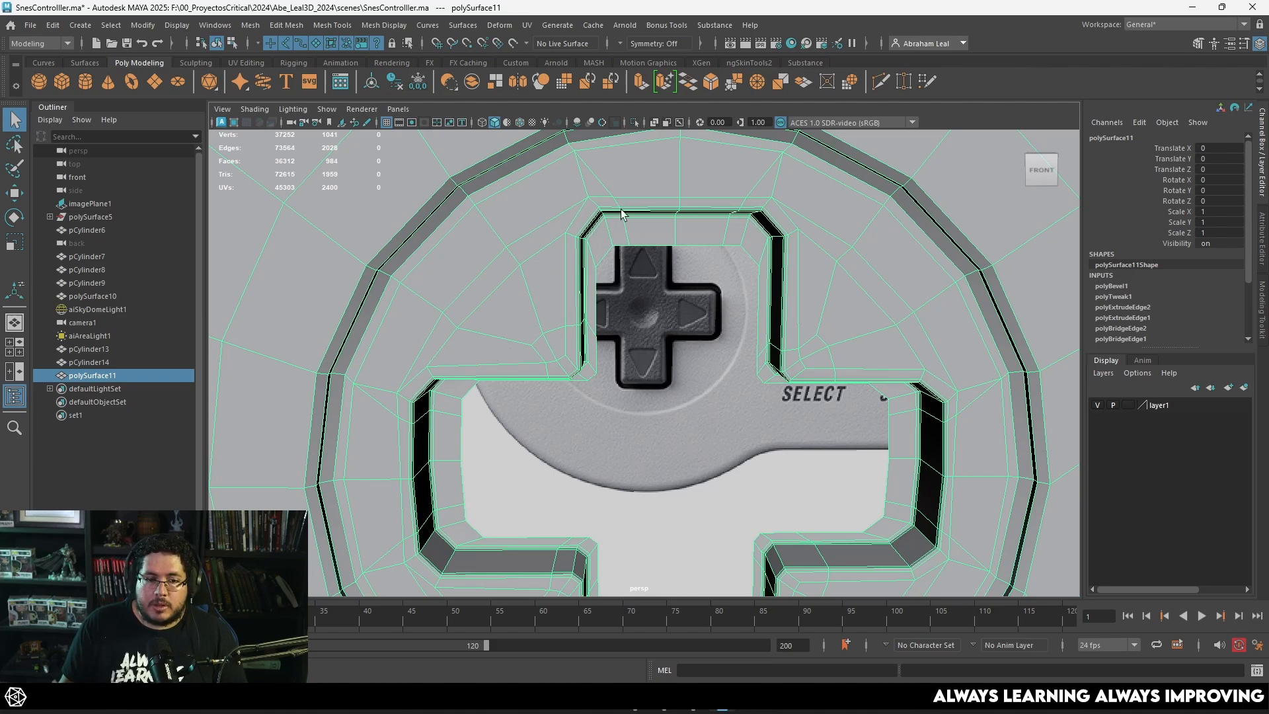
scroll(621, 210, "up", 4)
middle_click_drag(575, 178, 597, 258, "alt")
scroll(643, 267, "down", 2)
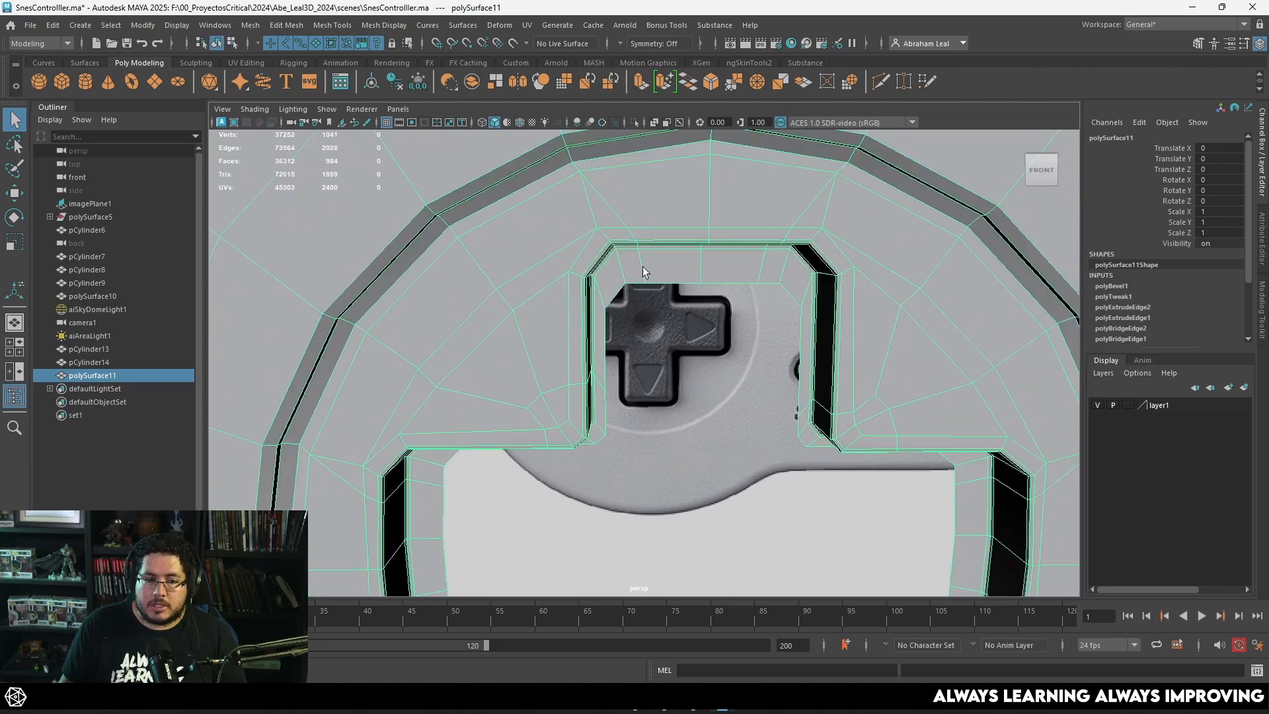
scroll(695, 366, "down", 3)
middle_click_drag(689, 366, 627, 279, "alt")
scroll(627, 279, "up", 1)
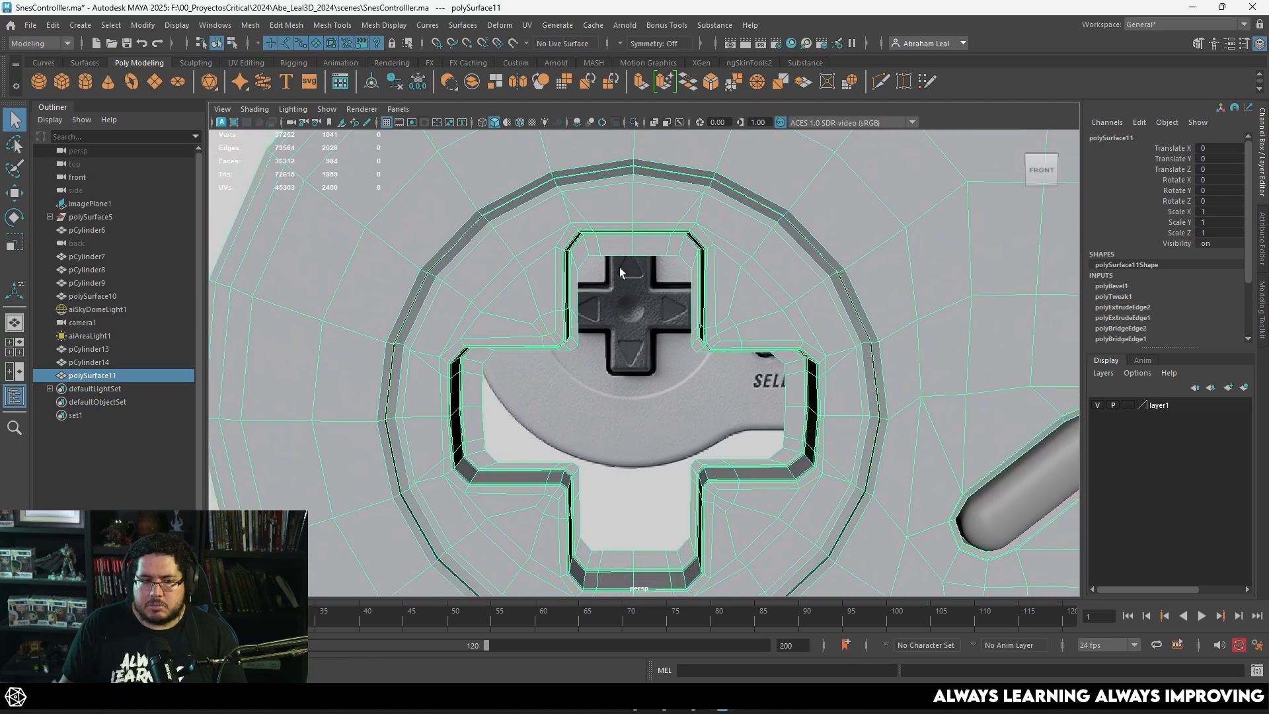
Step: Switch to the front view and display the model as wireframe over the reference image
key("space")
left_click_drag(660, 322, 664, 342)
scroll(664, 343, "down", 3)
scroll(663, 341, "up", 3)
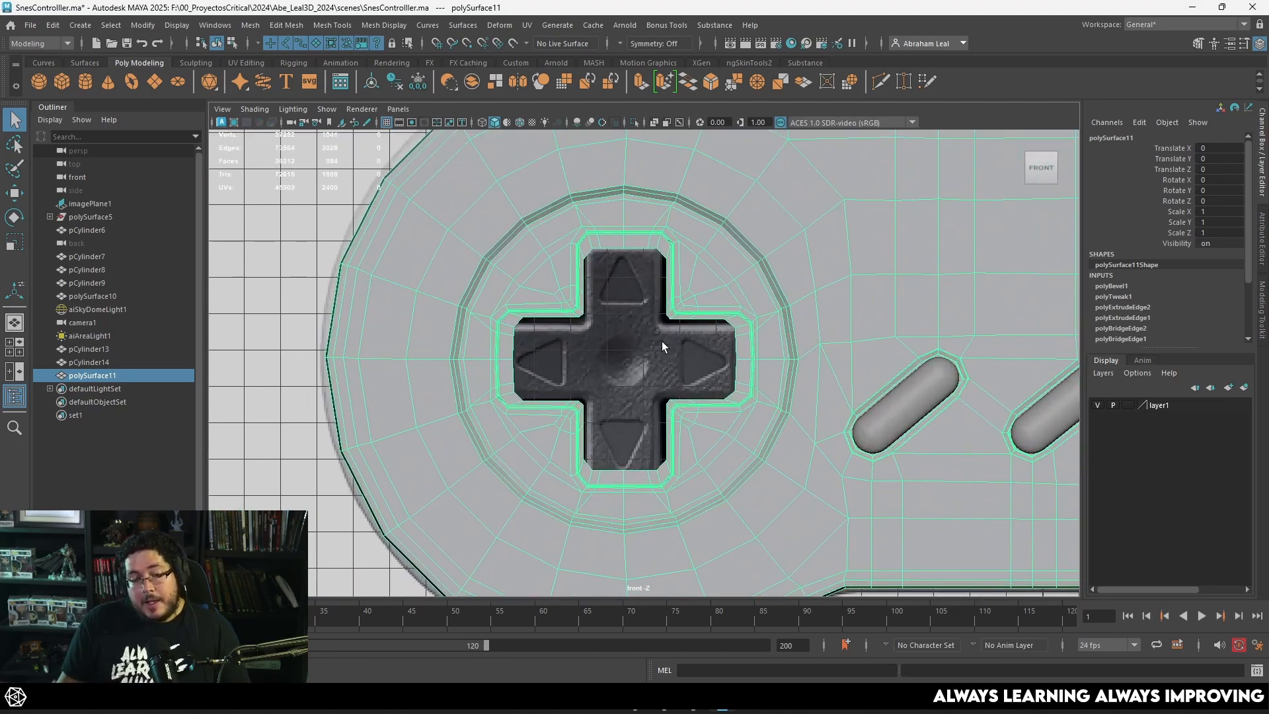
key("4")
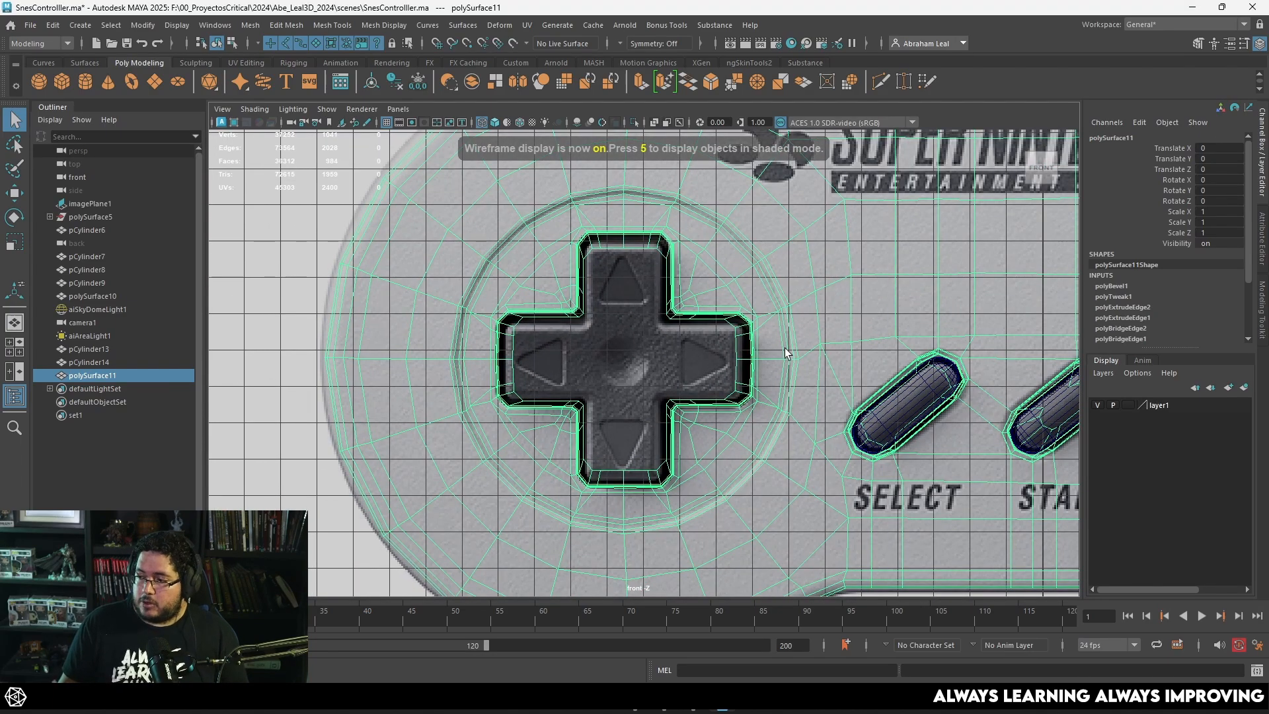
Step: Examine the D-pad in the reference image, including its arrow triangles, center dimple and outline within the recess
scroll(566, 324, "up", 2)
scroll(682, 342, "down", 2)
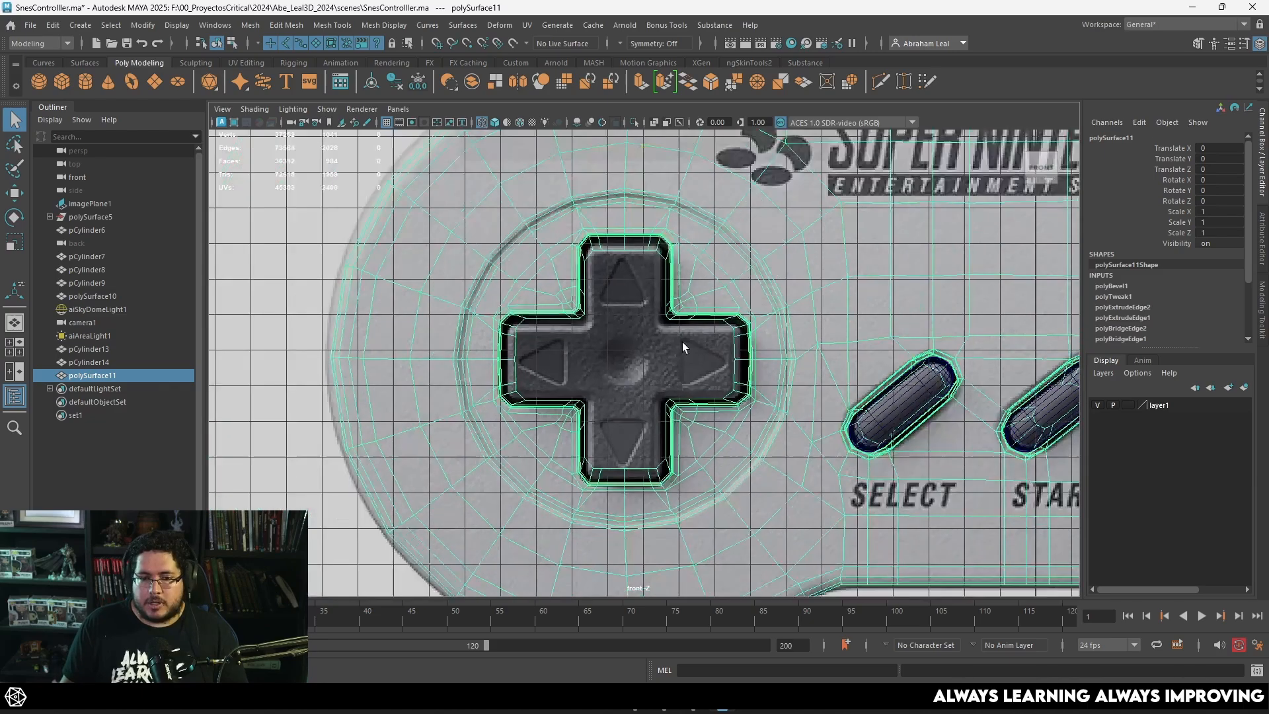
scroll(683, 352, "up", 2)
scroll(683, 356, "up", 2)
left_click_drag(684, 357, 682, 365, "alt")
scroll(643, 350, "up", 2)
scroll(629, 324, "down", 4)
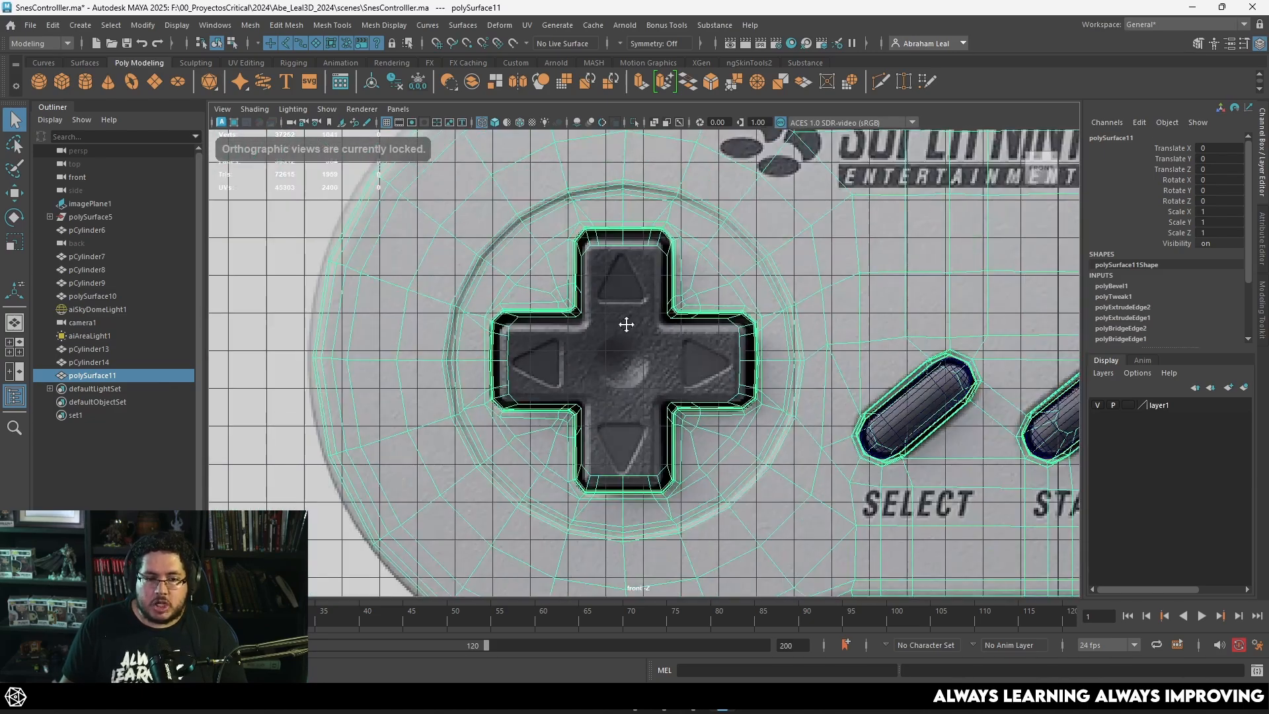
scroll(653, 307, "up", 3)
scroll(648, 352, "up", 2)
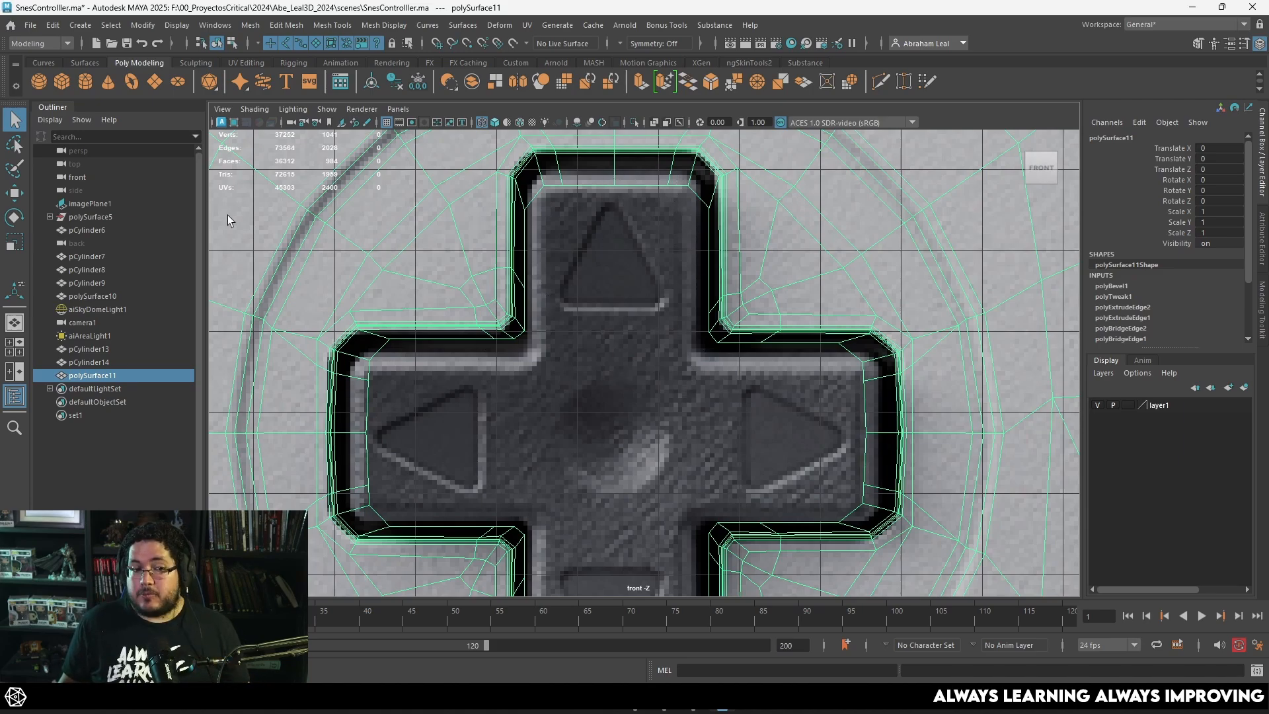
middle_click_drag(487, 268, 467, 198, "alt")
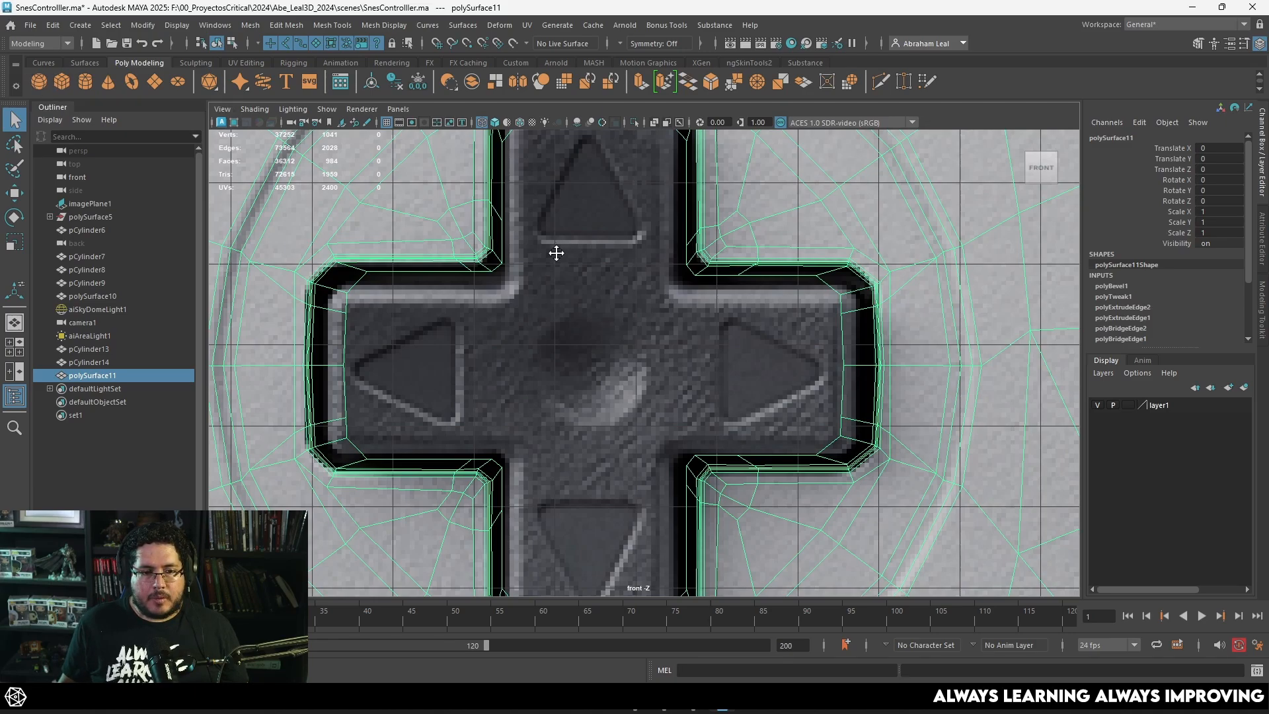
middle_click_drag(555, 252, 575, 379, "alt")
scroll(609, 305, "up", 4)
middle_click_drag(609, 305, 635, 208, "alt")
Step: Create a polygon plane and move it onto the D-pad, to about X -11.088 and Y 10.306
left_click(665, 353)
left_click(158, 86)
scroll(863, 447, "down", 12)
key("w")
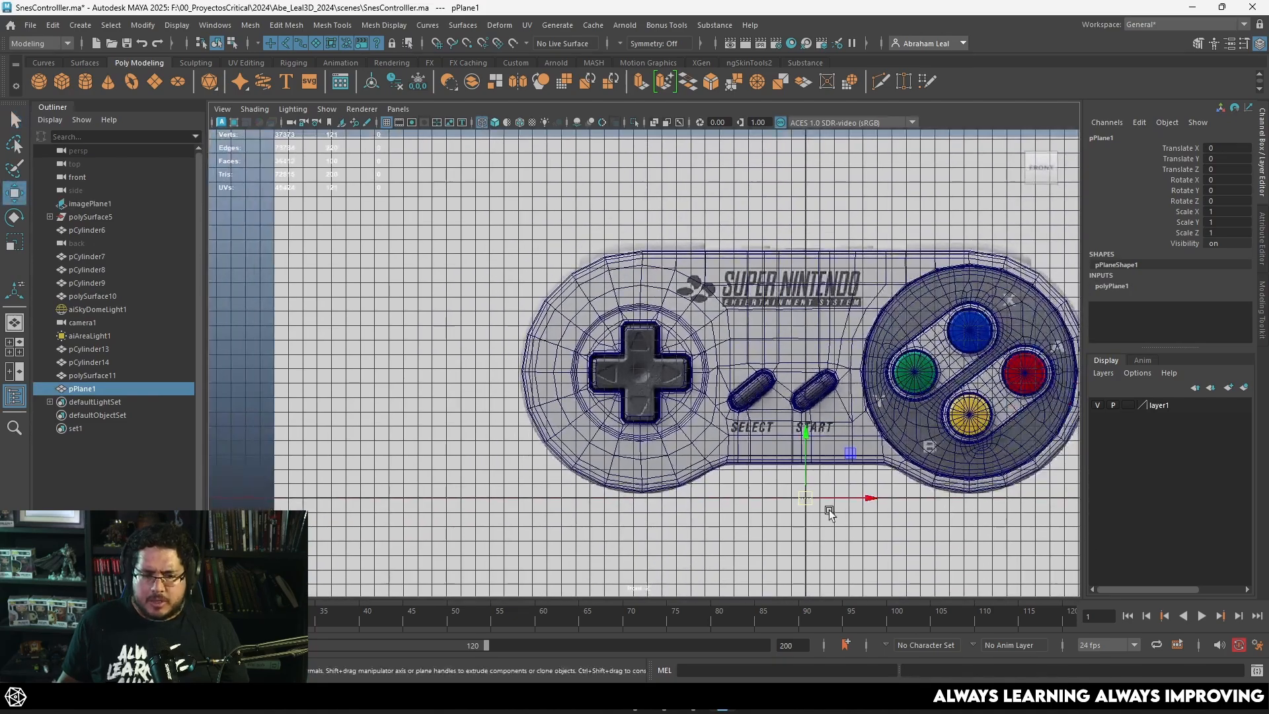
left_click_drag(807, 498, 645, 349)
scroll(644, 331, "up", 5)
scroll(644, 331, "up", 8)
Step: Rotate the plane to 90 on X and set its width and height subdivisions to 1
key("e")
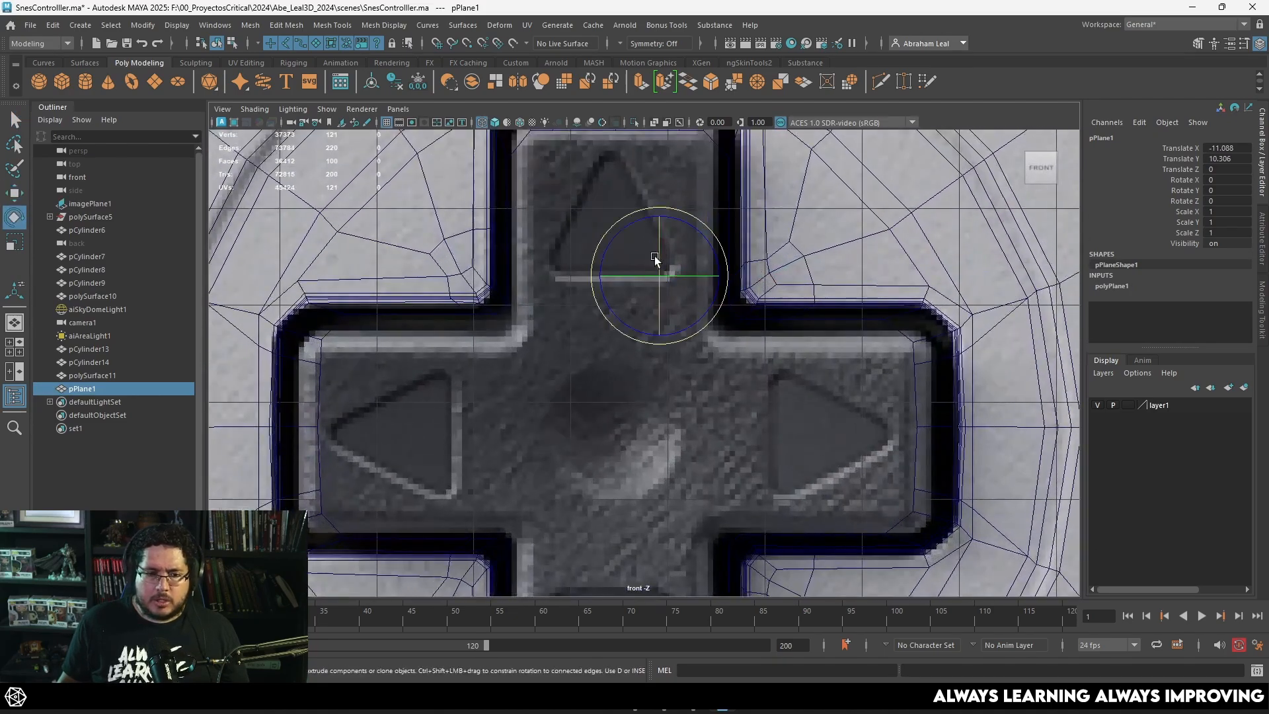
left_click_drag(658, 265, 664, 326)
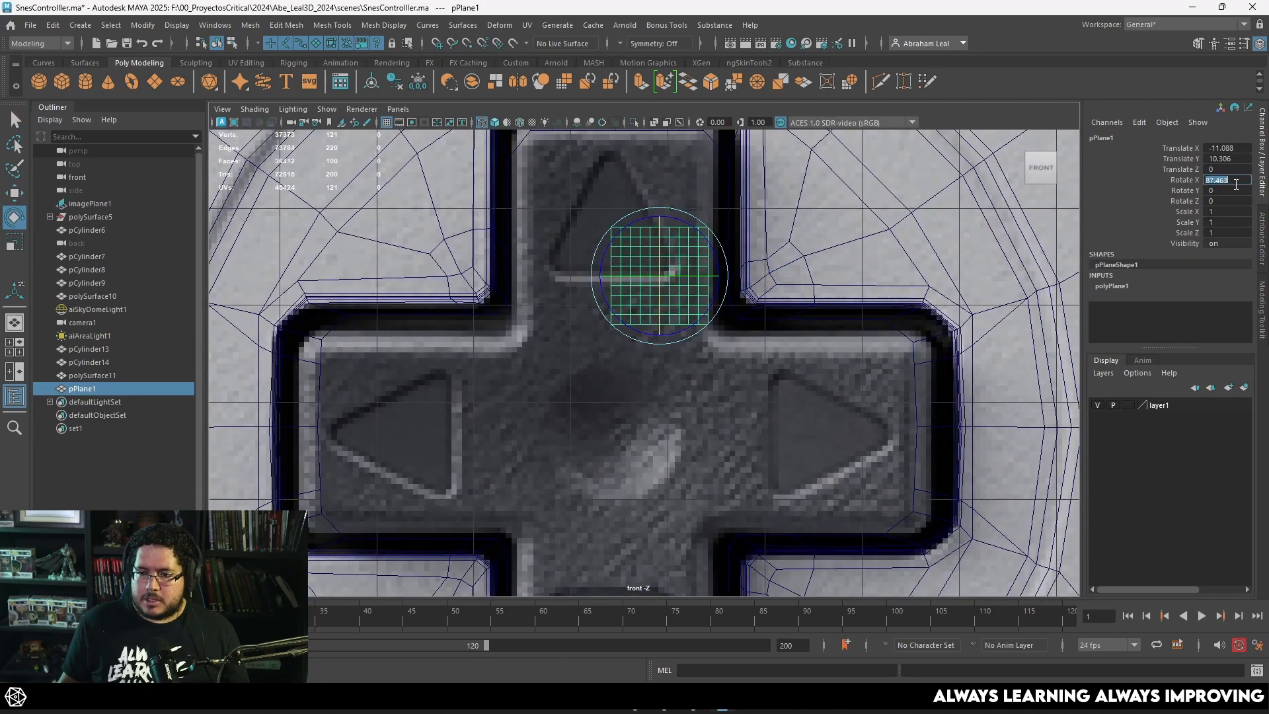
left_click(1113, 285)
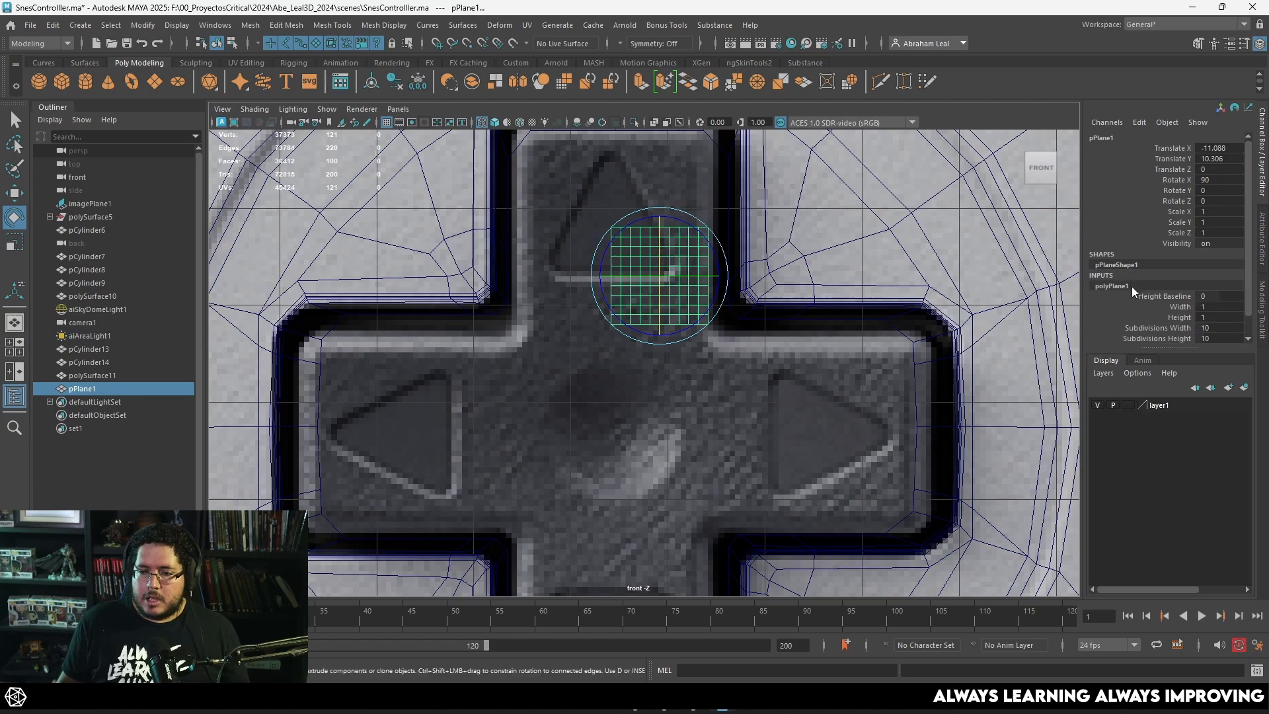
scroll(1222, 322, "down", 1)
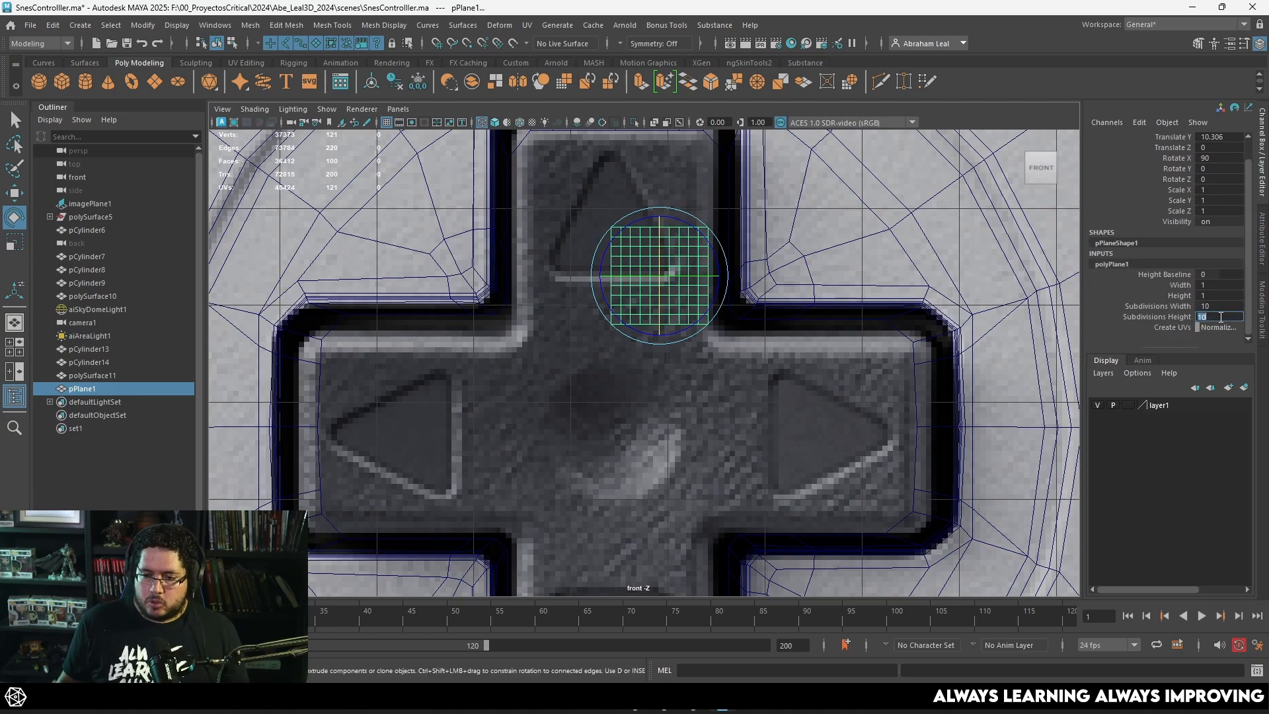
type("1")
left_click(1217, 308)
key("Return")
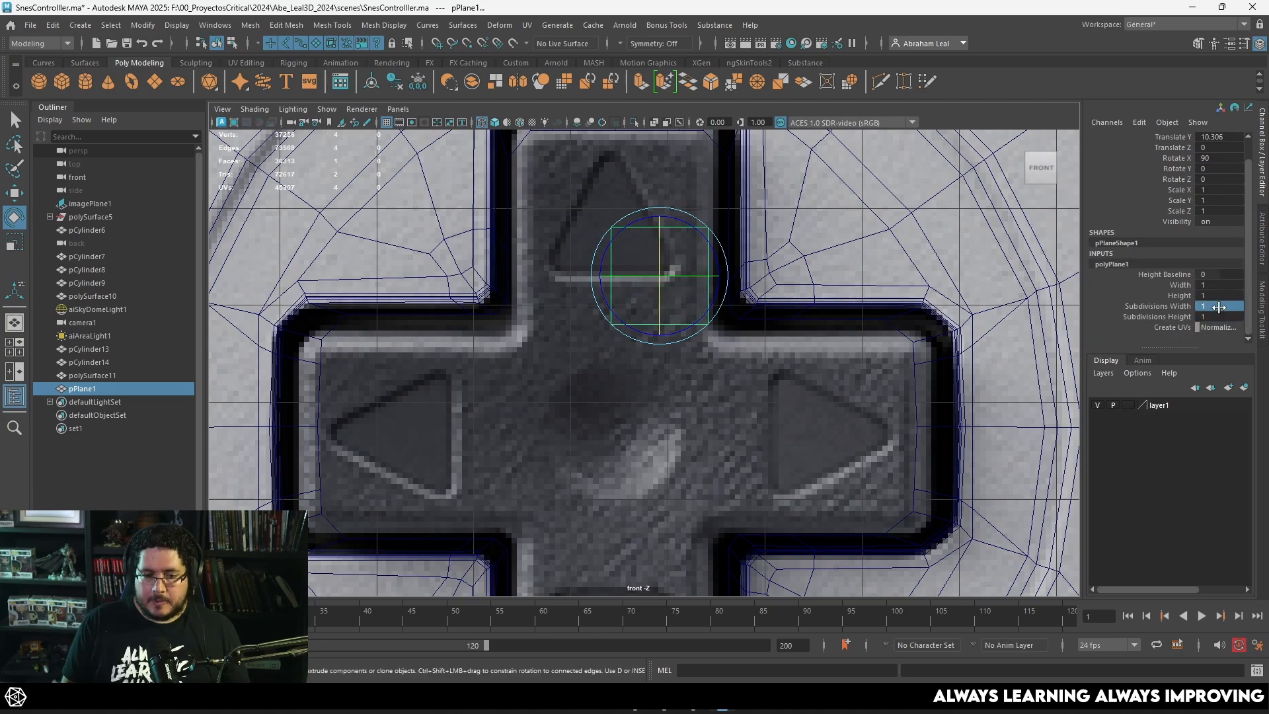
Step: Shrink and shape the plane into a small quad at the base of the up-arrow triangle, and activate Quad Draw
scroll(754, 303, "up", 2)
middle_click_drag(680, 259, 755, 417, "alt")
key("w")
mouse_move(741, 406)
left_mouse_down()
mouse_move(730, 362)
mouse_move(689, 361)
mouse_move(713, 376)
mouse_move(752, 334)
left_mouse_up()
key("r")
key("w")
left_click(778, 286)
left_click(922, 82)
Step: Draw quads around the triangle's lower-right corner and partway up its right side, following the reference
scroll(764, 330, "up", 2)
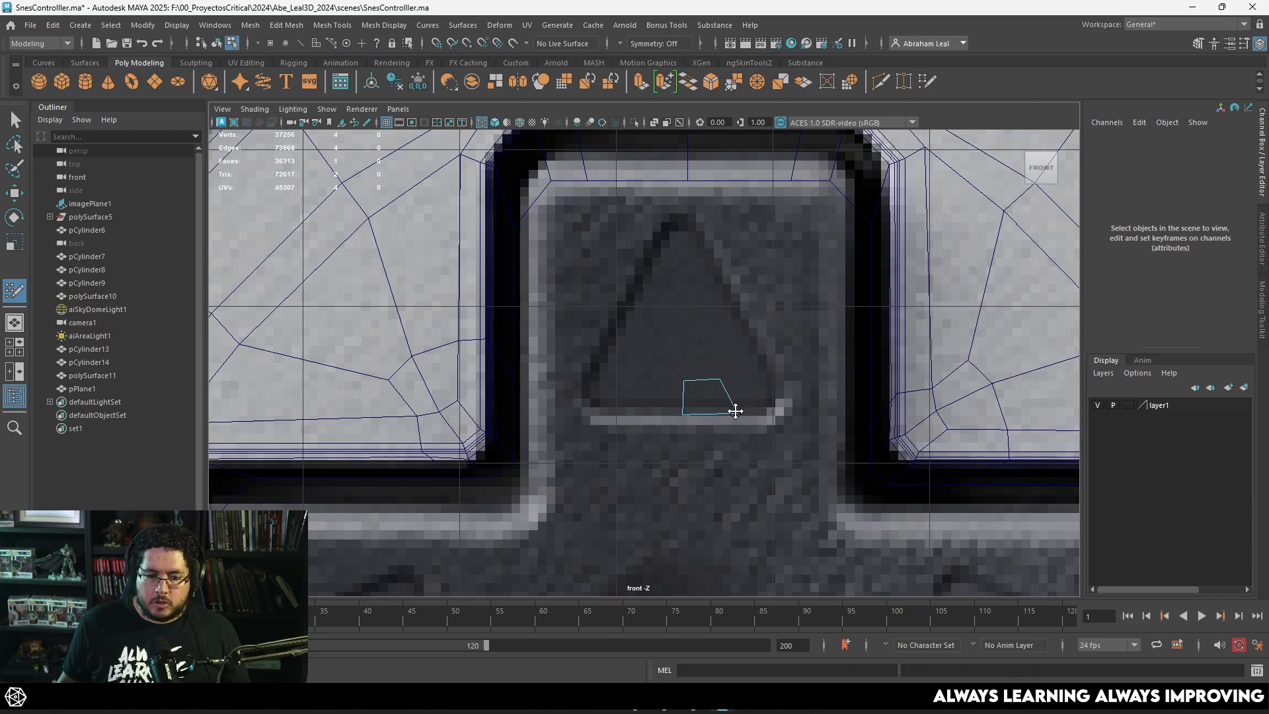
scroll(709, 318, "up", 3)
middle_click_drag(708, 317, 663, 406, "alt")
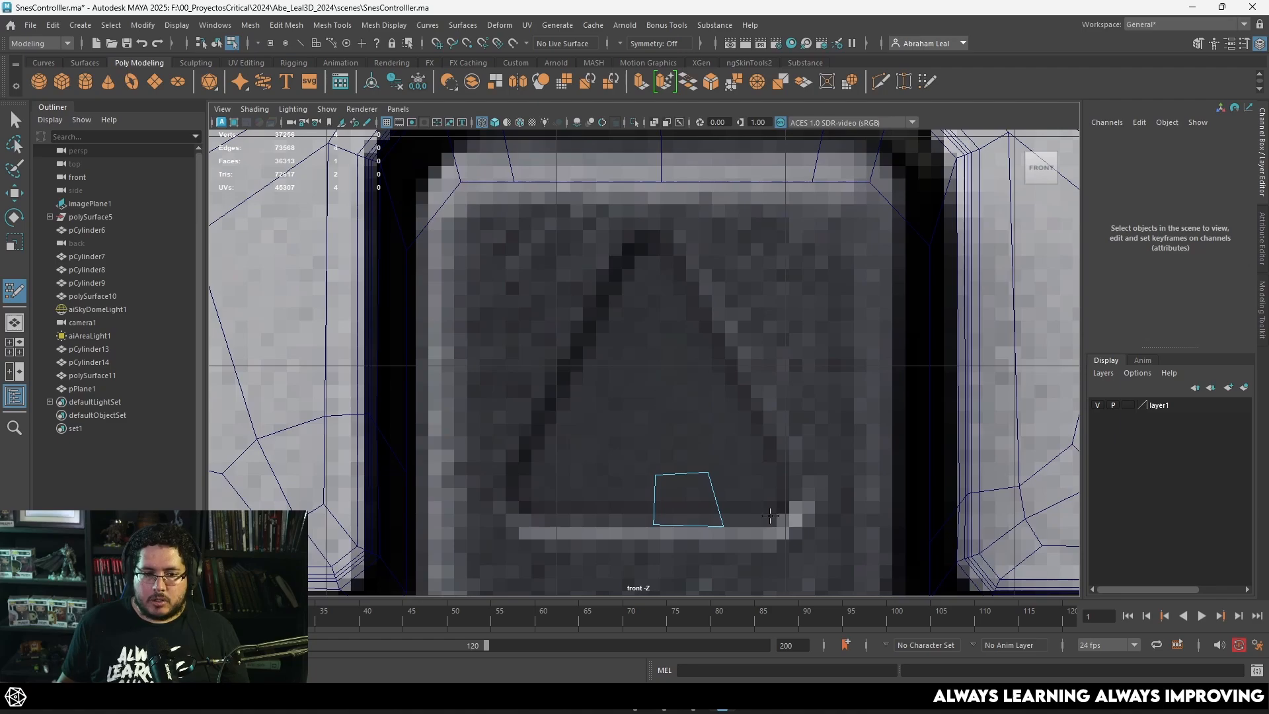
middle_click_drag(770, 516, 758, 488, "alt")
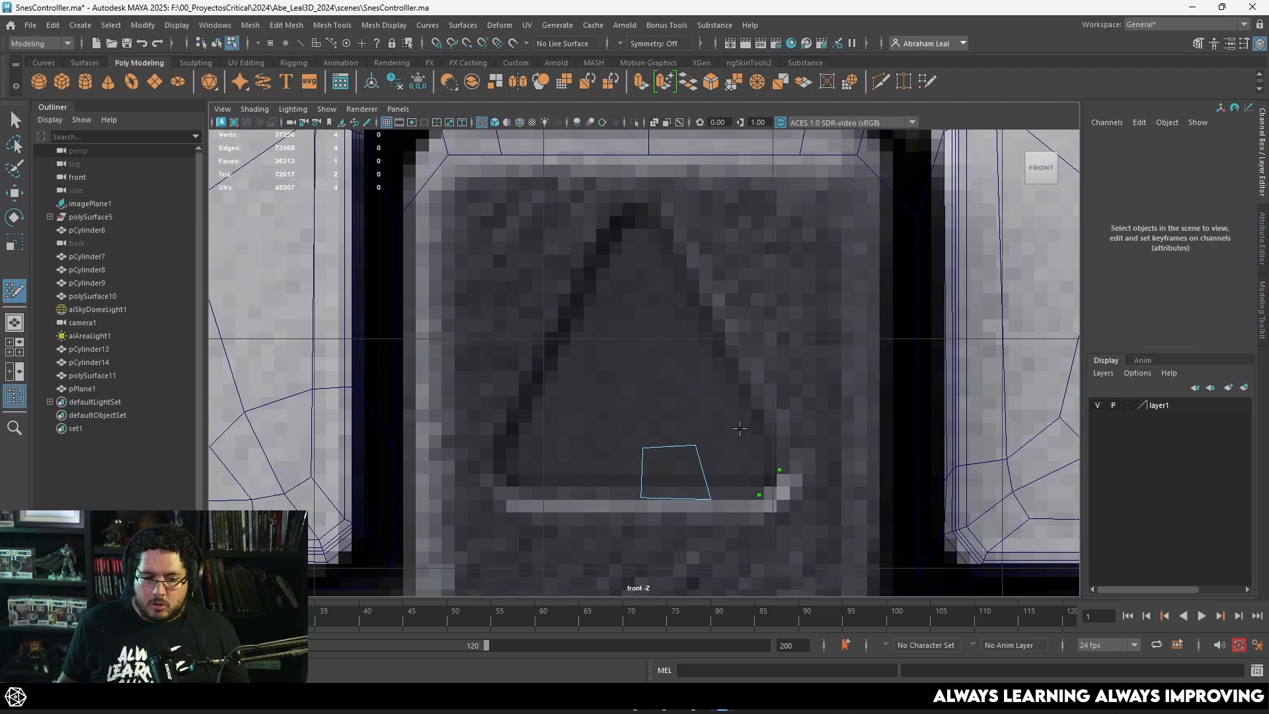
key("Return")
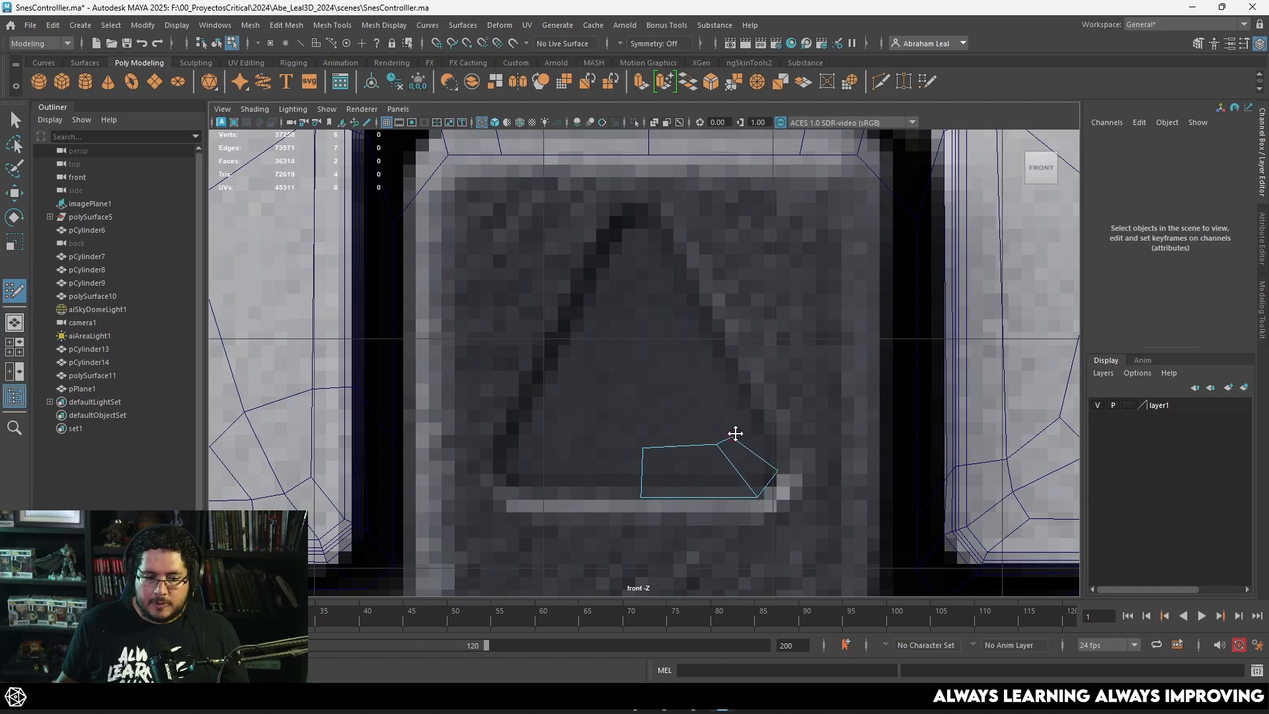
left_click(711, 329)
key("Return")
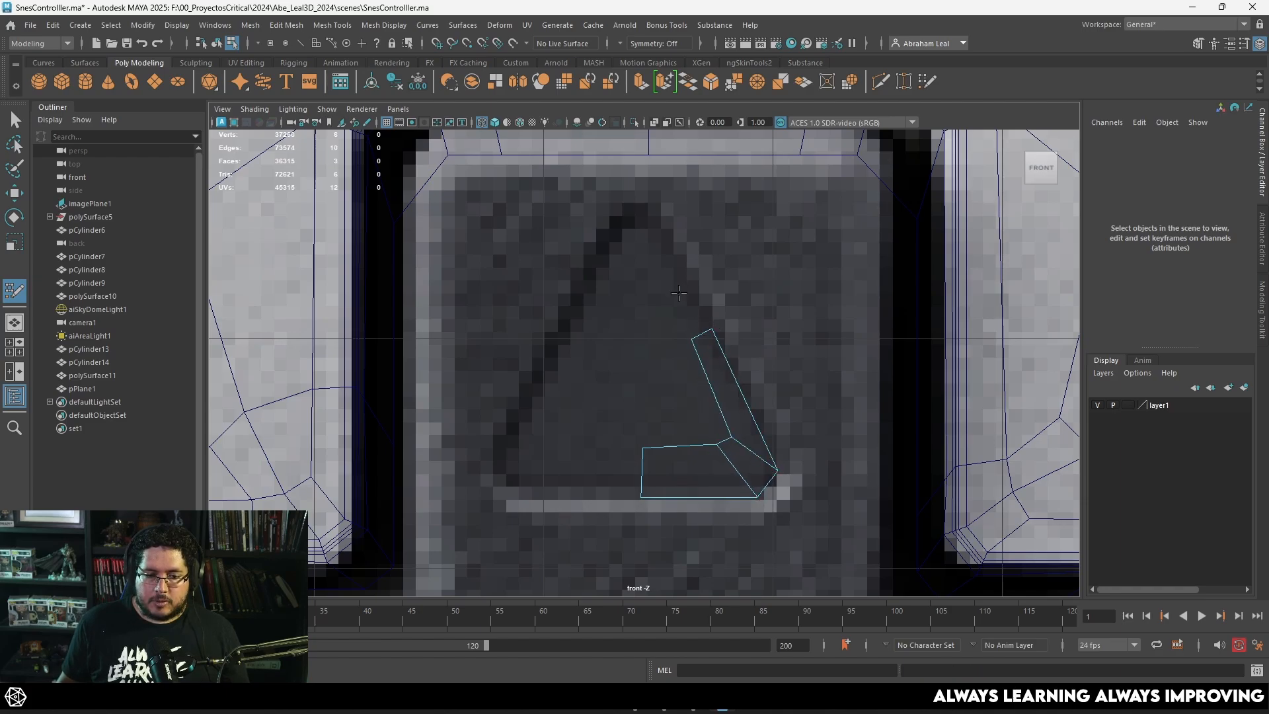
Step: Extend the quad strip up the triangle's right side and add a quad at its tip
middle_click_drag(656, 236, 688, 306, "alt")
left_click(676, 317)
key("Return")
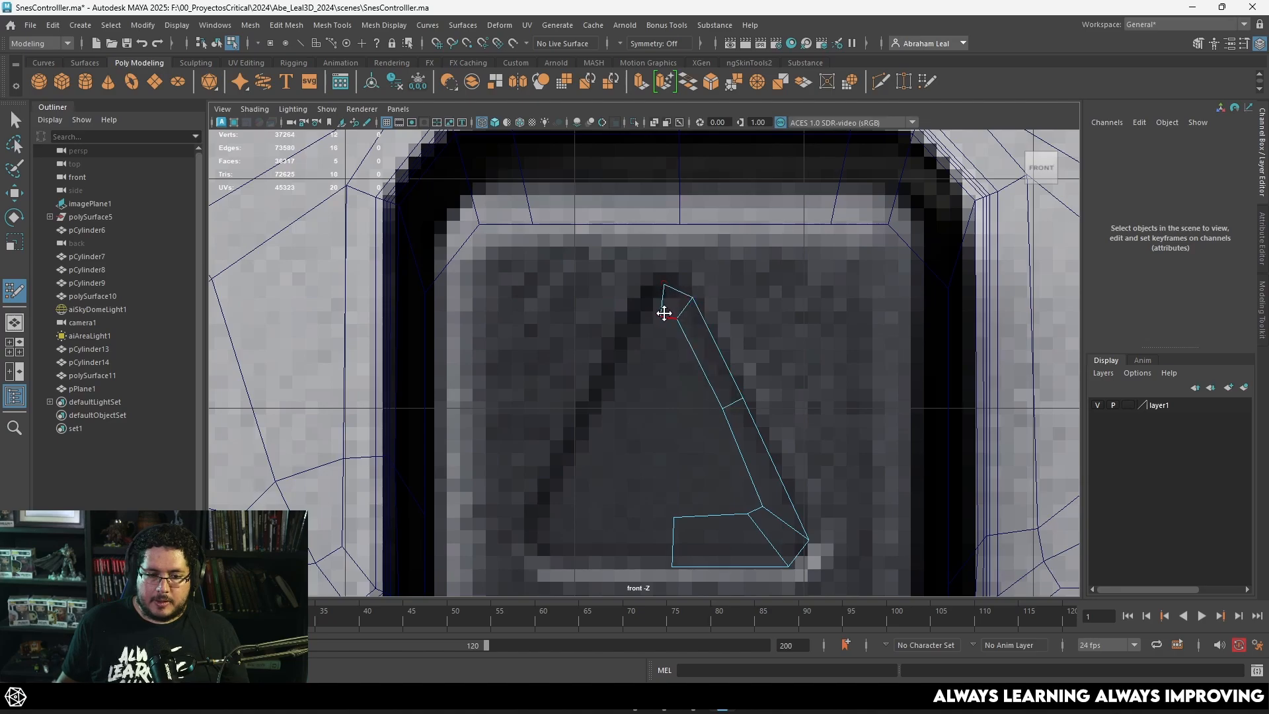
middle_click_drag(668, 318, 675, 290, "alt")
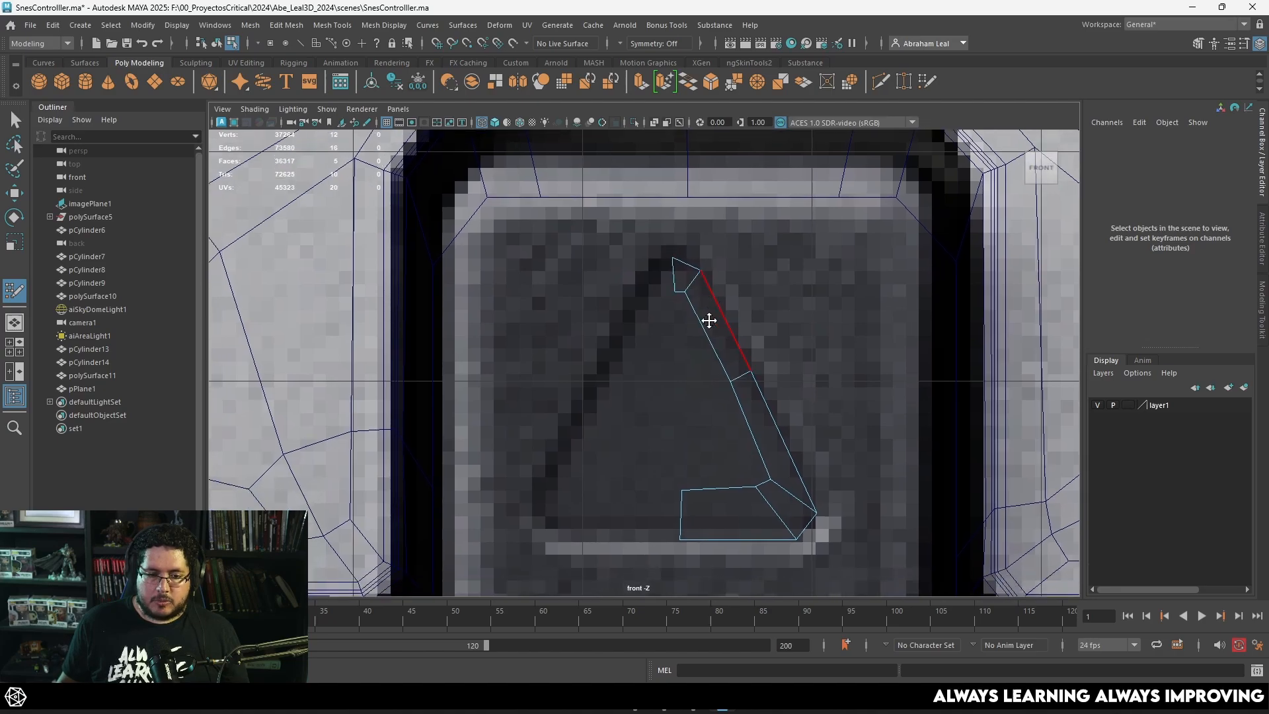
Step: Fill the upper and middle inner quads between the right-hand strip and the triangle's centerline
left_click(686, 385, "shift")
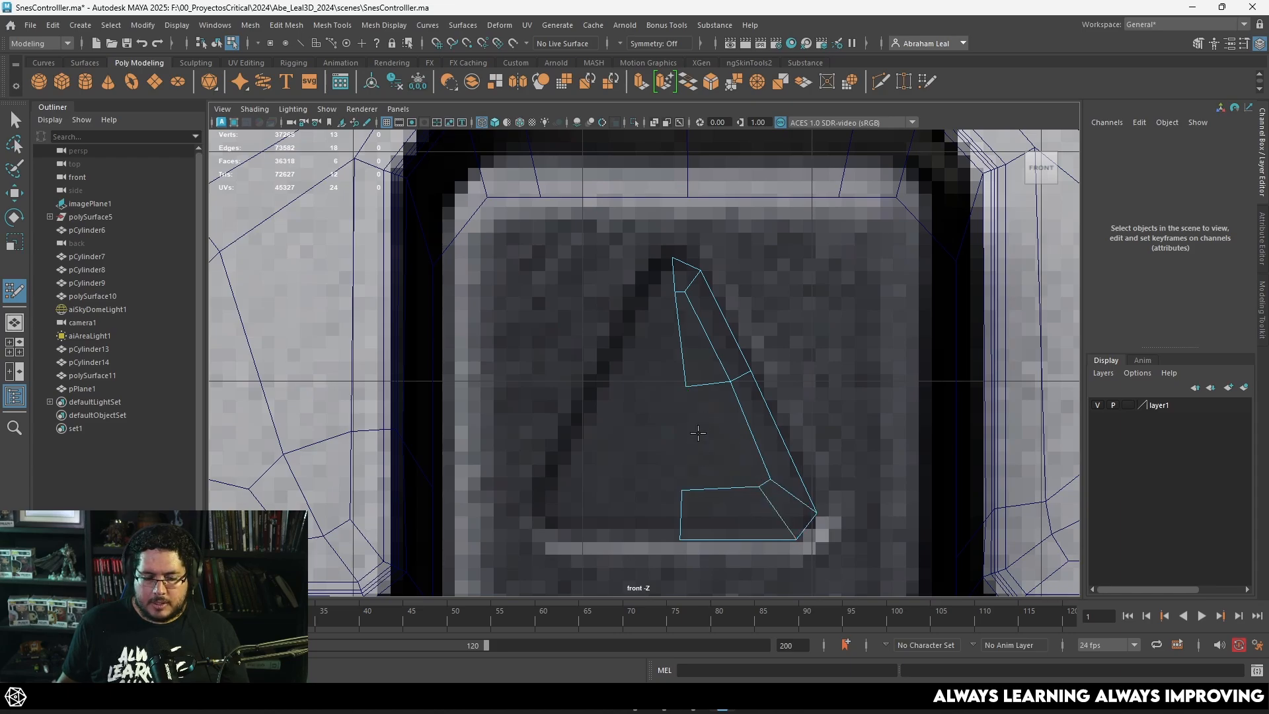
left_click(699, 431, "shift")
scroll(740, 403, "up", 2)
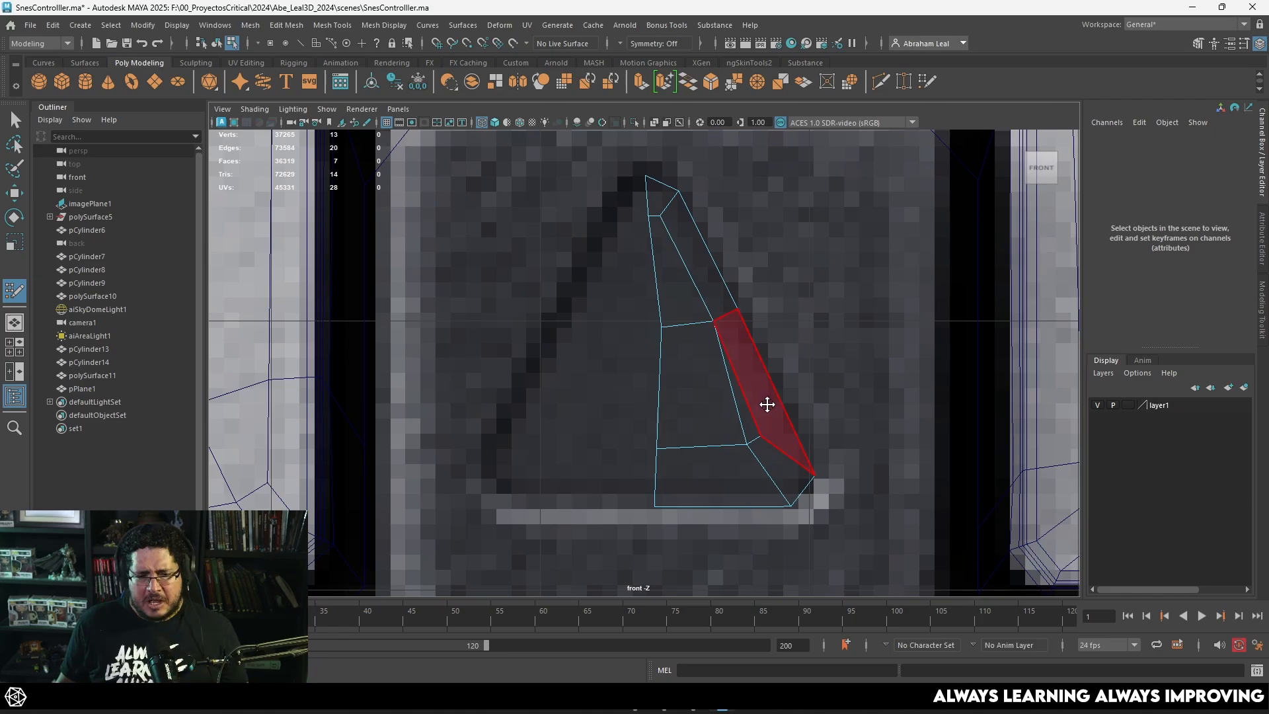
Step: Delete the middle inner quad between the right-hand strip and the triangle's centerline
scroll(753, 373, "up", 2)
middle_click_drag(793, 465, 777, 424, "alt")
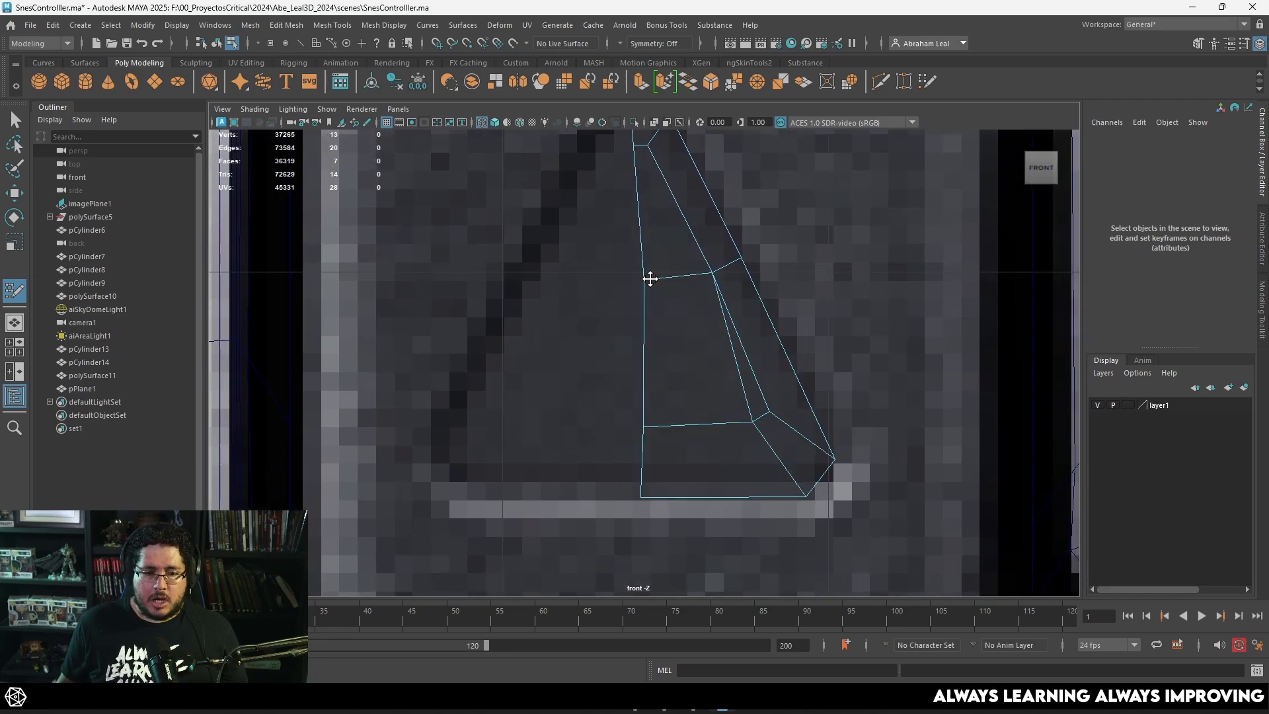
scroll(640, 278, "down", 10)
scroll(691, 376, "up", 8)
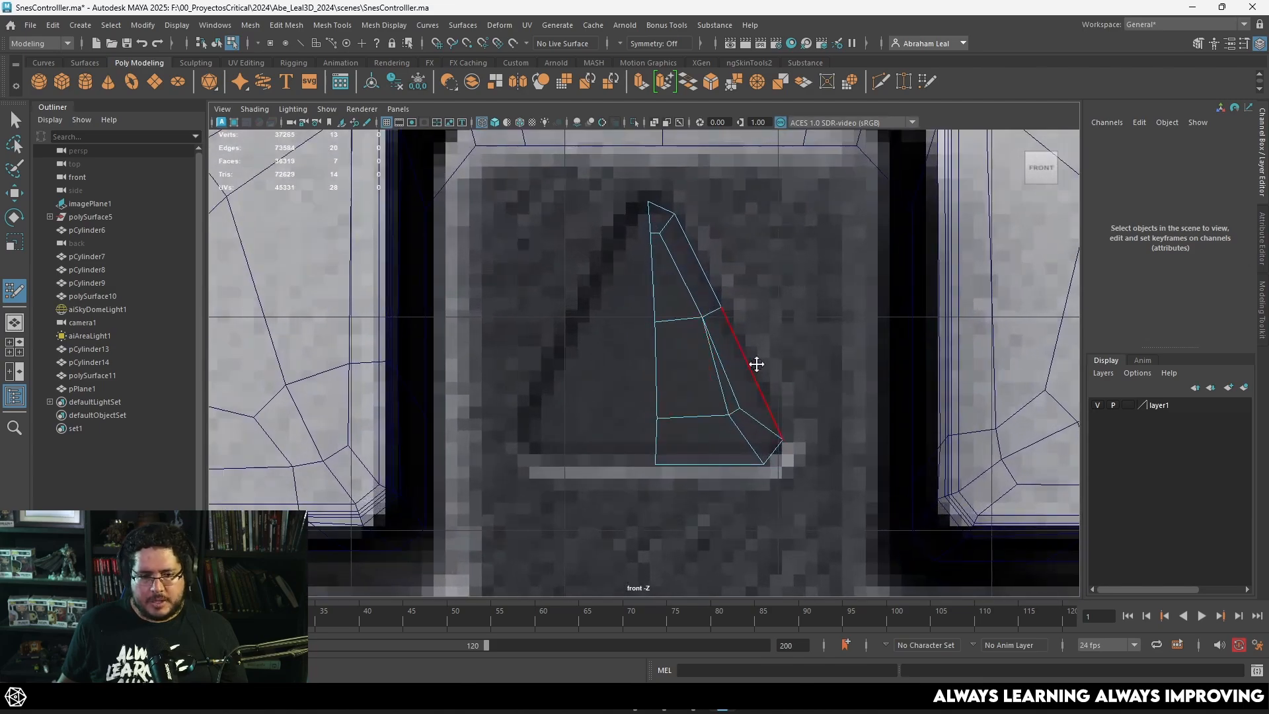
scroll(734, 412, "up", 6)
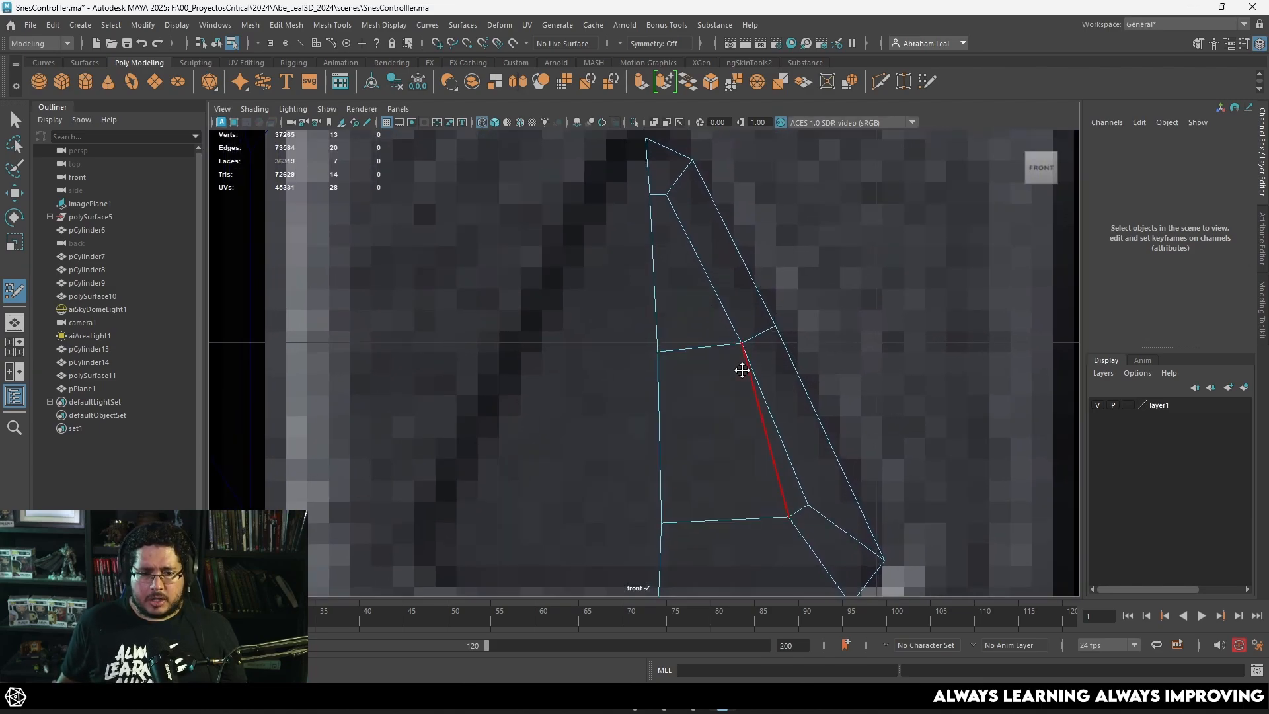
left_click(740, 407, "ctrl+shift")
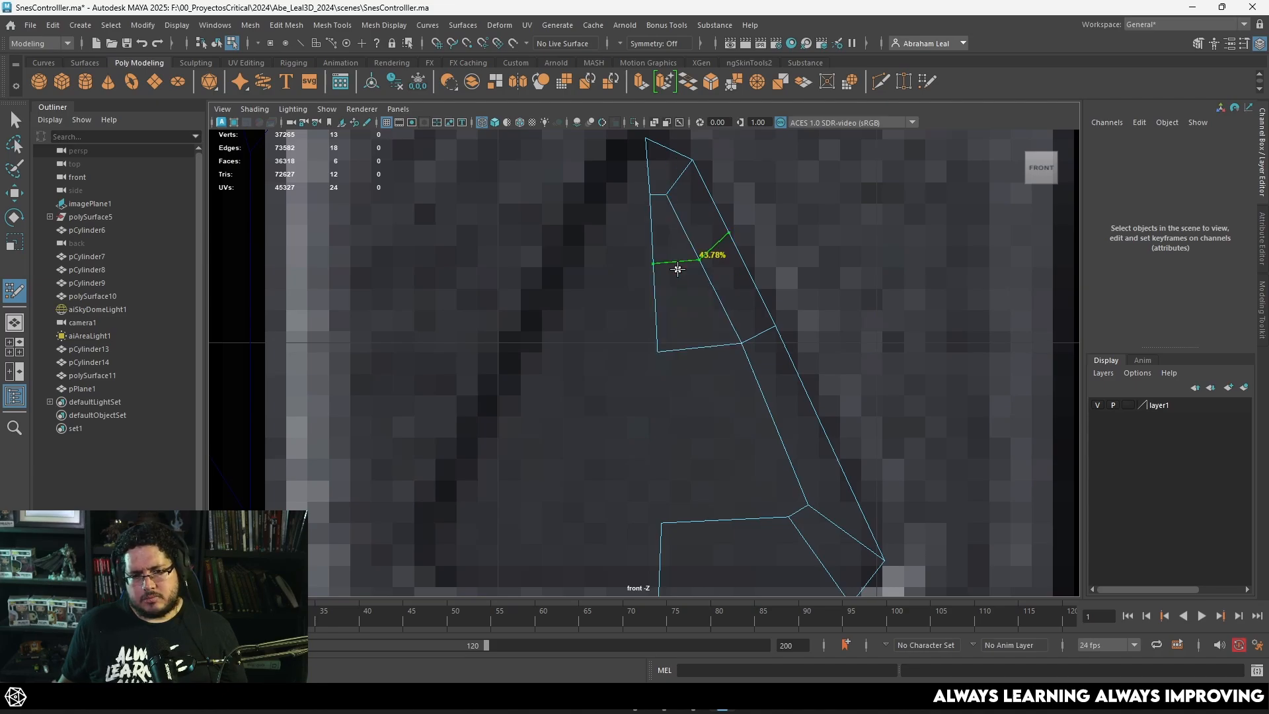
Step: Fill the gap between the triangle's right-hand strip and its centerline with quads, straightening the new vertex onto the centerline
middle_click_drag(754, 471, 742, 437, "alt")
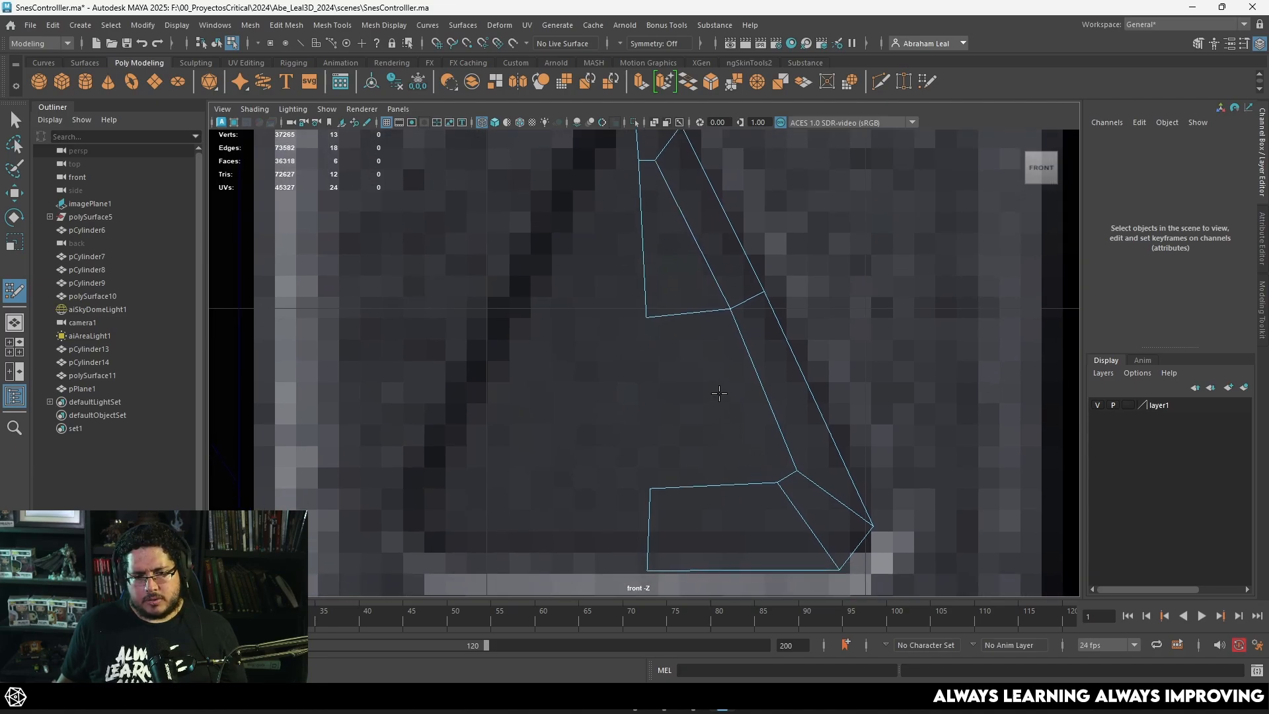
left_click(658, 395)
left_click(672, 371, "shift")
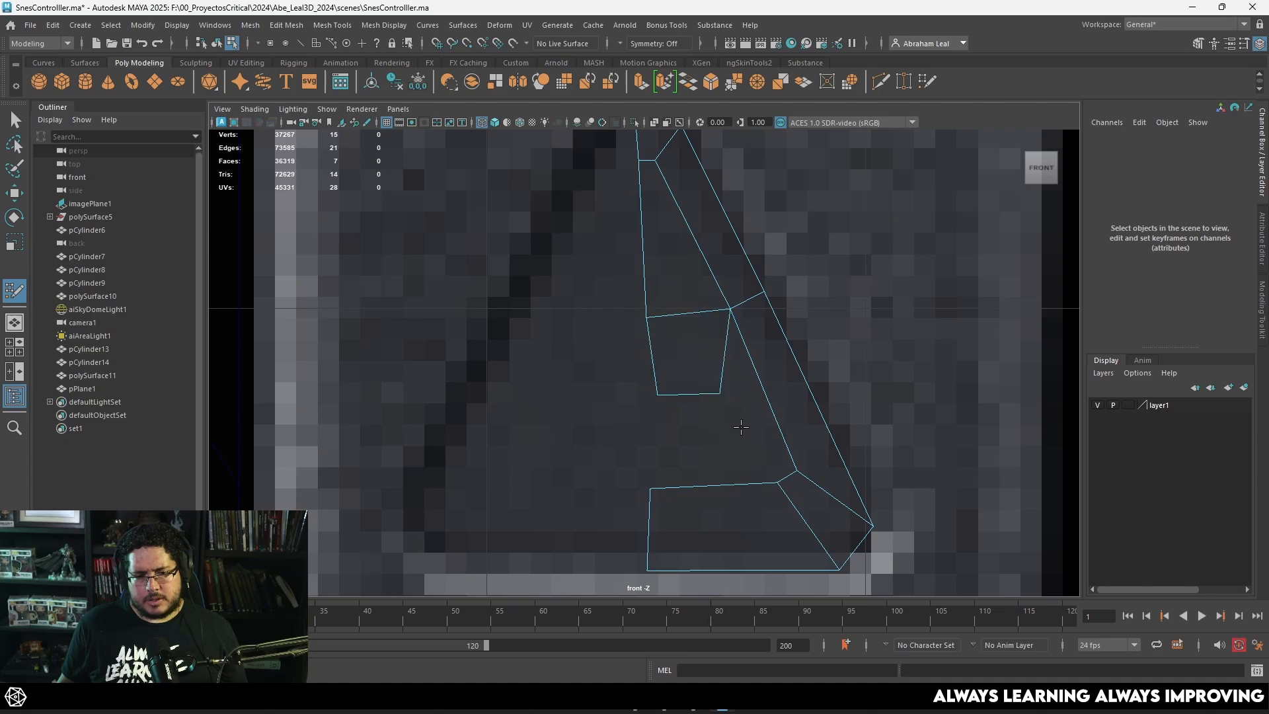
left_click(749, 417, "shift")
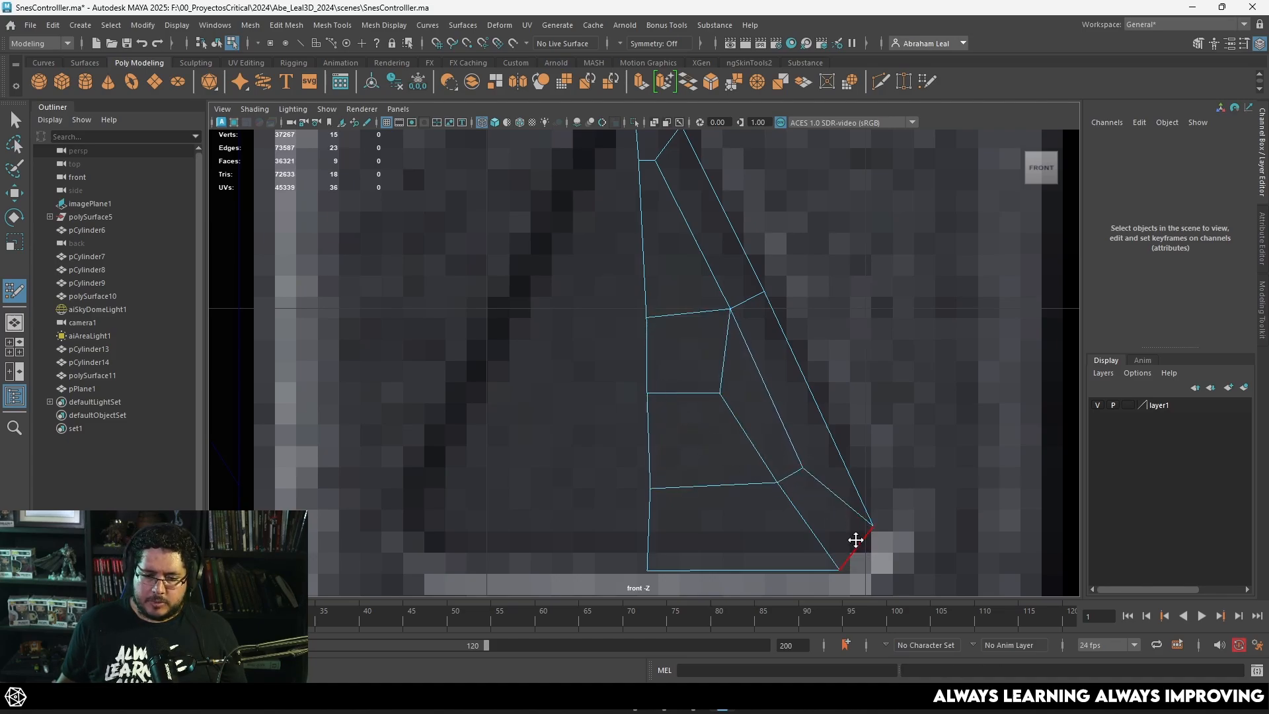
scroll(697, 414, "down", 6)
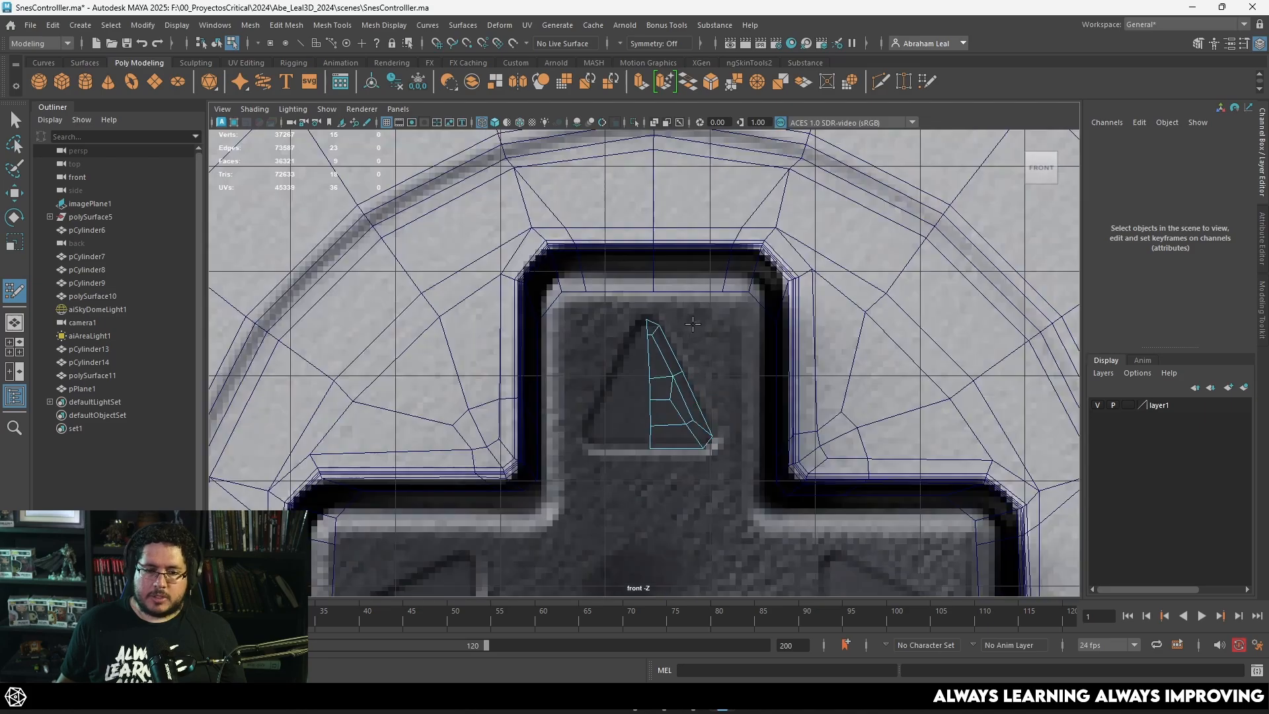
Step: Flatten the vertices along the half triangle's centerline into one straight vertical line
key("q")
mouse_move(672, 304)
right_mouse_down()
mouse_move(665, 334)
mouse_move(620, 299)
right_mouse_up()
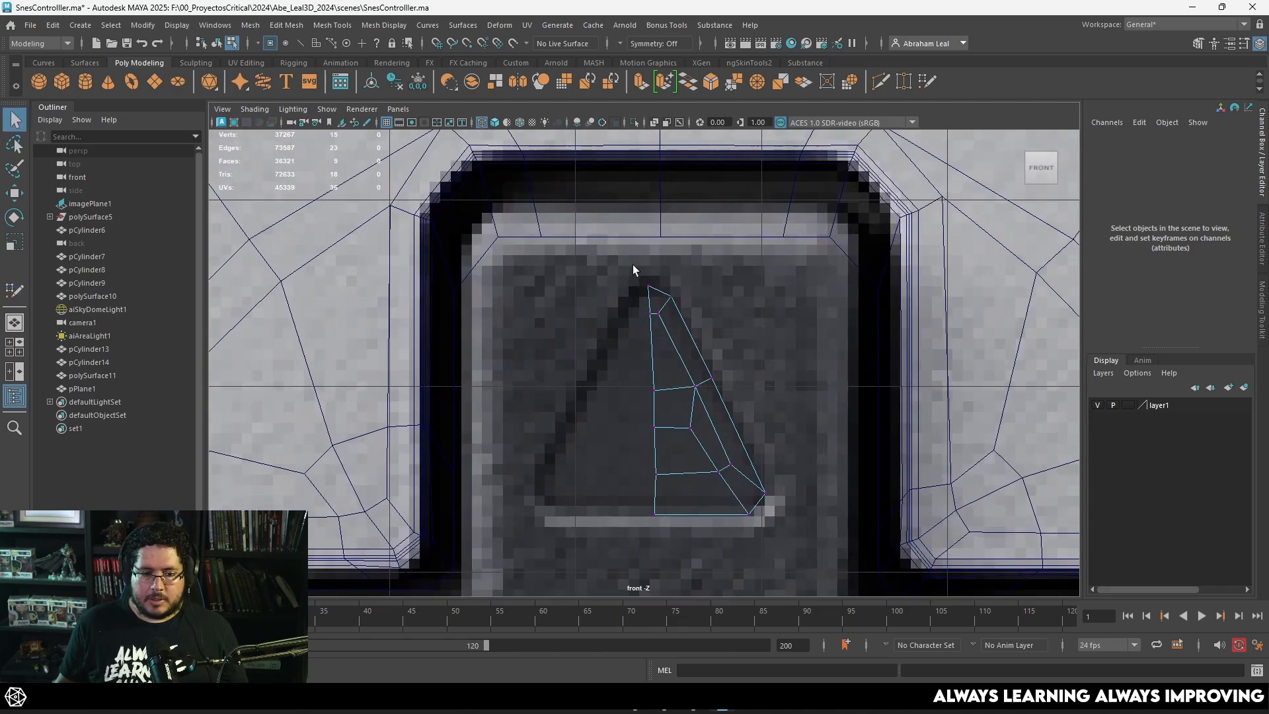
left_click_drag(661, 546, 661, 546)
key("r")
left_click_drag(656, 440, 657, 550)
left_click_drag(712, 399, 534, 422)
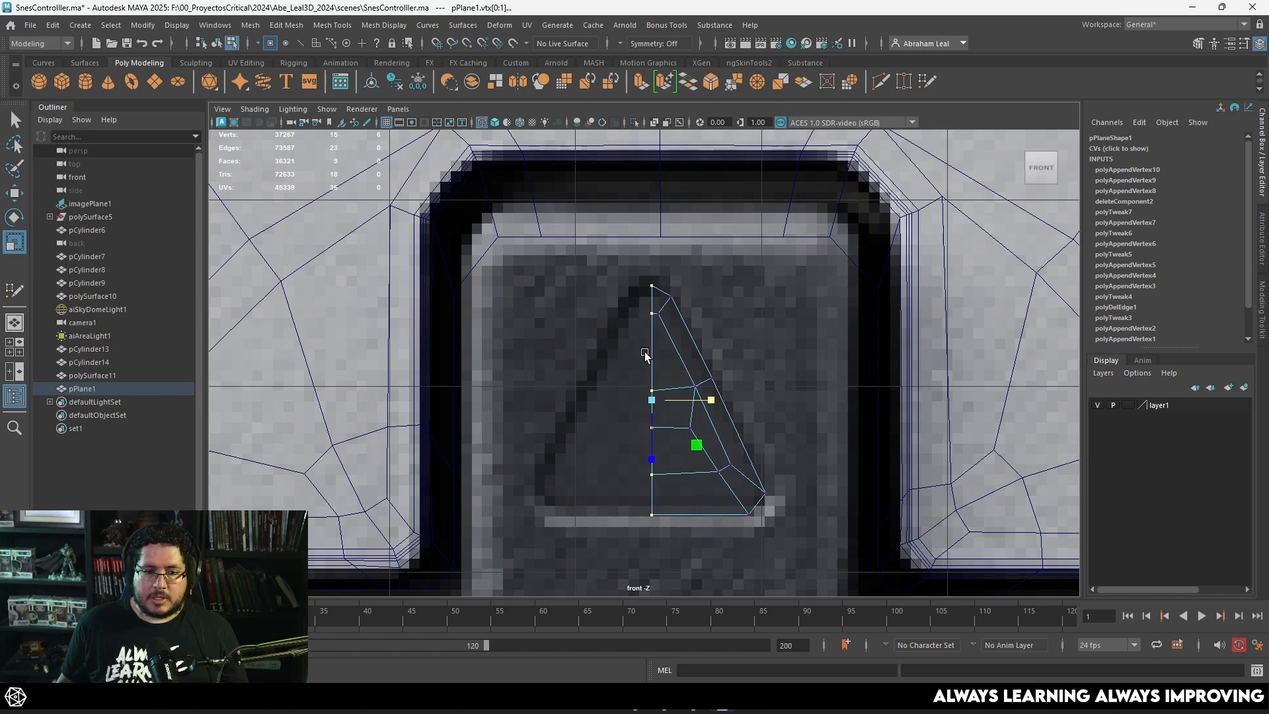
Step: Select the middle vertices at the upper and lower ends of the D-pad recess to locate its center
scroll(687, 291, "down", 10)
left_click(651, 277)
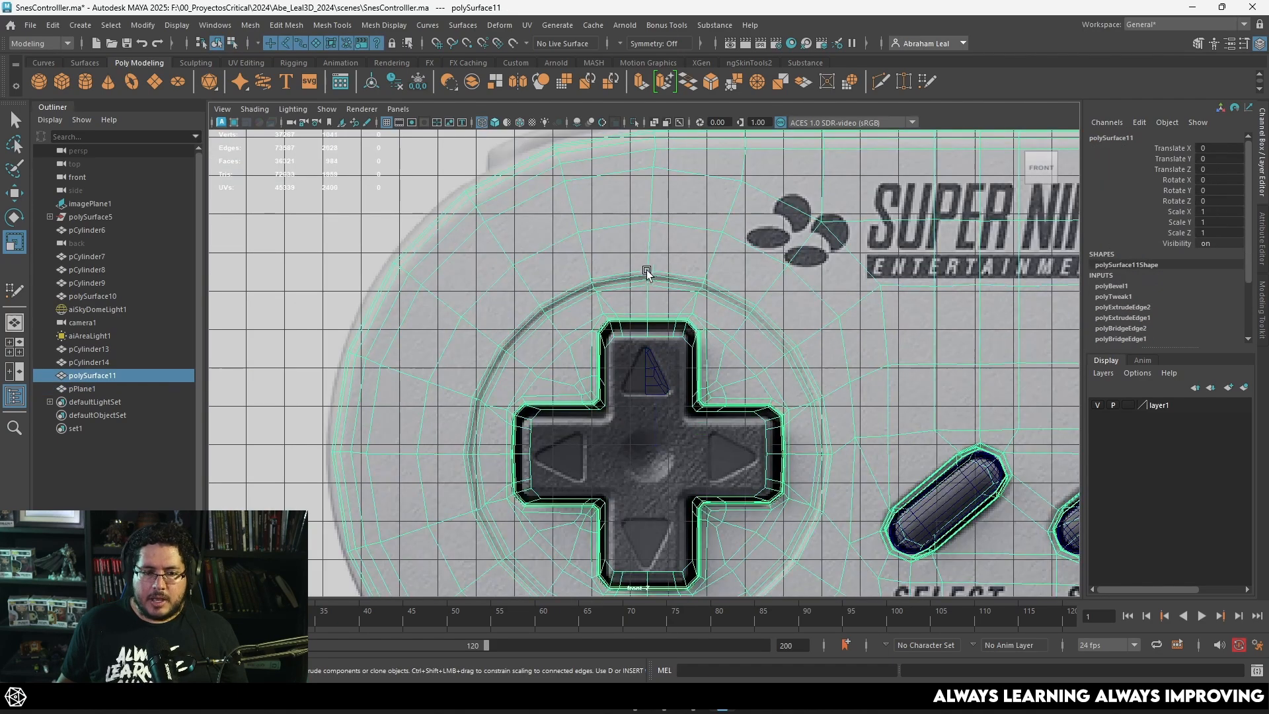
scroll(660, 295, "up", 5)
right_click_drag(655, 287, 611, 283)
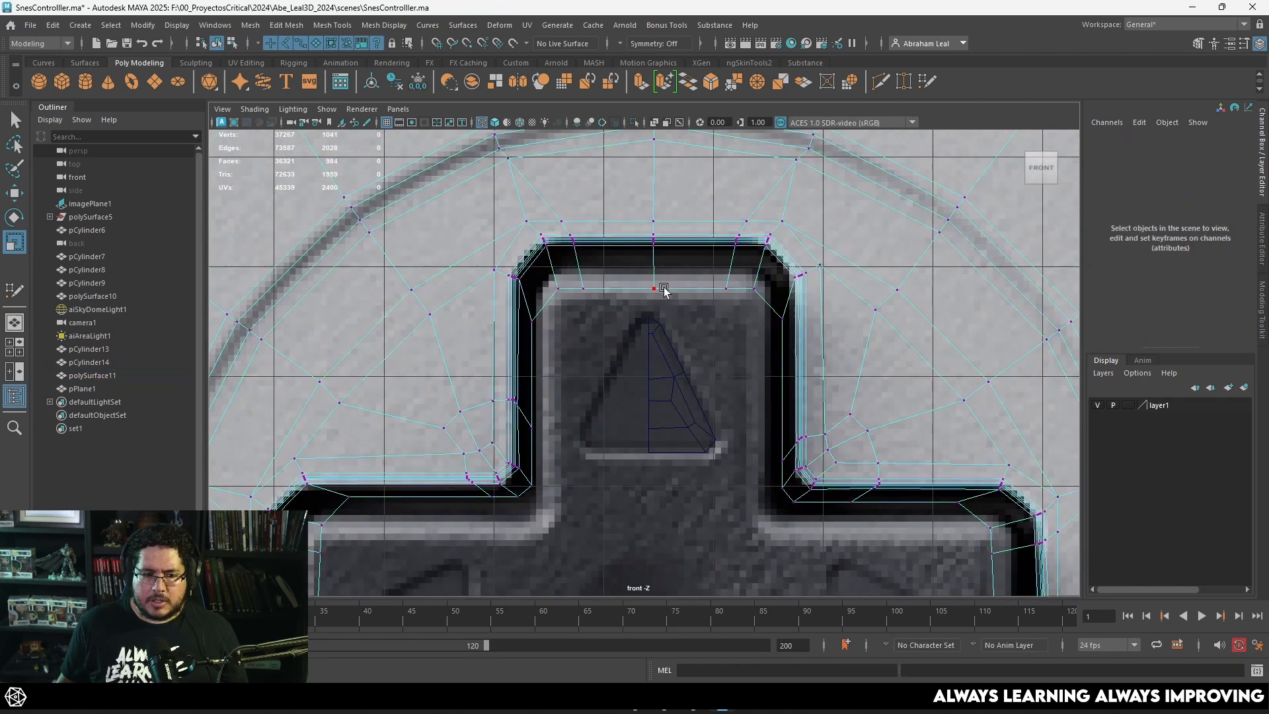
left_click(656, 289)
middle_click_drag(700, 325, 700, 239, "alt")
scroll(701, 357, "down", 8)
scroll(681, 439, "up", 4)
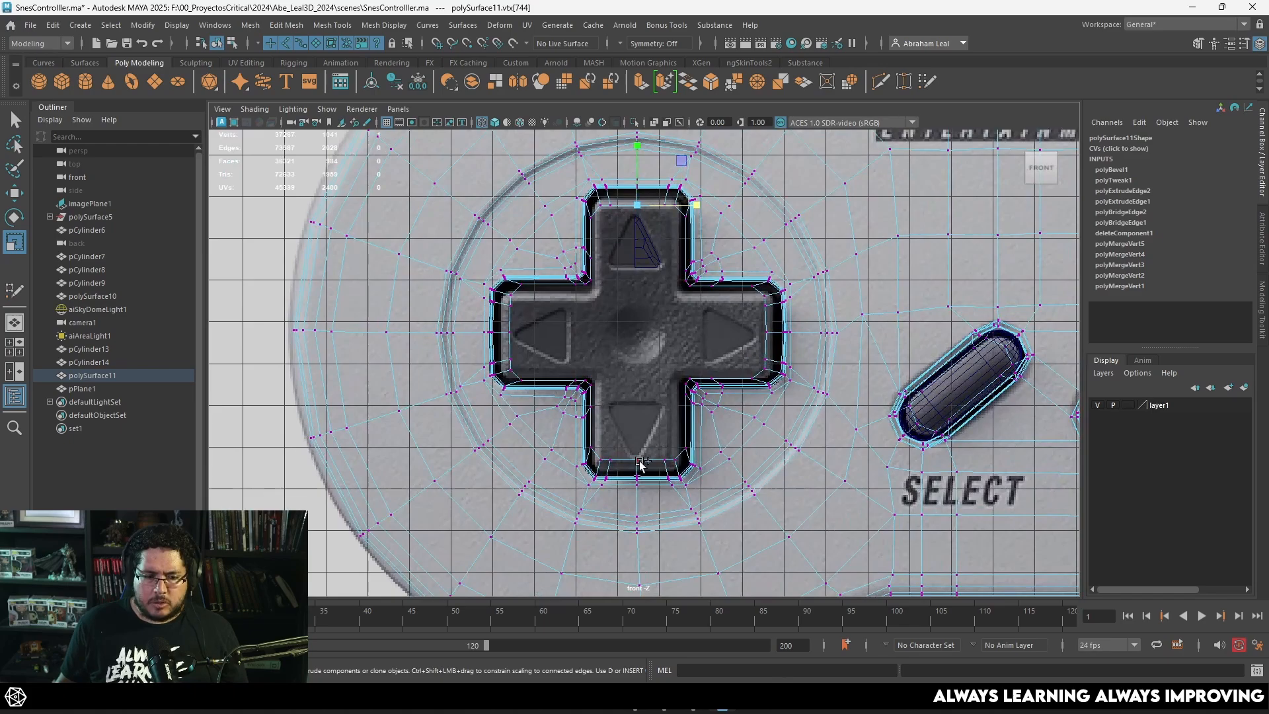
left_click_drag(695, 332, 663, 348)
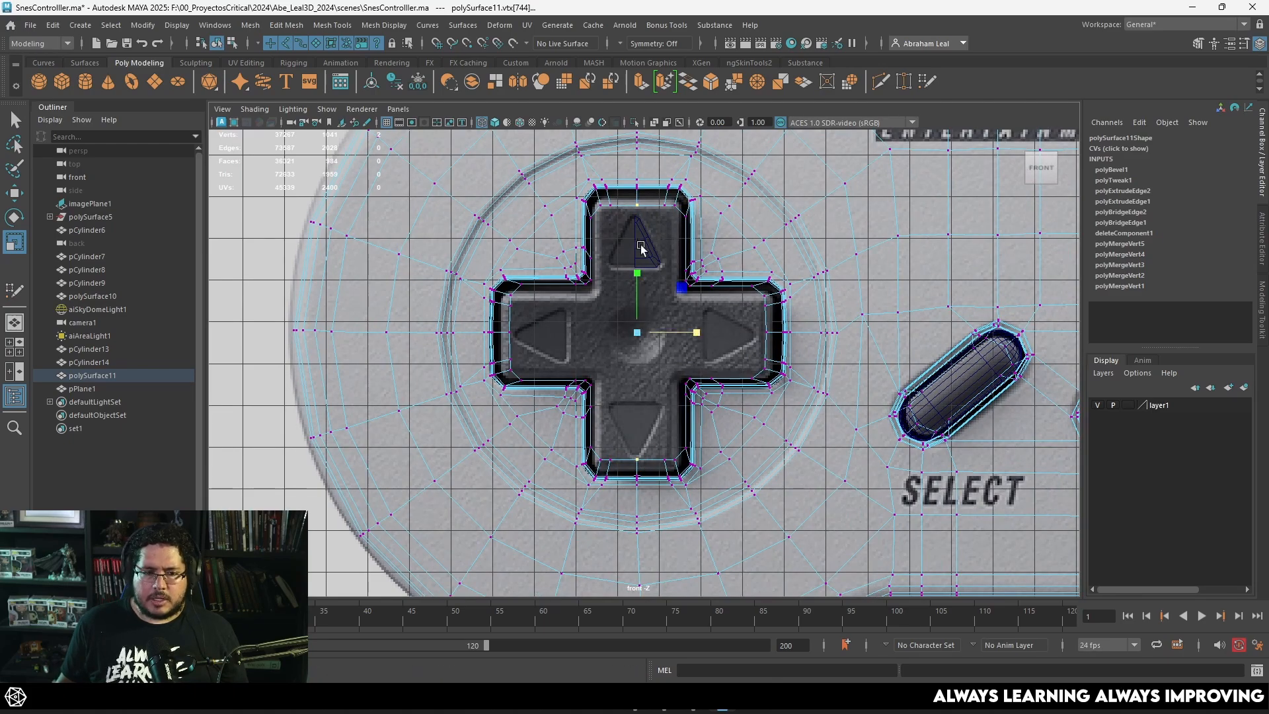
scroll(650, 241, "up", 3)
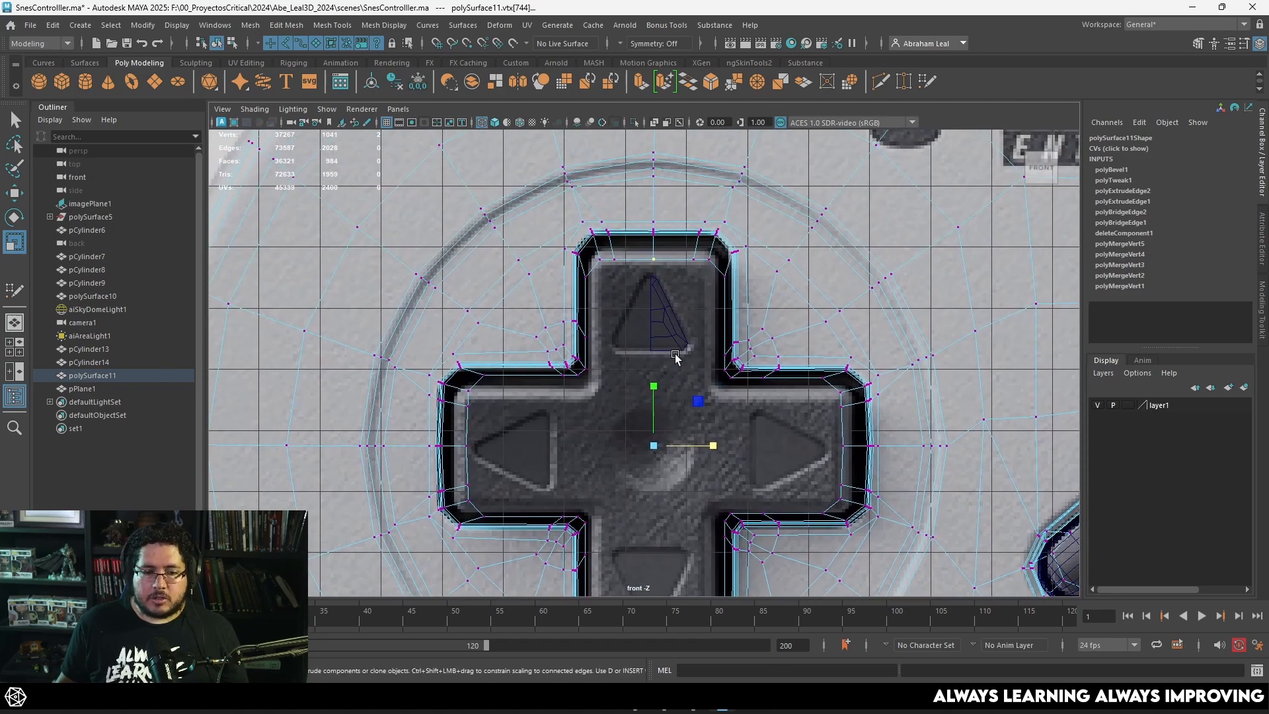
Step: Move the half-triangle mesh along X to -11.256, toward the D-pad's vertical centerline
left_click(651, 273)
scroll(659, 255, "up", 3)
middle_click_drag(660, 256, 653, 308, "alt")
scroll(653, 308, "up", 3)
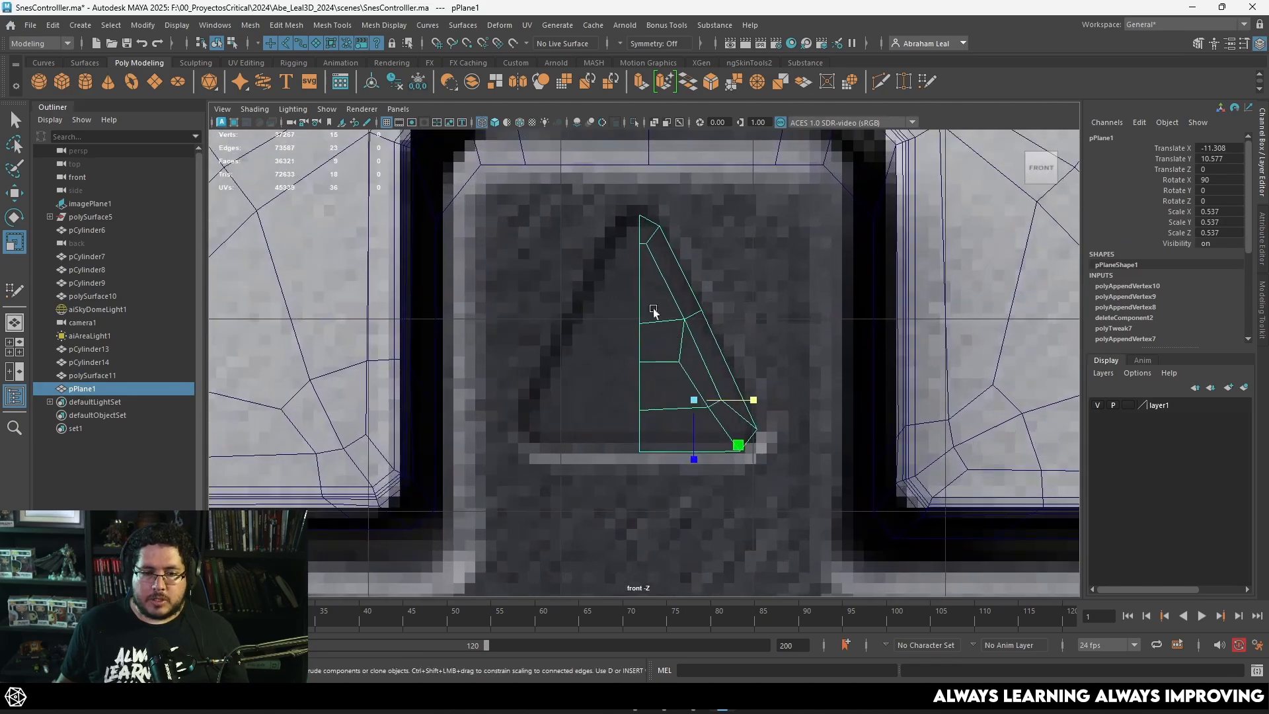
right_click(643, 262)
key("w")
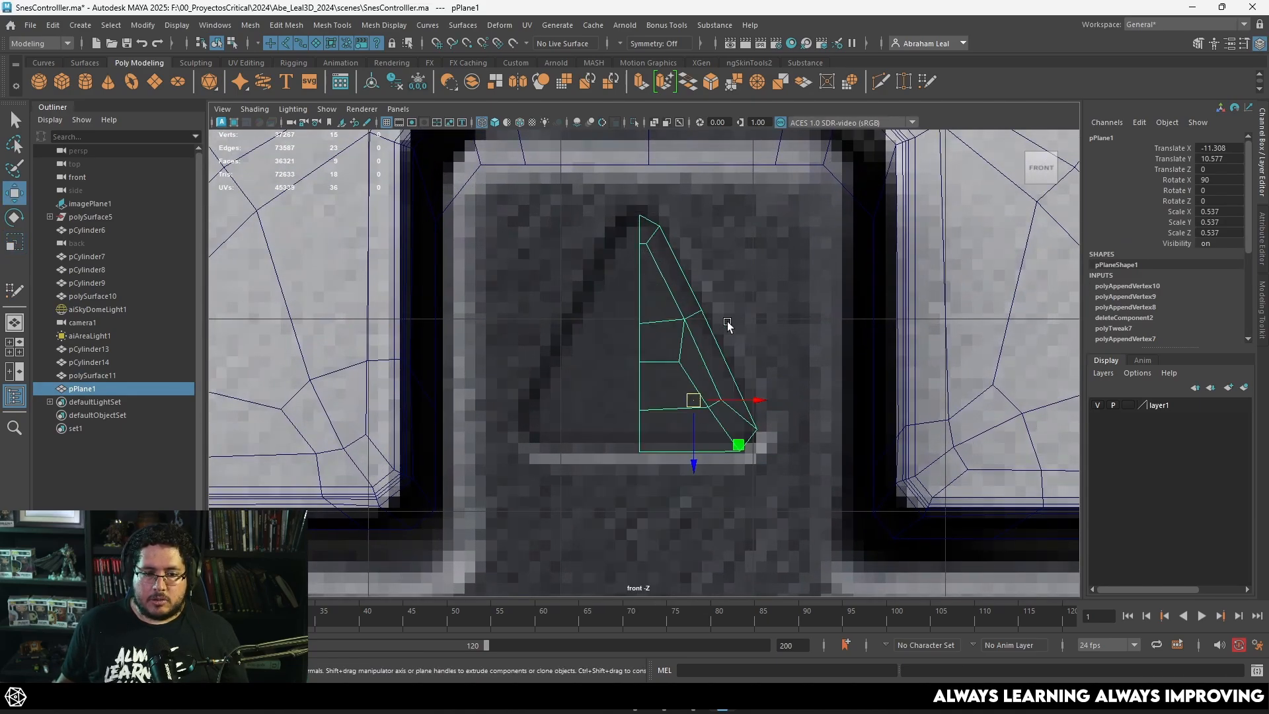
left_click_drag(759, 403, 770, 404)
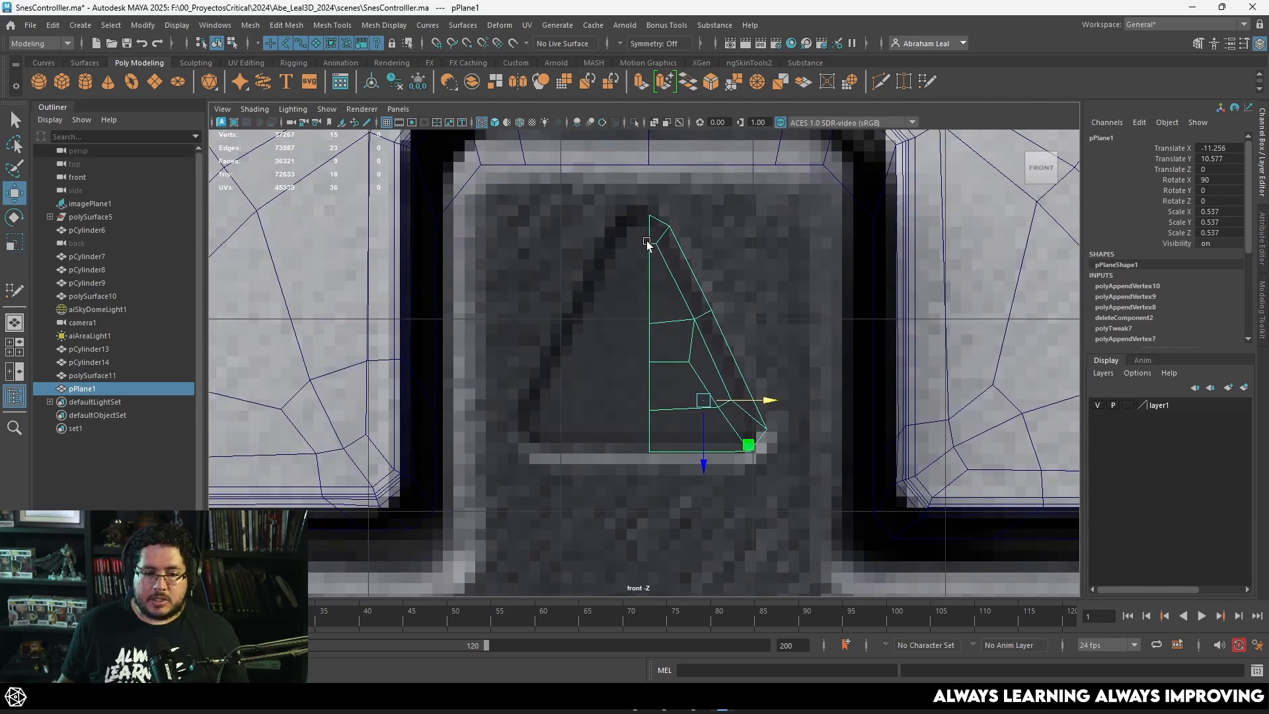
Step: Align the half triangle's centerline vertices with the middle vertex of the D-pad recess's upper edge
right_click_drag(647, 243, 652, 221)
left_click_drag(594, 195, 659, 447)
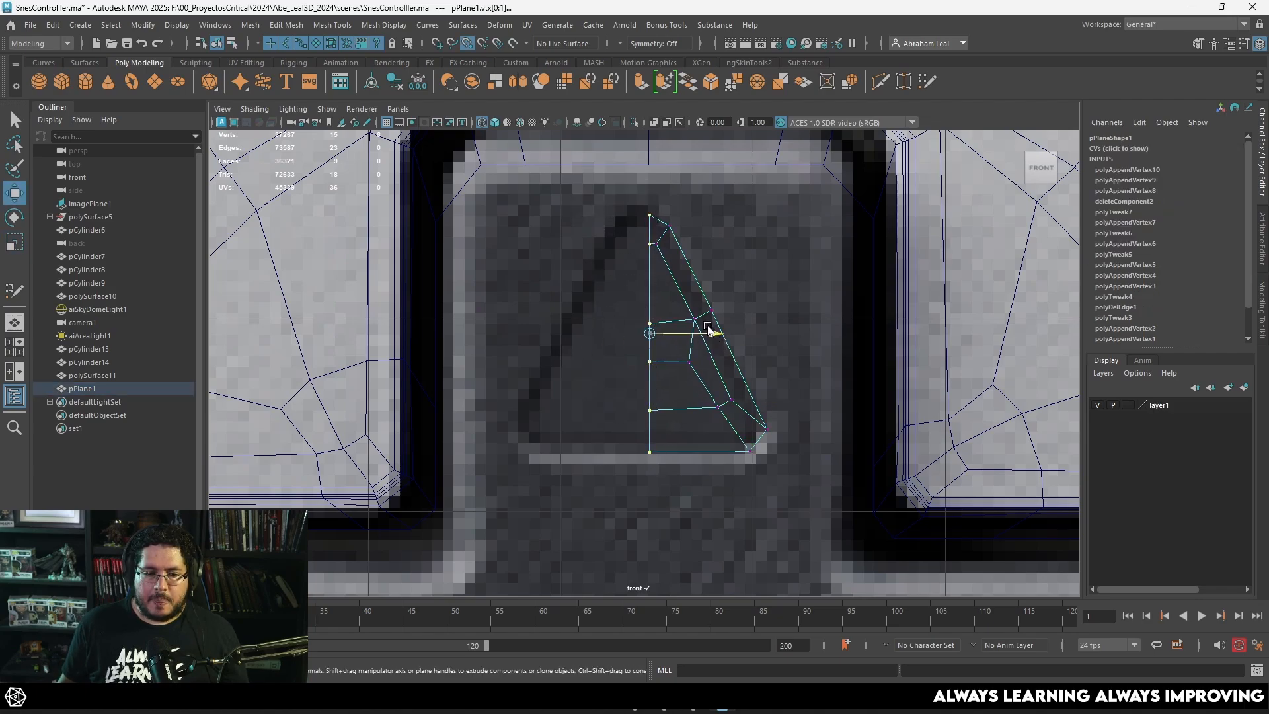
left_click_drag(708, 328, 646, 165)
Step: Extrude the edge at the triangle's tip upward past the D-pad's upper edge and flatten it horizontally
right_click_drag(666, 229, 673, 224)
left_click(672, 227)
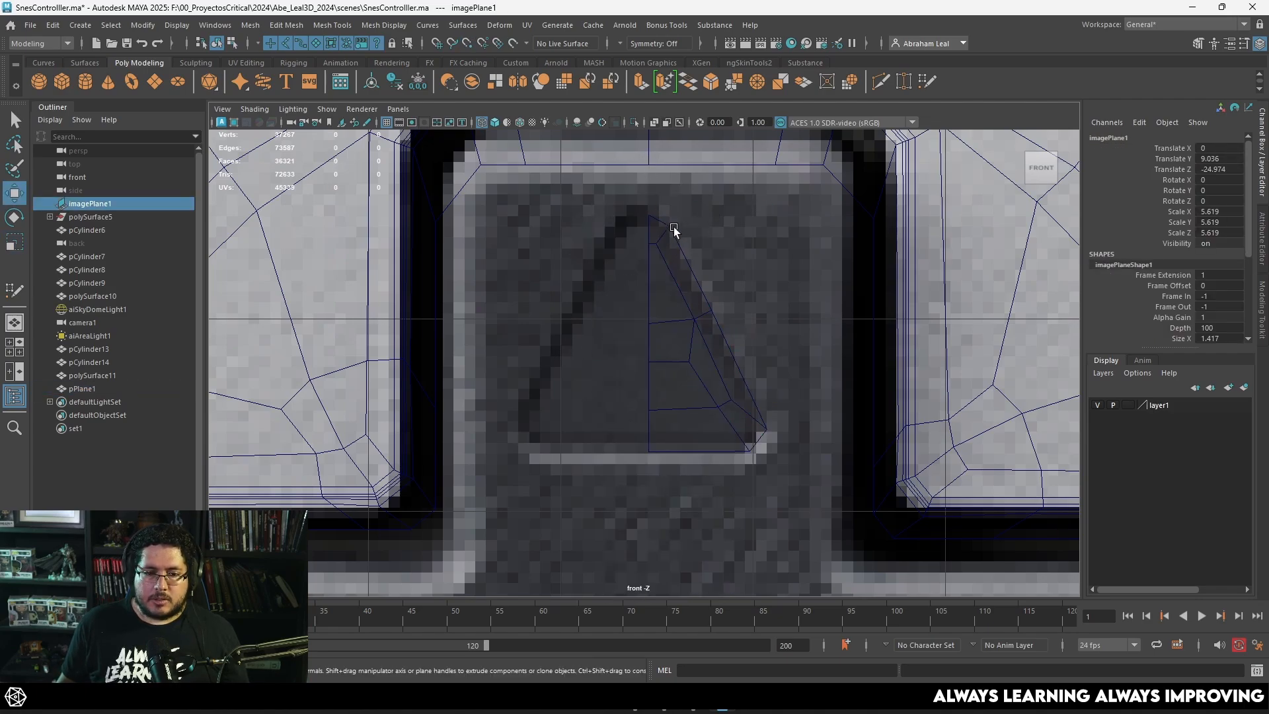
left_click(670, 227)
middle_click_drag(668, 227, 665, 287, "alt")
scroll(671, 271, "up", 3)
right_click_drag(665, 287, 666, 261)
left_click(667, 282)
key("ctrl+e")
key("w")
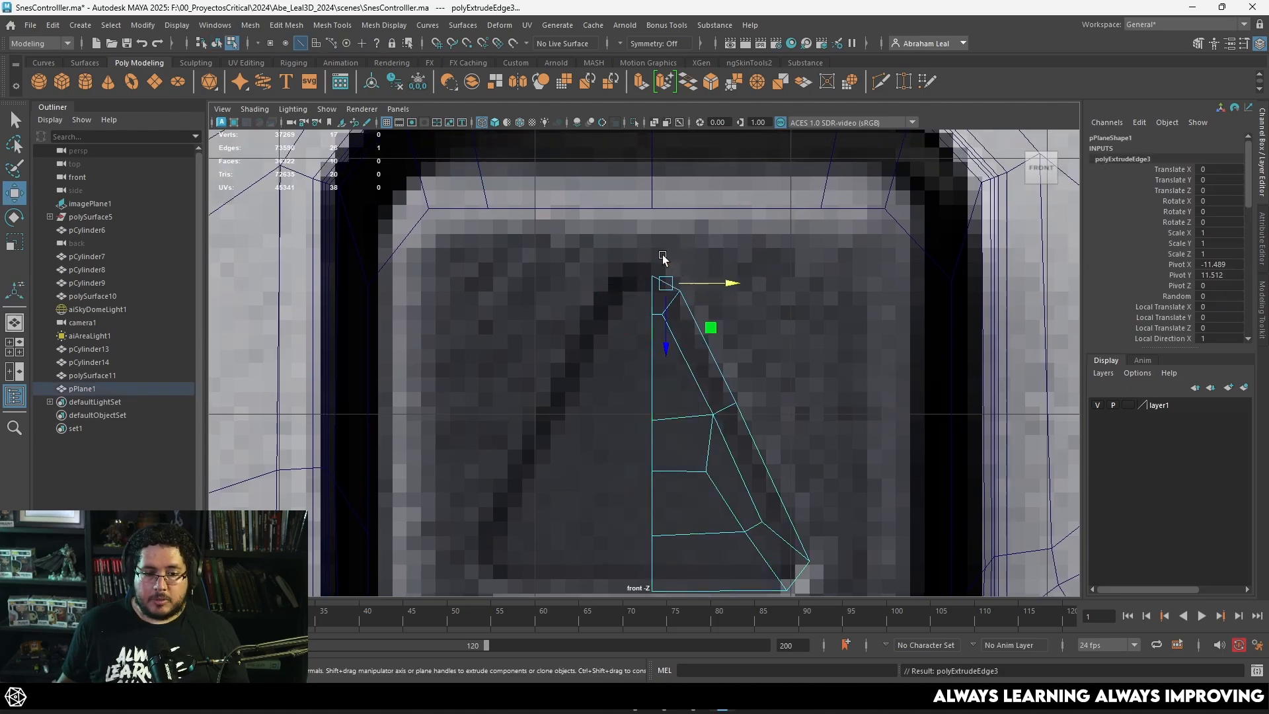
left_click_drag(665, 341, 666, 265)
key("r")
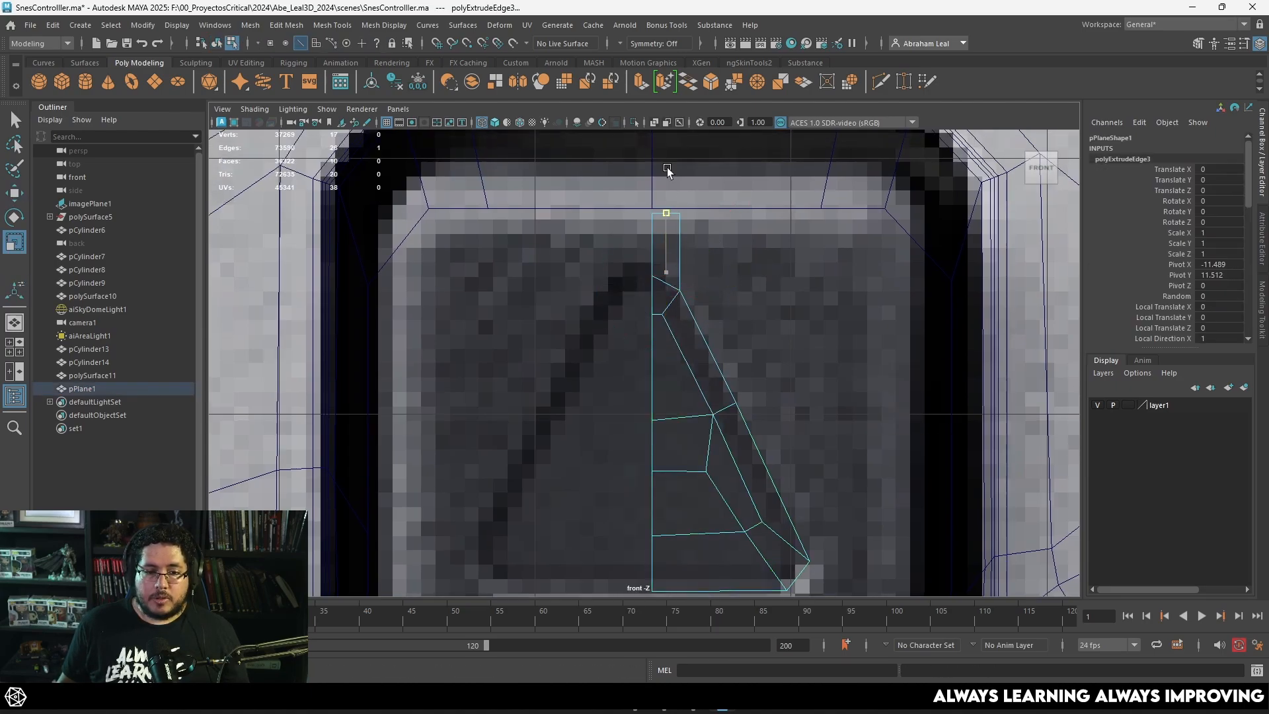
key("w")
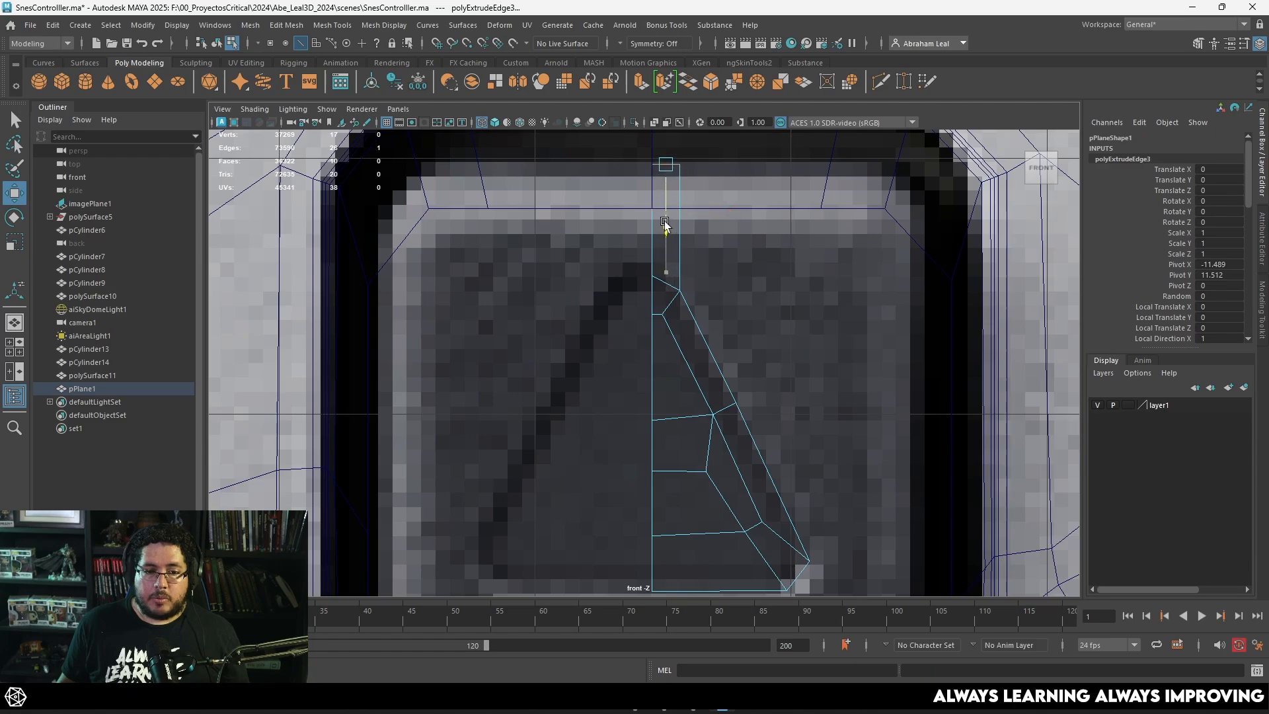
Step: Extrude the two outer edges along the triangle's slanted side out to the D-pad arm's right edge as a straight vertical border
middle_click_drag(752, 457, 739, 335, "alt")
left_click(721, 322, "shift")
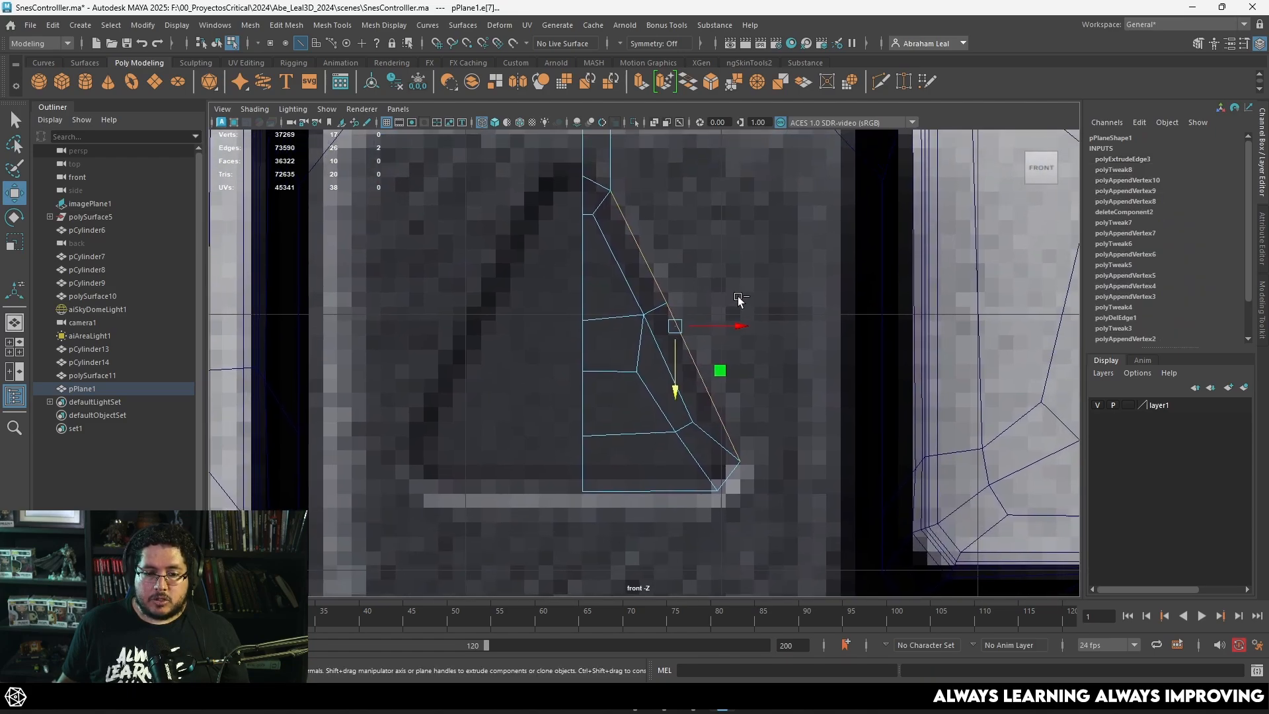
key("ctrl+e")
left_click_drag(739, 330, 901, 326)
scroll(901, 326, "down", 5)
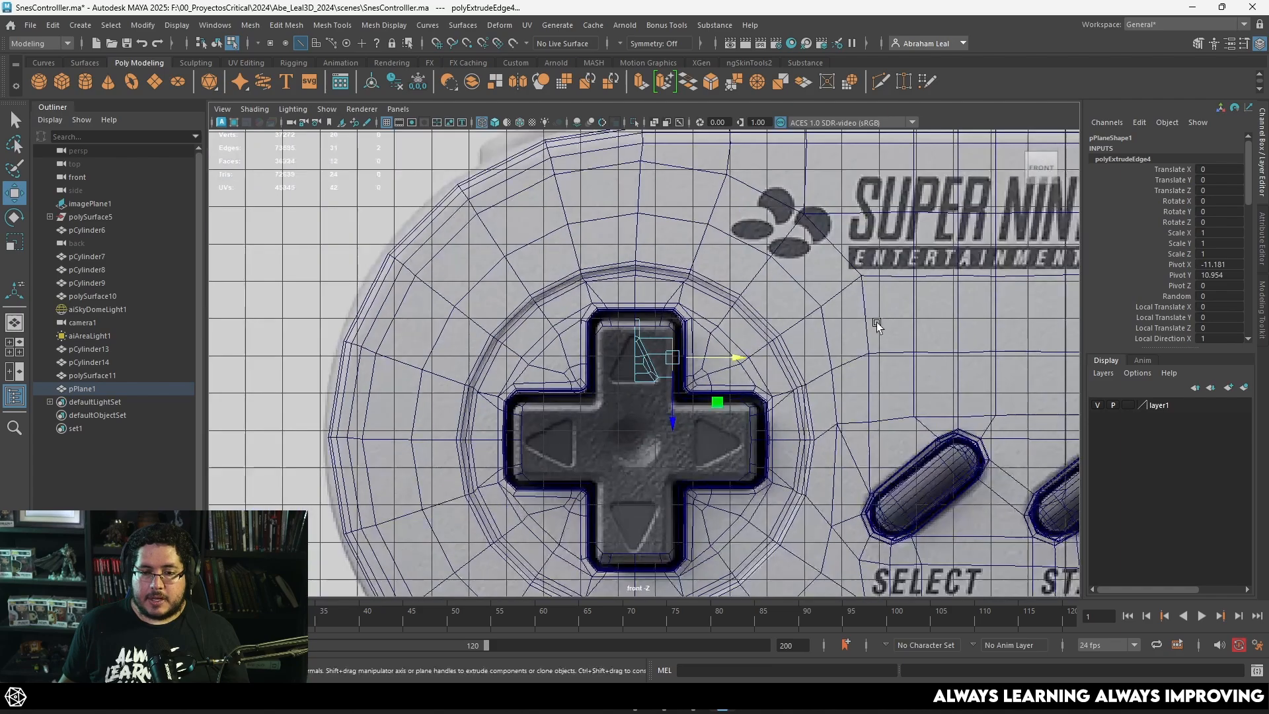
scroll(788, 354, "up", 4)
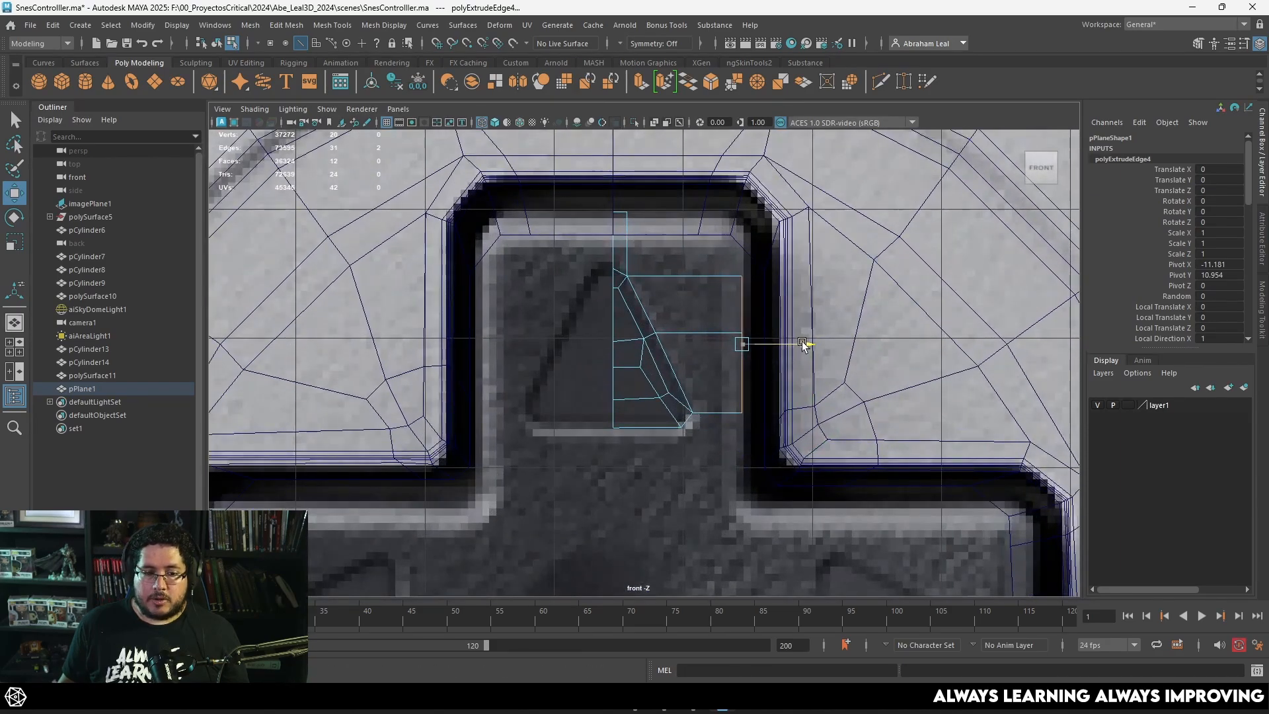
Step: Extrude the short edge at the triangle's lower-right corner out to the D-pad arm's right edge and flatten it vertically
scroll(765, 334, "up", 3)
left_click(717, 458)
middle_click_drag(752, 472, 718, 390, "alt")
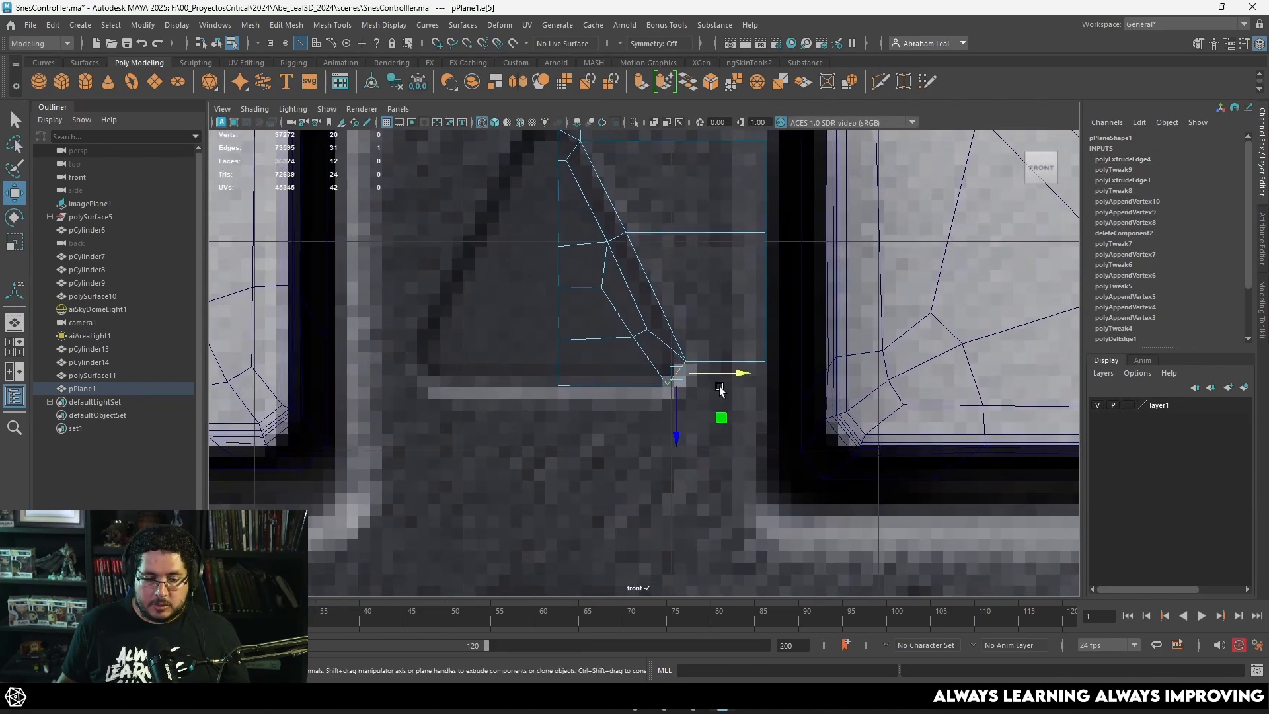
scroll(734, 395, "up", 4)
key("ctrl+e")
key("w")
left_click_drag(751, 378, 863, 390)
key("r")
mouse_move(865, 378)
left_mouse_down()
mouse_move(794, 410)
mouse_move(878, 378)
left_mouse_up()
key("w")
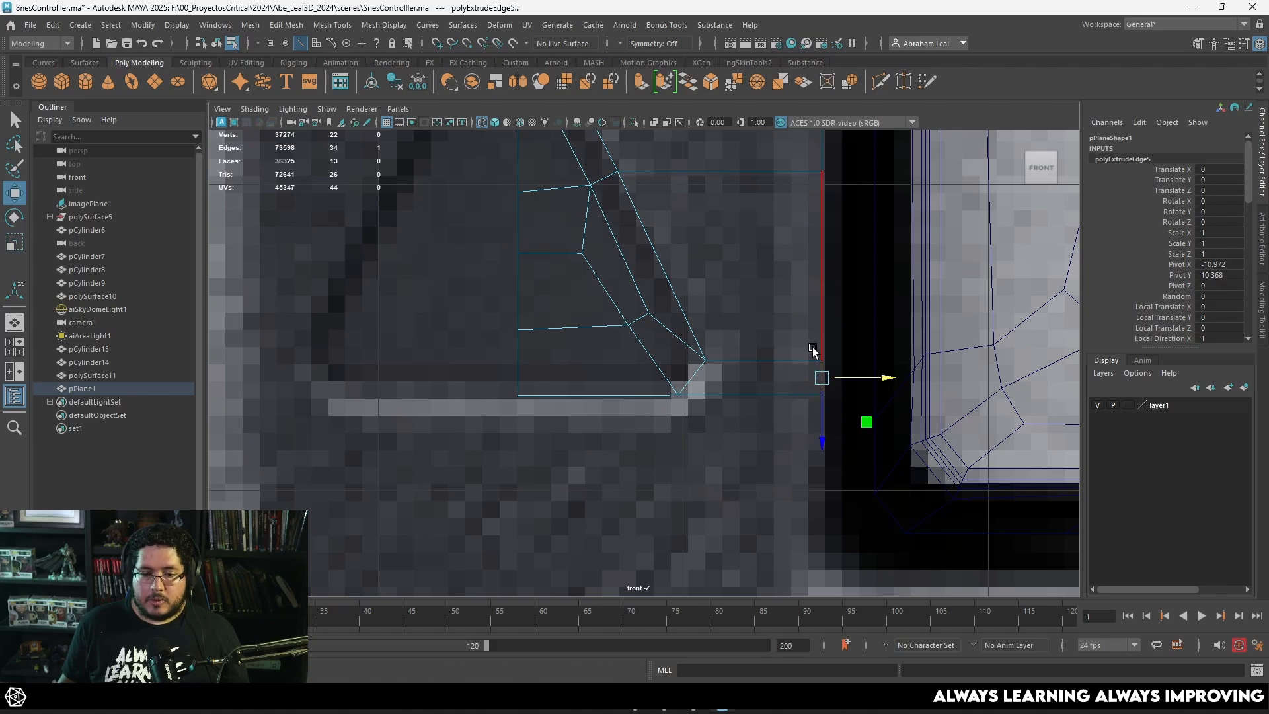
Step: Merge the overlapping vertices where the lower-right extrusion meets the side faces on the arm's right border
right_click_drag(822, 304, 773, 314)
left_click_drag(834, 336, 803, 370)
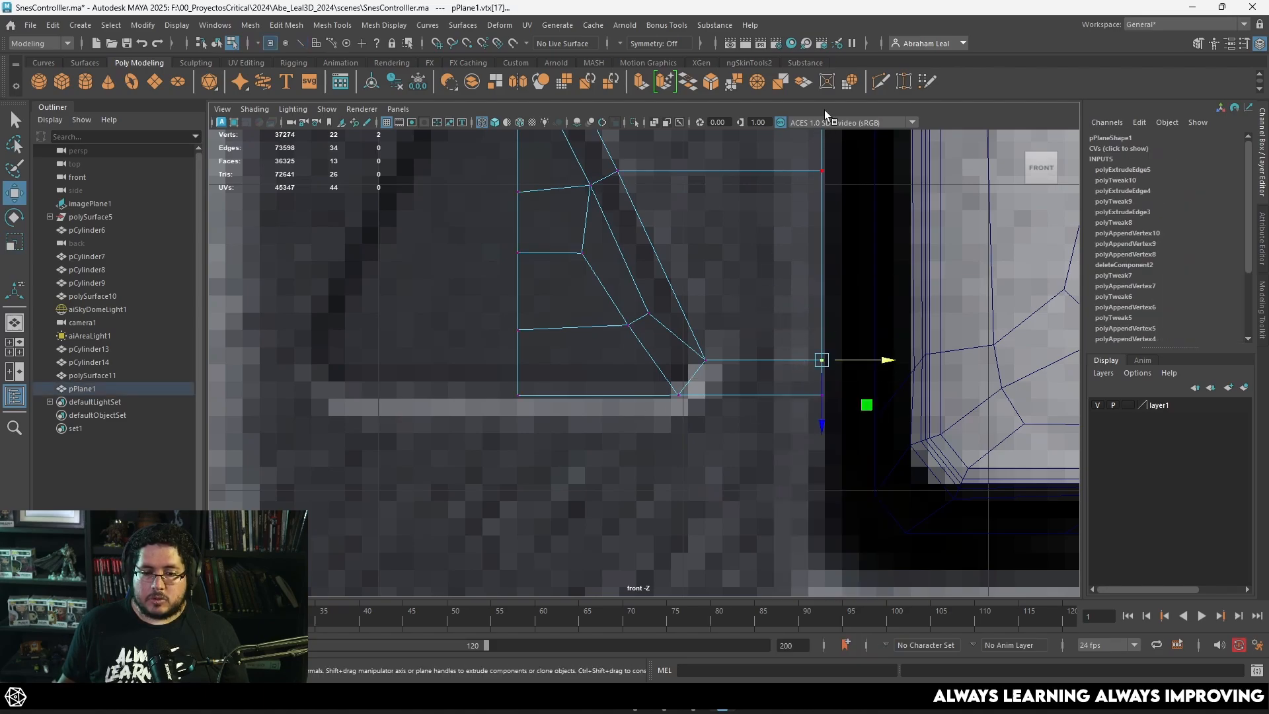
left_click(735, 84)
Step: Extrude the upper edge of the side faces upward until it is level with the strip above the triangle's tip
middle_click_drag(765, 231, 763, 440, "alt")
right_click_drag(650, 245, 652, 210)
left_click(680, 244)
middle_click_drag(714, 218, 725, 371, "alt")
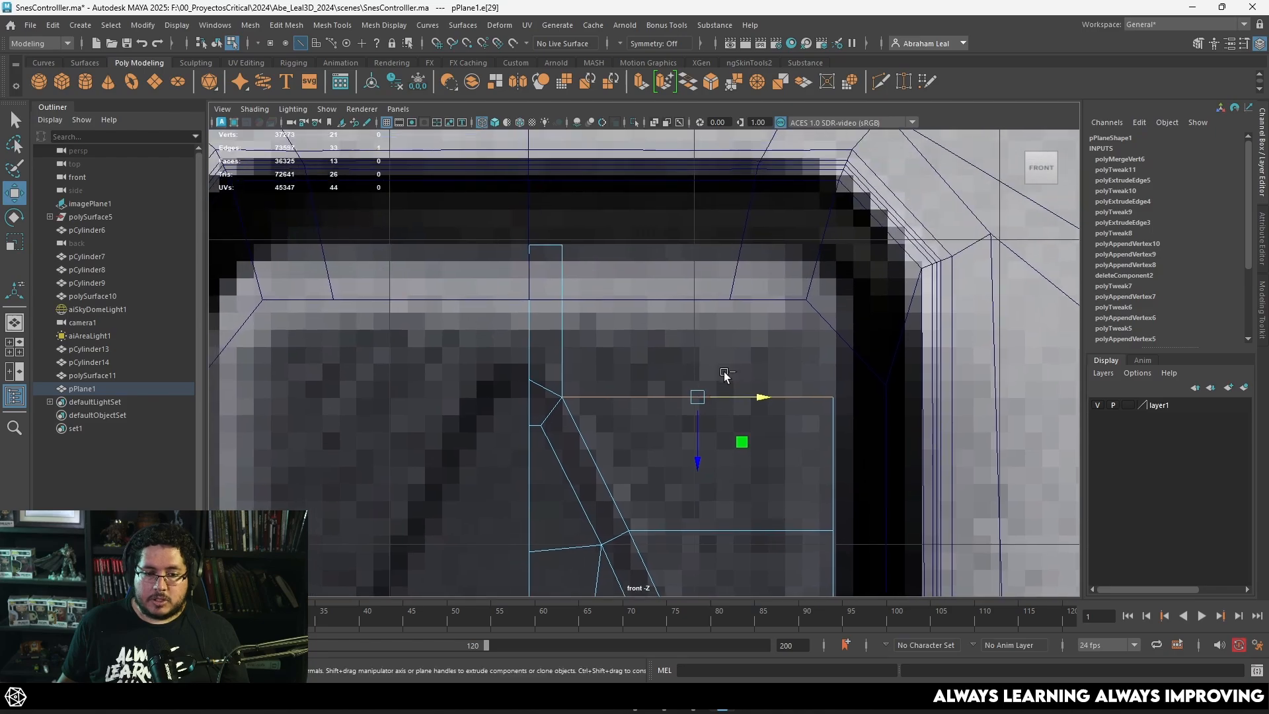
key("ctrl+e")
left_click_drag(699, 433, 702, 284)
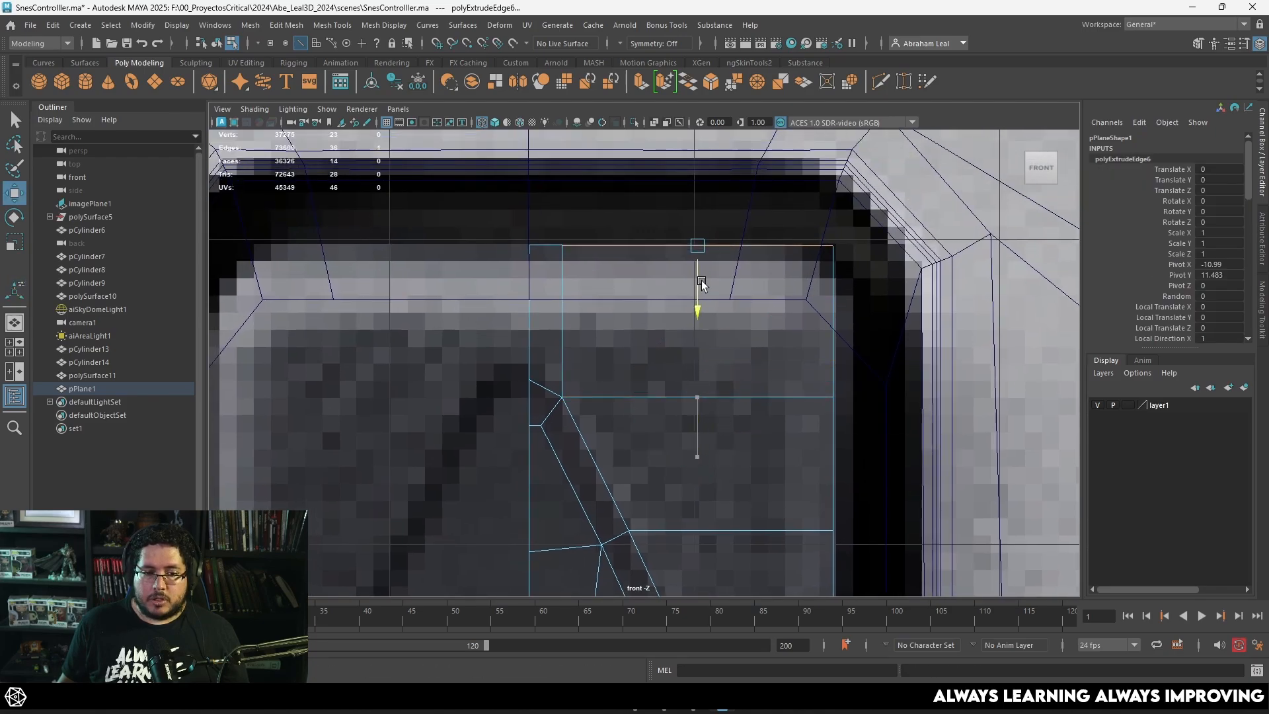
Step: Merge the overlapping vertices where the new upper face meets the strip above the triangle's tip
right_click_drag(624, 249, 621, 209)
left_click(561, 246)
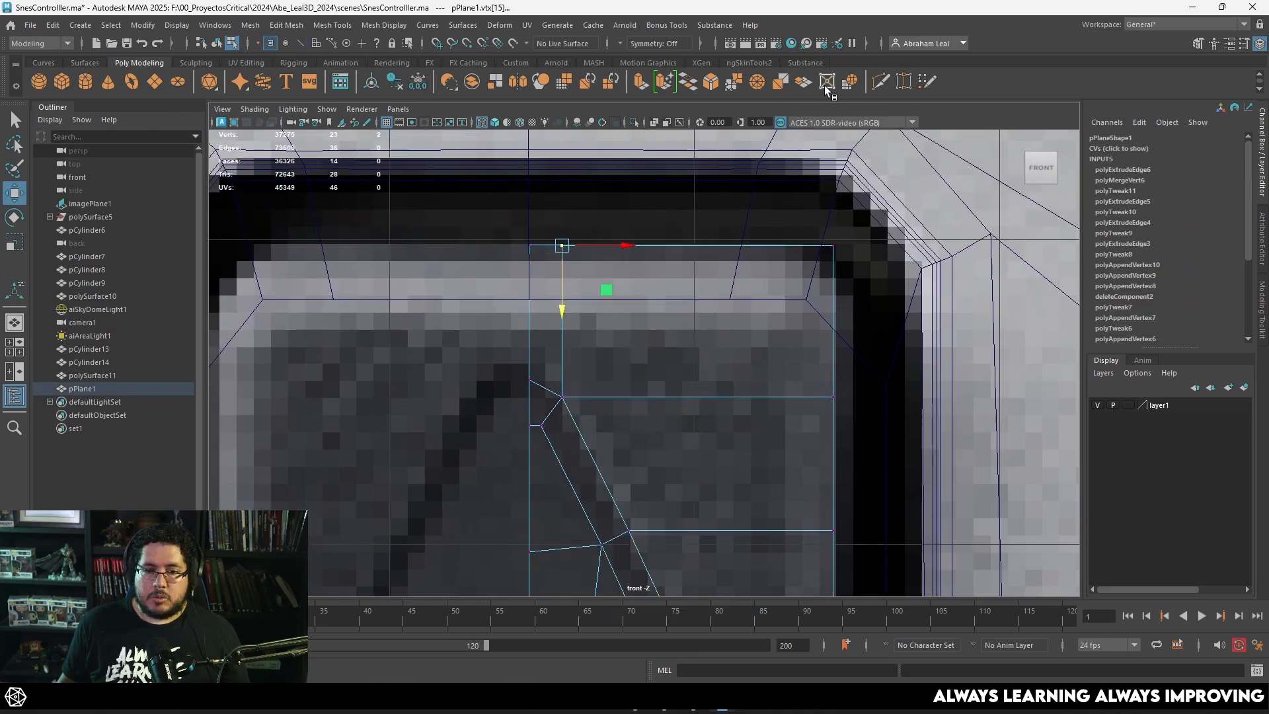
left_click(740, 82)
Step: Move the mesh's top row of vertices down to the D-pad's upper edge and turn on shaded display
left_click_drag(868, 212, 516, 267)
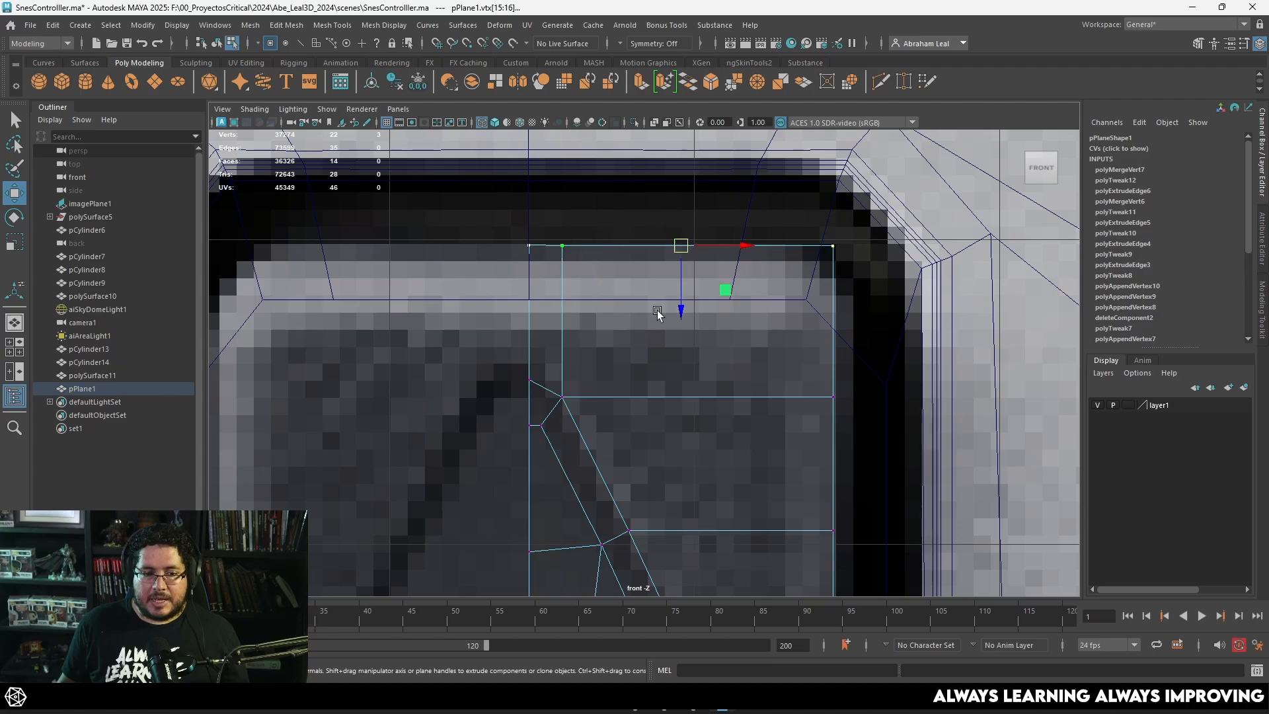
mouse_move(686, 304)
left_mouse_down()
mouse_move(688, 334)
mouse_move(658, 339)
left_mouse_up()
scroll(684, 337, "down", 5)
key("5")
scroll(670, 359, "up", 6)
key("4")
key("5")
scroll(696, 363, "down", 5)
scroll(687, 371, "up", 7)
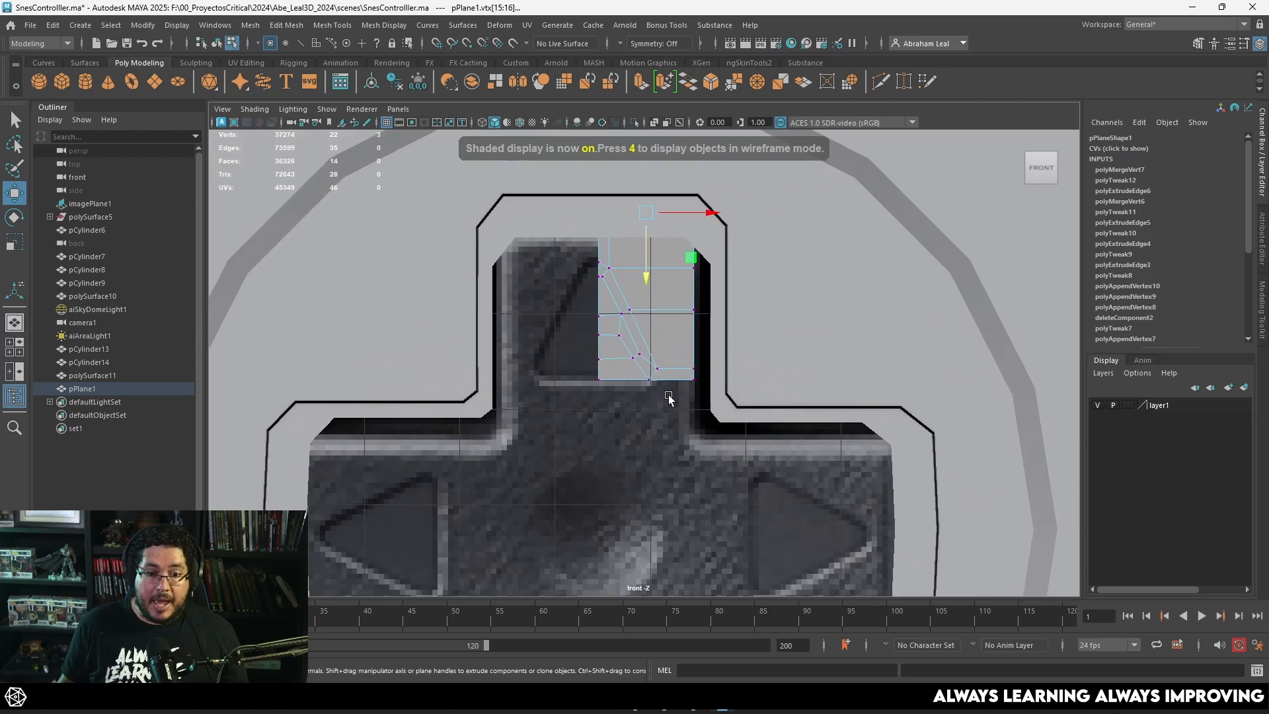
Step: Extrude the mesh's two lower edges down to the D-pad's inner corner and return to object mode
right_click_drag(727, 228, 665, 242)
left_click(645, 266)
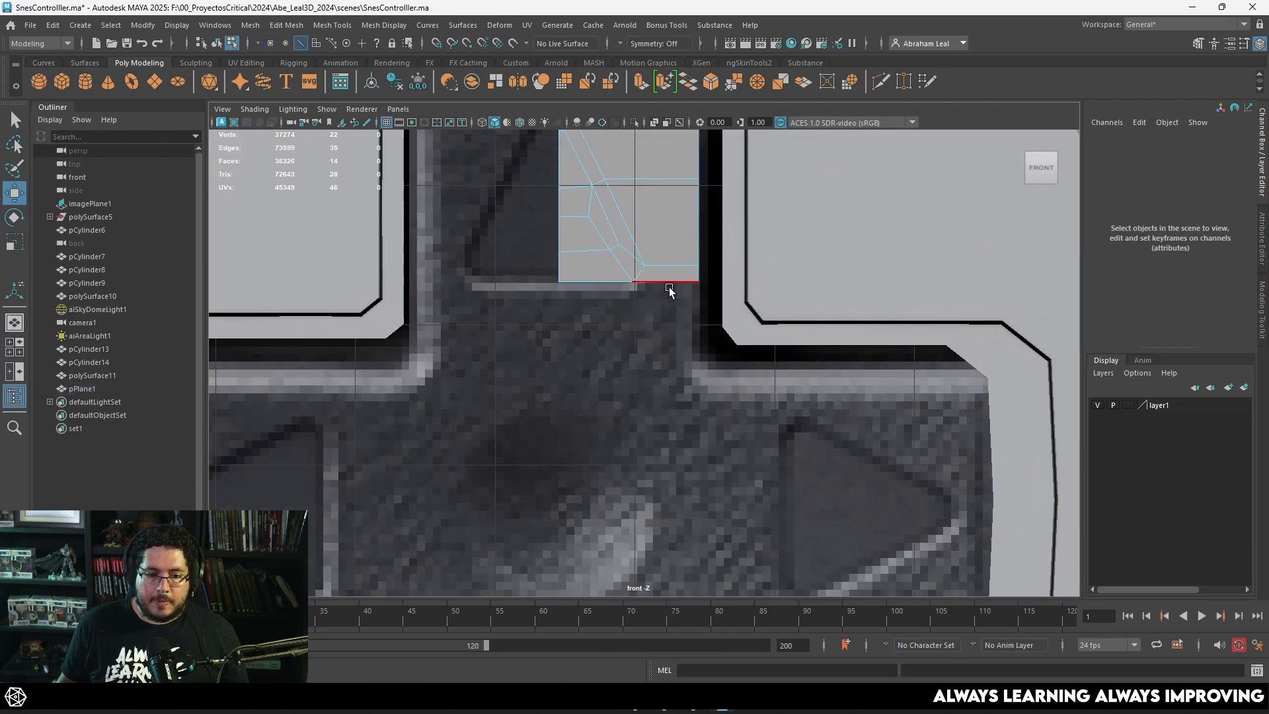
left_click(668, 285)
left_click(608, 285, "shift")
left_click_drag(628, 342, 612, 443, "shift")
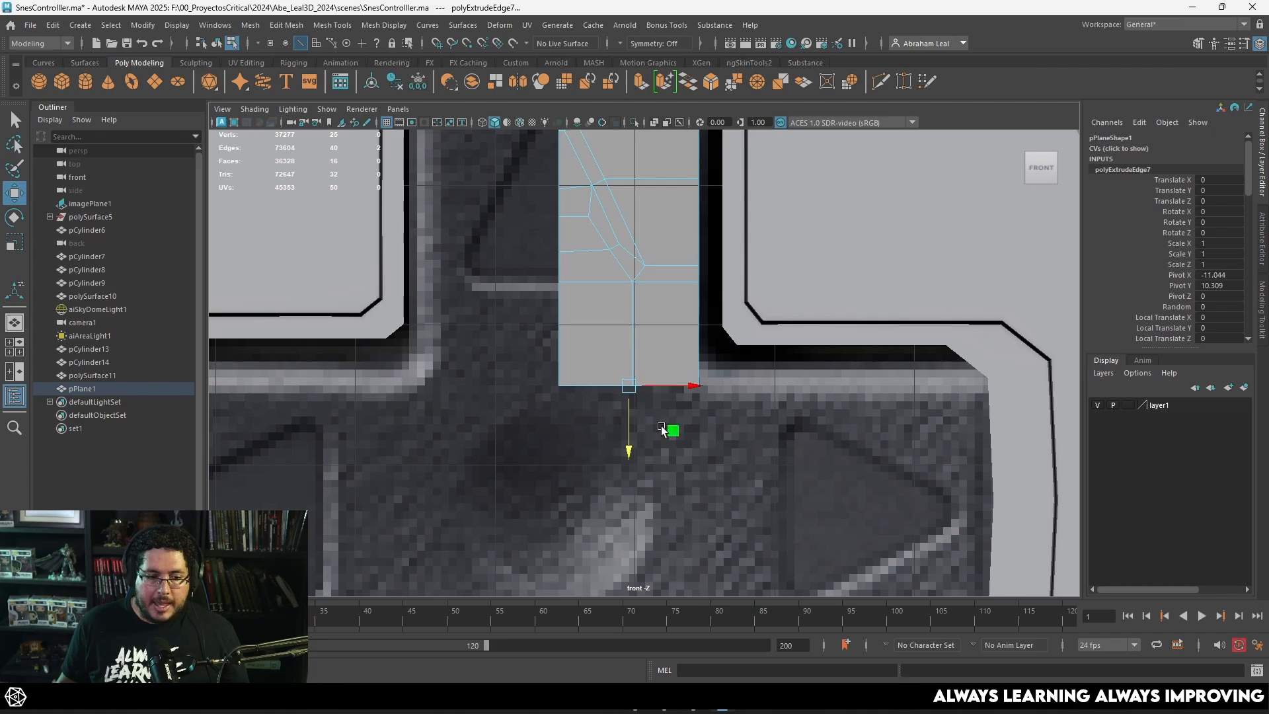
scroll(707, 324, "up", 1)
scroll(756, 315, "down", 4)
scroll(714, 351, "up", 4)
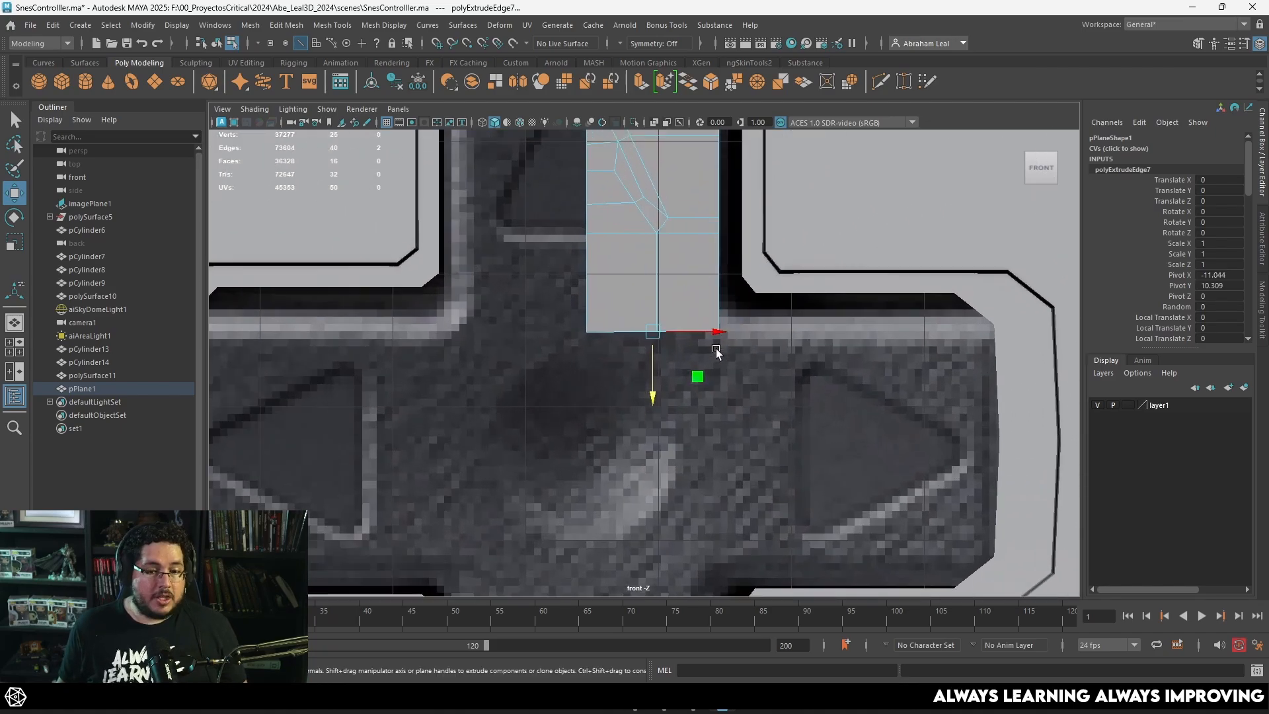
scroll(720, 330, "up", 1)
scroll(725, 363, "down", 5)
scroll(698, 394, "up", 4)
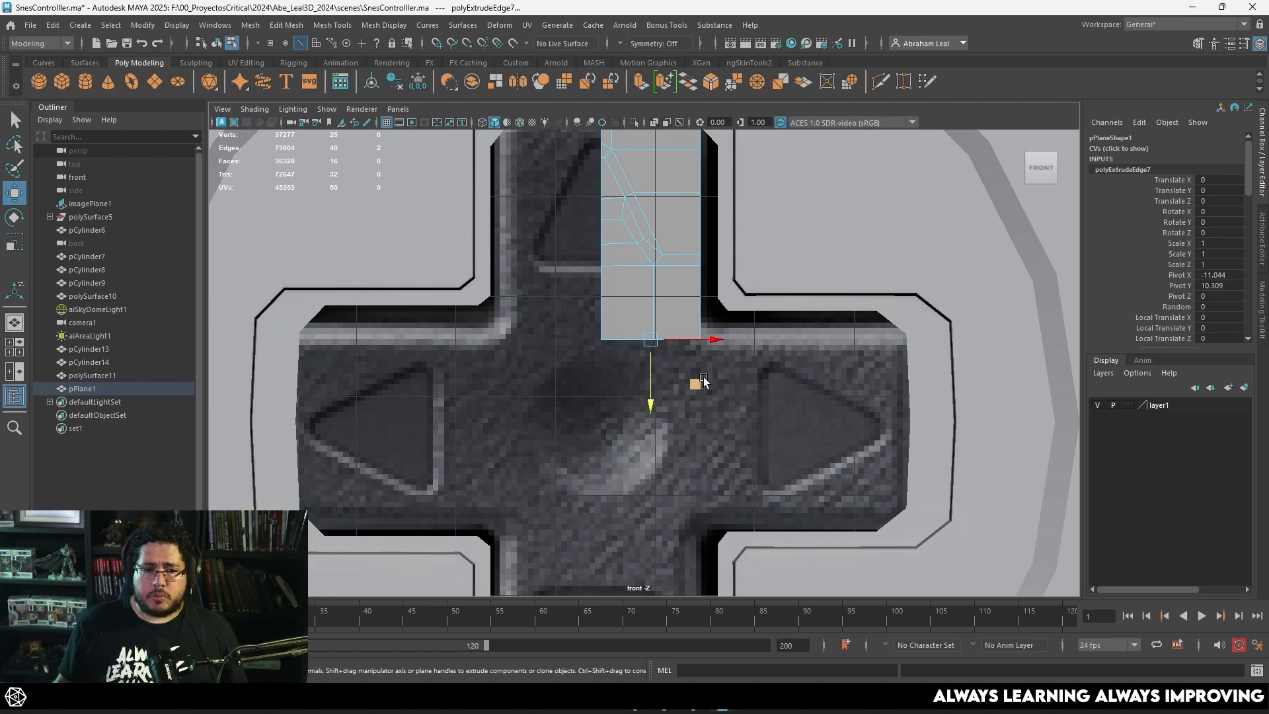
scroll(669, 402, "up", 2)
key("F8")
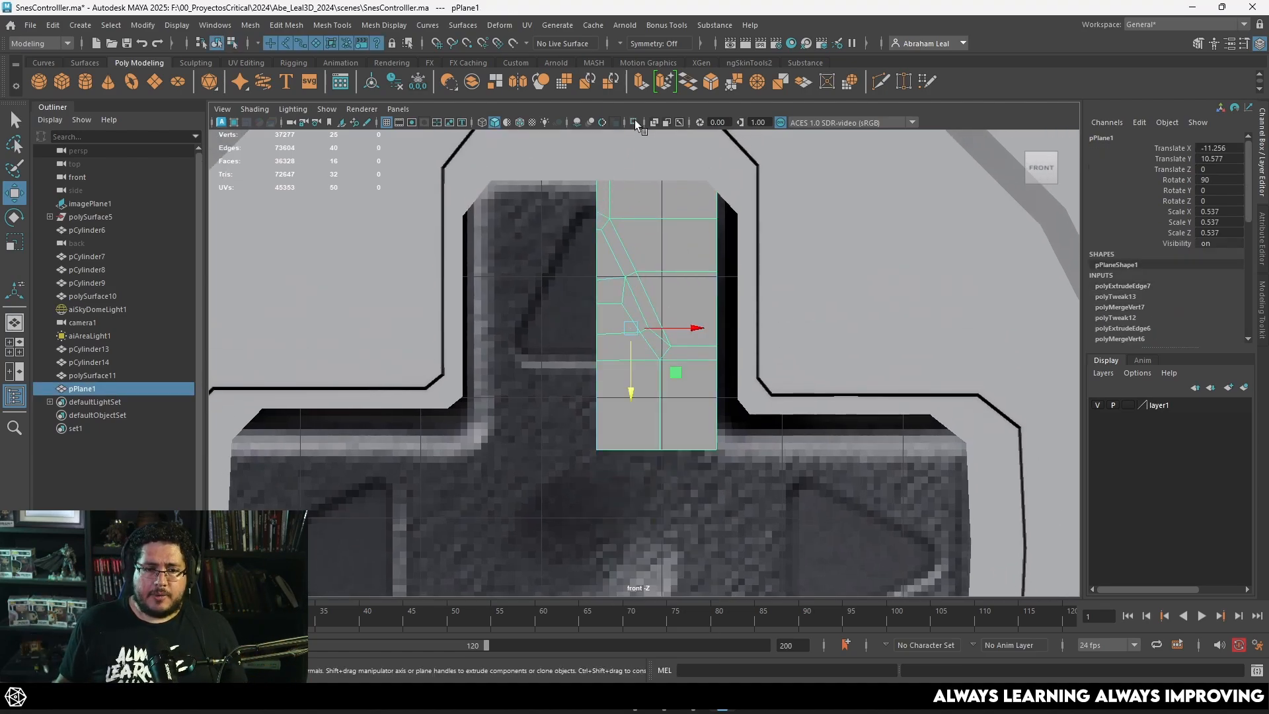
Step: Isolate the half-arm mesh, show it unsmoothed, and mirror it in -X about its bounding box with merged border vertices
left_click(635, 122)
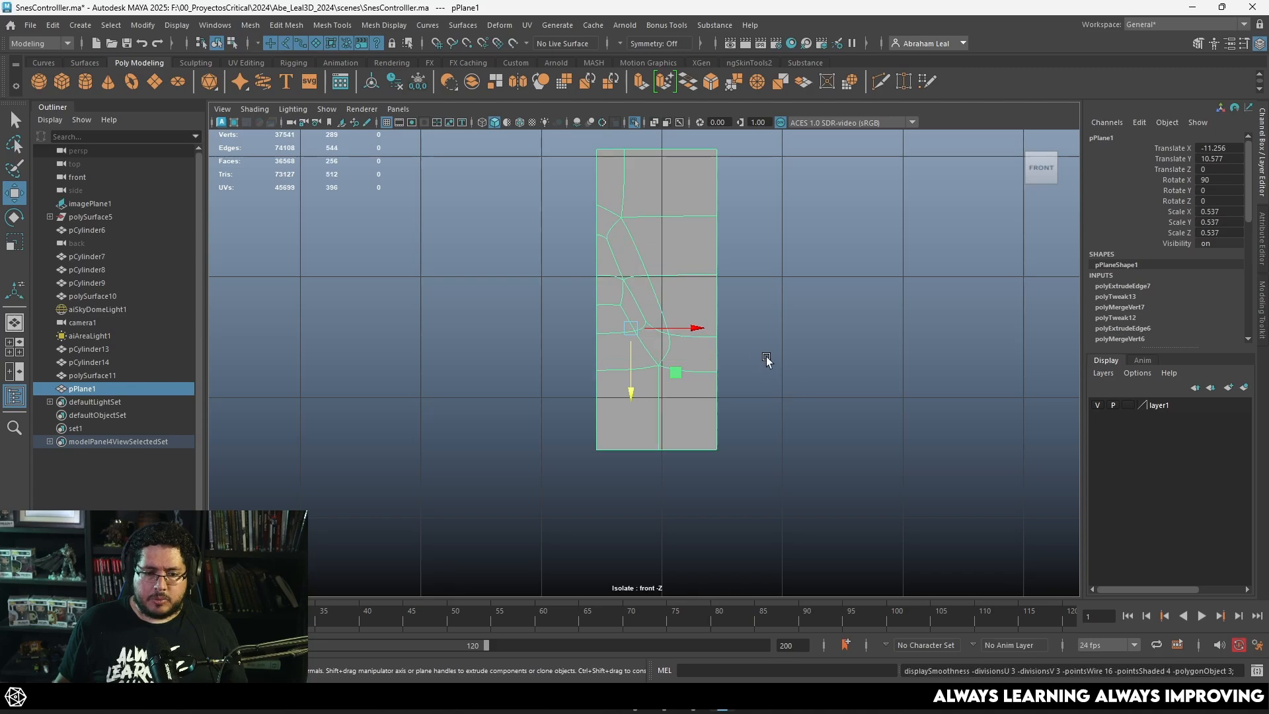
key("1")
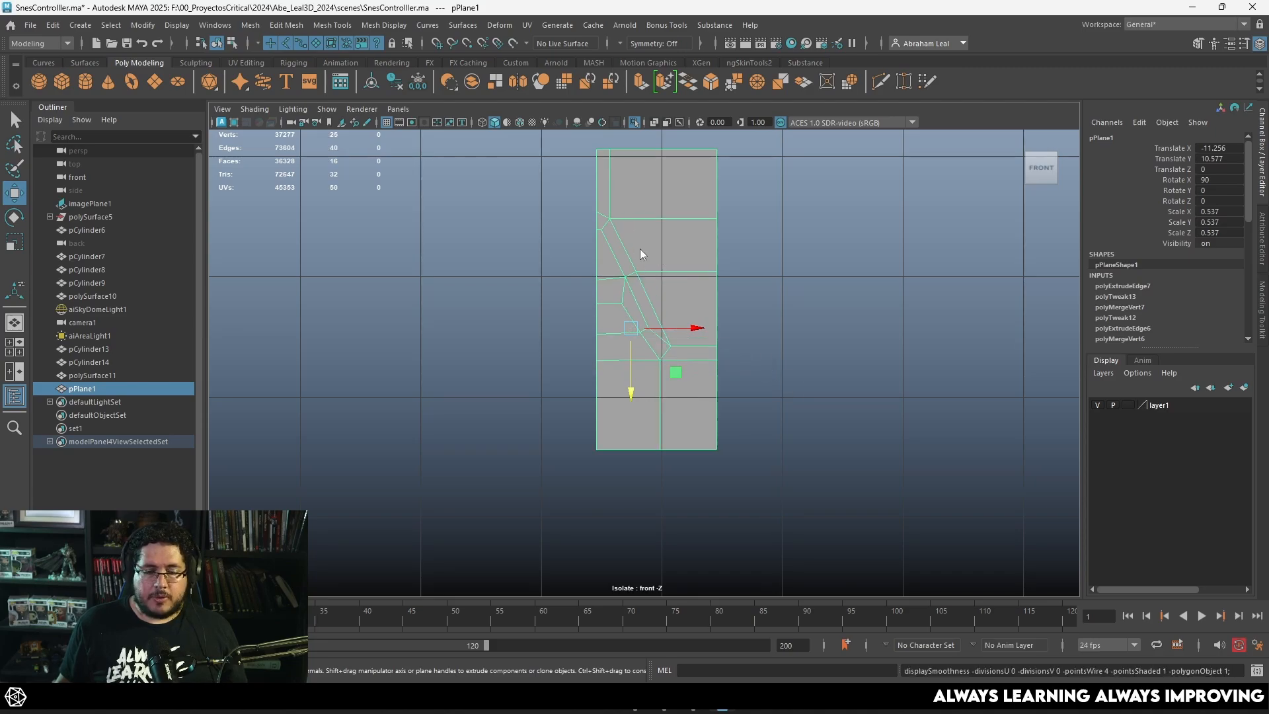
right_click_drag(639, 249, 703, 408, "shift")
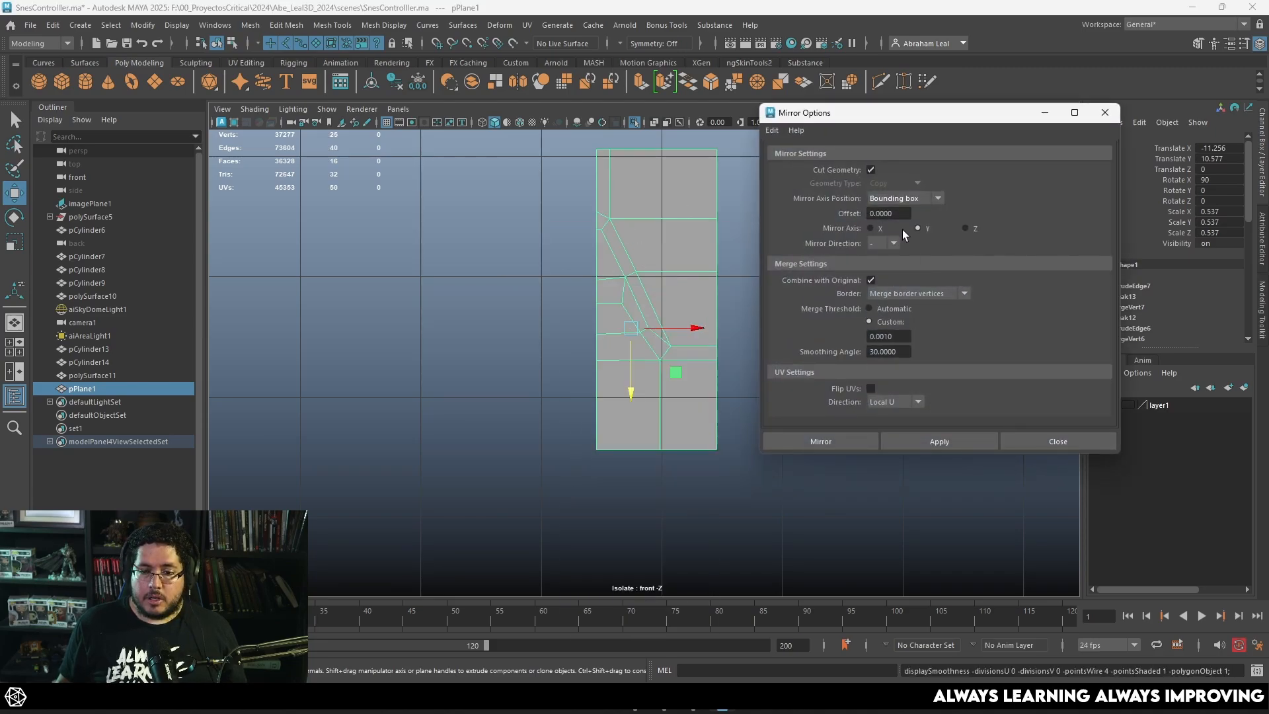
left_click(900, 439)
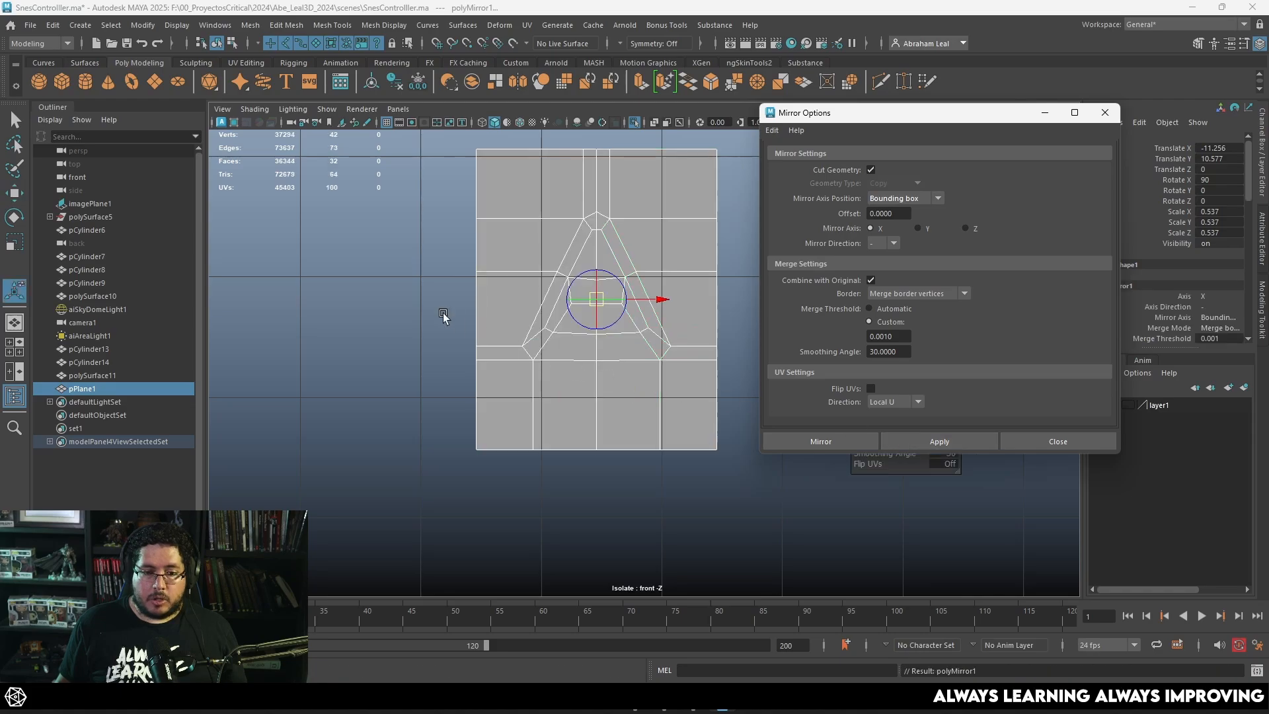
left_click(445, 314)
Step: Select all faces of the up-arrow triangle in perspective view and extrude them inward with a Local Translate Z of -0.032
left_click(623, 286)
key("space")
key("space")
key("5")
left_click_drag(675, 305, 668, 335, "alt")
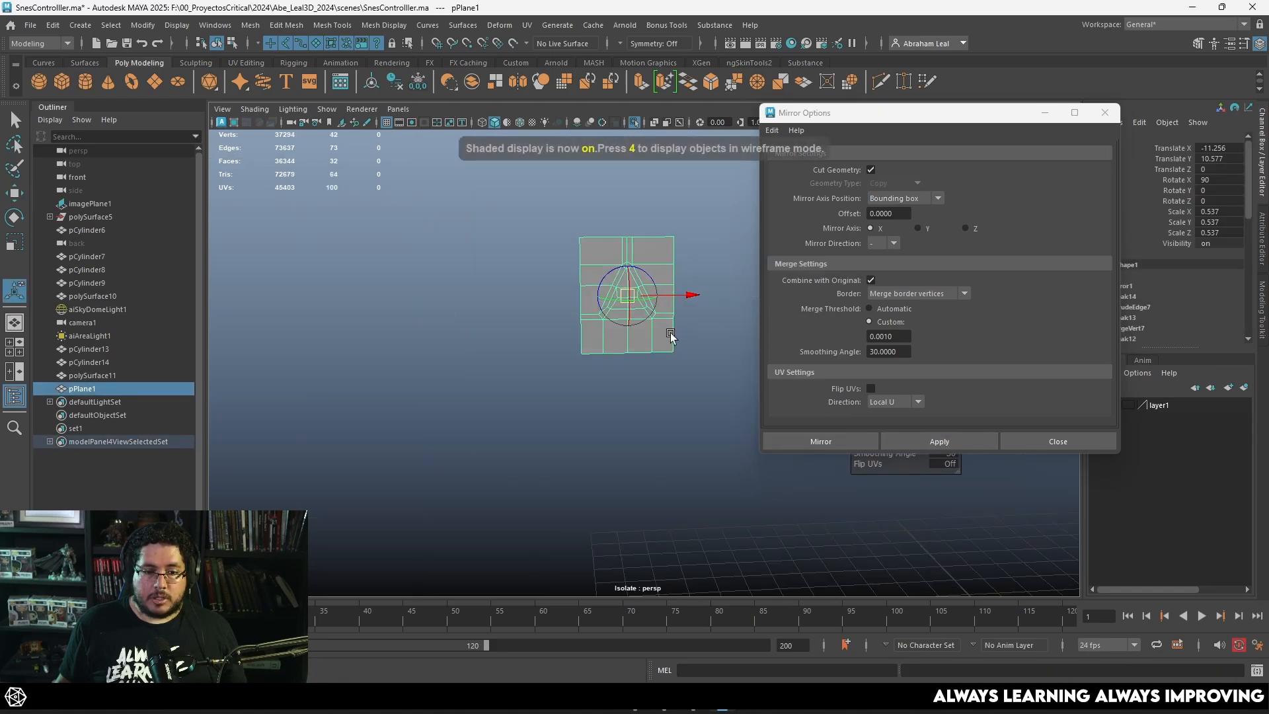
right_click_drag(668, 334, 644, 376, "alt")
key("q")
key("F11")
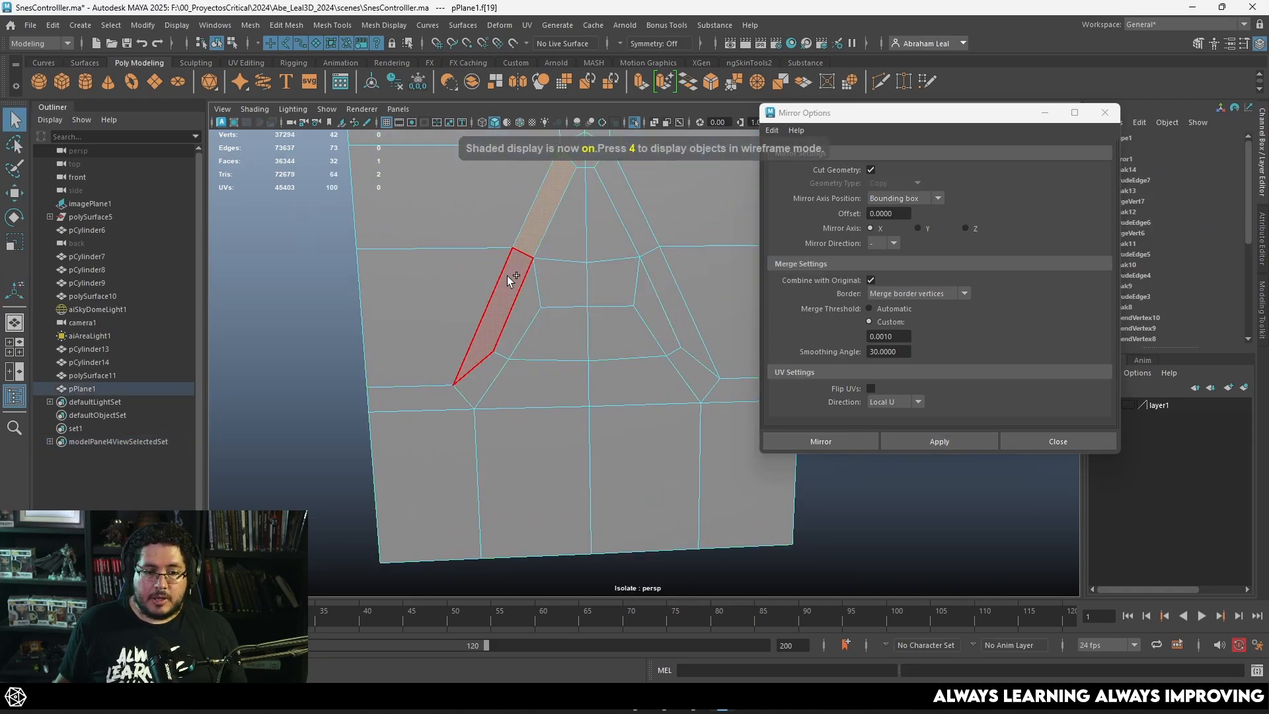
double_click(506, 275)
double_click(548, 327, "shift")
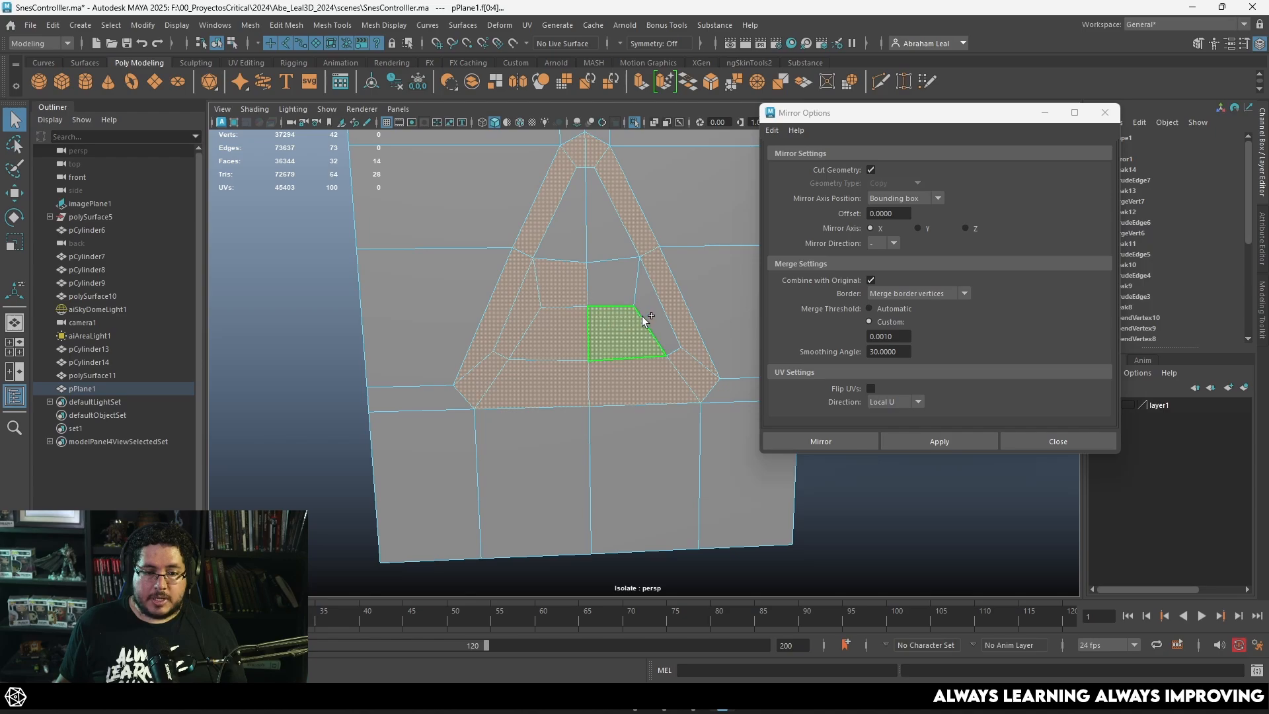
key("ctrl+e")
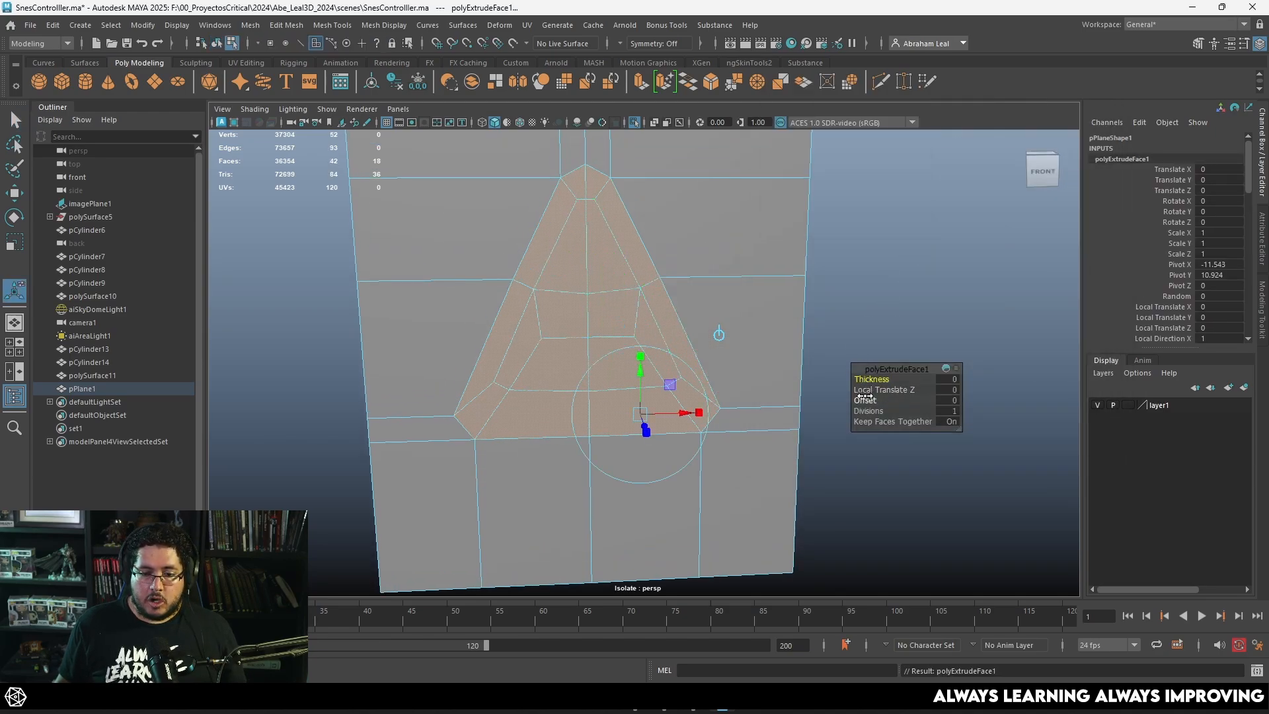
left_click_drag(865, 397, 867, 398)
left_click_drag(631, 398, 688, 436, "alt")
middle_click_drag(688, 437, 652, 412, "alt")
left_click_drag(630, 404, 626, 378)
middle_click_drag(626, 378, 593, 238, "alt")
Step: Preview the triangular recess smoothed and inspect its depth from several angles, both isolated and within the controller
right_click_drag(593, 250, 590, 218)
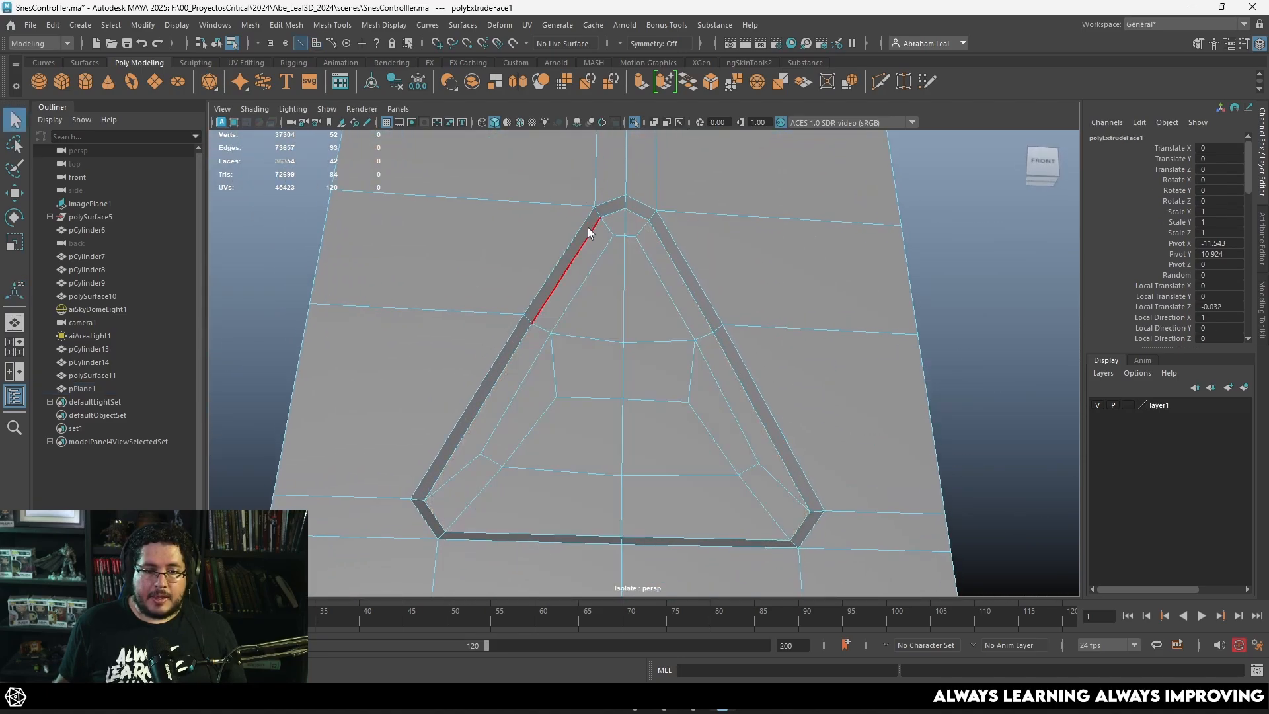
key("3")
left_click_drag(677, 316, 731, 345, "alt")
right_click_drag(731, 345, 640, 291, "alt")
left_click(724, 300)
right_click_drag(724, 300, 772, 315, "alt")
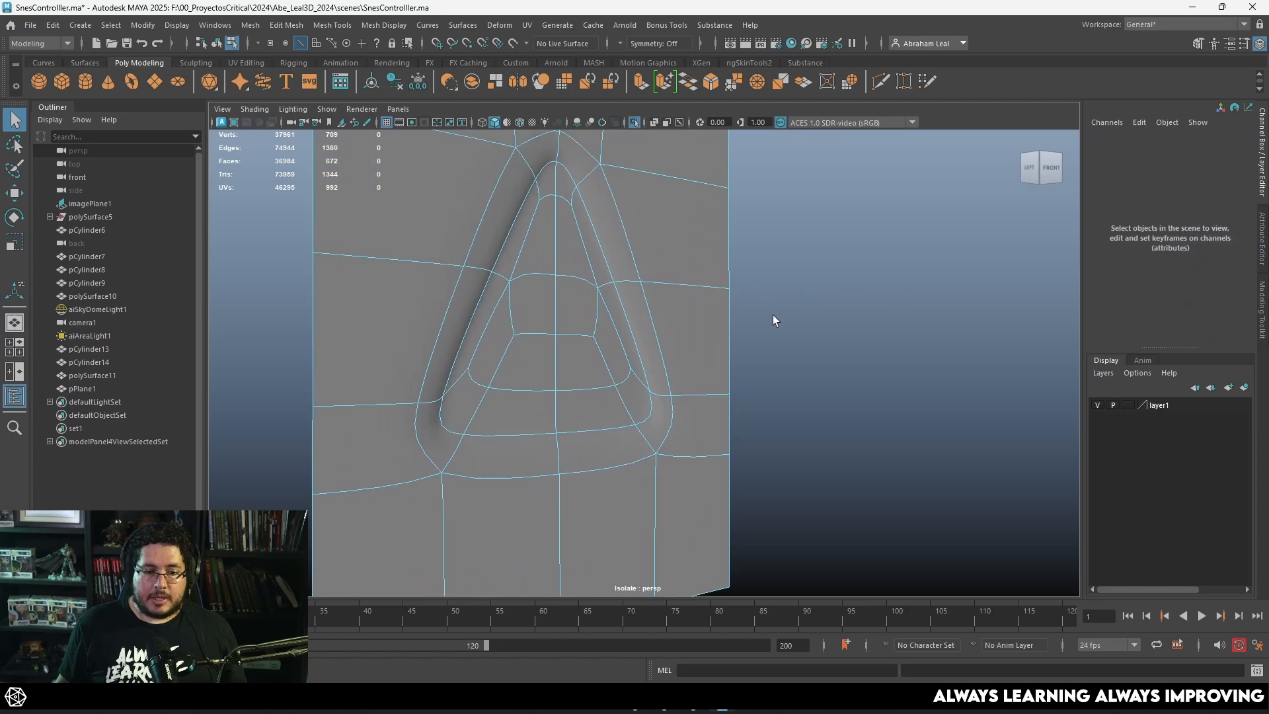
key("ctrl+z")
mouse_move(648, 331)
left_mouse_down("alt")
mouse_move(615, 343)
mouse_move(638, 334)
left_mouse_up("alt")
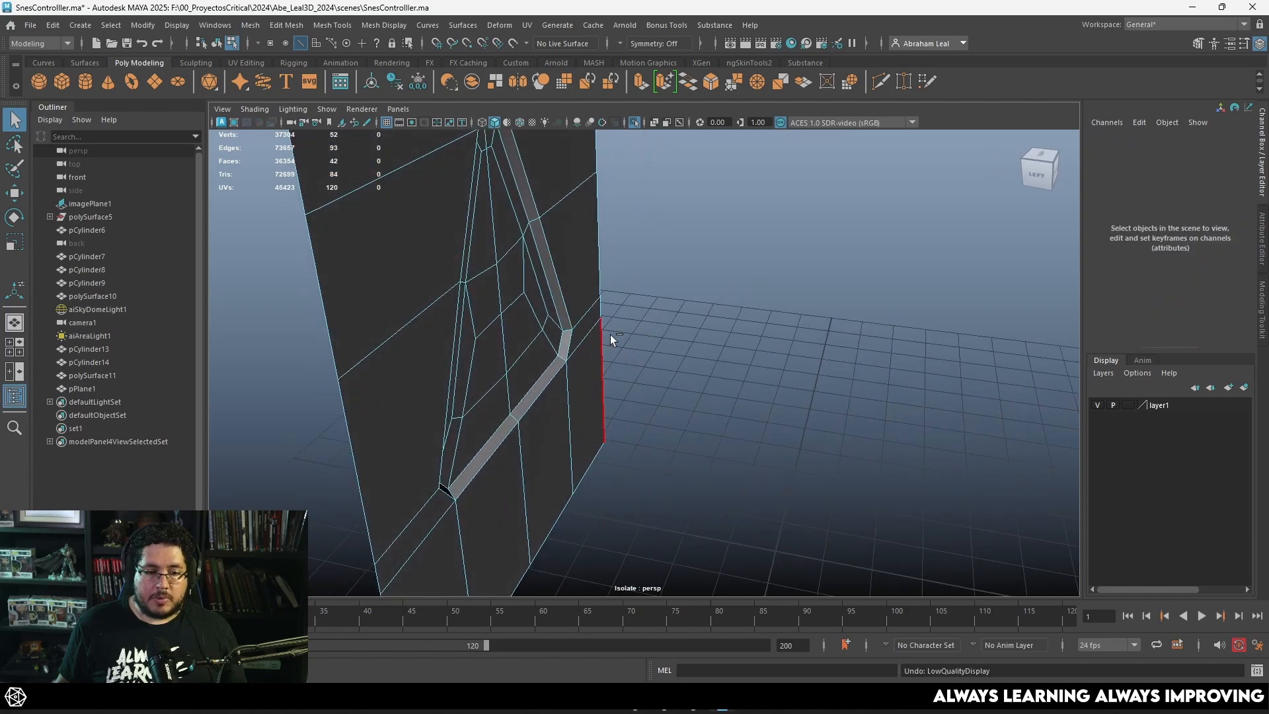
key("ctrl+z")
left_click(634, 123)
left_click_drag(713, 320, 649, 315, "alt")
key("space")
key("4")
scroll(628, 337, "up", 3)
key("5")
key("space")
left_click_drag(649, 317, 701, 336, "alt")
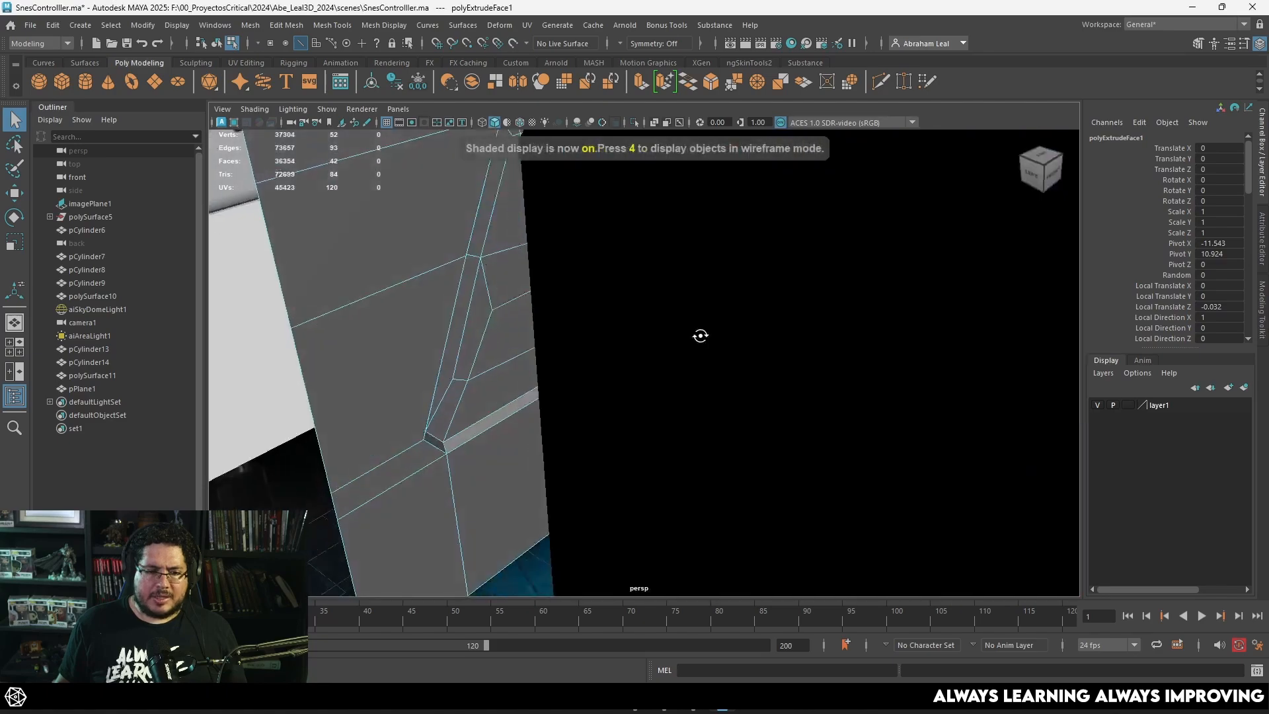
middle_click_drag(614, 312, 688, 329, "alt")
Step: Step back to the extruded triangle faces being selected and push them deeper into the D-pad arm
key("ctrl+z")
key("ctrl+z")
key("ctrl+z")
key("w")
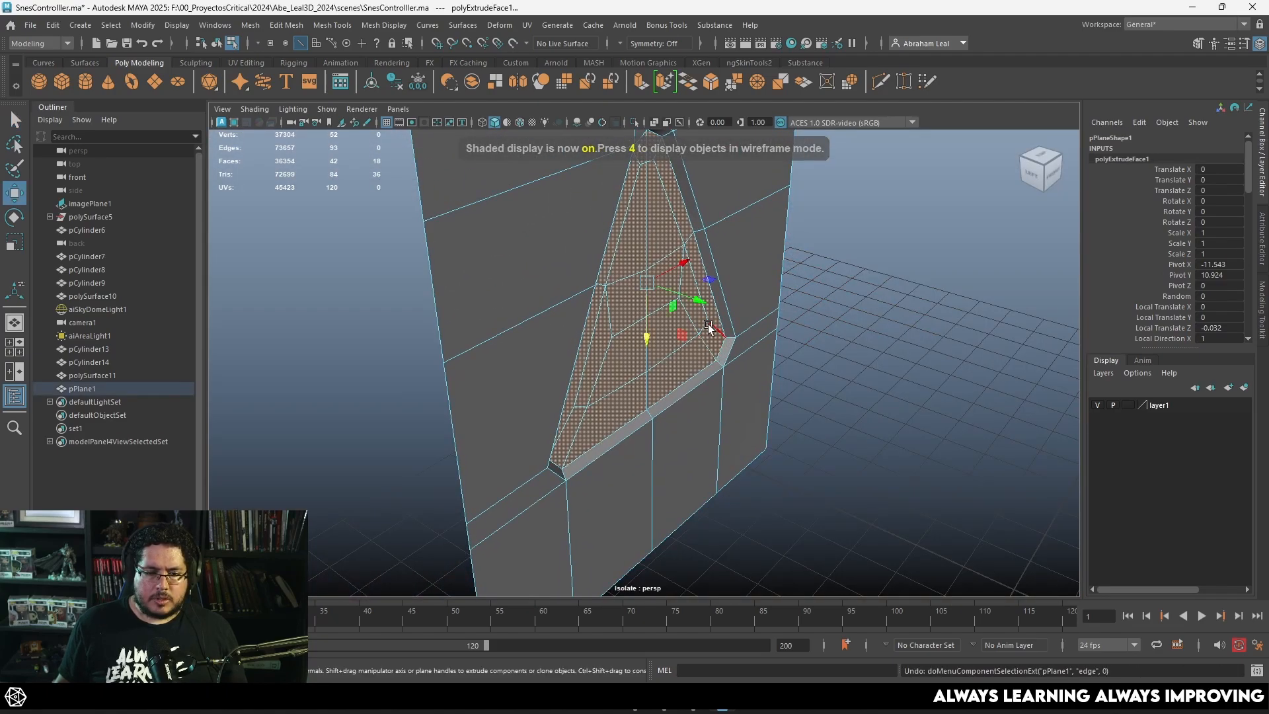
left_click_drag(699, 301, 691, 300)
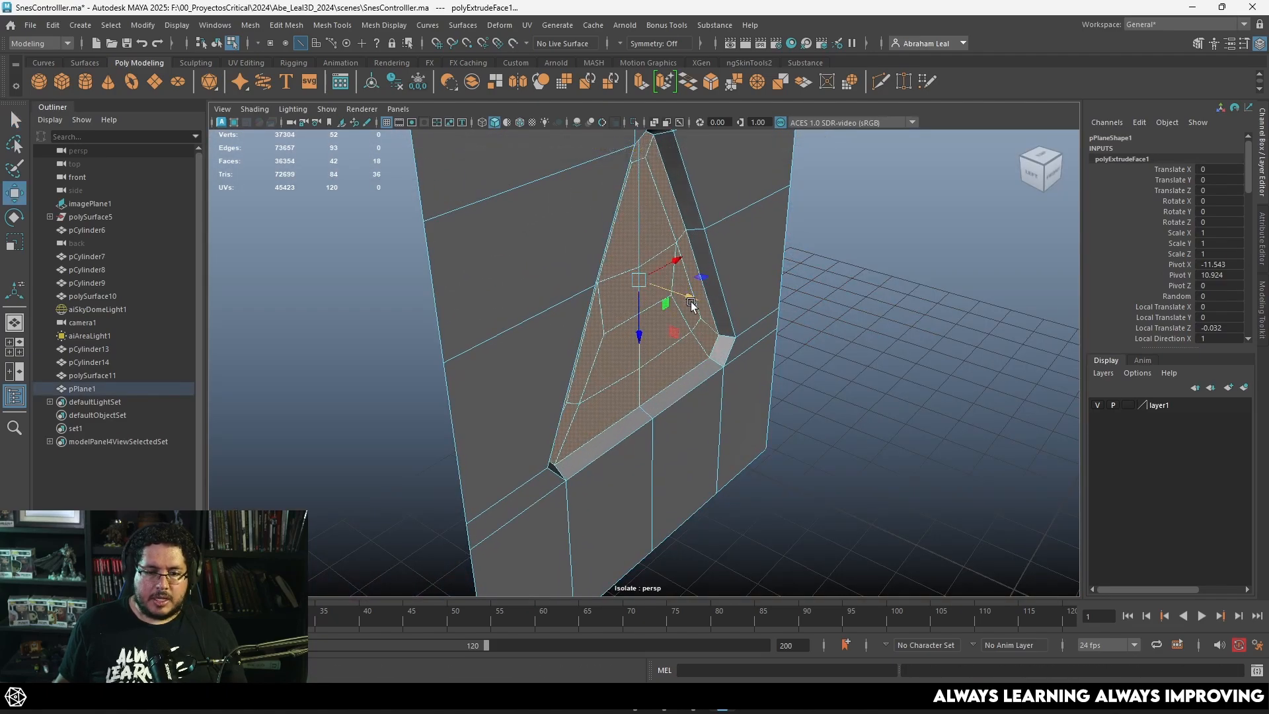
Step: Try to bevel the edge loop around the floor of the triangular recess and adjust the bevel fraction
double_click(670, 197)
left_click_drag(750, 255, 699, 162, "alt")
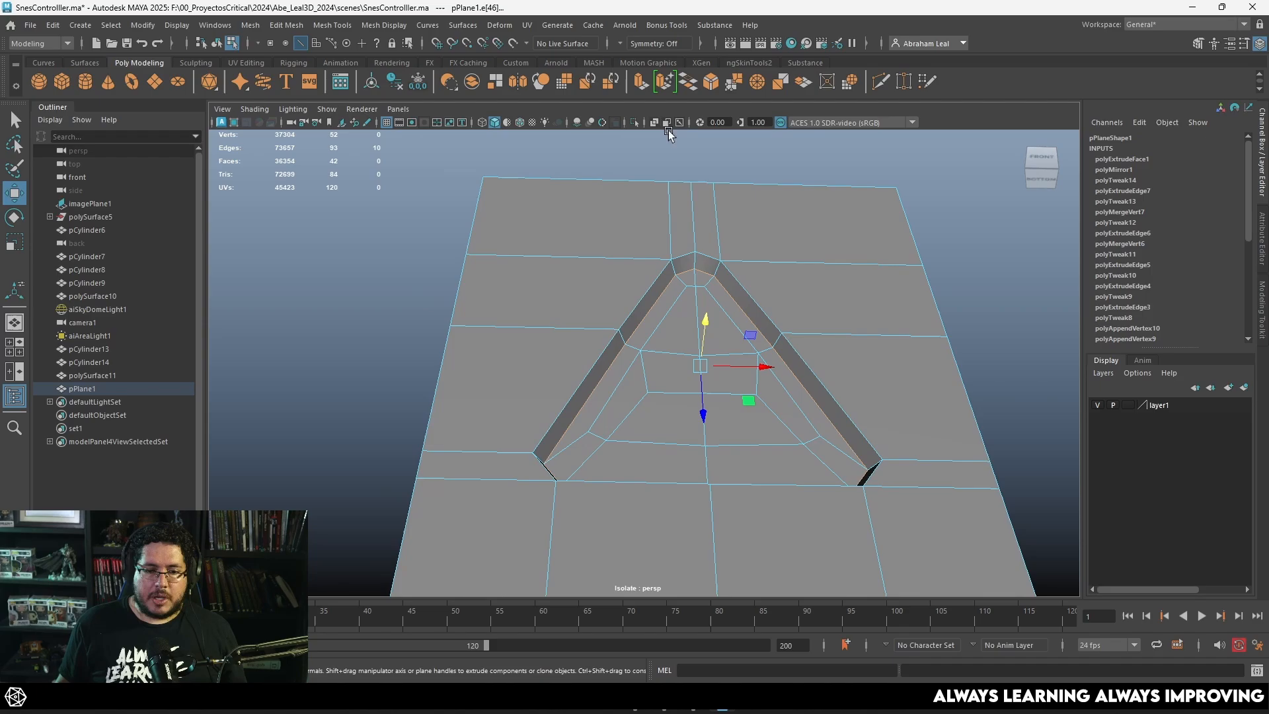
left_click(714, 81)
mouse_move(866, 384)
left_mouse_down()
mouse_move(879, 381)
mouse_move(848, 377)
left_mouse_up()
key("ctrl+z")
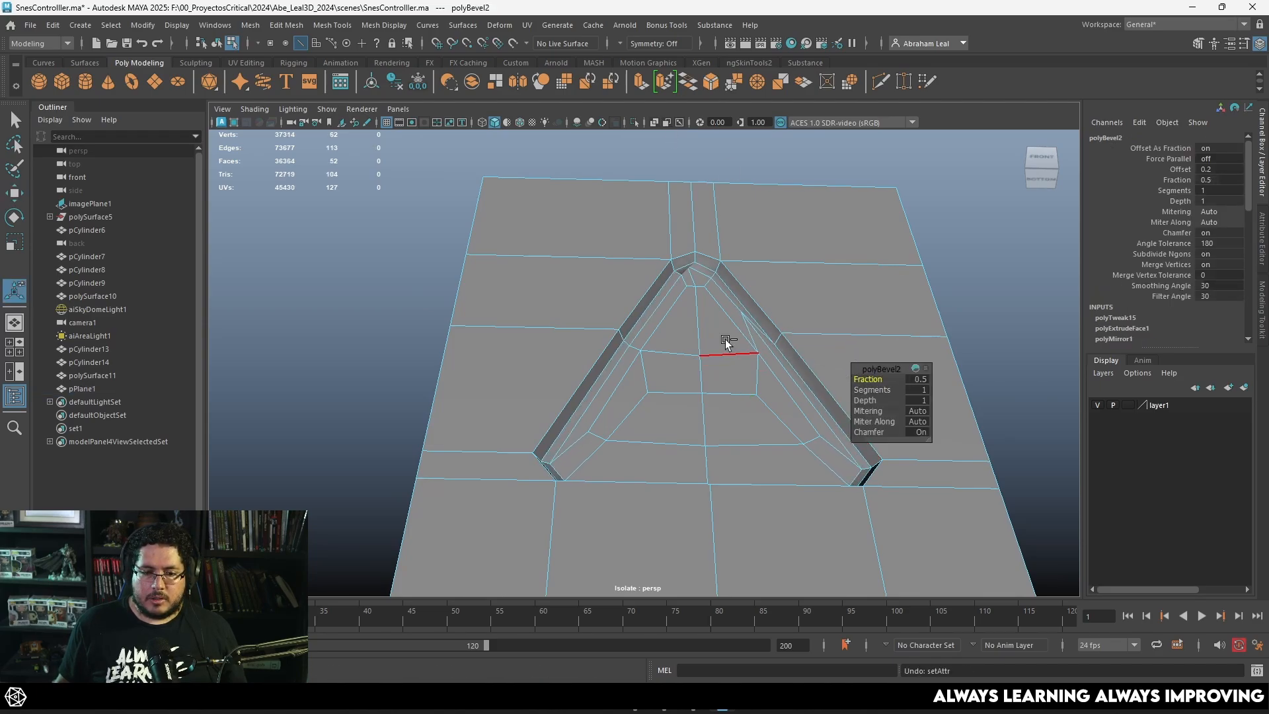
key("ctrl+z")
Step: Check the recess with smoothing, return to object mode and delete the mesh's construction history
left_click_drag(773, 390, 702, 248, "alt")
key("3")
key("1")
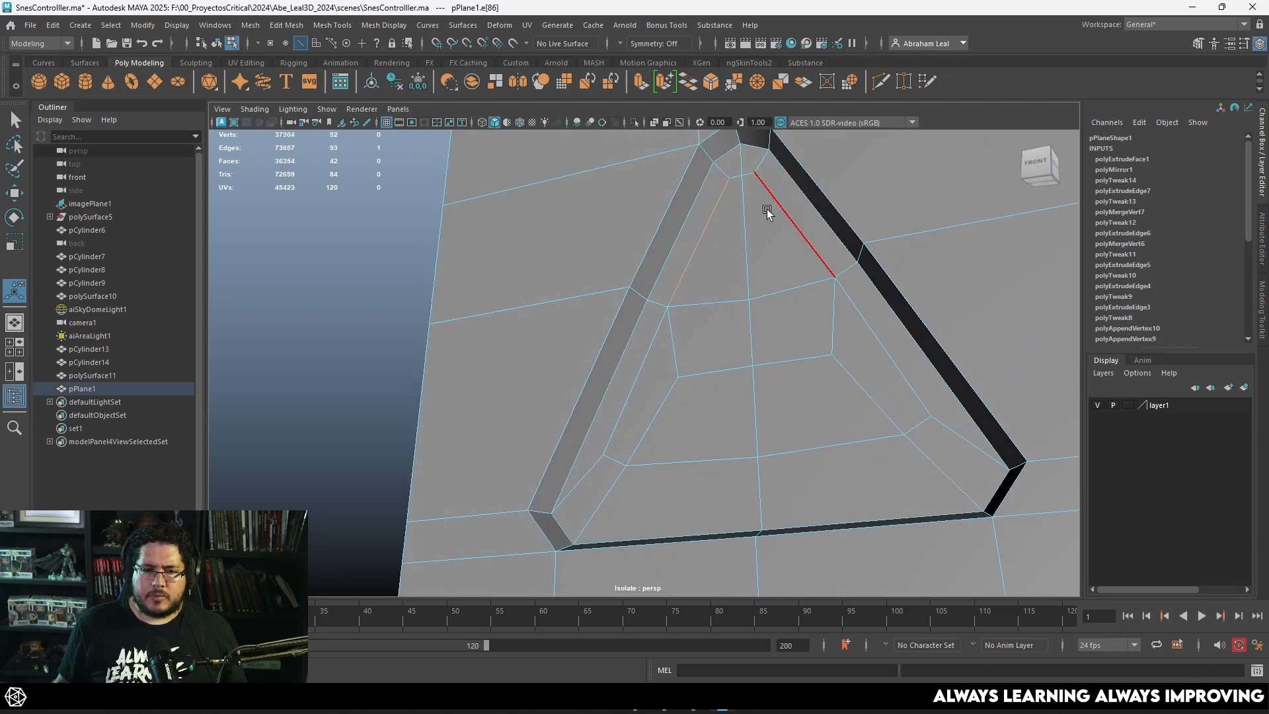
right_click_drag(767, 209, 852, 157)
left_click(394, 80)
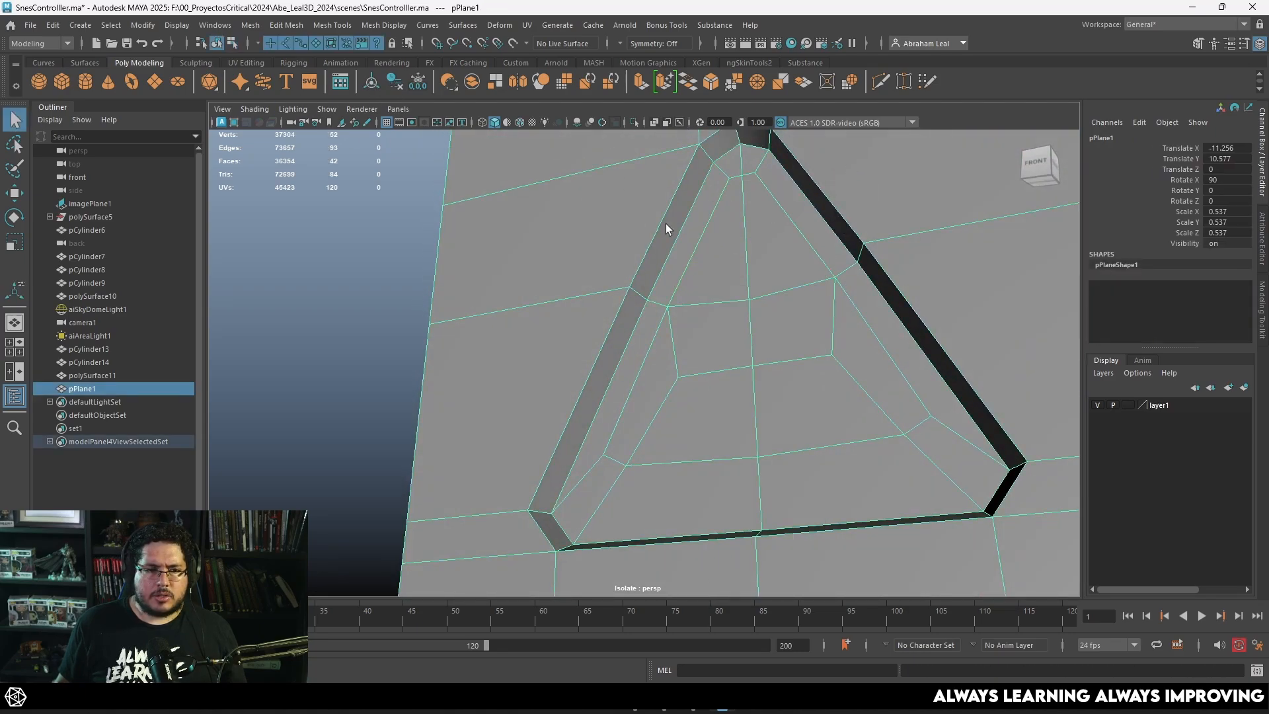
Step: Reselect the recess floor's edge loop, try the bevel again and inspect the geometry at the triangle's tip
right_click_drag(740, 154, 734, 122)
double_click(728, 152)
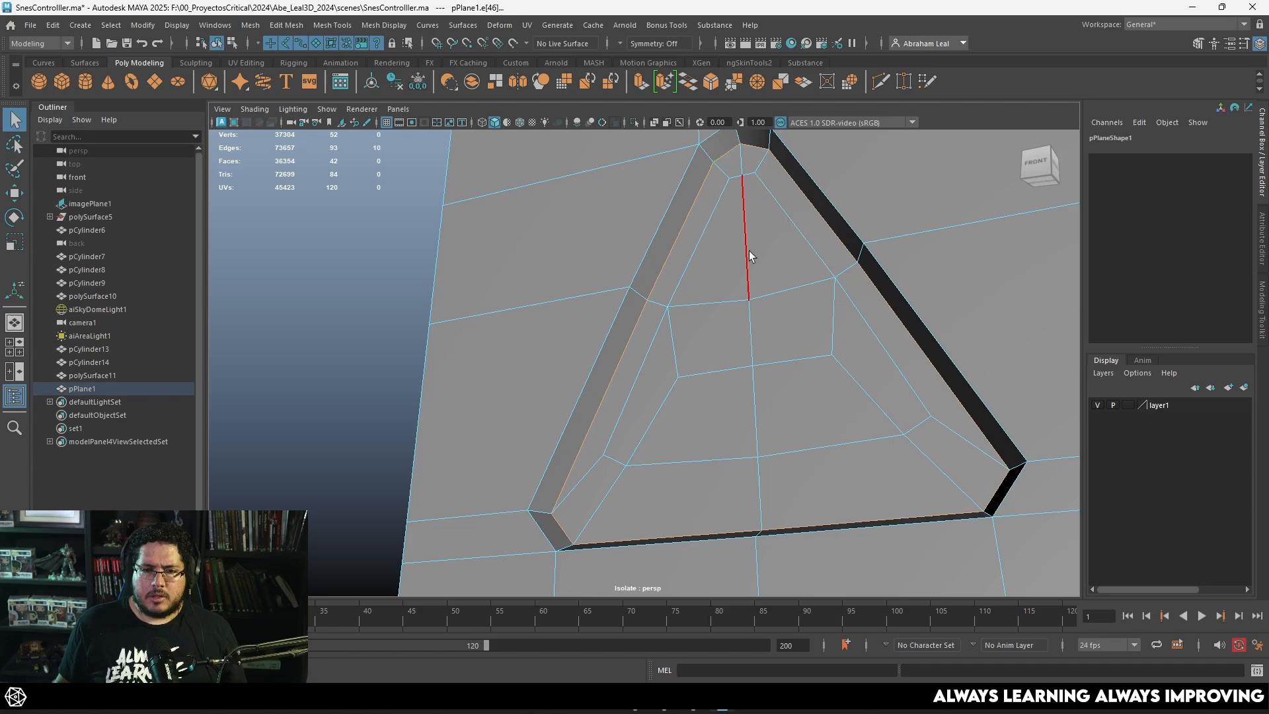
key("3")
middle_click_drag(760, 301, 742, 354, "alt")
key("1")
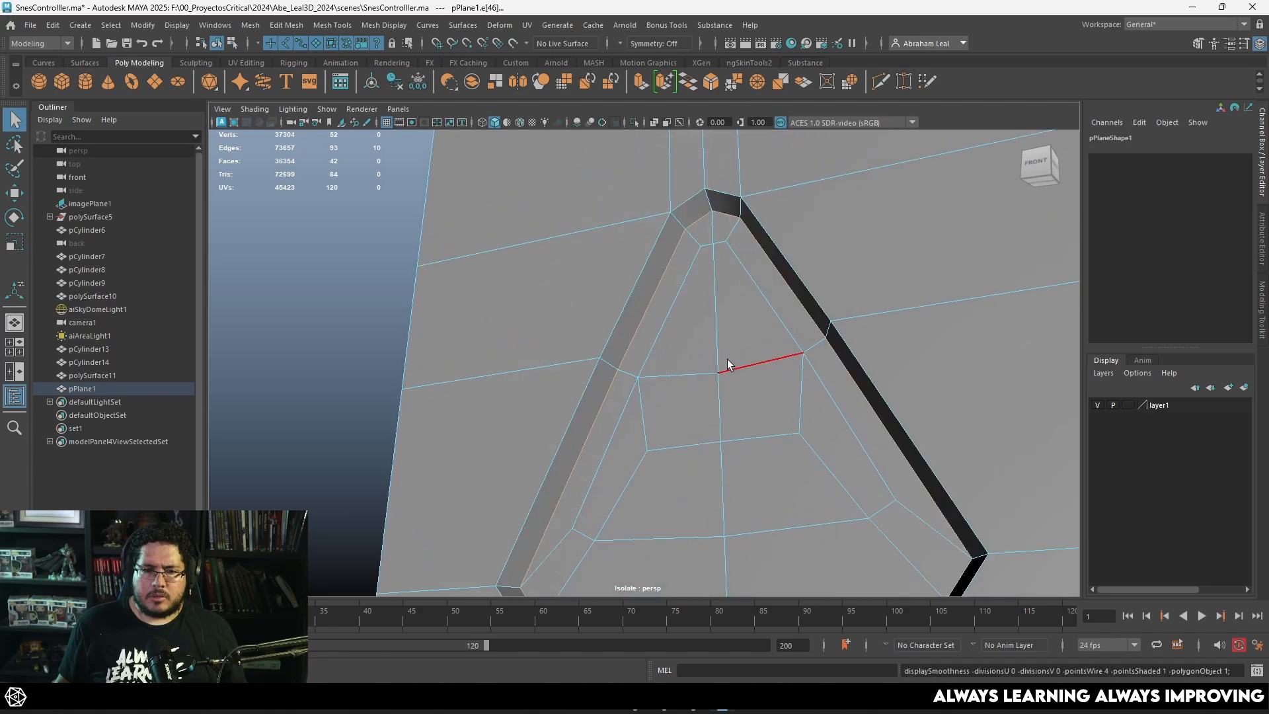
left_click(710, 80)
left_click_drag(713, 198, 623, 181, "alt")
right_click_drag(623, 182, 816, 364, "alt")
left_click_drag(522, 141, 658, 289, "alt")
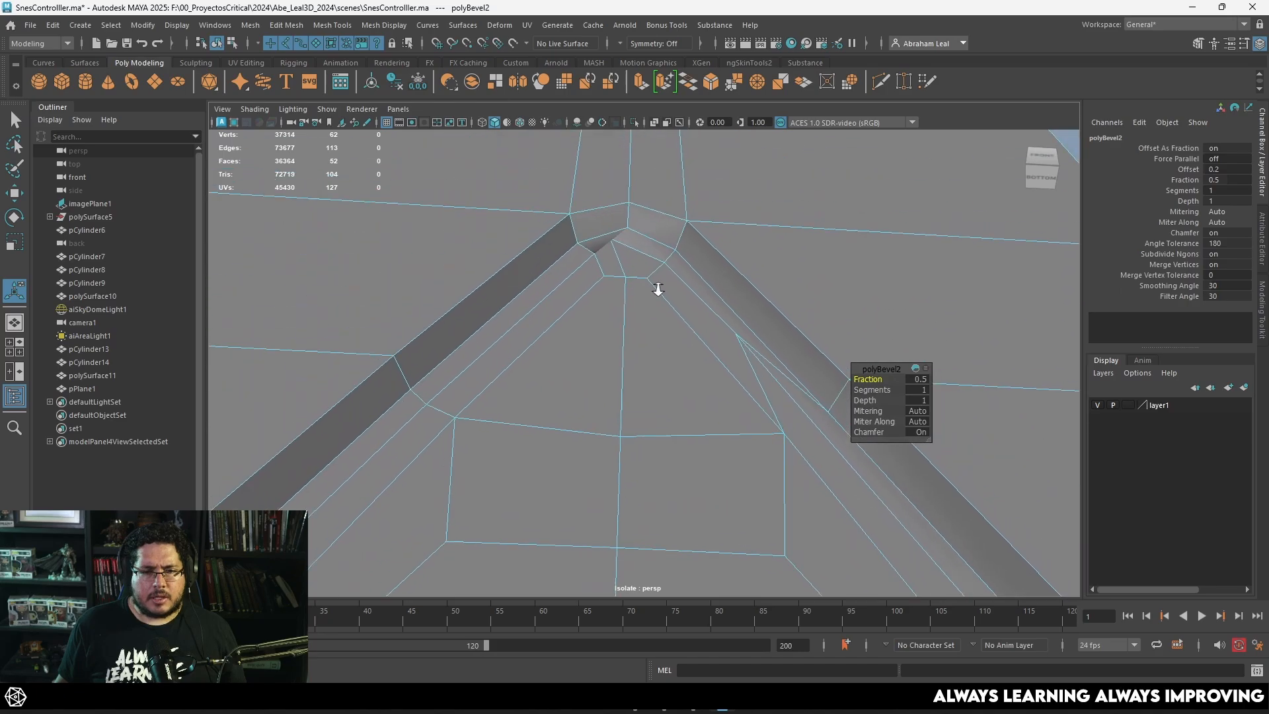
scroll(654, 286, "down", 5)
key("ctrl+z")
Step: Insert an edge loop around the recess walls close to the floor with Multi-Cut and preview the smoothed triangle
scroll(644, 301, "down", 1)
left_click(718, 251)
key("3")
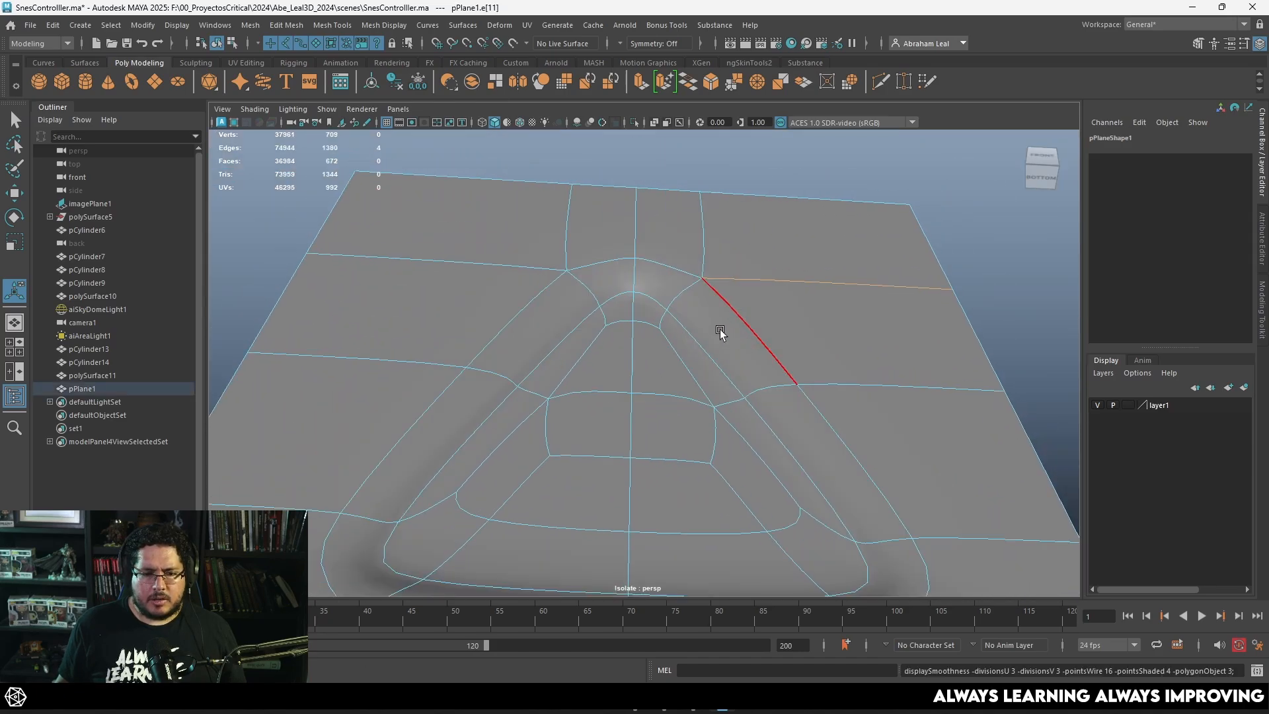
left_click_drag(720, 332, 634, 280, "alt")
key("1")
right_click_drag(634, 281, 700, 263, "alt")
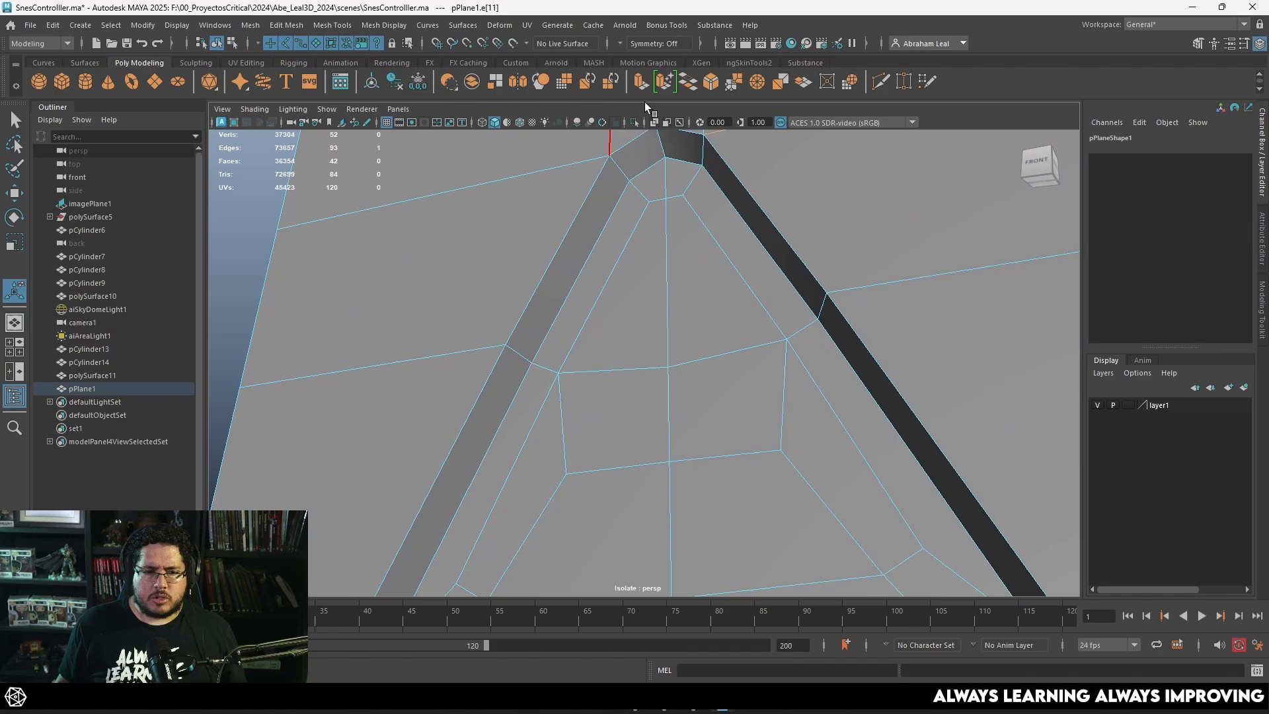
left_click(880, 81)
left_click(683, 196)
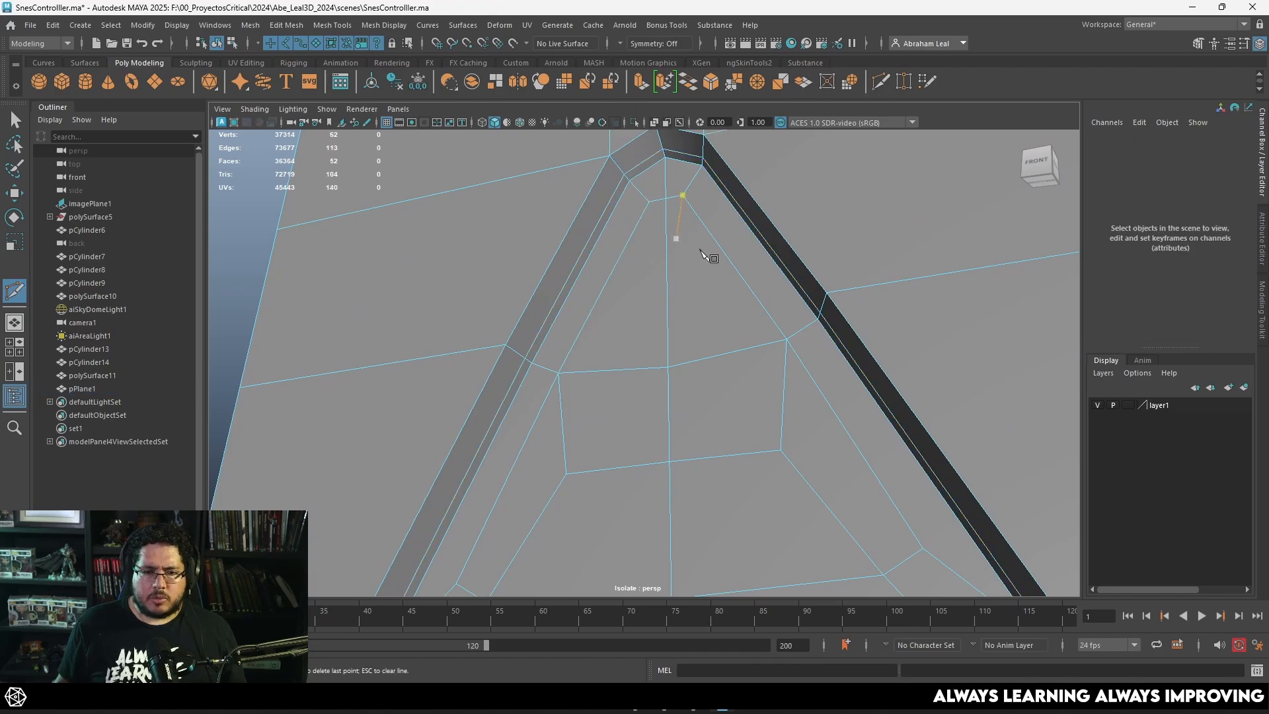
key("3")
key("q")
left_click(667, 209)
scroll(748, 236, "down", 5)
left_click(939, 284)
left_click_drag(799, 317, 767, 343, "alt")
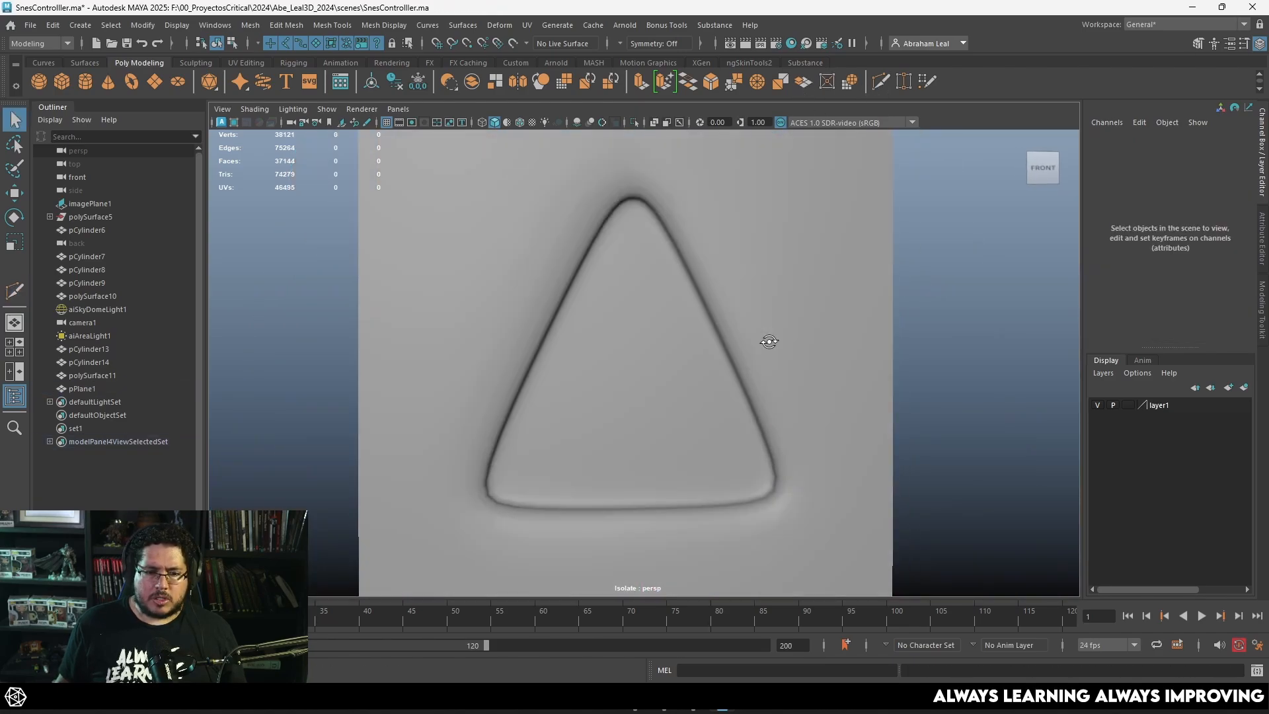
Step: Insert a second edge loop around the recess walls close to the upper rim and check the smoothed result
left_click(742, 301)
key("1")
left_click_drag(740, 300, 657, 261, "alt")
scroll(621, 244, "up", 5)
key("ctrl+shift+x")
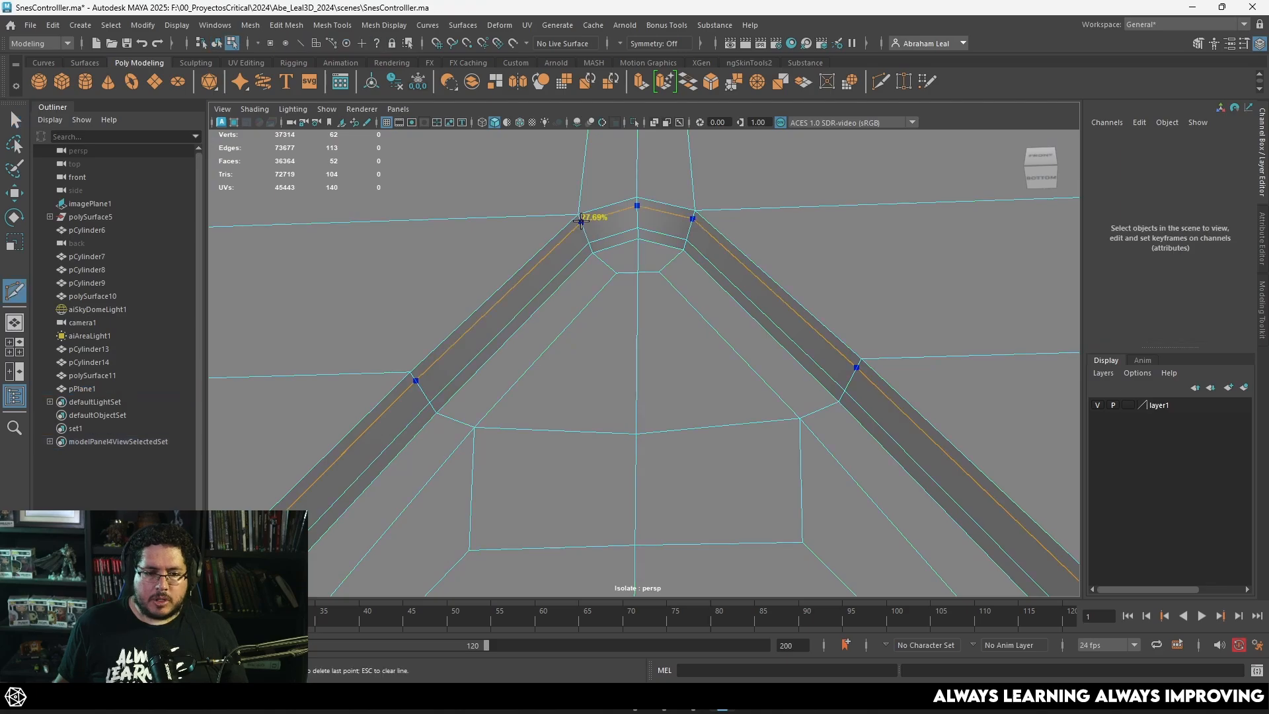
left_click(581, 218, "ctrl+shift")
key("3")
key("q")
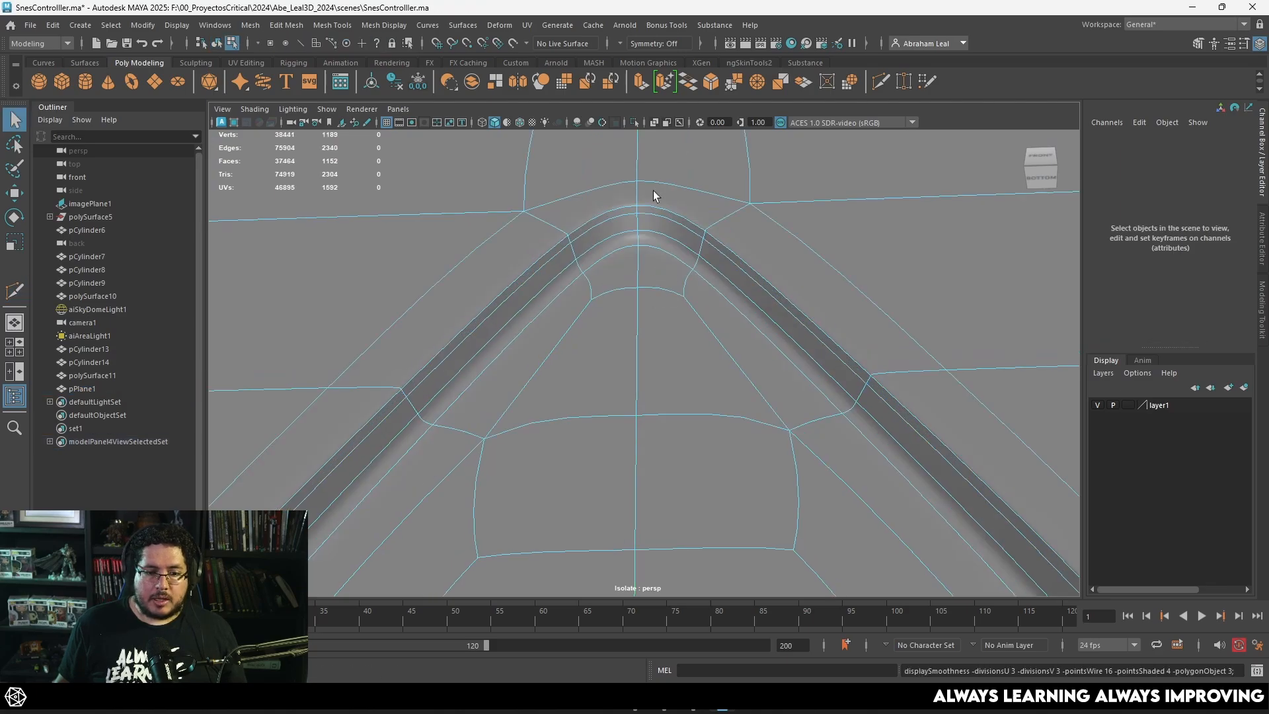
right_click_drag(653, 190, 694, 165)
scroll(797, 256, "down", 6)
left_click(925, 291)
left_click_drag(925, 291, 776, 370, "alt")
scroll(767, 371, "down", 5)
Step: Select the arm mesh, switch to the front wireframe view and end isolation to reveal the reference image
left_click(656, 307)
key("space")
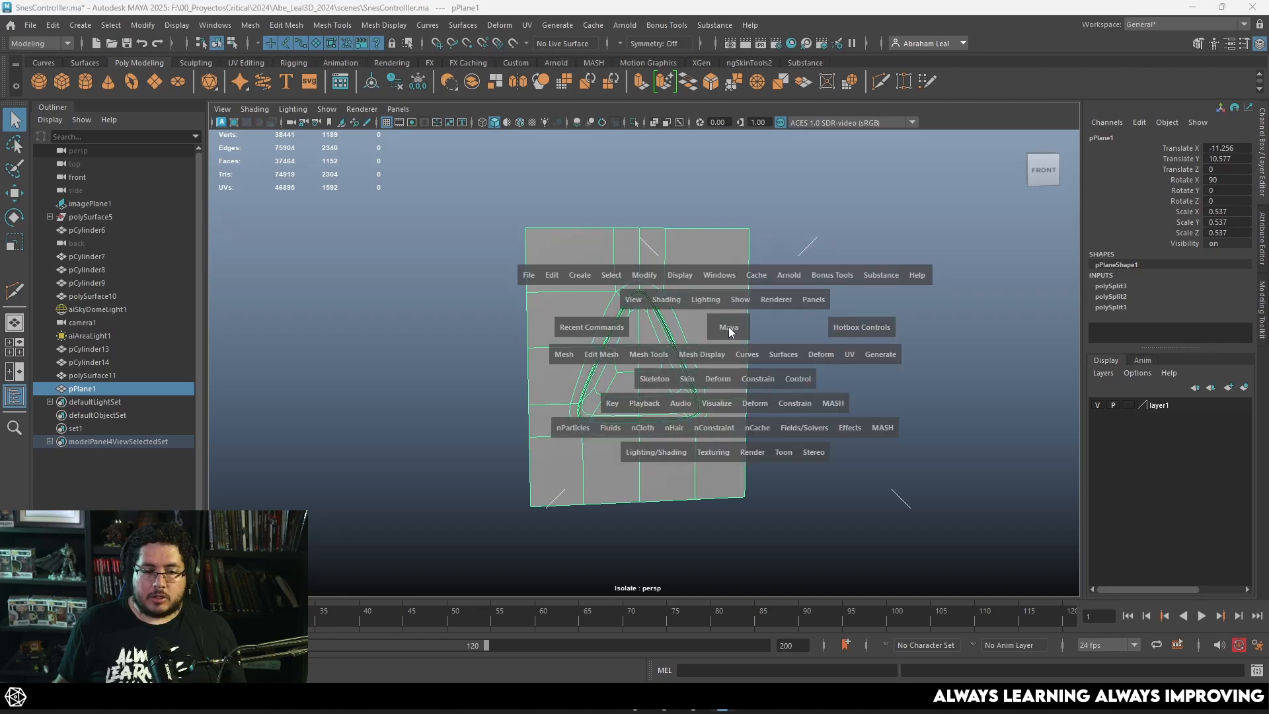
left_click_drag(728, 327, 730, 335)
key("4")
scroll(731, 336, "down", 5)
left_click(635, 122)
scroll(608, 292, "up", 4)
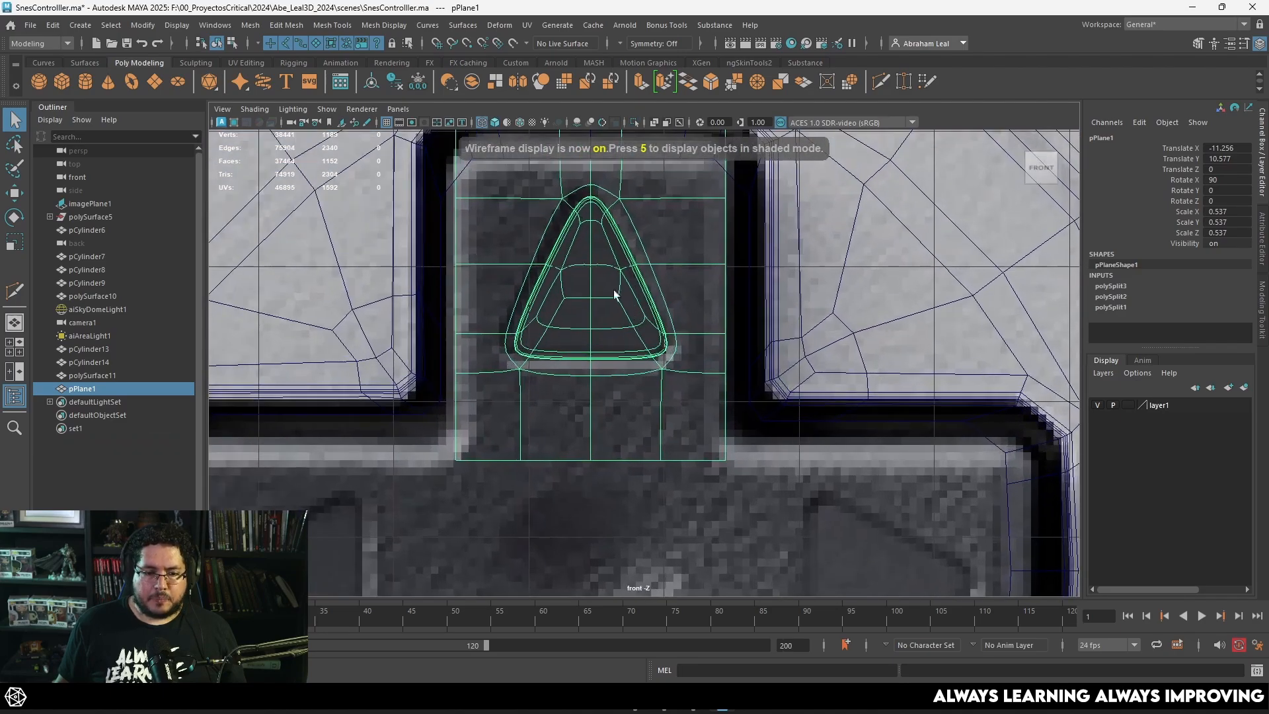
Step: Insert a horizontal edge loop just below the triangle's base and compare the smoothed mesh with the reference
scroll(600, 329, "down", 6)
scroll(633, 336, "up", 5)
scroll(634, 361, "down", 1)
key("1")
scroll(631, 358, "up", 4)
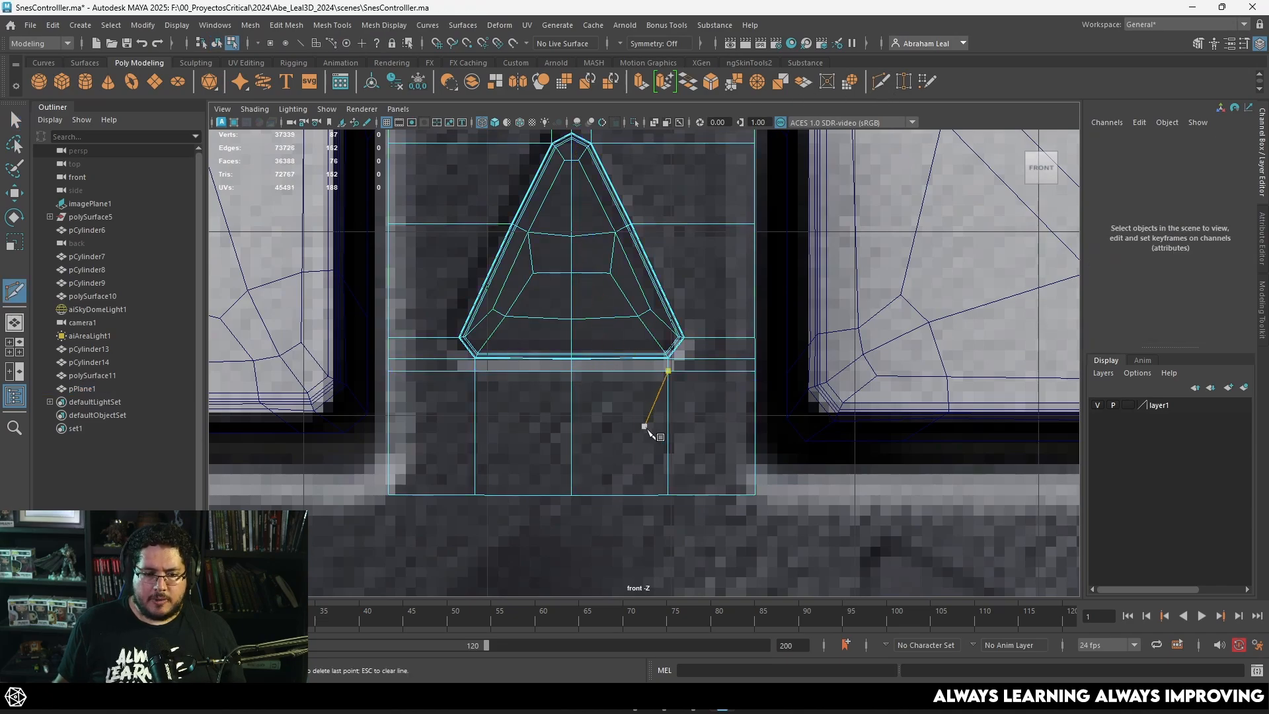
key("3")
middle_click_drag(555, 298, 564, 403, "alt")
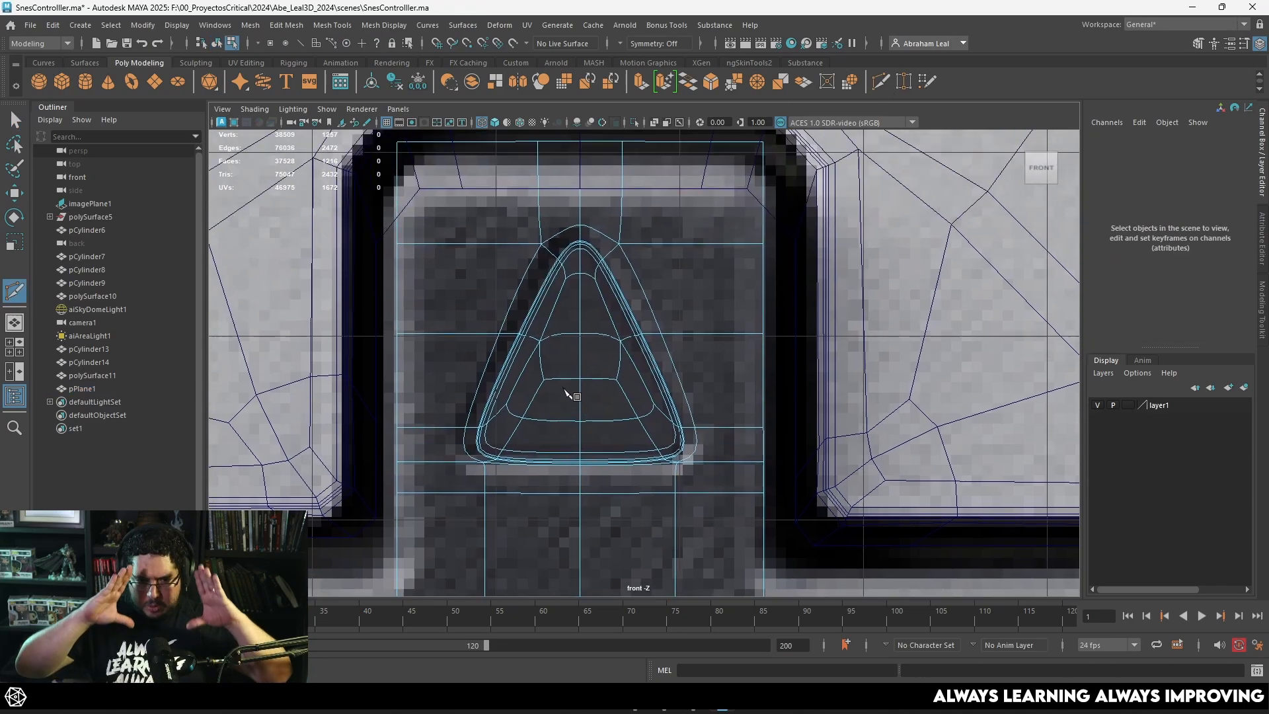
key("1")
right_click_drag(595, 371, 576, 329, "alt")
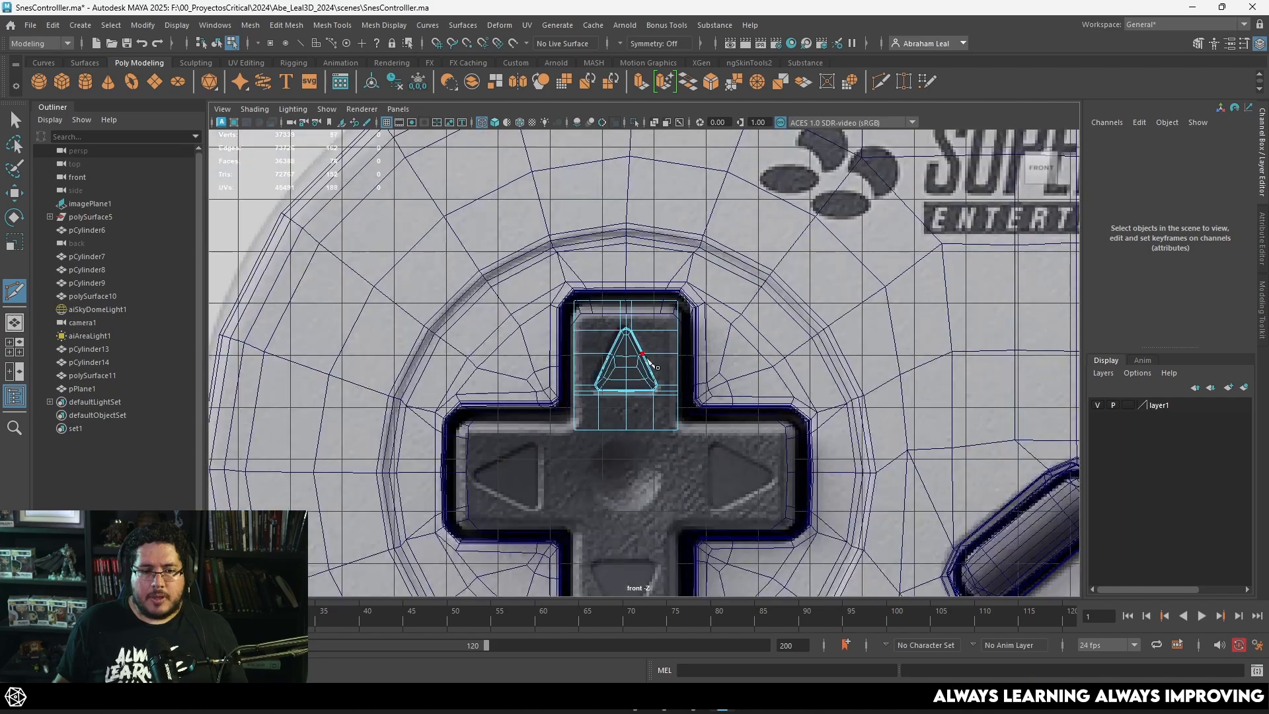
Step: Check the up arm in the shaded perspective view, select it as an object and return to the front wireframe view
key("space")
mouse_move(643, 345)
left_mouse_down()
mouse_move(654, 327)
mouse_move(684, 360)
mouse_move(614, 329)
left_mouse_up()
key("5")
key("q")
left_click(692, 278)
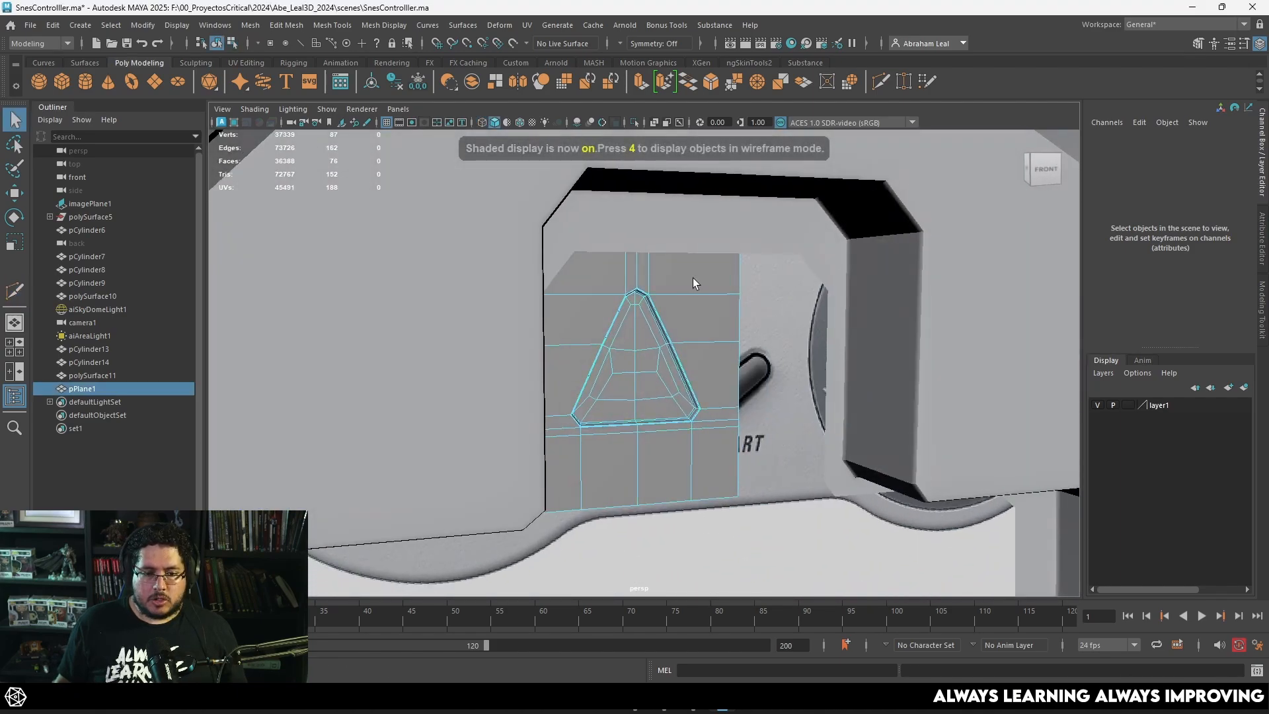
key("space")
left_click_drag(694, 283, 678, 397)
key("4")
scroll(623, 400, "up", 3)
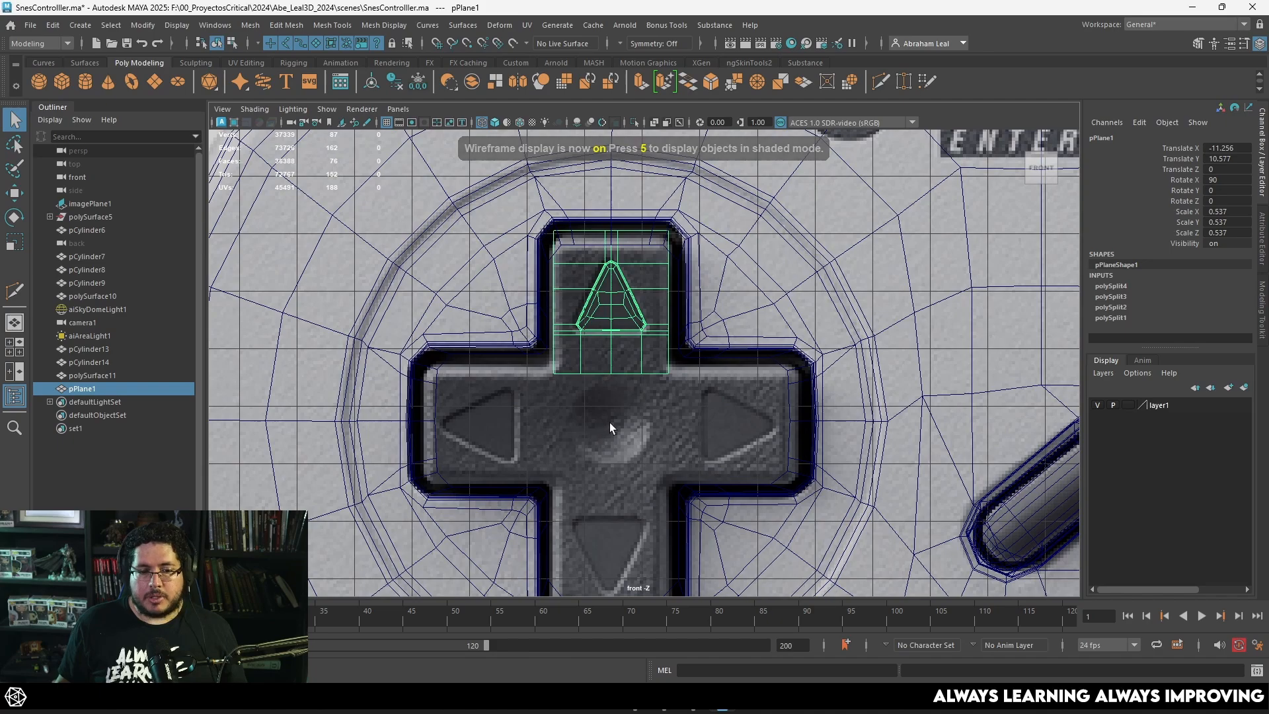
Step: Move the up arm's pivot straight down to the centre of the D-pad cross in the reference
key("w")
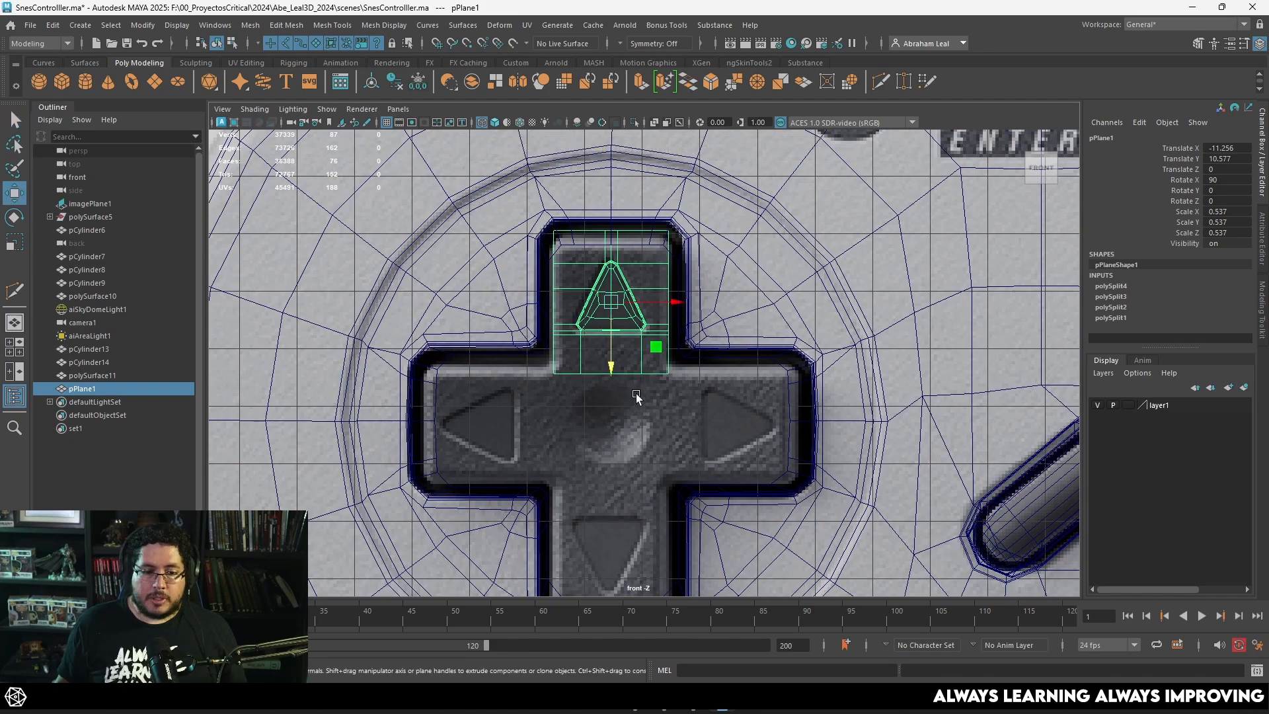
scroll(635, 383, "up", 2)
key("d")
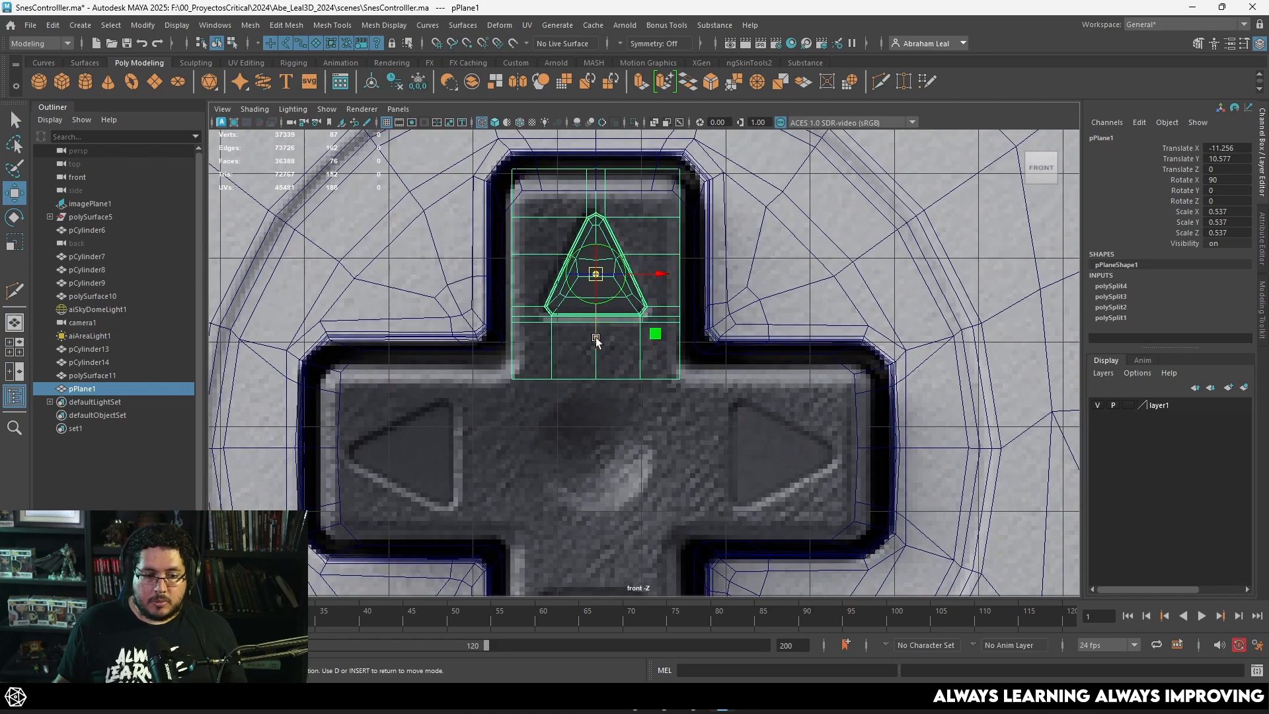
key("v")
left_click_drag(595, 337, 704, 430)
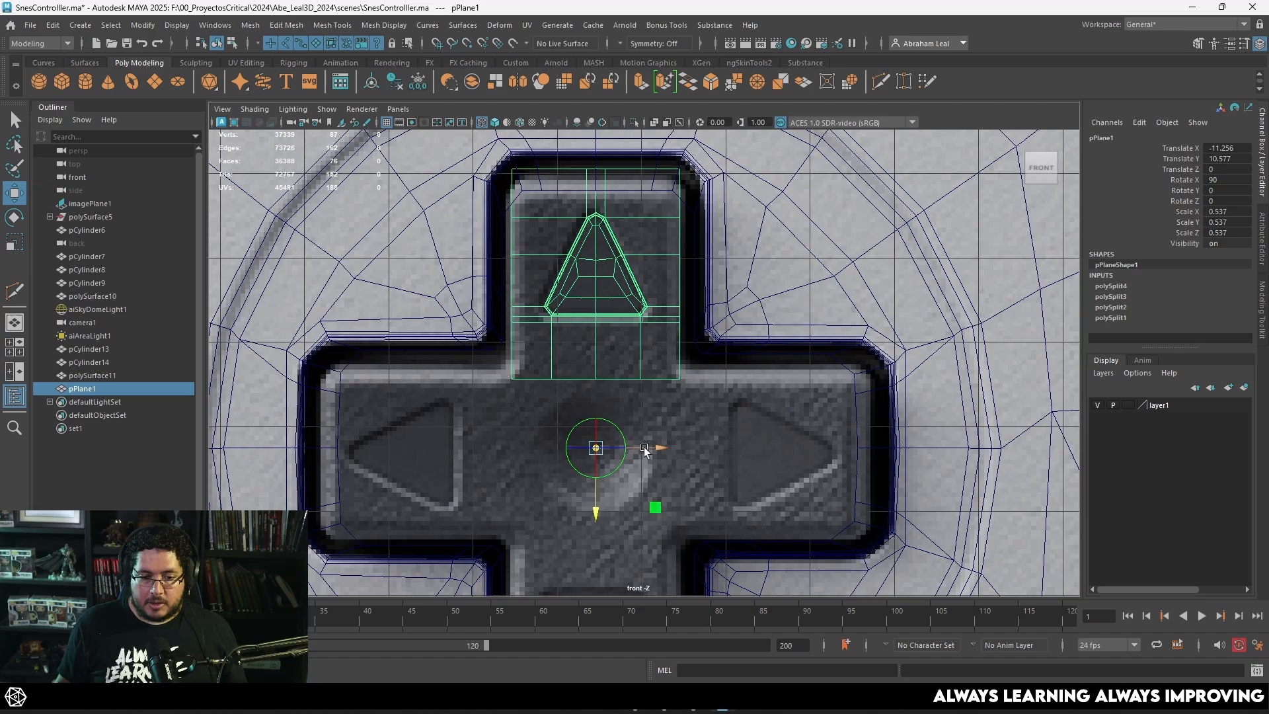
key("d")
Step: Duplicate the up arm and set the copy's Rotate Z to 90 to form the left arm
key("ctrl+d")
key("e")
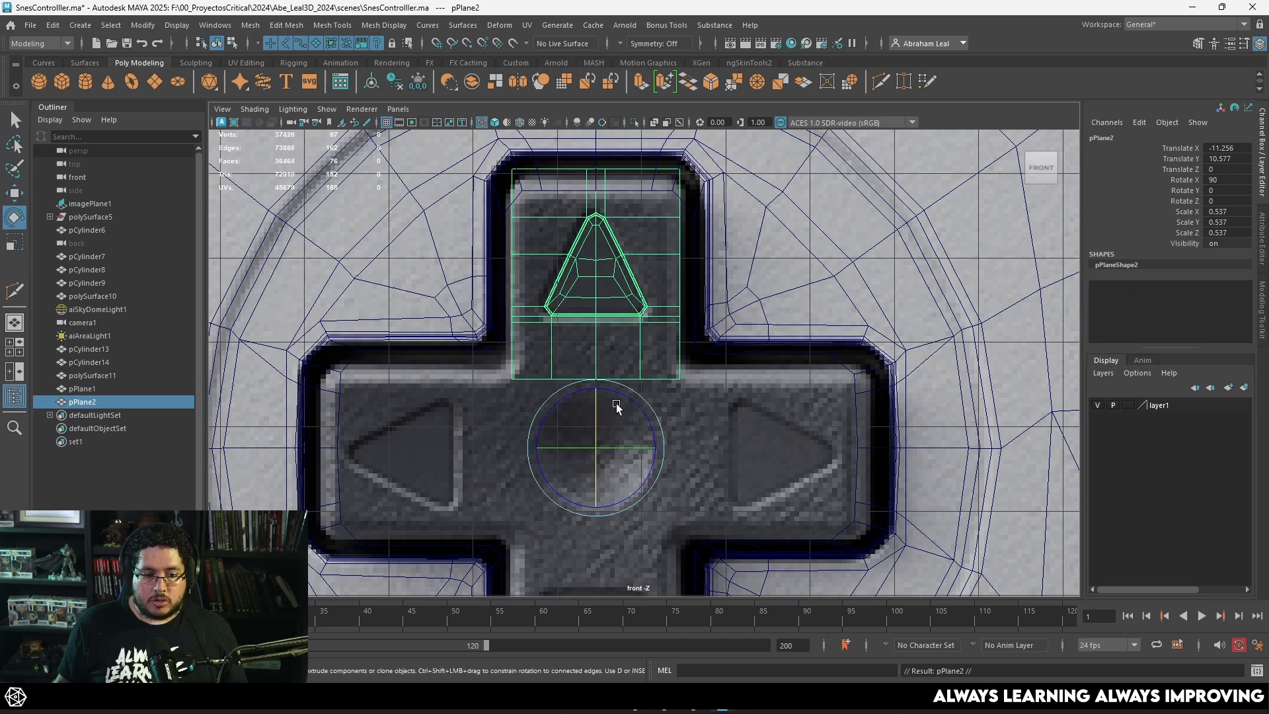
left_click_drag(617, 405, 539, 402)
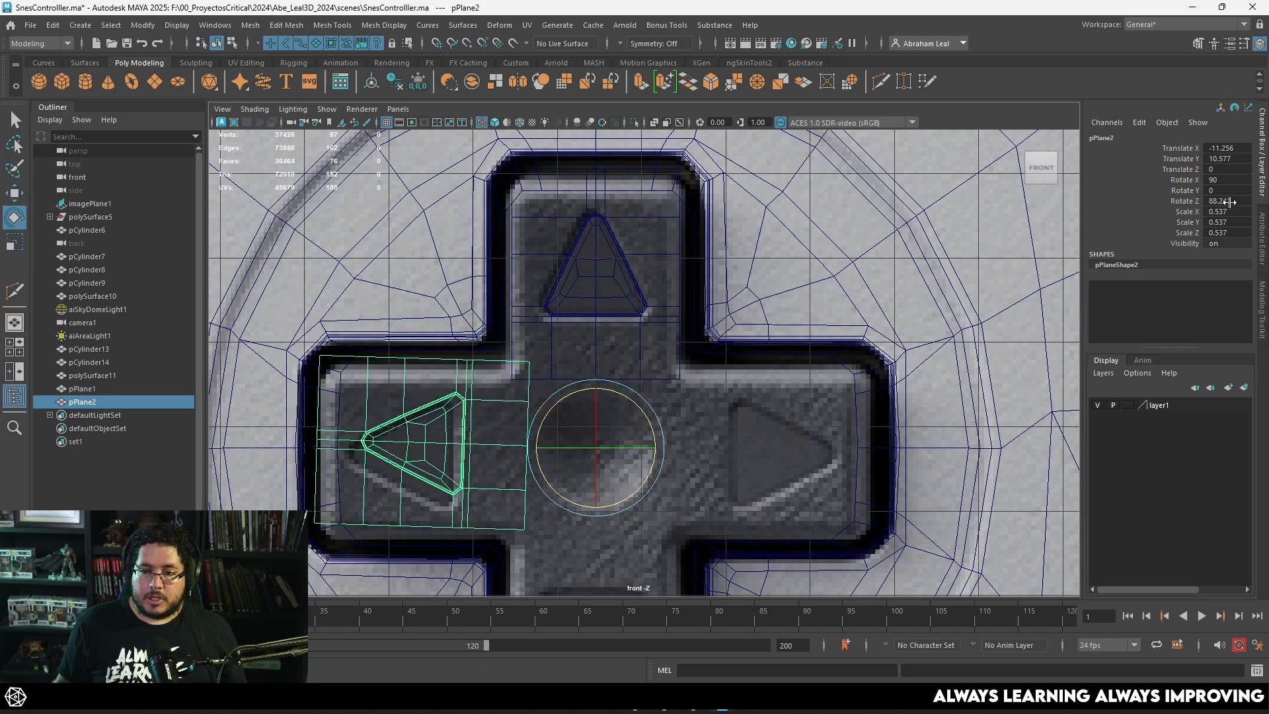
key("Return")
scroll(906, 298, "down", 3)
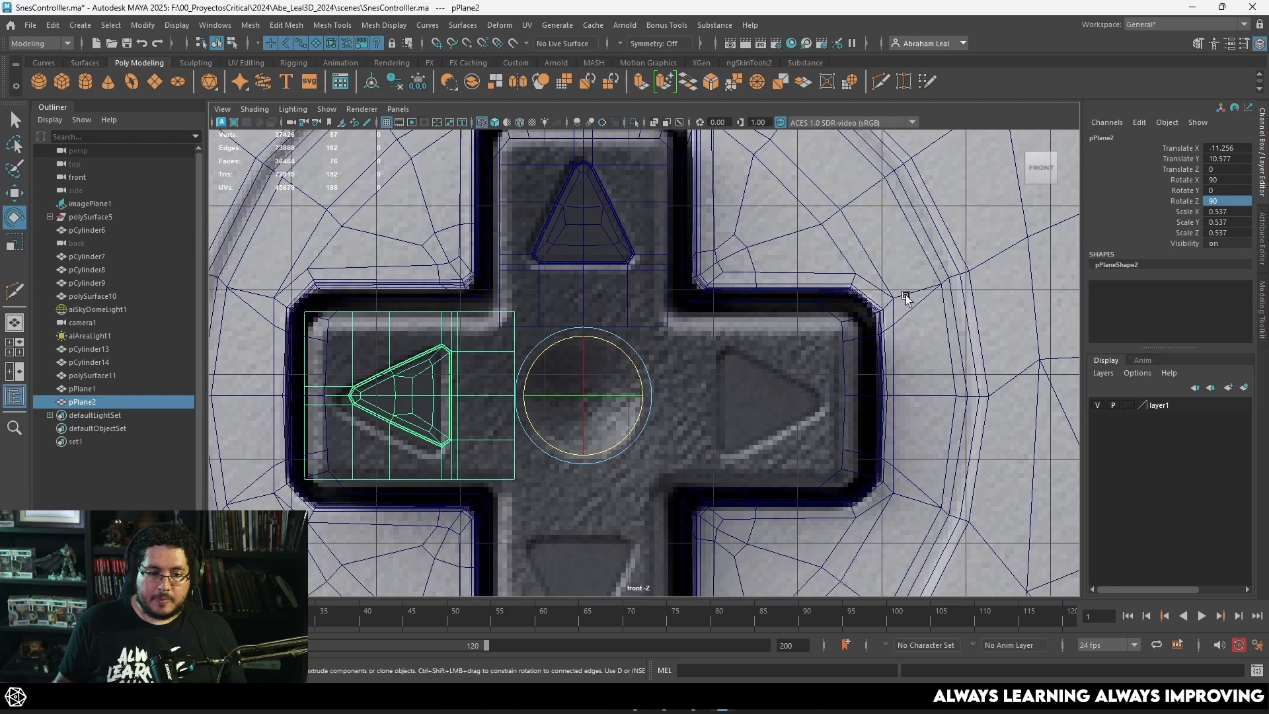
Step: Duplicate the left arm and set the copy's Rotate Z to 180 to form the down arm
key("ctrl+d")
left_click_drag(573, 338, 566, 410)
left_click(1219, 202)
type("18")
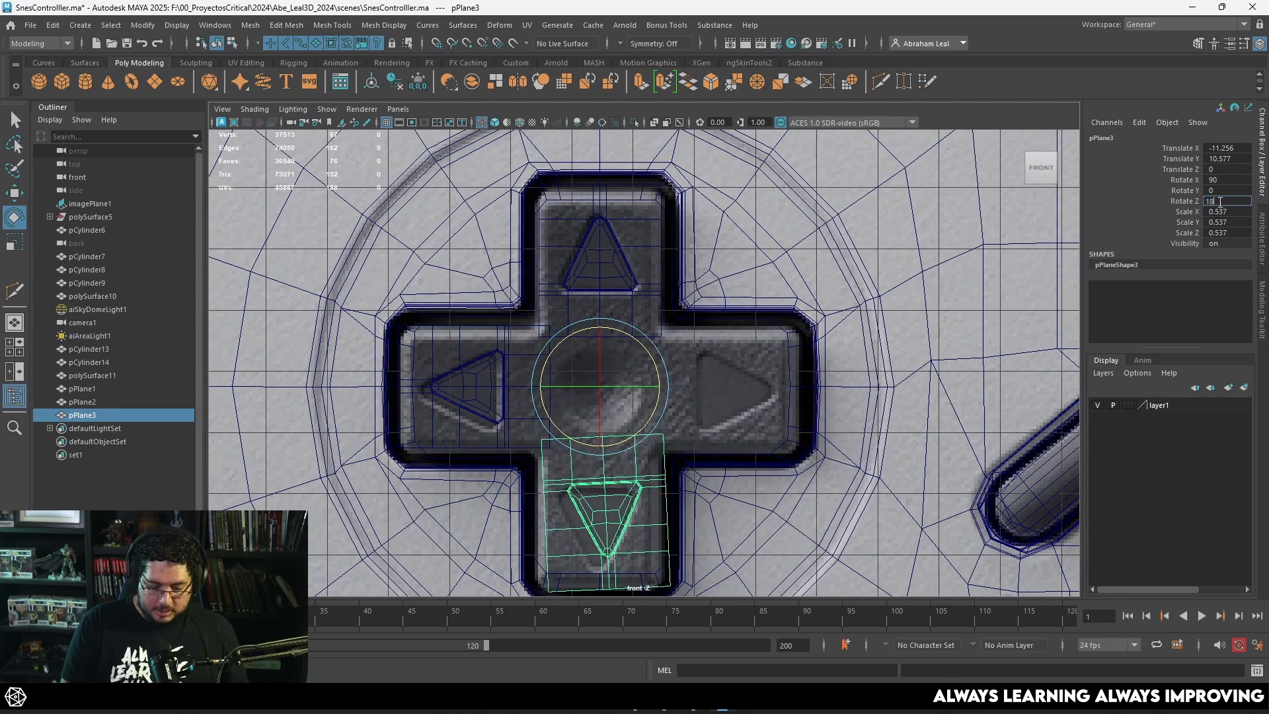
type("0")
key("Return")
middle_click_drag(832, 411, 824, 400, "alt")
Step: Duplicate the down arm and set the copy's Rotate Z to 270 to form the right arm
key("ctrl+d")
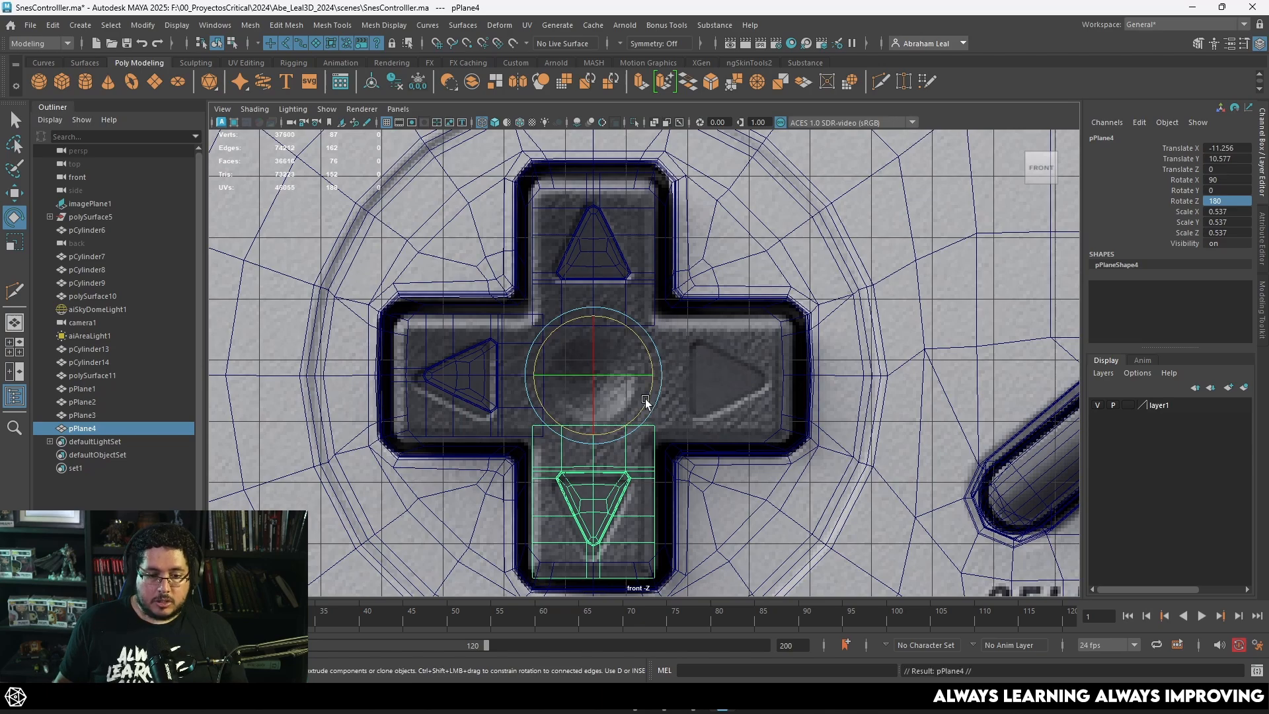
left_click_drag(645, 402, 677, 258)
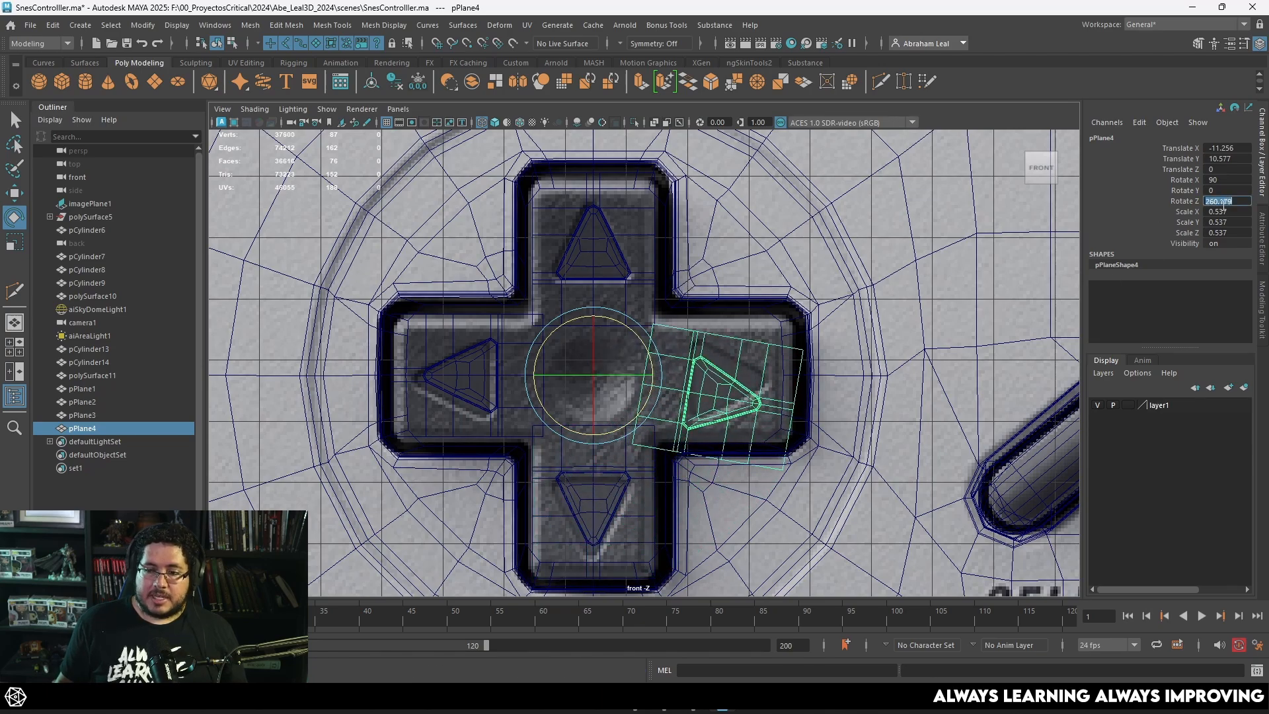
left_click(1223, 205)
type("270")
key("Return")
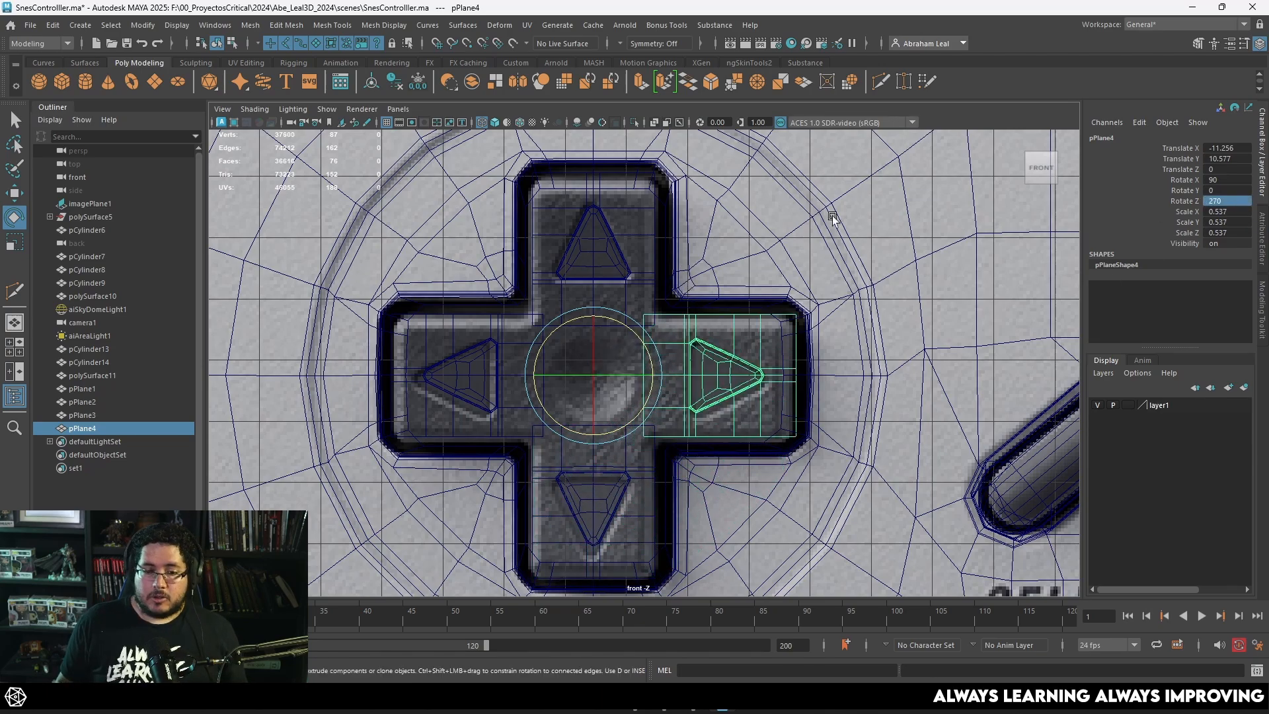
Step: Select all four D-pad arms, isolate them and combine them into one mesh
left_click(603, 261, "shift")
left_click(489, 362, "shift")
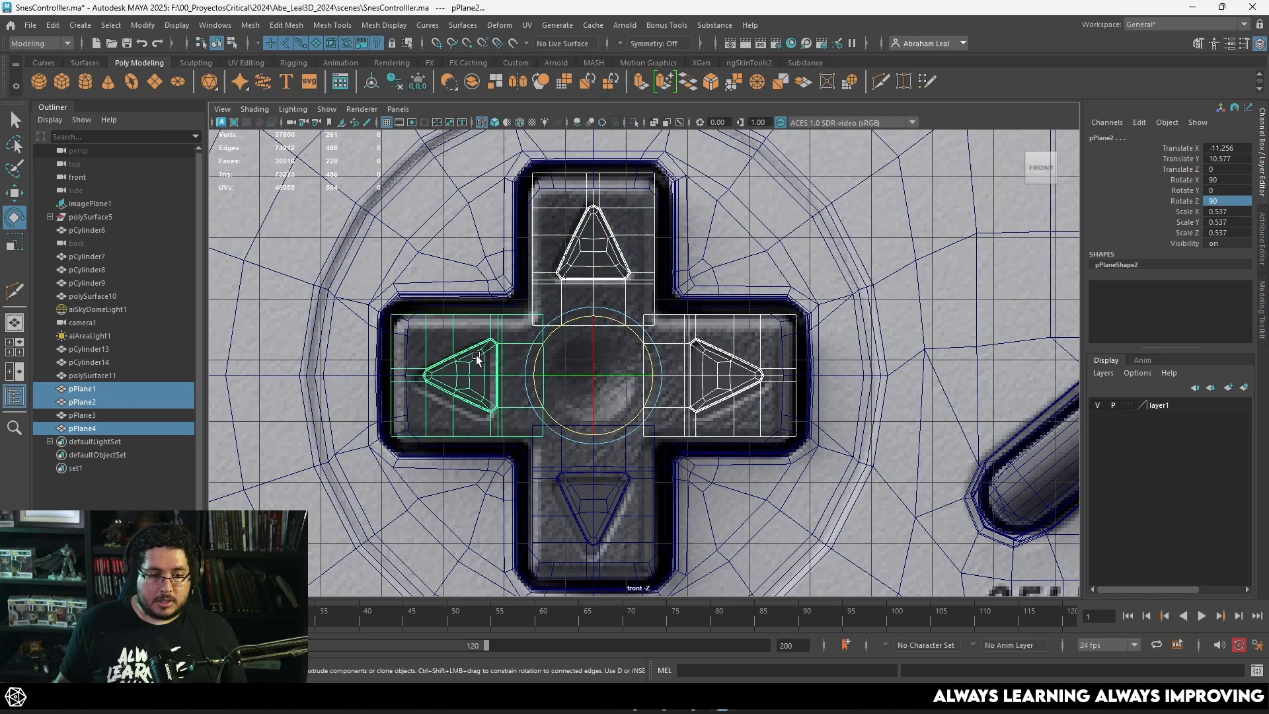
left_click(563, 466, "shift")
left_click(587, 439, "shift")
left_click(560, 462, "shift")
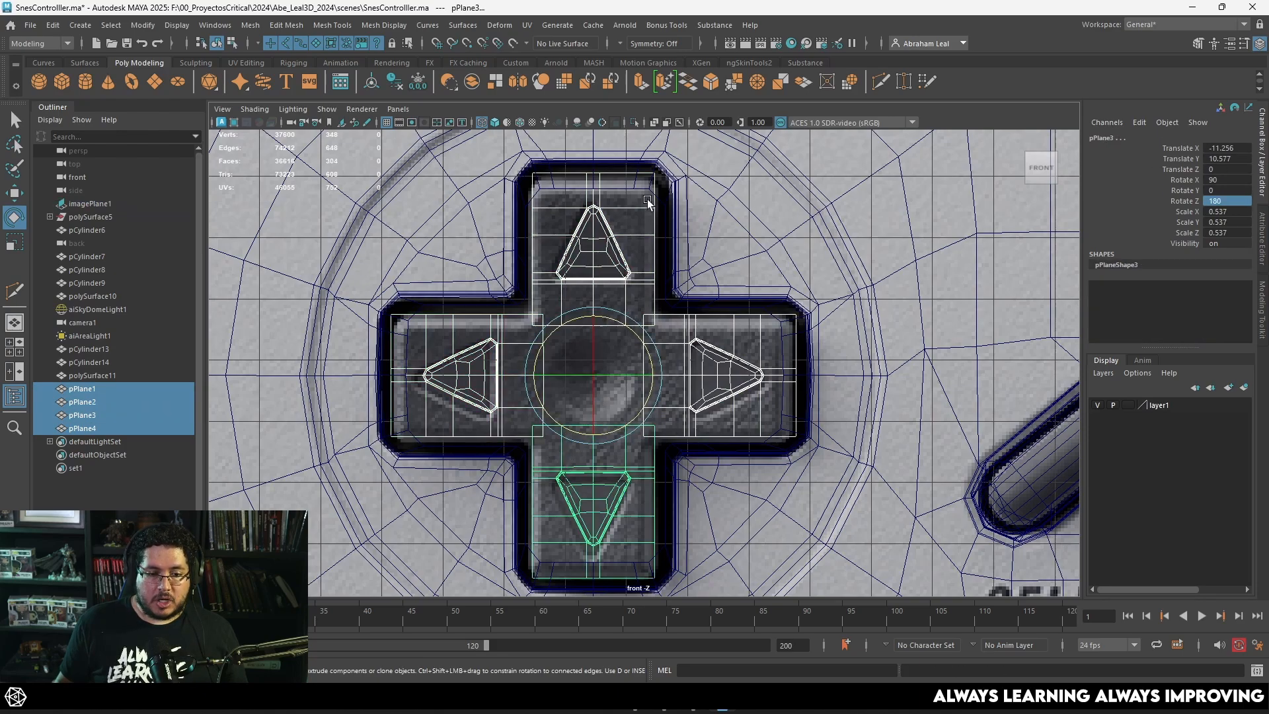
left_click(633, 123)
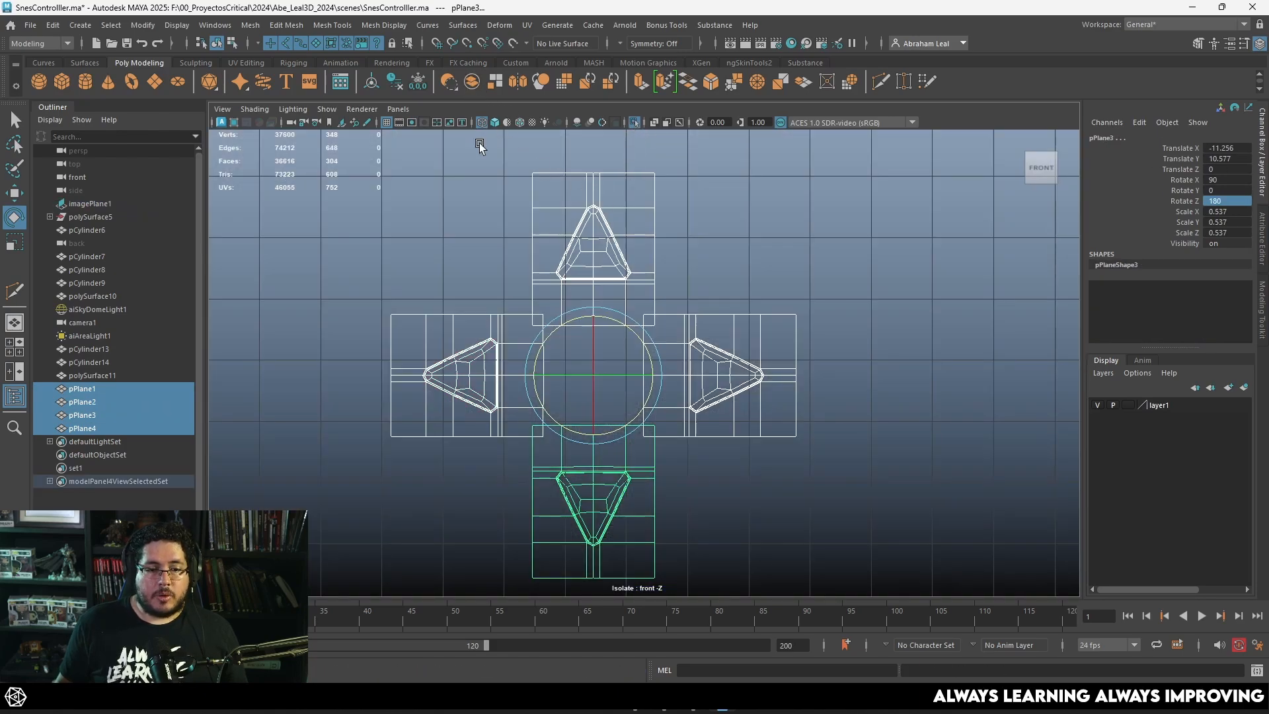
left_click(448, 82)
Step: Try to merge the two overlapping corner vertices between the up and left arms, and undo the merge
scroll(505, 280, "up", 4)
right_click_drag(484, 302, 398, 301)
left_click_drag(489, 272, 466, 309)
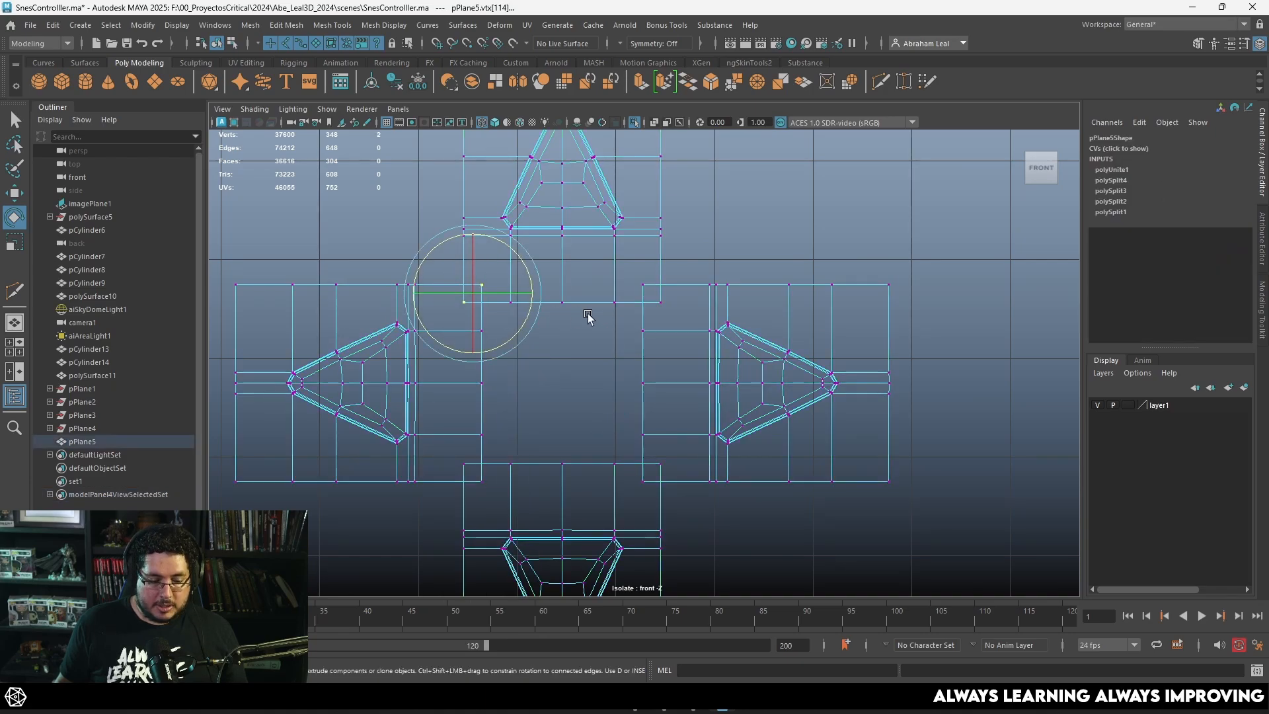
left_click(756, 86)
key("ctrl+z")
Step: Raise the up arm's bottom row of vertices to align with the upper edges of the left and right arms
middle_click_drag(578, 319, 620, 341, "alt")
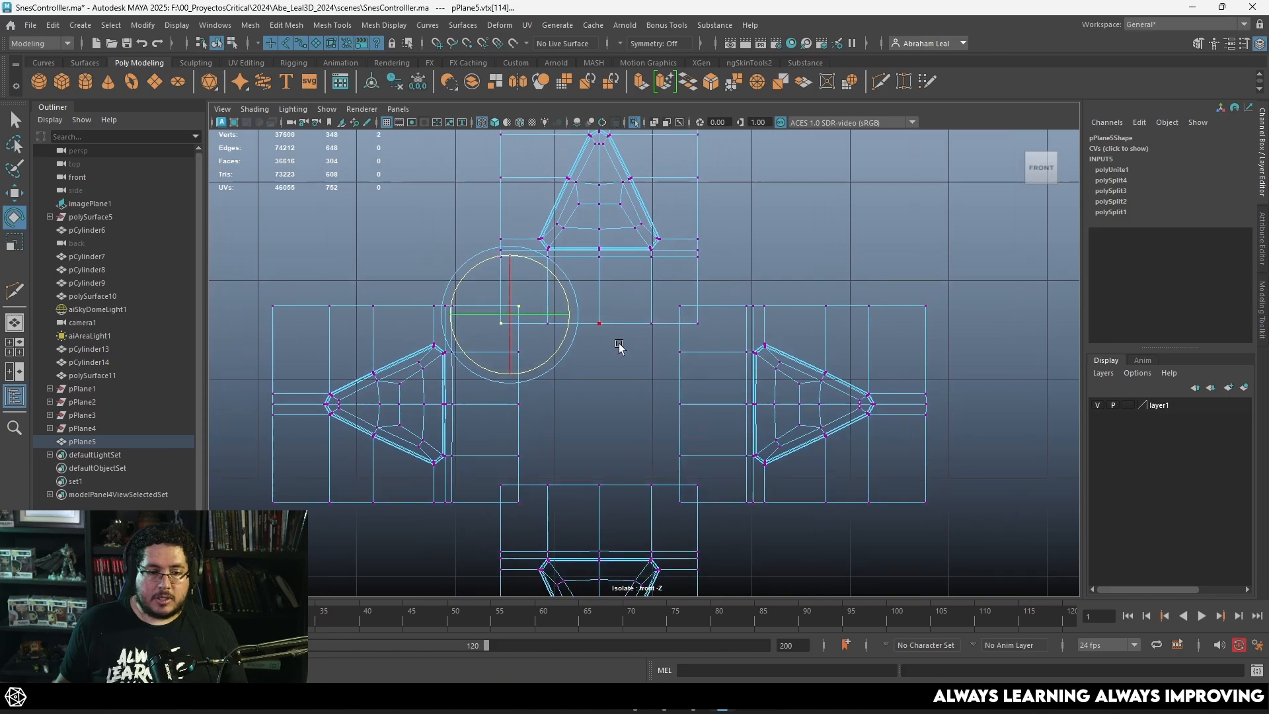
scroll(621, 341, "up", 3)
left_click_drag(453, 339, 456, 337)
key("w")
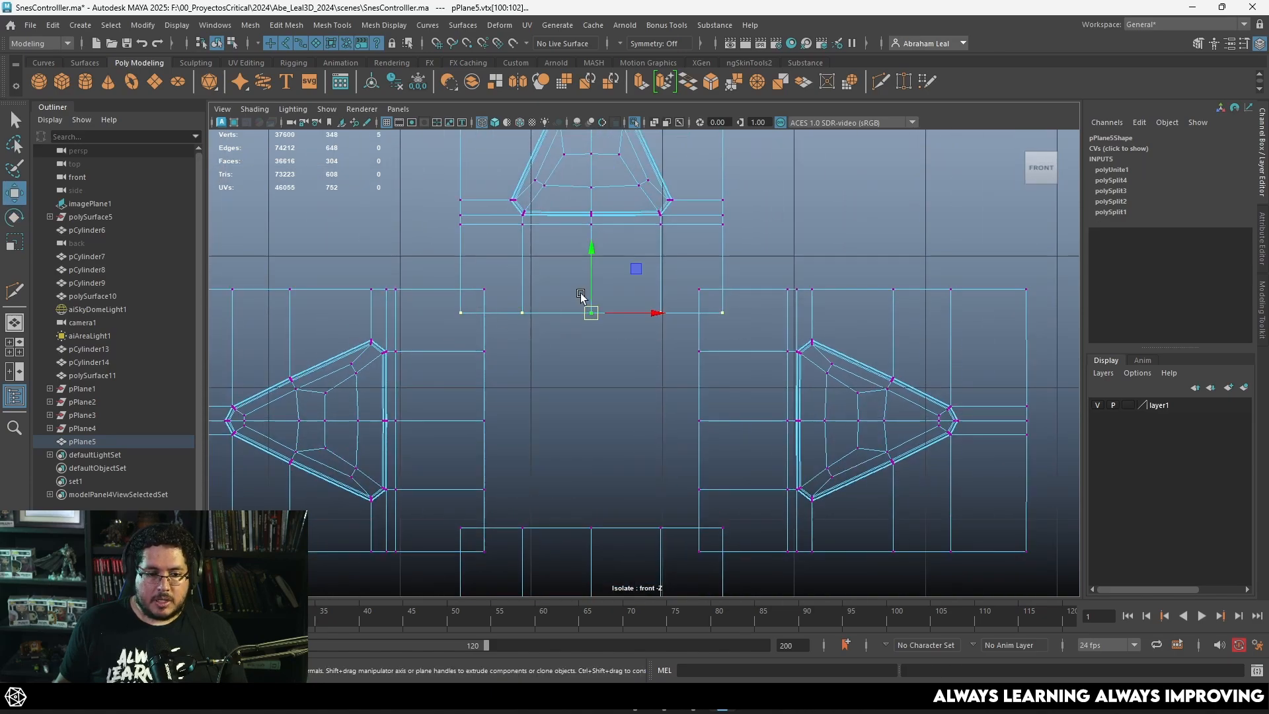
left_click_drag(591, 258, 498, 293)
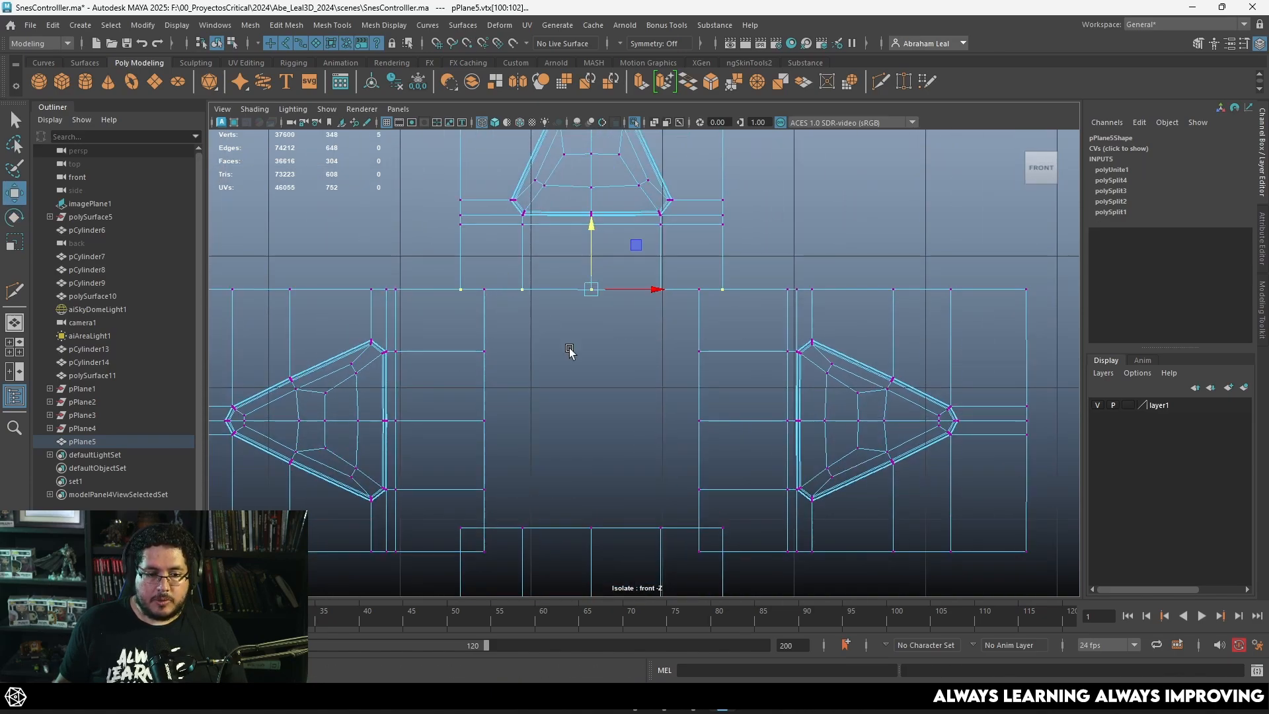
Step: Snap the down arm's top row of vertices vertically to the lower edges of the left and right arms
middle_click_drag(570, 350, 542, 266, "alt")
left_click_drag(433, 448, 429, 448)
key("v")
mouse_move(563, 416)
left_mouse_down()
mouse_move(558, 430)
mouse_move(545, 420)
left_mouse_up()
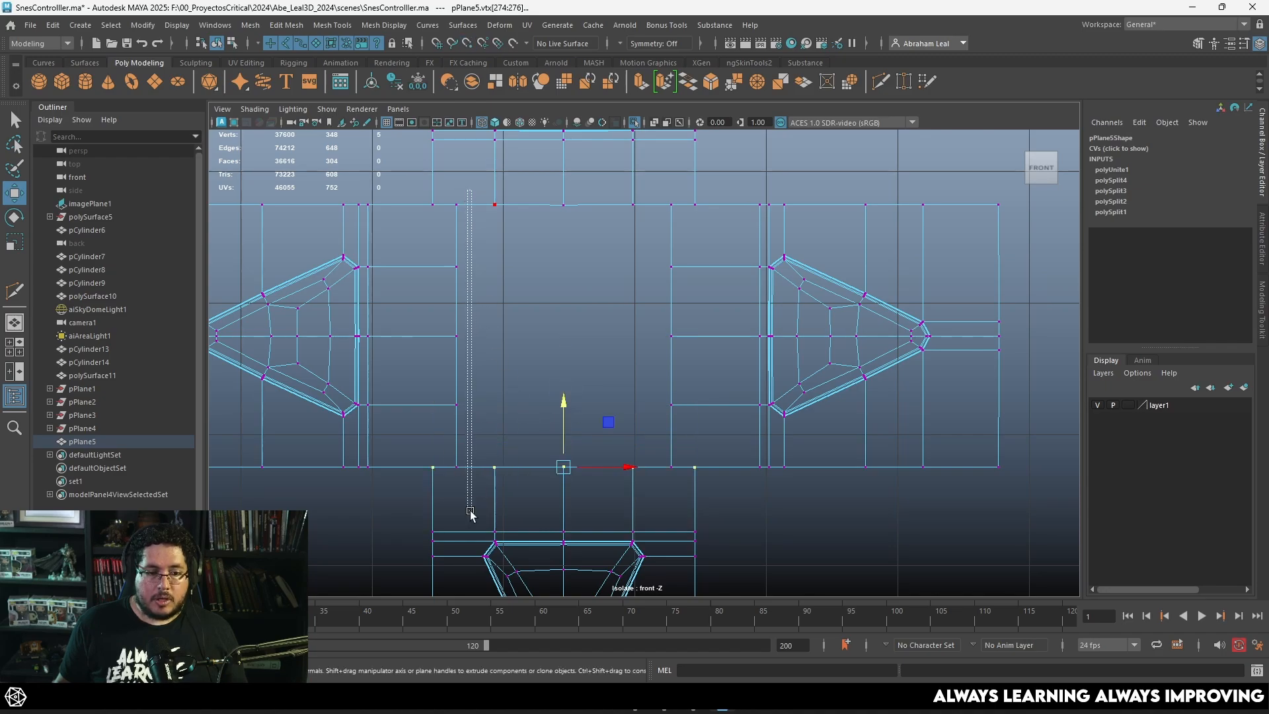
Step: Snap the inner vertex columns of the left and right arms horizontally to the sides of the vertical arms
left_click_drag(470, 512, 449, 515)
left_click_drag(519, 337, 444, 325)
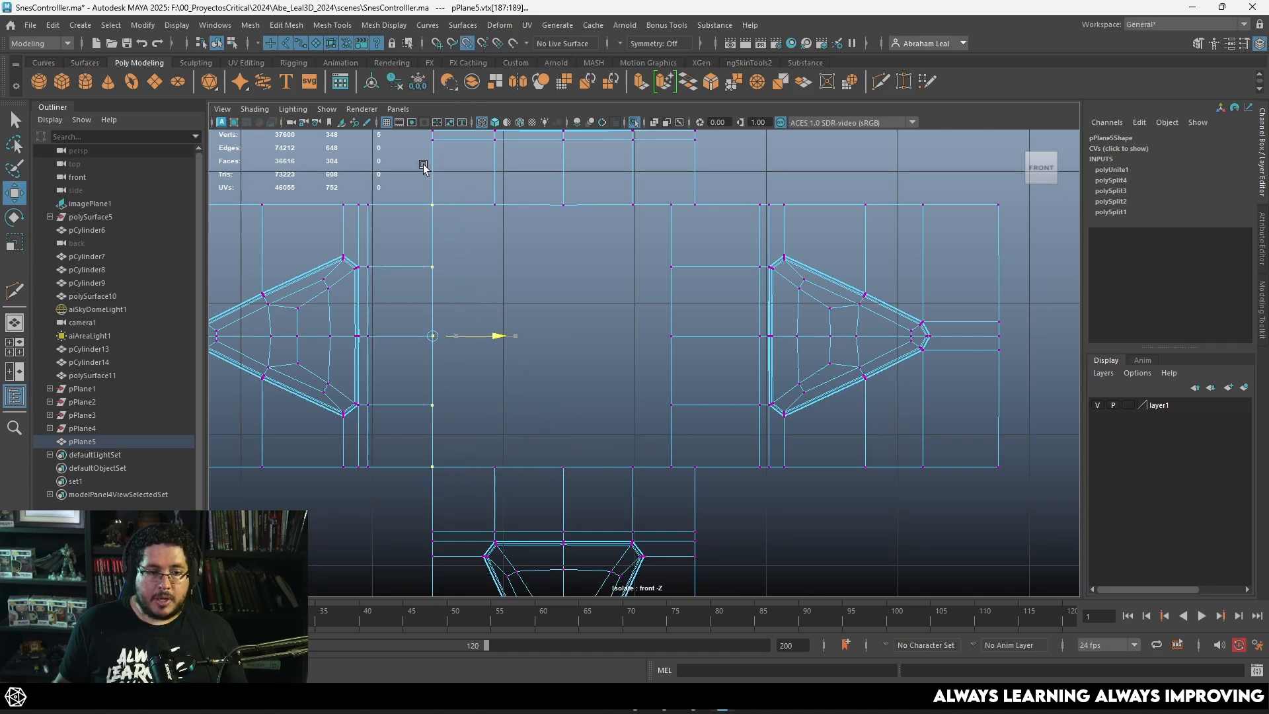
left_click_drag(662, 206, 674, 472)
left_click_drag(729, 336, 727, 325)
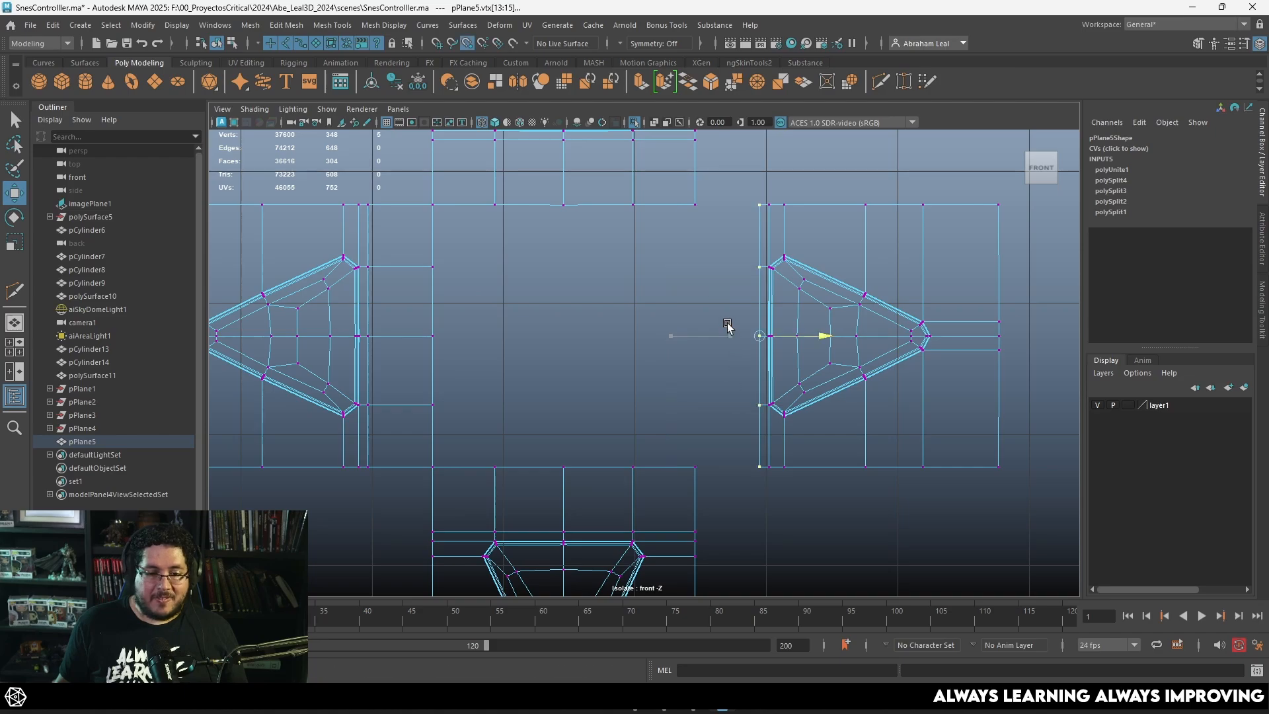
Step: Merge the coincident vertices at each of the four inner corners of the cross
left_click(753, 82)
left_click(743, 88)
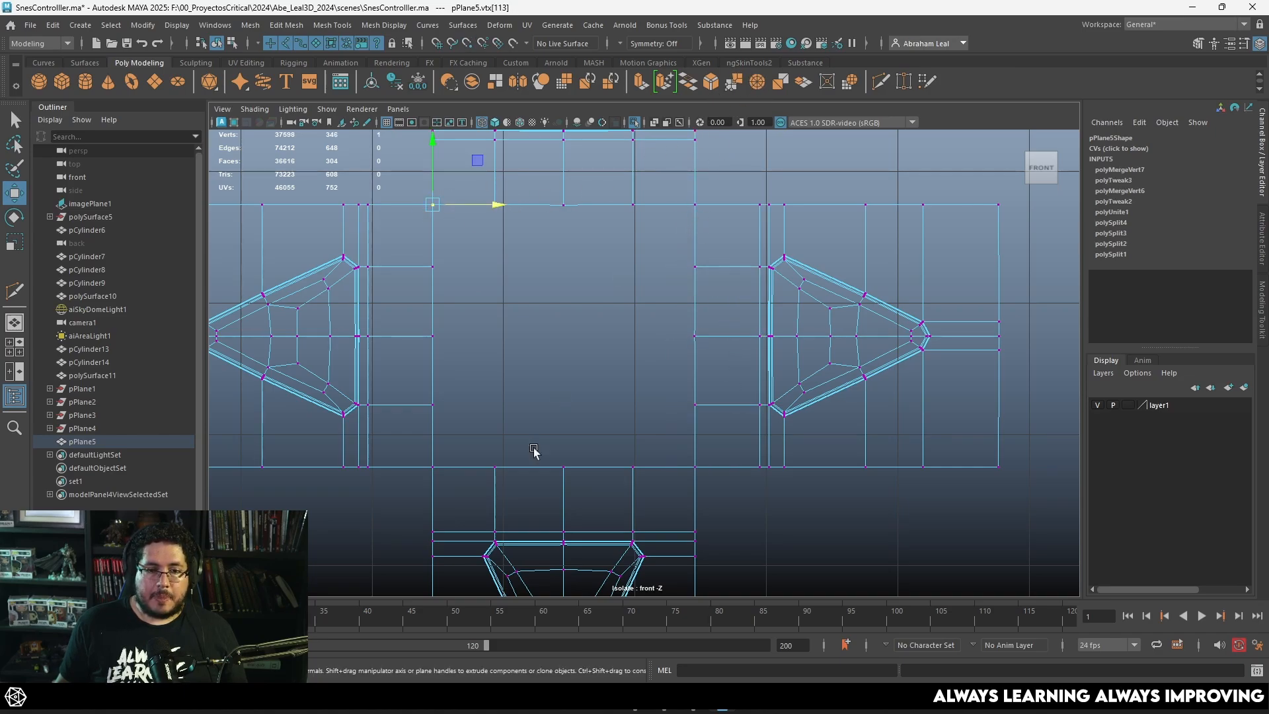
left_click(735, 82)
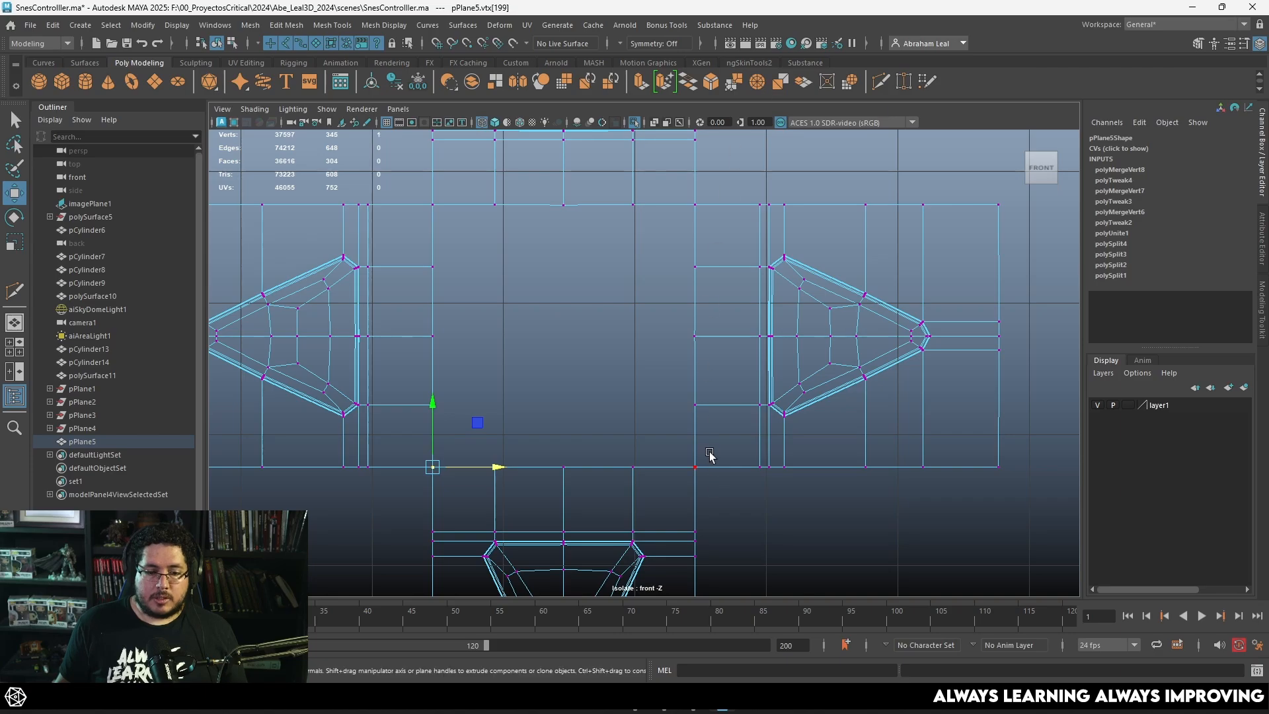
left_click(755, 78)
Step: Switch to edge selection and select border edges around the cross's open centre
right_click_drag(681, 270, 667, 210)
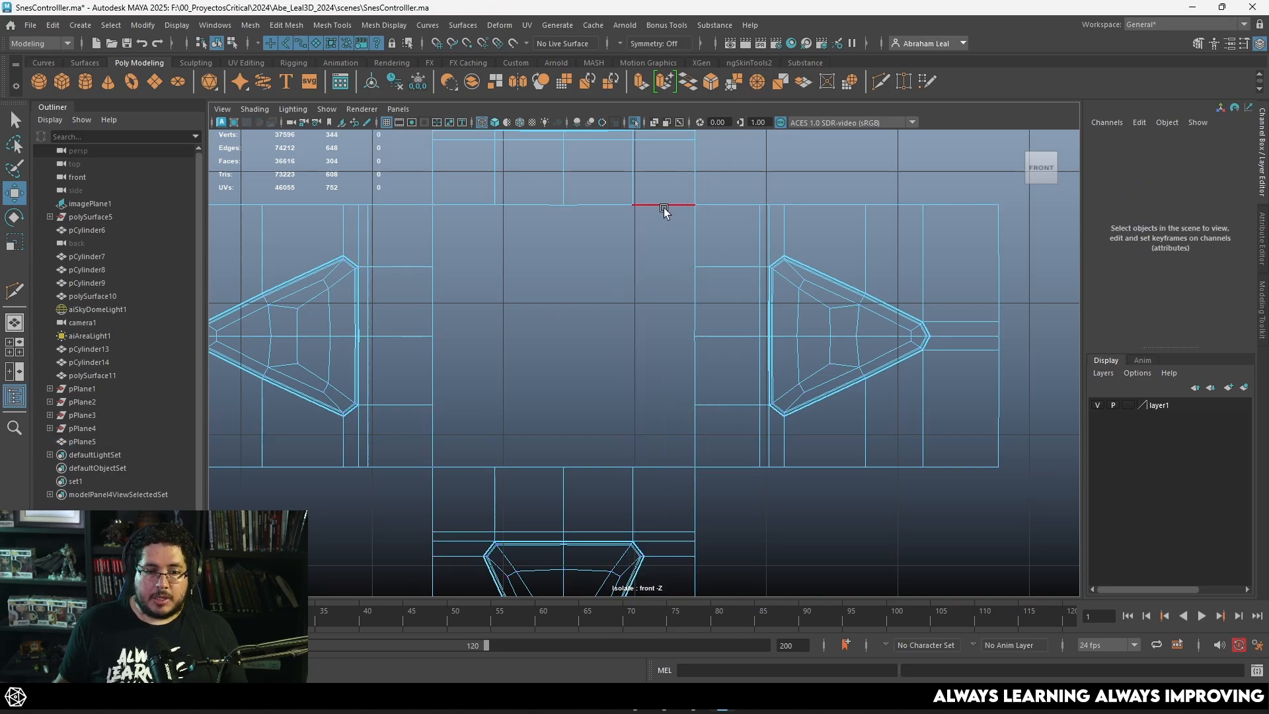
double_click(661, 204)
key("q")
left_click(435, 233)
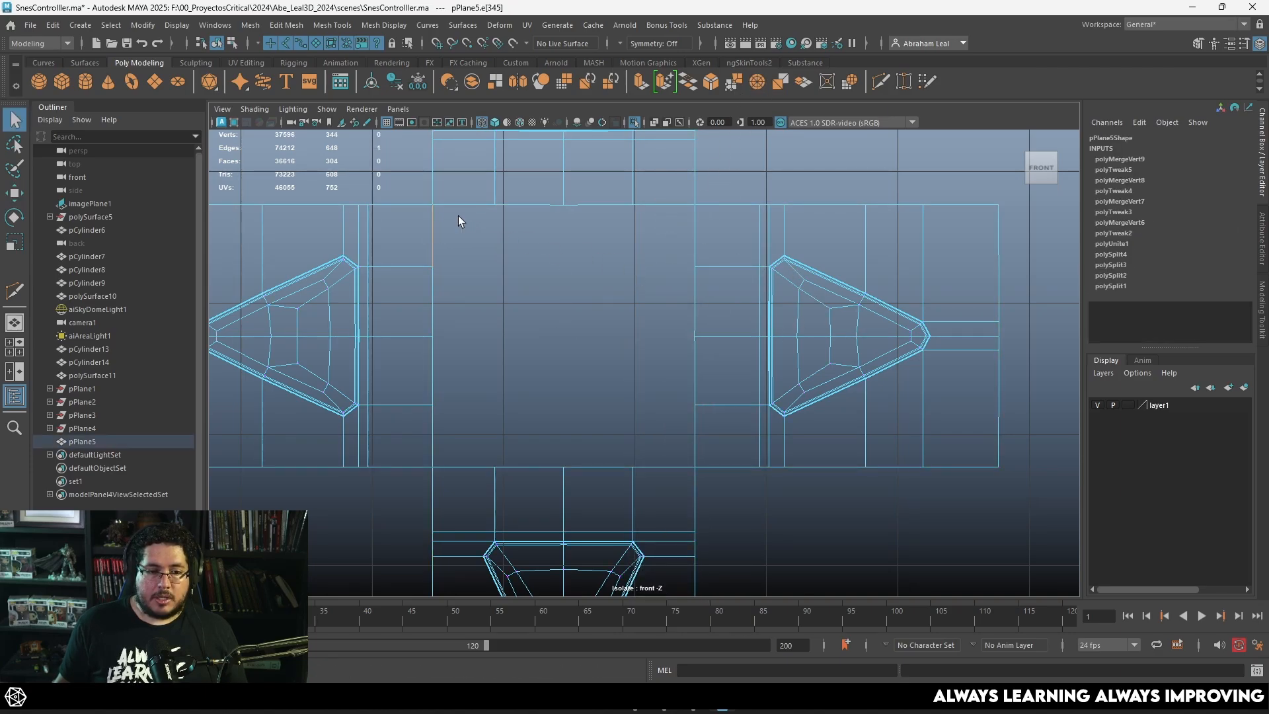
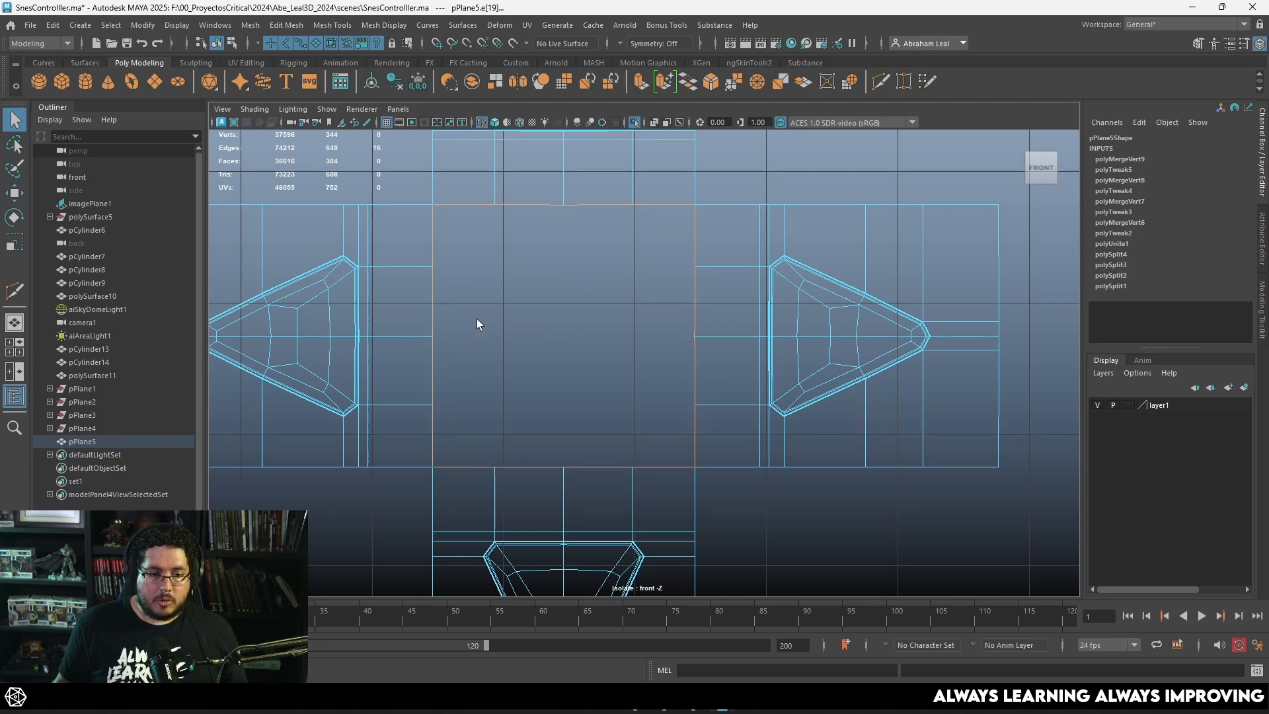
Step: Extrude the border of the cross's open centre inward and scale it to the central dish in the reference image
key("ctrl+e")
left_click_drag(565, 335, 493, 333)
key("4")
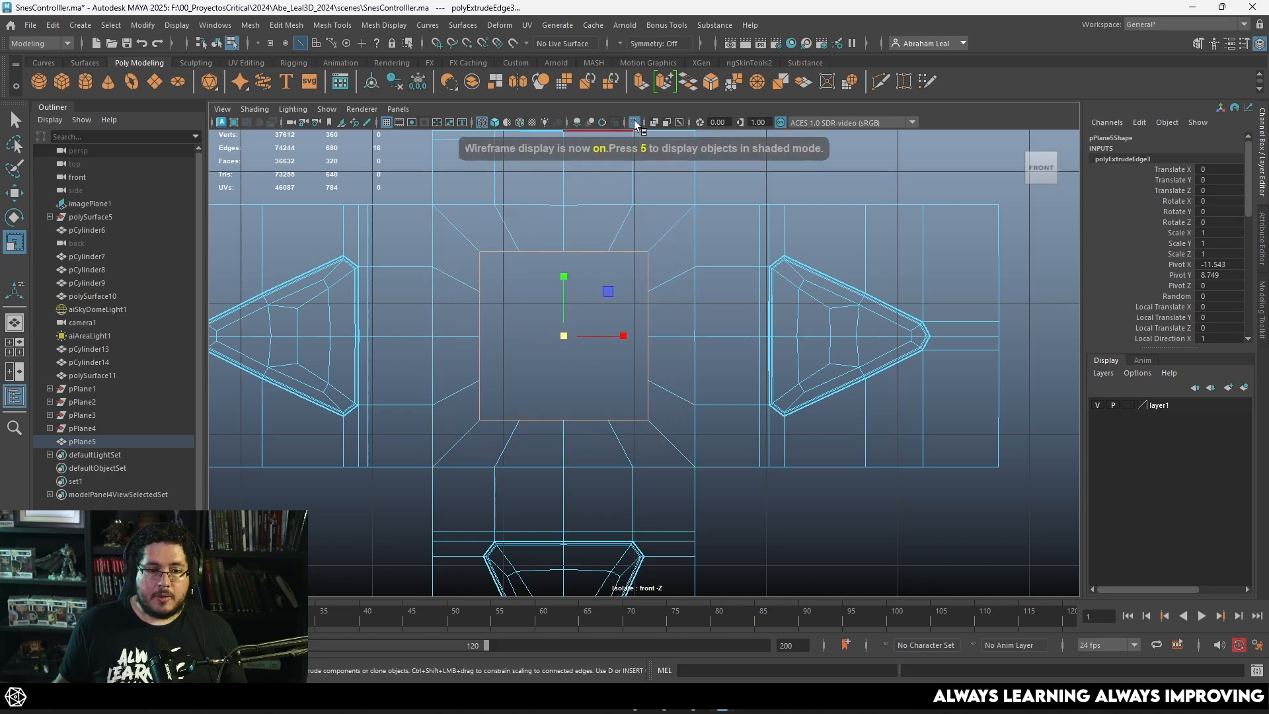
scroll(585, 324, "up", 2)
left_click_drag(544, 331, 575, 331)
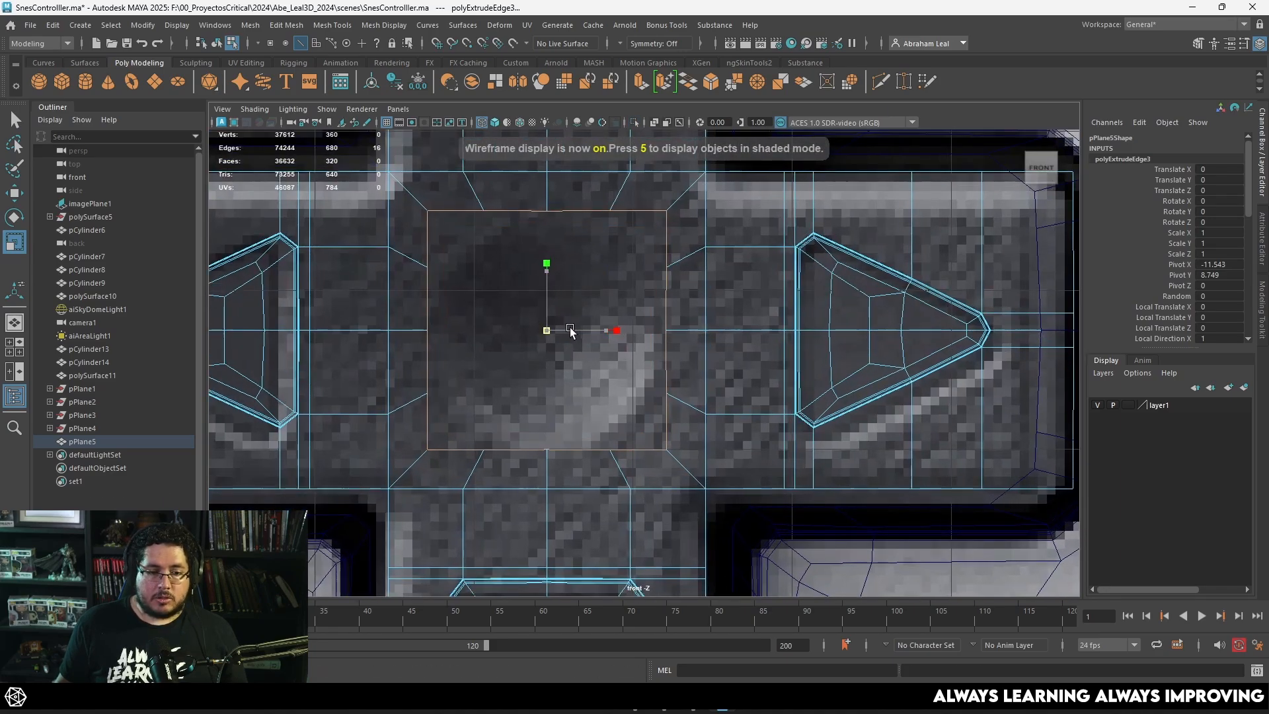
Step: Circularize the inner border of the cross and scale the circle to match the reference dish
left_click(251, 25)
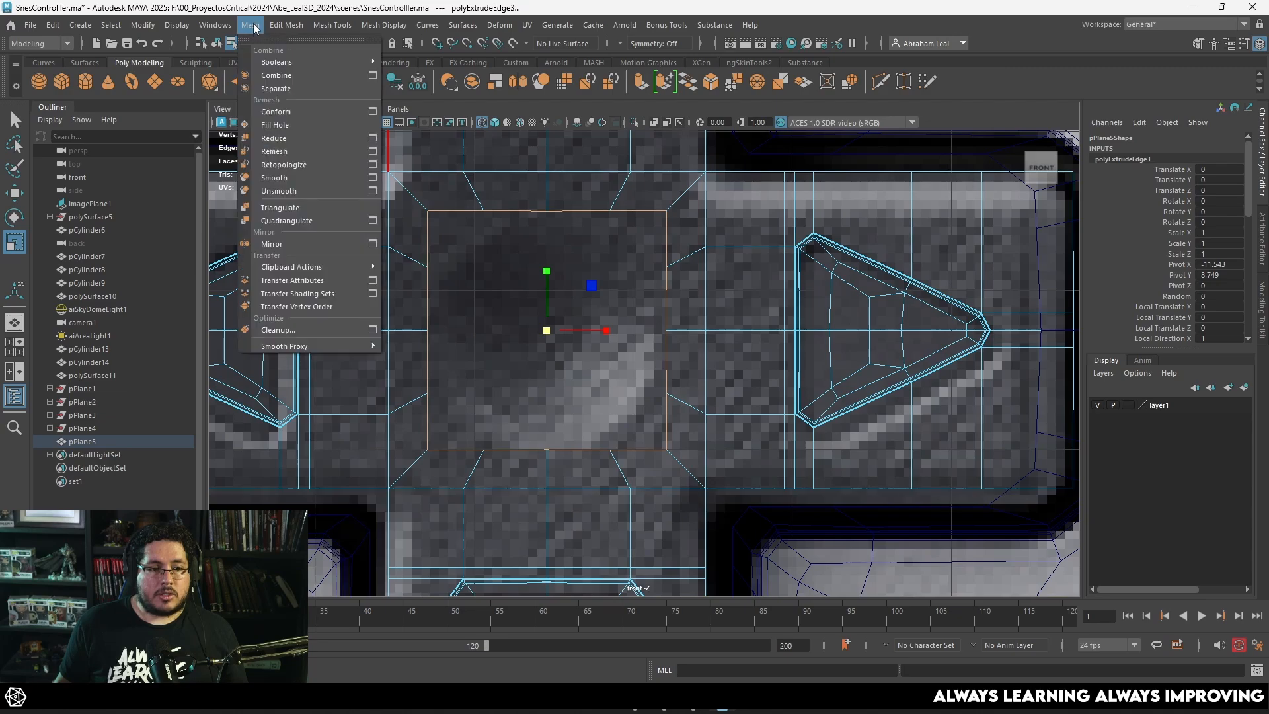
mouse_move(286, 25)
left_click(308, 102)
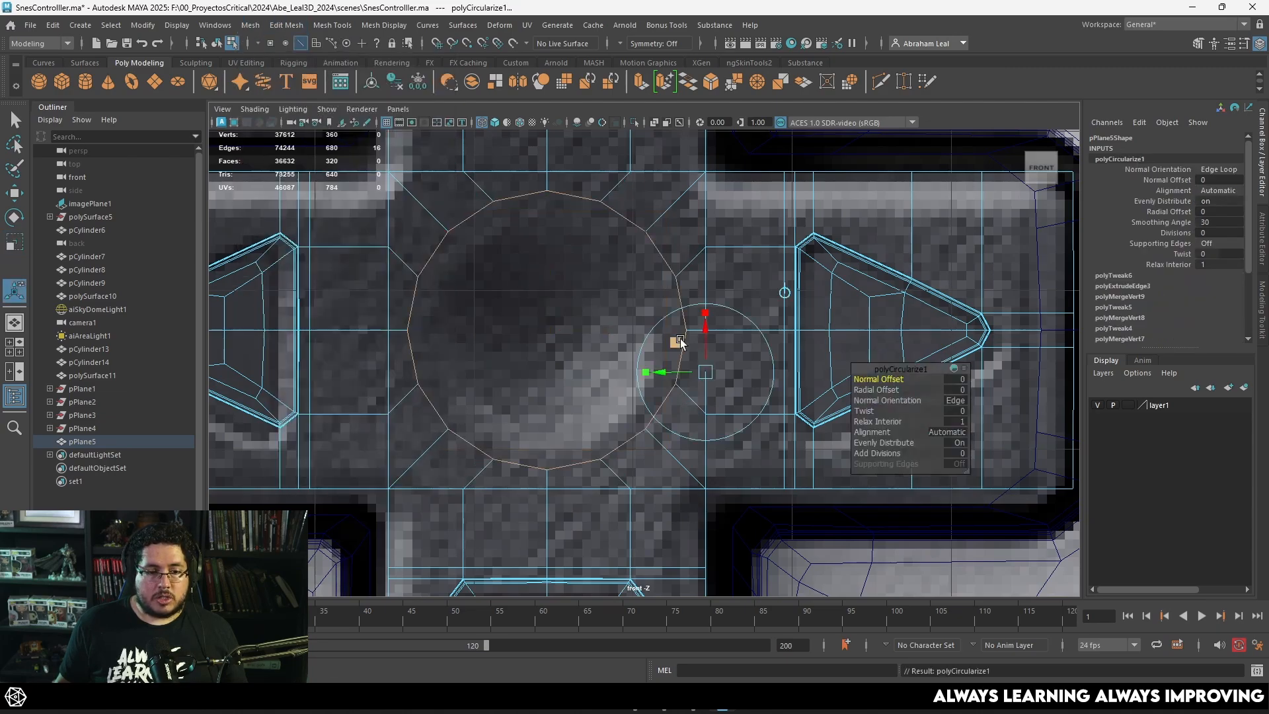
key("r")
left_click_drag(547, 331, 518, 322)
Step: Isolate the cross mesh in the shaded perspective view
key("5")
key("space")
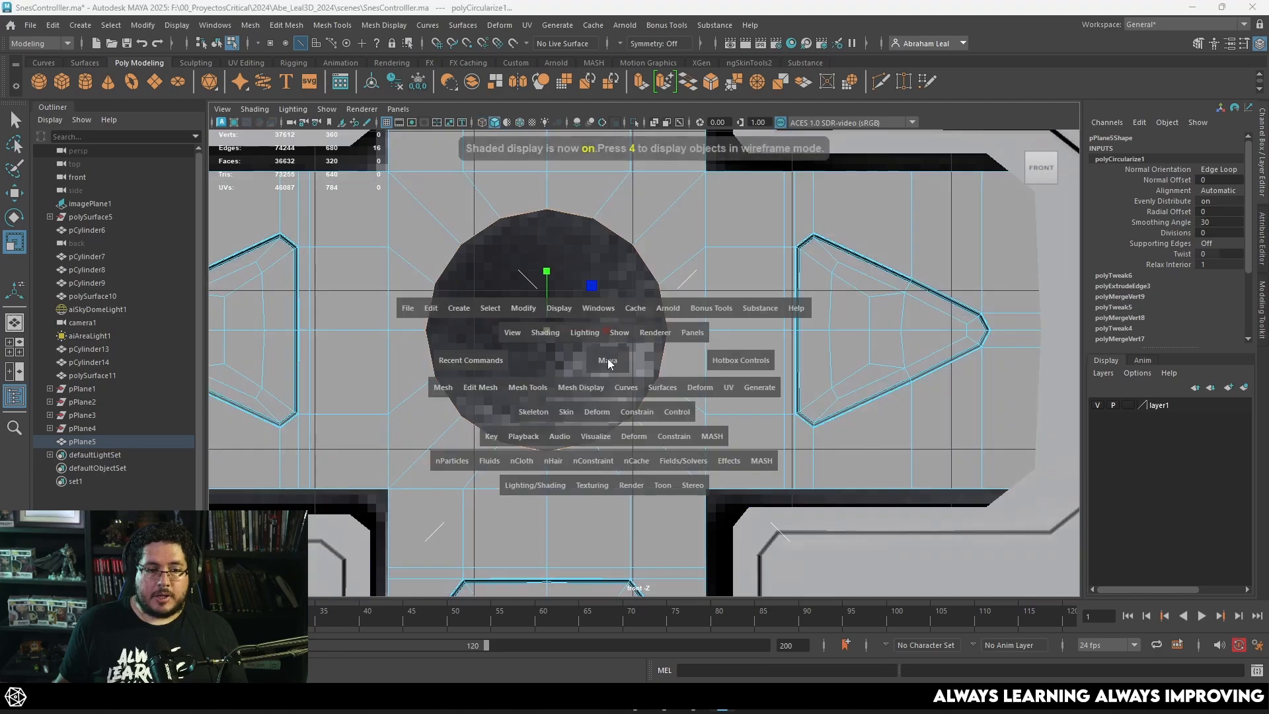
left_click_drag(608, 358, 610, 330)
mouse_move(615, 332)
left_mouse_down("alt")
mouse_move(653, 336)
mouse_move(755, 426)
mouse_move(668, 456)
mouse_move(637, 331)
left_mouse_up("alt")
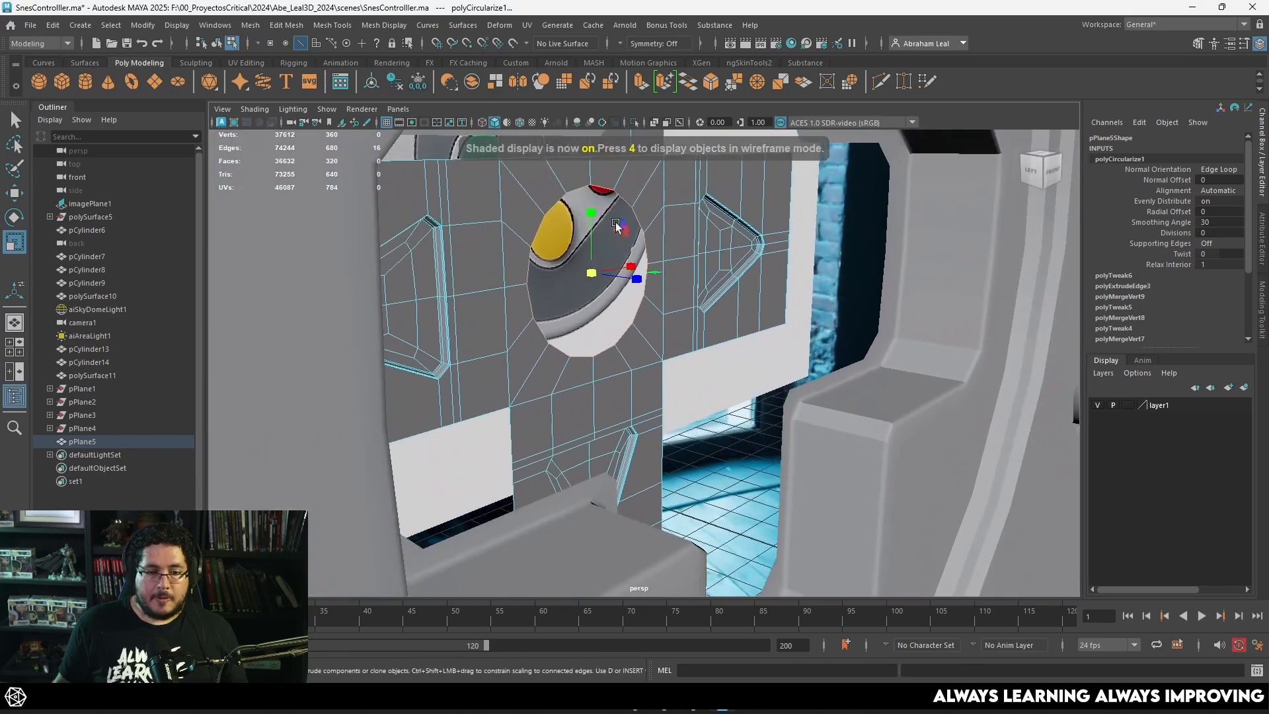
right_click(623, 221)
right_click_drag(658, 202, 688, 183)
left_click(634, 123)
Step: Extrude the circular hole's border back into the cross and scale the new ring inward
middle_click_drag(578, 230, 619, 274, "alt")
left_click_drag(611, 305, 609, 343, "alt")
right_click_drag(609, 343, 646, 298, "alt")
right_click_drag(632, 217, 634, 185)
double_click(649, 287)
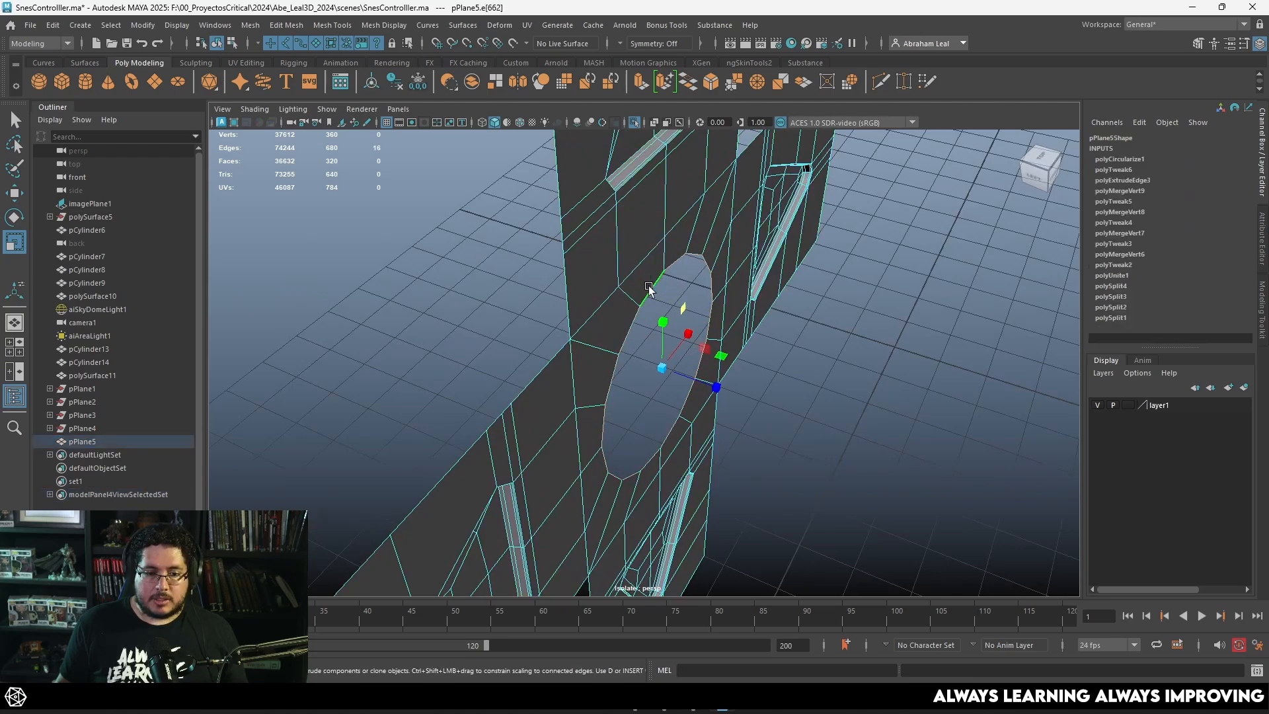
key("ctrl+e")
left_click_drag(756, 336, 732, 335)
key("r")
left_click_drag(651, 359, 601, 362)
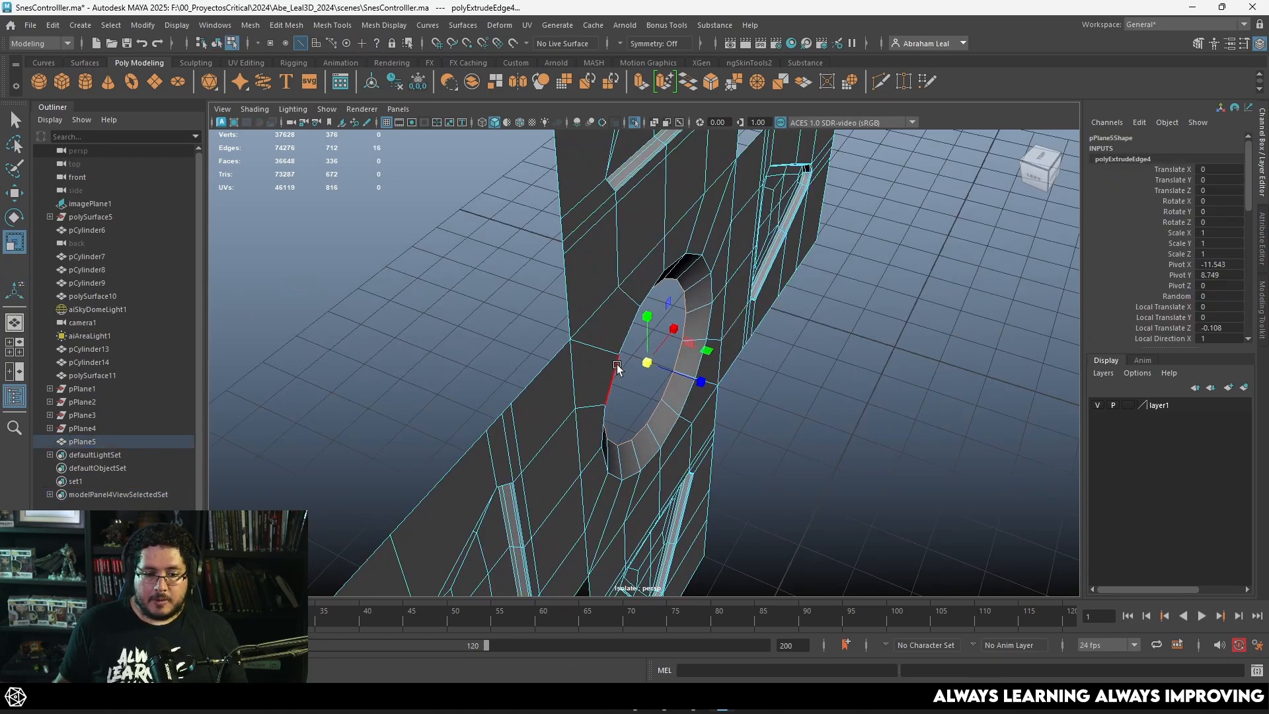
Step: Extrude the dish's inner border twice more, shrinking and recessing each ring to form a rounded bowl
left_click_drag(710, 389, 503, 352, "alt")
key("ctrl+e")
key("r")
scroll(672, 419, "up", 3)
key("w")
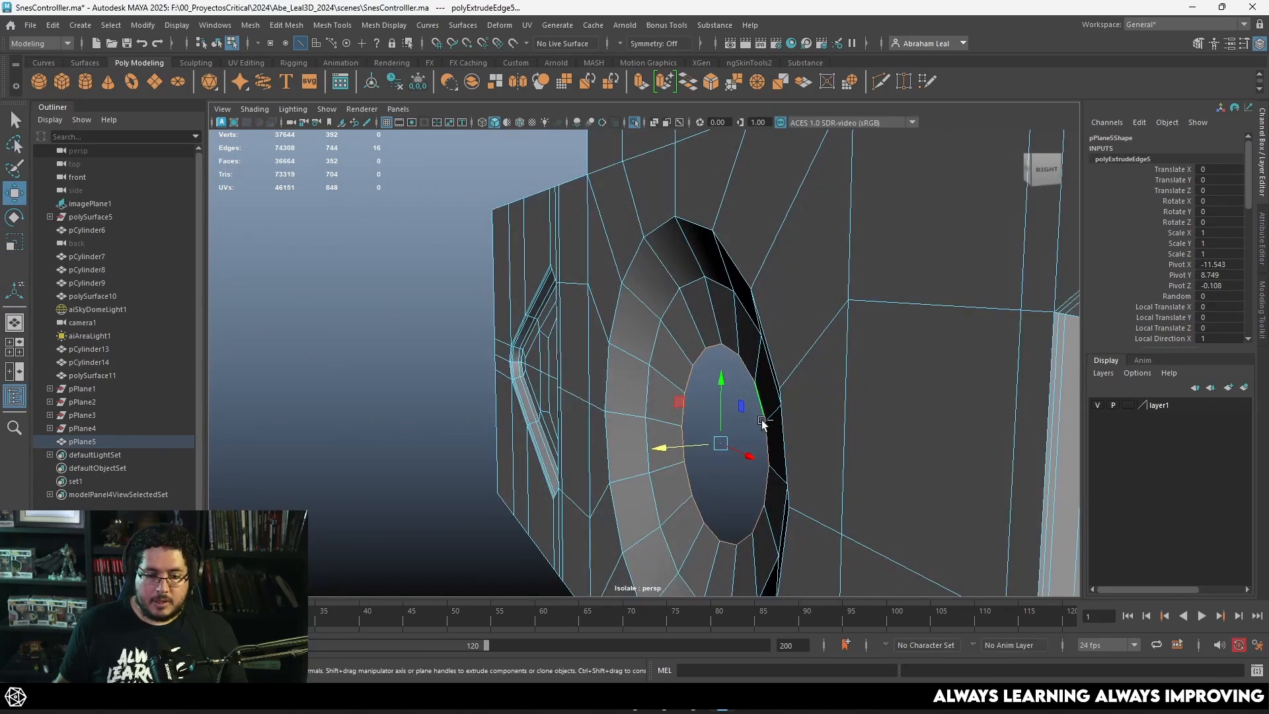
key("ctrl+e")
key("r")
left_click_drag(718, 446, 772, 440)
key("w")
Step: Fill the remaining hole at the dish's centre and poke the new face
left_click(281, 24)
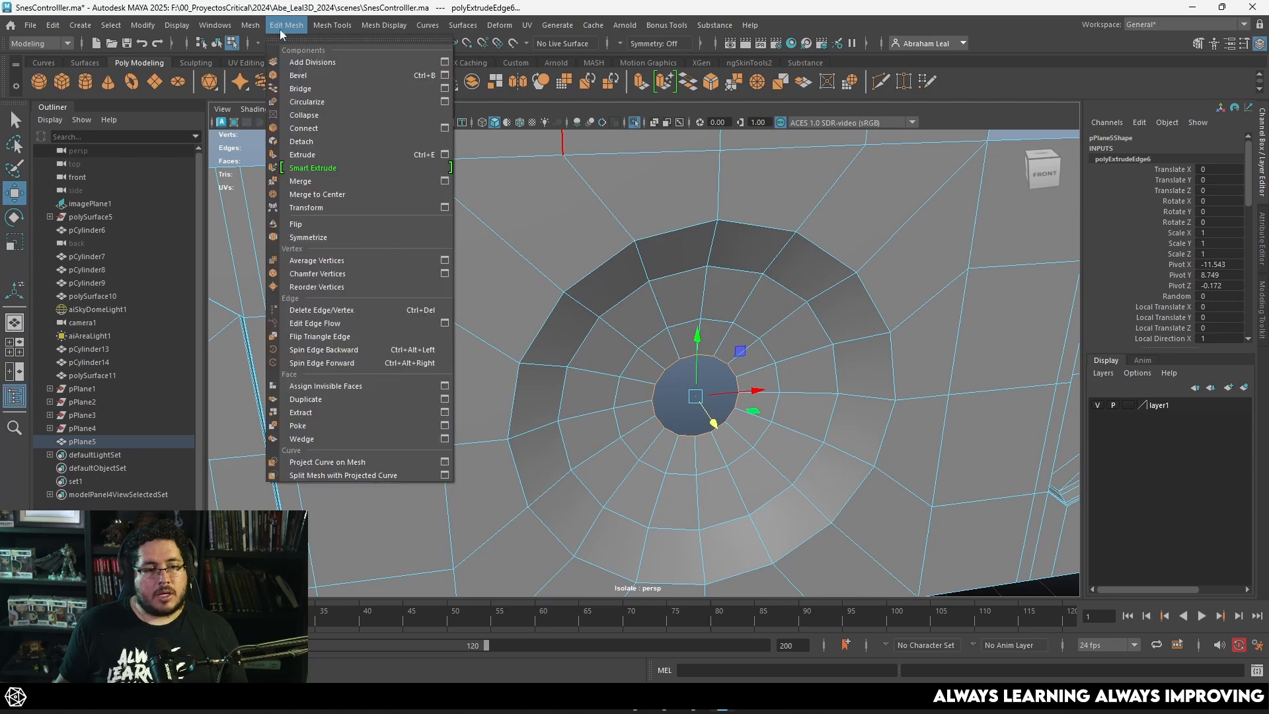
mouse_move(251, 26)
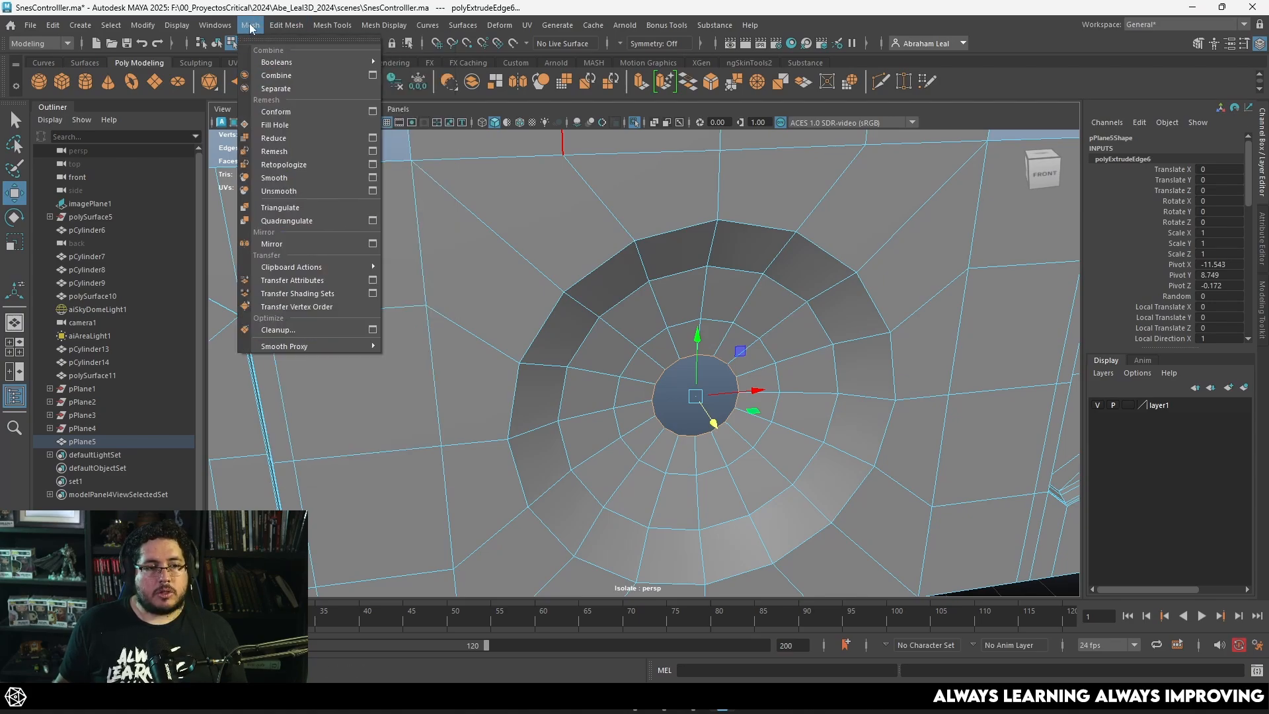
left_click(282, 131)
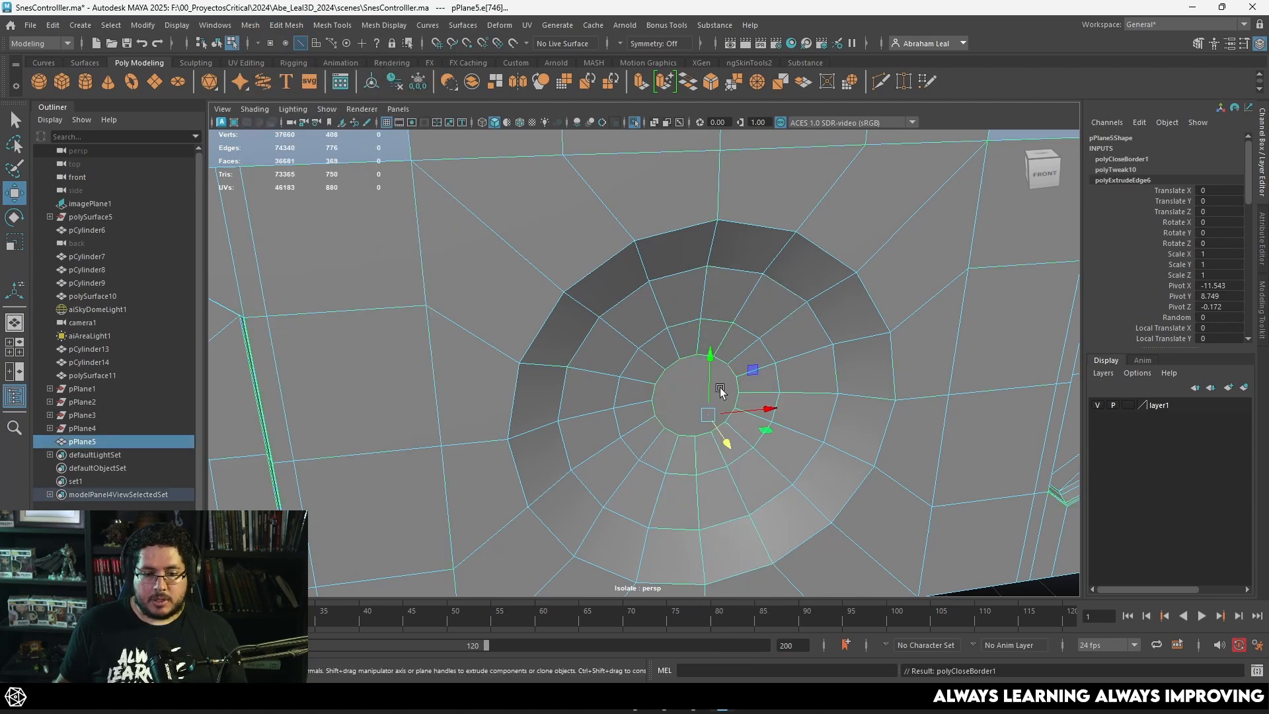
right_click_drag(693, 305, 679, 349)
left_click(699, 388)
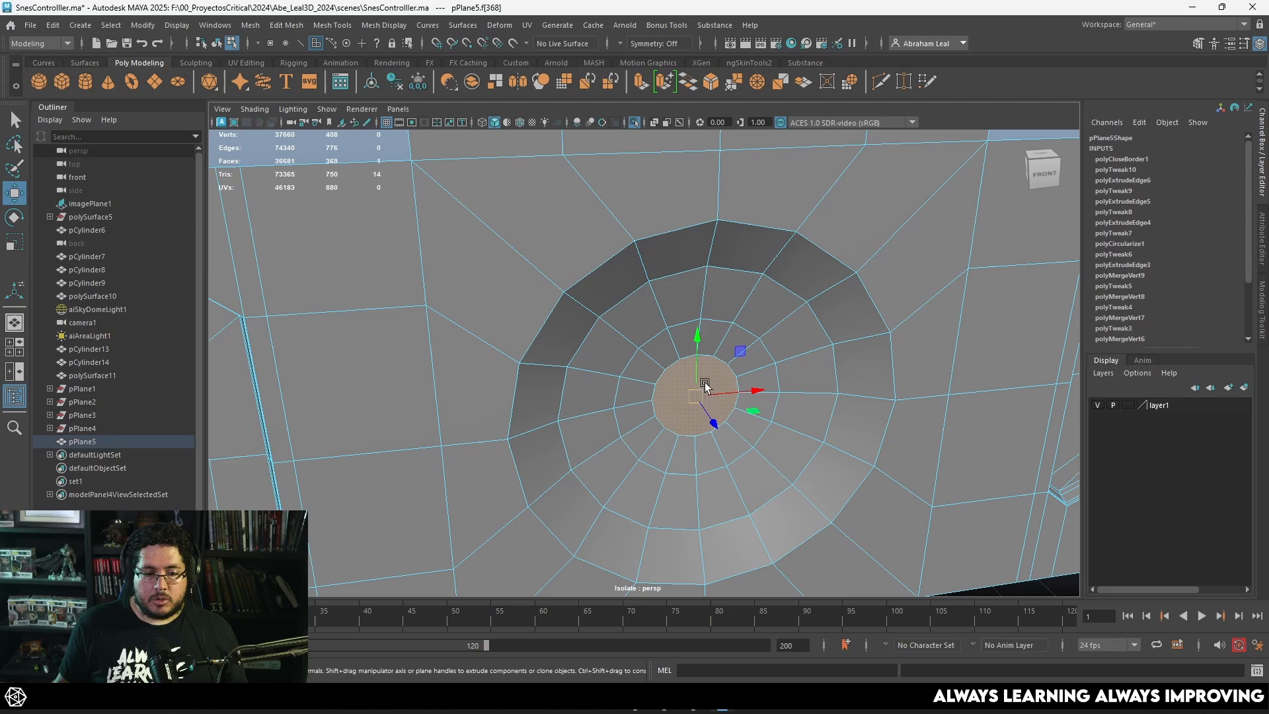
left_click(286, 24)
left_click(309, 425)
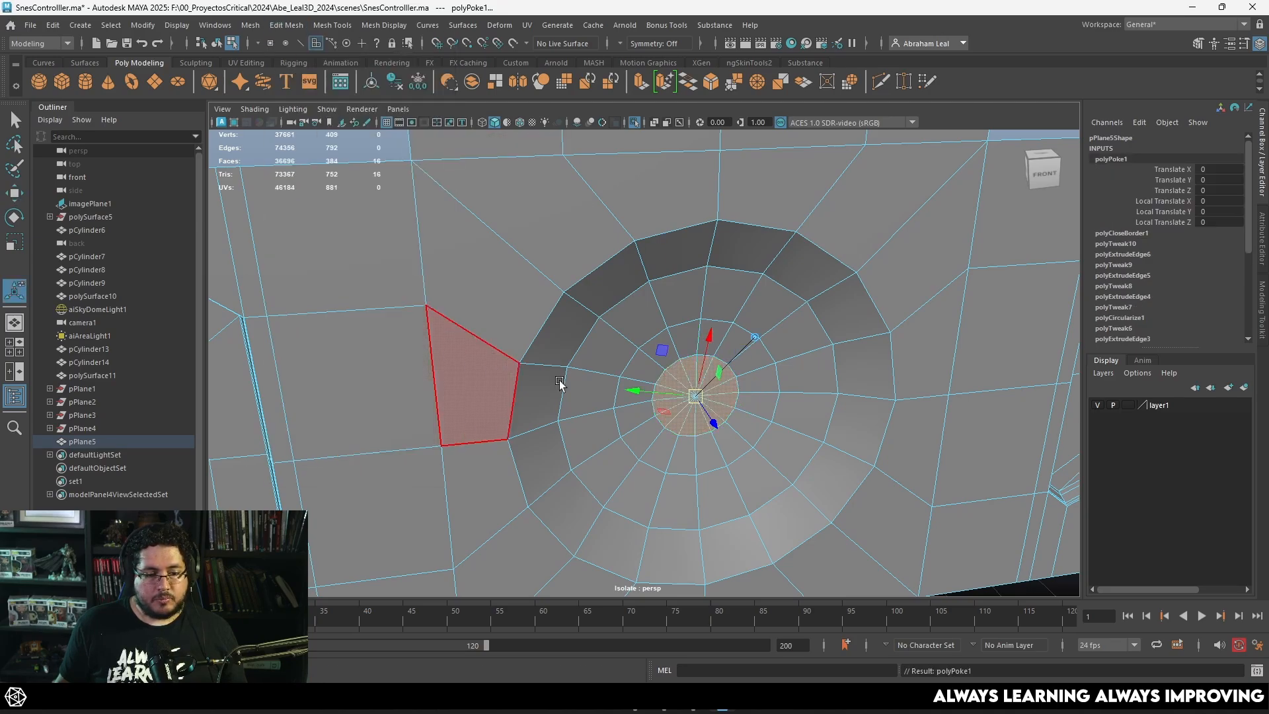
Step: Preview the cross with smoothing and examine the rim and curvature of the central dish
scroll(561, 385, "down", 3)
key("3")
right_click_drag(733, 269, 798, 252)
scroll(798, 252, "down", 4)
key("q")
left_click(859, 227)
left_click_drag(858, 227, 694, 305, "alt")
left_click(735, 327)
Step: Bevel the outer rim edge loop of the central dish and check its sharpness in smooth preview
key("1")
scroll(730, 329, "up", 4)
right_click_drag(689, 297, 678, 250)
double_click(664, 267)
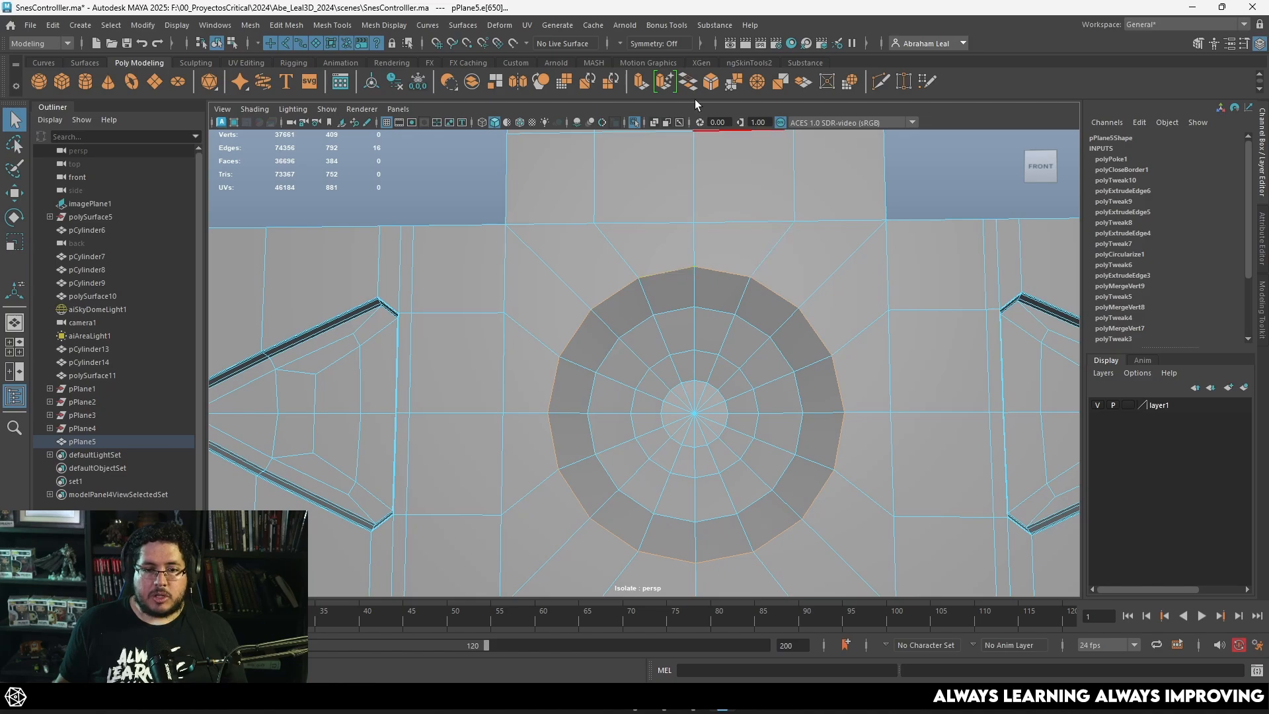
key("ctrl+b")
left_click_drag(865, 379, 844, 374)
key("3")
key("q")
right_click_drag(809, 288, 873, 234)
left_click(929, 187)
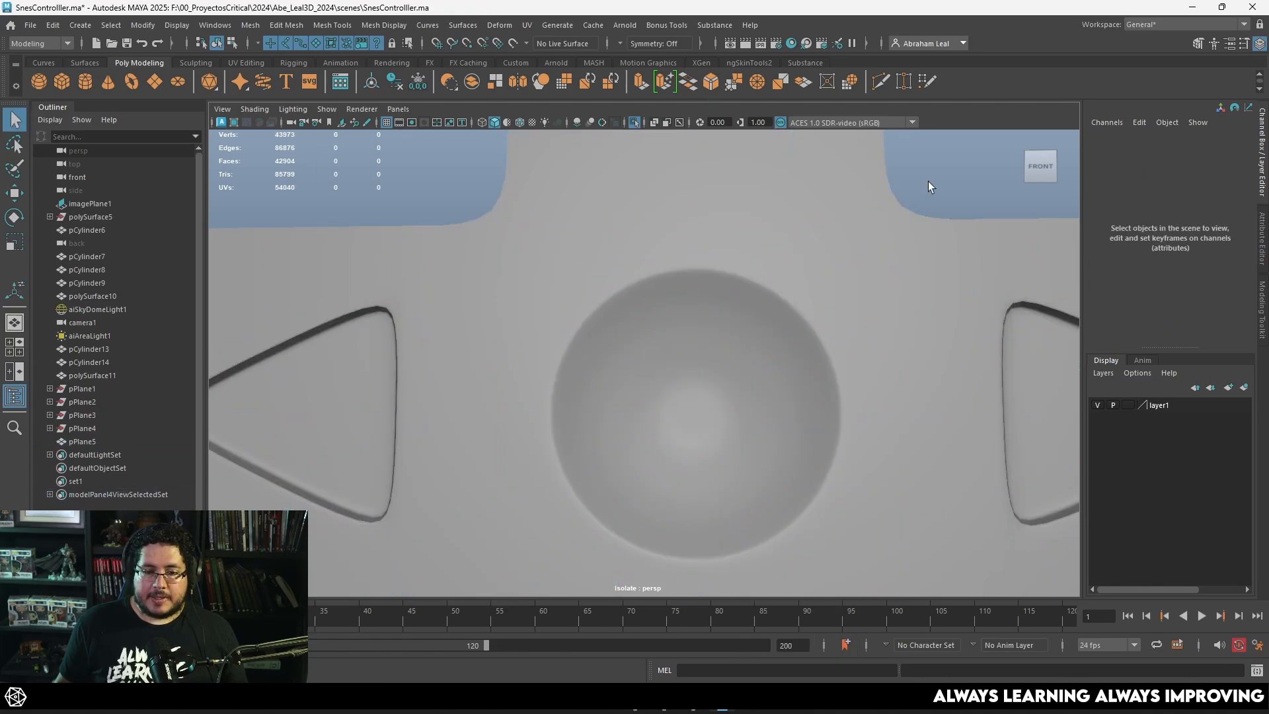
scroll(859, 290, "down", 5)
left_click_drag(784, 364, 635, 320, "alt")
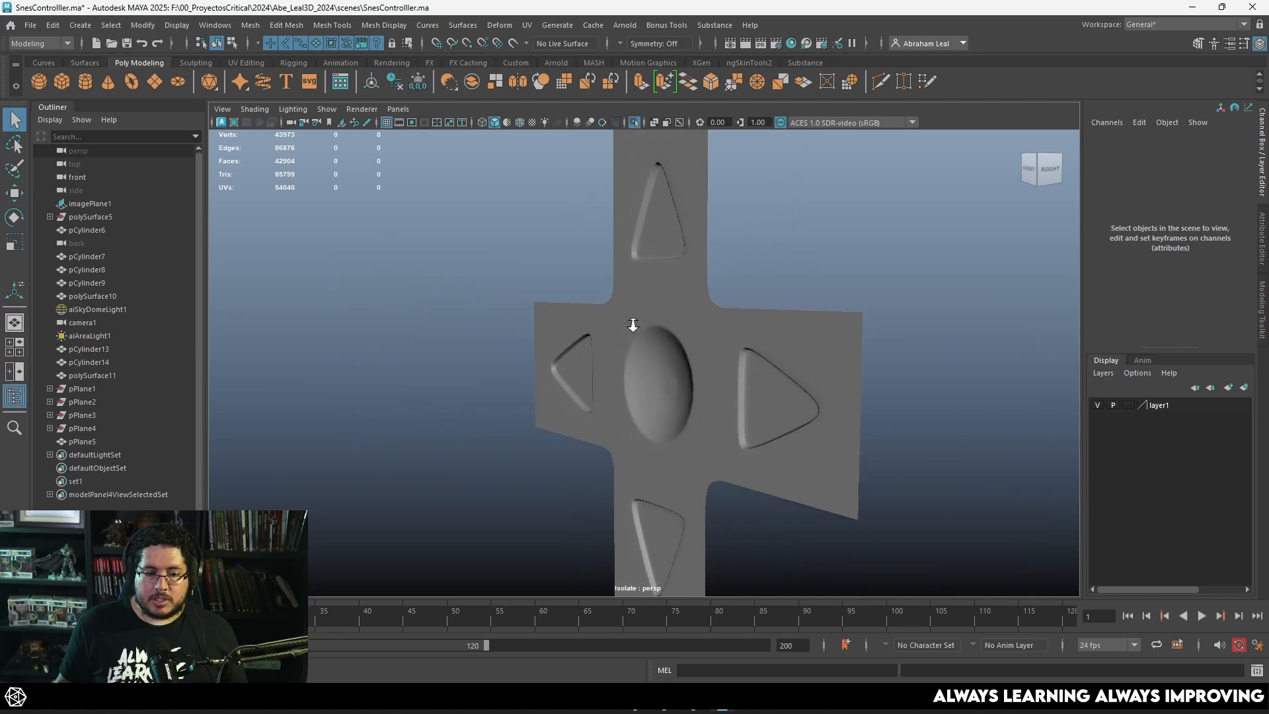
Step: Extrude the cross's outer border edges backward to give the D-pad thickness, and preview it smoothed
scroll(736, 346, "down", 3)
left_click(664, 322)
key("1")
right_click_drag(630, 306, 627, 270)
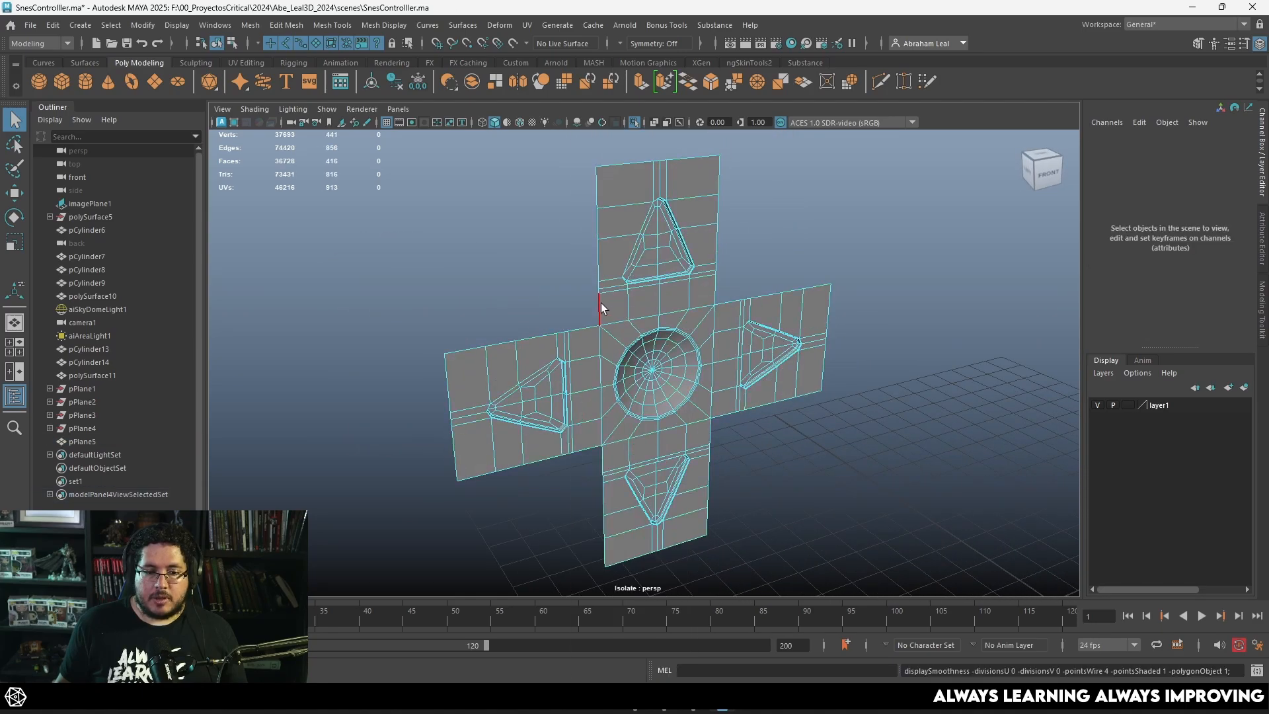
double_click(601, 302)
left_click_drag(620, 342, 715, 355, "alt")
key("ctrl+e")
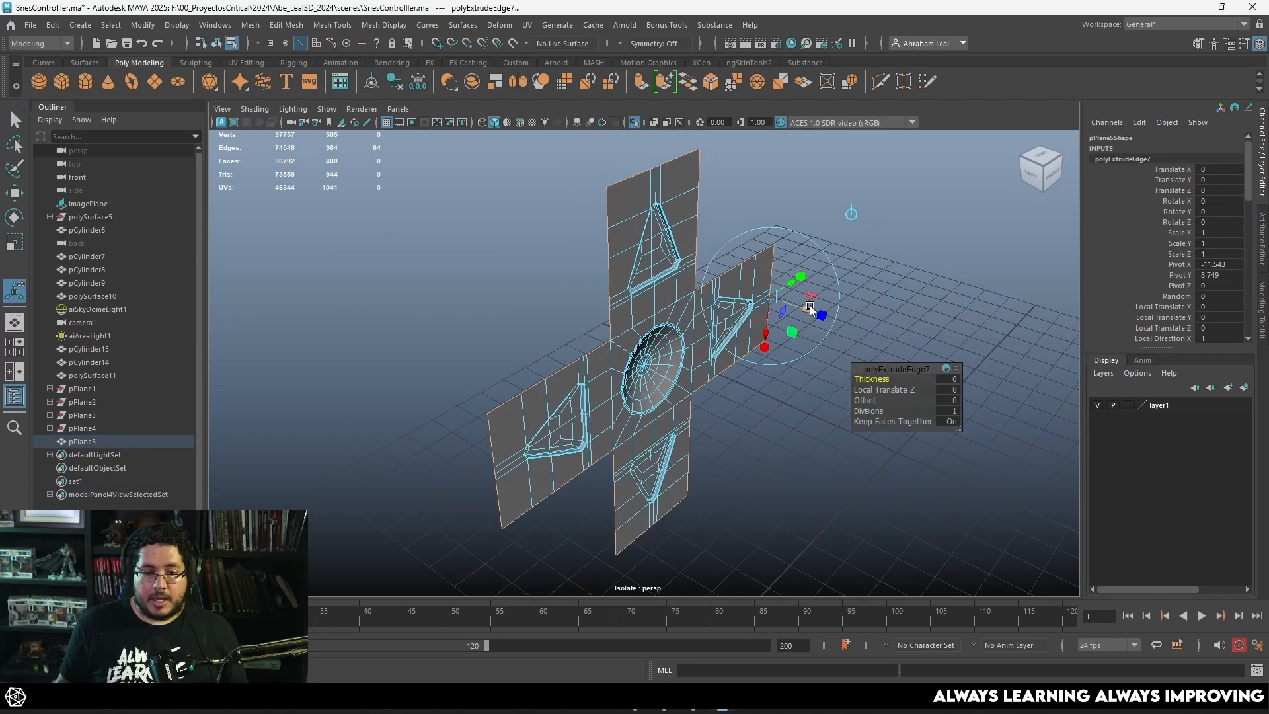
left_click_drag(808, 310, 645, 270)
key("3")
right_click_drag(646, 266, 690, 238)
key("q")
left_click(786, 274)
left_click_drag(789, 275, 700, 285, "alt")
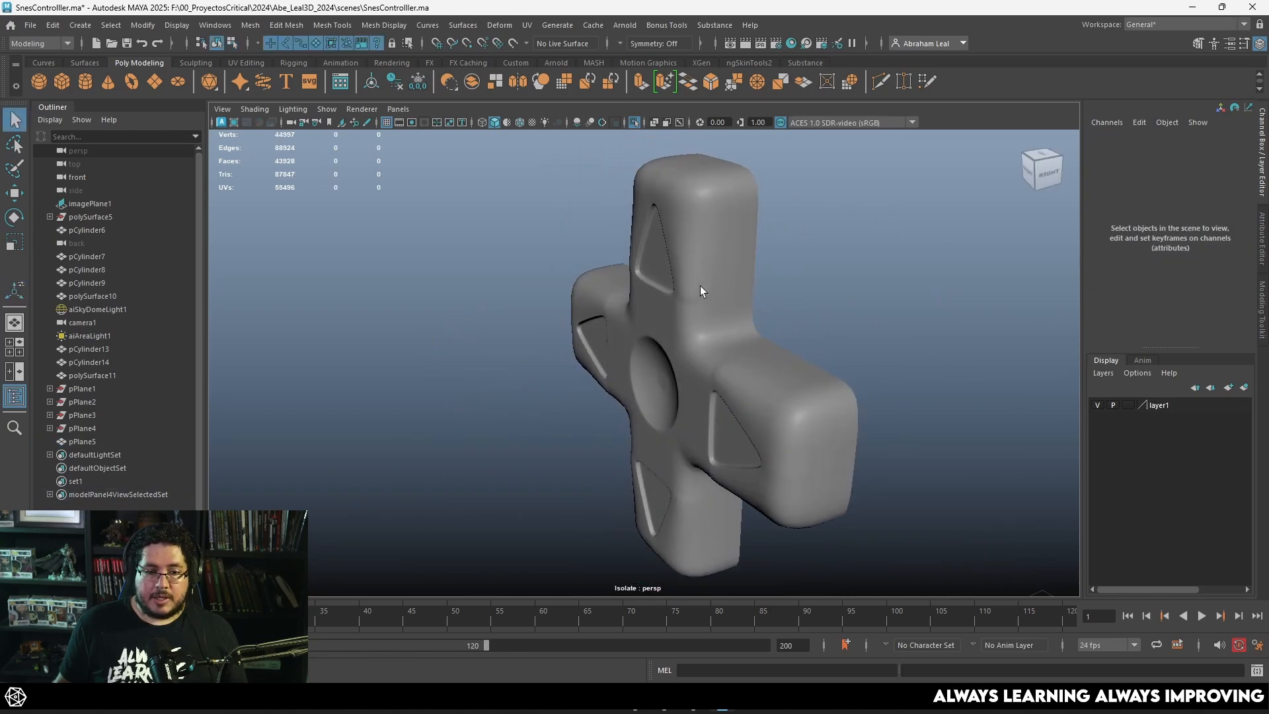
Step: Insert a supporting edge loop around the D-pad's side walls near the front face with the Multi-Cut tool
left_click(703, 287)
key("1")
middle_click_drag(742, 306, 686, 370, "alt")
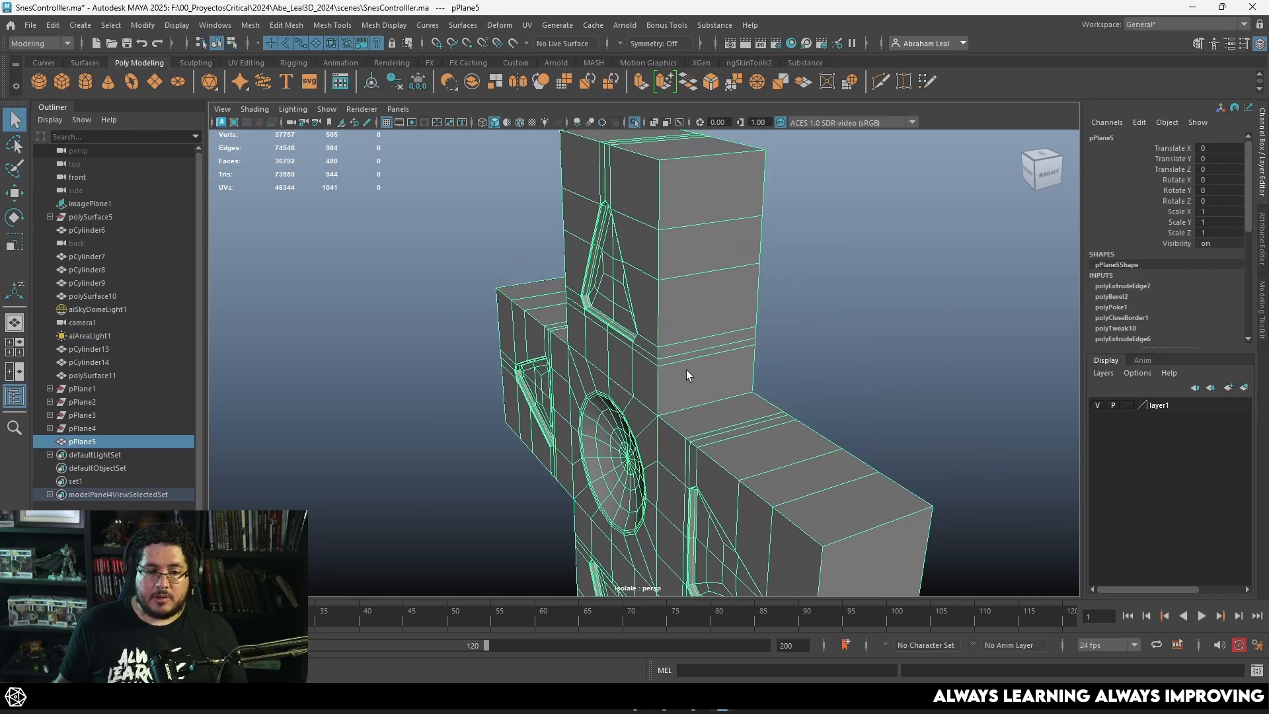
left_click(880, 81)
key("3")
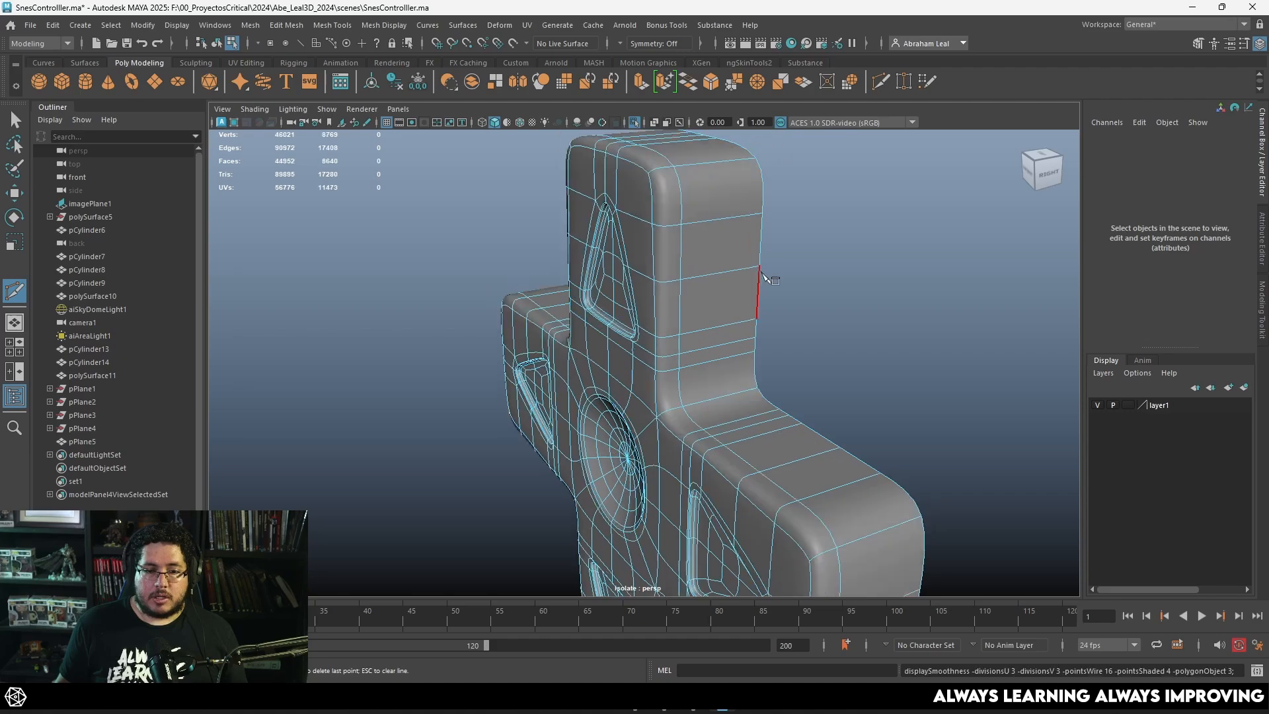
left_click_drag(761, 272, 814, 259, "alt")
key("q")
right_click_drag(759, 235, 819, 217)
left_click(853, 270)
left_click_drag(852, 270, 868, 261, "alt")
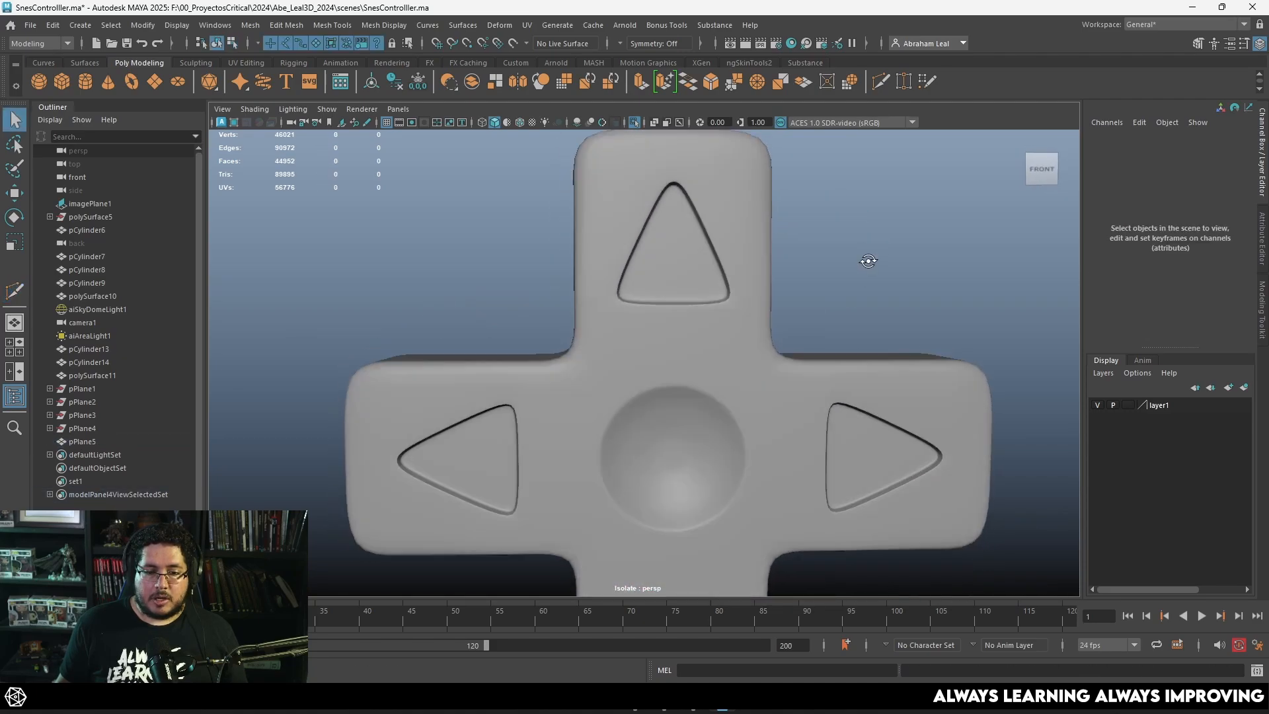
right_click_drag(868, 261, 645, 256, "alt")
mouse_move(645, 255)
left_mouse_down("alt")
mouse_move(705, 260)
mouse_move(592, 258)
mouse_move(626, 252)
left_mouse_up("alt")
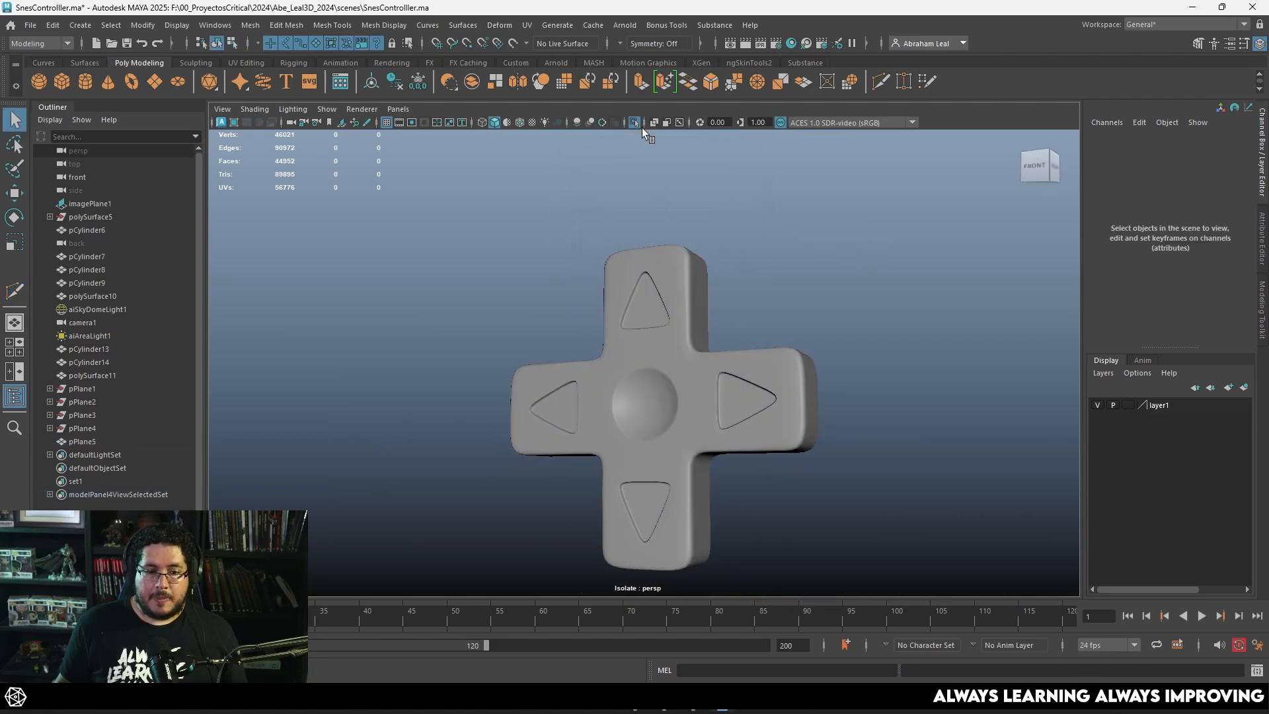
Step: Show the rest of the controller and move the D-pad forward to a Translate Z of 2.405
left_click(633, 122)
left_click_drag(635, 142, 657, 347, "alt")
left_click(658, 415)
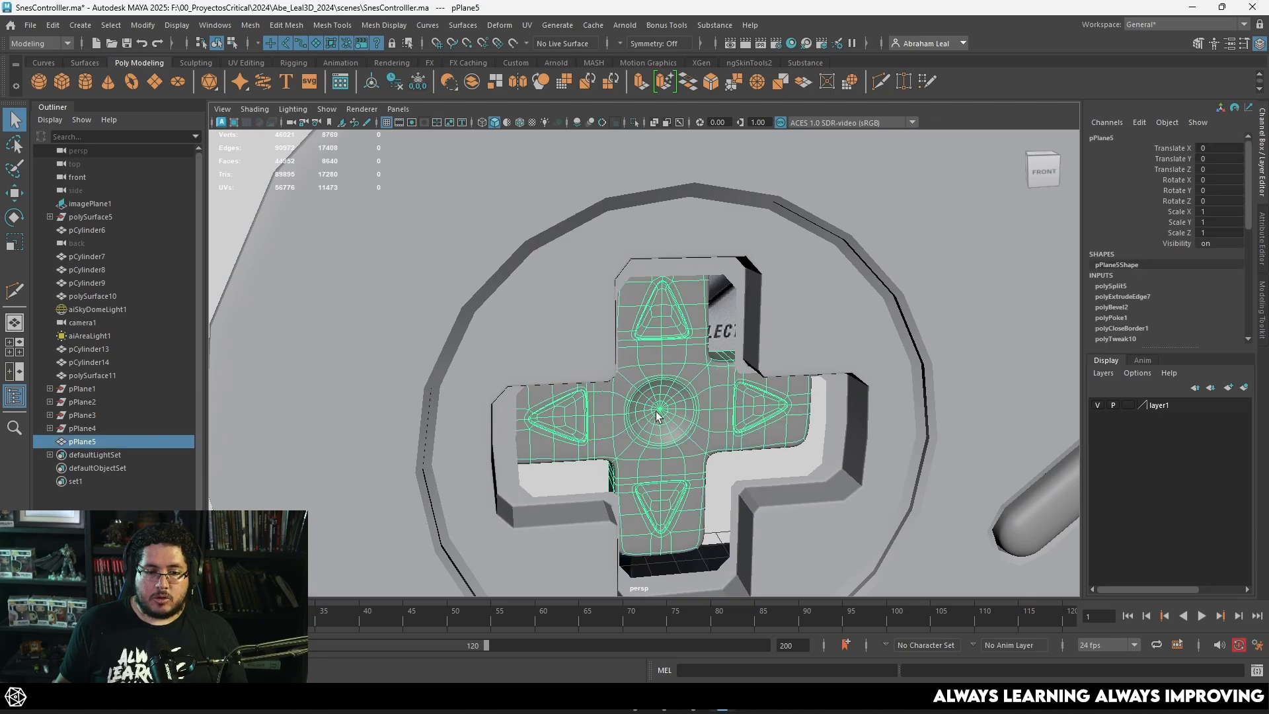
key("w")
left_click_drag(658, 414, 814, 463, "alt")
left_click_drag(814, 462, 740, 368, "alt")
Step: Scale the D-pad uniformly to 1.032 against the reference image in the front wireframe view
key("space")
left_click_drag(679, 408, 674, 423)
key("4")
scroll(621, 365, "down", 5)
scroll(609, 360, "up", 3)
key("r")
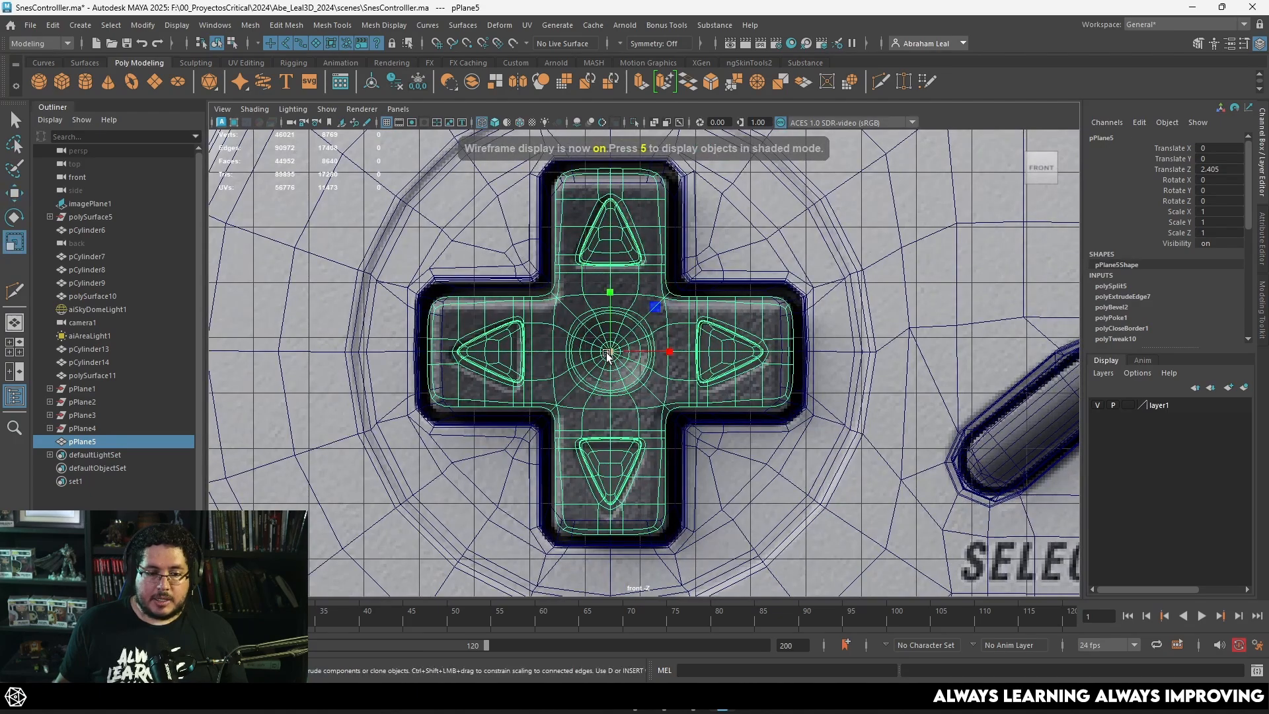
mouse_move(608, 354)
left_mouse_down()
mouse_move(625, 332)
mouse_move(363, 343)
mouse_move(317, 324)
left_mouse_up()
Step: Select the D-pad's open rear border loop from behind and scale it
key("5")
key("space")
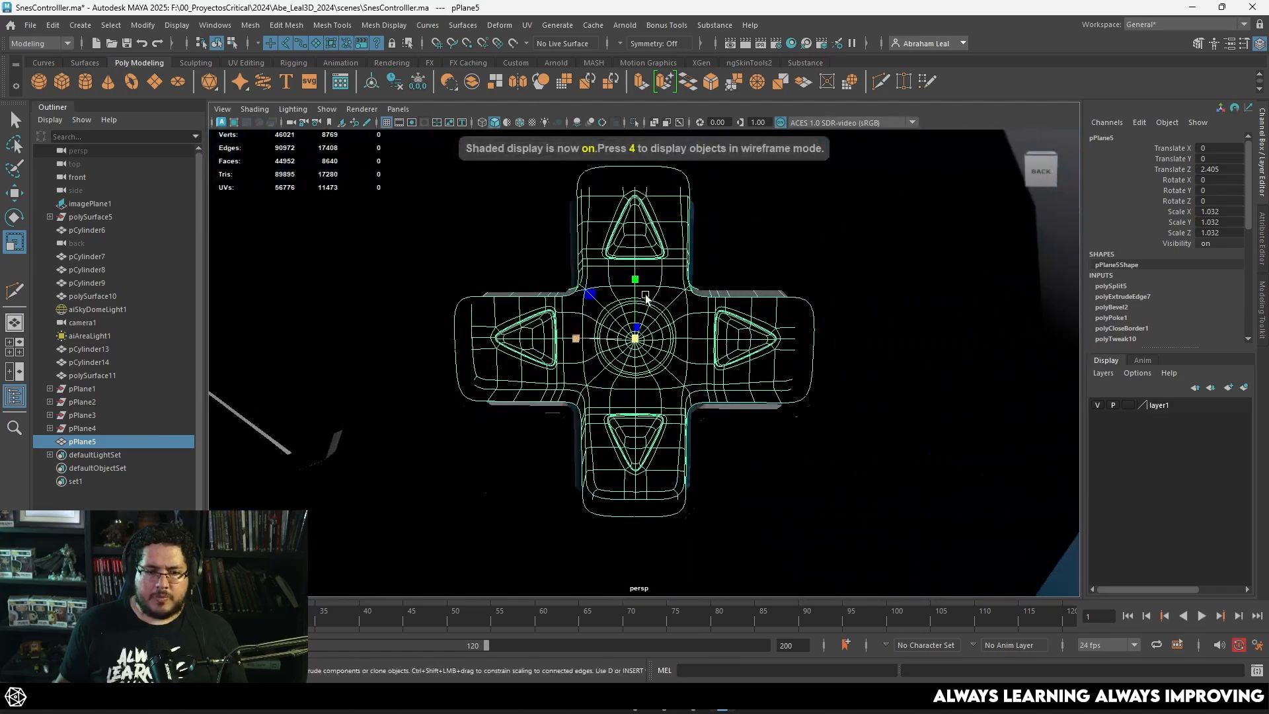
key("1")
right_click_drag(588, 298, 573, 238)
double_click(576, 238)
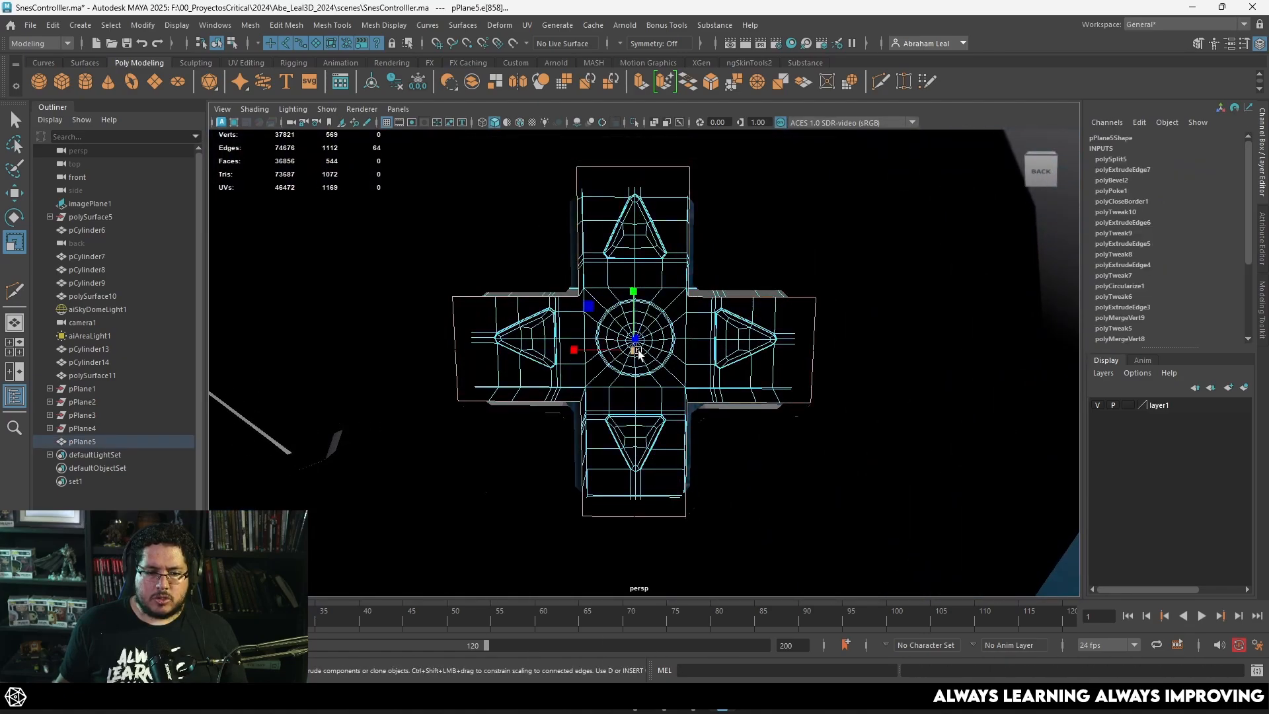
mouse_move(638, 354)
left_mouse_down("alt")
mouse_move(751, 388)
mouse_move(758, 291)
left_mouse_up("alt")
Step: Compare the controller shell with and without smooth preview and examine how the D-pad fits its opening
right_click_drag(758, 292, 787, 264)
left_click(786, 264)
left_click_drag(786, 264, 765, 260, "alt")
right_click_drag(737, 248, 734, 220)
left_click_drag(733, 219, 740, 247, "alt")
right_click_drag(779, 232, 801, 219)
key("3")
right_click_drag(799, 283, 759, 275, "alt")
key("1")
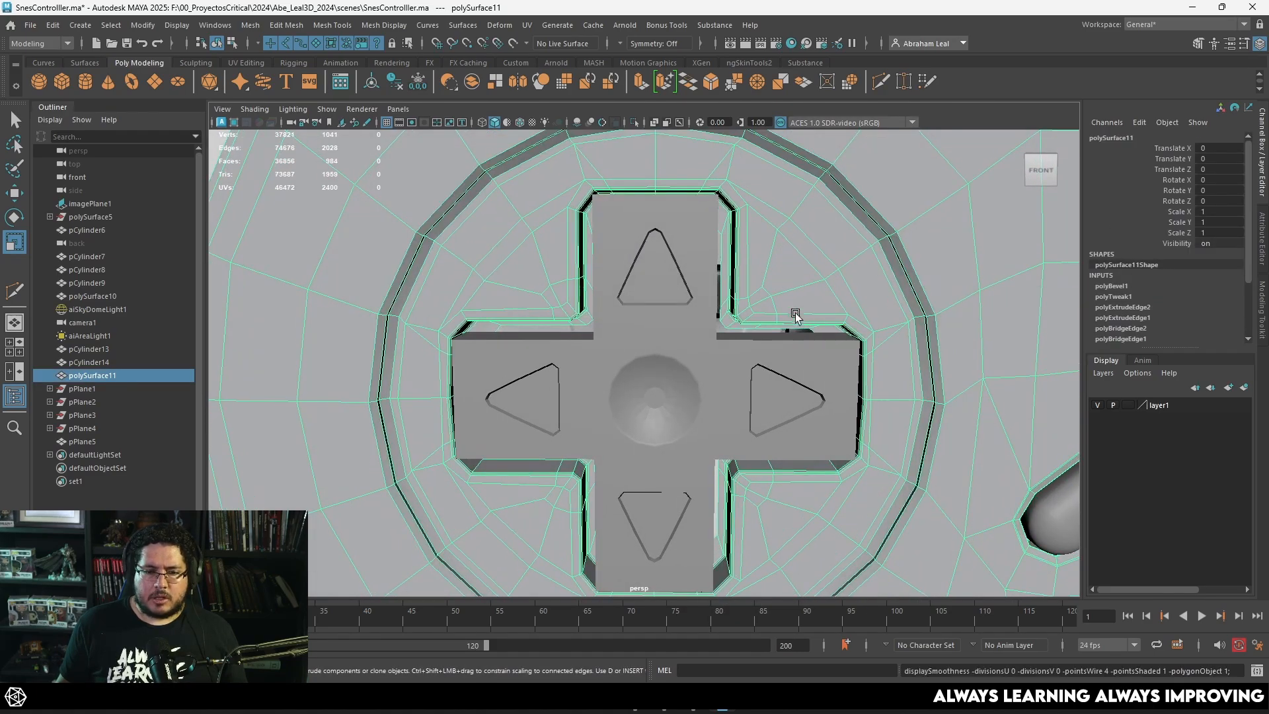
key("3")
key("1")
key("3")
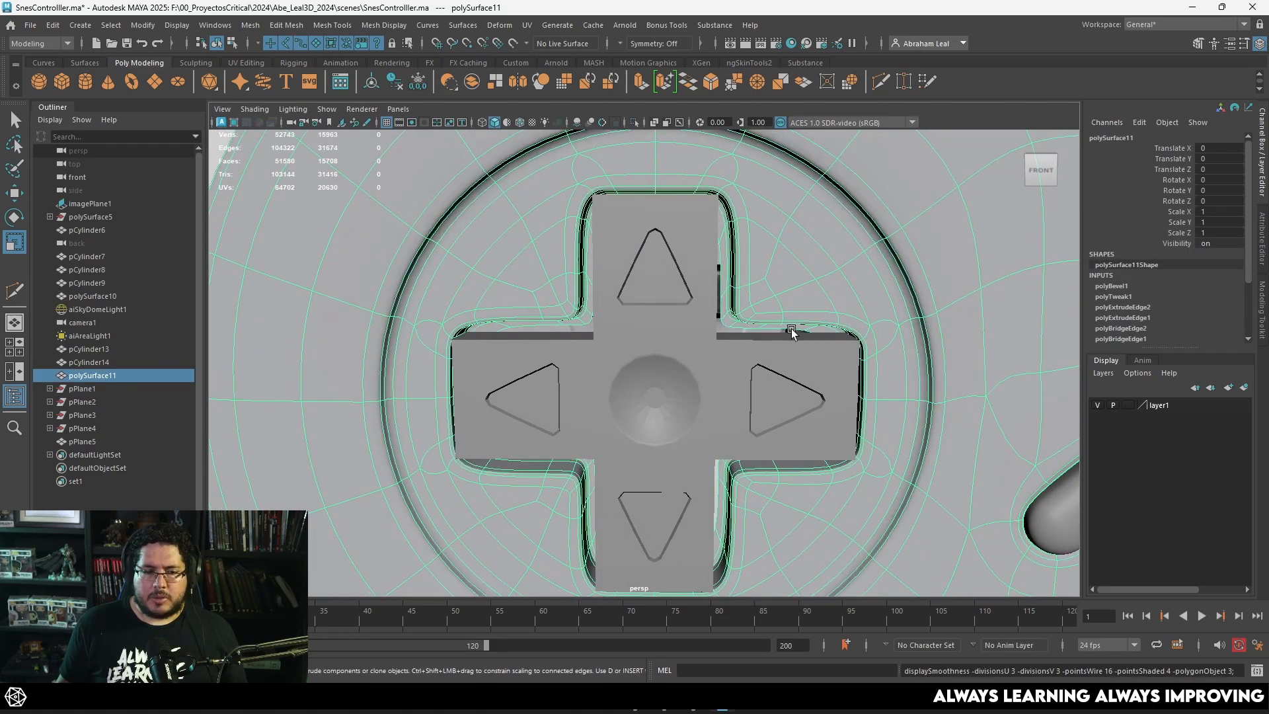
scroll(826, 258, "down", 12)
left_click(776, 498)
left_click_drag(776, 498, 556, 439, "alt")
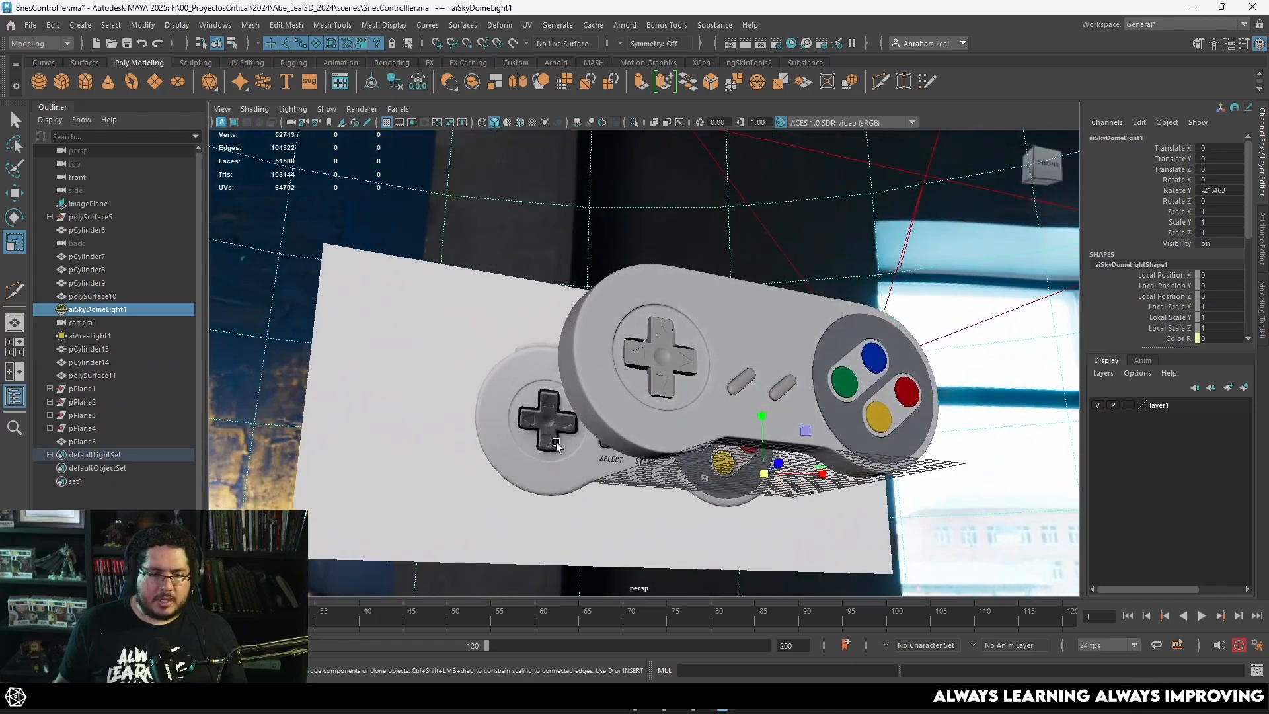
left_click_drag(706, 370, 661, 369, "alt")
scroll(661, 369, "up", 10)
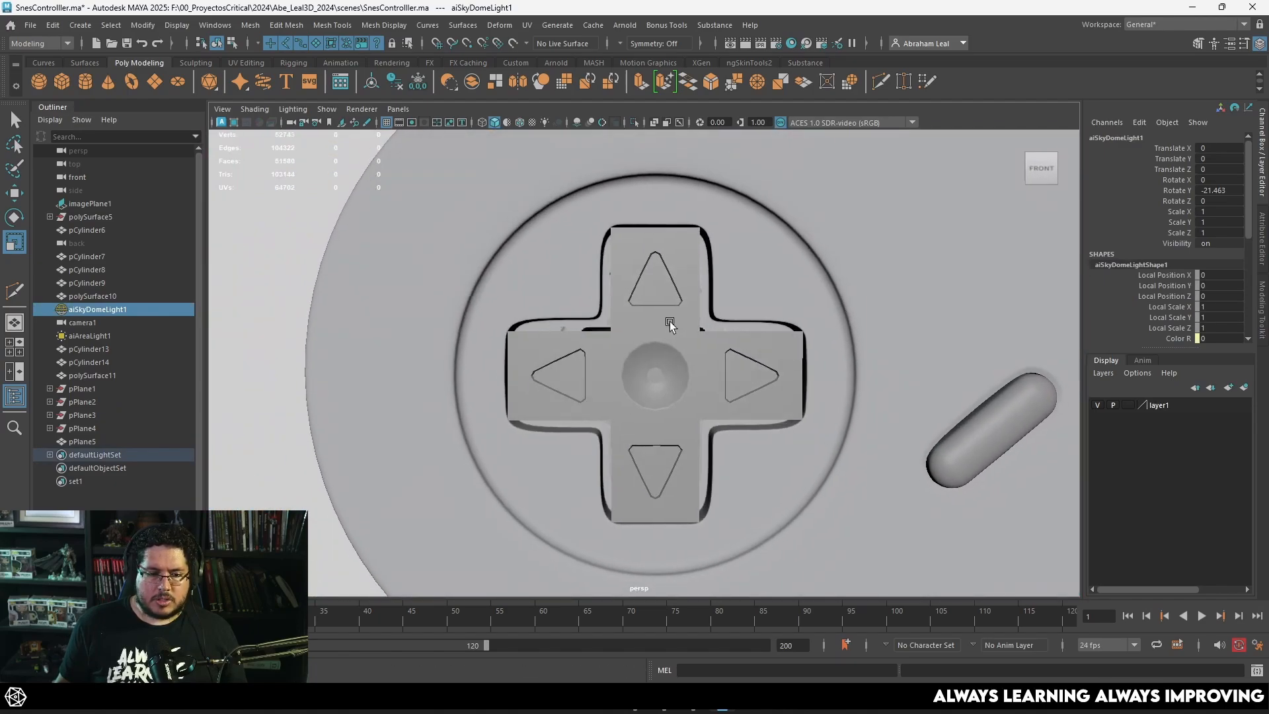
Step: Turn off the shell's smooth preview and compare the D-pad and cross opening with the reference image in the front wireframe view
left_click(600, 307)
key("1")
key("space")
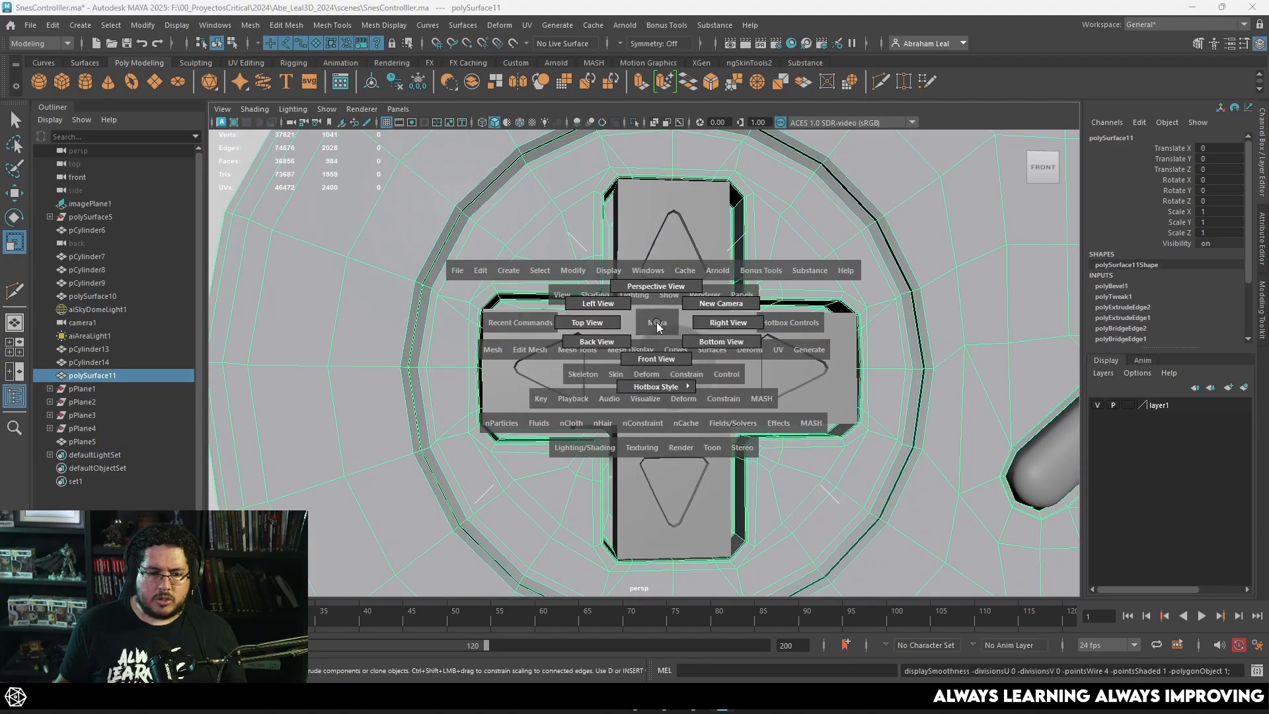
left_click_drag(620, 333, 626, 359)
scroll(620, 324, "down", 12)
key("space")
key("4")
scroll(639, 341, "up", 1)
middle_click_drag(694, 396, 741, 435, "alt")
scroll(741, 436, "up", 1)
left_click(555, 349)
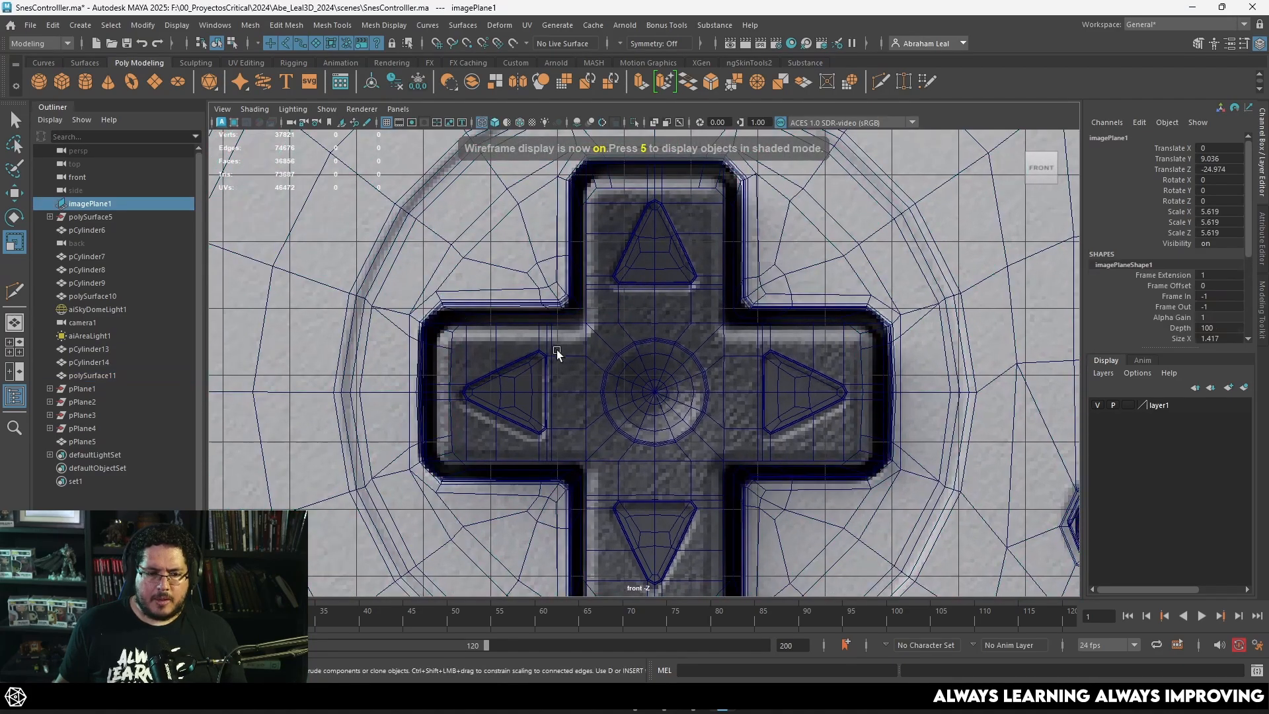
left_click(541, 349)
left_click(519, 339)
left_click(552, 332)
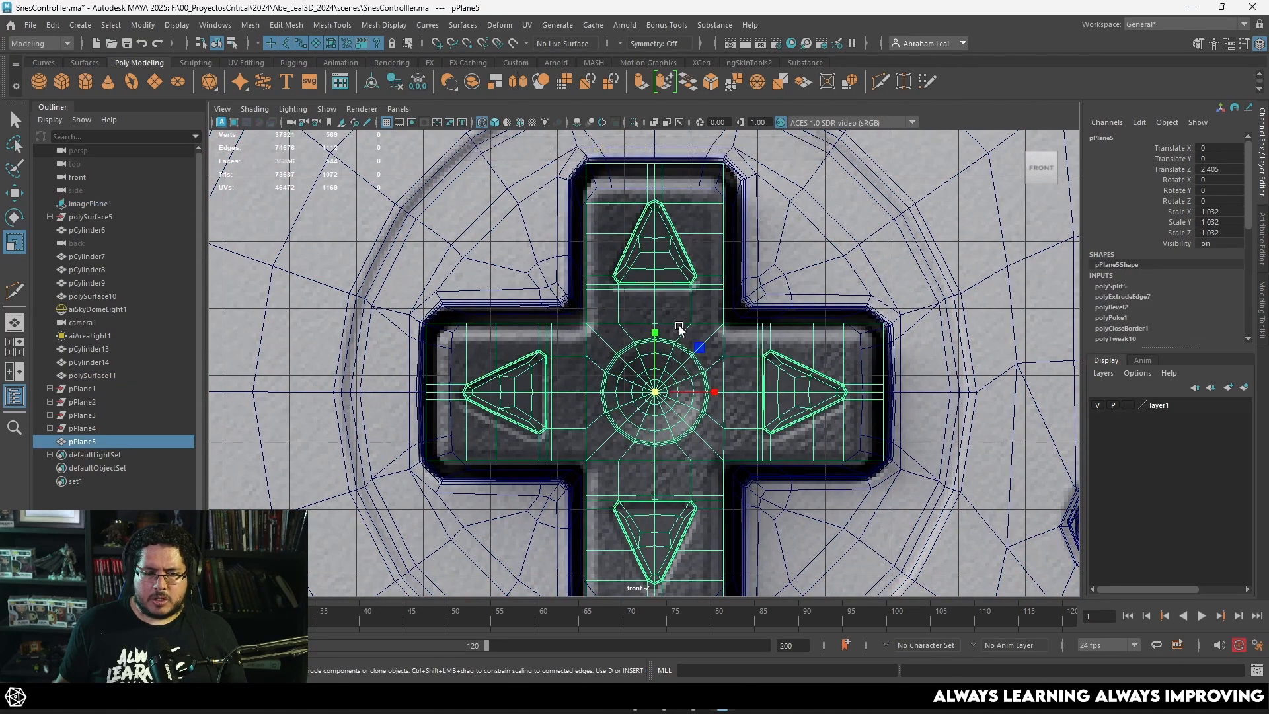
Step: Select the innermost edge loop of the shell's cross-shaped opening and scale it inward, then check it in shaded smooth preview
middle_click_drag(679, 327, 617, 310, "alt")
left_click(714, 259)
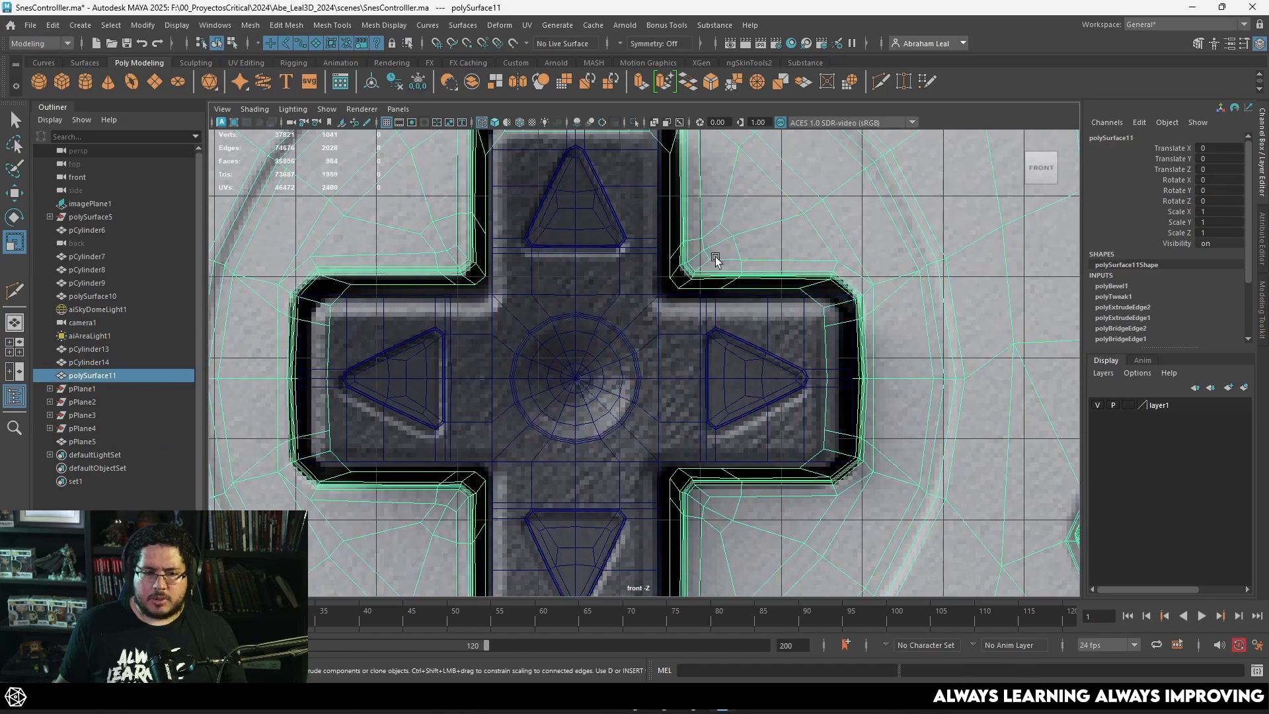
middle_click_drag(714, 258, 727, 354, "alt")
scroll(727, 350, "up", 1)
middle_click_drag(723, 294, 743, 335, "alt")
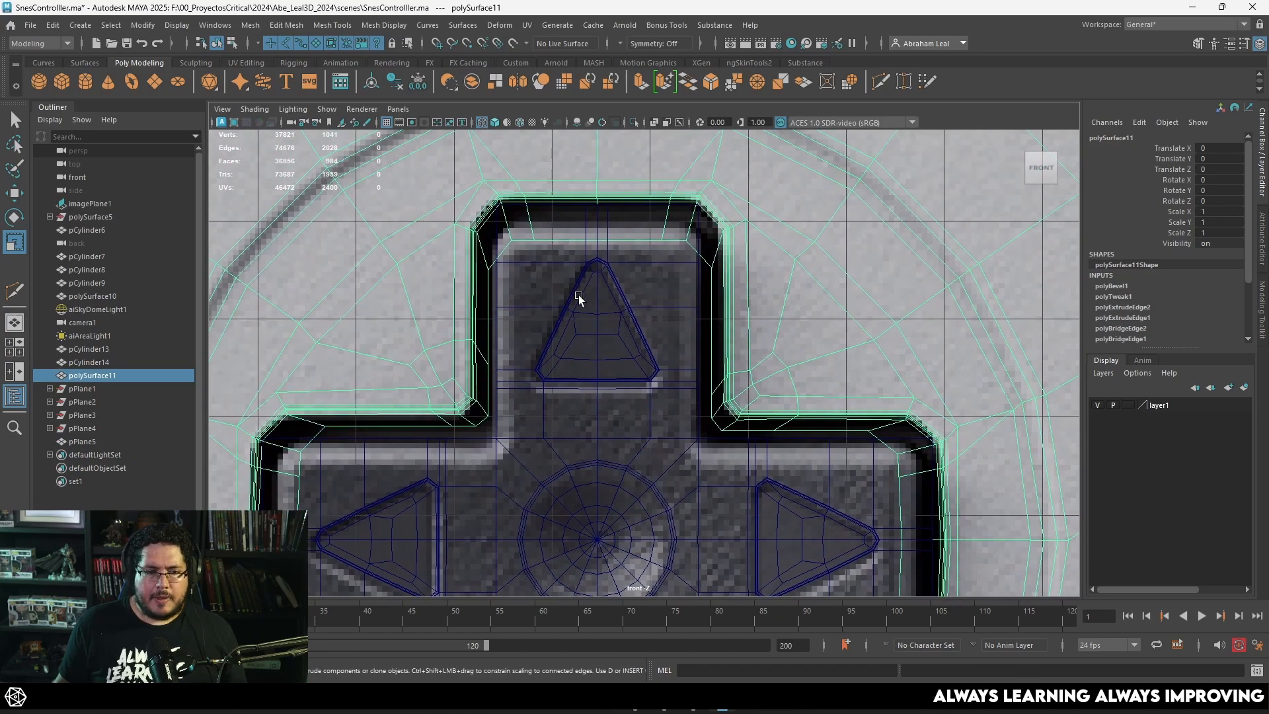
right_click_drag(532, 228, 512, 201)
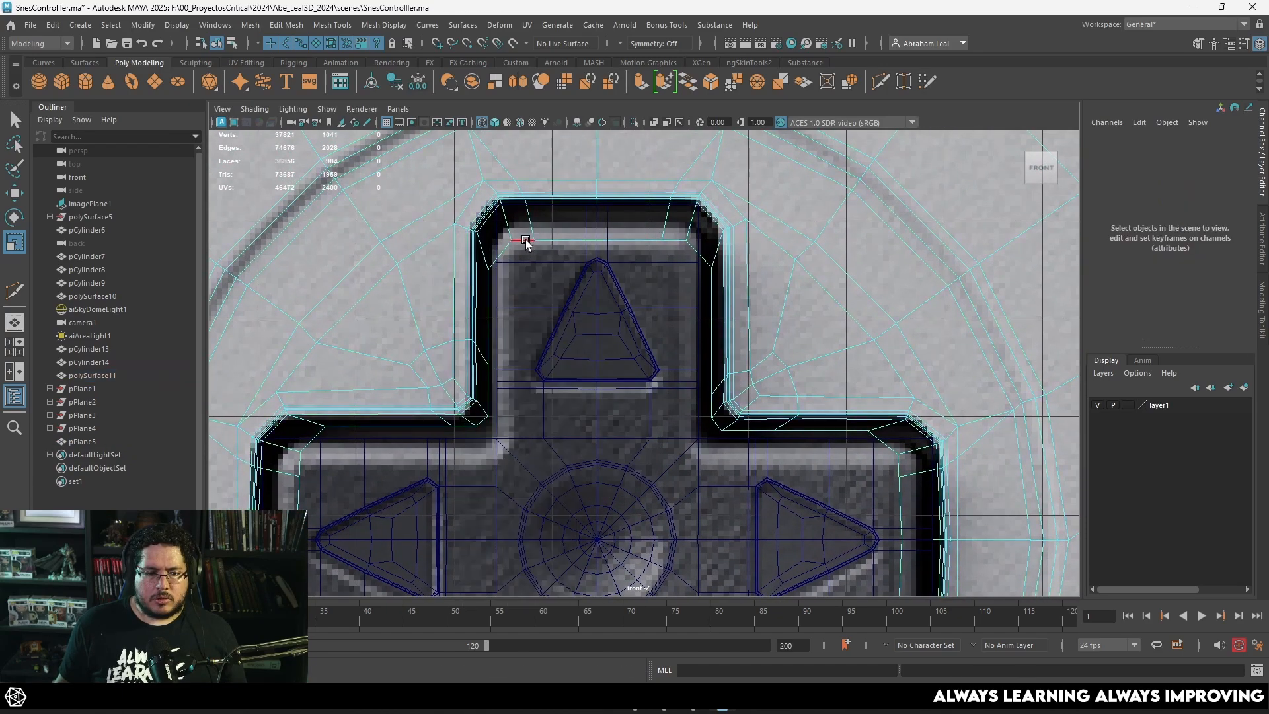
double_click(525, 241)
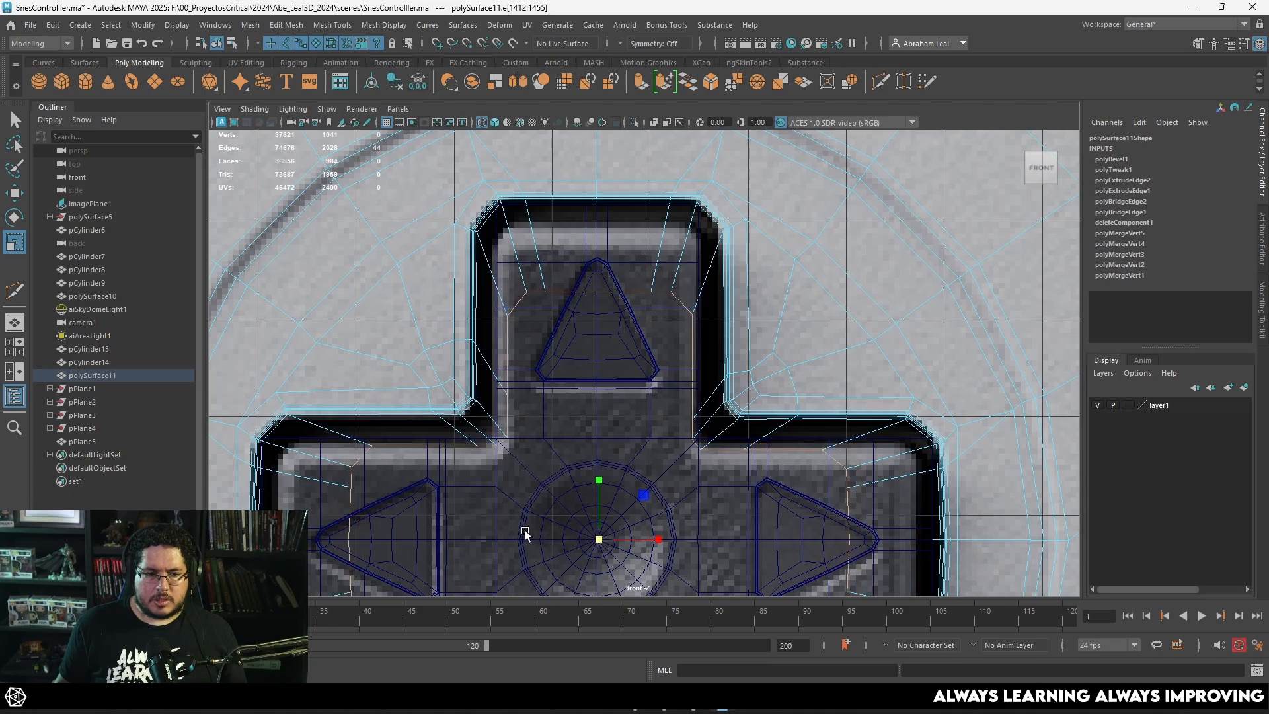
key("5")
key("space")
left_click_drag(628, 473, 627, 450)
mouse_move(621, 457)
left_mouse_down("alt")
mouse_move(462, 482)
mouse_move(328, 482)
mouse_move(439, 448)
mouse_move(513, 399)
mouse_move(751, 403)
mouse_move(733, 325)
left_mouse_up("alt")
key("3")
Step: Select the unsmoothed shell's vertices around the upper arm of the cross opening and scale them narrower horizontally
left_click_drag(763, 278, 762, 313, "alt")
key("space")
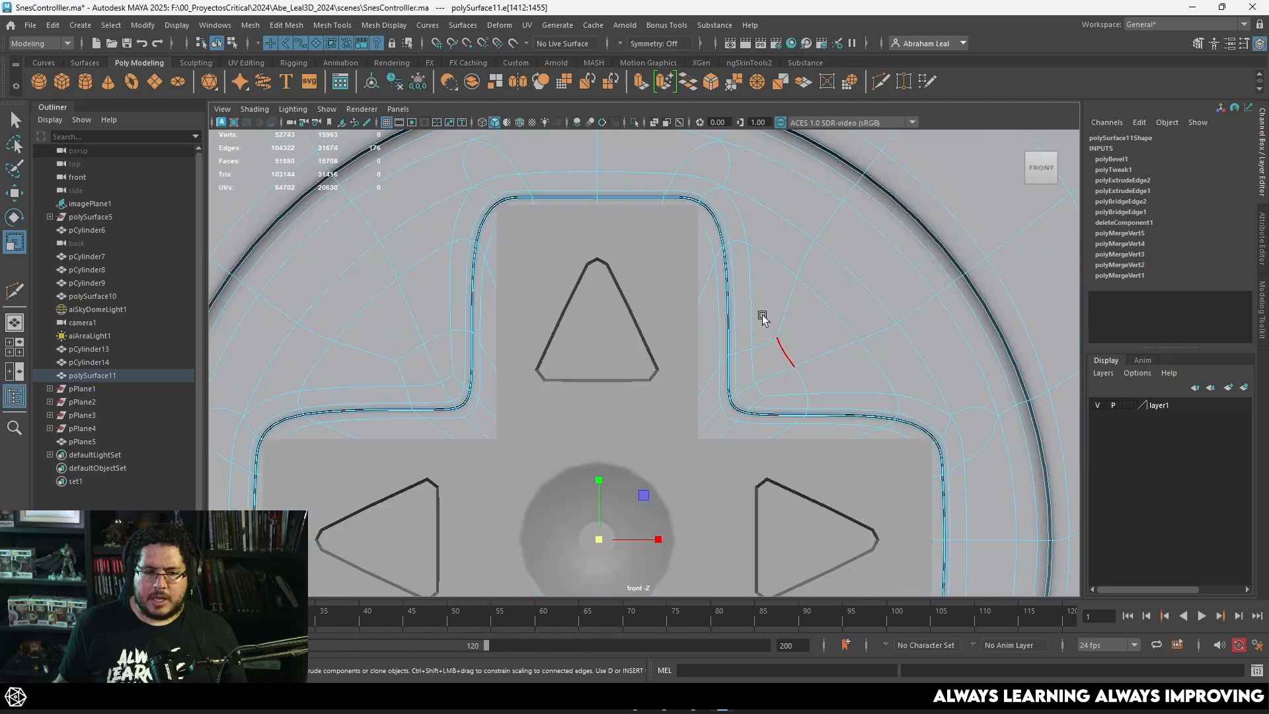
key("1")
right_click_drag(767, 198, 714, 188)
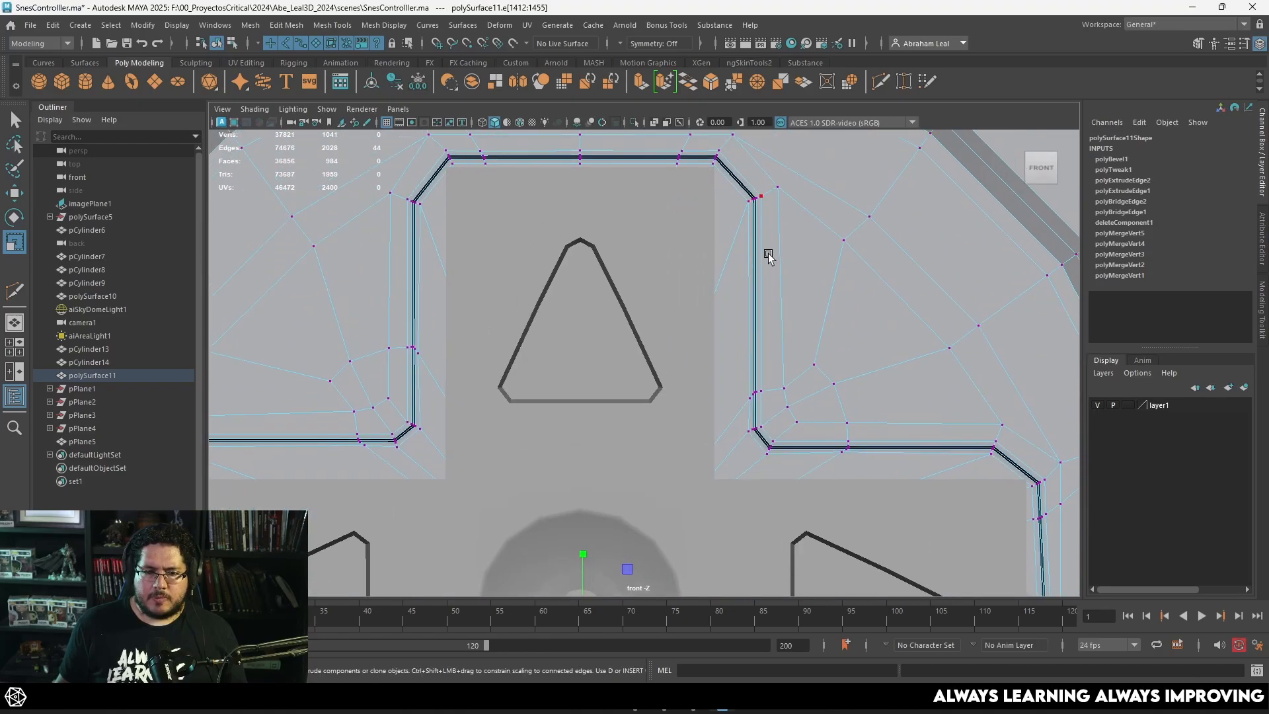
scroll(732, 267, "down", 3)
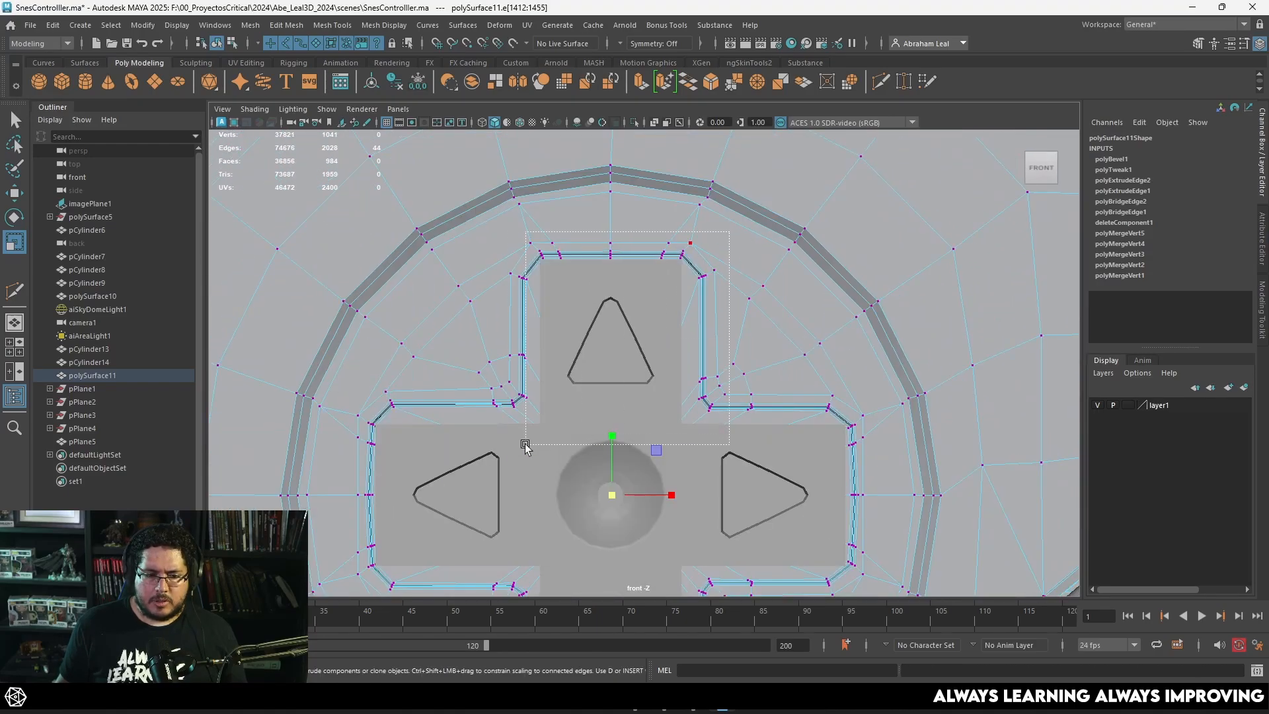
left_click_drag(483, 453, 483, 453)
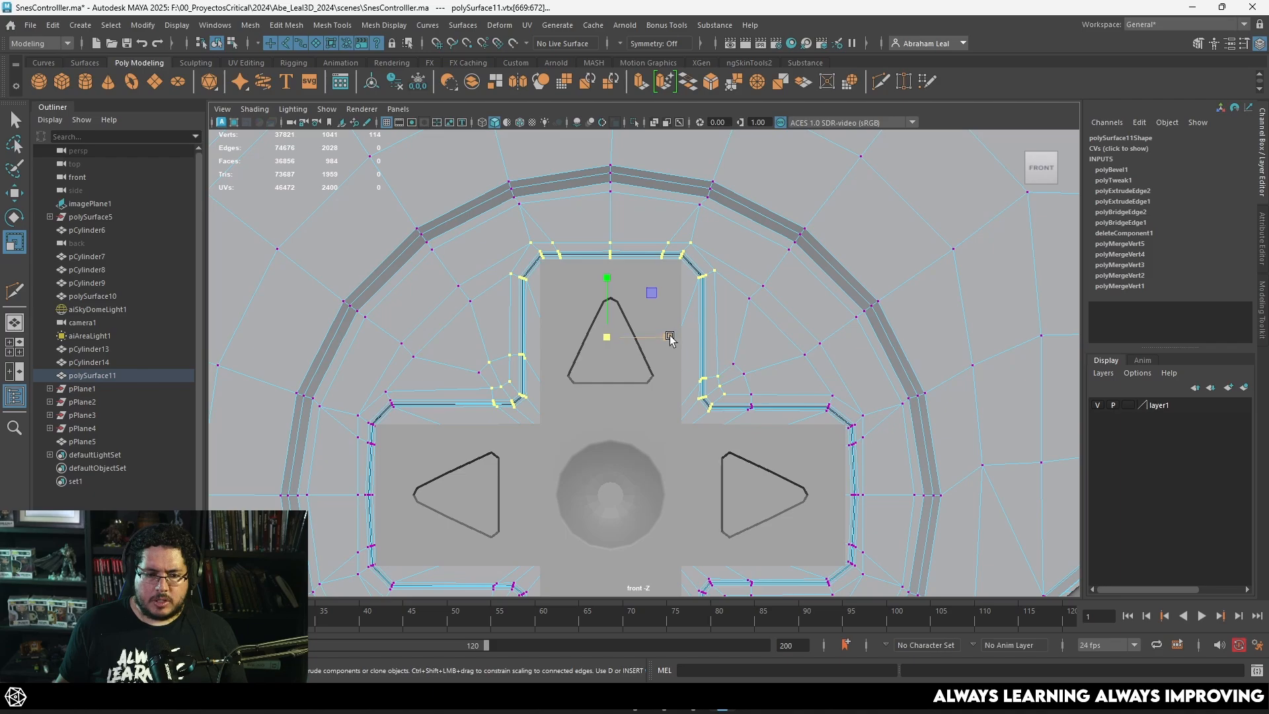
left_click_drag(669, 336, 659, 337)
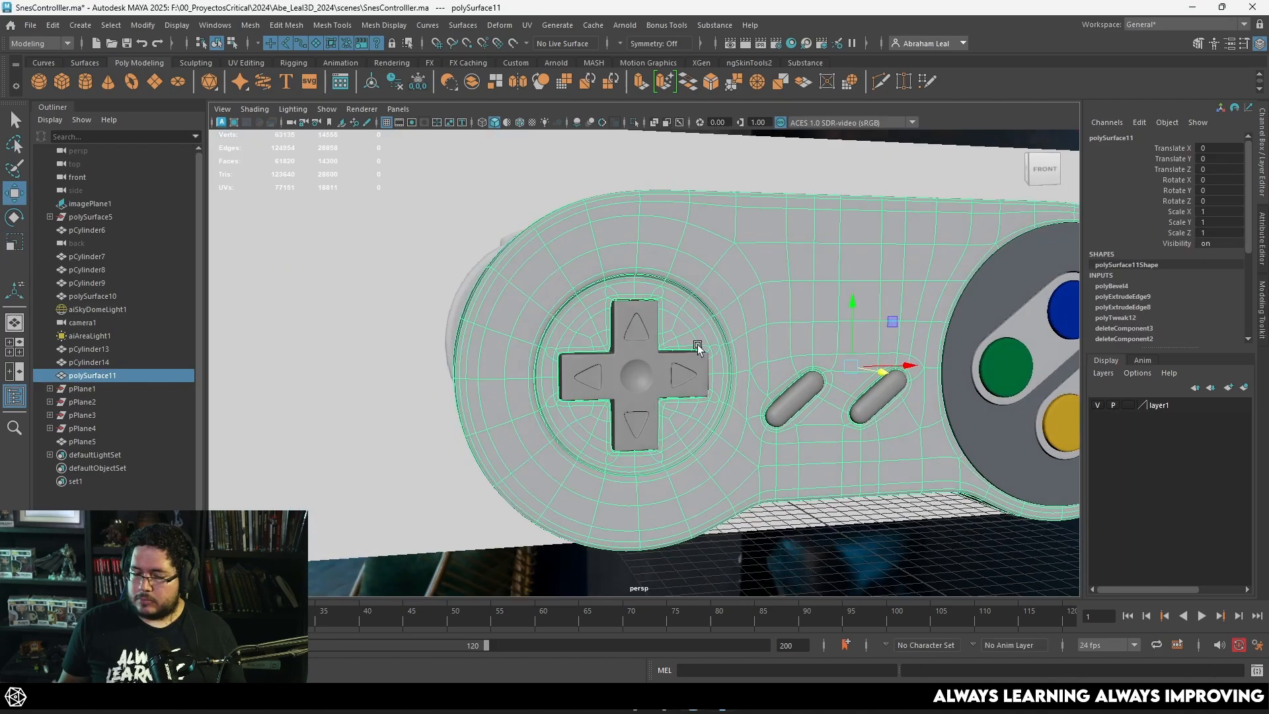
scroll(748, 379, "up", 2)
left_click_drag(697, 344, 807, 399, "alt")
scroll(774, 411, "up", 3)
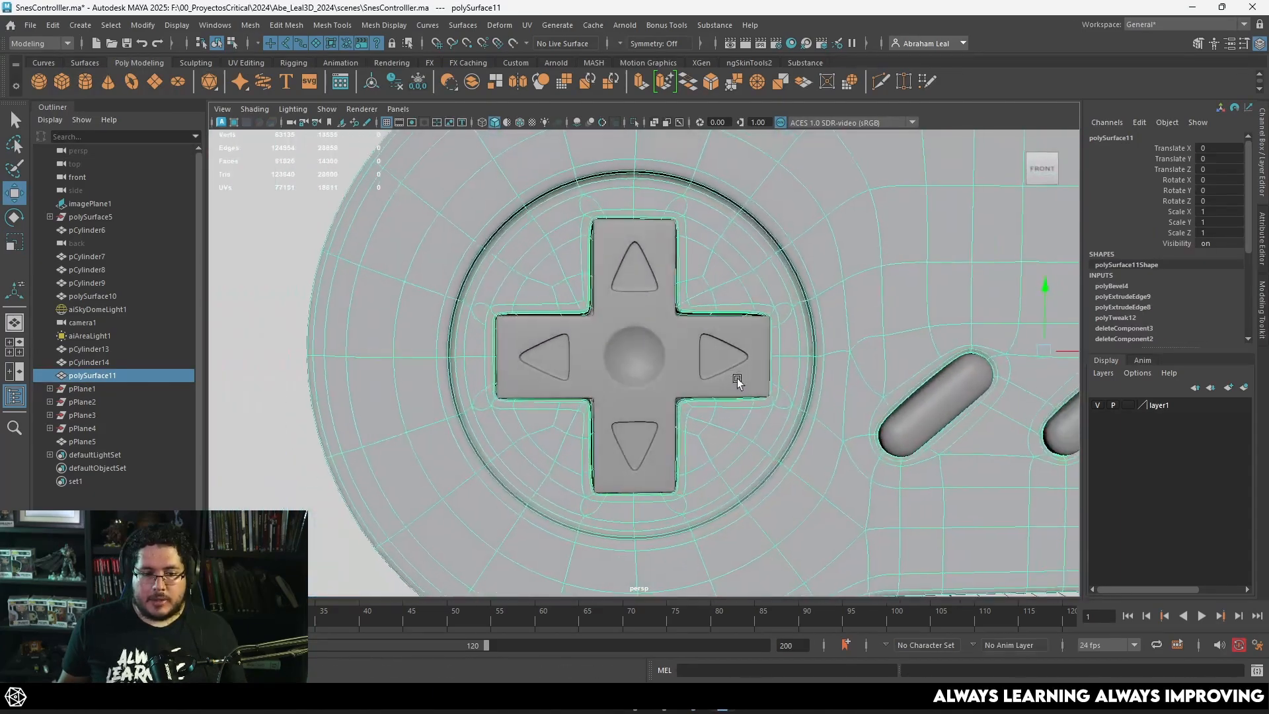
Step: Examine the smoothed D-pad's fit in the shell's cross opening from several angles
left_click_drag(725, 345, 720, 346, "alt")
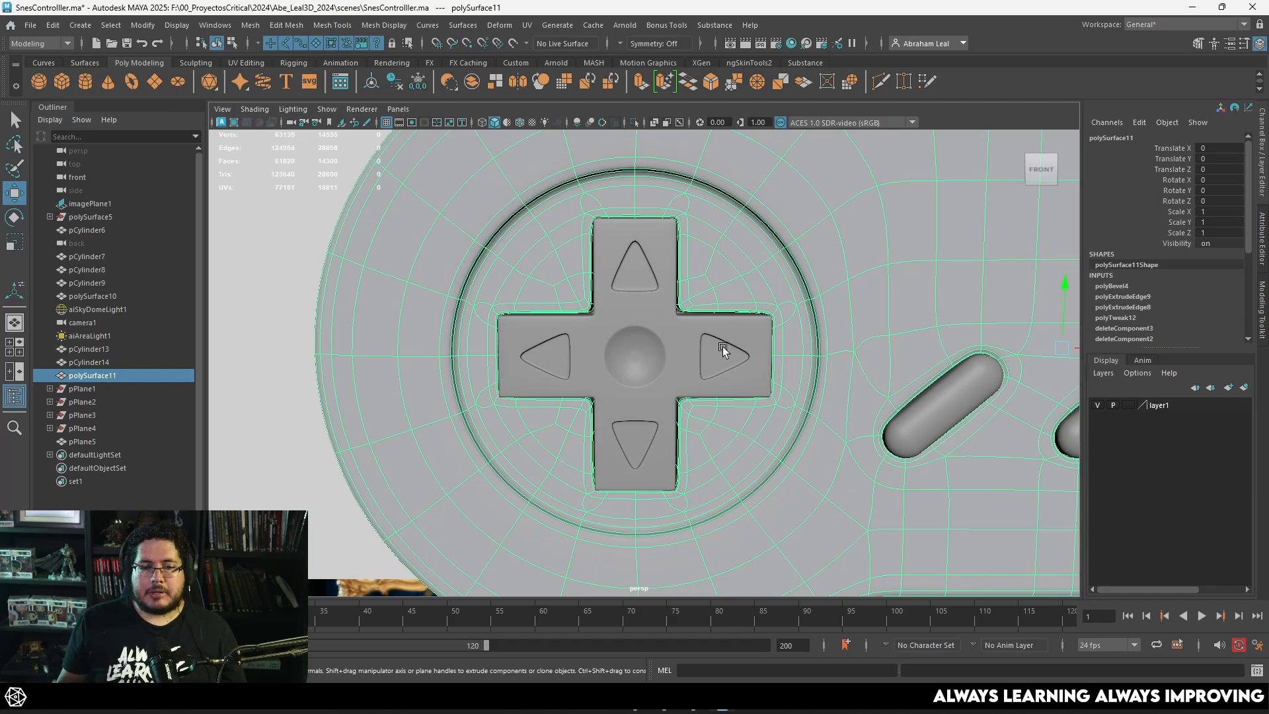
right_click_drag(797, 351, 638, 285, "alt")
left_click_drag(638, 284, 683, 291, "alt")
middle_click_drag(683, 291, 742, 311, "alt")
left_click_drag(742, 311, 735, 346, "alt")
right_click_drag(758, 358, 810, 345, "alt")
middle_click_drag(810, 345, 740, 309, "alt")
Step: Select the D-pad and the two pill-shaped buttons together and assign them a new Arnold aiStandardSurface material
left_click(747, 385)
right_click_drag(748, 384, 793, 360, "alt")
middle_click_drag(793, 360, 707, 311, "alt")
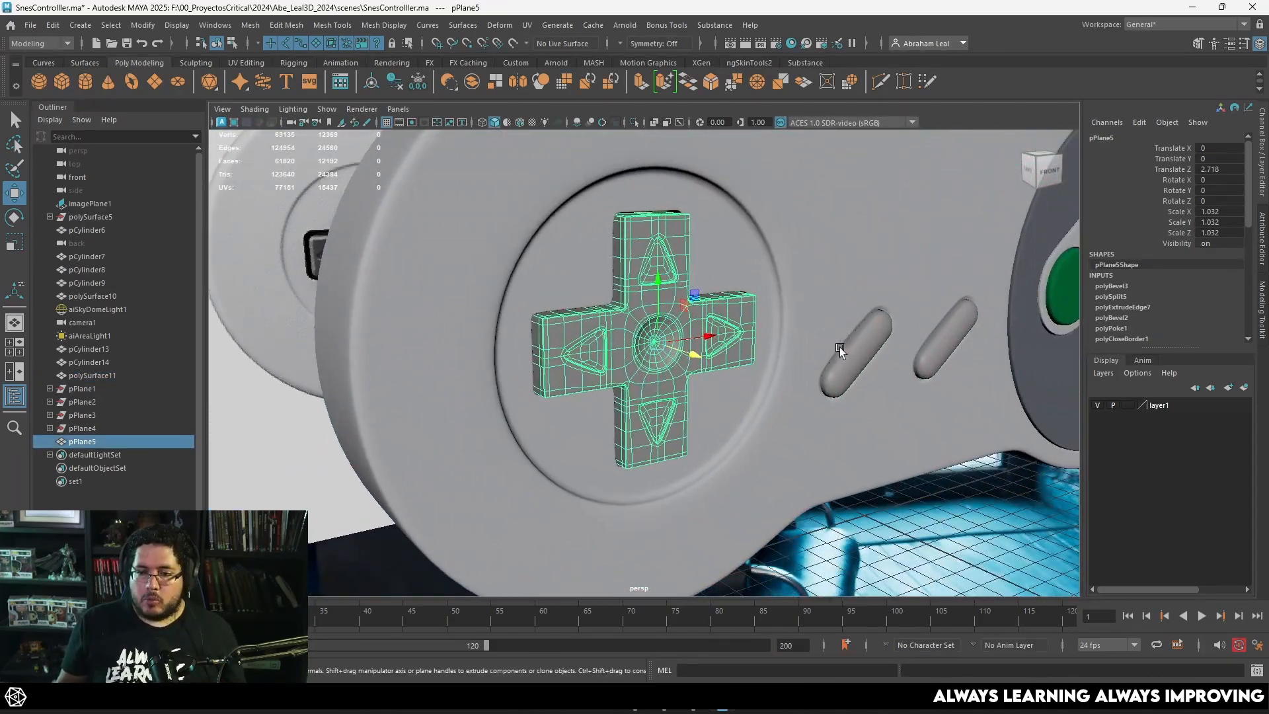
left_click(855, 346)
left_click(955, 310, "shift")
right_click_drag(957, 304, 944, 642)
left_click(466, 346)
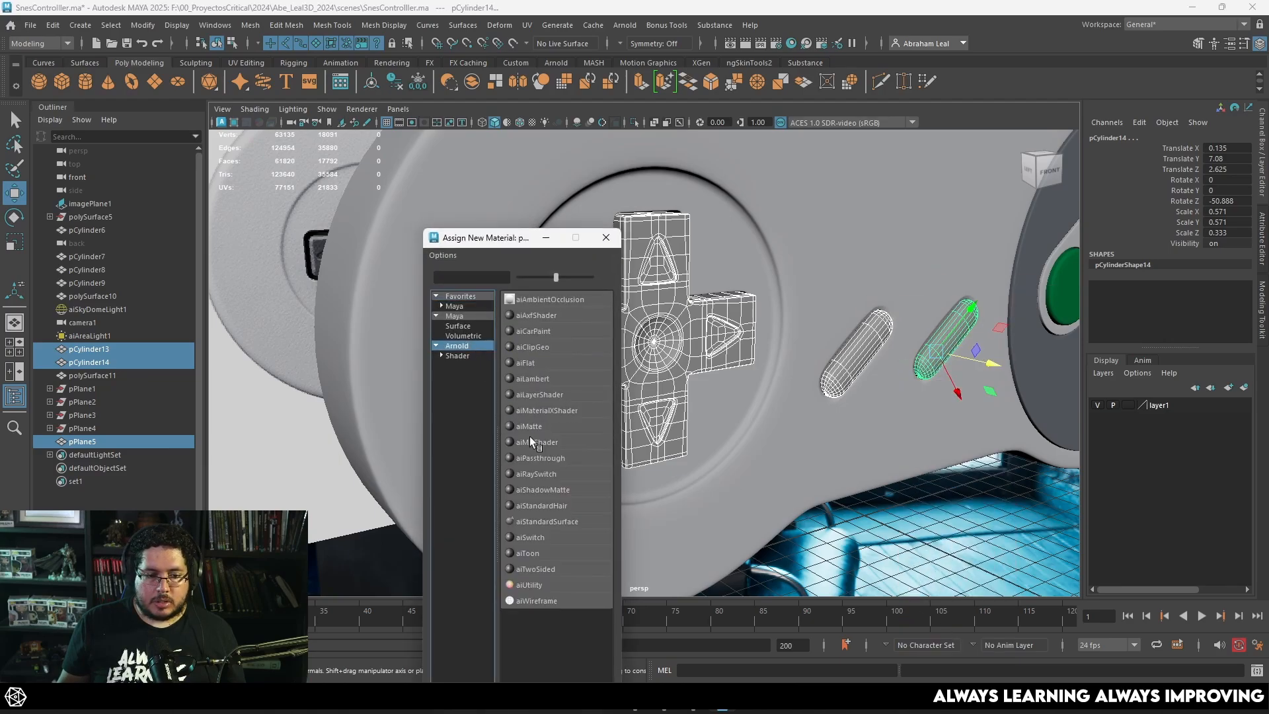
left_click(553, 520)
Step: Darken the new material's base color to dark gray and deselect the buttons
left_click(1128, 137)
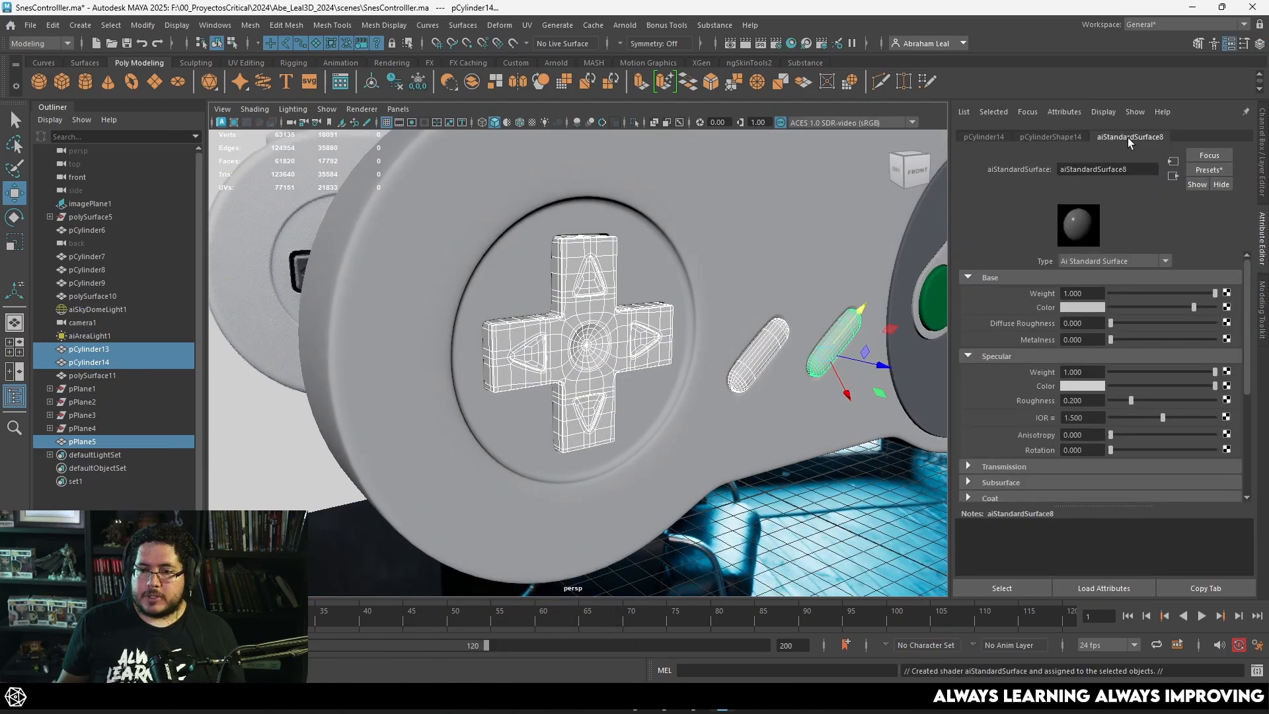
left_click_drag(1157, 309, 1129, 307)
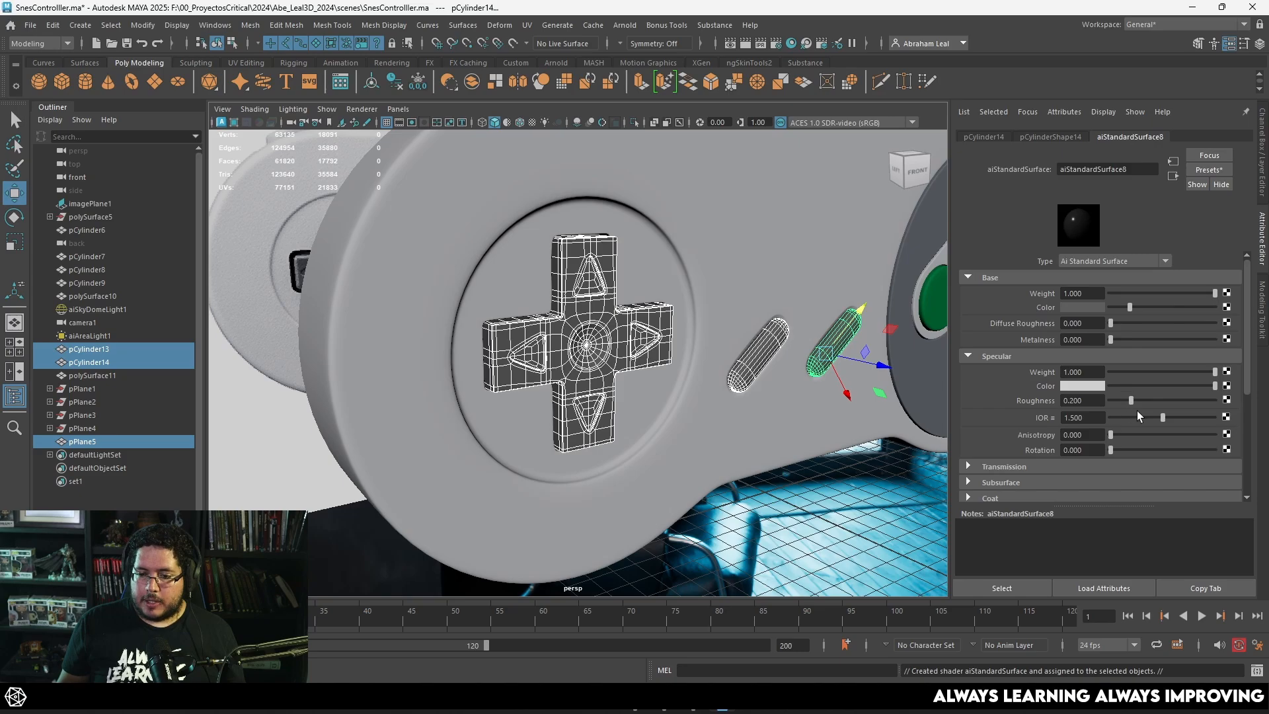
left_click(841, 436)
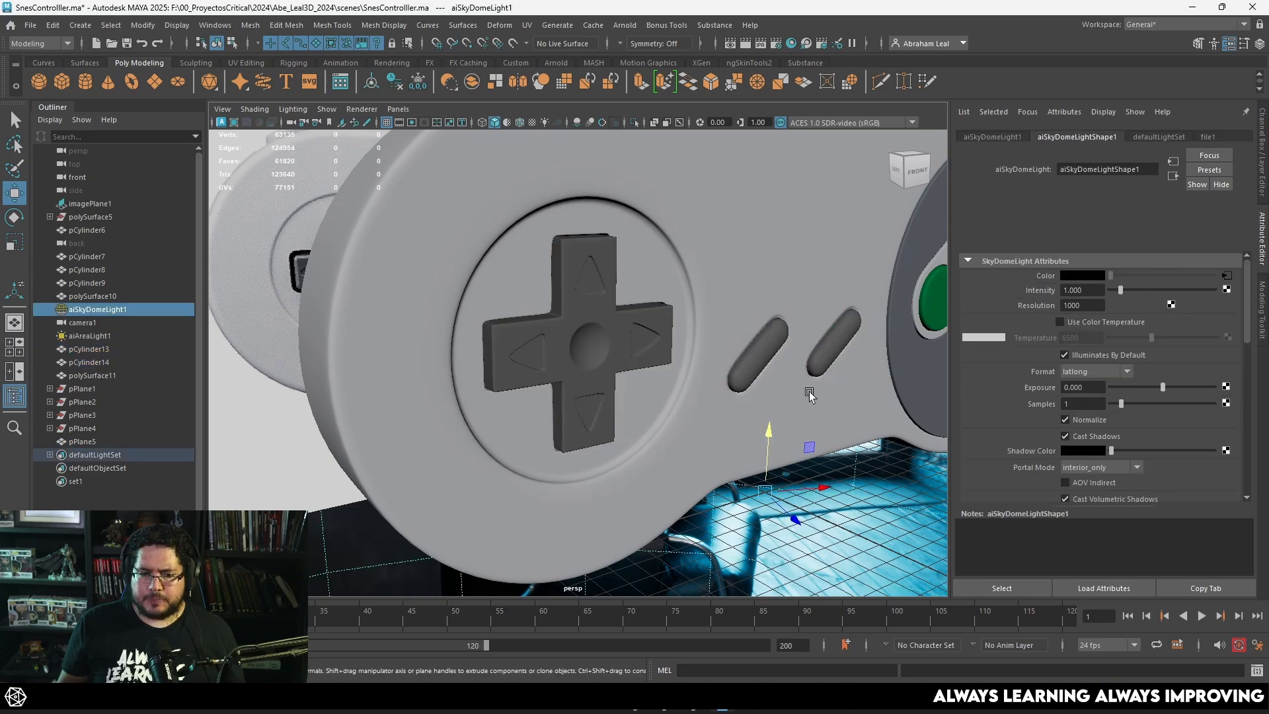
Step: Examine the dark D-pad and pill-shaped buttons against the reference controller image from several angles
left_click_drag(796, 362, 807, 436, "alt")
scroll(807, 436, "down", 3)
left_click_drag(726, 429, 773, 430, "alt")
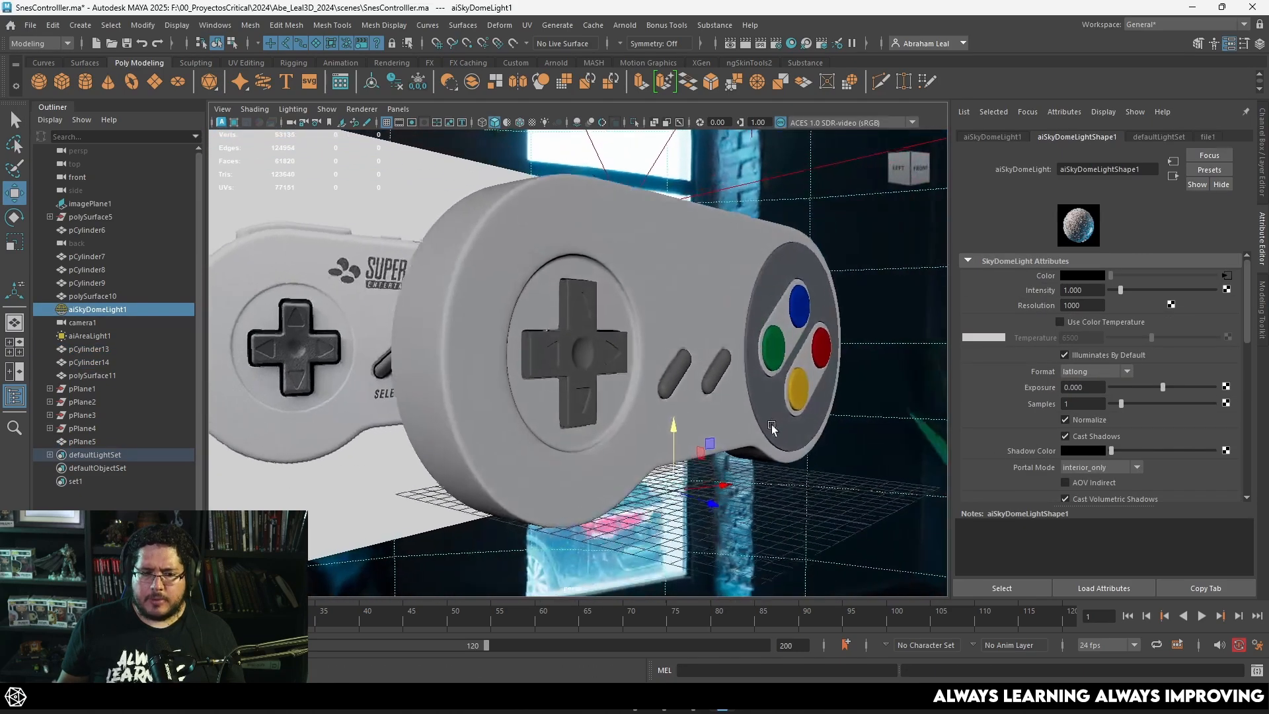
scroll(774, 372, "up", 4)
left_click_drag(775, 371, 657, 332, "alt")
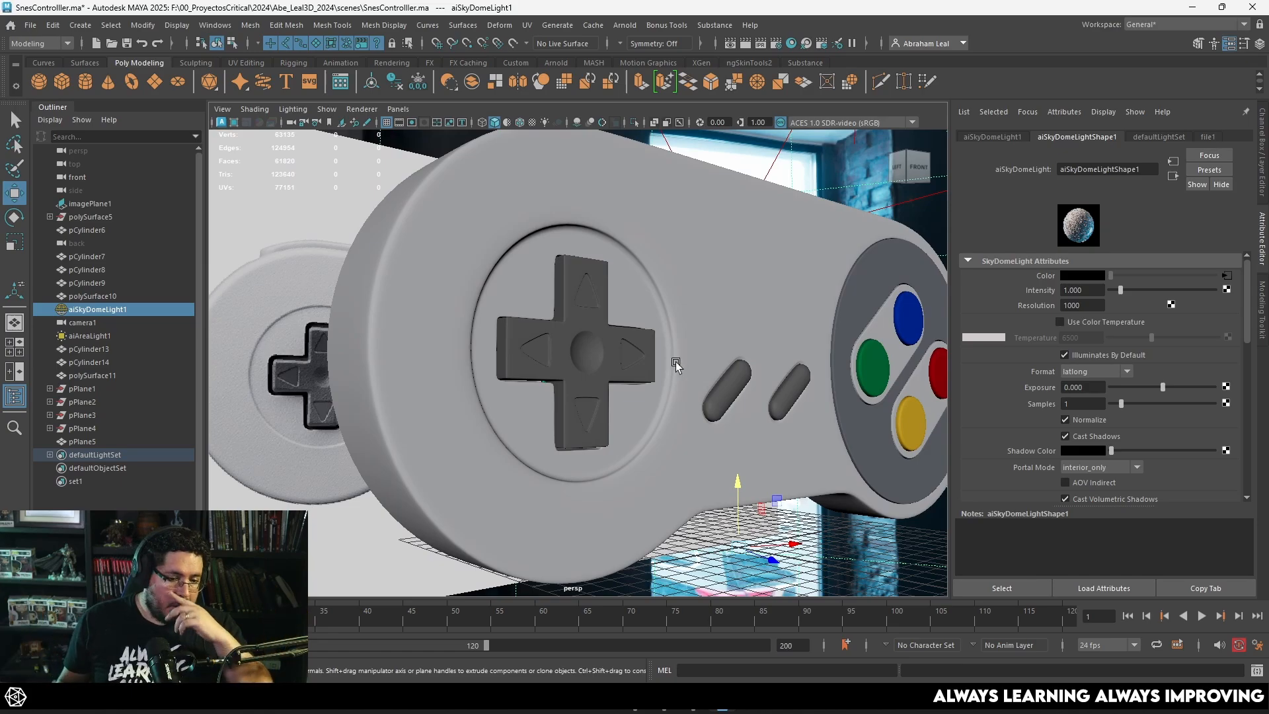
right_click_drag(657, 332, 444, 304, "alt")
left_click_drag(444, 303, 426, 249, "alt")
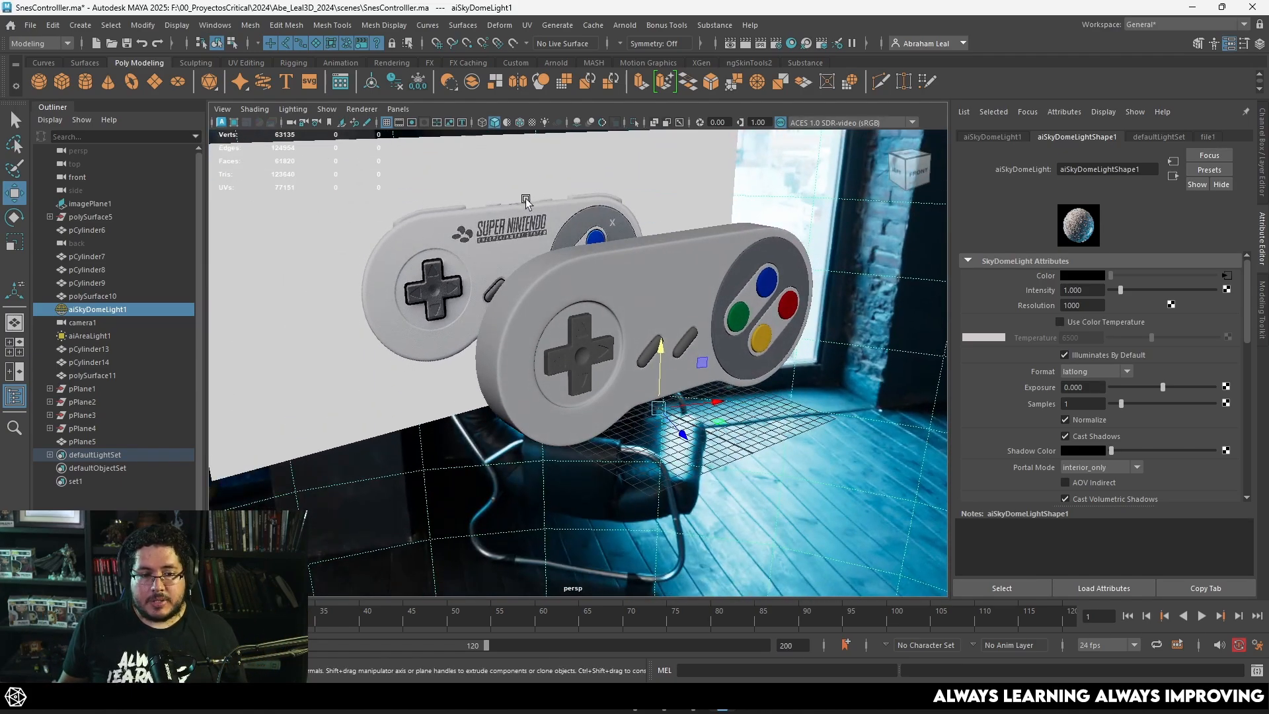
left_click_drag(677, 243, 559, 295, "alt")
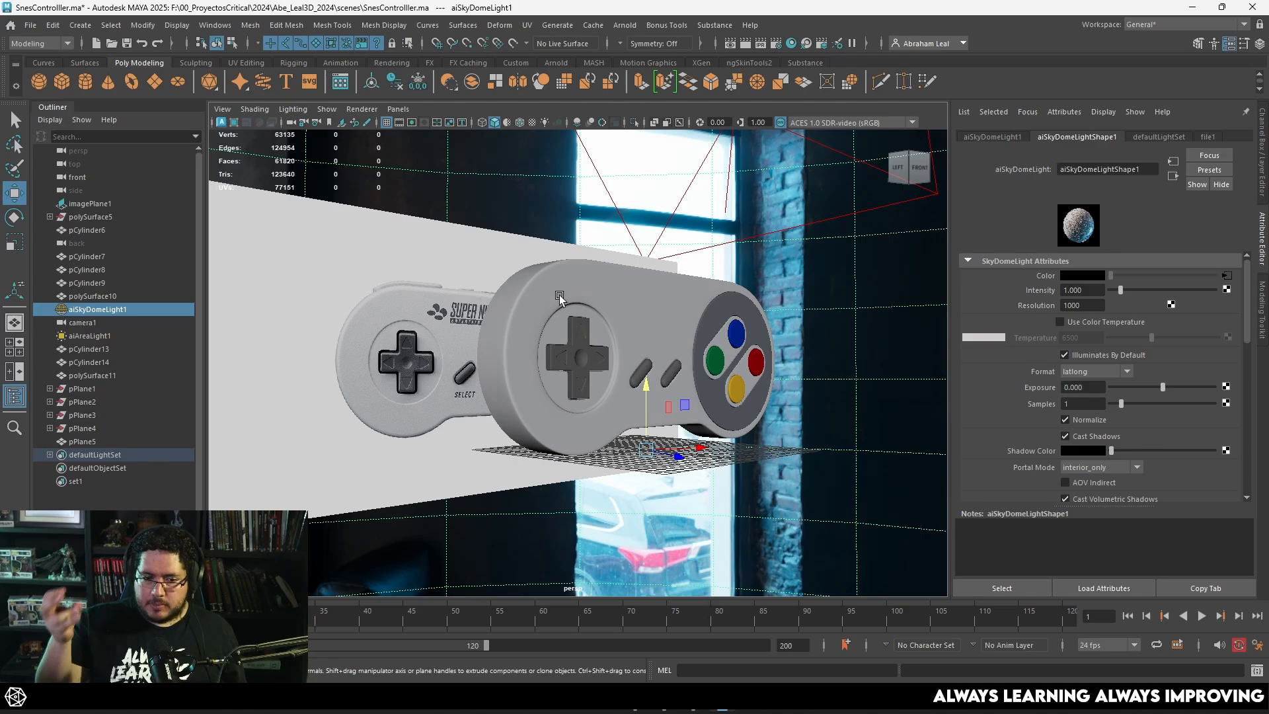
left_click_drag(787, 383, 719, 397, "alt")
scroll(779, 403, "up", 3)
right_click_drag(719, 397, 751, 405, "alt")
left_click_drag(751, 405, 718, 373, "alt")
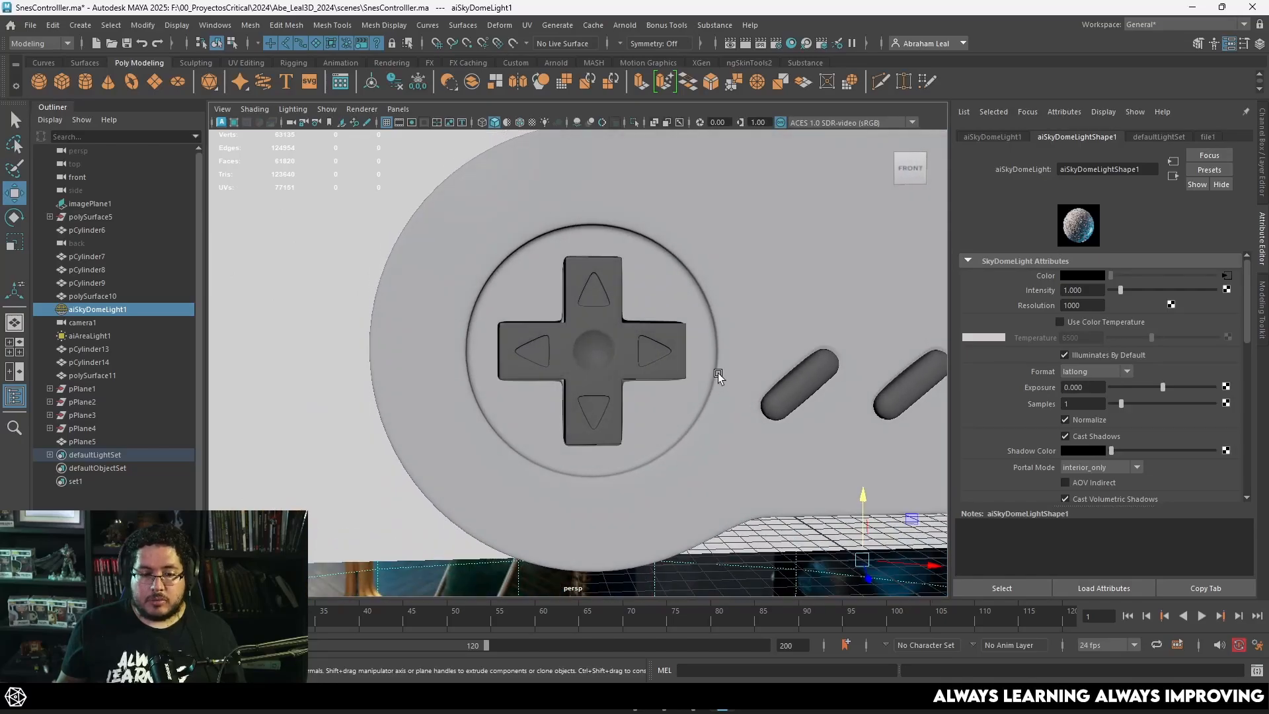
Step: Select the controller shell and examine its wireframe and openings from the front and in perspective
middle_click_drag(810, 327, 725, 307, "alt")
left_click(724, 307)
middle_click_drag(751, 348, 607, 301, "alt")
left_click_drag(724, 331, 724, 359, "alt")
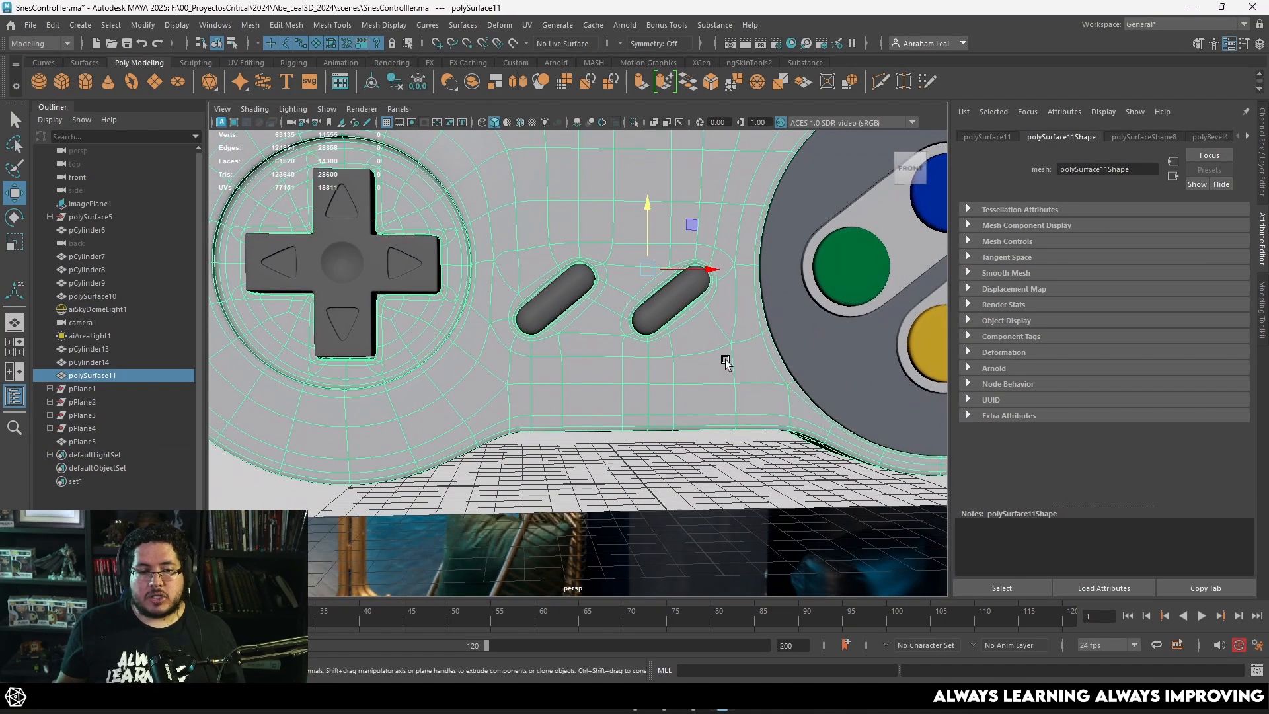
right_click_drag(724, 359, 631, 319, "alt")
middle_click_drag(630, 320, 685, 350, "alt")
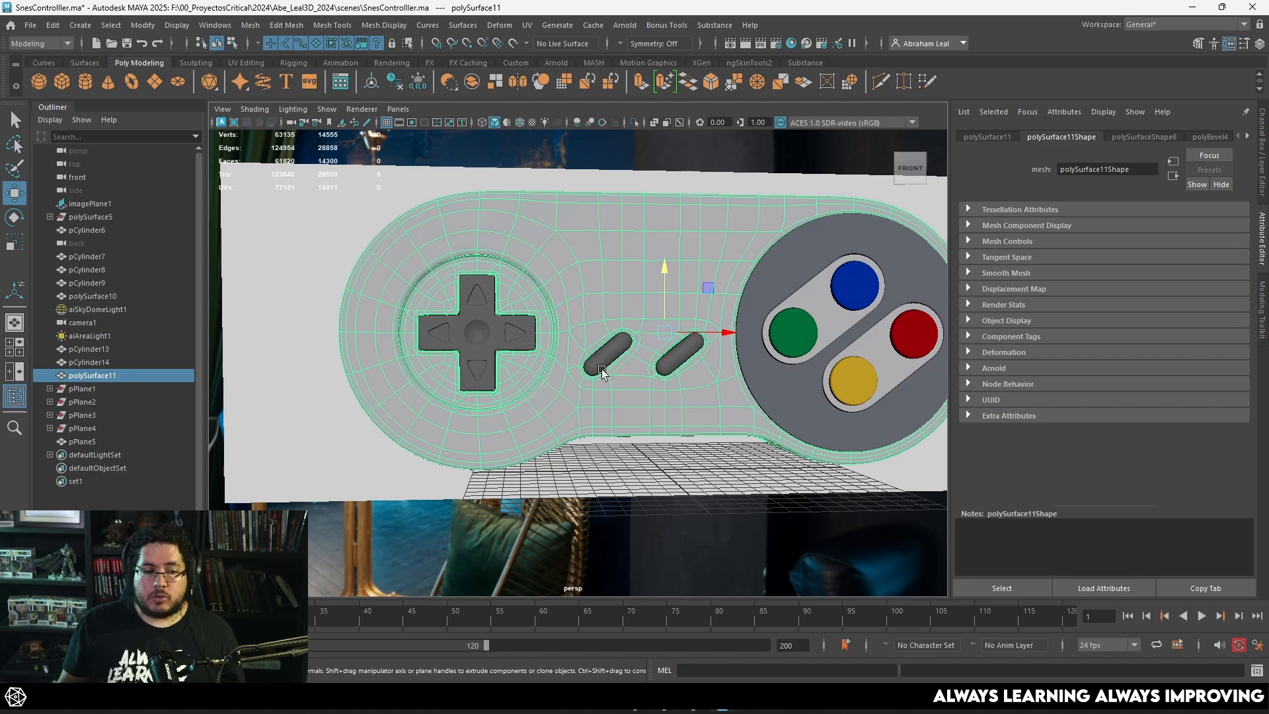
right_click_drag(602, 370, 577, 360, "alt")
left_click_drag(577, 360, 646, 370, "alt")
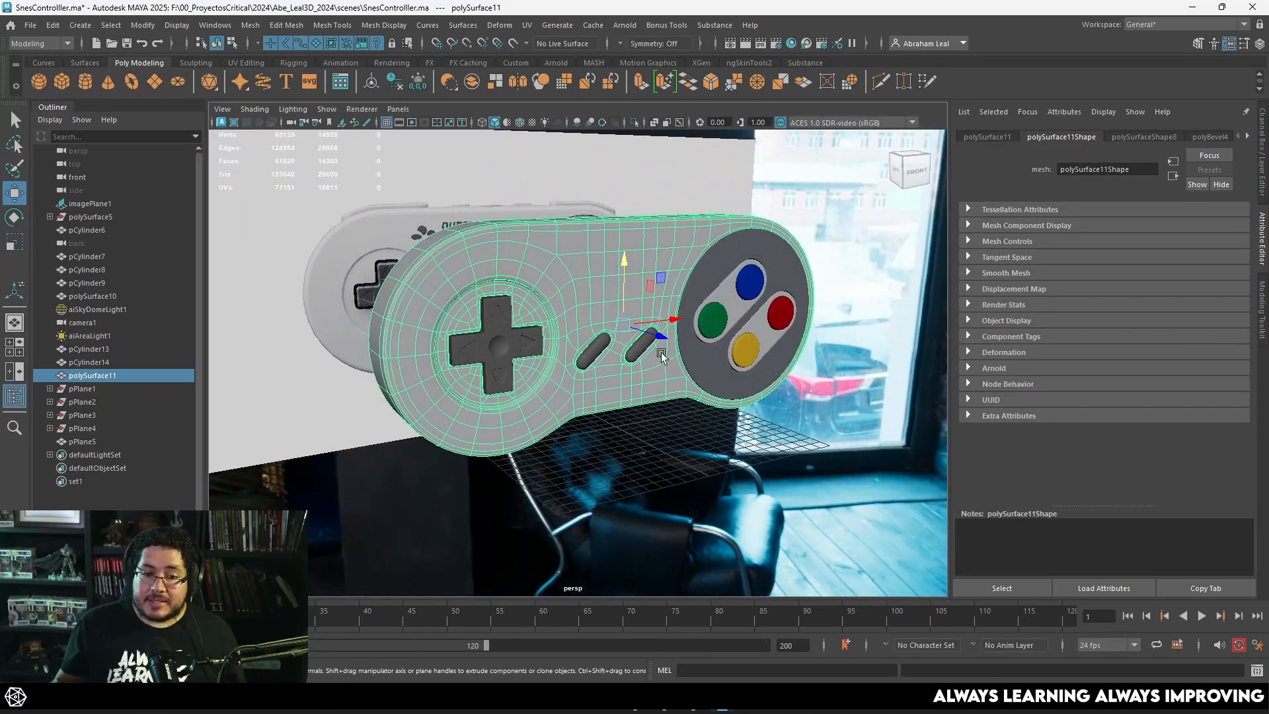